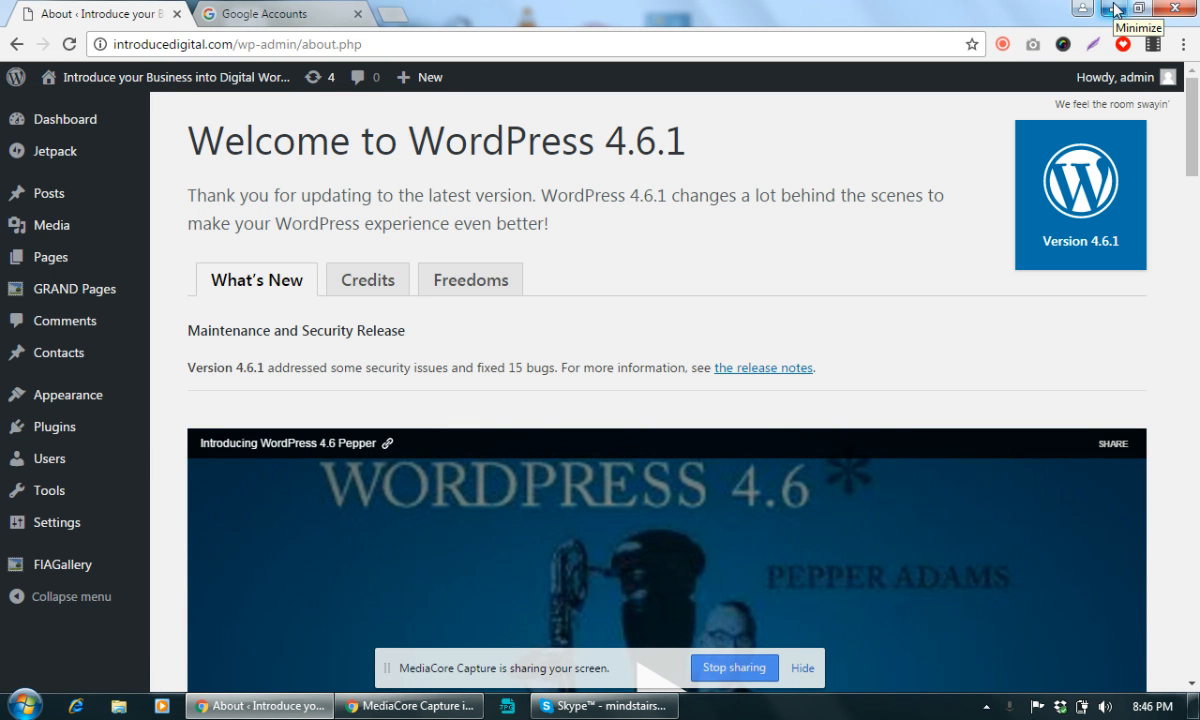
{"action": "left_click", "coordinate": [1002, 45]}
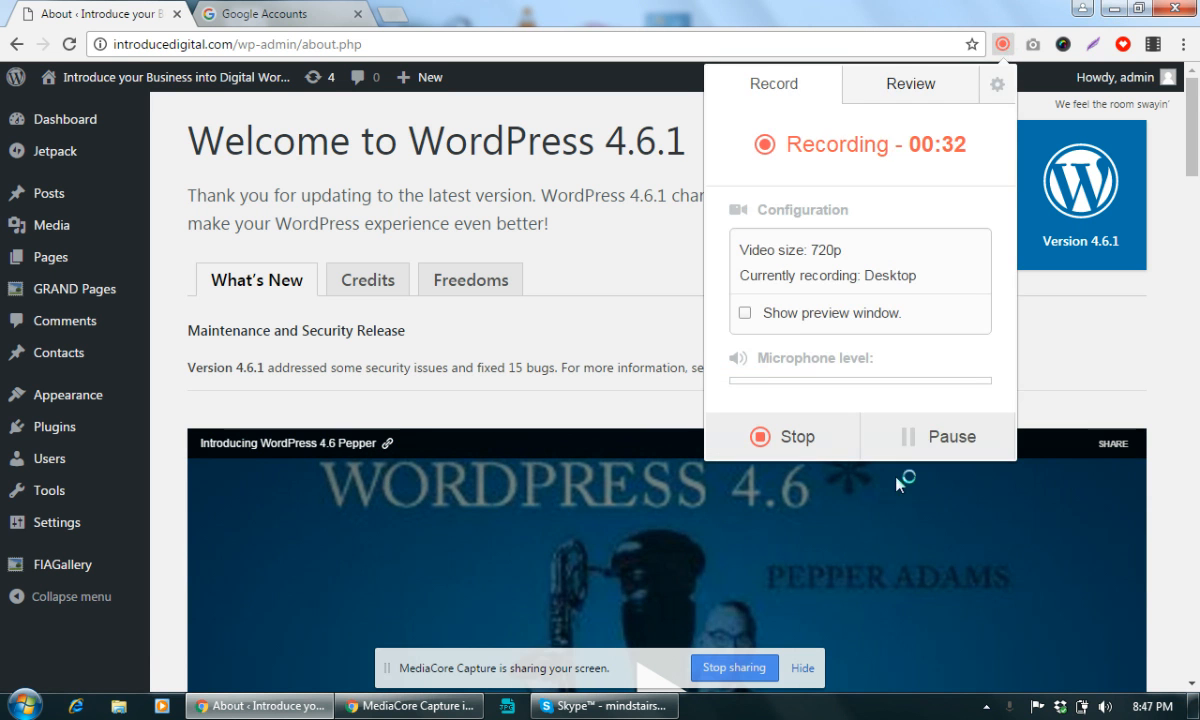
{"action": "left_click", "coordinate": [938, 436]}
{"action": "left_click", "coordinate": [938, 440]}
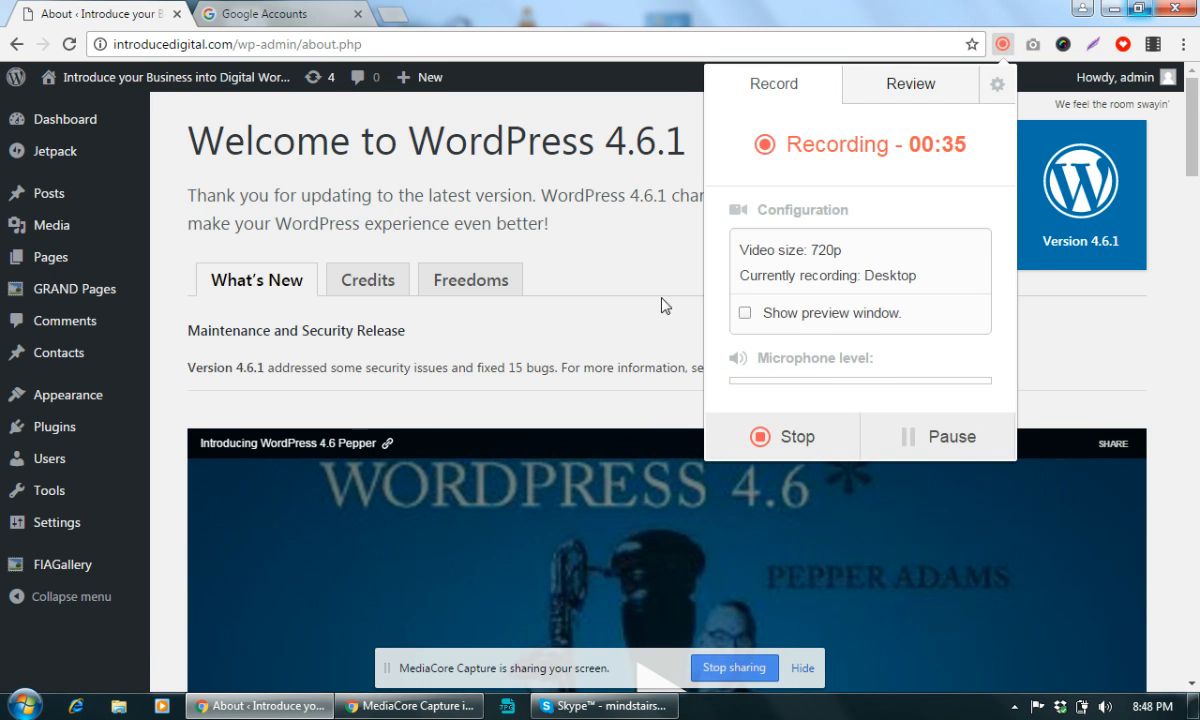
{"action": "left_click", "coordinate": [608, 184]}
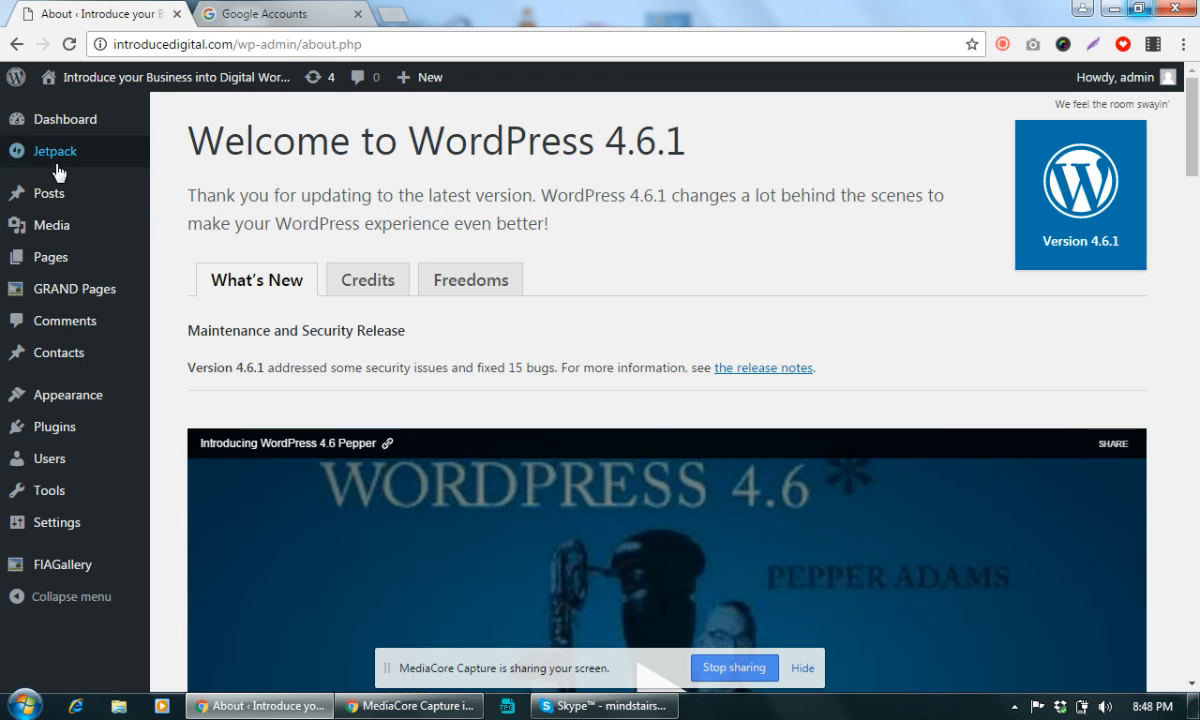
Open the WordPress Updates page and review the core, plugin and theme update sections
{"action": "mouse_move", "coordinate": [54, 121]}
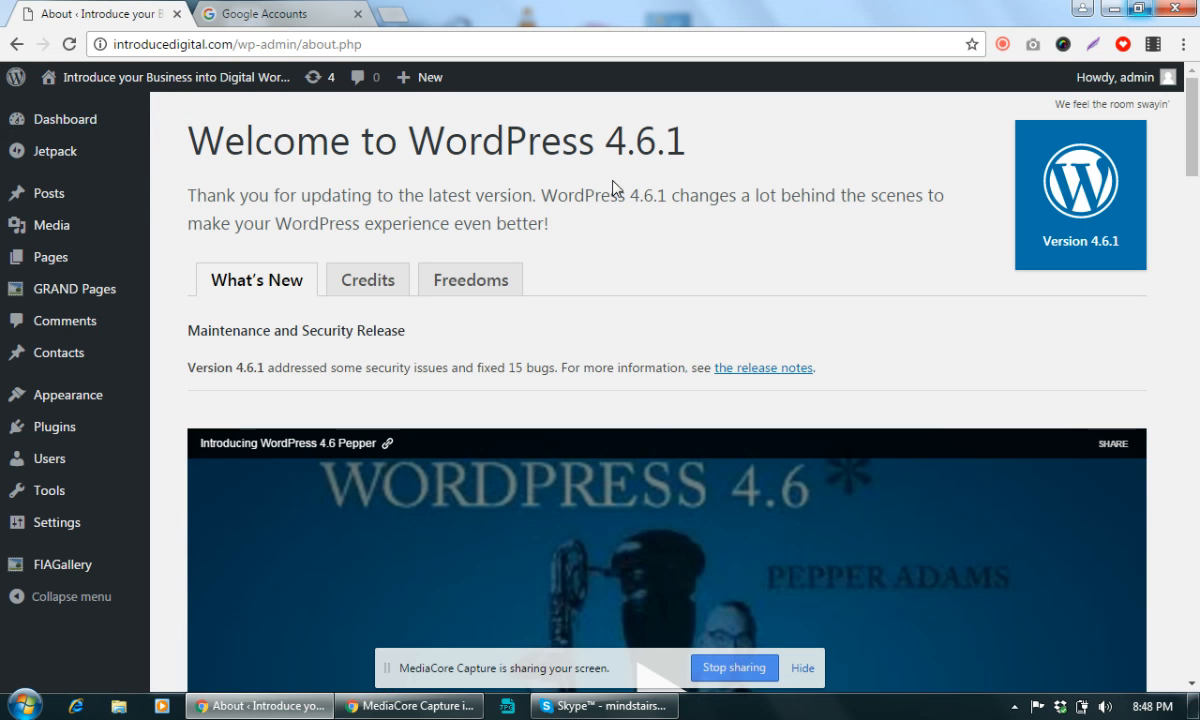
{"action": "mouse_move", "coordinate": [88, 133]}
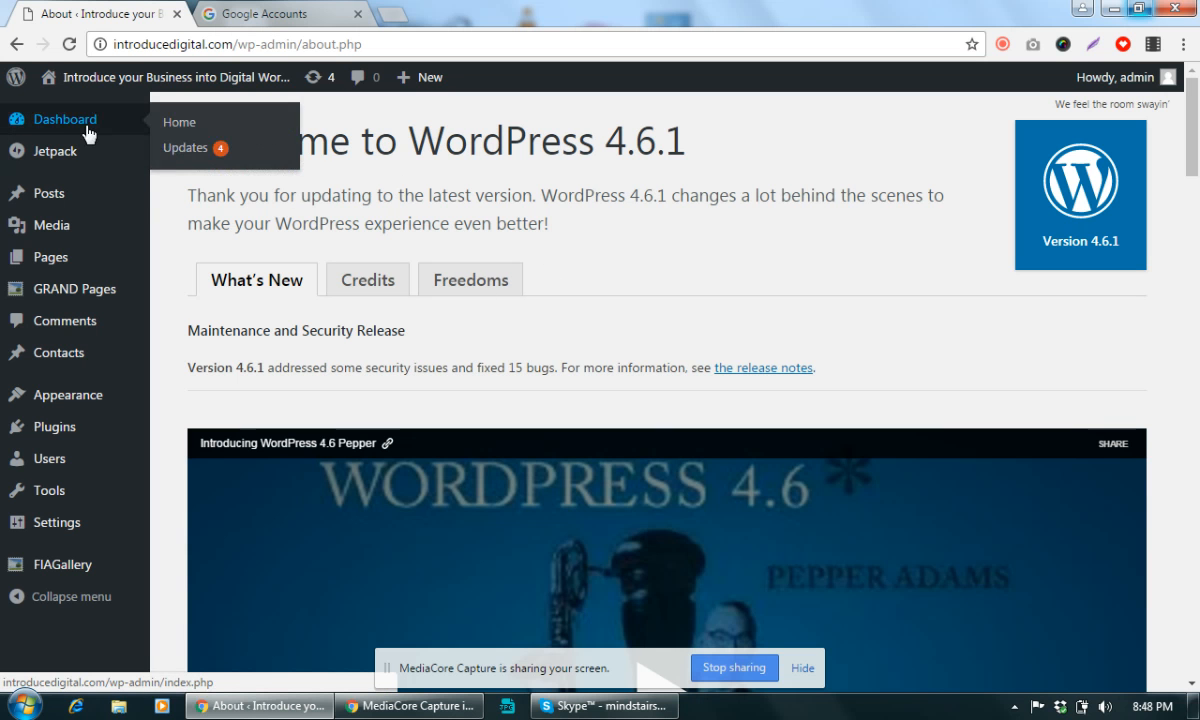
{"action": "left_click", "coordinate": [190, 150]}
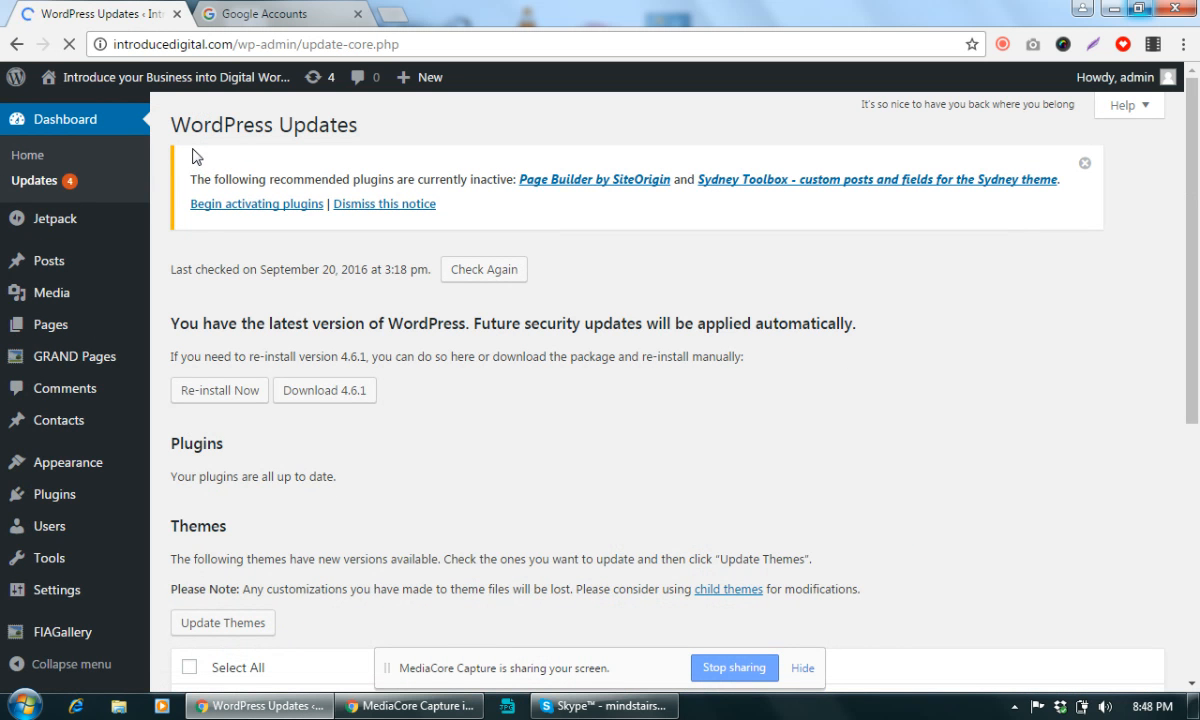
{"action": "scroll", "coordinate": [458, 312], "scroll_direction": "down", "scroll_amount": 5}
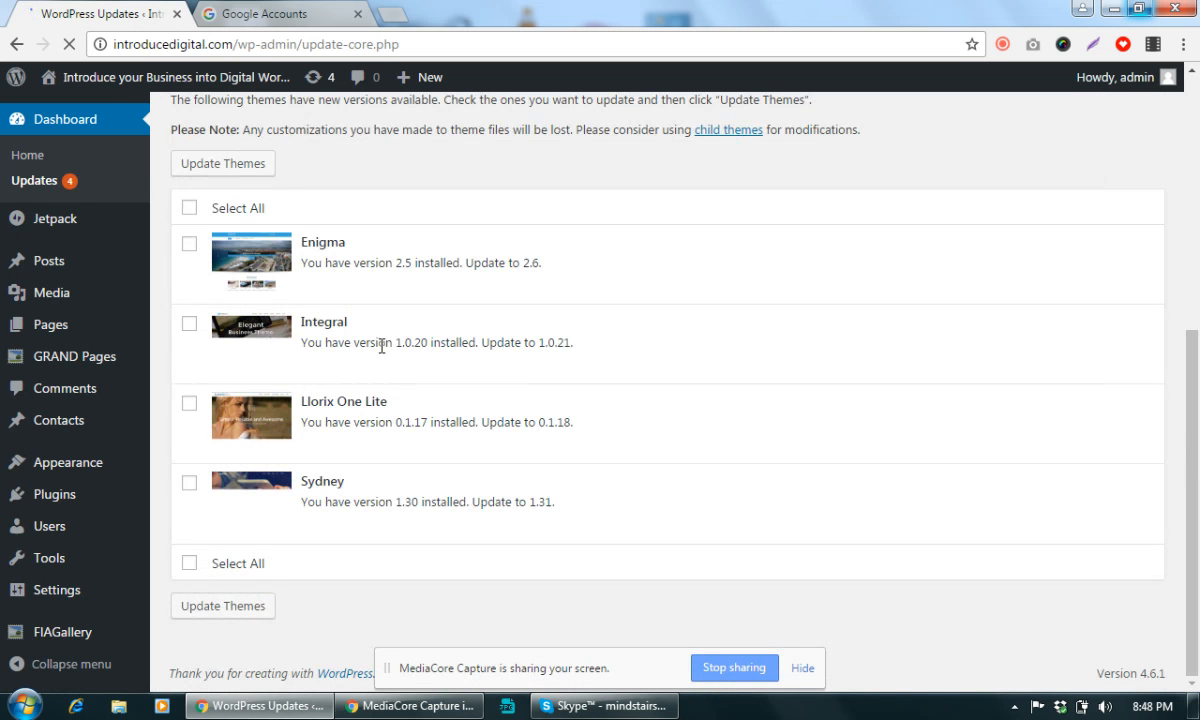
{"action": "scroll", "coordinate": [381, 350], "scroll_direction": "up", "scroll_amount": 5}
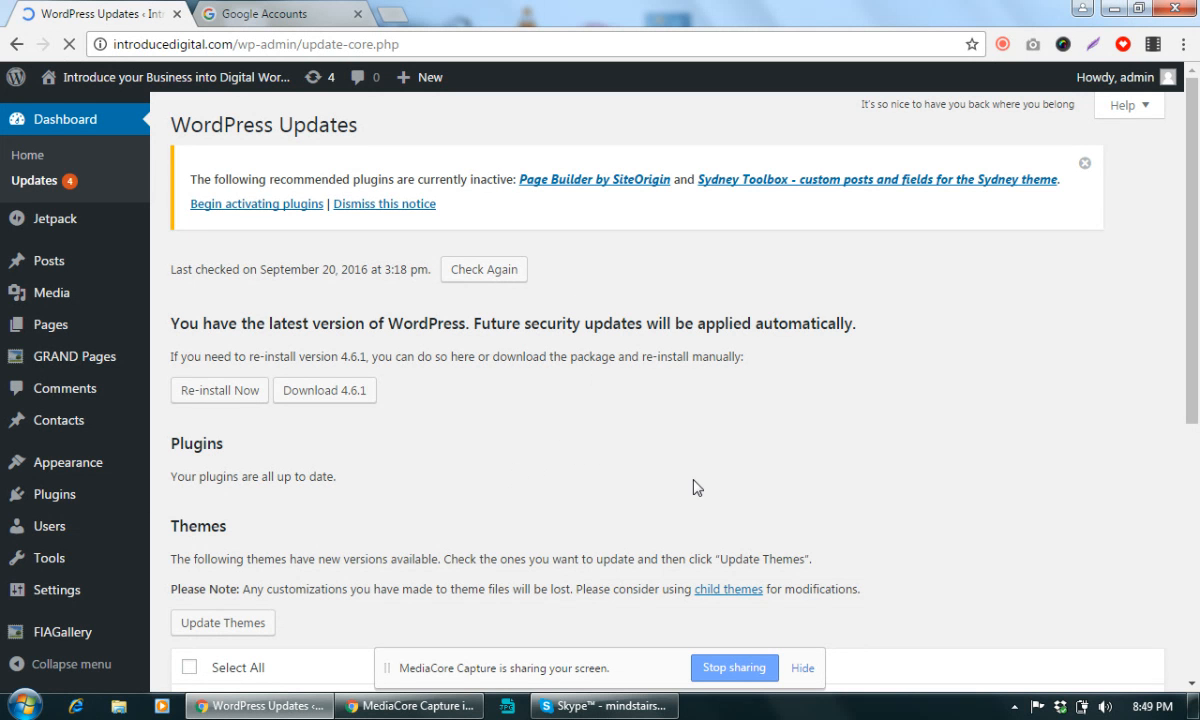
Open the theme customizer's Header Slider settings in the header area and look through the image, title and subtitle options for each slide
{"action": "mouse_move", "coordinate": [45, 458]}
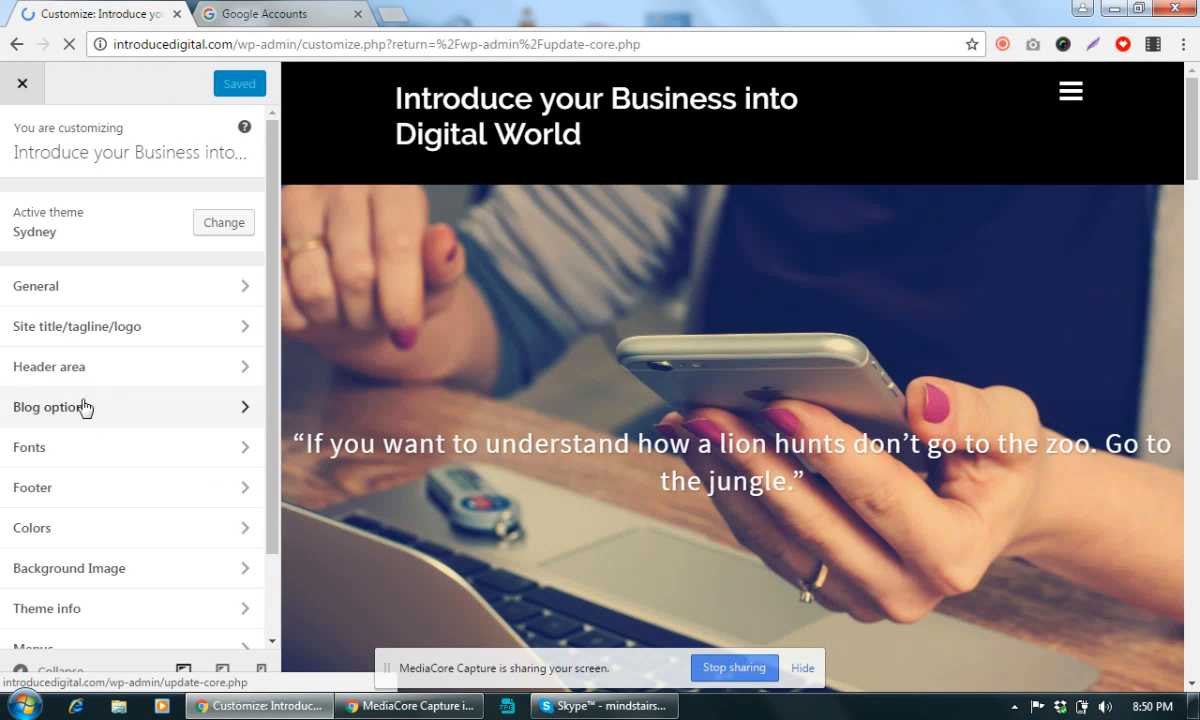
{"action": "left_click", "coordinate": [86, 366]}
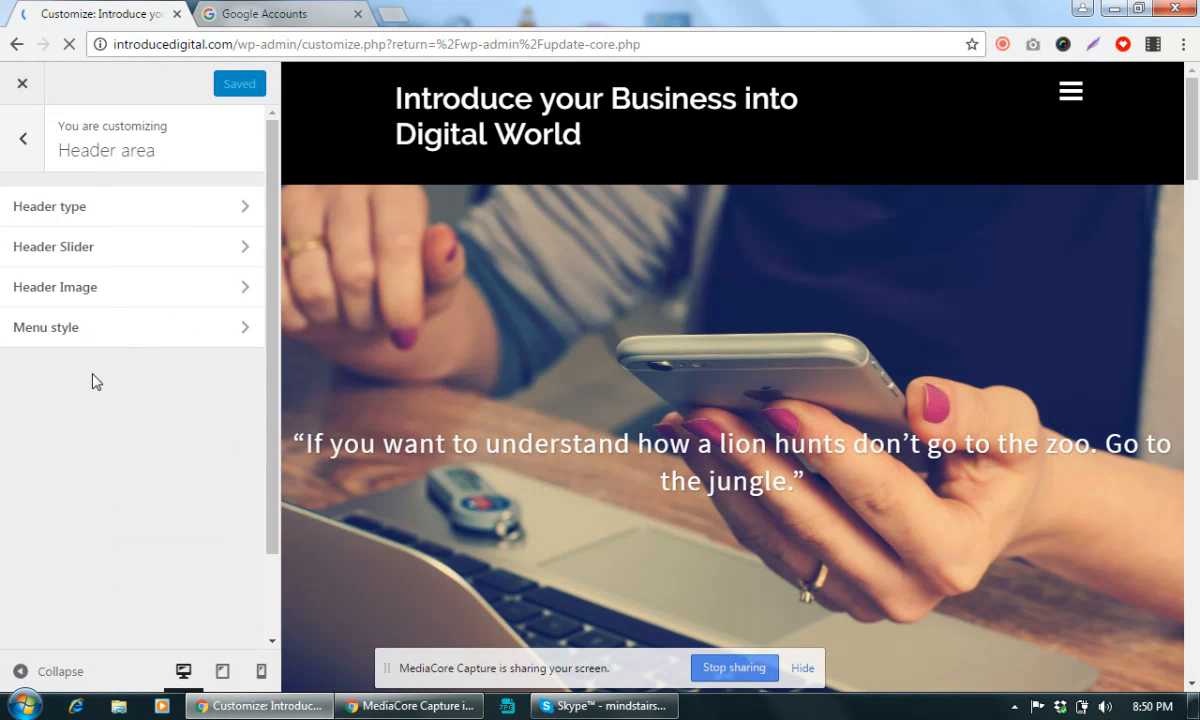
{"action": "left_click", "coordinate": [80, 246]}
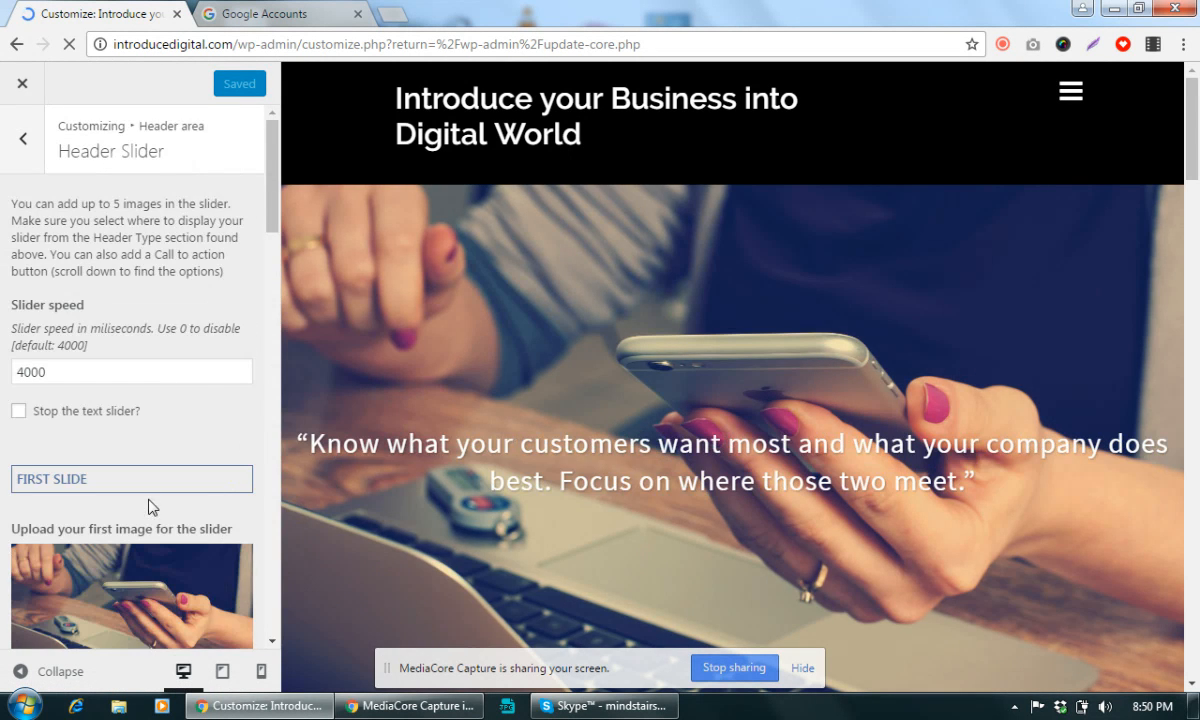
{"action": "scroll", "coordinate": [120, 461], "scroll_direction": "down", "scroll_amount": 8}
{"action": "scroll", "coordinate": [115, 460], "scroll_direction": "down", "scroll_amount": 5}
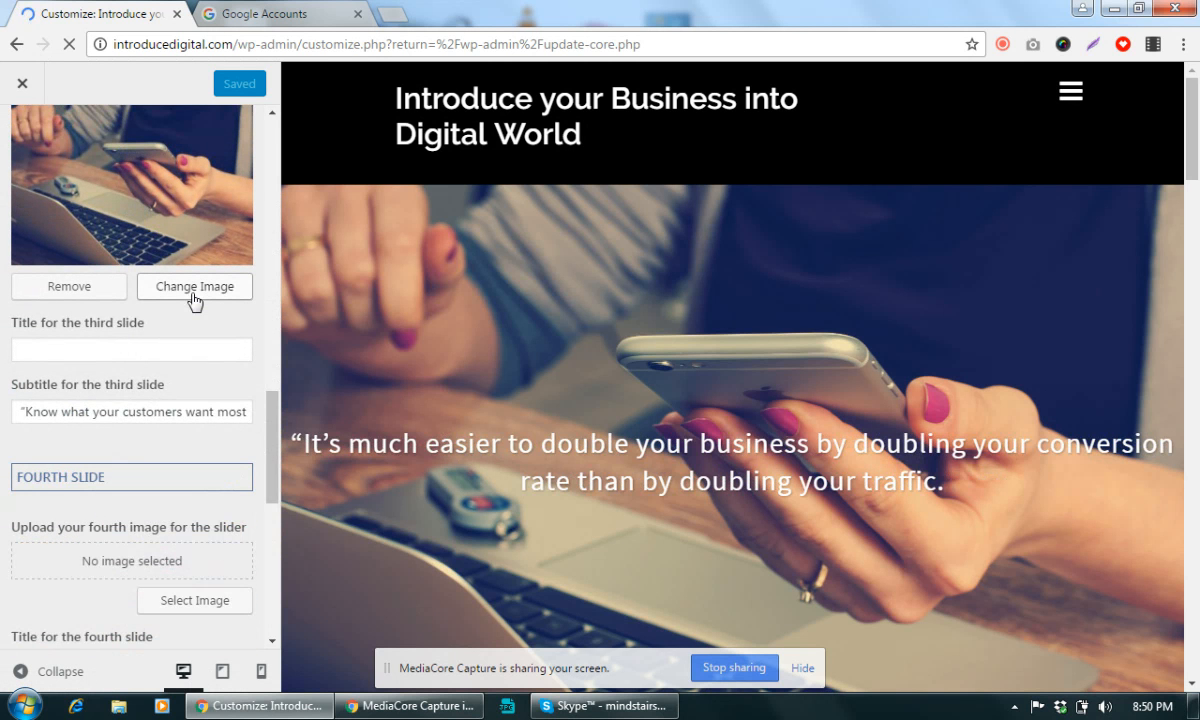
{"action": "left_click", "coordinate": [76, 350]}
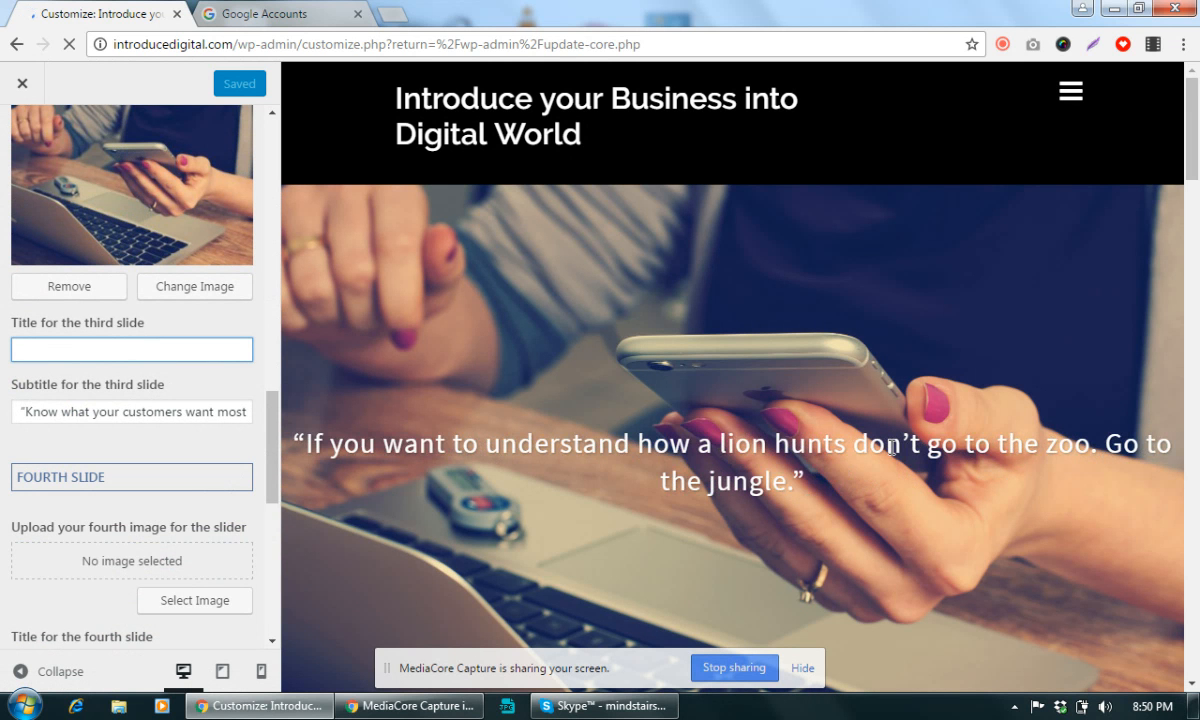
{"action": "scroll", "coordinate": [86, 200], "scroll_direction": "down", "scroll_amount": 1}
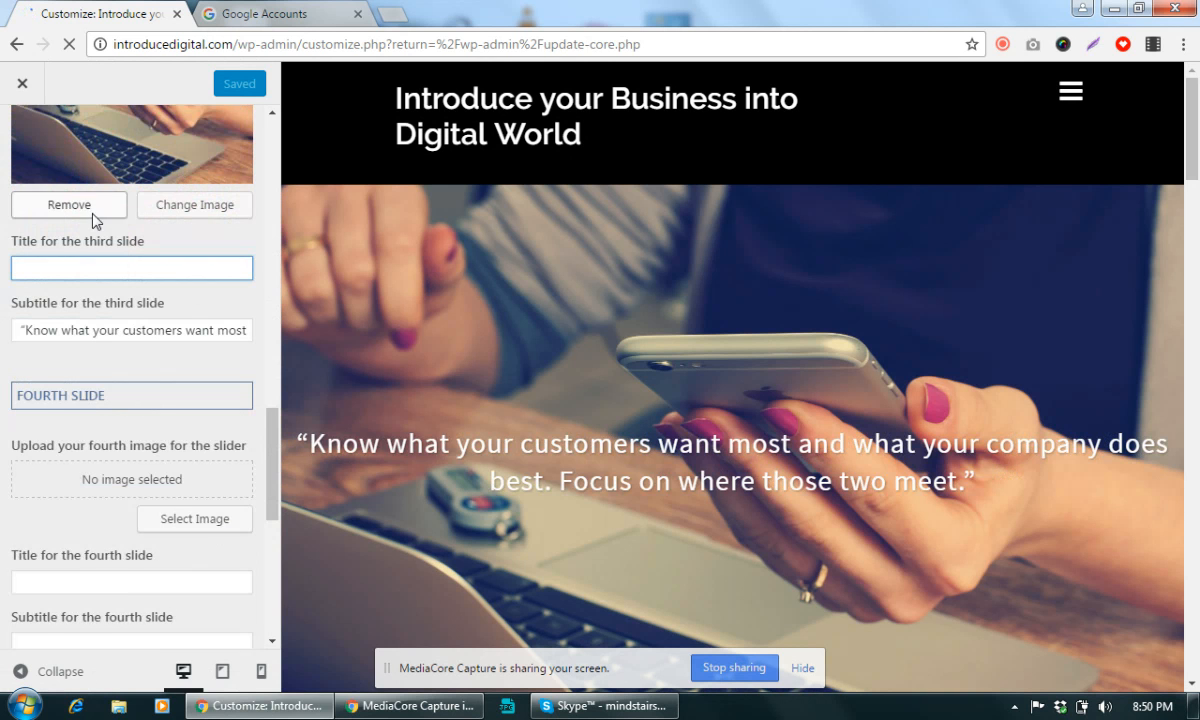
Close the customizer and open the Widgets page of the site's appearance settings
{"action": "left_click", "coordinate": [26, 92]}
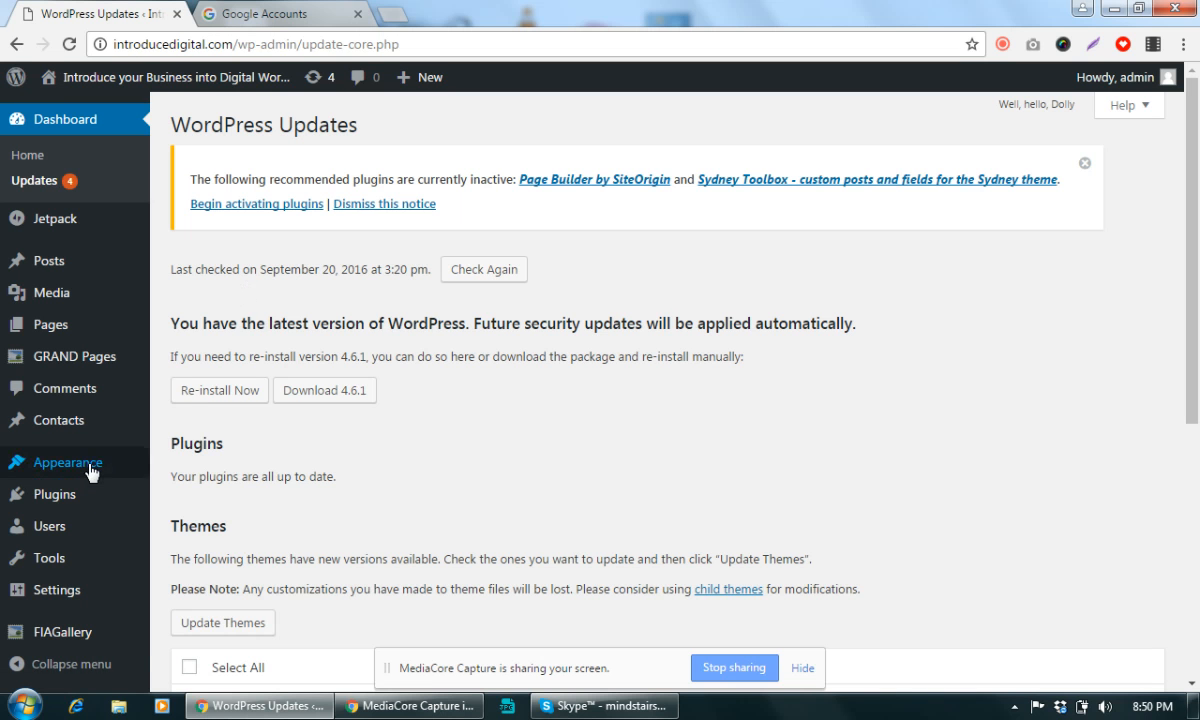
{"action": "mouse_move", "coordinate": [92, 468]}
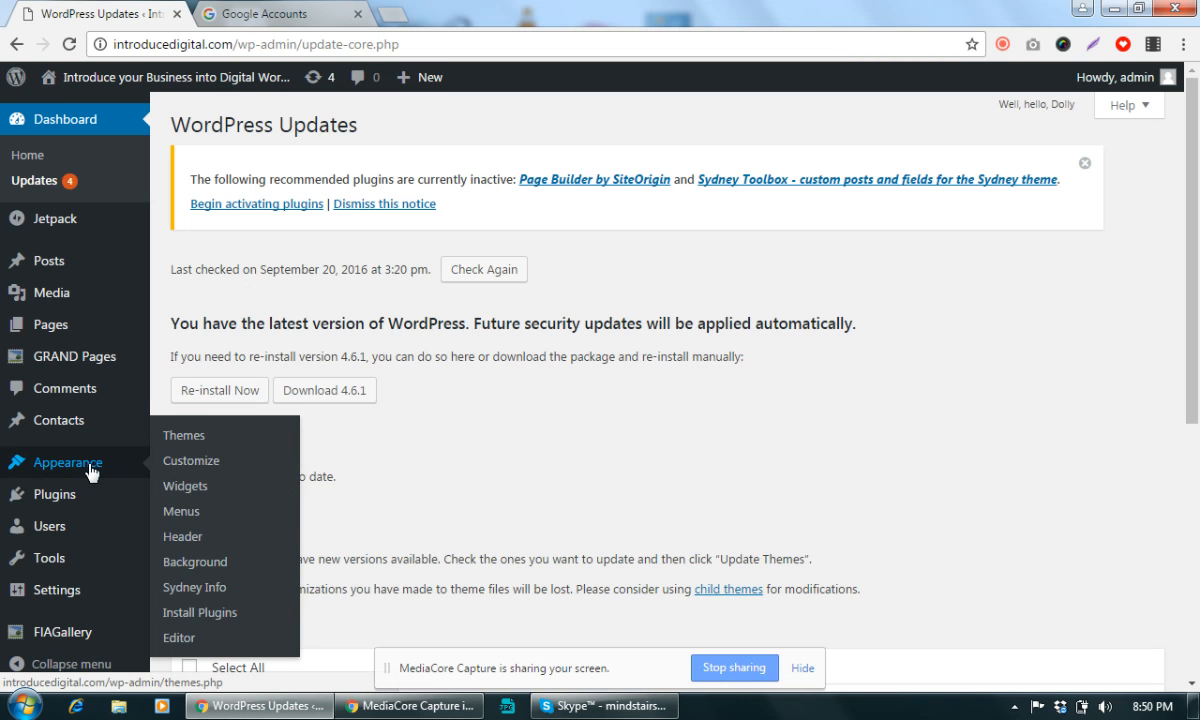
{"action": "left_click", "coordinate": [226, 487]}
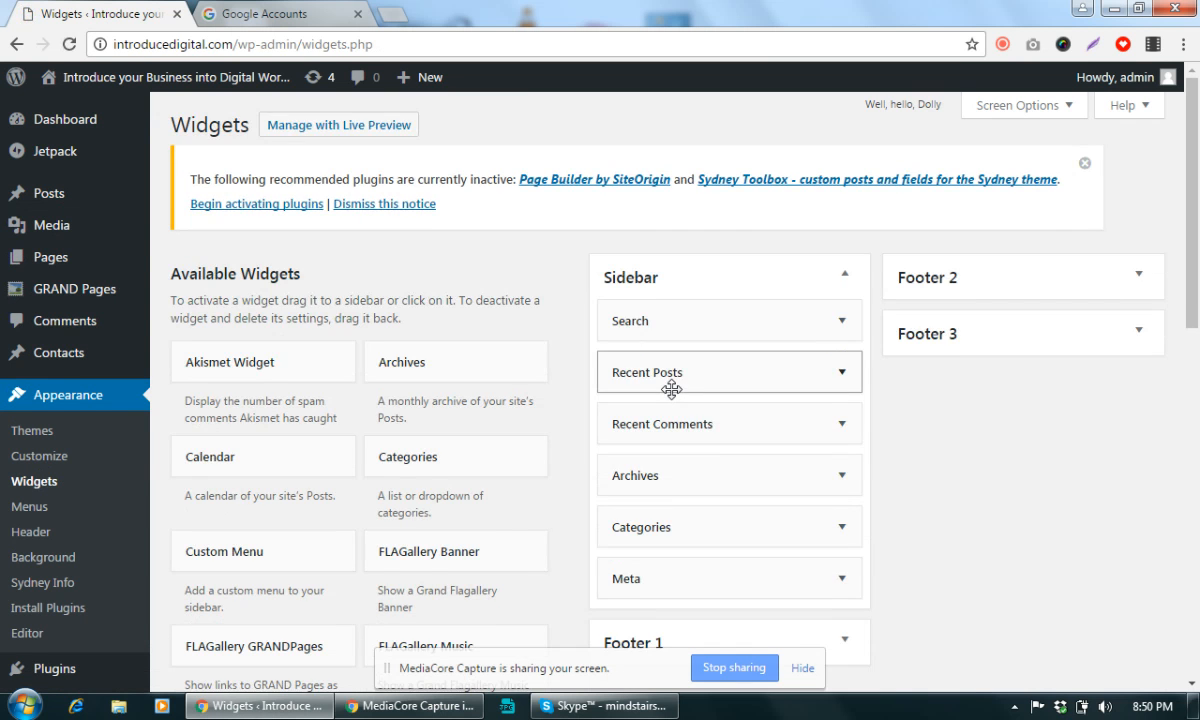
Switch to Paint and draw a black rectangle of about 802 × 457 px as the web page outline
{"action": "left_click", "coordinate": [24, 705]}
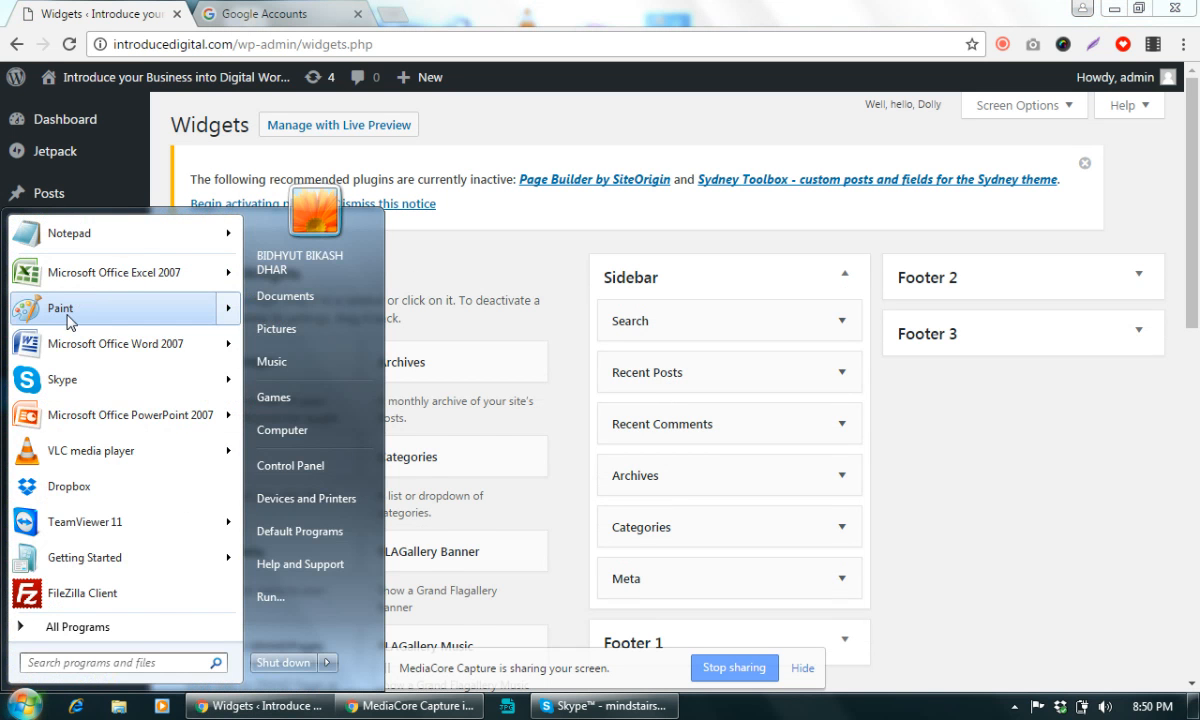
{"action": "mouse_move", "coordinate": [70, 320]}
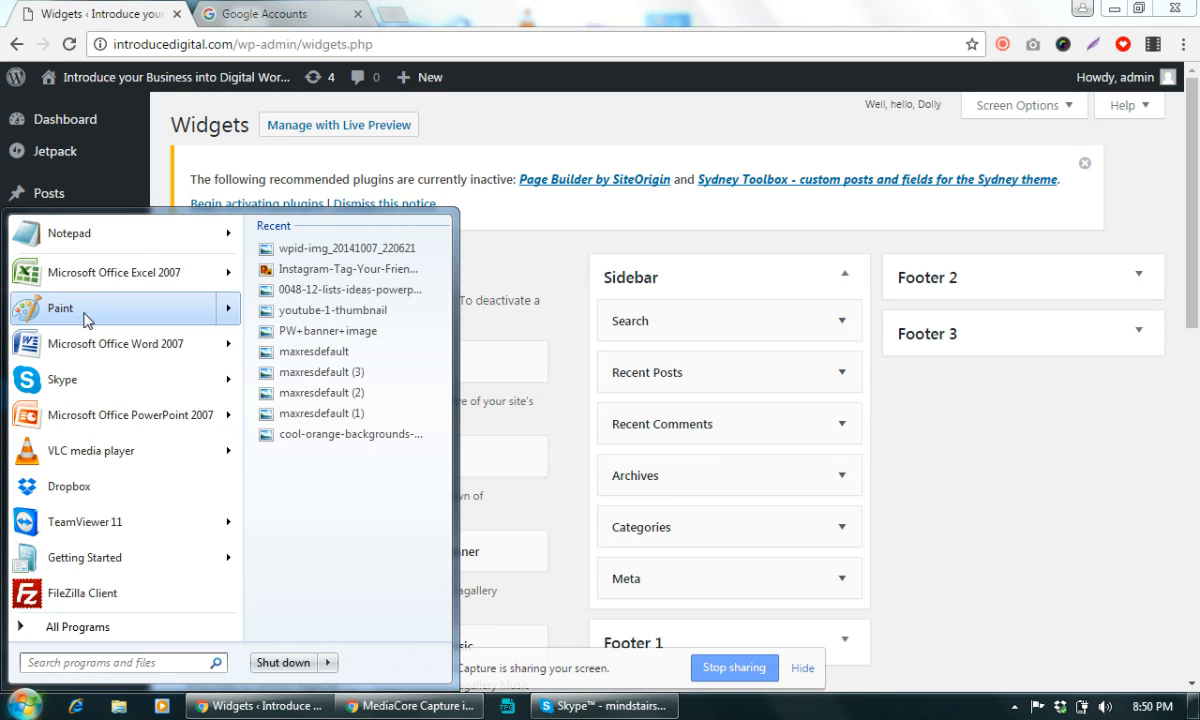
{"action": "left_click", "coordinate": [87, 320]}
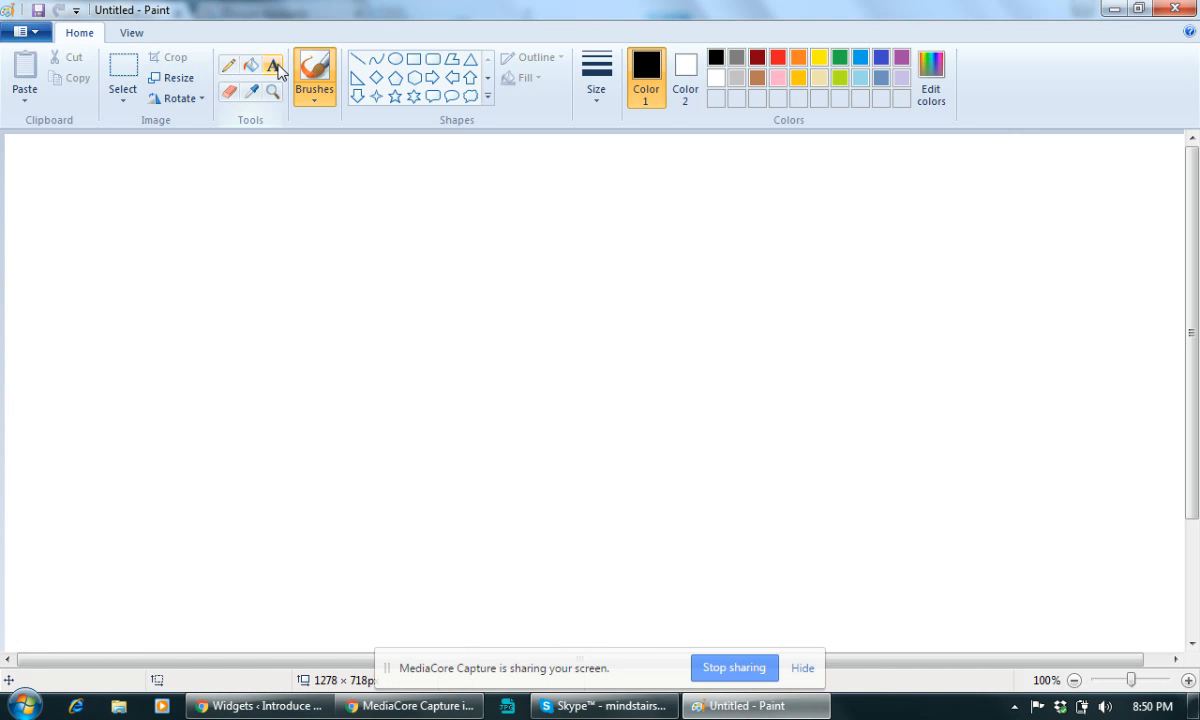
{"action": "left_click", "coordinate": [413, 58]}
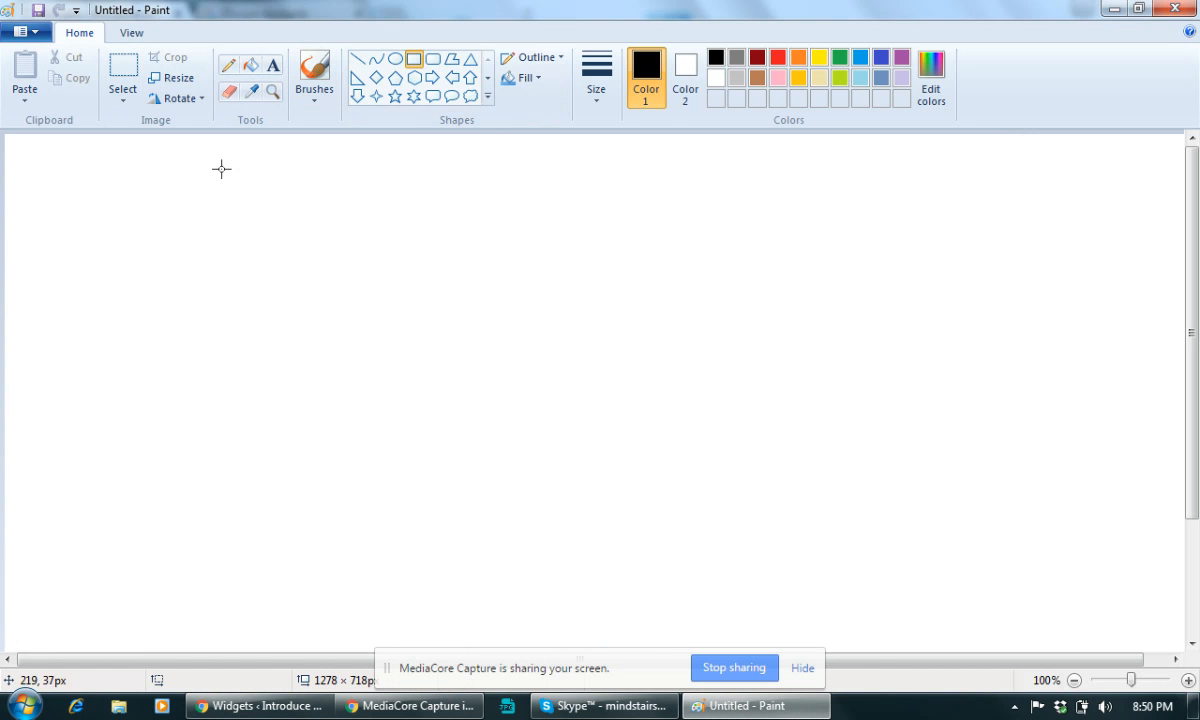
{"action": "left_click_drag", "start_coordinate": [220, 169], "coordinate": [962, 597]}
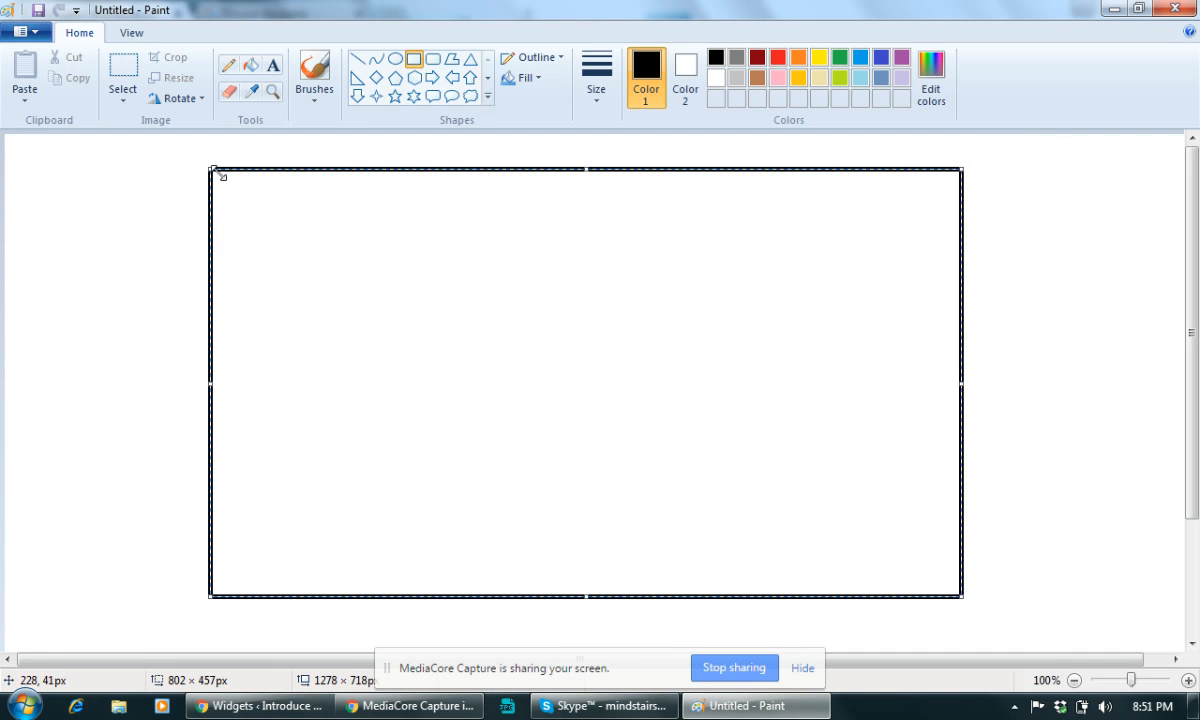
{"action": "left_click", "coordinate": [300, 166]}
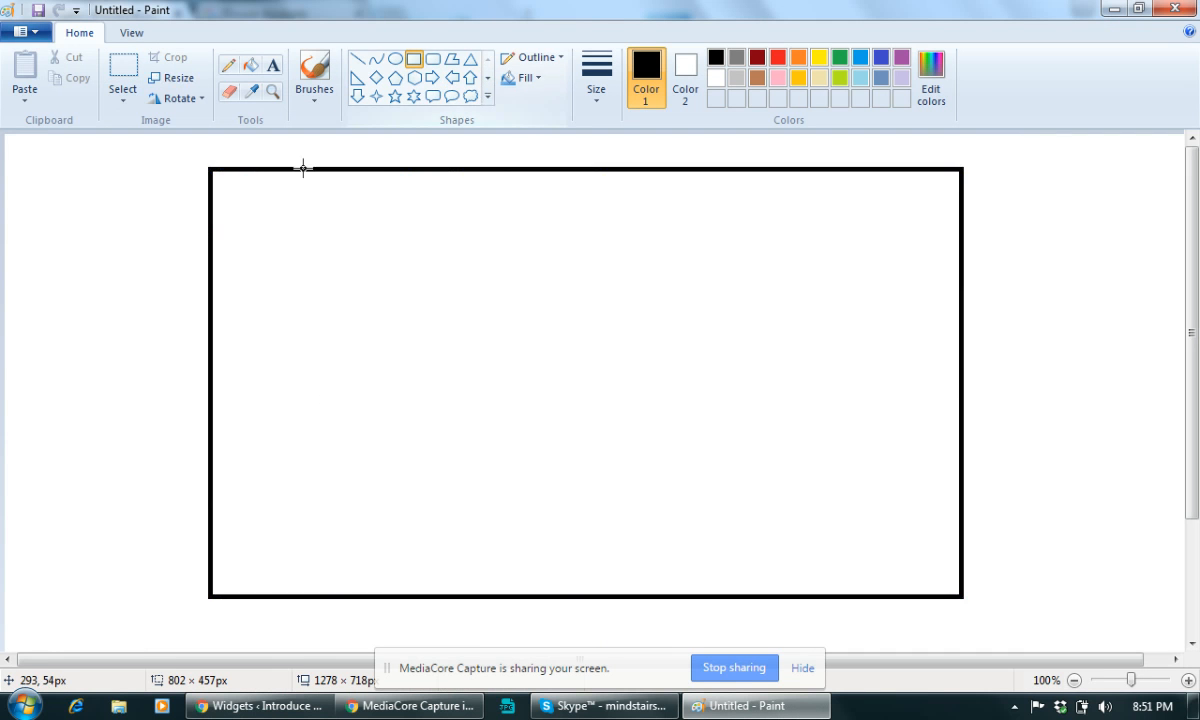
Inside the outline, draw header and footer bands about 82 and 87 px high, plus right and left columns about 153 and 197 px wide
{"action": "mouse_move", "coordinate": [209, 167]}
{"action": "left_mouse_down"}
{"action": "mouse_move", "coordinate": [774, 257]}
{"action": "mouse_move", "coordinate": [956, 243]}
{"action": "left_mouse_up"}
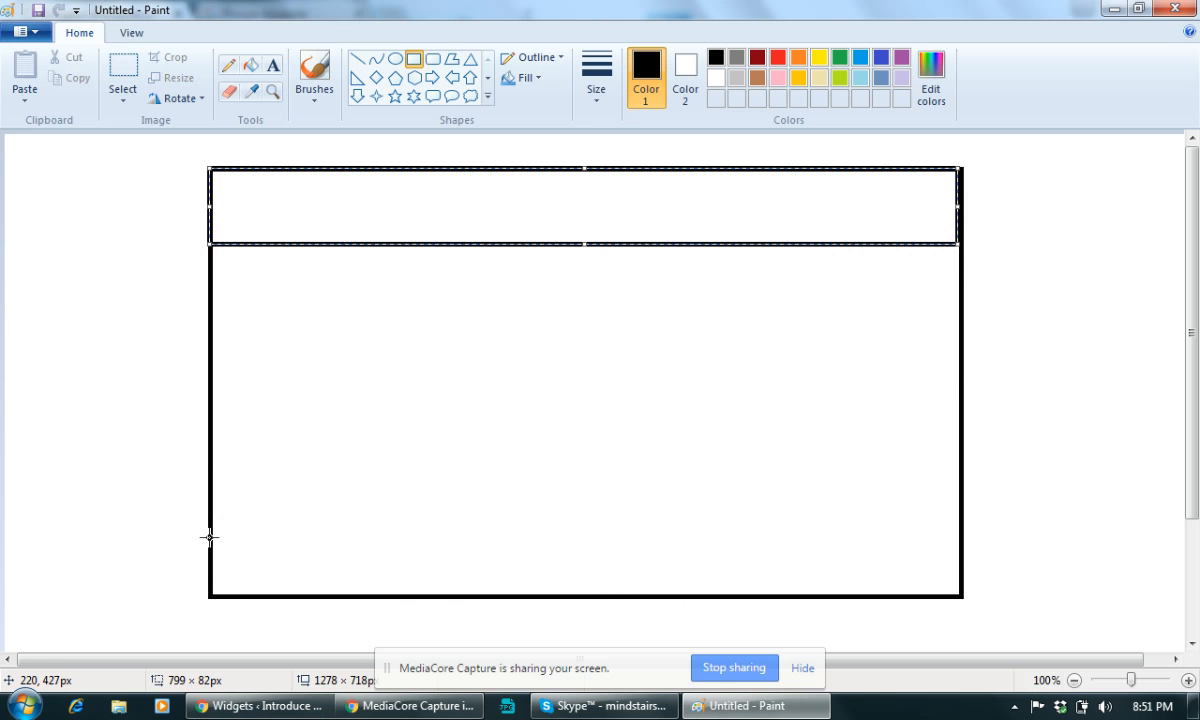
{"action": "left_click_drag", "start_coordinate": [211, 518], "coordinate": [962, 600]}
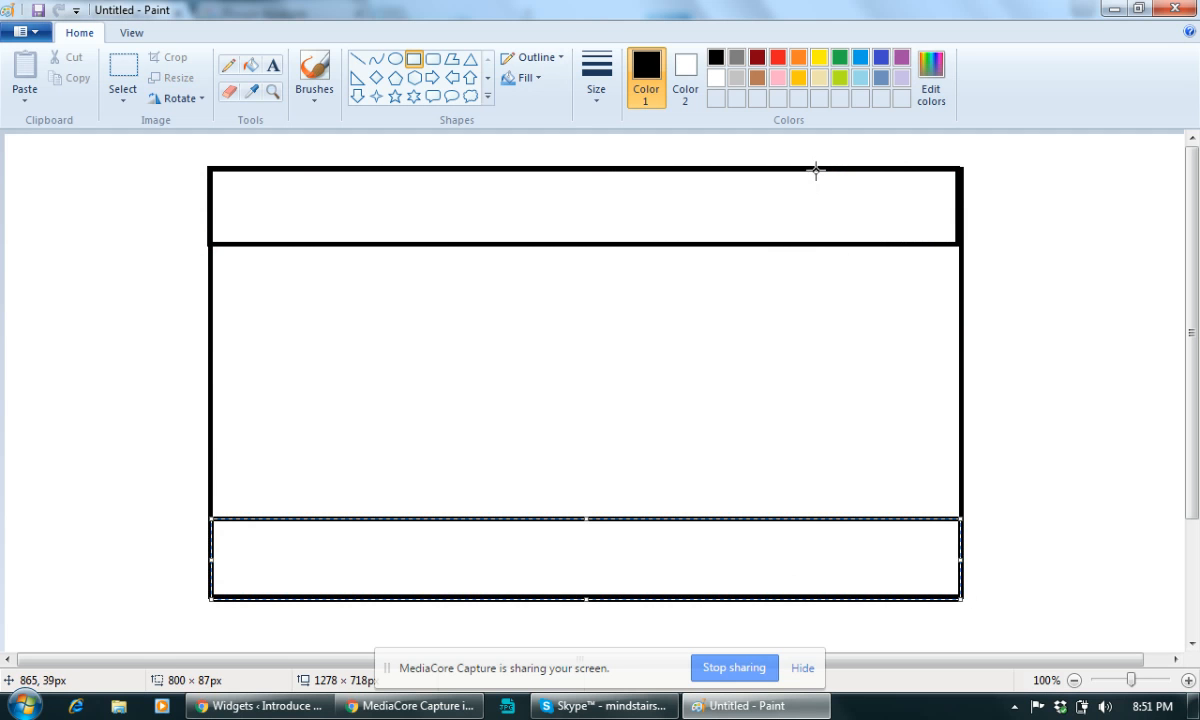
{"action": "left_click_drag", "start_coordinate": [819, 167], "coordinate": [857, 489]}
{"action": "mouse_move", "coordinate": [951, 560]}
{"action": "left_mouse_down"}
{"action": "mouse_move", "coordinate": [988, 638]}
{"action": "mouse_move", "coordinate": [962, 601]}
{"action": "left_mouse_up"}
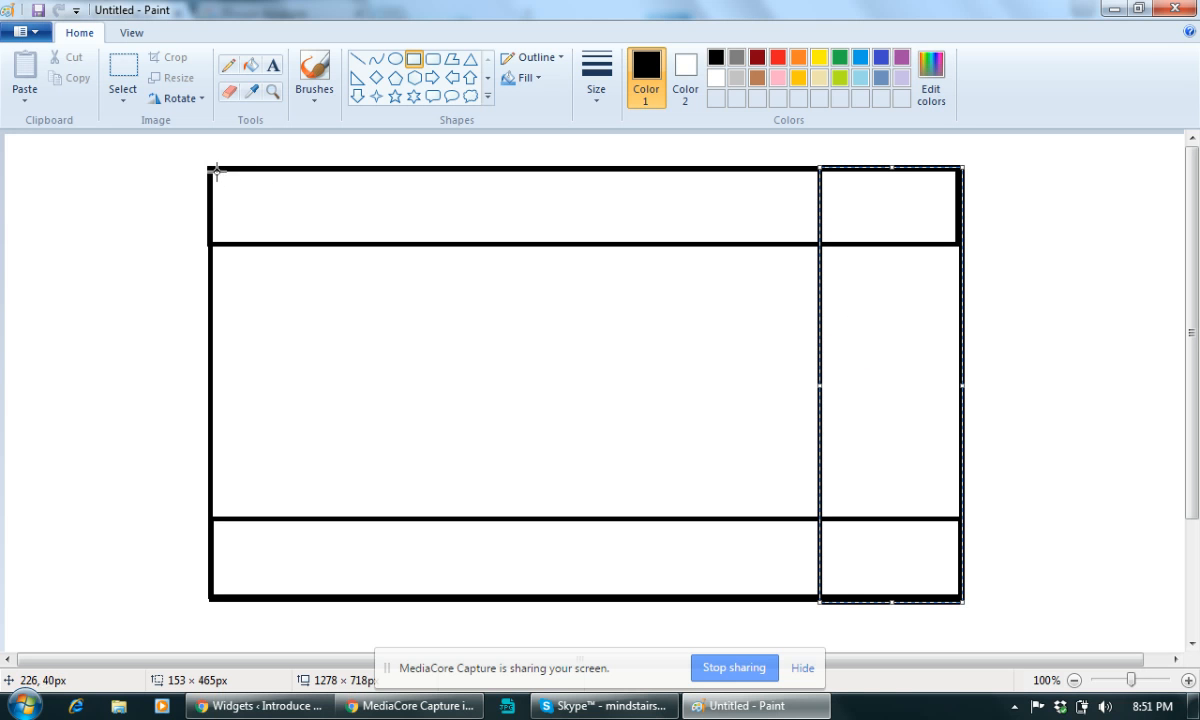
{"action": "left_click_drag", "start_coordinate": [215, 168], "coordinate": [400, 597]}
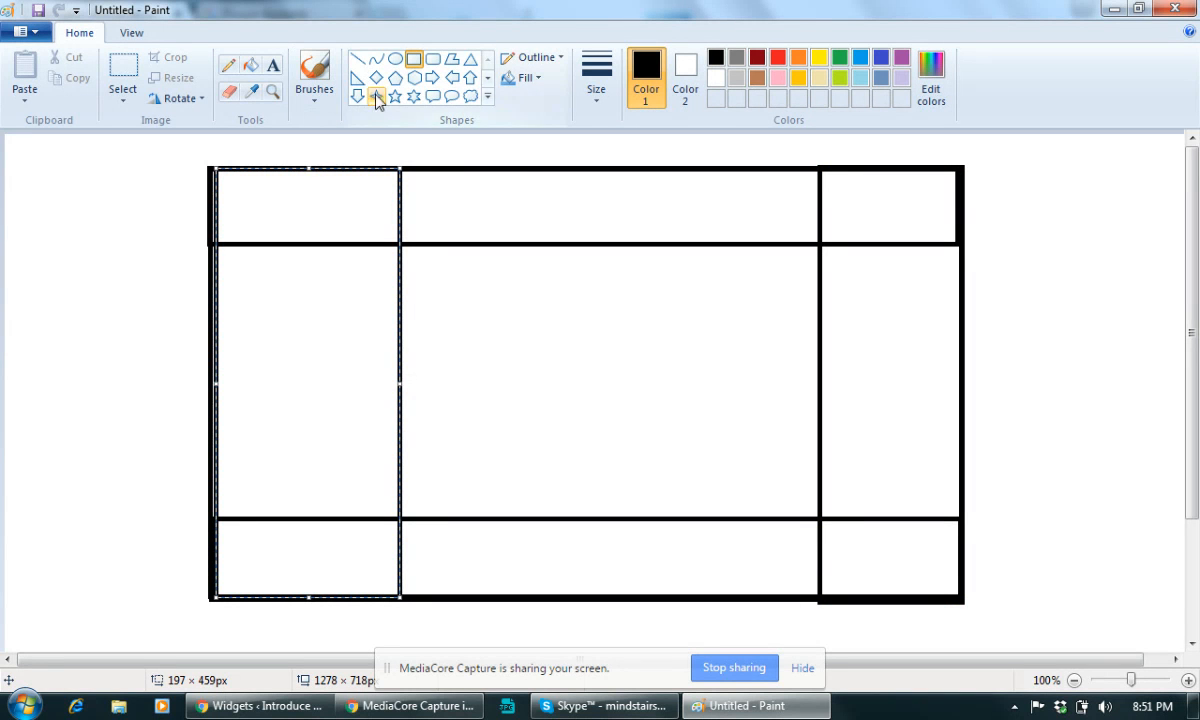
Fill the middle and bottom cells of both side columns with yellow
{"action": "left_click", "coordinate": [250, 68]}
{"action": "left_click", "coordinate": [818, 57]}
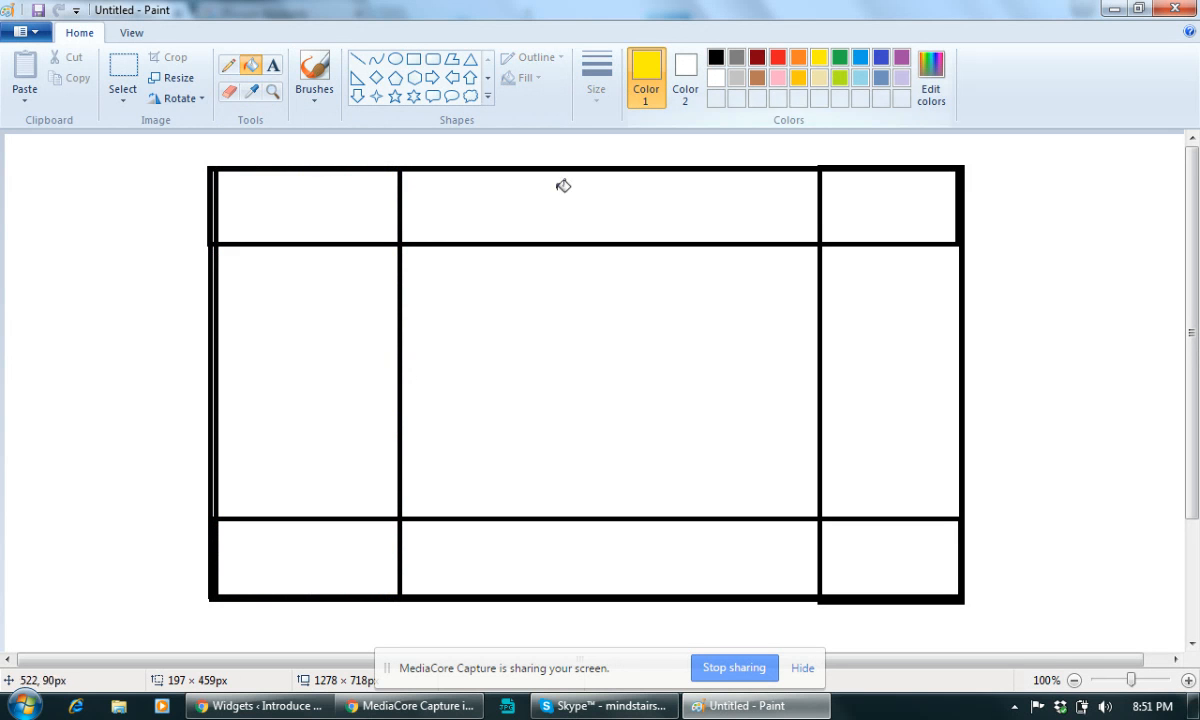
{"action": "left_click", "coordinate": [293, 308]}
{"action": "left_click", "coordinate": [898, 394]}
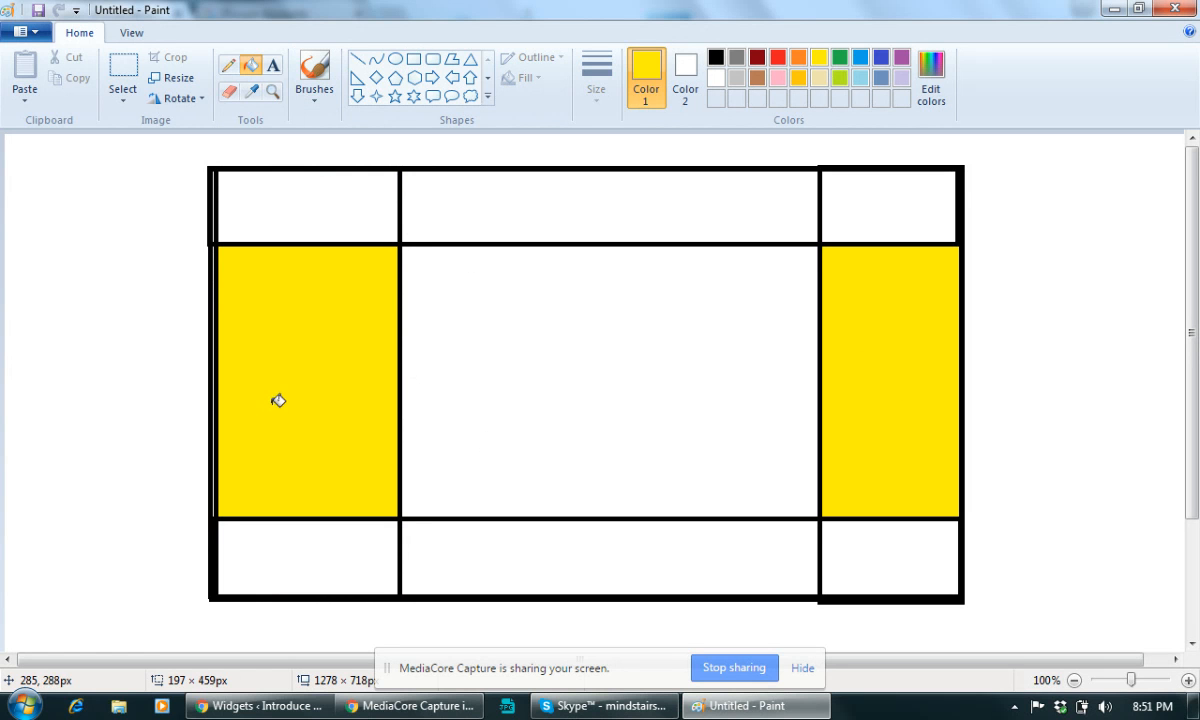
{"action": "left_click", "coordinate": [302, 548]}
{"action": "left_click", "coordinate": [893, 552]}
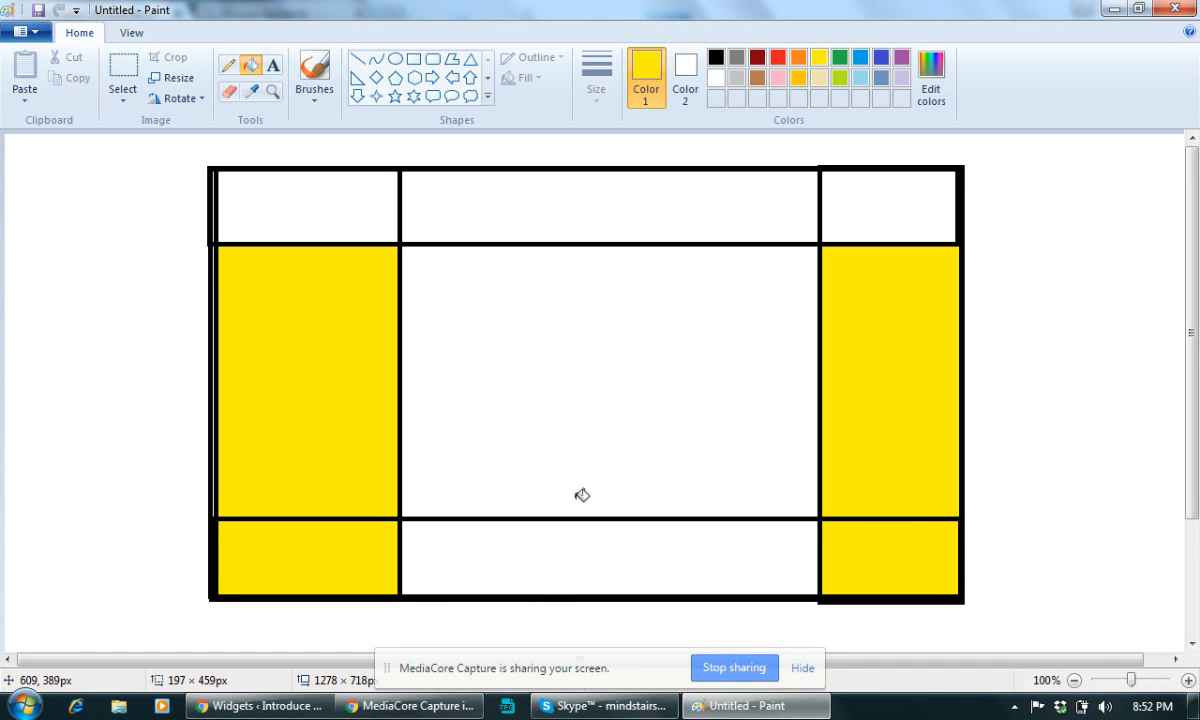
Fill the footer's middle cell red, and fill the three header cells and both bottom corner cells dark gray
{"action": "left_click", "coordinate": [778, 57]}
{"action": "left_click", "coordinate": [648, 554]}
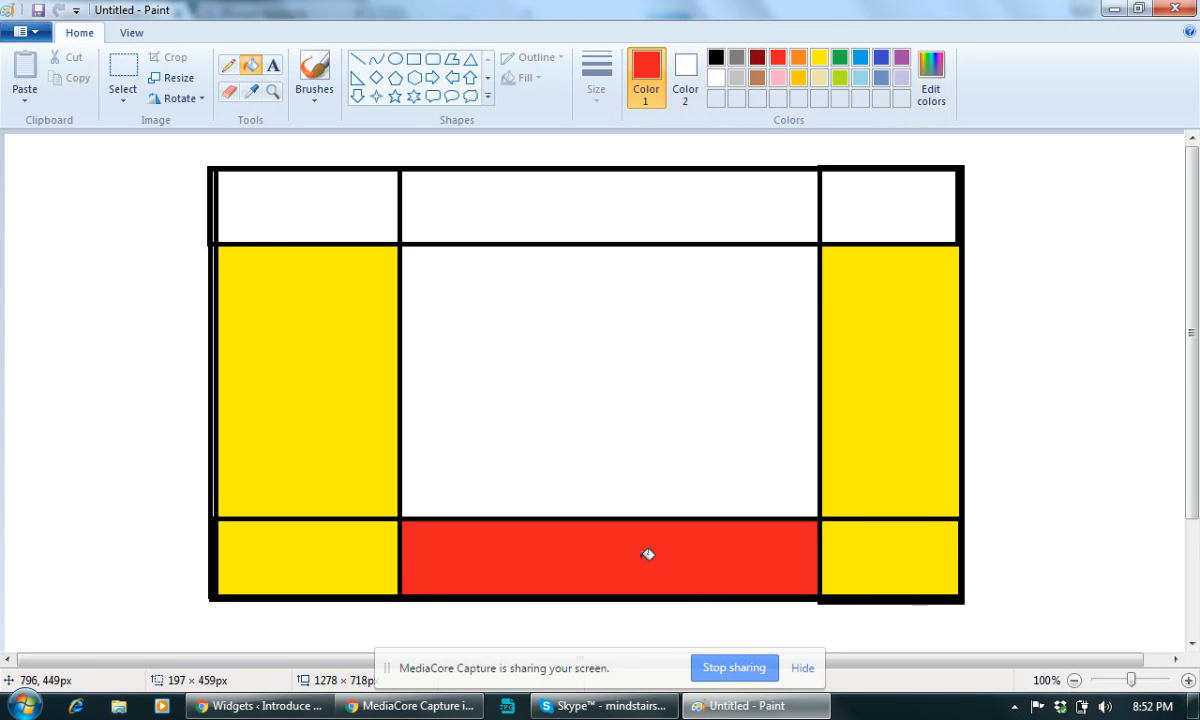
{"action": "left_click", "coordinate": [736, 57]}
{"action": "left_click", "coordinate": [597, 185]}
{"action": "left_click", "coordinate": [321, 194]}
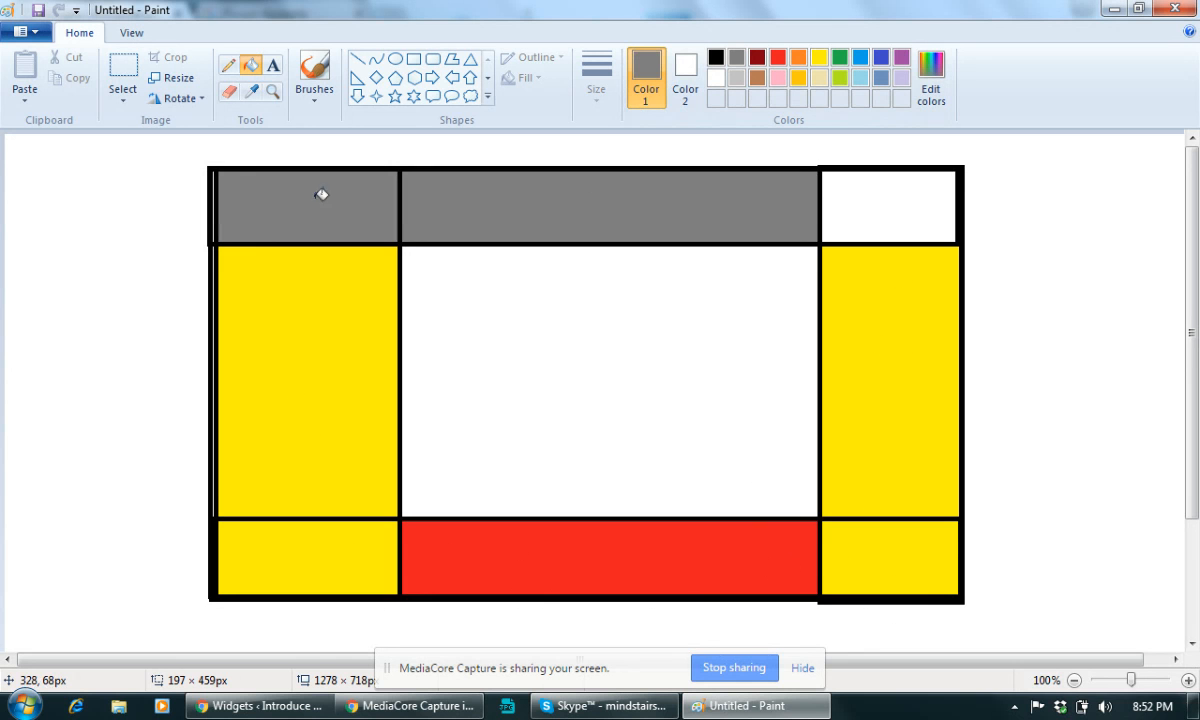
{"action": "left_click", "coordinate": [911, 188]}
{"action": "left_click", "coordinate": [834, 548]}
{"action": "left_click", "coordinate": [309, 537]}
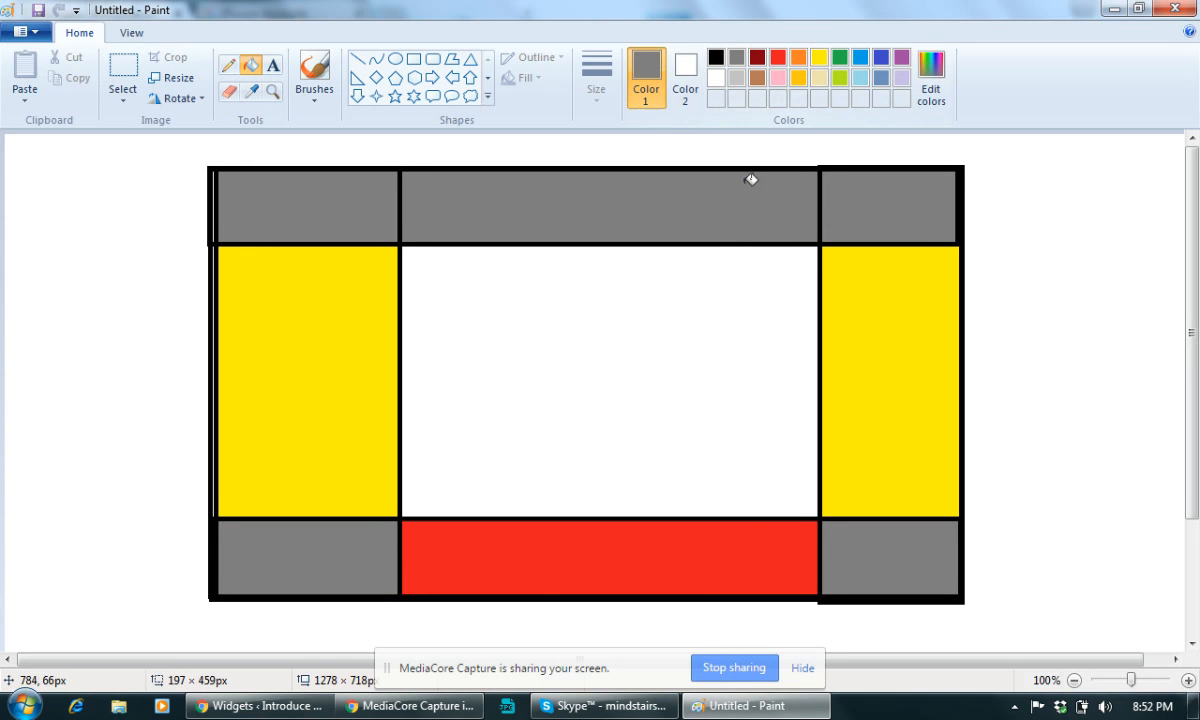
Fill both bottom corner cells red to complete the footer band, and switch back to the Widgets page in Chrome
{"action": "left_click", "coordinate": [778, 57]}
{"action": "left_click", "coordinate": [885, 565]}
{"action": "left_click", "coordinate": [325, 563]}
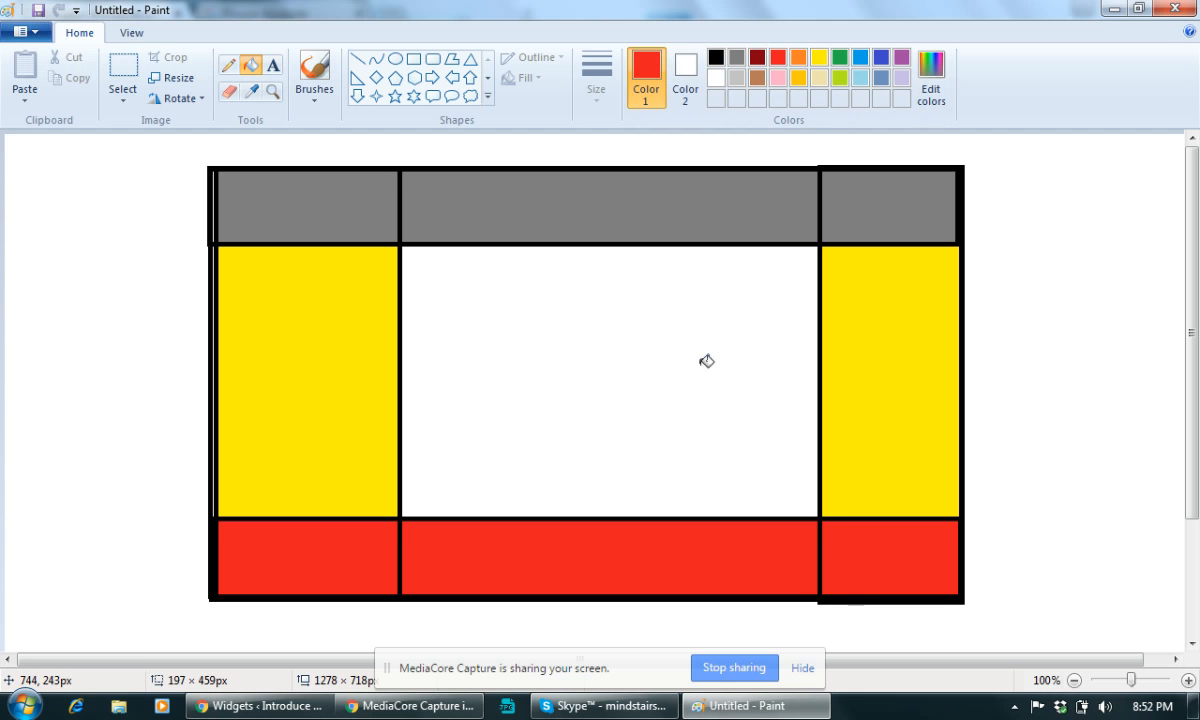
{"action": "left_click", "coordinate": [233, 708]}
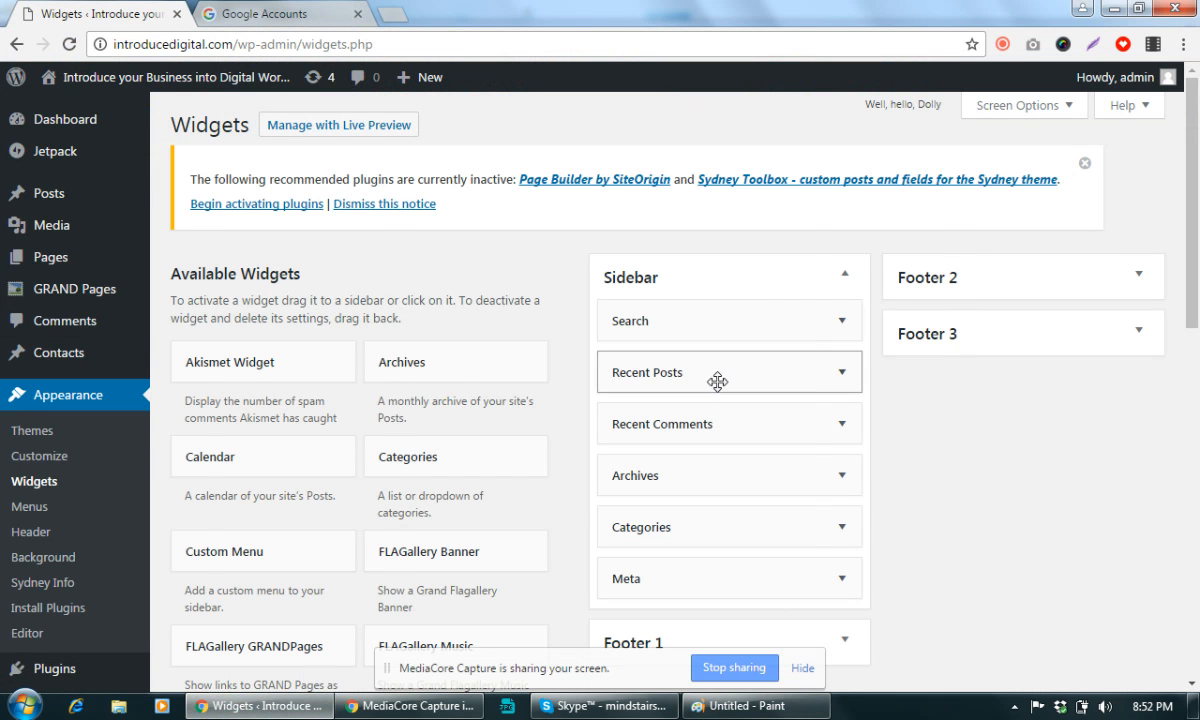
Compare the Widgets page's sidebar and footer areas with the layout sketch in Paint, and return to Chrome
{"action": "scroll", "coordinate": [789, 510], "scroll_direction": "down", "scroll_amount": 3}
{"action": "scroll", "coordinate": [724, 464], "scroll_direction": "up", "scroll_amount": 3}
{"action": "left_click", "coordinate": [800, 709]}
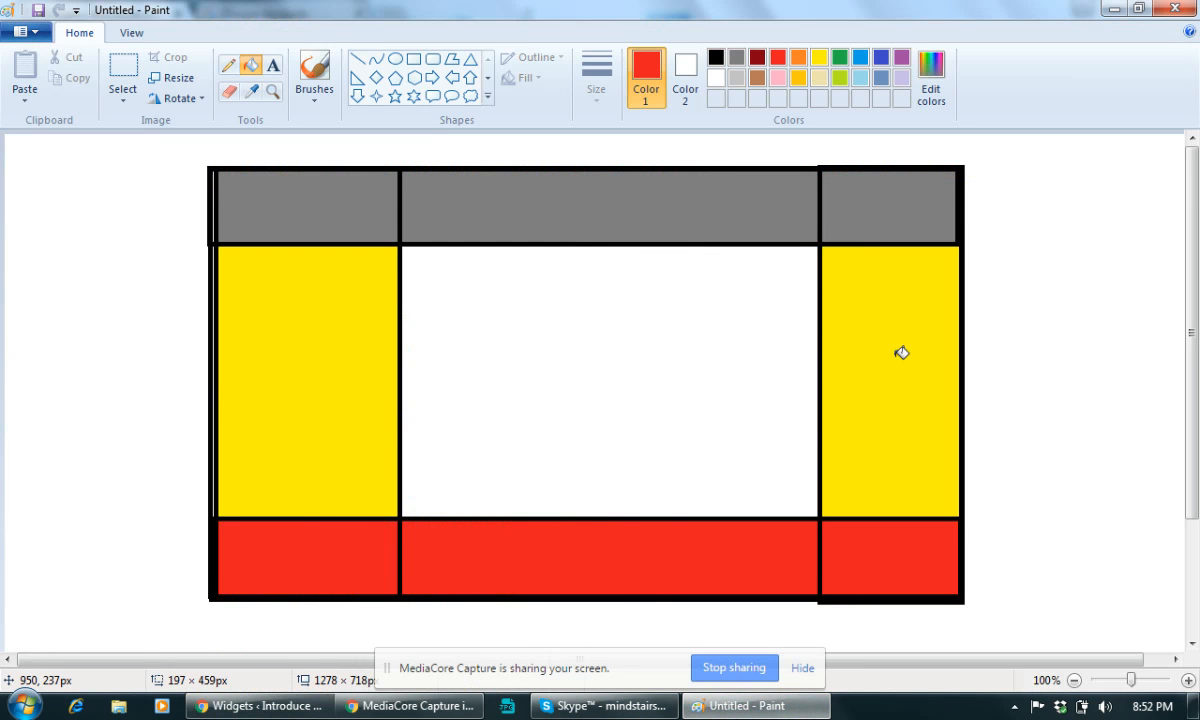
{"action": "left_click", "coordinate": [250, 706]}
Open the live site in a new tab and examine its right sidebar widgets and the footer credit line
{"action": "mouse_move", "coordinate": [120, 80]}
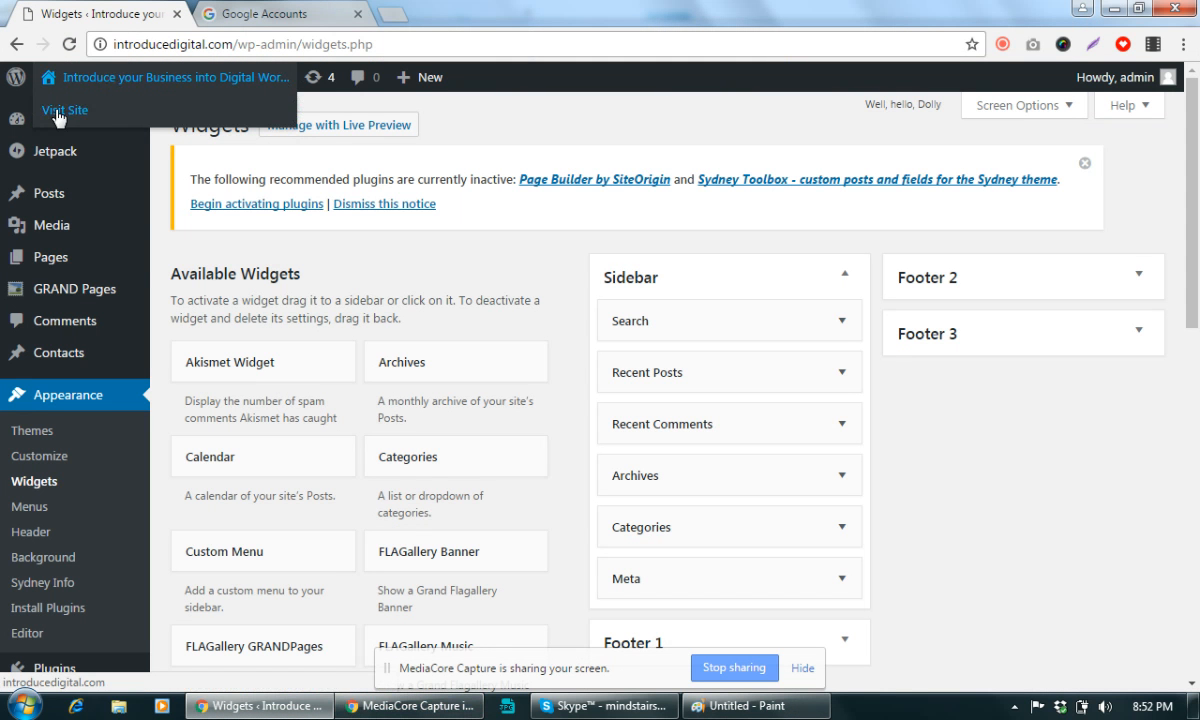
{"action": "right_click", "coordinate": [56, 109]}
{"action": "left_click", "coordinate": [112, 123]}
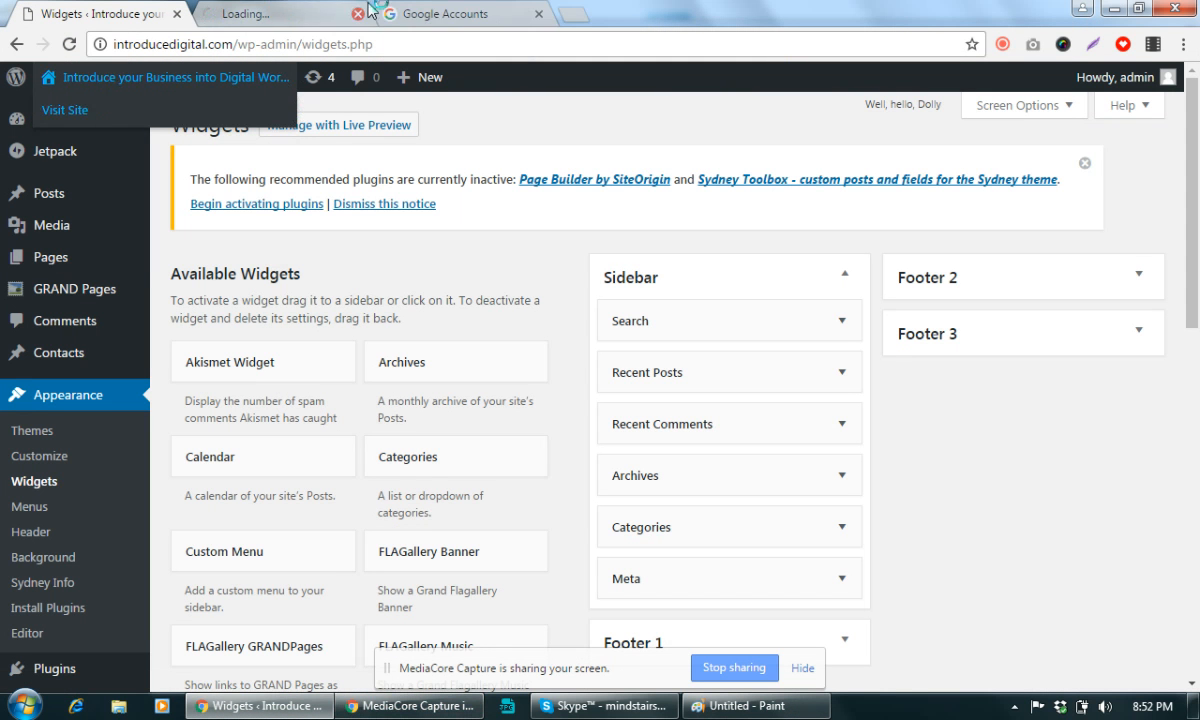
{"action": "left_click", "coordinate": [283, 10]}
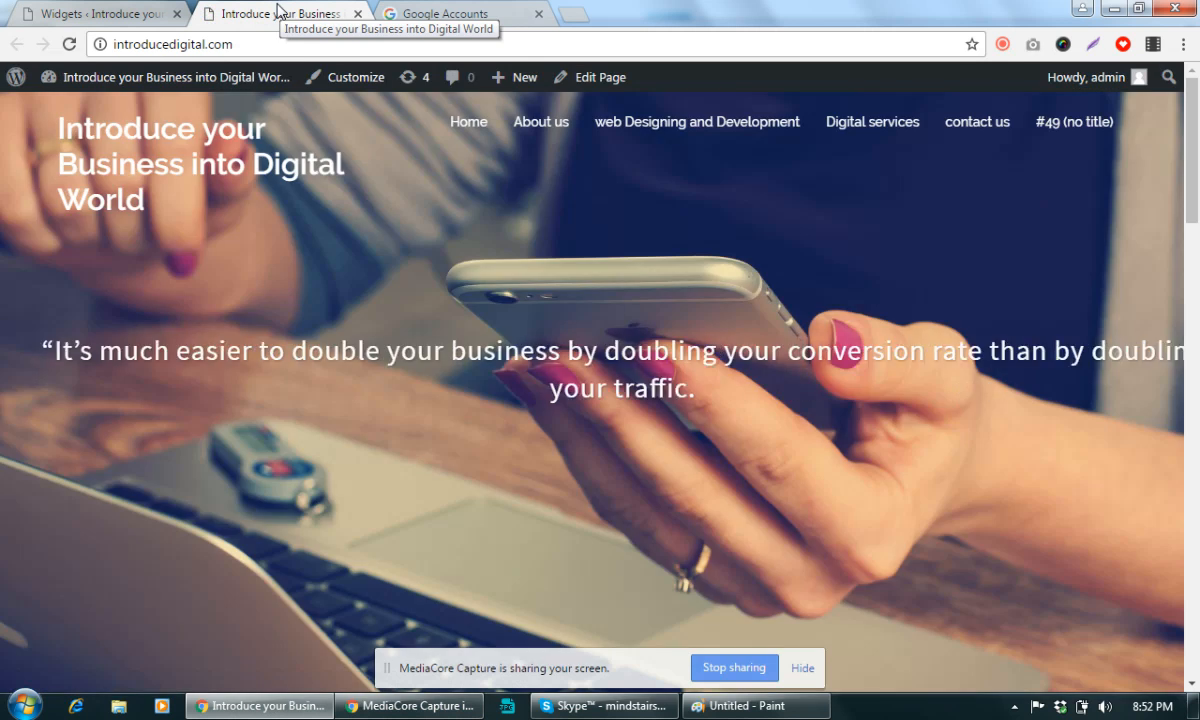
{"action": "scroll", "coordinate": [983, 335], "scroll_direction": "down", "scroll_amount": 10}
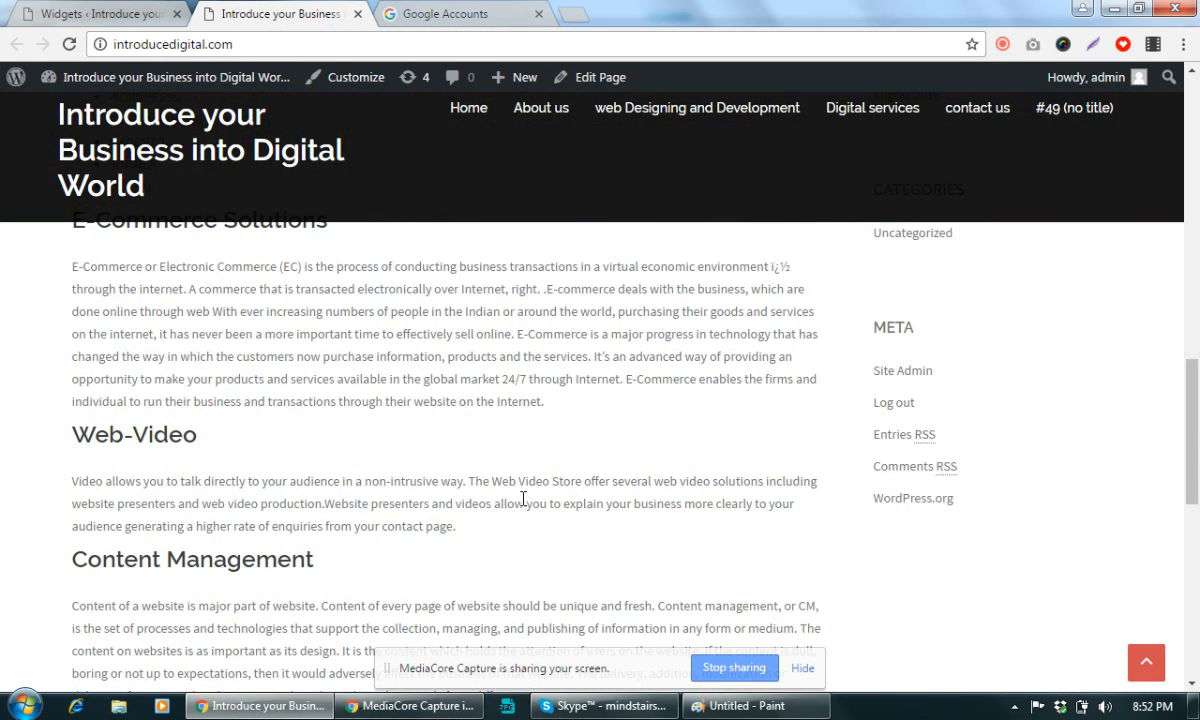
{"action": "scroll", "coordinate": [522, 498], "scroll_direction": "up", "scroll_amount": 10}
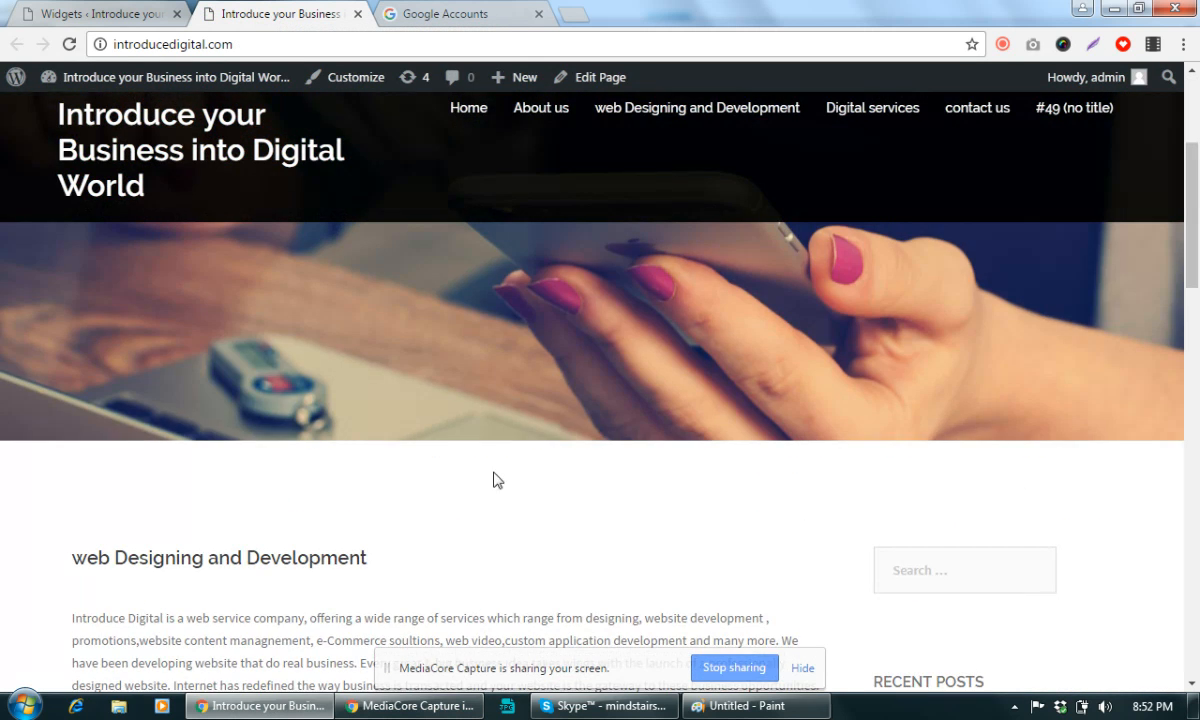
{"action": "scroll", "coordinate": [420, 570], "scroll_direction": "down", "scroll_amount": 4}
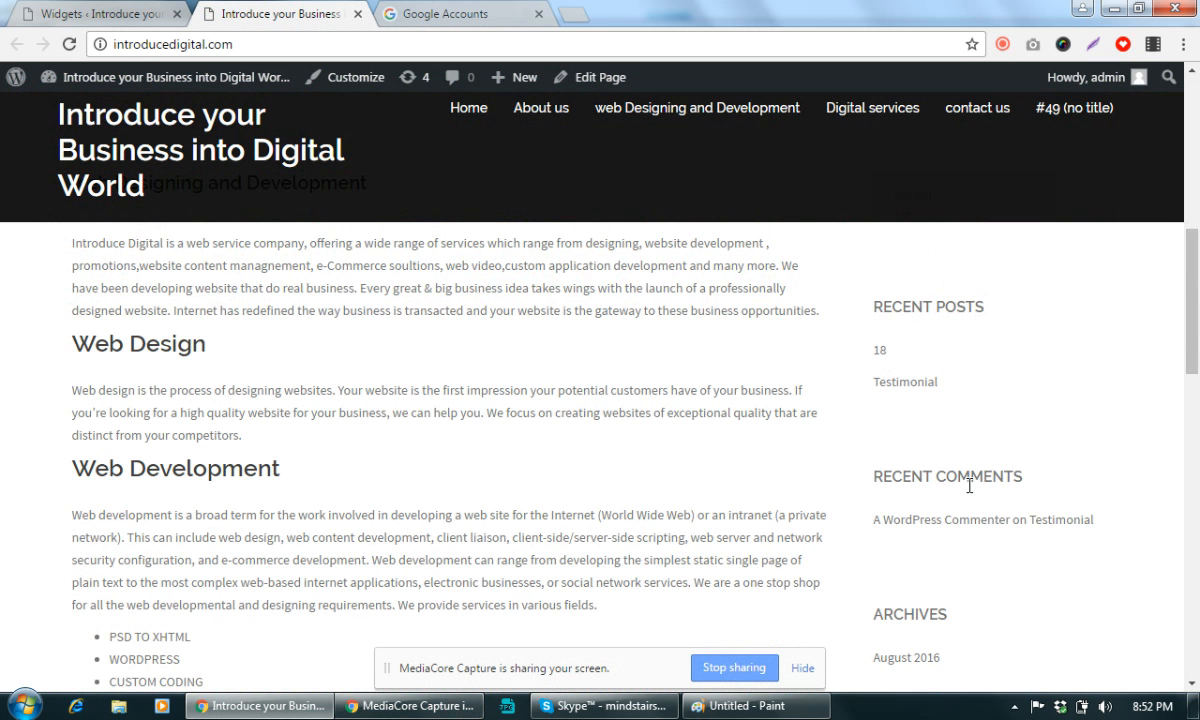
{"action": "scroll", "coordinate": [970, 476], "scroll_direction": "down", "scroll_amount": 15}
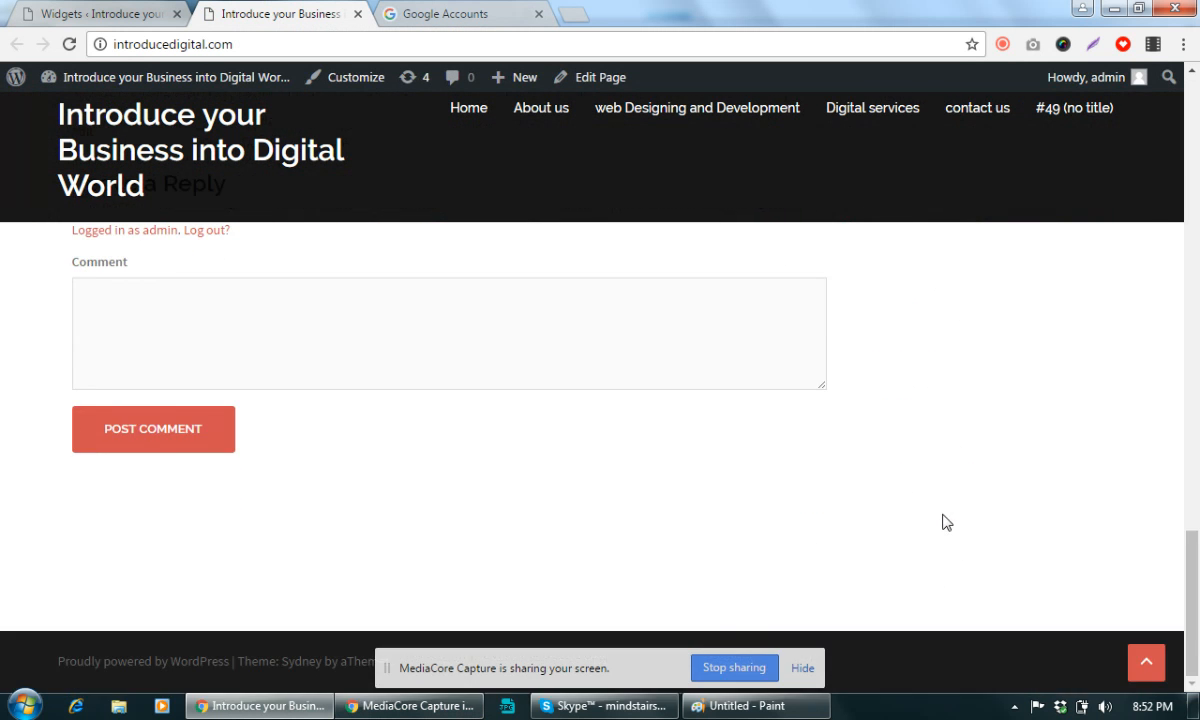
{"action": "left_click_drag", "start_coordinate": [46, 650], "coordinate": [517, 683]}
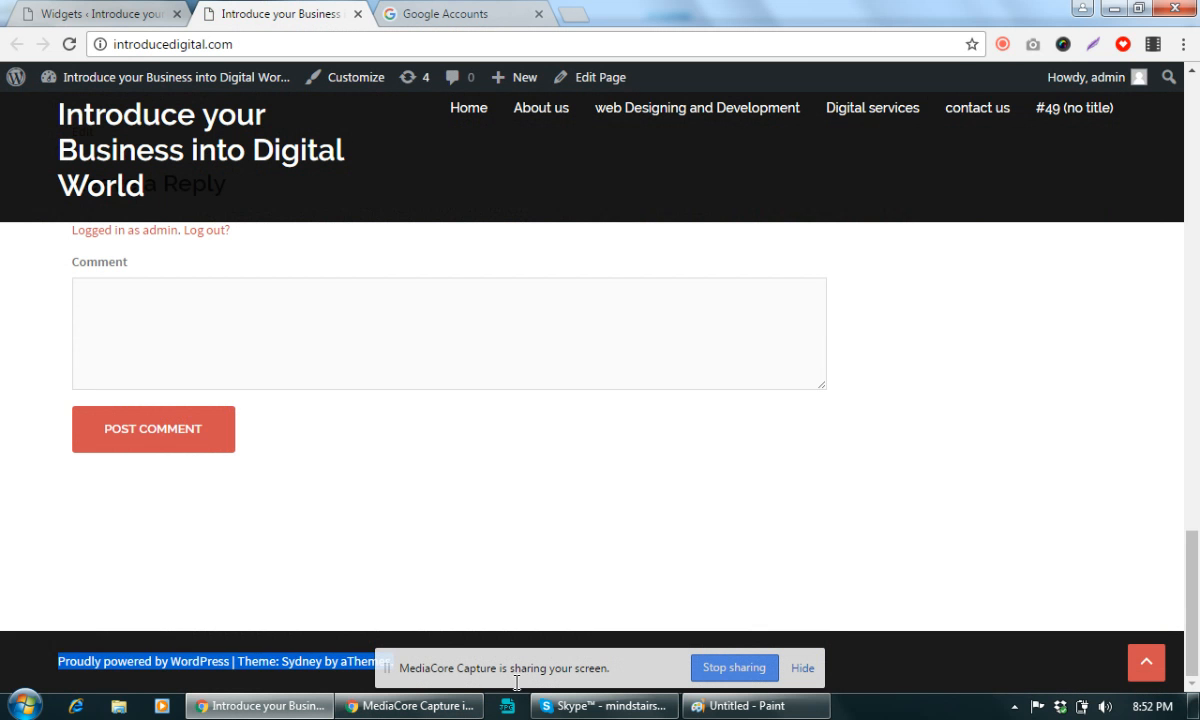
On the Widgets page, remove Search, Recent Posts, Recent Comments, Archives, Categories and Meta from the Sidebar area
{"action": "left_click", "coordinate": [107, 10]}
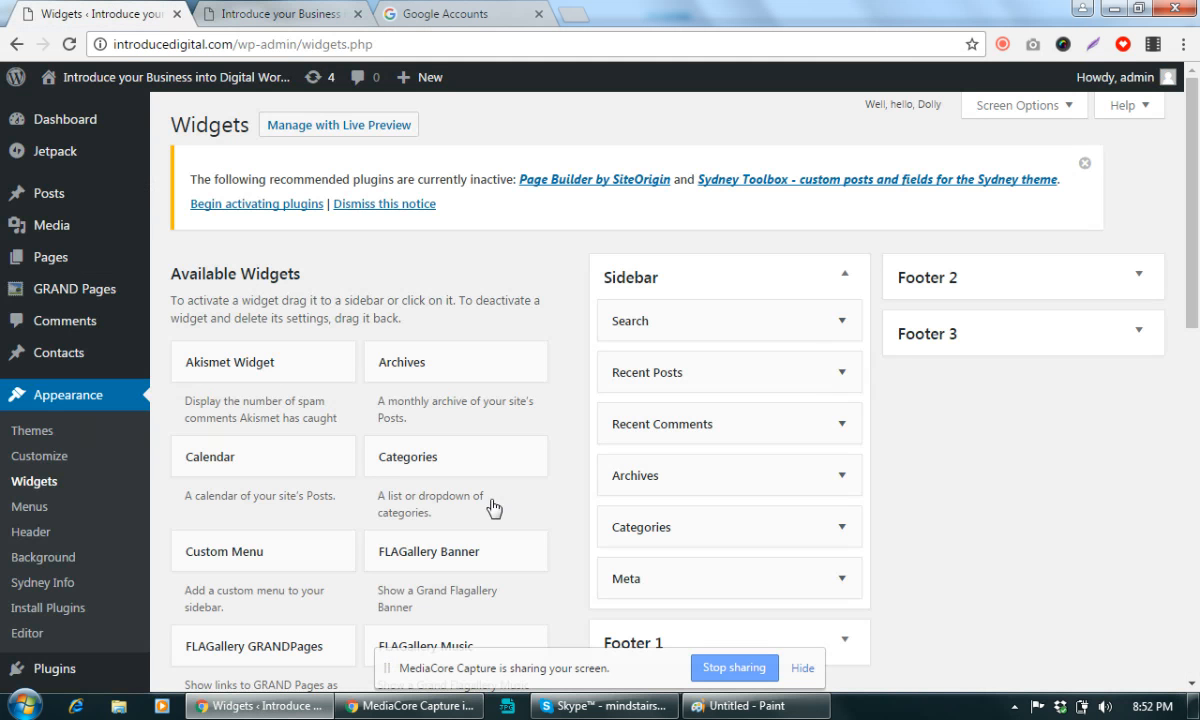
{"action": "left_click_drag", "start_coordinate": [777, 319], "coordinate": [450, 330]}
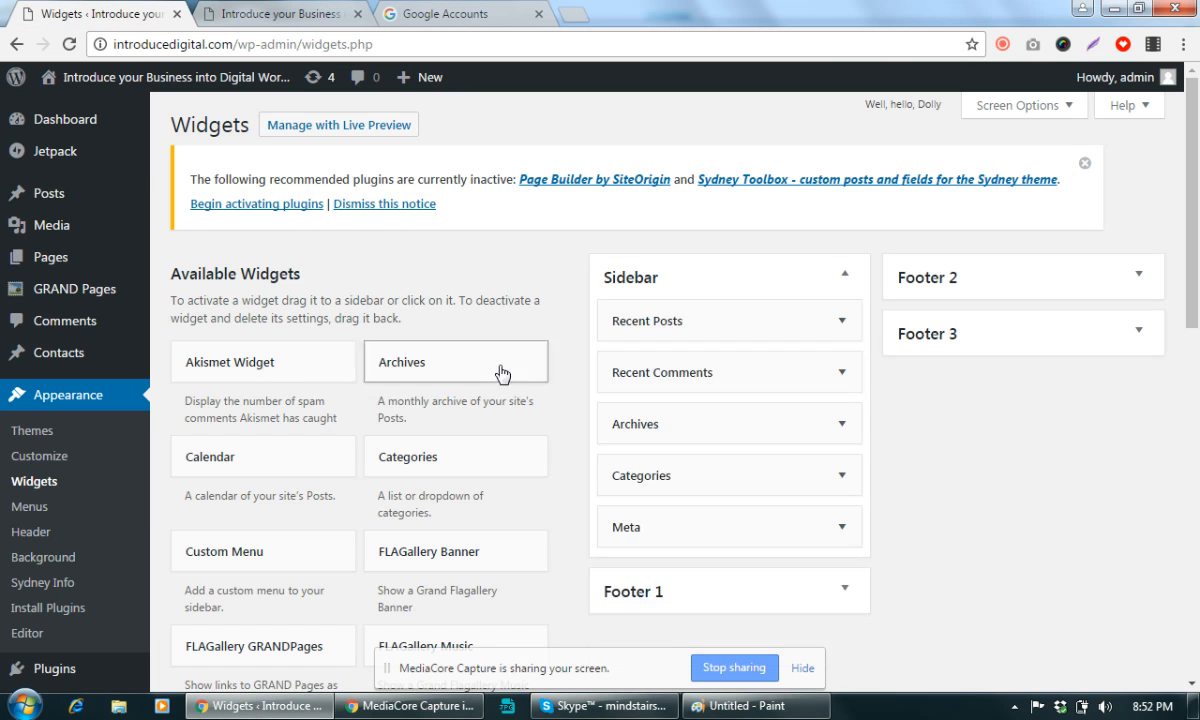
{"action": "left_click_drag", "start_coordinate": [680, 324], "coordinate": [552, 350]}
{"action": "left_click_drag", "start_coordinate": [696, 324], "coordinate": [450, 340]}
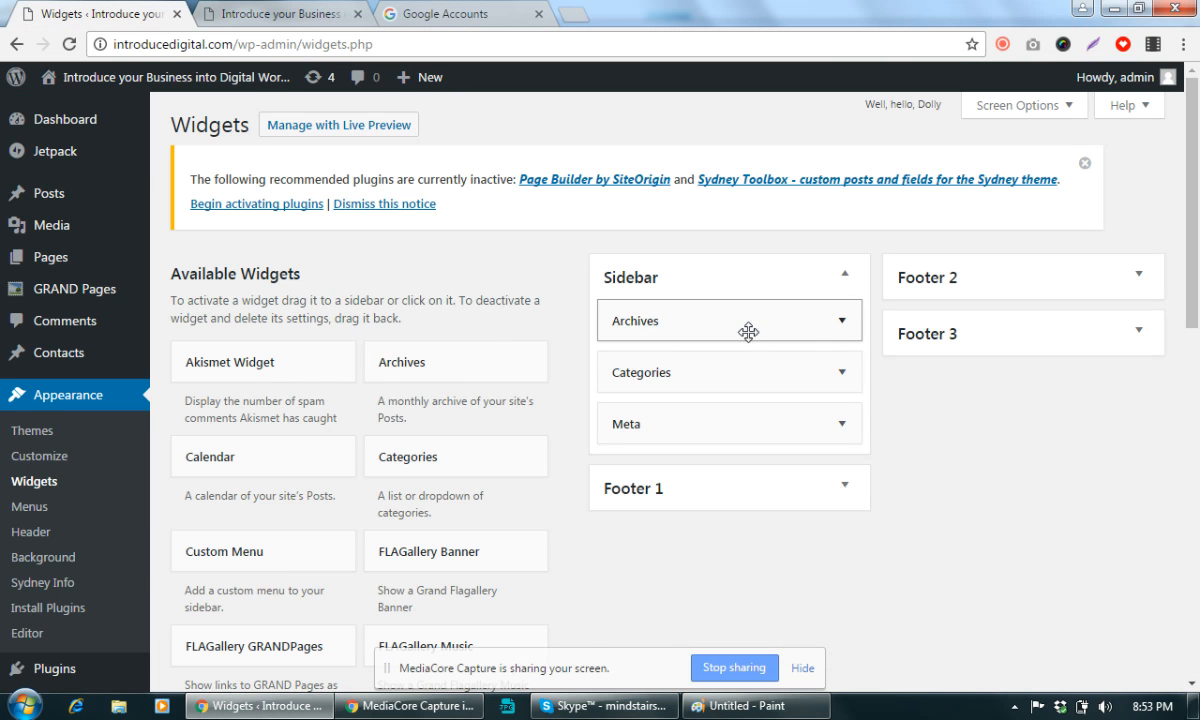
{"action": "left_click_drag", "start_coordinate": [750, 332], "coordinate": [375, 370]}
{"action": "left_click_drag", "start_coordinate": [691, 320], "coordinate": [400, 330]}
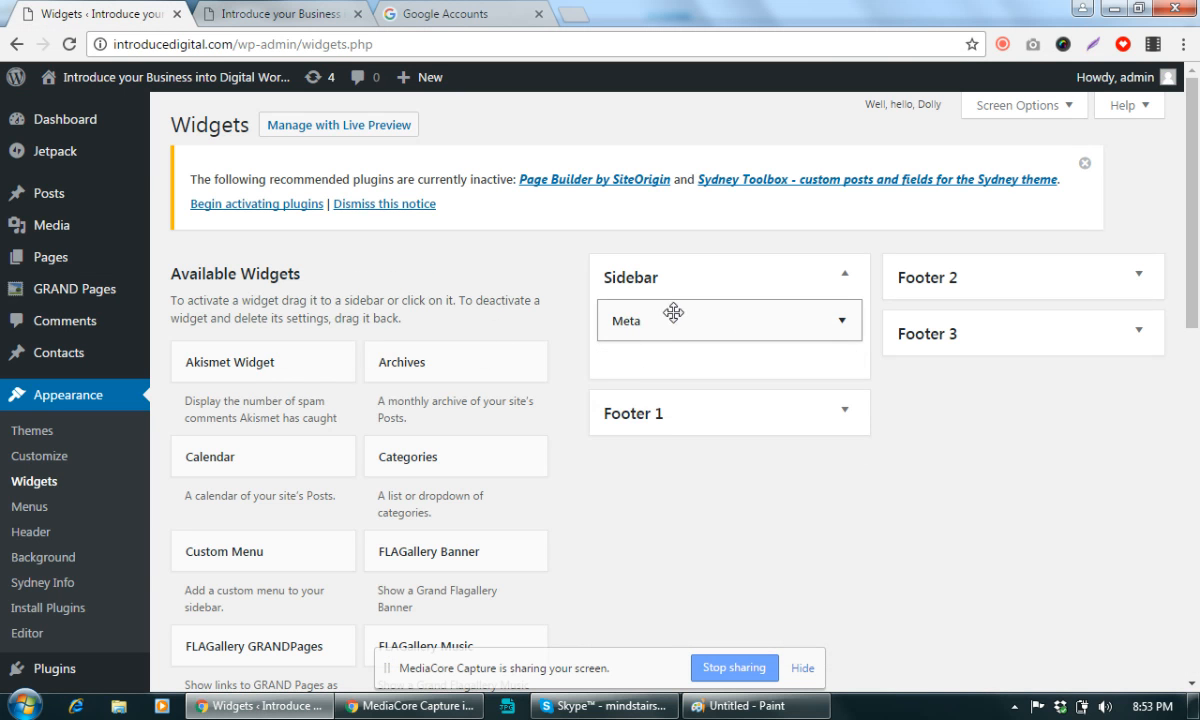
{"action": "left_click_drag", "start_coordinate": [675, 315], "coordinate": [279, 385]}
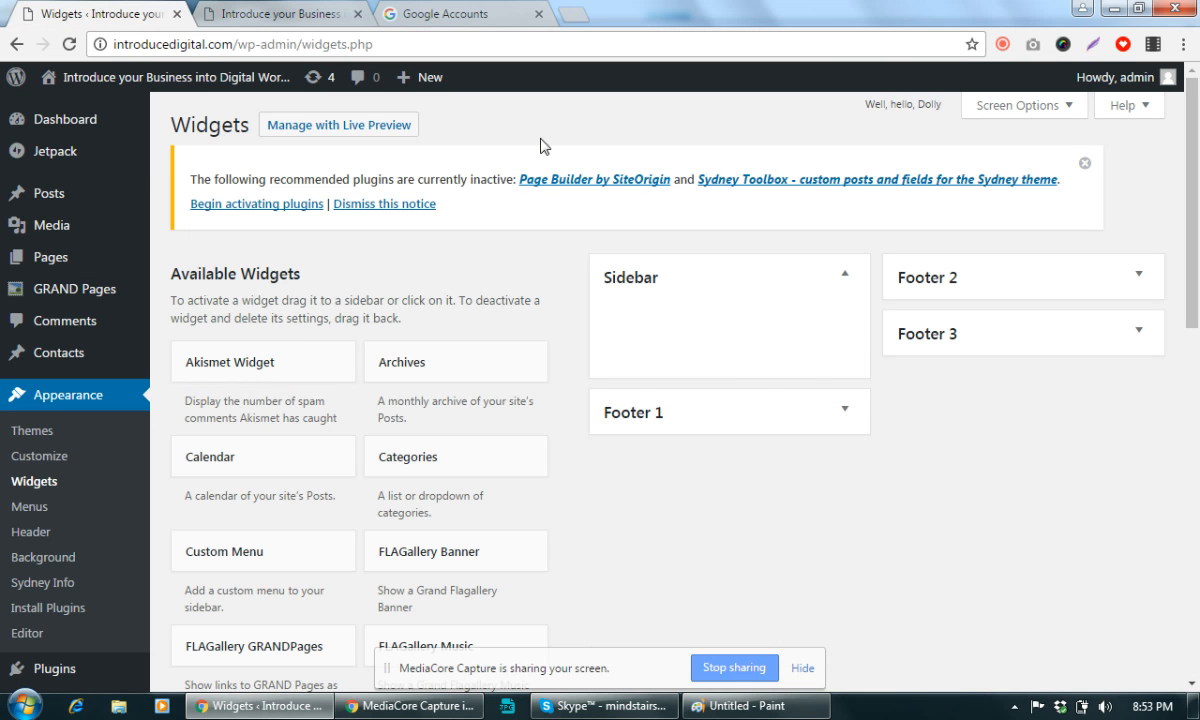
Replace the Google Accounts page with a Google search for "digital amrketing trainign"
{"action": "left_click", "coordinate": [480, 15]}
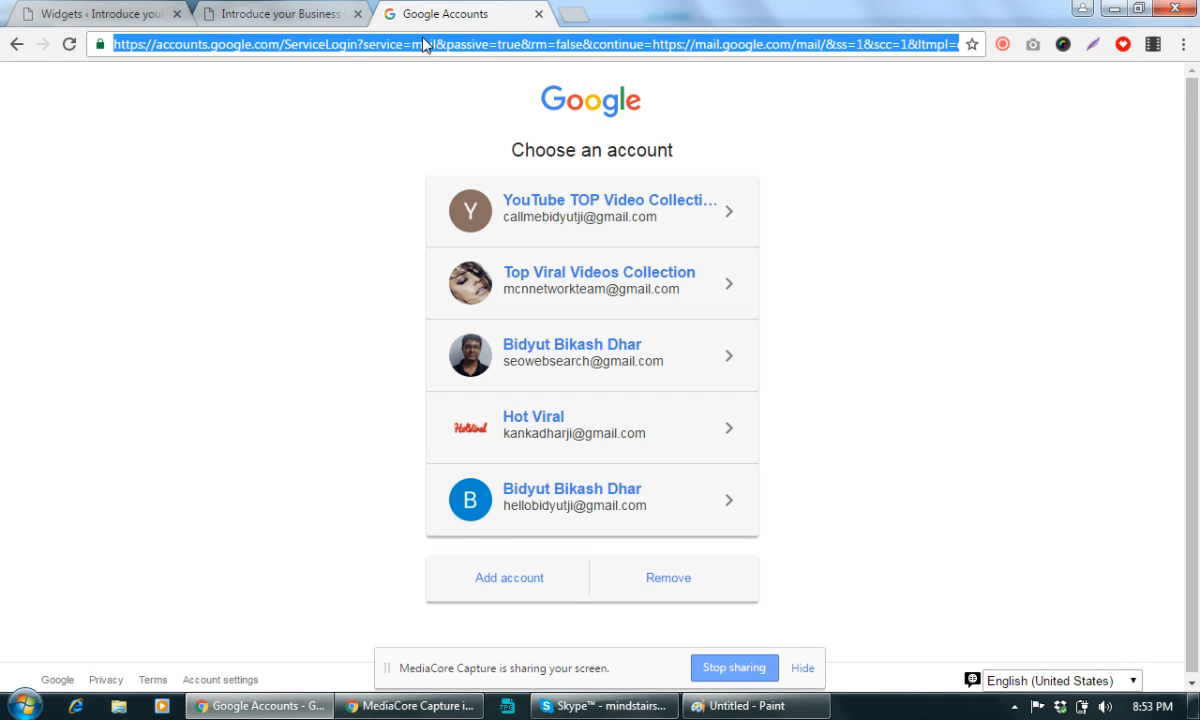
{"action": "type", "text": "digita"}
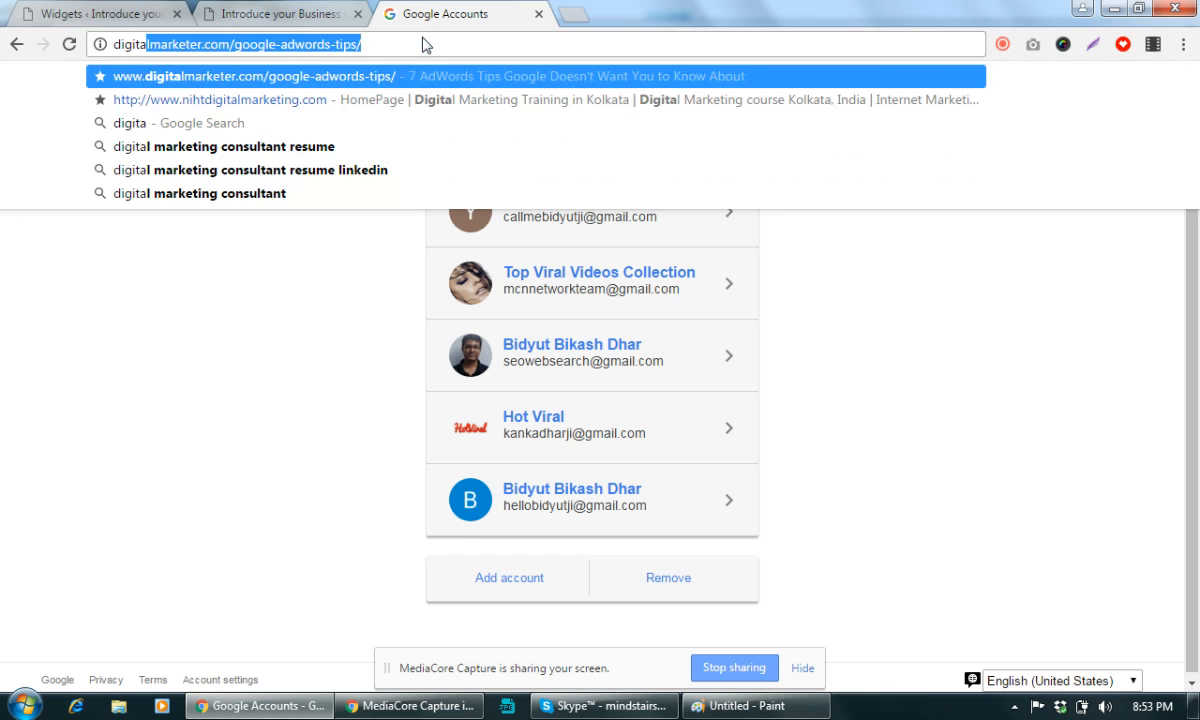
{"action": "type", "text": "l amrketing "}
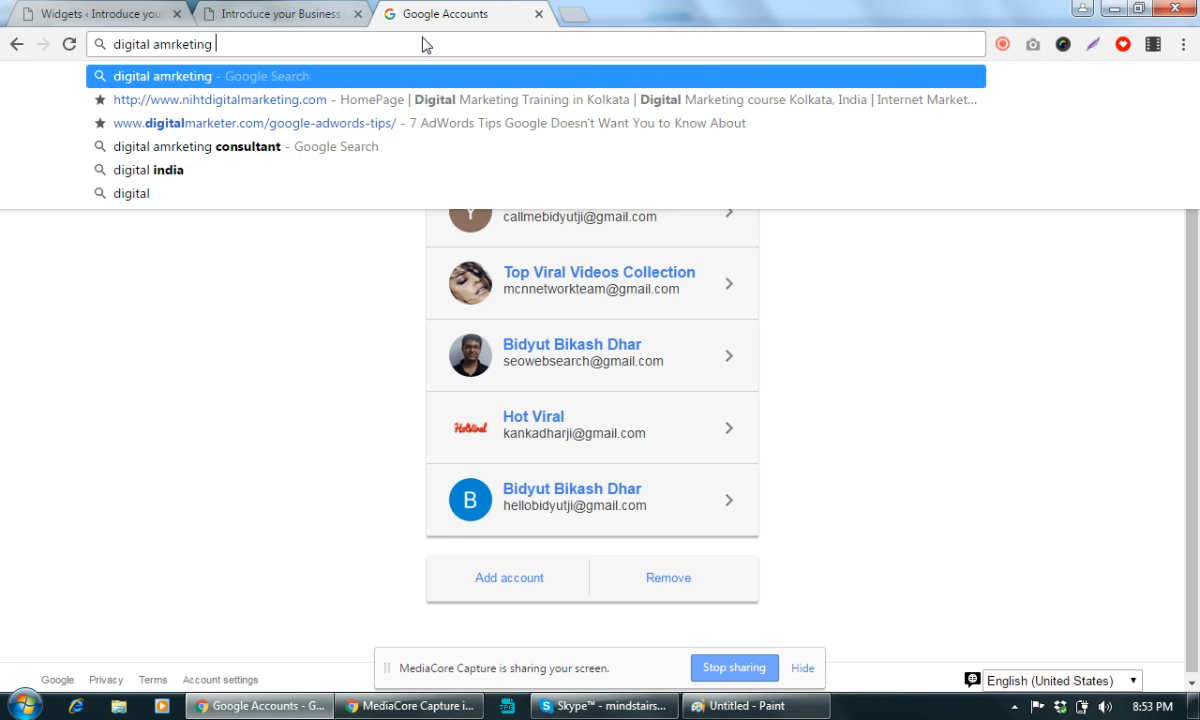
{"action": "type", "text": "trainign"}
{"action": "key", "text": "Return"}
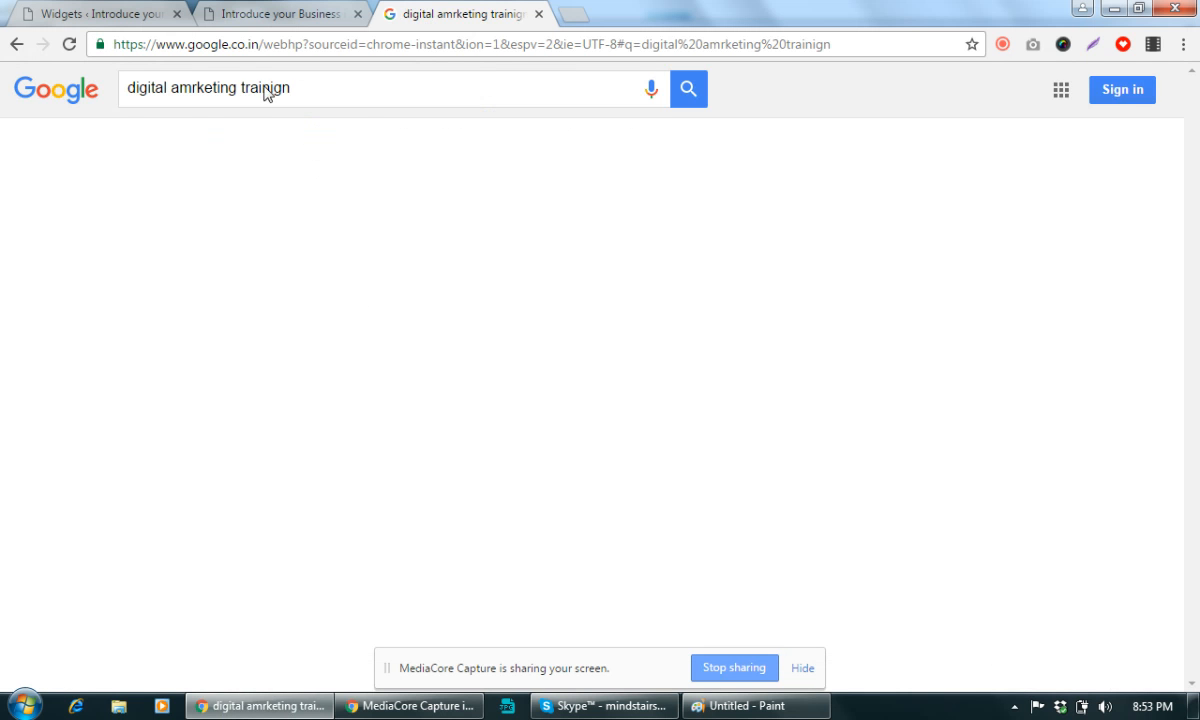
Change the search query to "digital marketing services banner" and show its image results
{"action": "left_click_drag", "start_coordinate": [241, 88], "coordinate": [423, 96]}
{"action": "key", "text": "BackSpace"}
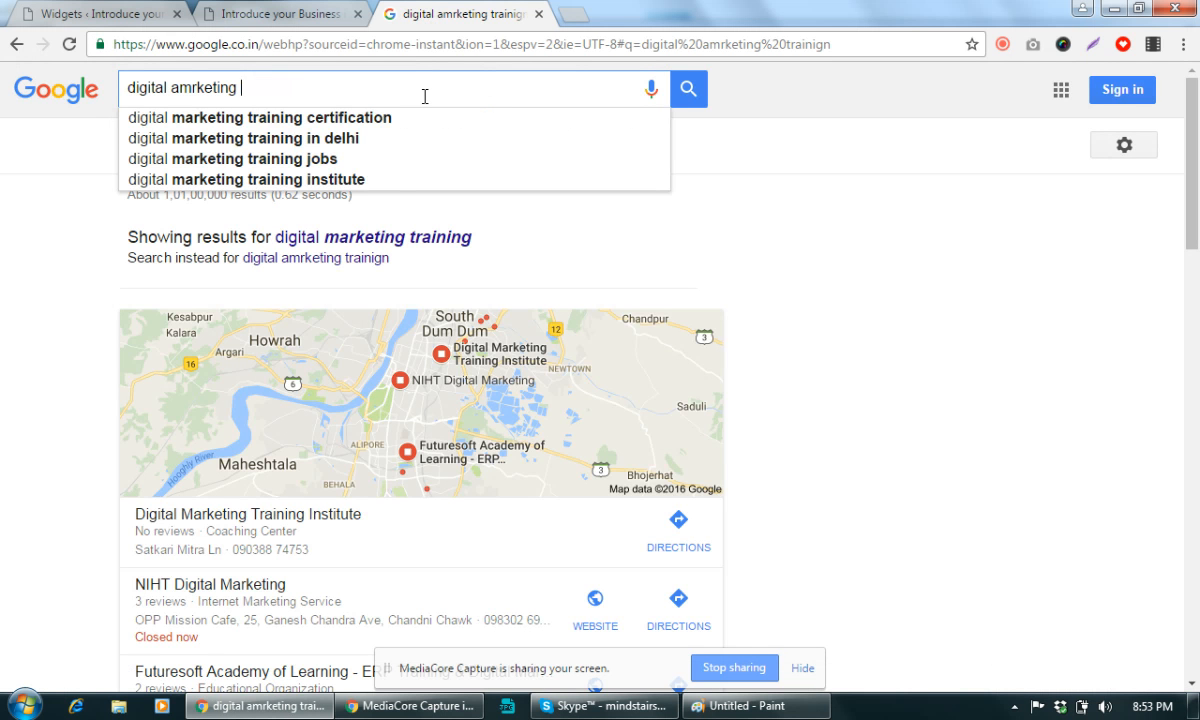
{"action": "key", "text": "BackSpace"}
{"action": "type", "text": "services"}
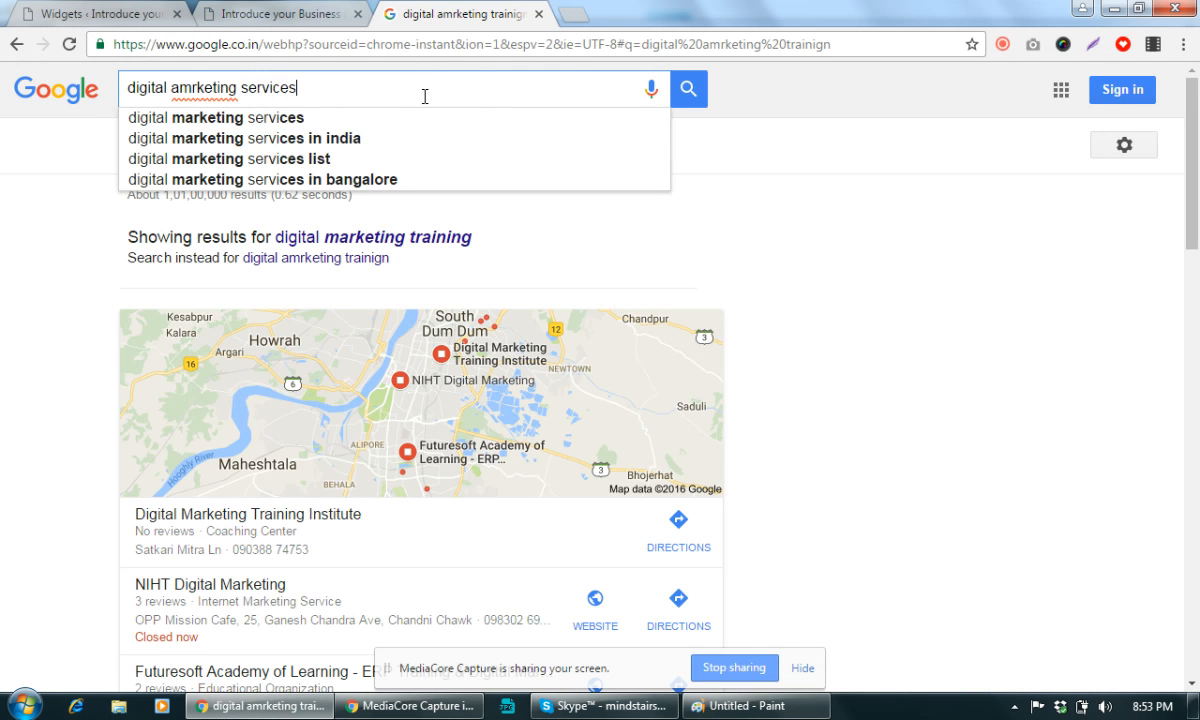
{"action": "key", "text": "Return"}
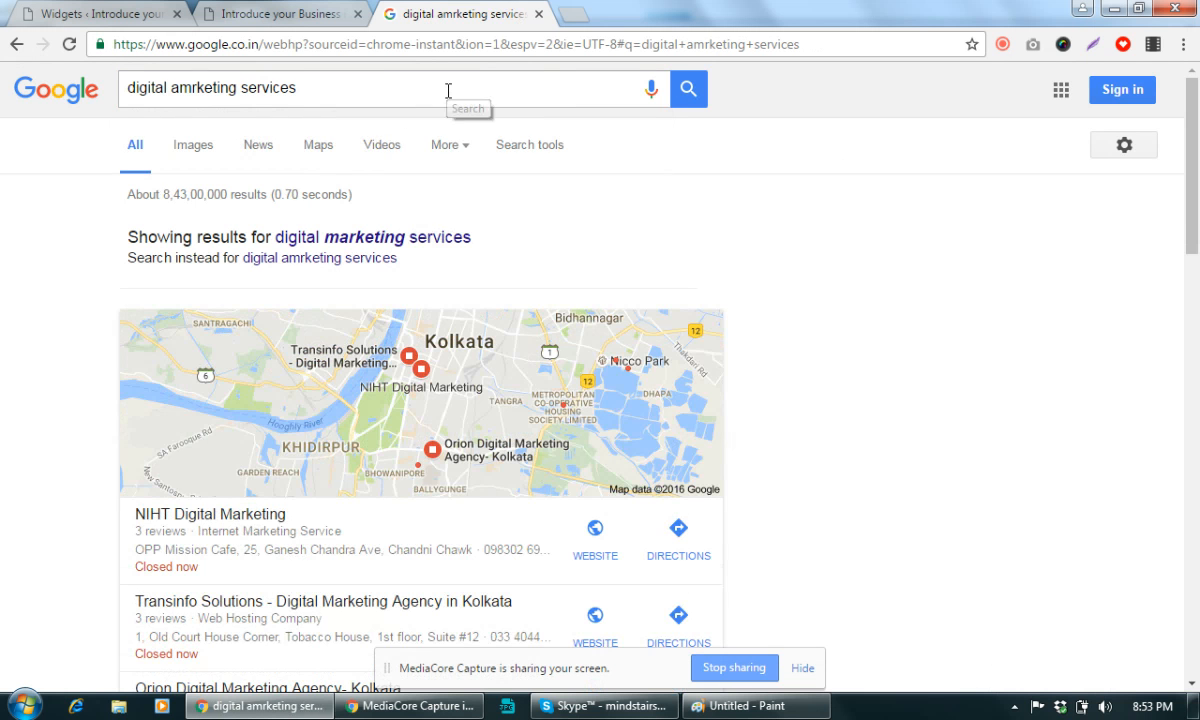
{"action": "left_click", "coordinate": [448, 91]}
{"action": "type", "text": "banner"}
{"action": "key", "text": "Return"}
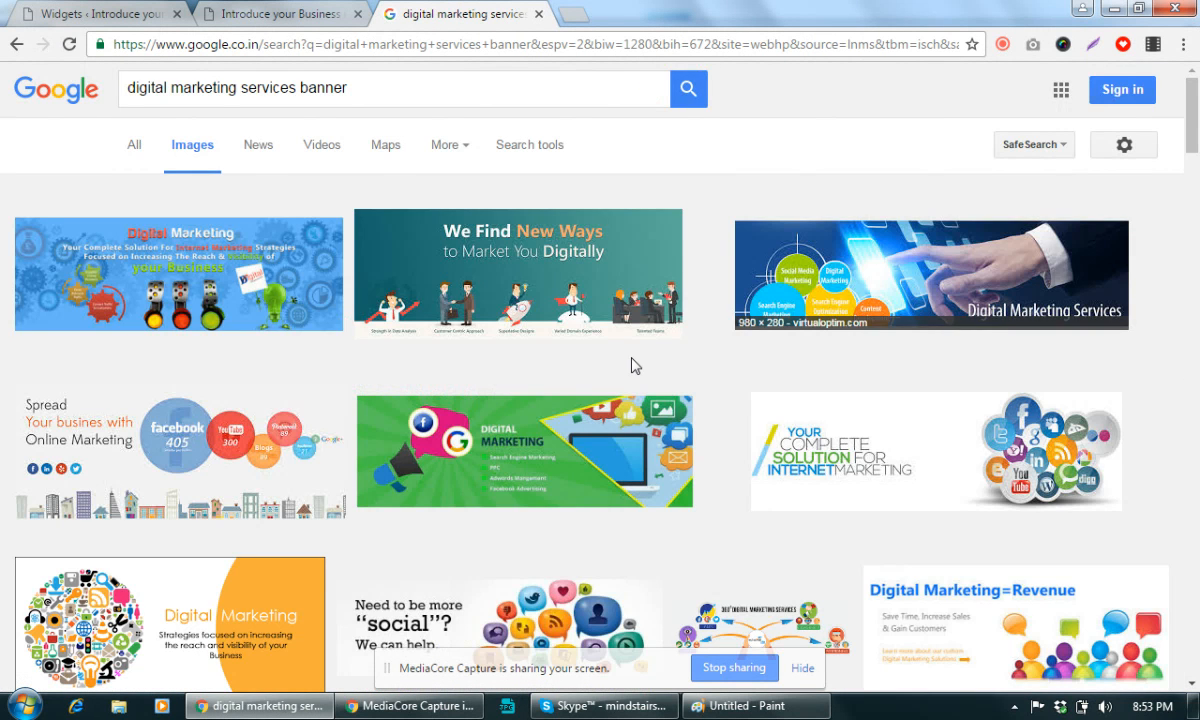
Open the "Spread Your busines with Online Marketing" banner result in a new tab
{"action": "scroll", "coordinate": [632, 365], "scroll_direction": "down", "scroll_amount": 4}
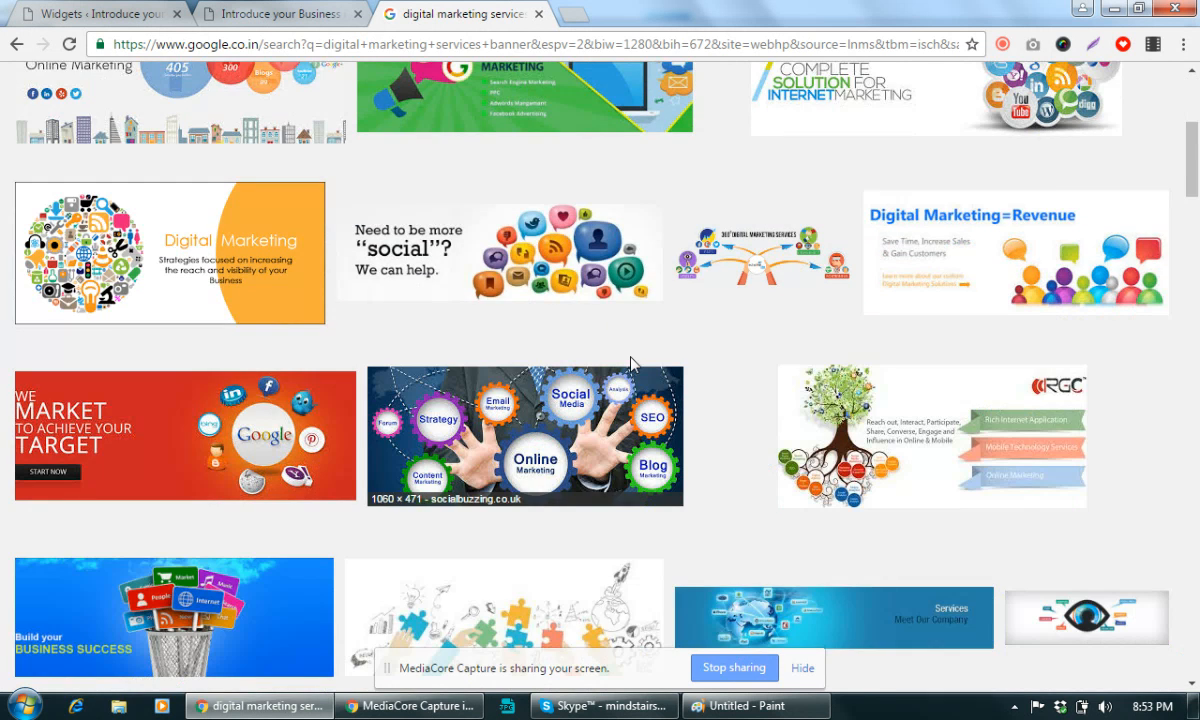
{"action": "scroll", "coordinate": [212, 203], "scroll_direction": "up", "scroll_amount": 3}
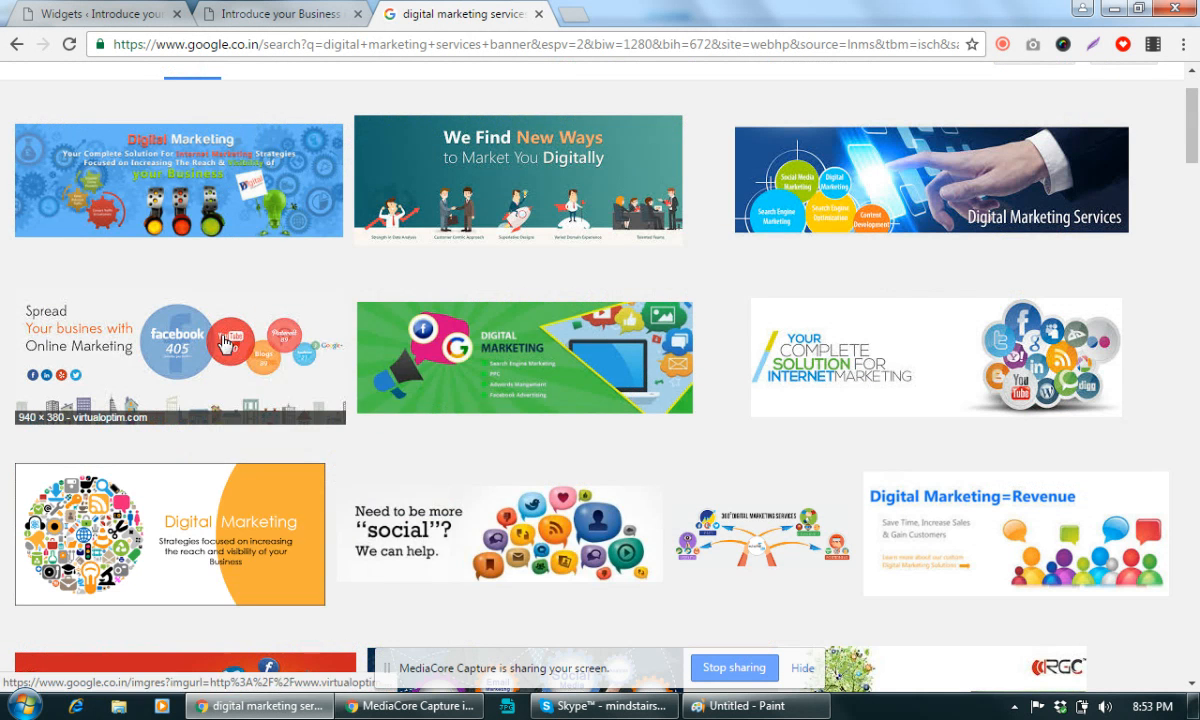
{"action": "right_click", "coordinate": [205, 315]}
{"action": "left_click", "coordinate": [285, 326]}
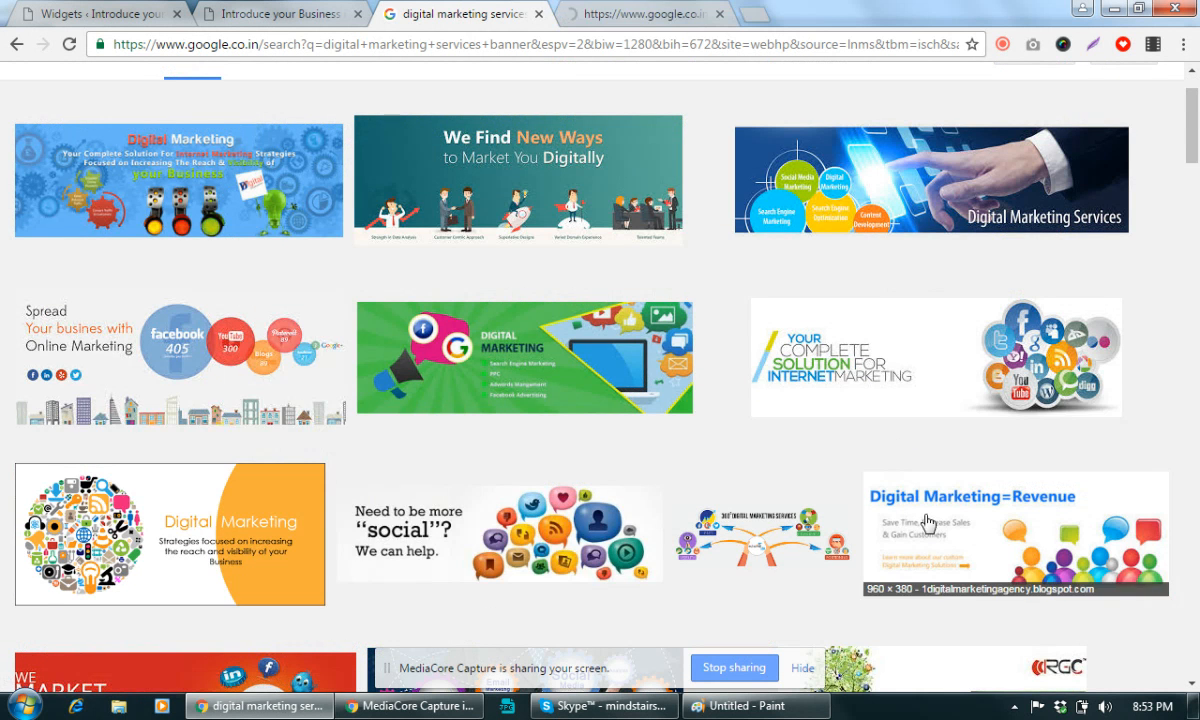
Filter the banner image results to an exact size of 250 px wide by 600 px high
{"action": "scroll", "coordinate": [899, 508], "scroll_direction": "down", "scroll_amount": 9}
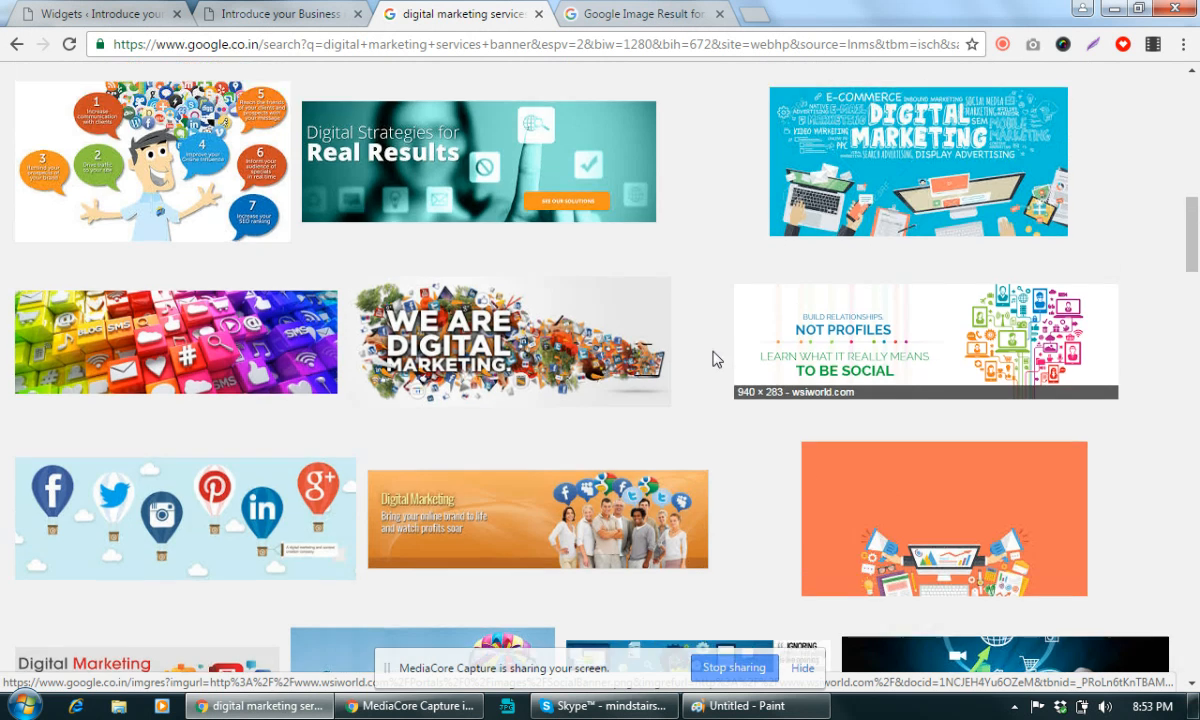
{"action": "scroll", "coordinate": [715, 356], "scroll_direction": "up", "scroll_amount": 9}
{"action": "left_click", "coordinate": [530, 146]}
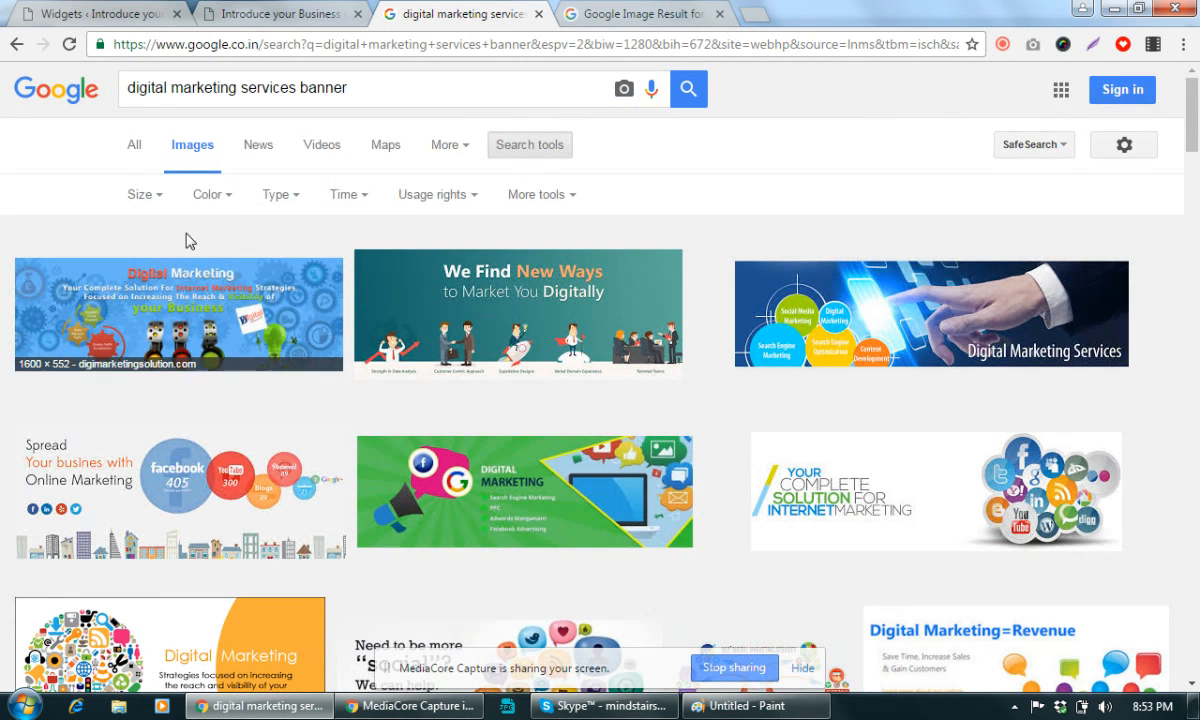
{"action": "left_click", "coordinate": [142, 194]}
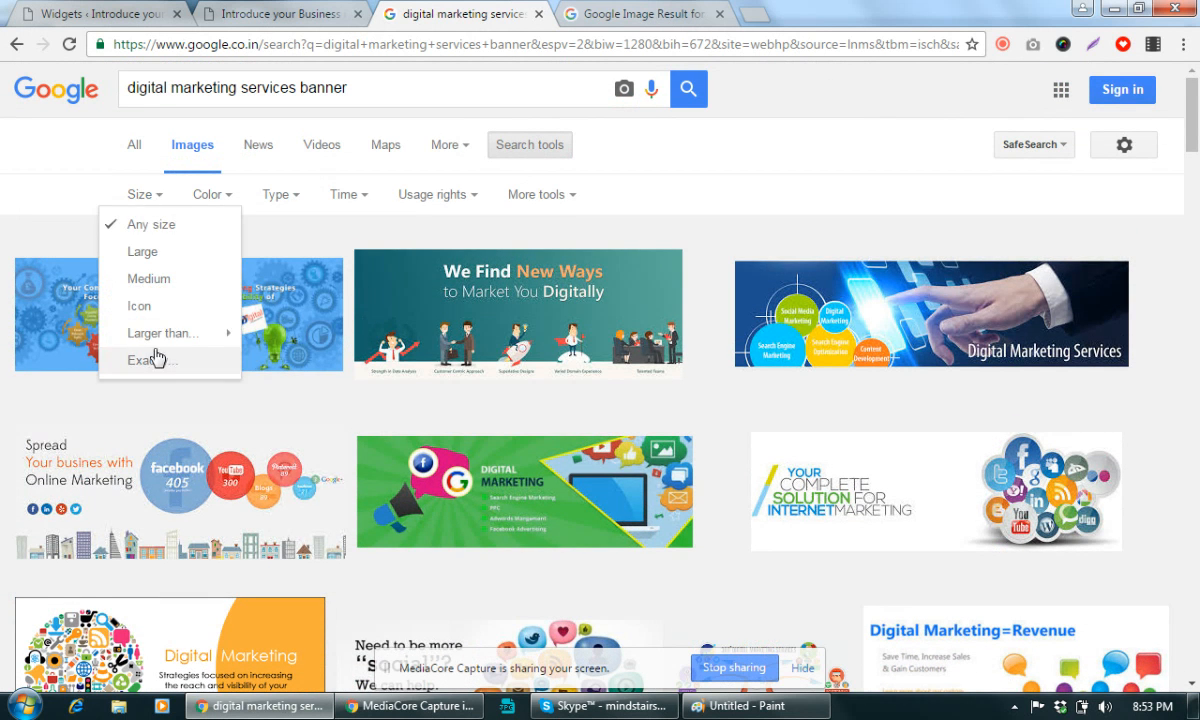
{"action": "mouse_move", "coordinate": [161, 340]}
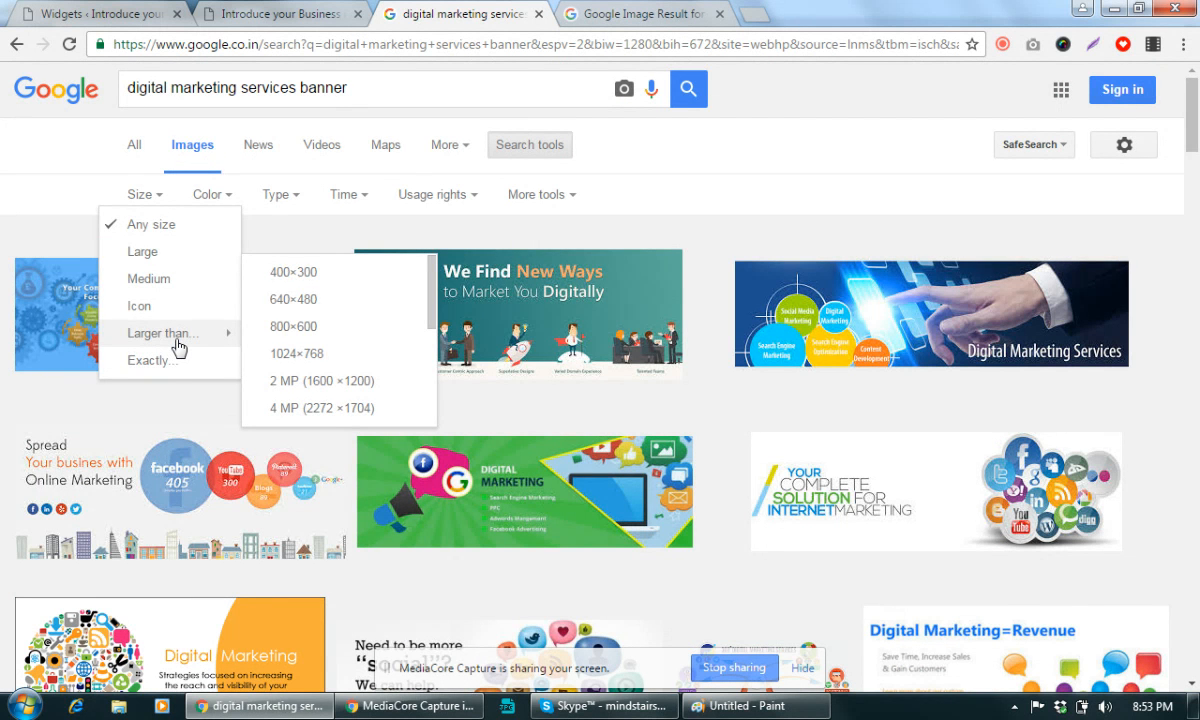
{"action": "left_click", "coordinate": [160, 362]}
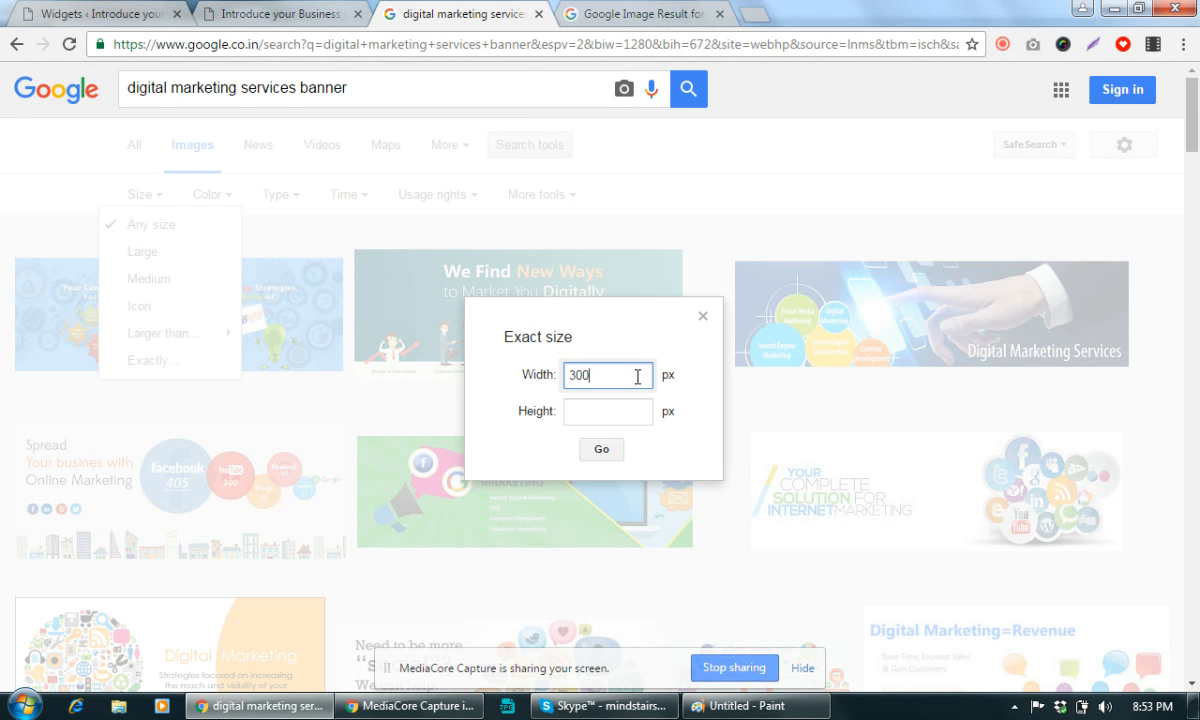
{"action": "left_click", "coordinate": [604, 410]}
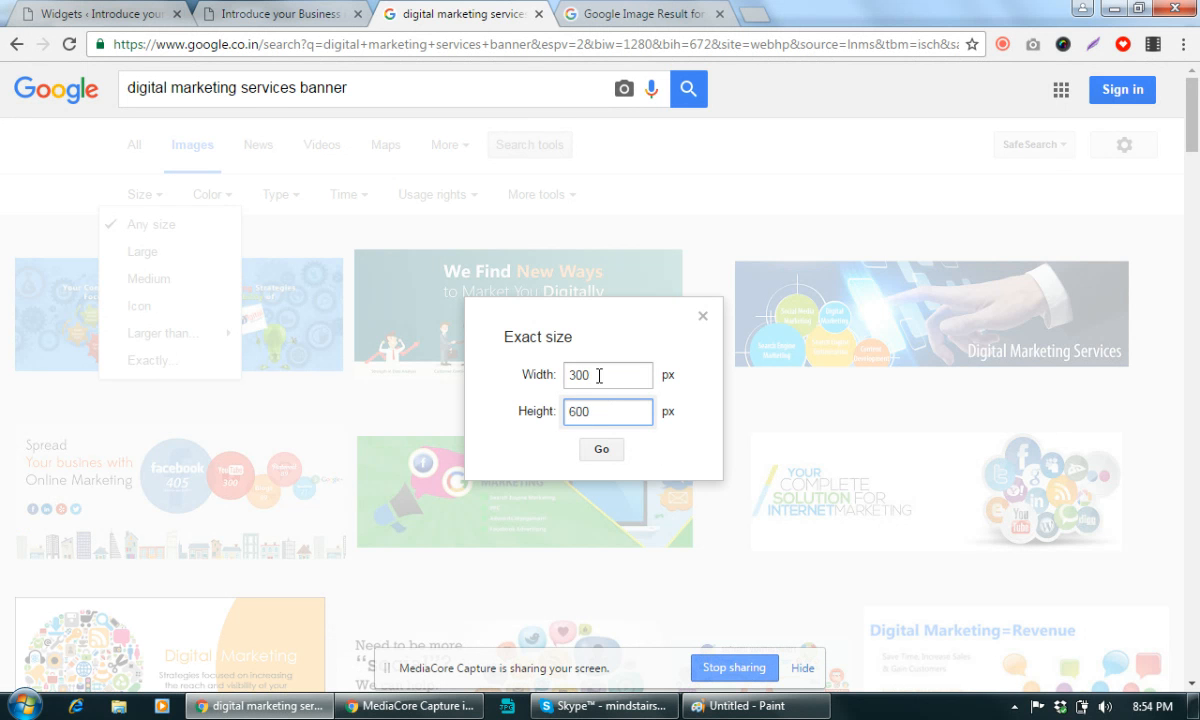
{"action": "left_click_drag", "start_coordinate": [599, 375], "coordinate": [554, 379]}
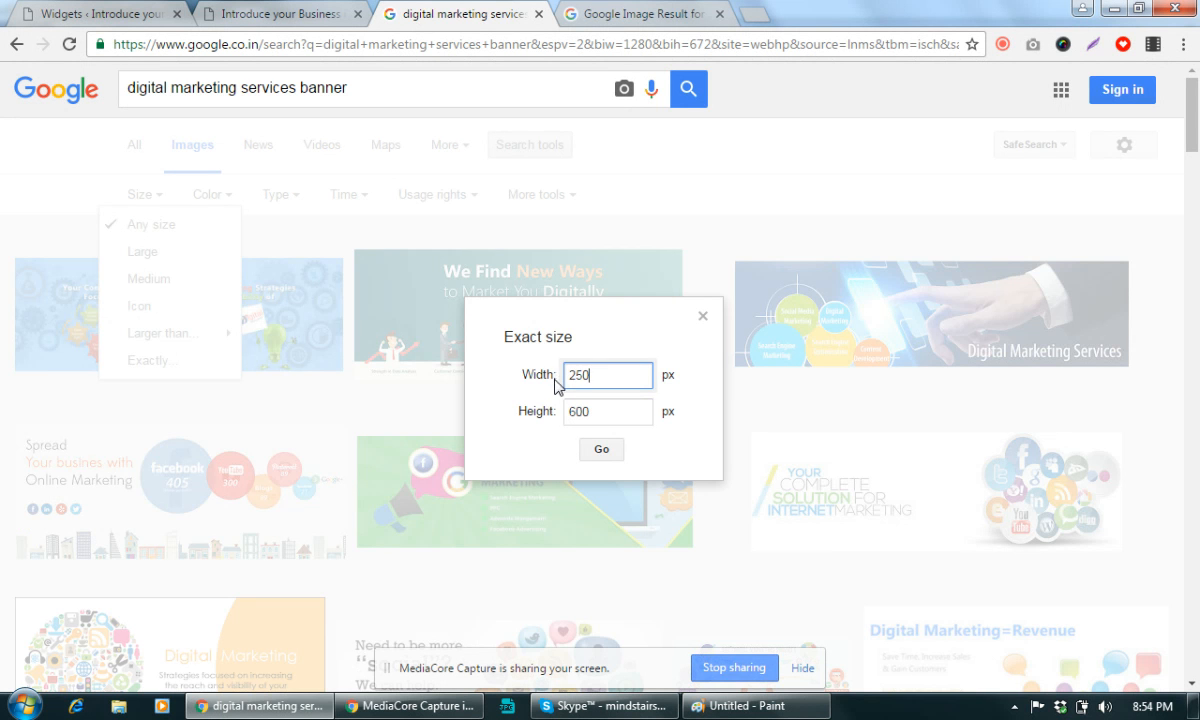
{"action": "type", "text": "250"}
{"action": "left_click", "coordinate": [601, 449]}
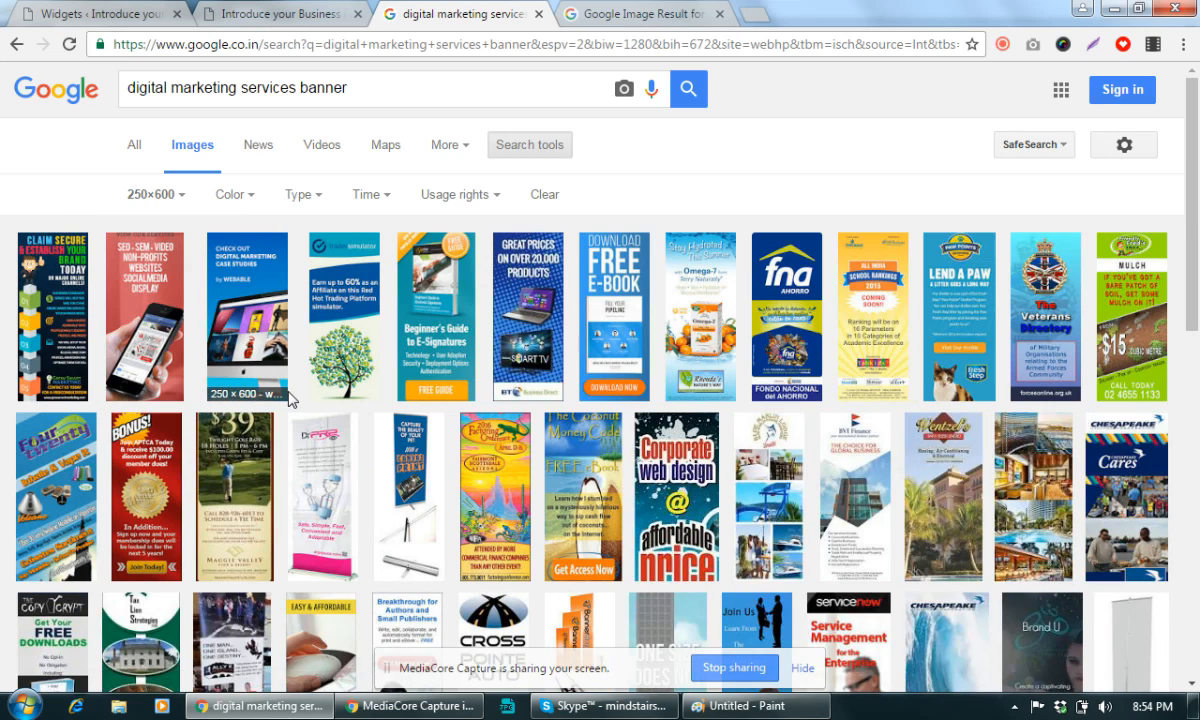
Look through the 250×600 image results for a suitable digital marketing services banner
{"action": "scroll", "coordinate": [288, 398], "scroll_direction": "down", "scroll_amount": 4}
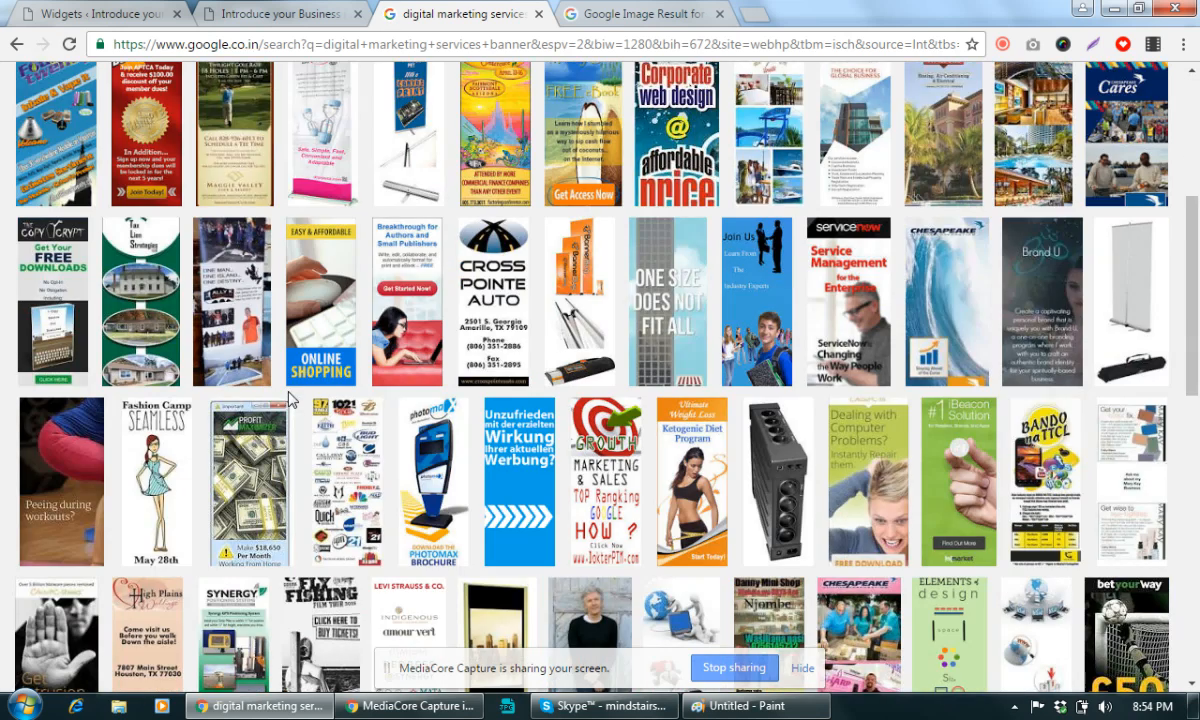
{"action": "scroll", "coordinate": [288, 398], "scroll_direction": "down", "scroll_amount": 3}
{"action": "scroll", "coordinate": [288, 398], "scroll_direction": "down", "scroll_amount": 1}
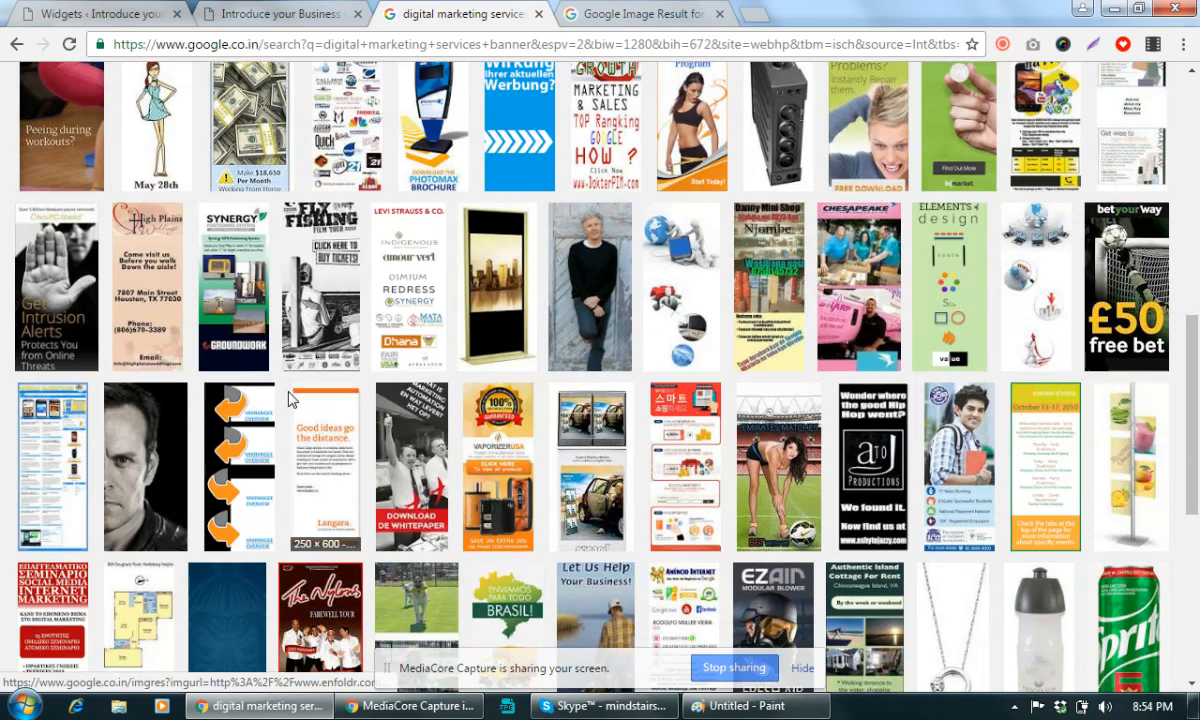
{"action": "scroll", "coordinate": [288, 398], "scroll_direction": "down", "scroll_amount": 3}
{"action": "scroll", "coordinate": [288, 398], "scroll_direction": "up", "scroll_amount": 3}
{"action": "scroll", "coordinate": [288, 398], "scroll_direction": "down", "scroll_amount": 5}
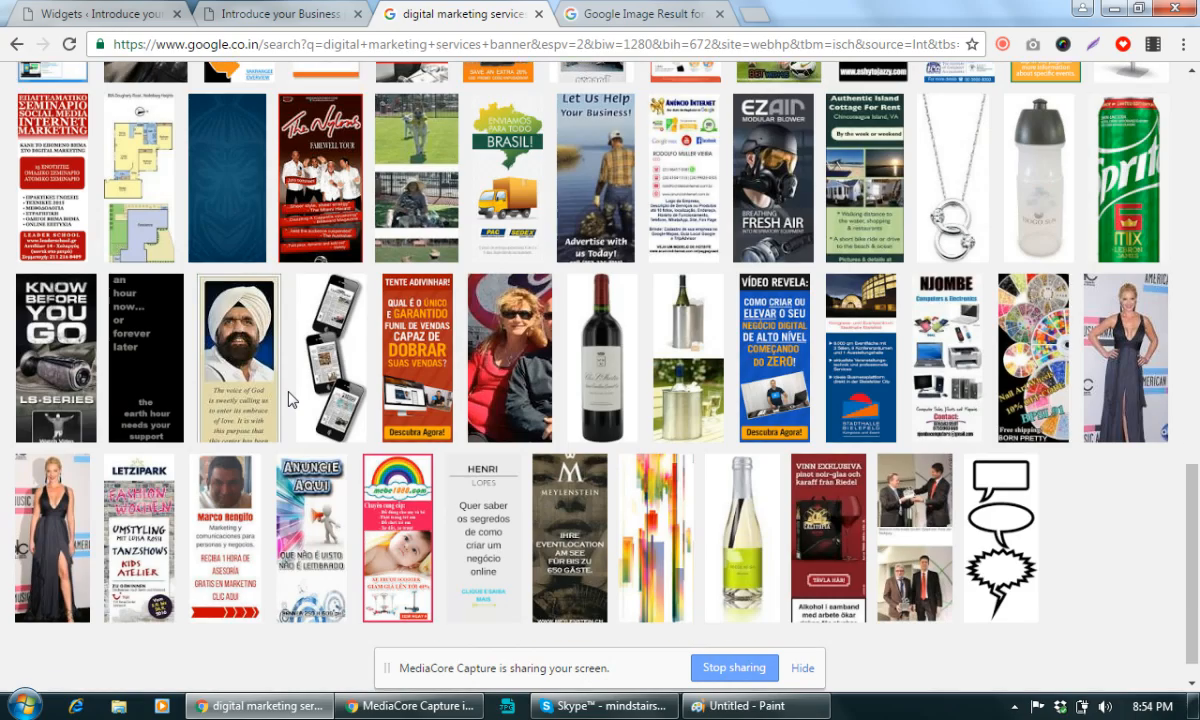
{"action": "scroll", "coordinate": [288, 400], "scroll_direction": "up", "scroll_amount": 9}
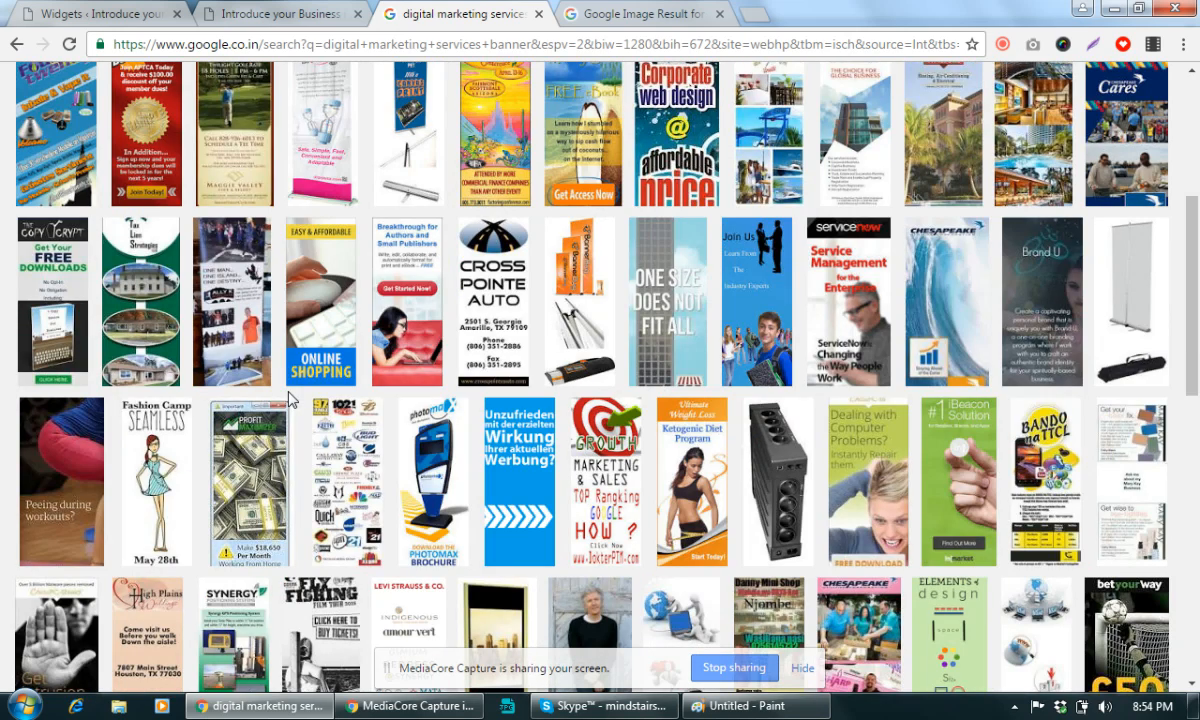
{"action": "scroll", "coordinate": [288, 398], "scroll_direction": "up", "scroll_amount": 4}
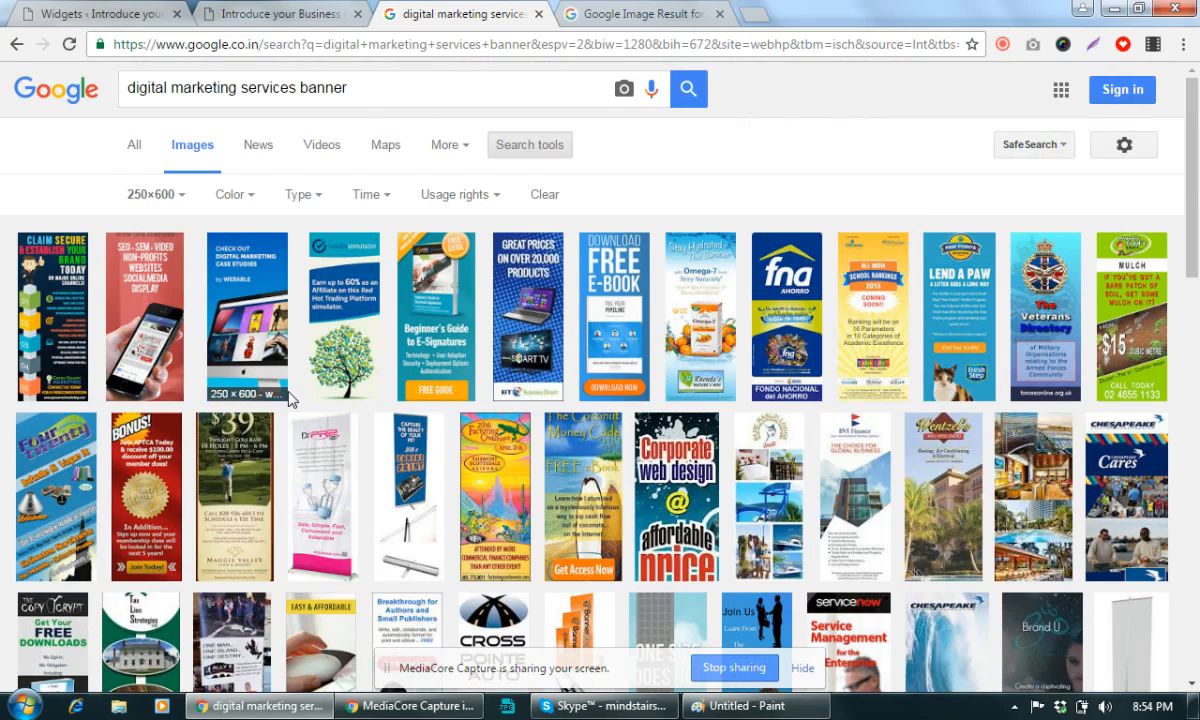
Change the image search query to "seo services banner", keeping the 250×600 size filter
{"action": "left_click_drag", "start_coordinate": [237, 88], "coordinate": [116, 90]}
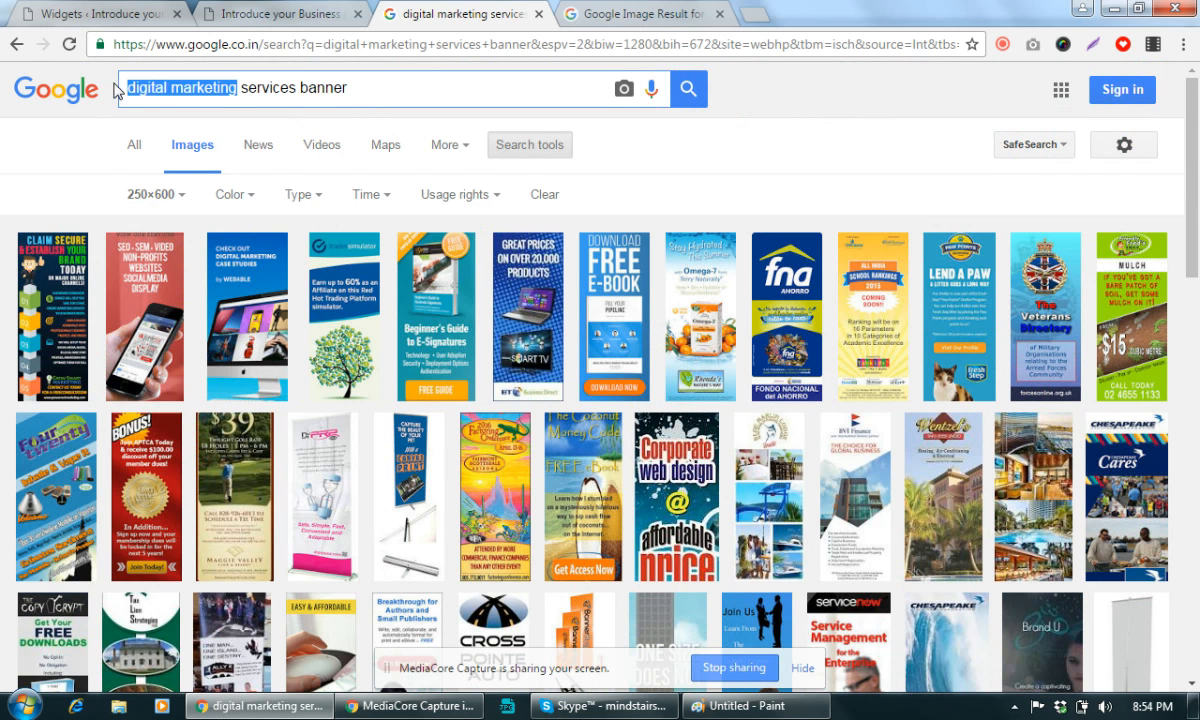
{"action": "type", "text": "seo"}
{"action": "key", "text": "Return"}
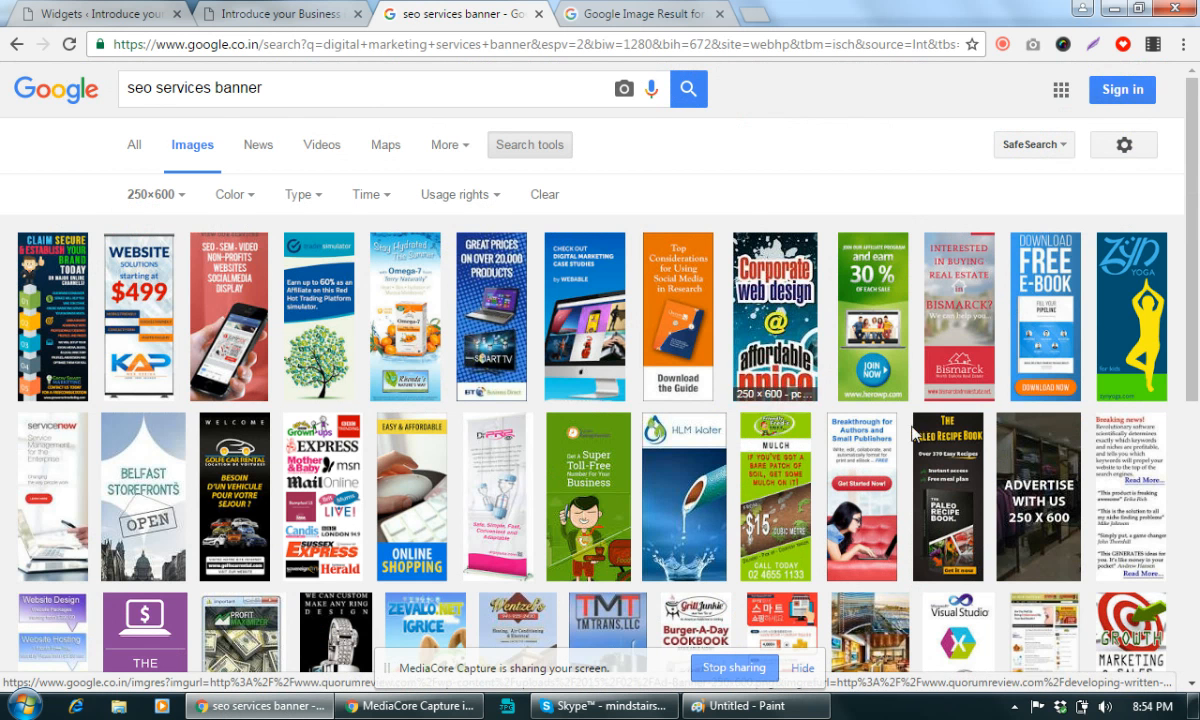
Open the green Super Receptionist toll-free number banner result in a new tab and view its original image
{"action": "right_click", "coordinate": [553, 446]}
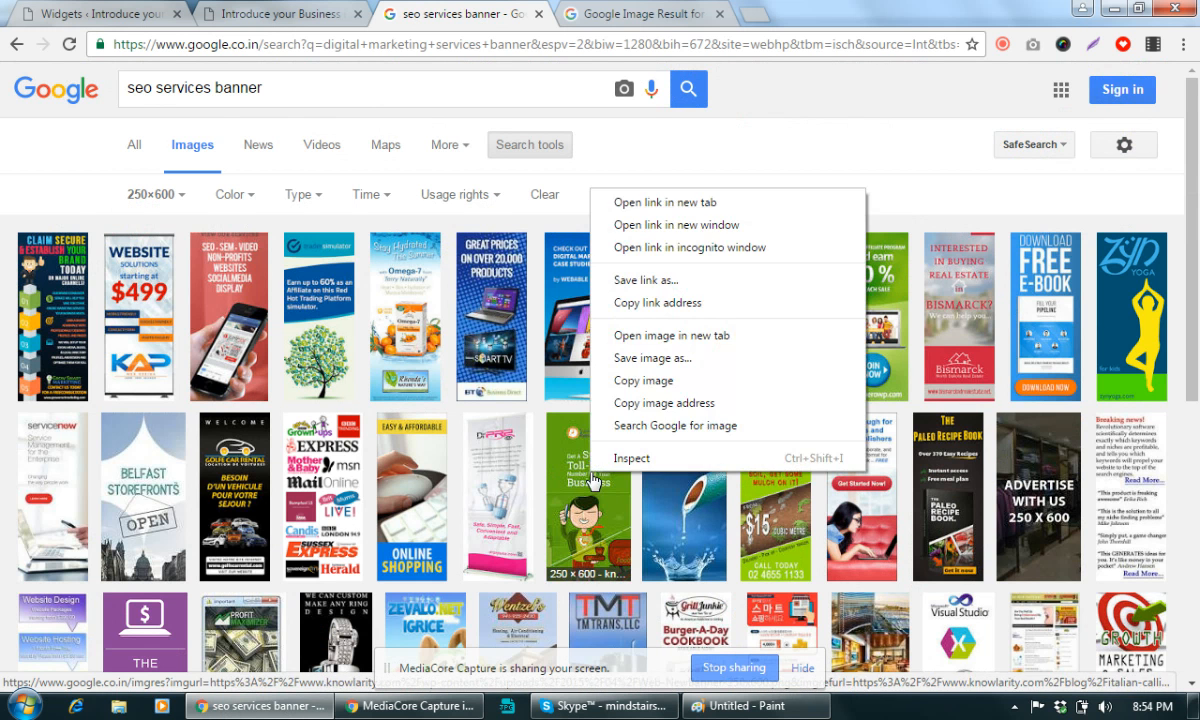
{"action": "left_click", "coordinate": [703, 189]}
{"action": "left_click", "coordinate": [705, 14]}
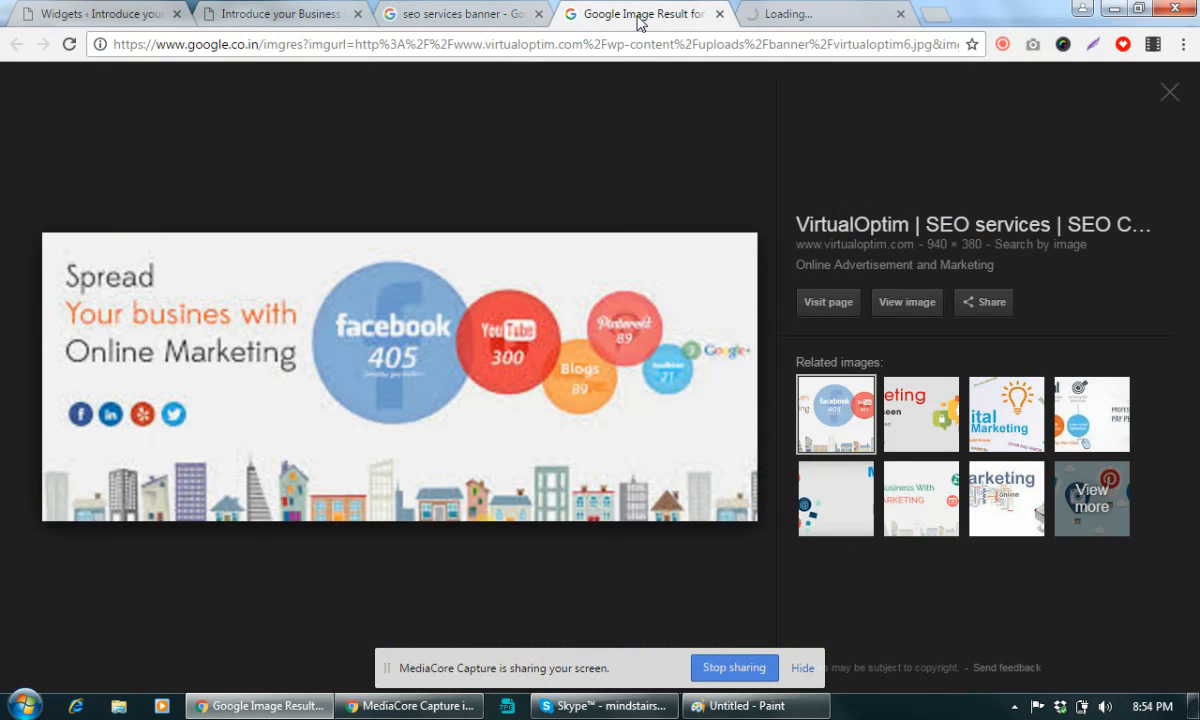
{"action": "left_click", "coordinate": [801, 14]}
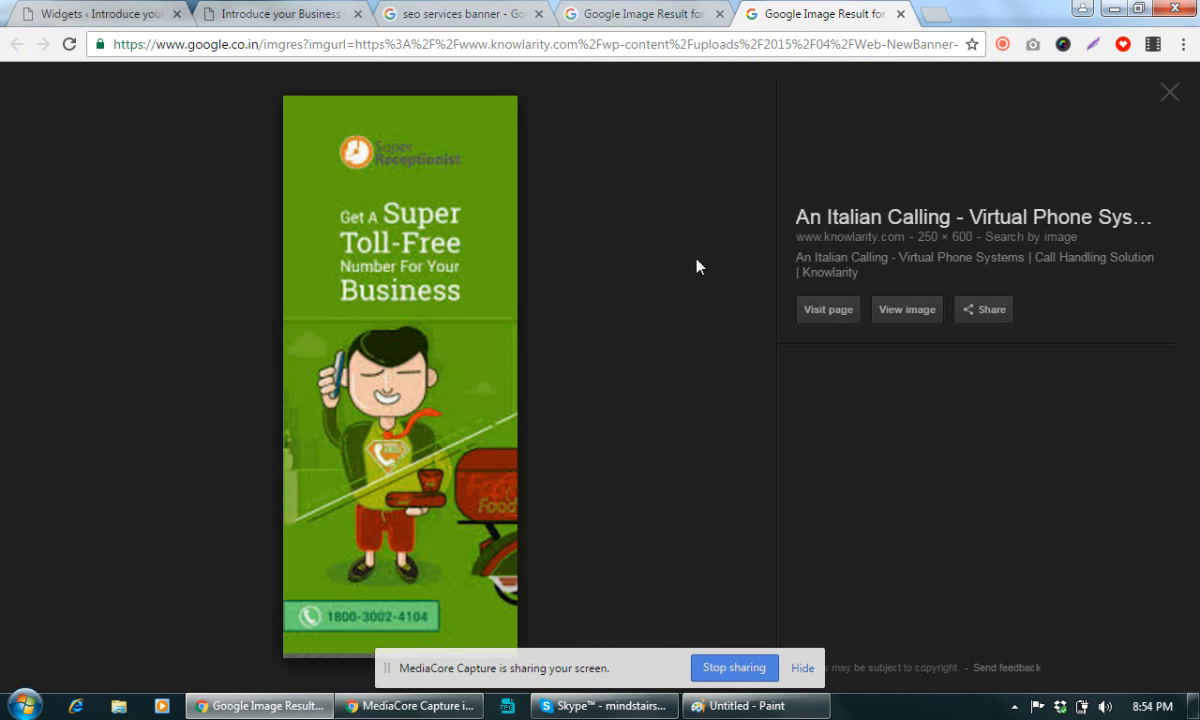
{"action": "left_click", "coordinate": [907, 310]}
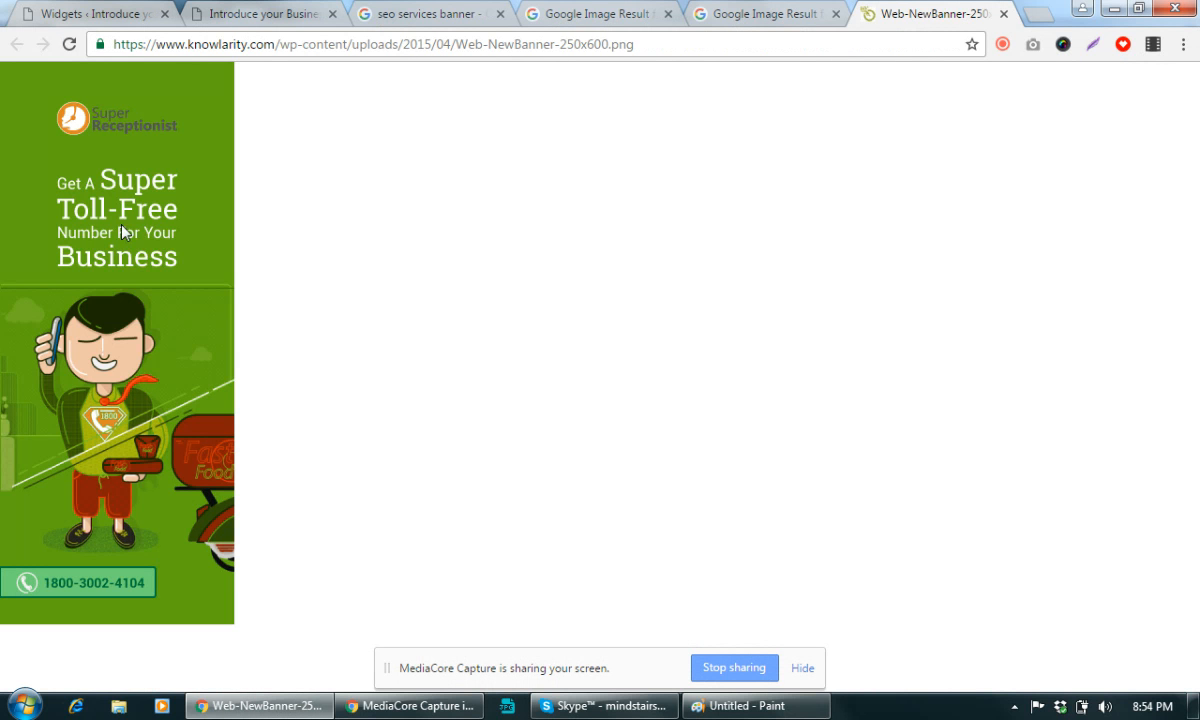
Save the green banner image to the Desktop as the PNG file Web-NewBanner-250x600
{"action": "right_click", "coordinate": [120, 226]}
{"action": "left_click", "coordinate": [174, 262]}
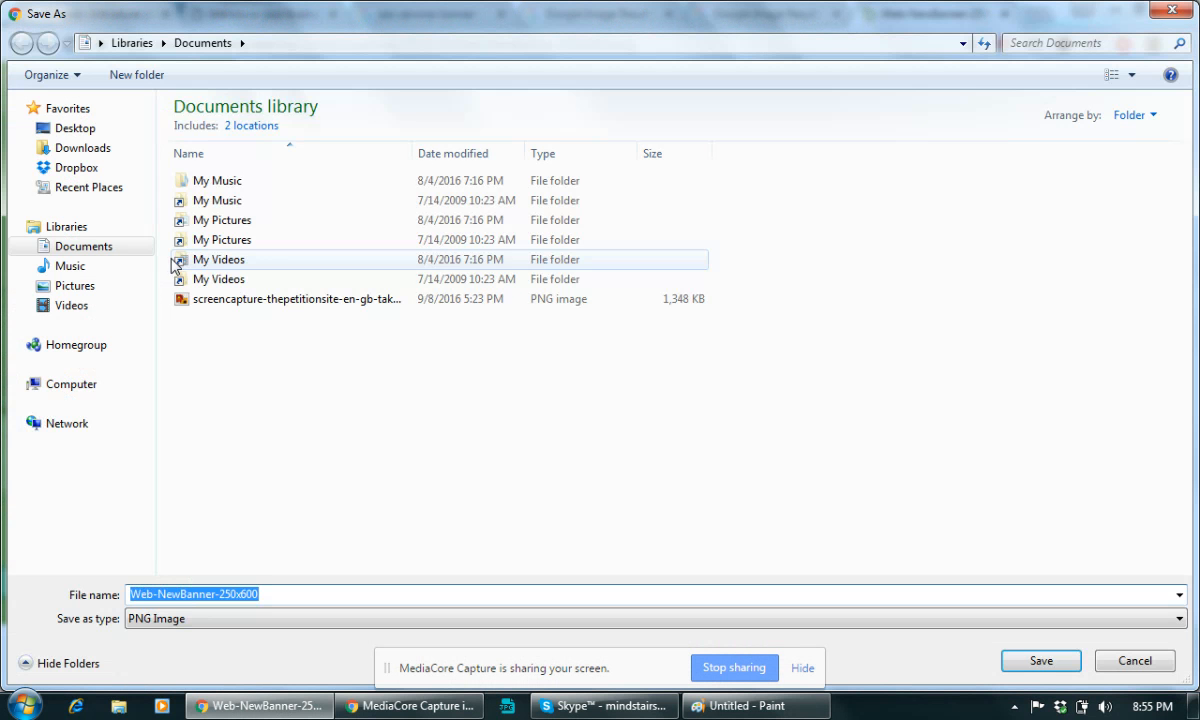
{"action": "left_click", "coordinate": [80, 128]}
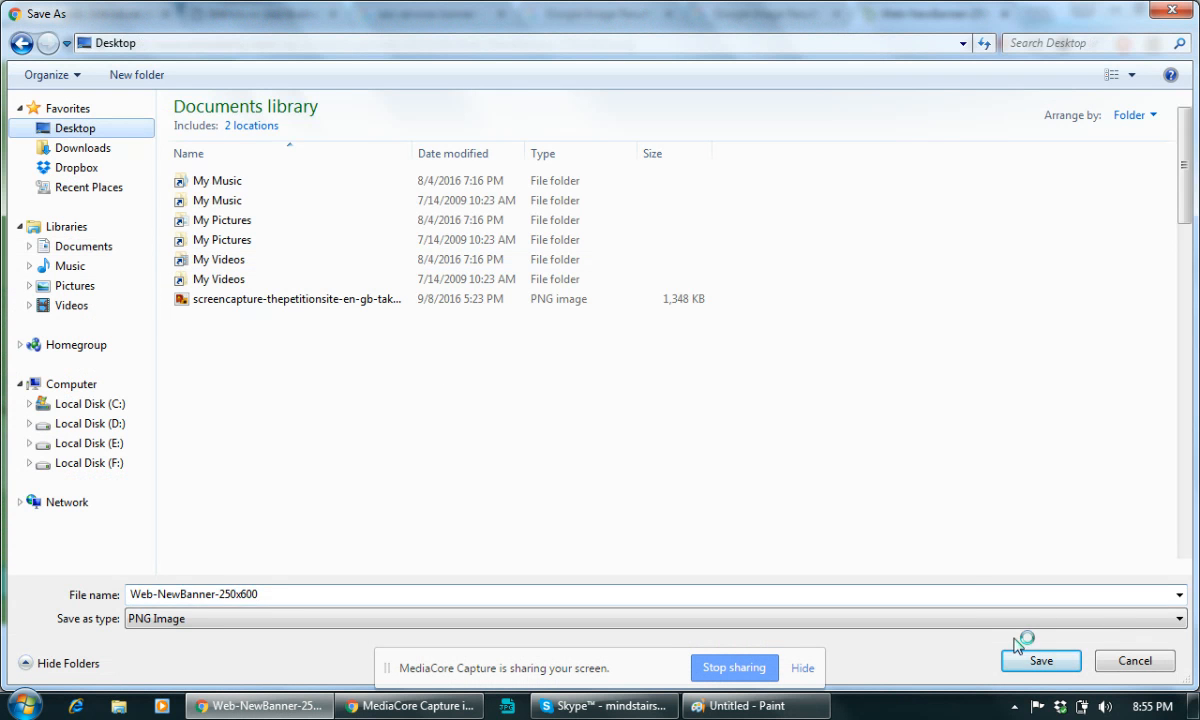
{"action": "left_click", "coordinate": [1040, 660]}
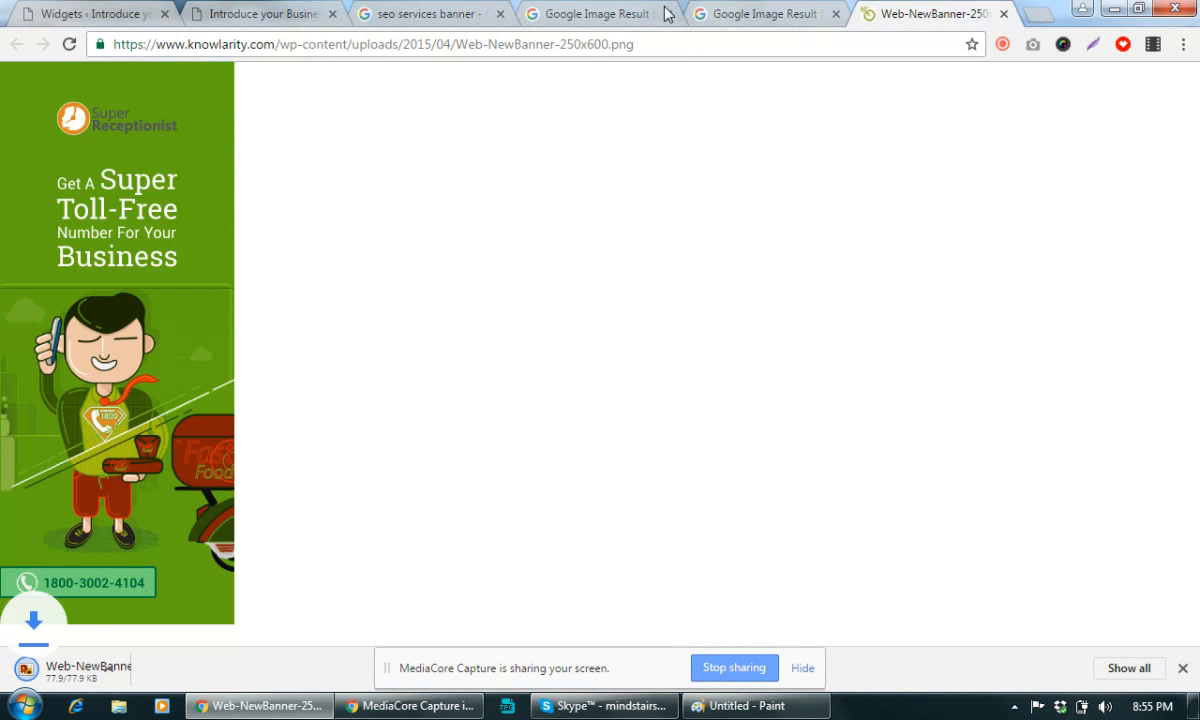
Return to the WordPress admin and start a new post
{"action": "left_click", "coordinate": [260, 13]}
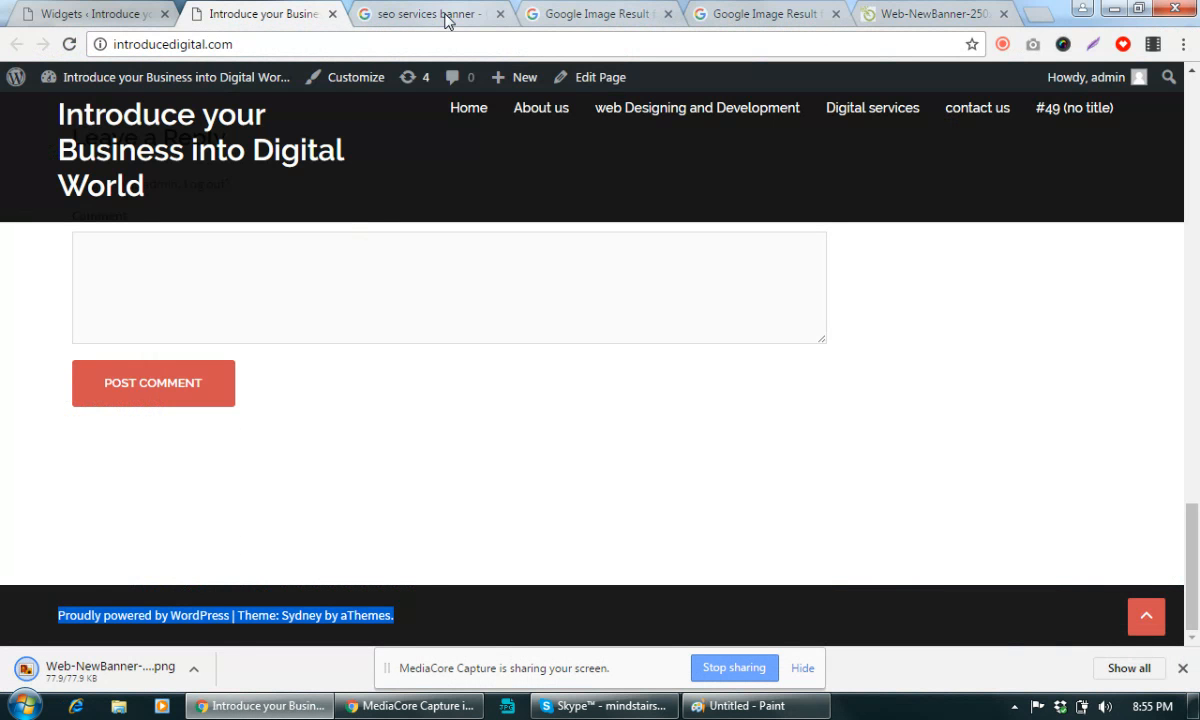
{"action": "left_click", "coordinate": [95, 14]}
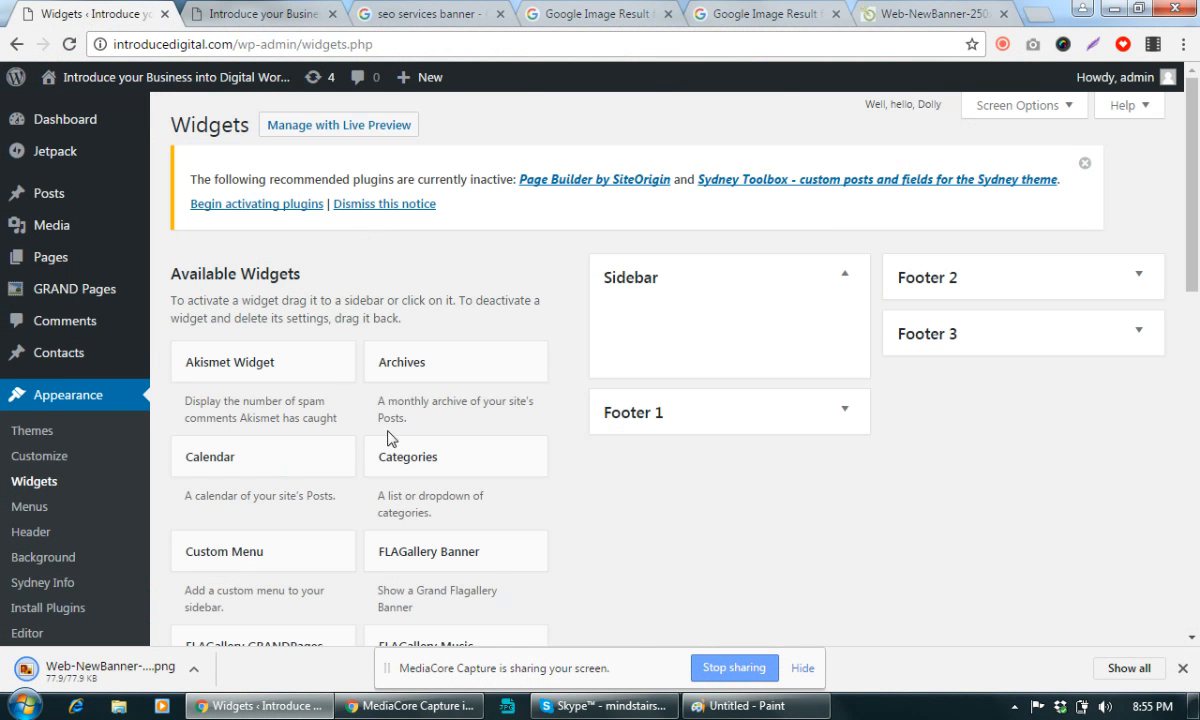
{"action": "mouse_move", "coordinate": [120, 193]}
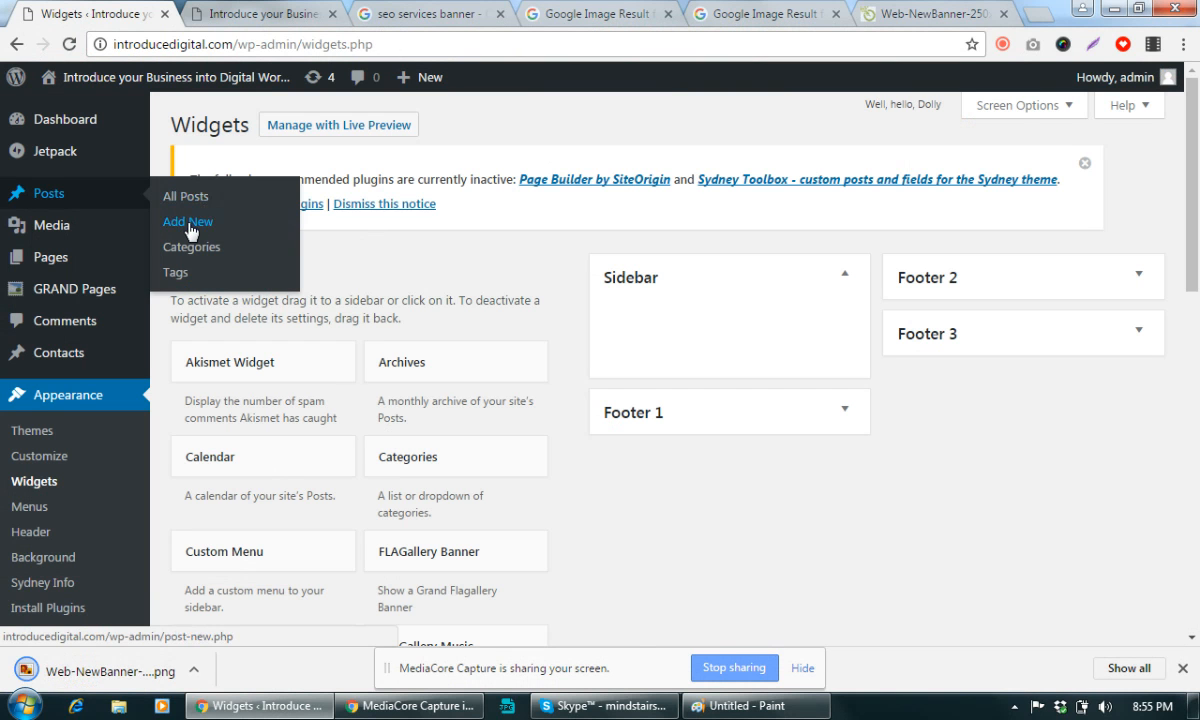
{"action": "left_click", "coordinate": [190, 229]}
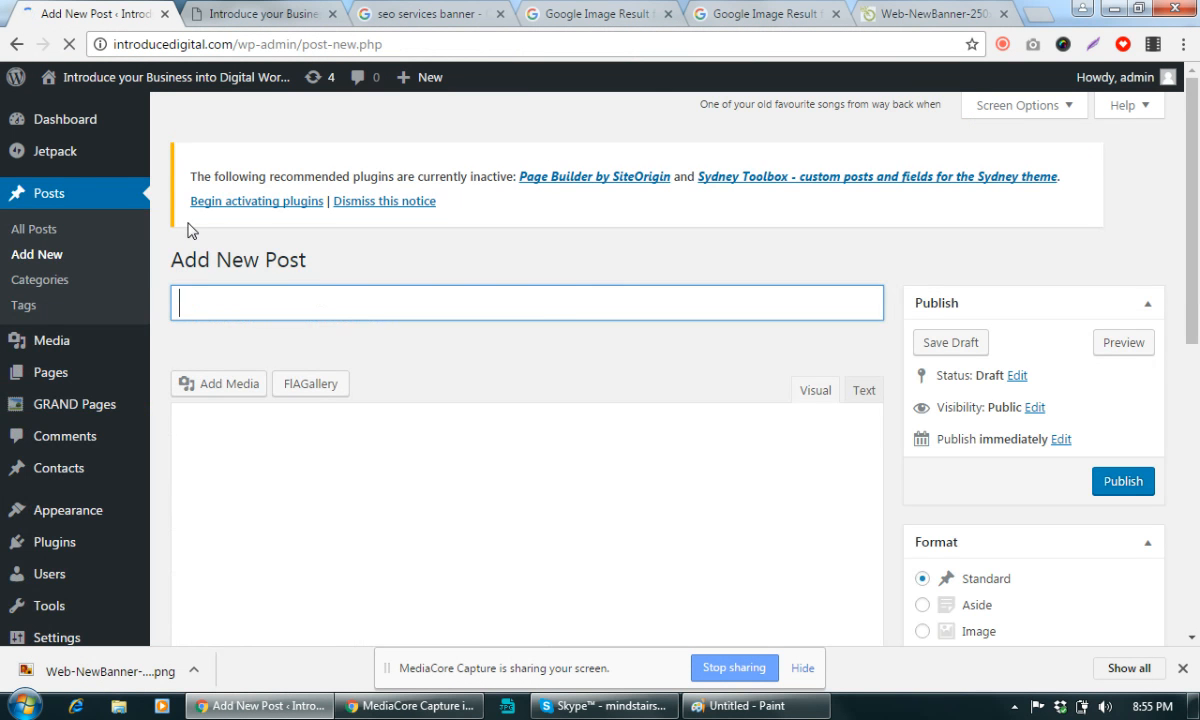
{"action": "left_click", "coordinate": [303, 437]}
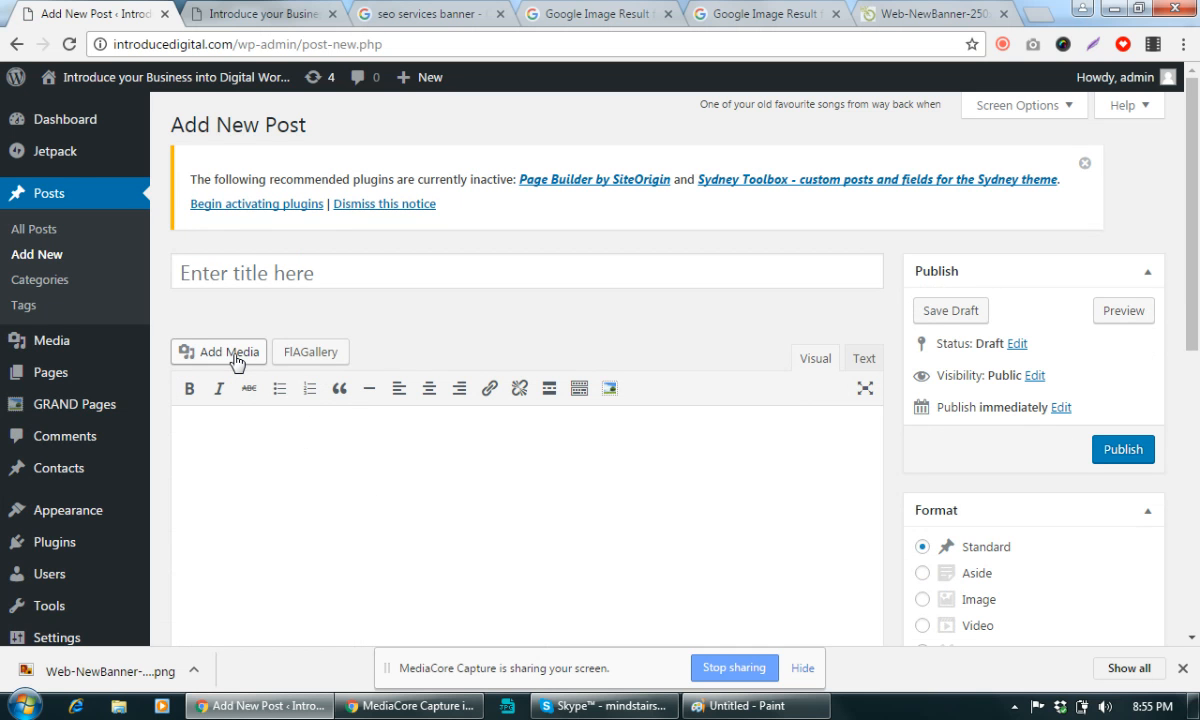
Upload the Web-NewBanner-250x600 image from the Desktop to the media library through the post's Add Media dialog
{"action": "left_click", "coordinate": [232, 356]}
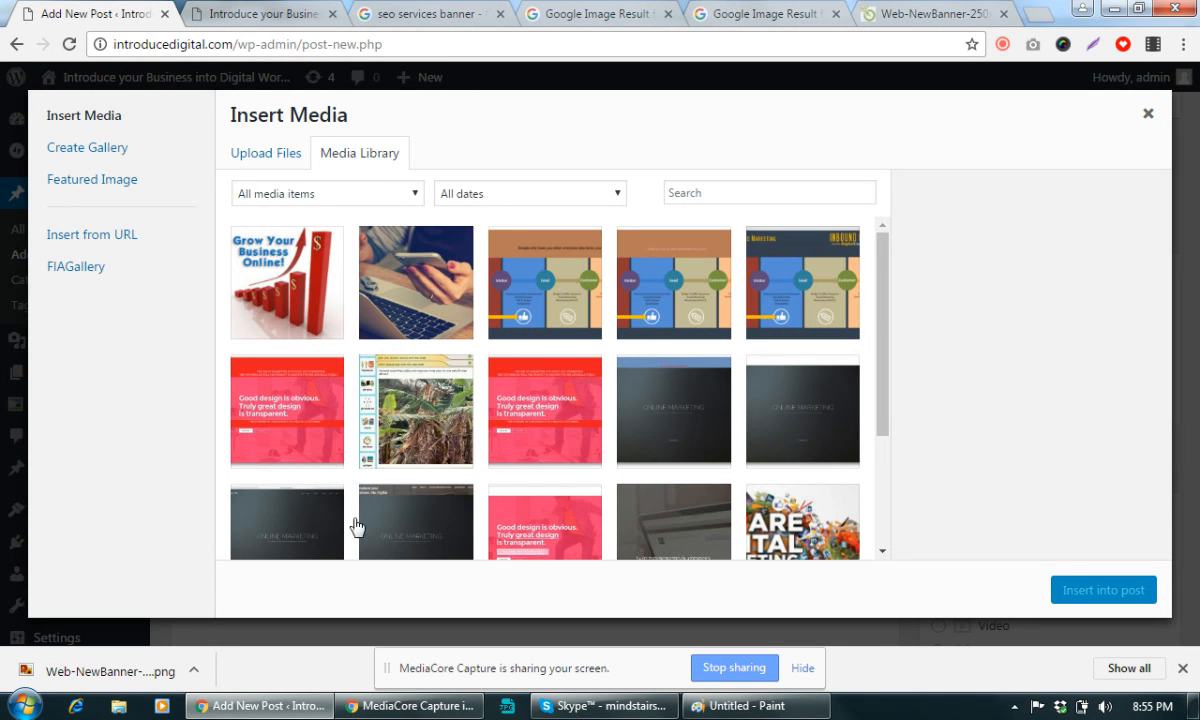
{"action": "left_click", "coordinate": [265, 155]}
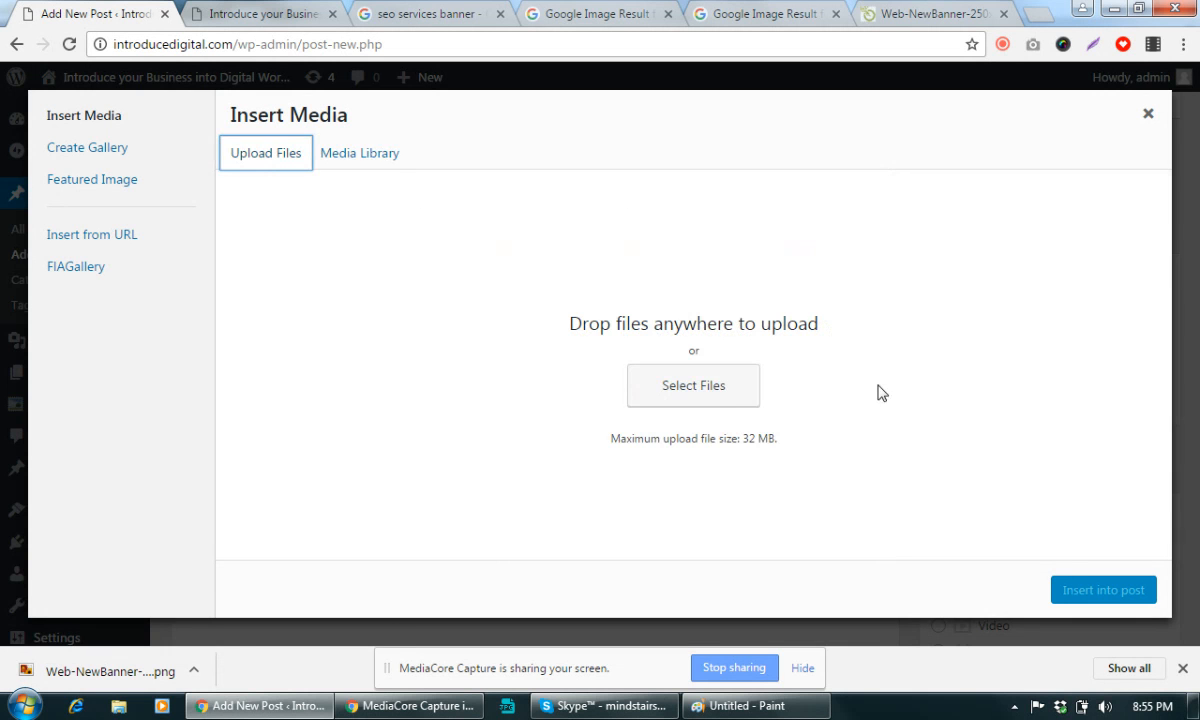
{"action": "left_click", "coordinate": [714, 394]}
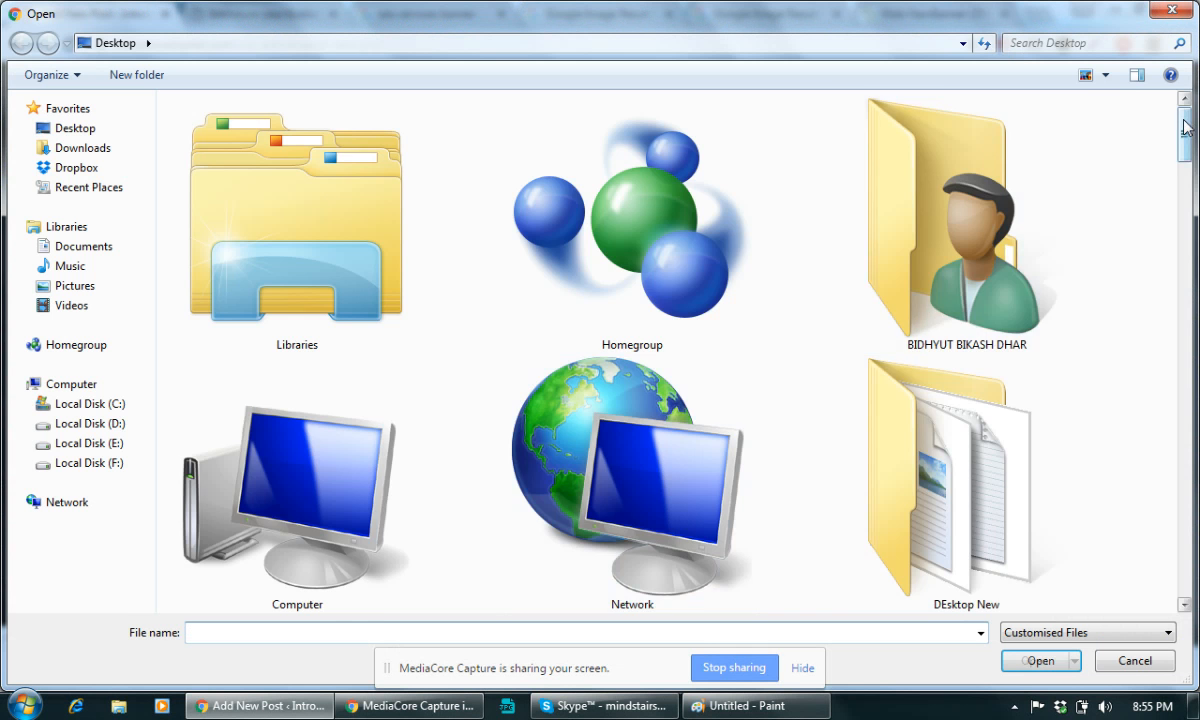
{"action": "left_click_drag", "start_coordinate": [1185, 130], "coordinate": [1190, 550]}
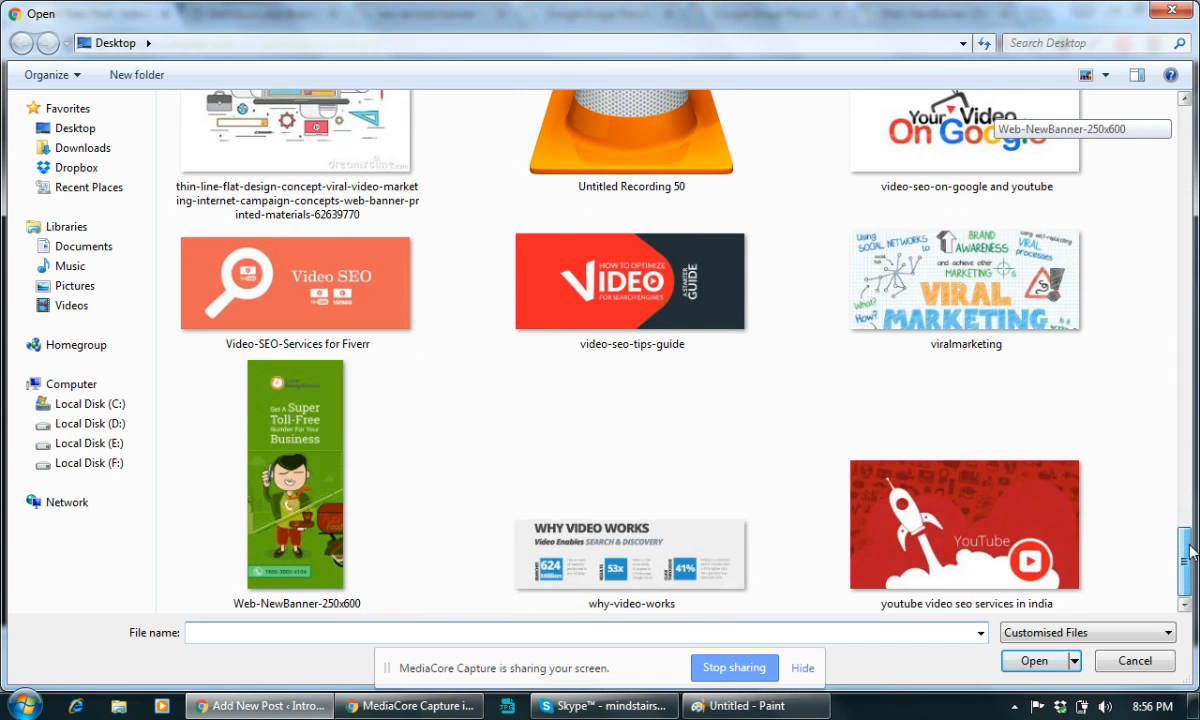
{"action": "double_click", "coordinate": [297, 440]}
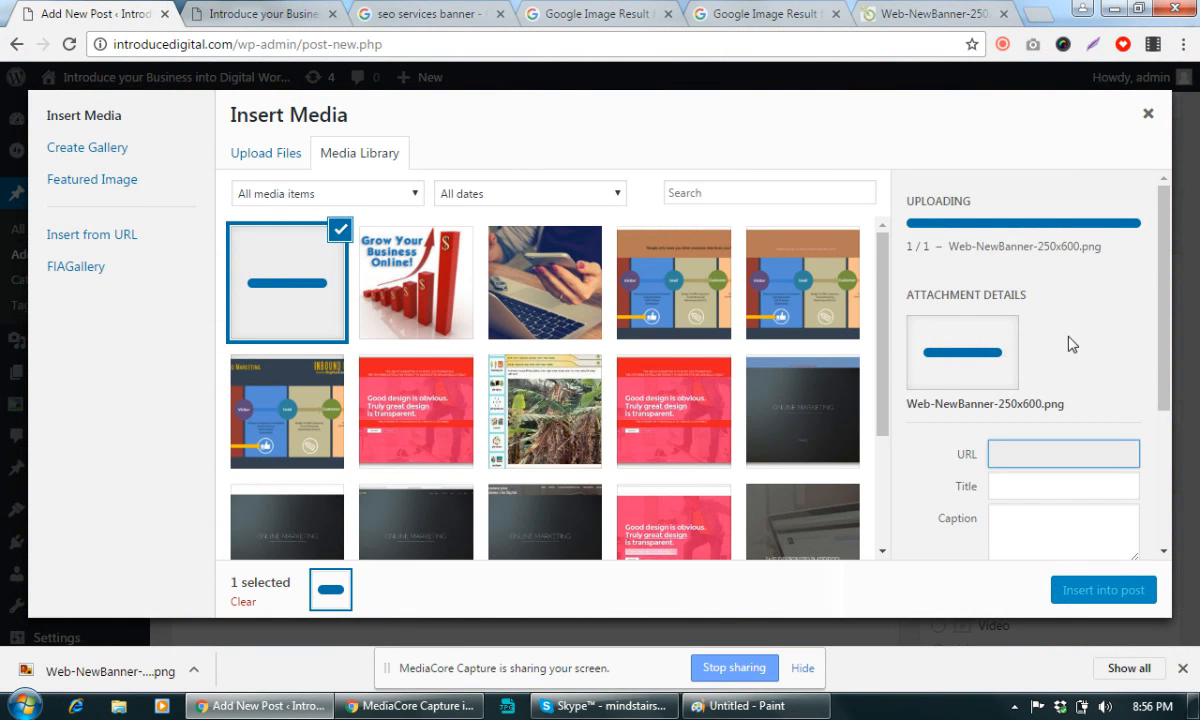
Load businessappsdevelopers.com in a new browser tab and copy its web address
{"action": "left_click", "coordinate": [1040, 14]}
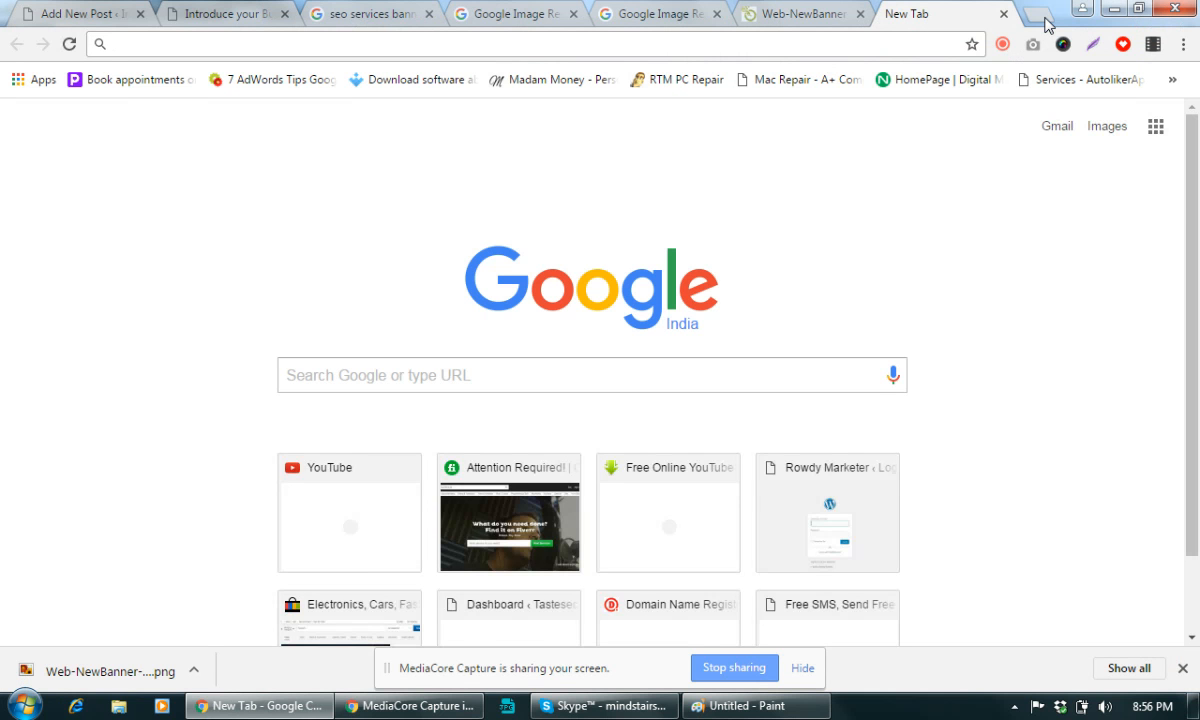
{"action": "type", "text": "busin"}
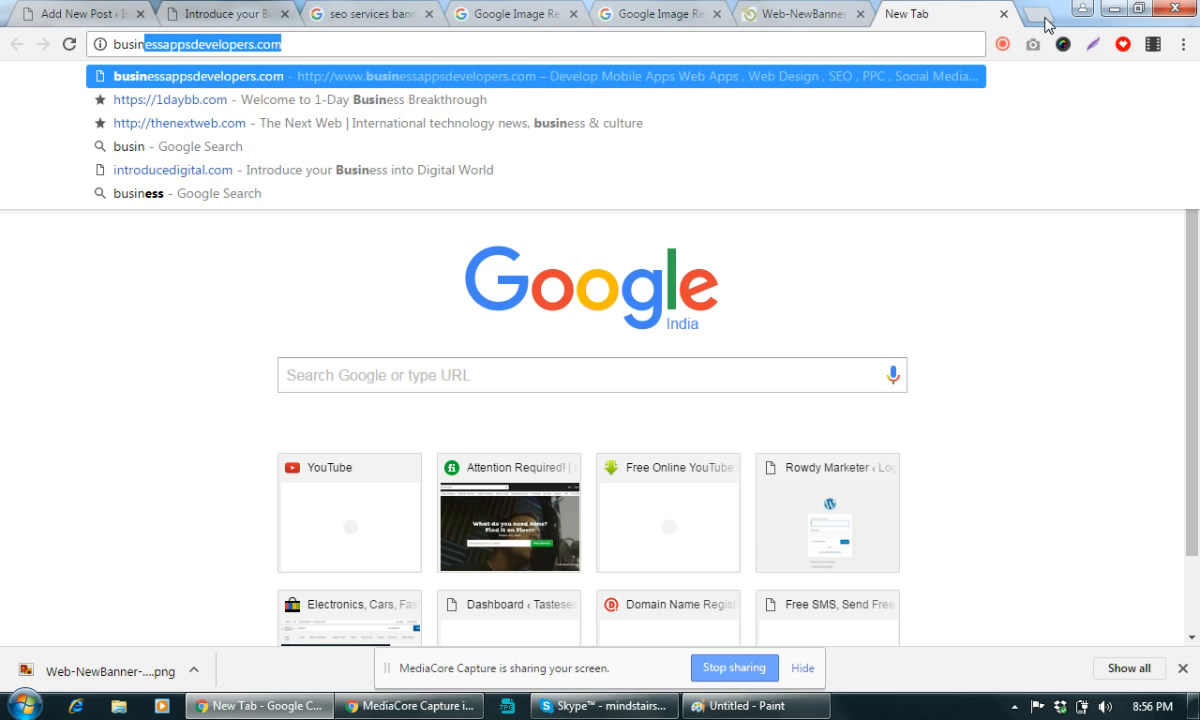
{"action": "key", "text": "Return"}
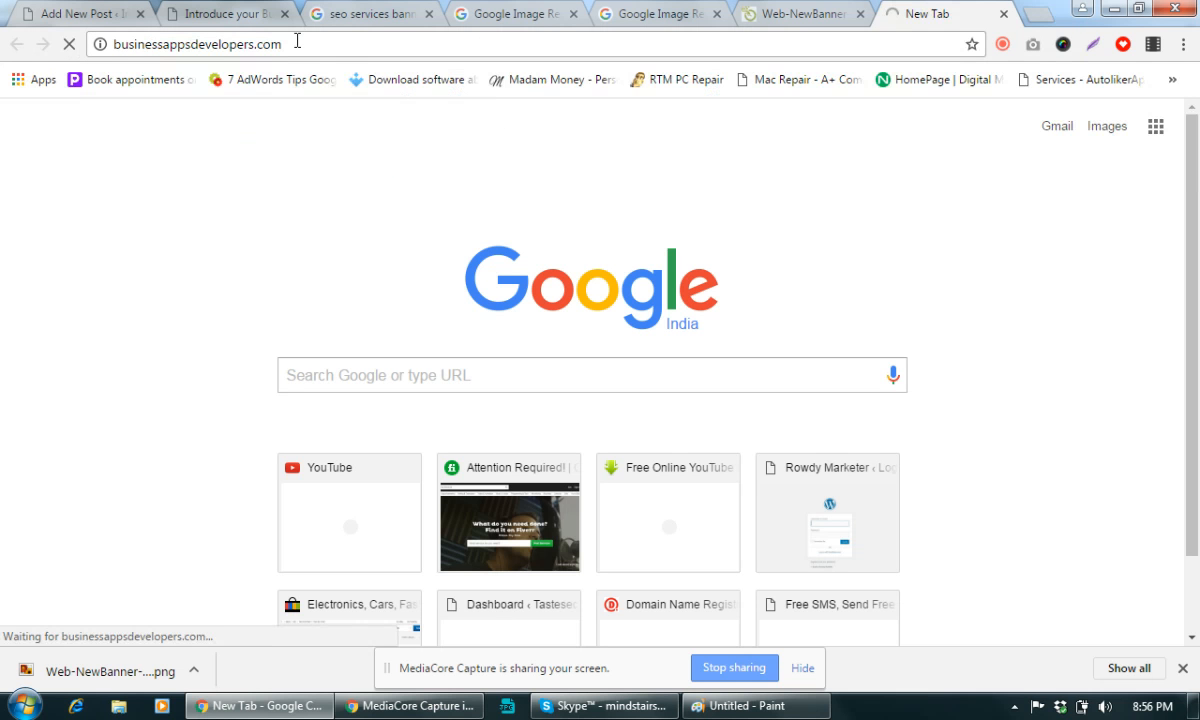
{"action": "left_click", "coordinate": [258, 44]}
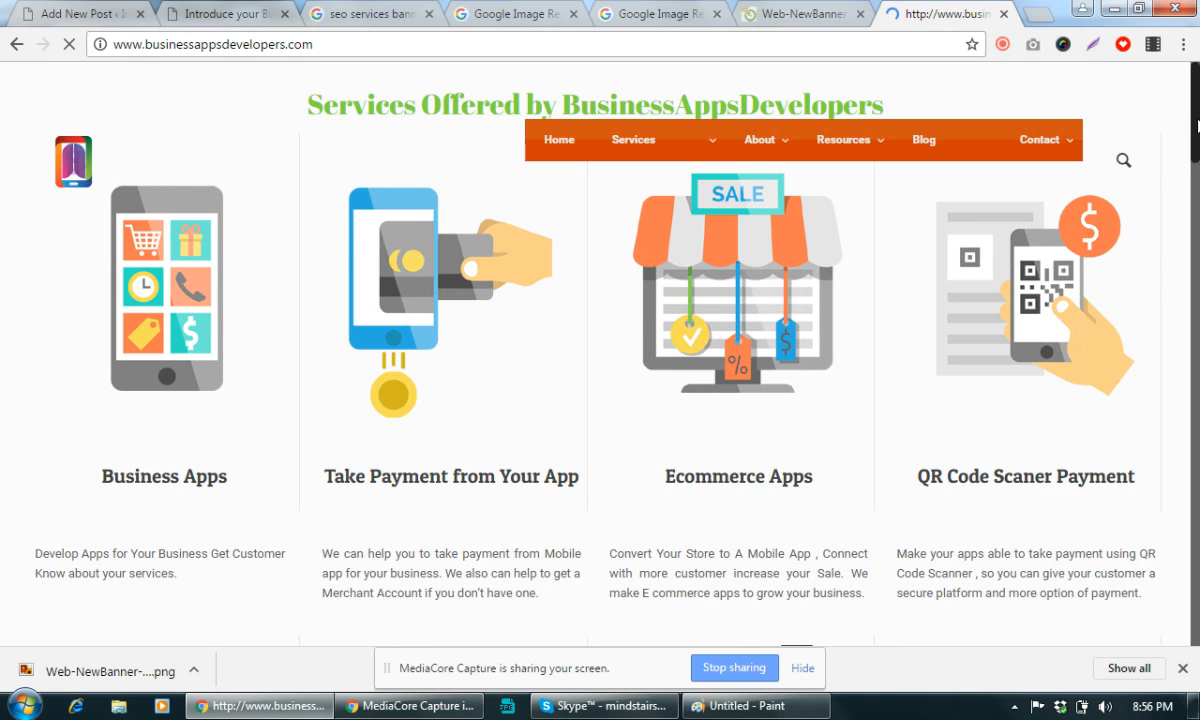
{"action": "left_click", "coordinate": [182, 46]}
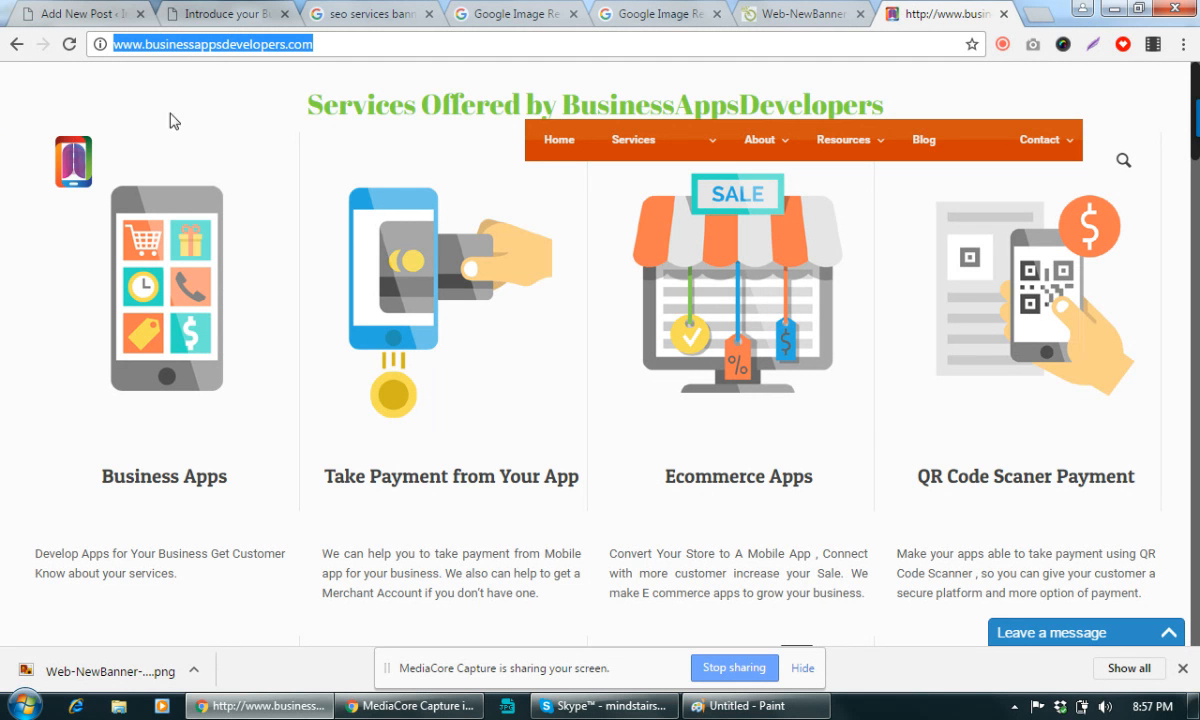
{"action": "left_click", "coordinate": [148, 20]}
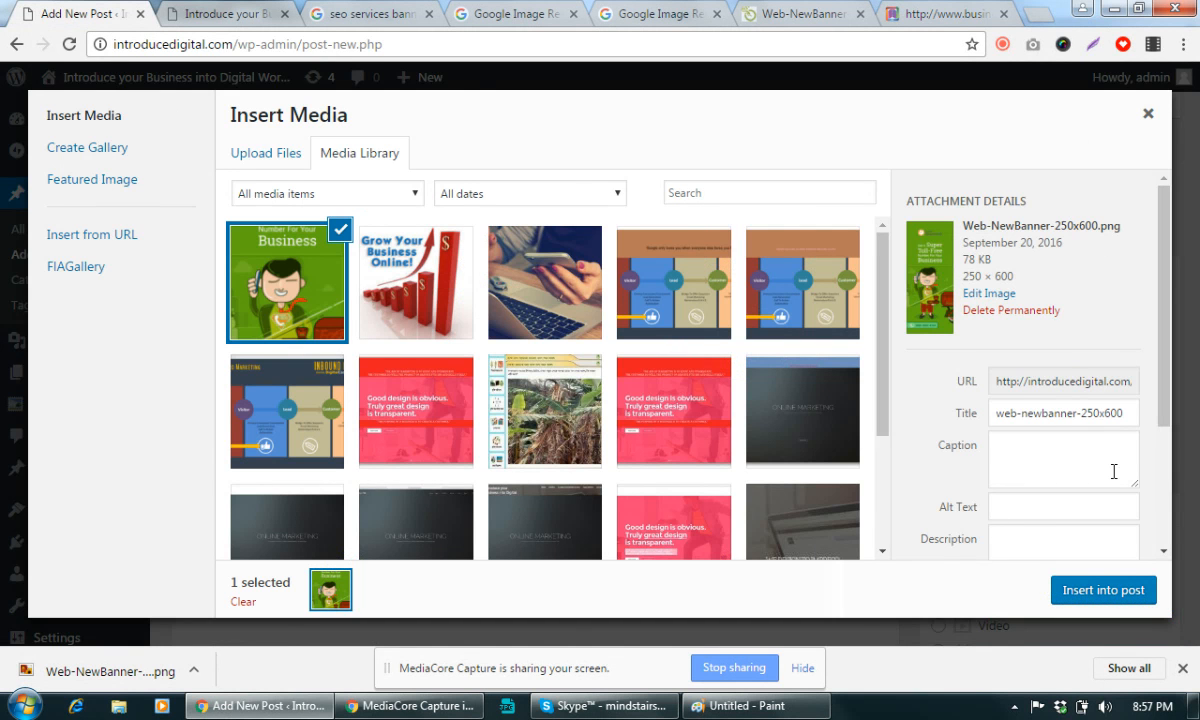
{"action": "scroll", "coordinate": [1137, 460], "scroll_direction": "down", "scroll_amount": 2}
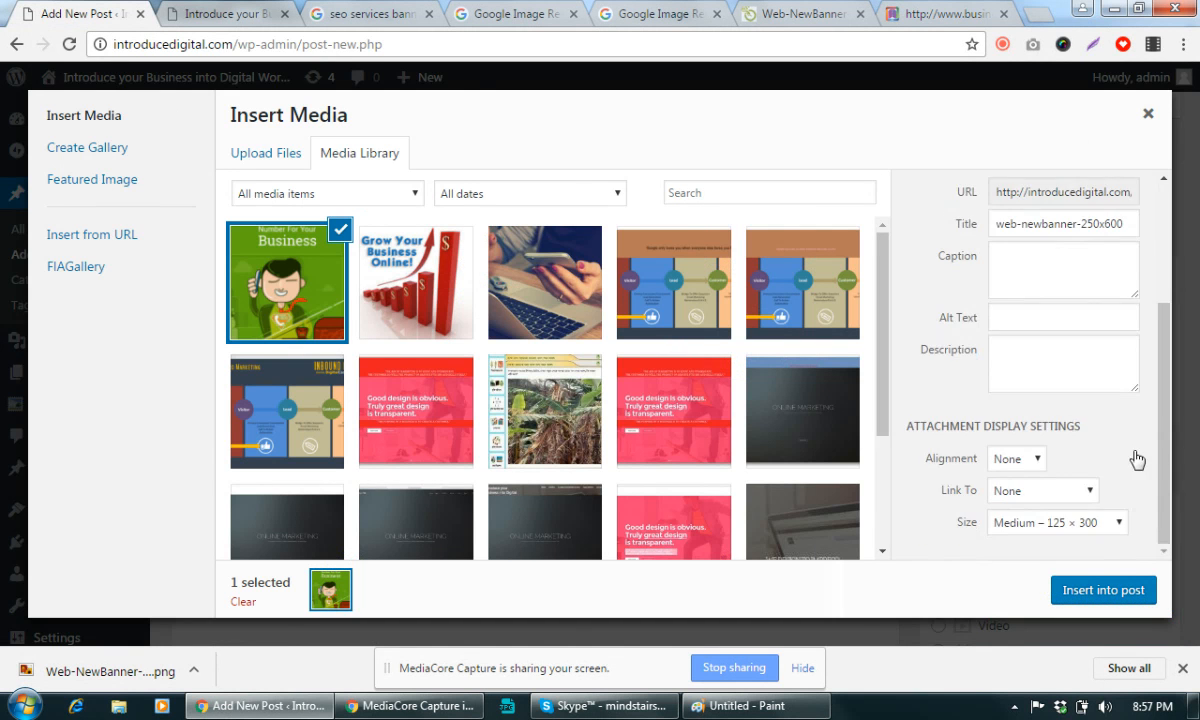
{"action": "left_click", "coordinate": [1034, 492]}
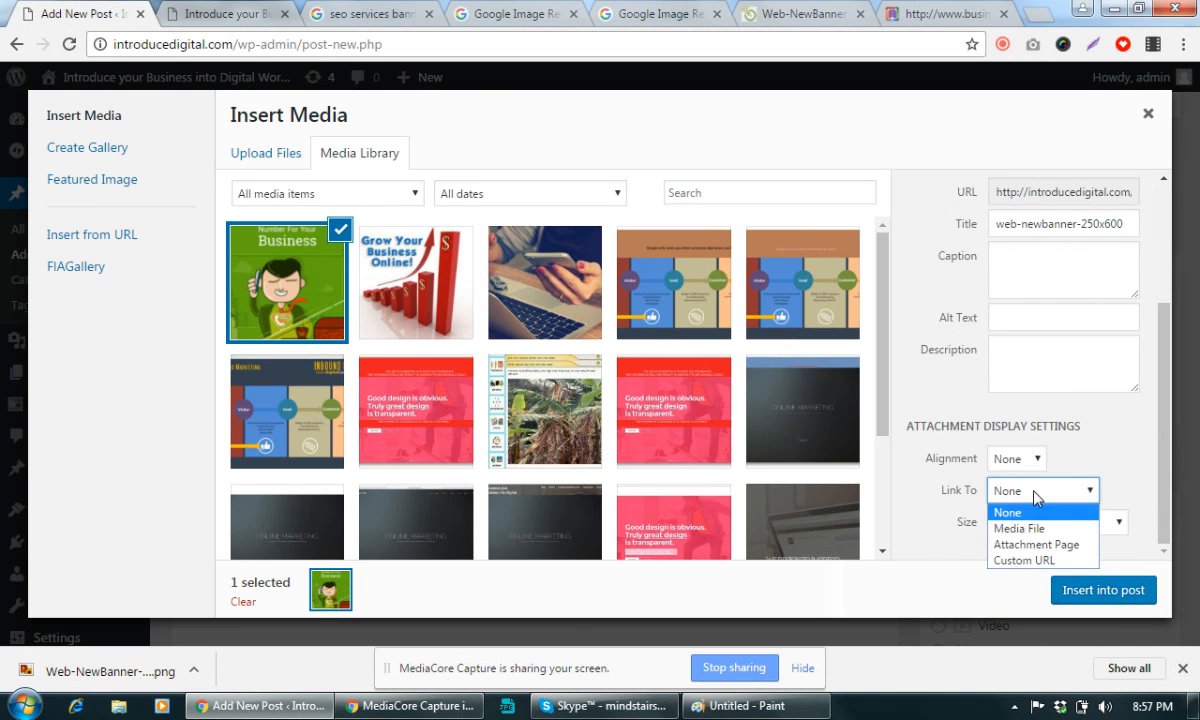
{"action": "left_click", "coordinate": [1020, 560]}
{"action": "key", "text": "ctrl+v"}
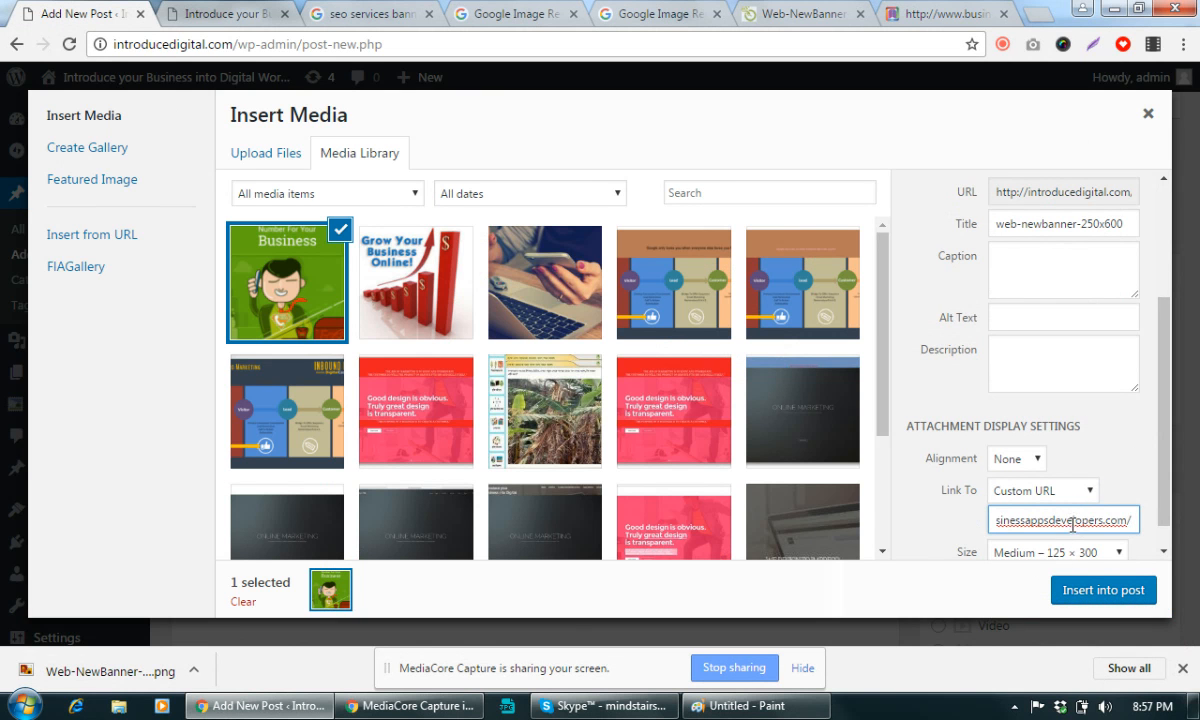
Set the banner's size to Full Size – 250 × 600 and insert it into the post
{"action": "scroll", "coordinate": [1100, 530], "scroll_direction": "down", "scroll_amount": 1}
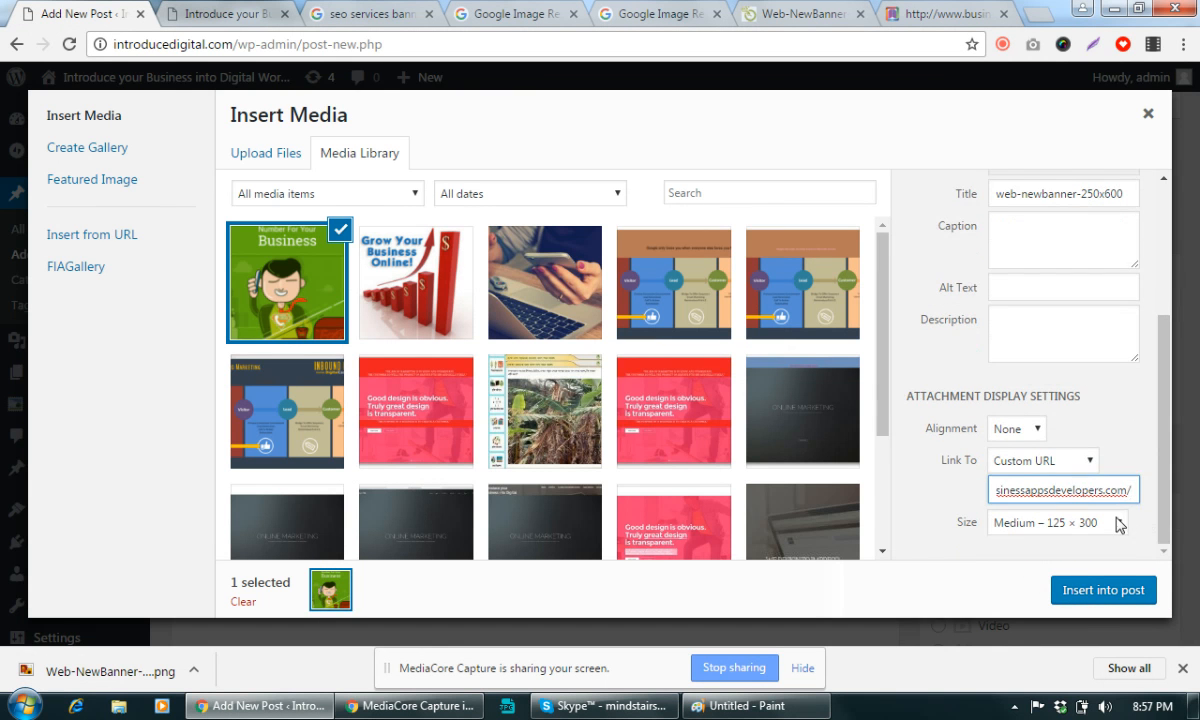
{"action": "left_click", "coordinate": [1117, 524]}
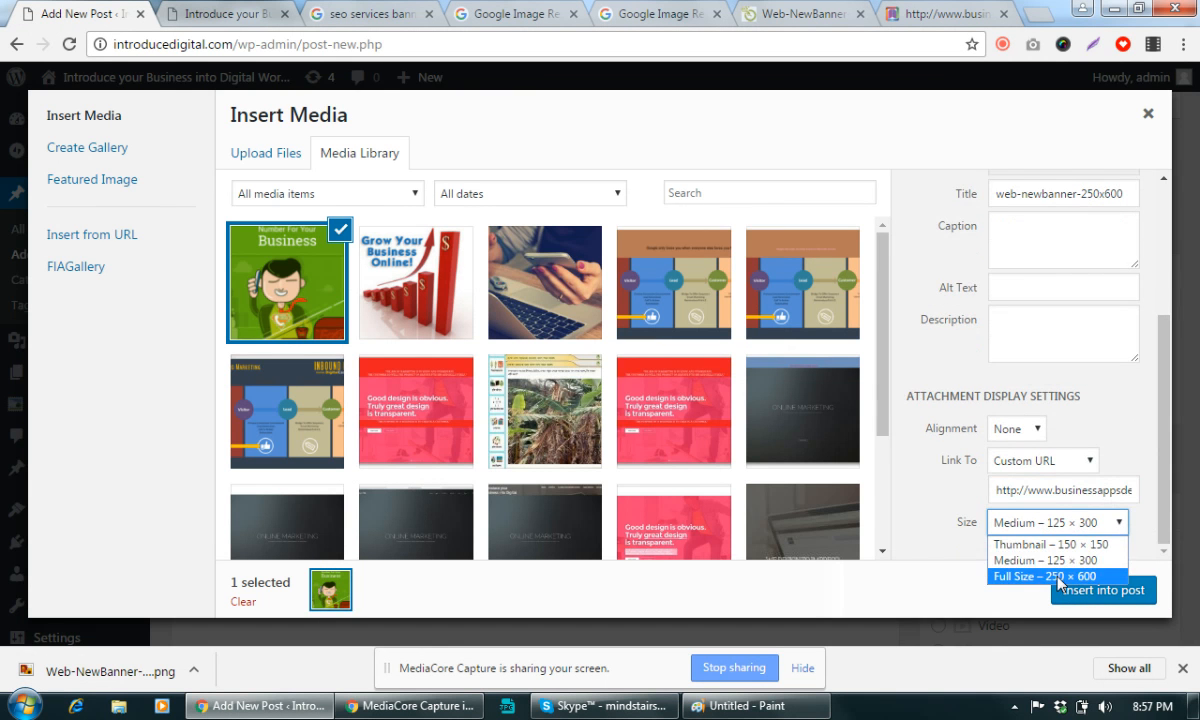
{"action": "left_click", "coordinate": [1058, 577]}
{"action": "left_click", "coordinate": [1107, 588]}
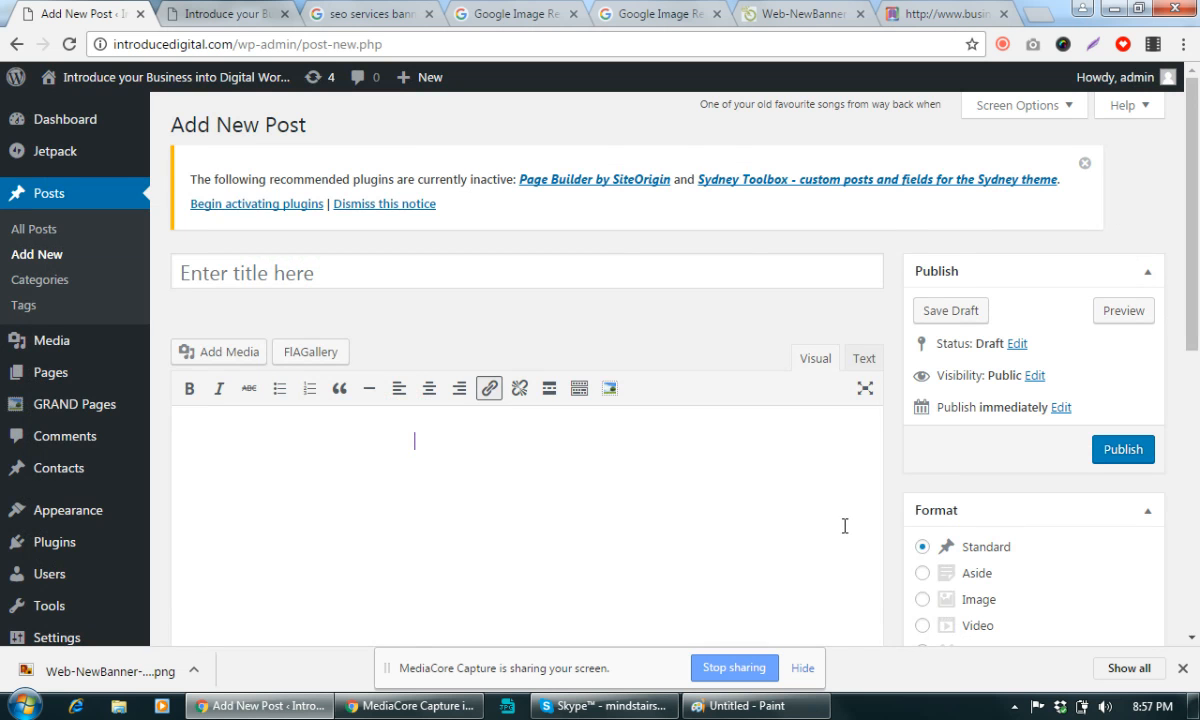
Copy the linked banner's HTML code from the post's text view and open the Widgets page in a new browser tab
{"action": "left_click", "coordinate": [864, 359]}
{"action": "left_click_drag", "start_coordinate": [518, 461], "coordinate": [130, 420]}
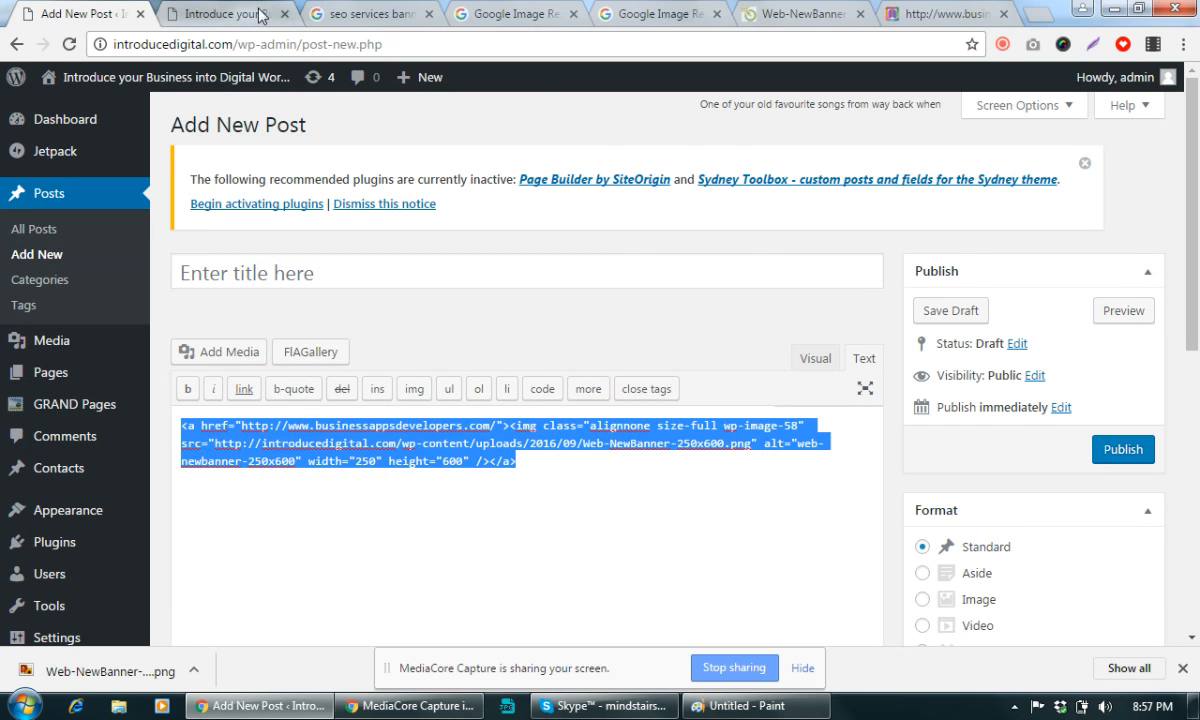
{"action": "mouse_move", "coordinate": [72, 512]}
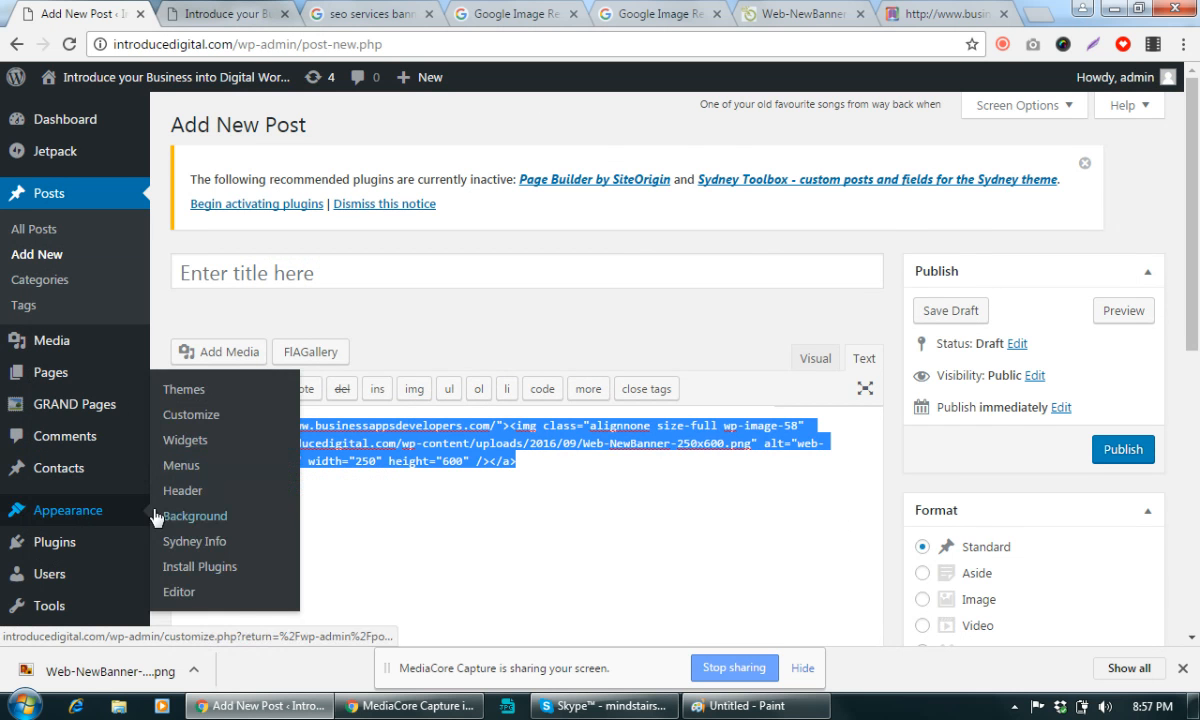
{"action": "right_click", "coordinate": [185, 441]}
{"action": "key", "text": "Escape"}
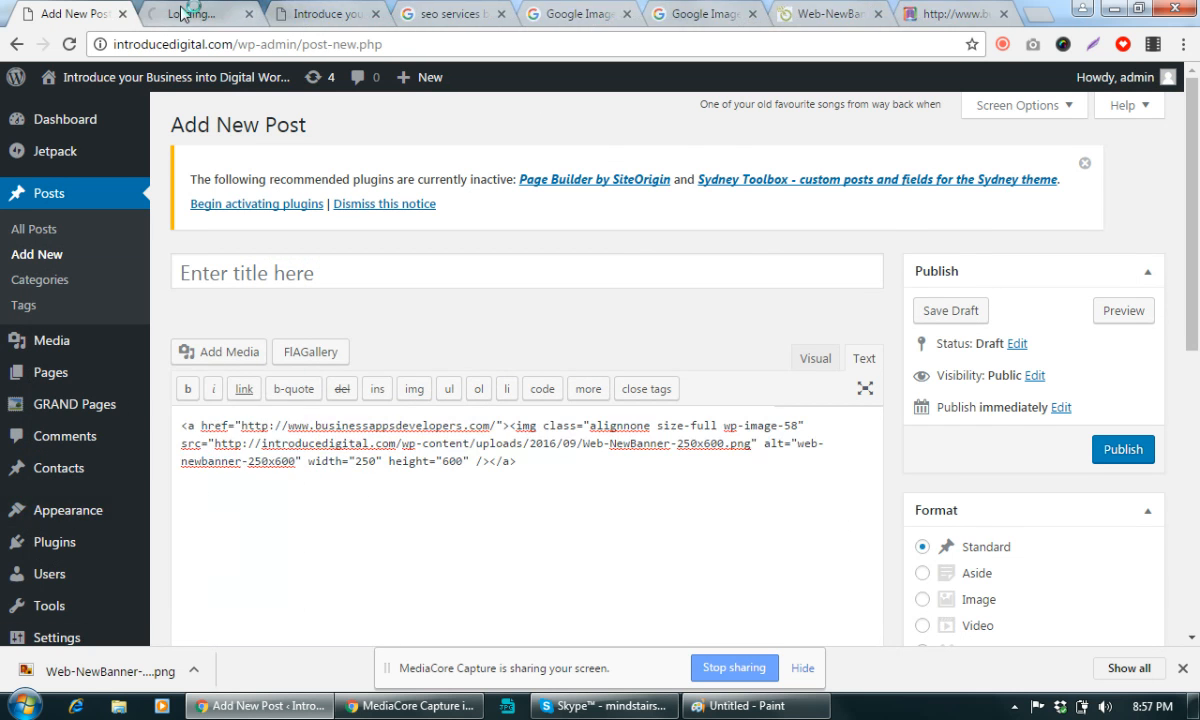
{"action": "left_click", "coordinate": [188, 13]}
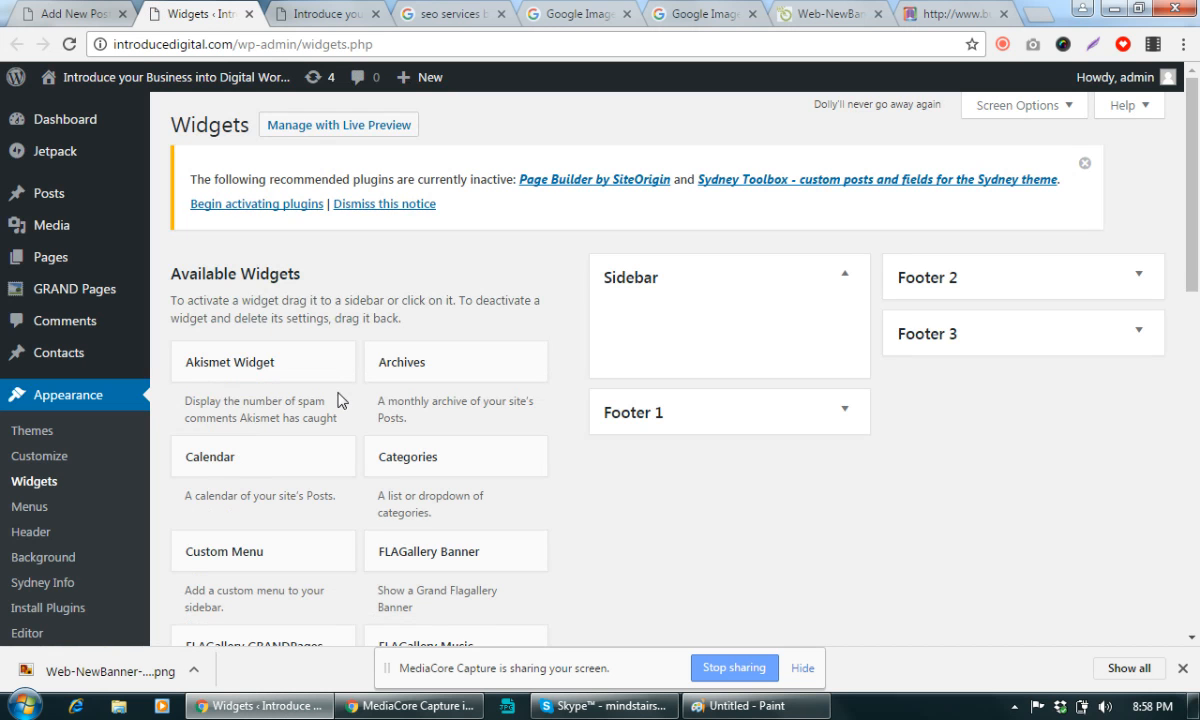
Add a Text widget to the Sidebar area
{"action": "scroll", "coordinate": [362, 461], "scroll_direction": "down", "scroll_amount": 7}
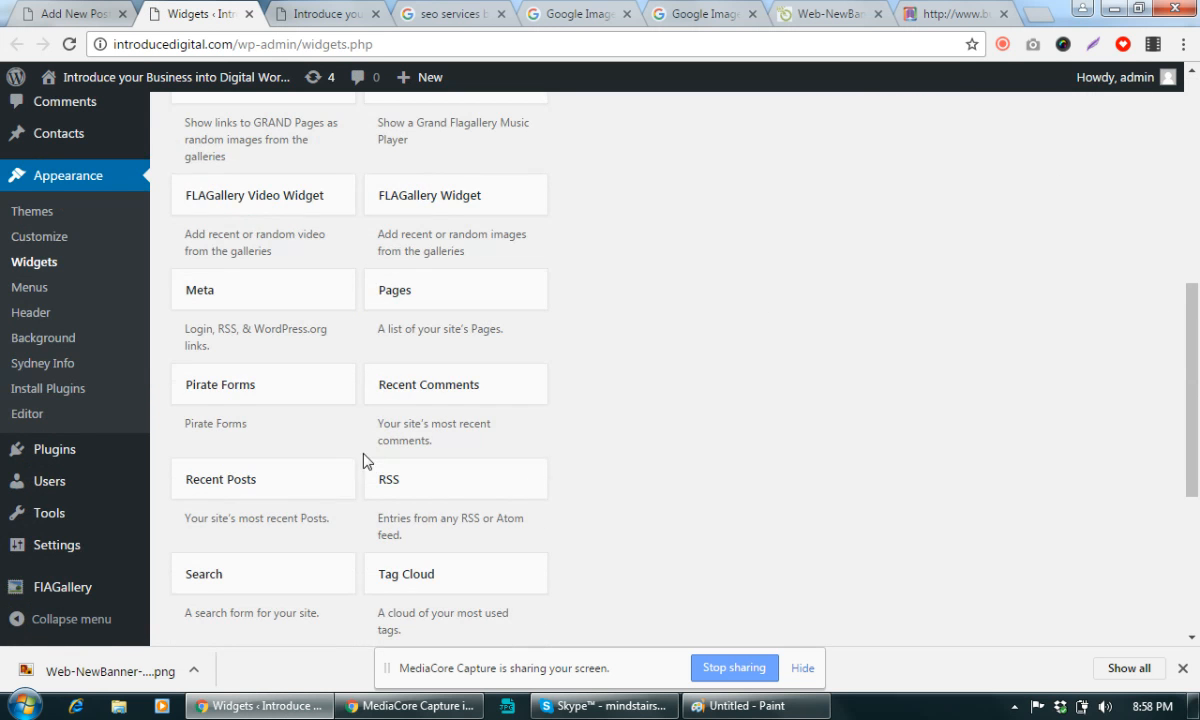
{"action": "scroll", "coordinate": [326, 477], "scroll_direction": "down", "scroll_amount": 3}
{"action": "left_click", "coordinate": [232, 393]}
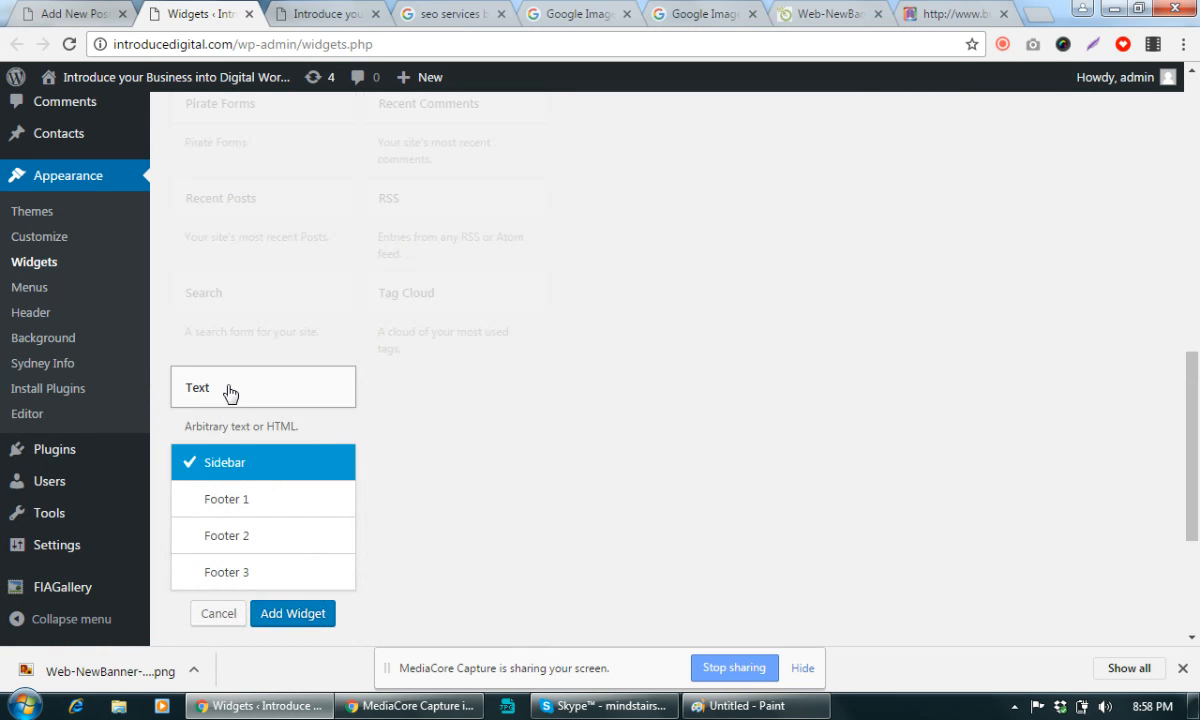
{"action": "left_click", "coordinate": [303, 613]}
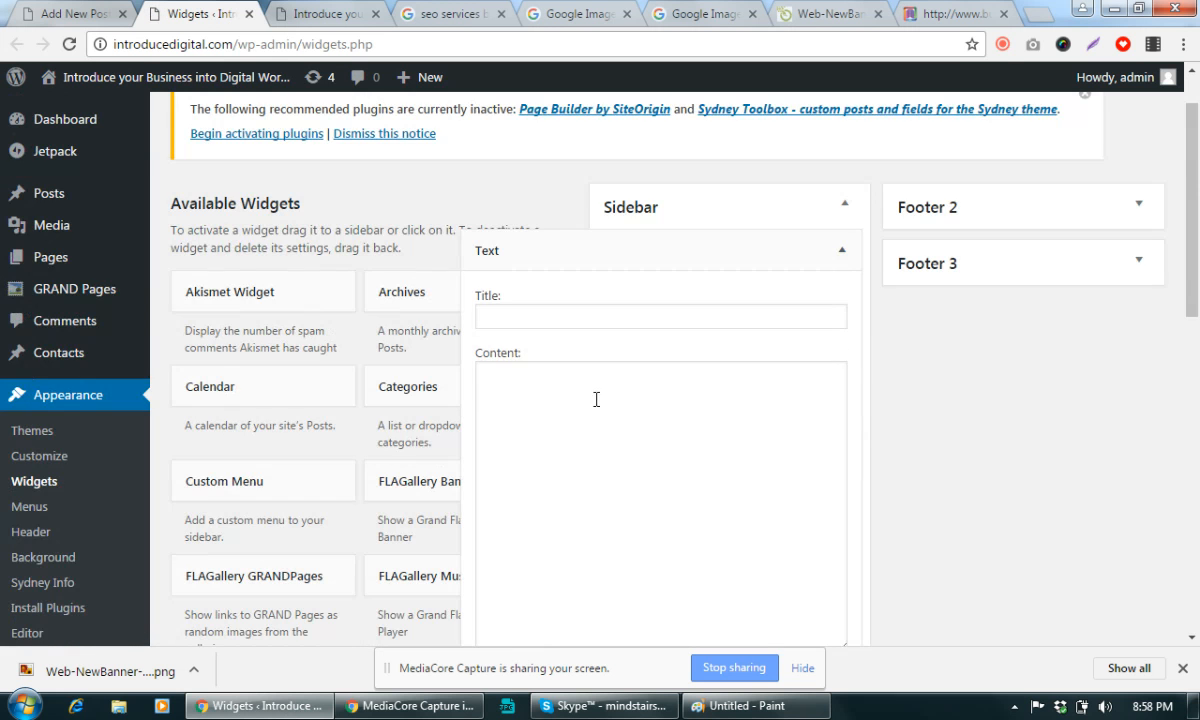
Paste the banner's HTML code into the sidebar Text widget's content, save the widget and collapse it
{"action": "left_click", "coordinate": [592, 398]}
{"action": "type", "text": "<a href=\"http://www.businessappsdevelopers.com/\"> <img class=\"alignnone size-full wp-image-58\" src=\"http://introducedigital.com/wp-content/uploads/2016/09/Web-NewBanner-250x600.png\" alt=\"web-newbanner-250x600\" width=\"250\" height=\"600\" /></a>"}
{"action": "scroll", "coordinate": [895, 390], "scroll_direction": "down", "scroll_amount": 2}
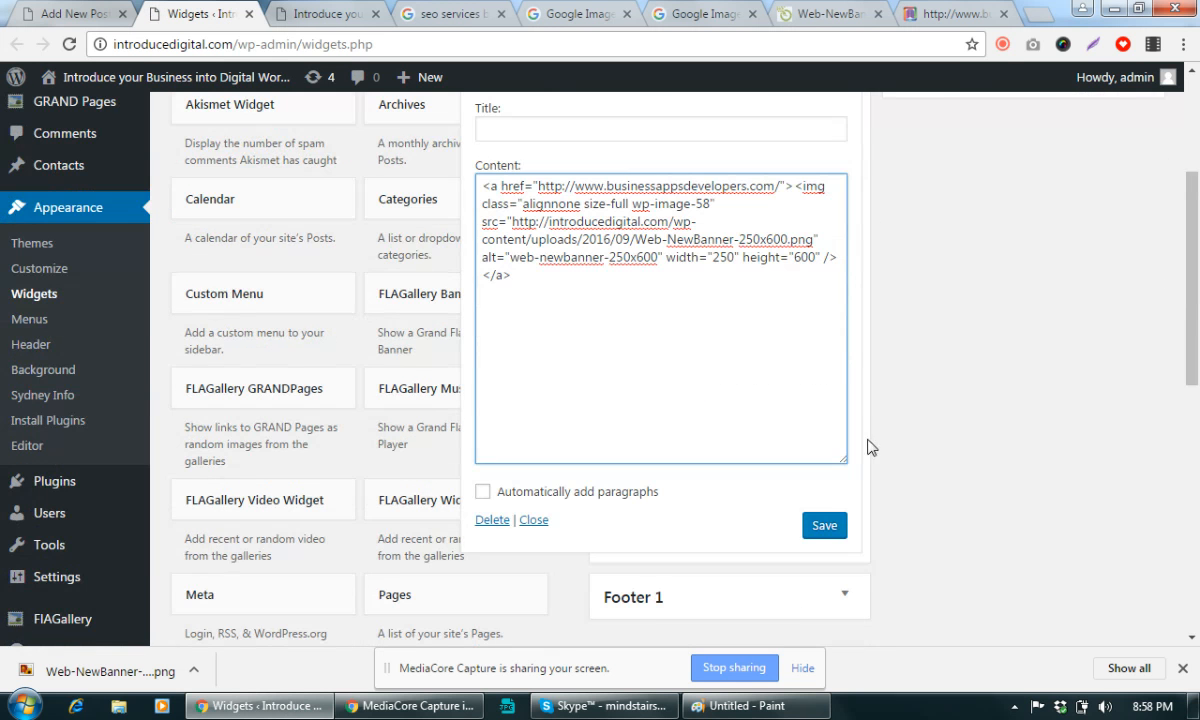
{"action": "left_click", "coordinate": [824, 525]}
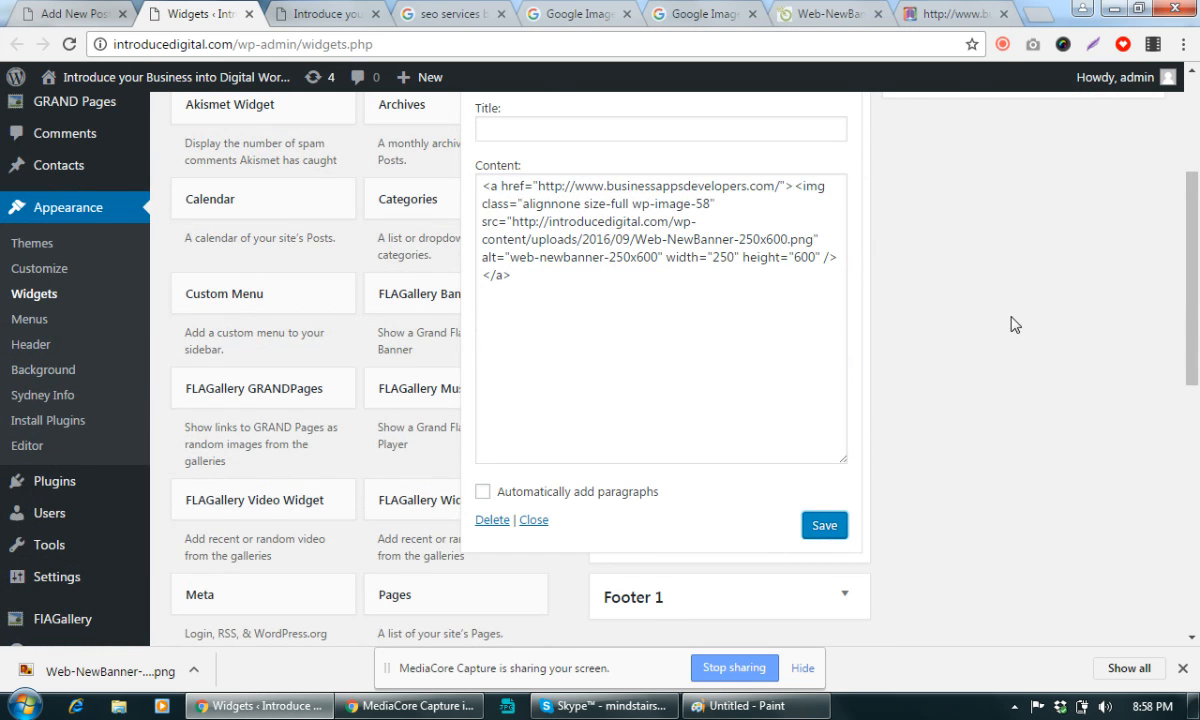
{"action": "scroll", "coordinate": [838, 377], "scroll_direction": "up", "scroll_amount": 3}
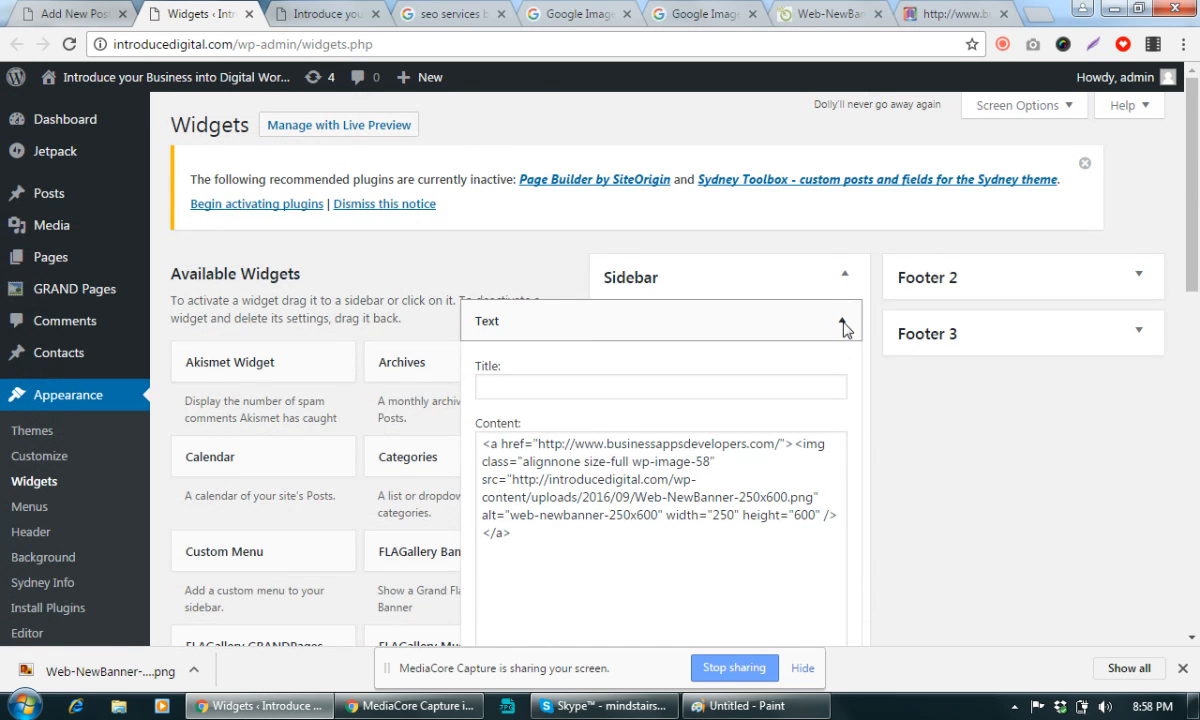
{"action": "left_click", "coordinate": [842, 320]}
Reload the introducedigital.com homepage, examine the sidebar banner, follow its link and return to the homepage
{"action": "left_click", "coordinate": [270, 10]}
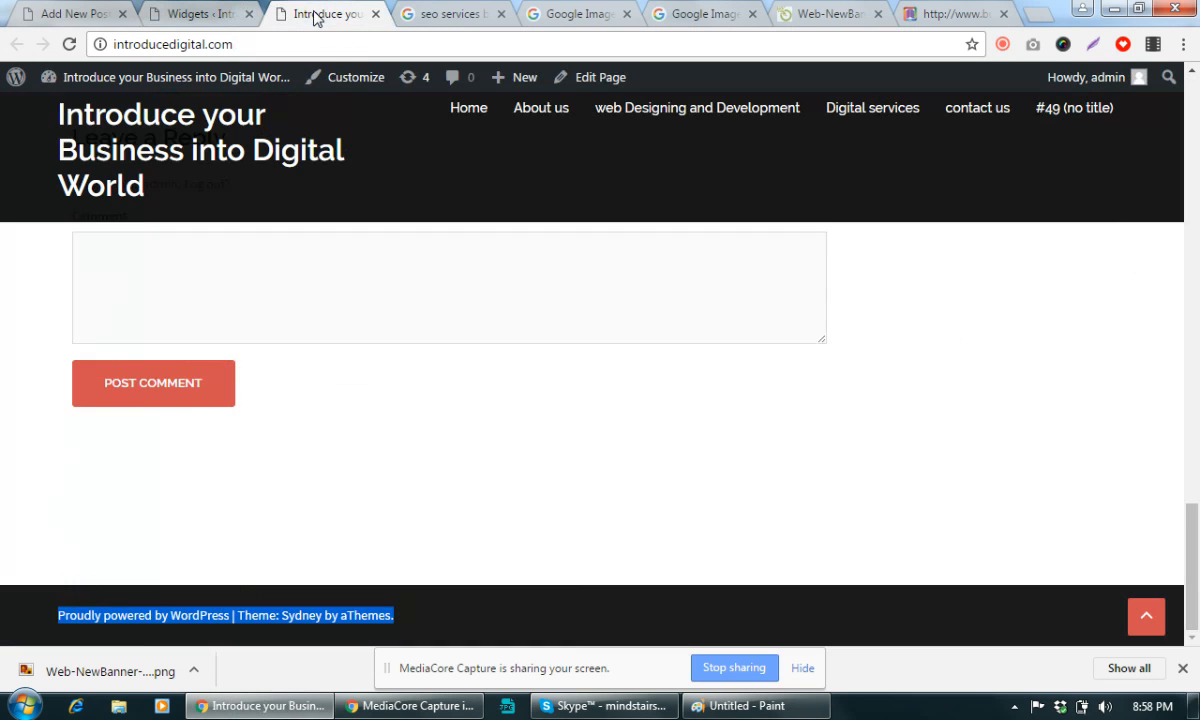
{"action": "left_click", "coordinate": [69, 44]}
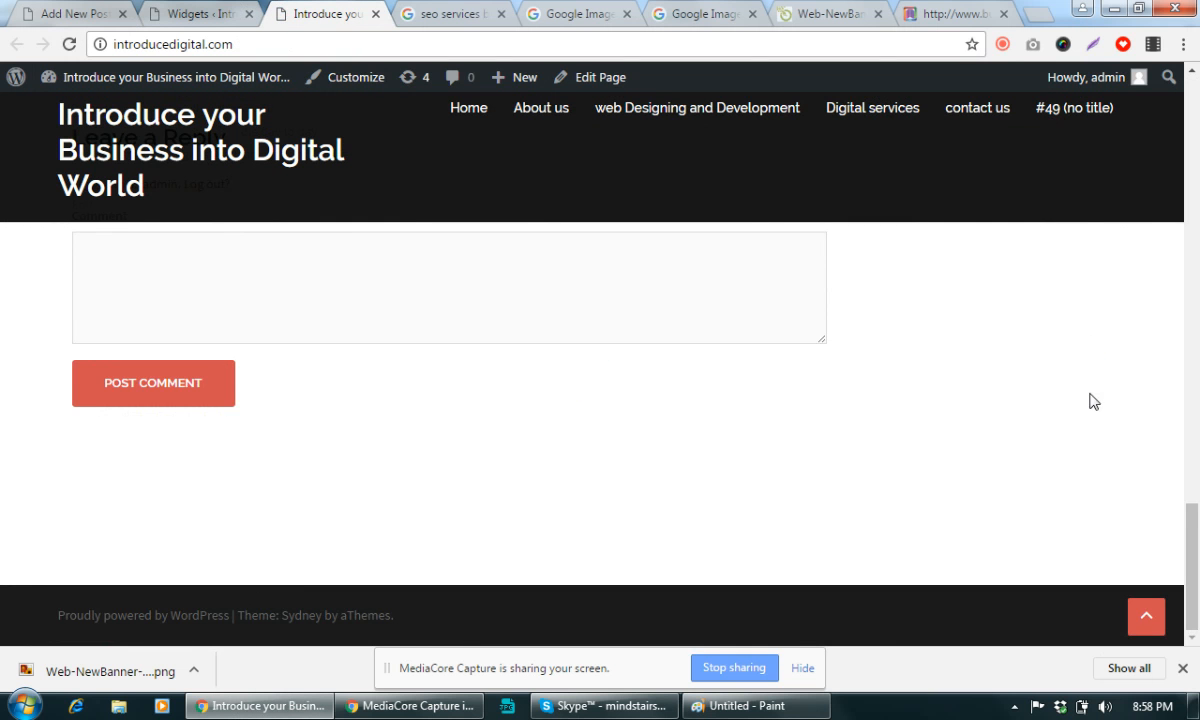
{"action": "scroll", "coordinate": [1094, 396], "scroll_direction": "up", "scroll_amount": 15}
{"action": "scroll", "coordinate": [1094, 396], "scroll_direction": "down", "scroll_amount": 4}
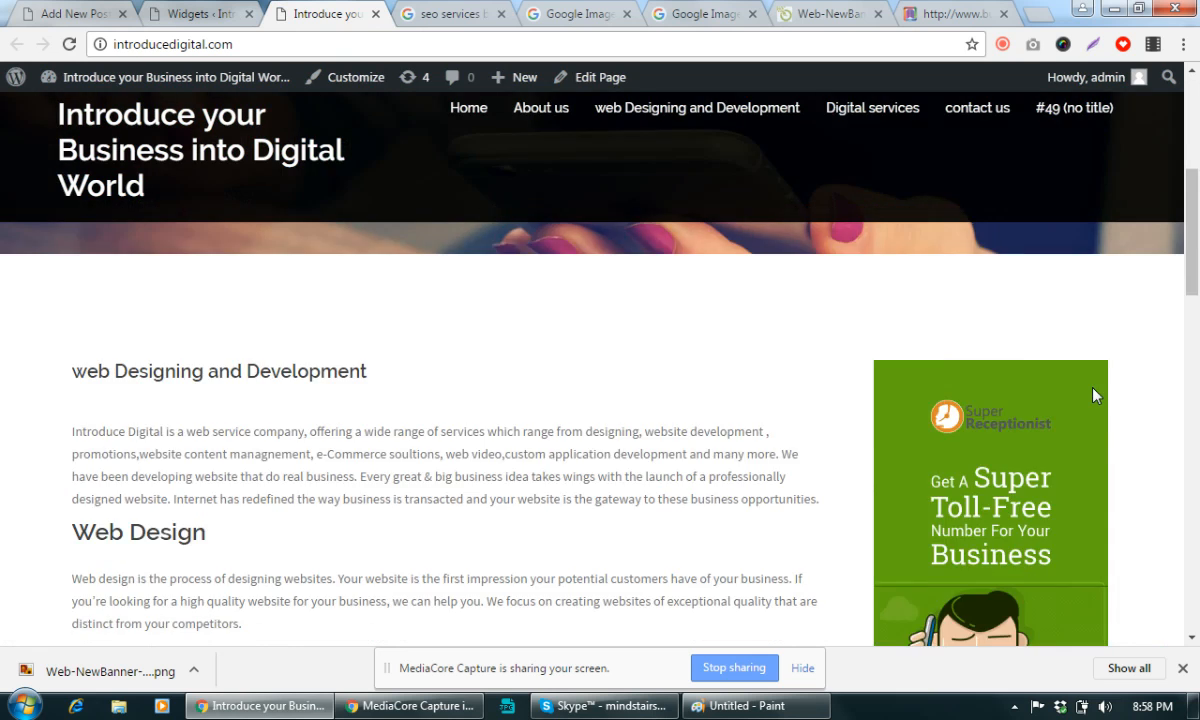
{"action": "scroll", "coordinate": [1094, 388], "scroll_direction": "down", "scroll_amount": 10}
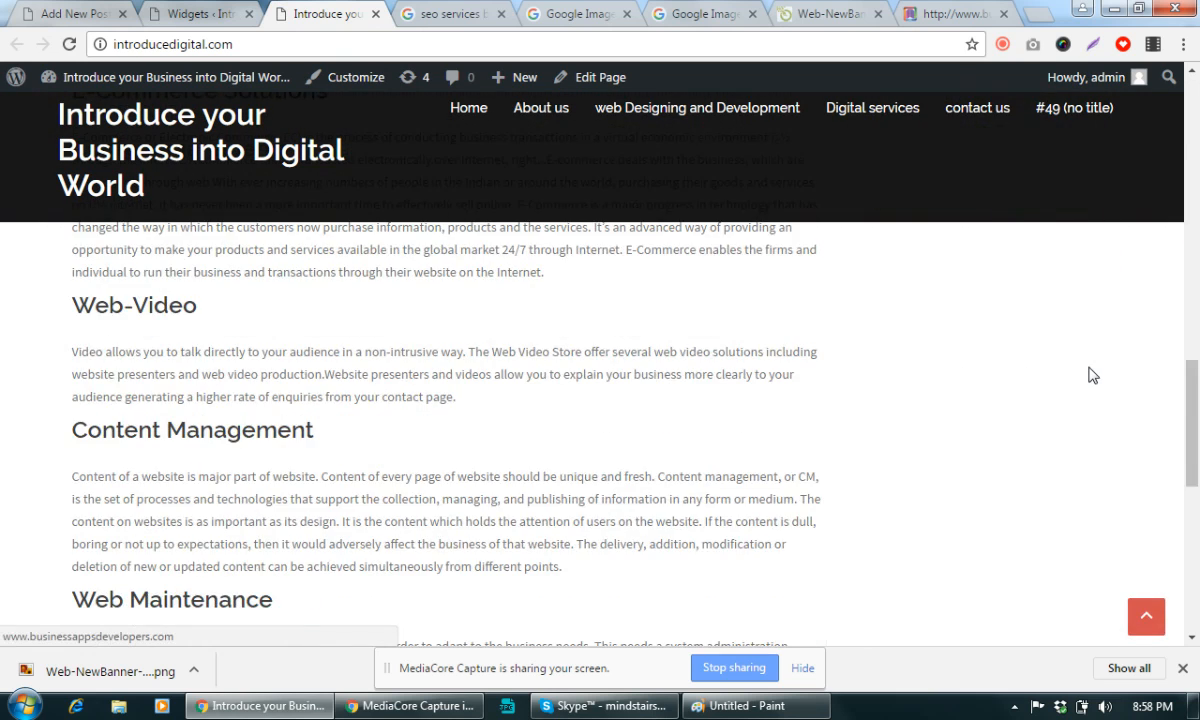
{"action": "scroll", "coordinate": [1088, 375], "scroll_direction": "up", "scroll_amount": 8}
{"action": "scroll", "coordinate": [1088, 373], "scroll_direction": "up", "scroll_amount": 8}
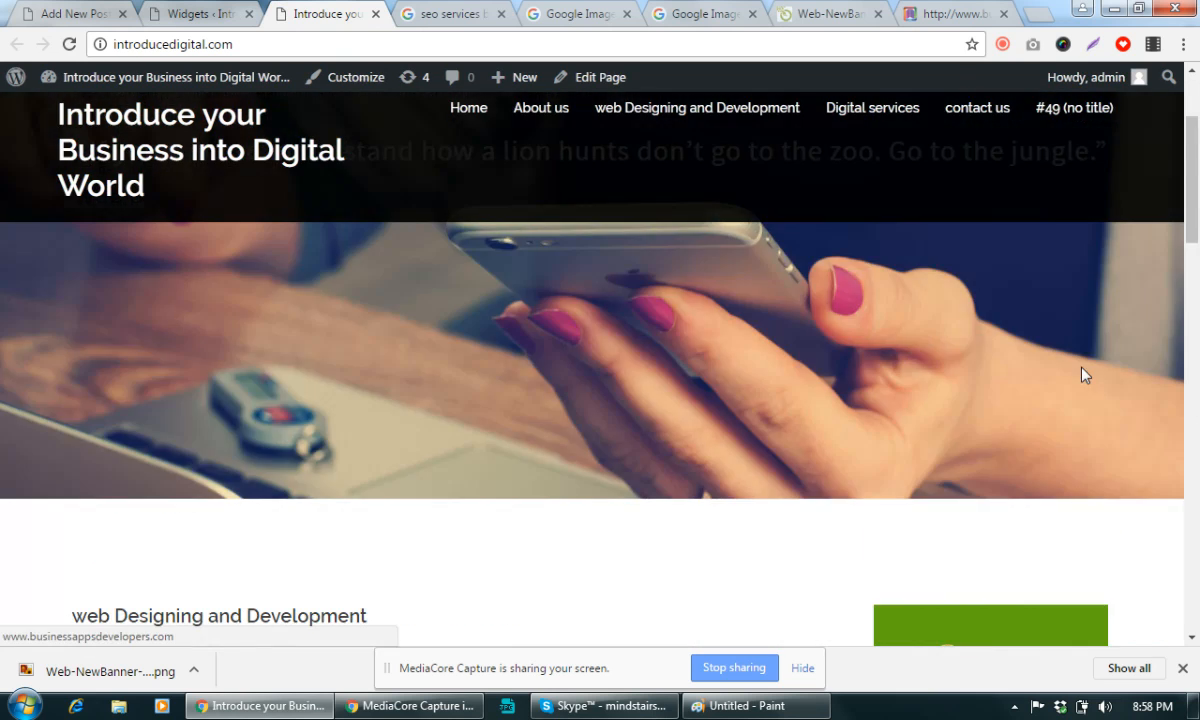
{"action": "scroll", "coordinate": [1083, 372], "scroll_direction": "down", "scroll_amount": 3}
{"action": "left_click", "coordinate": [1035, 451]}
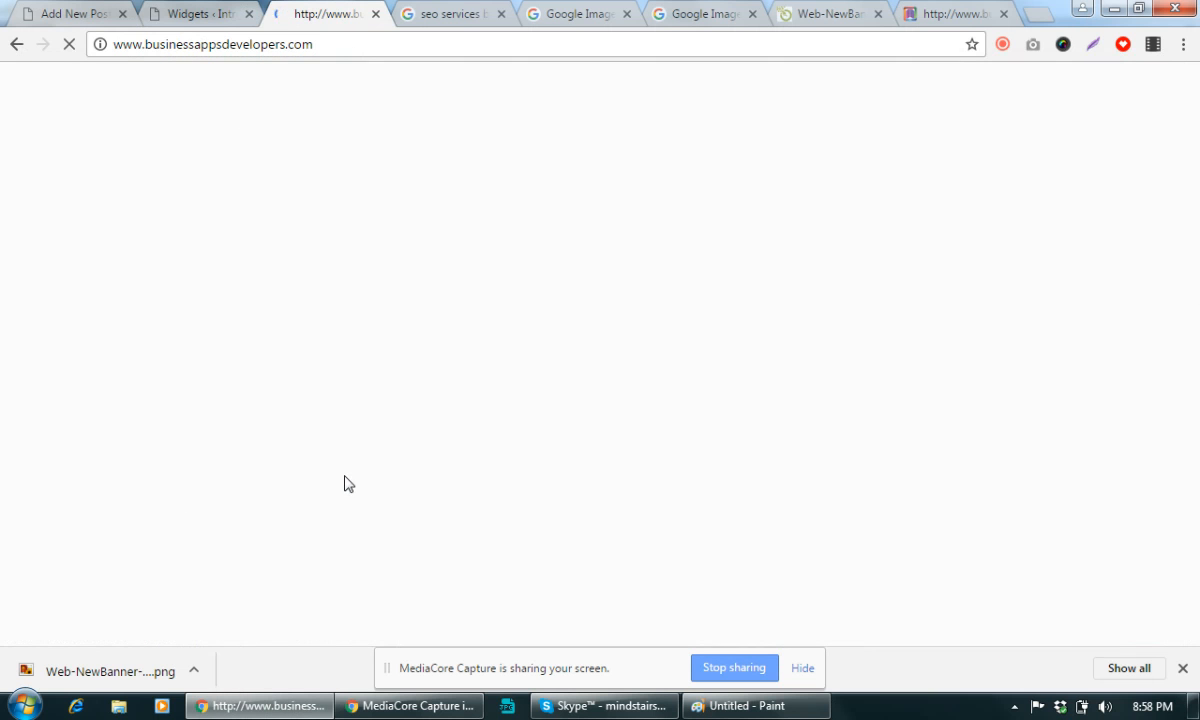
{"action": "left_click", "coordinate": [15, 46]}
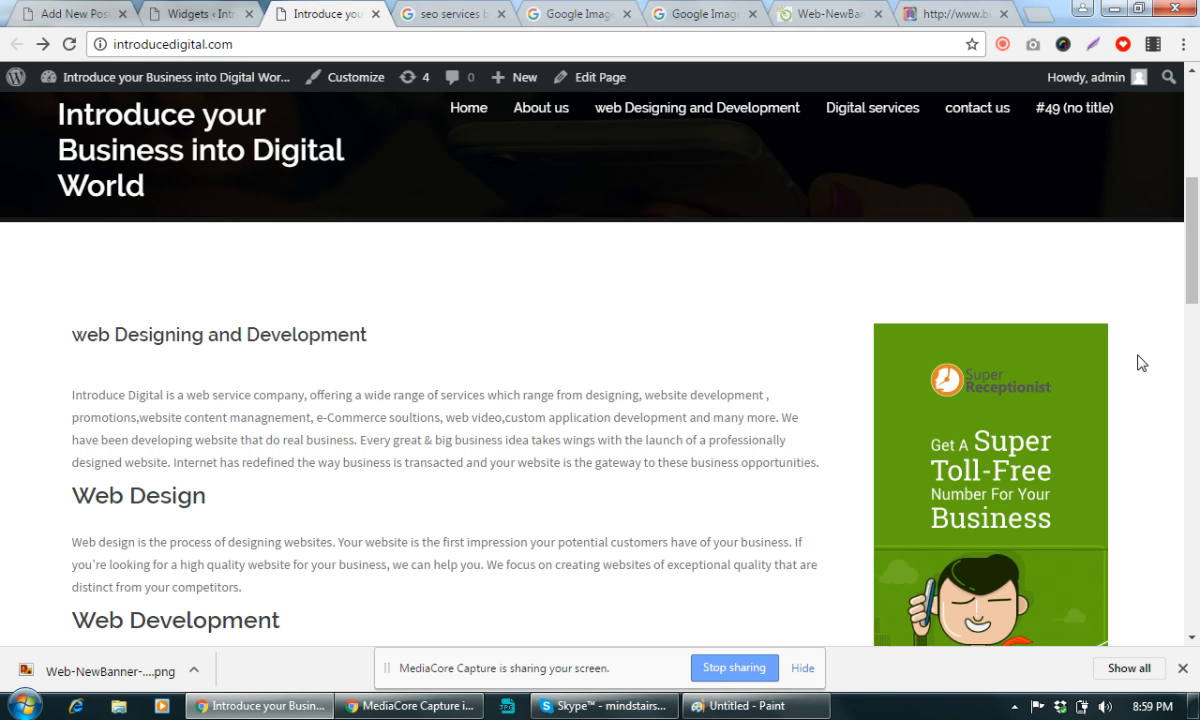
{"action": "left_click", "coordinate": [158, 12]}
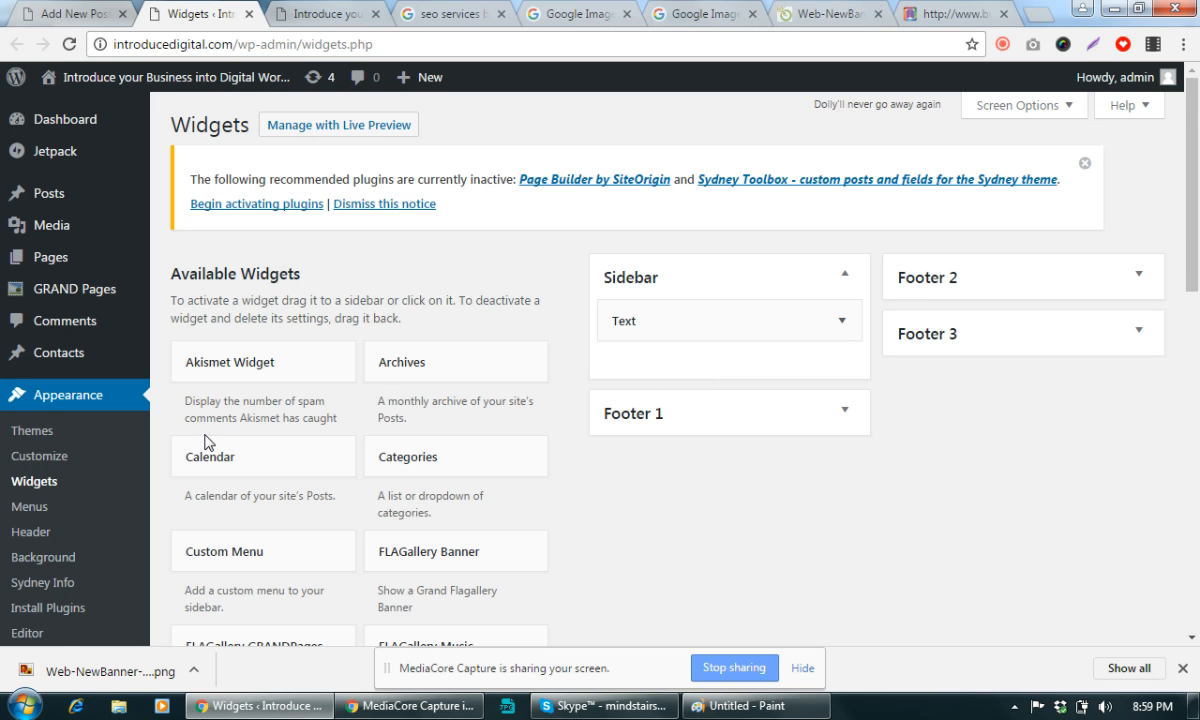
{"action": "scroll", "coordinate": [48, 470], "scroll_direction": "down", "scroll_amount": 1}
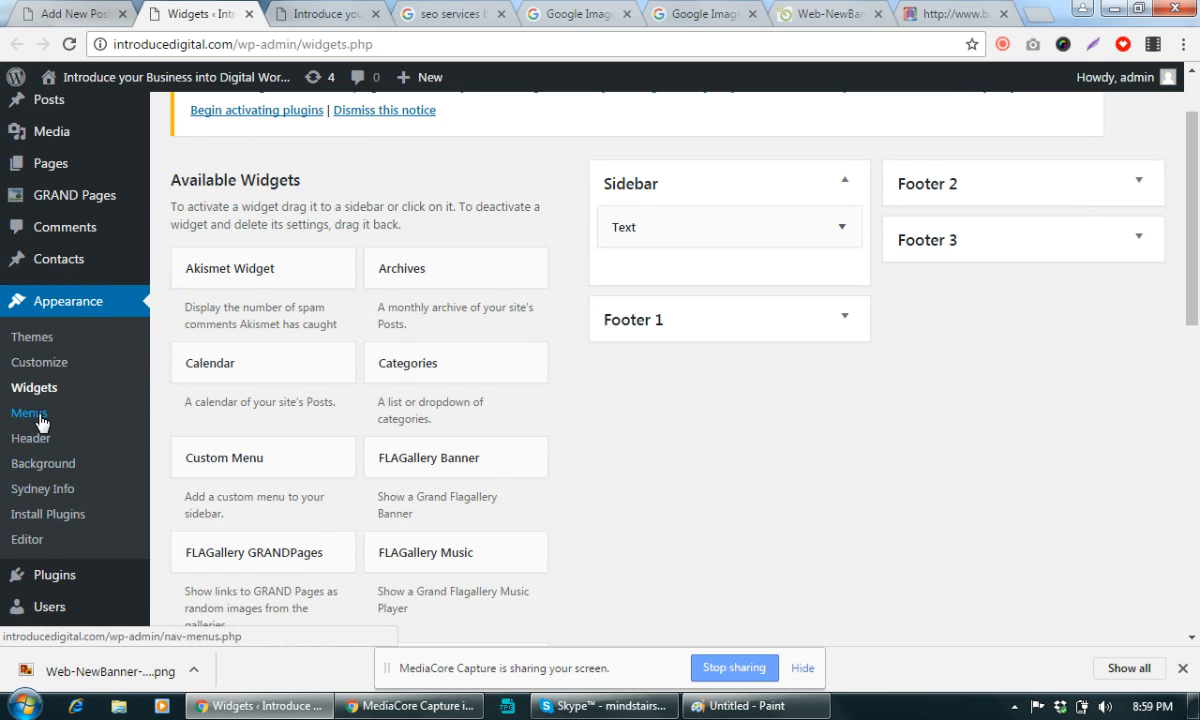
{"action": "key", "text": "ctrl+Tab"}
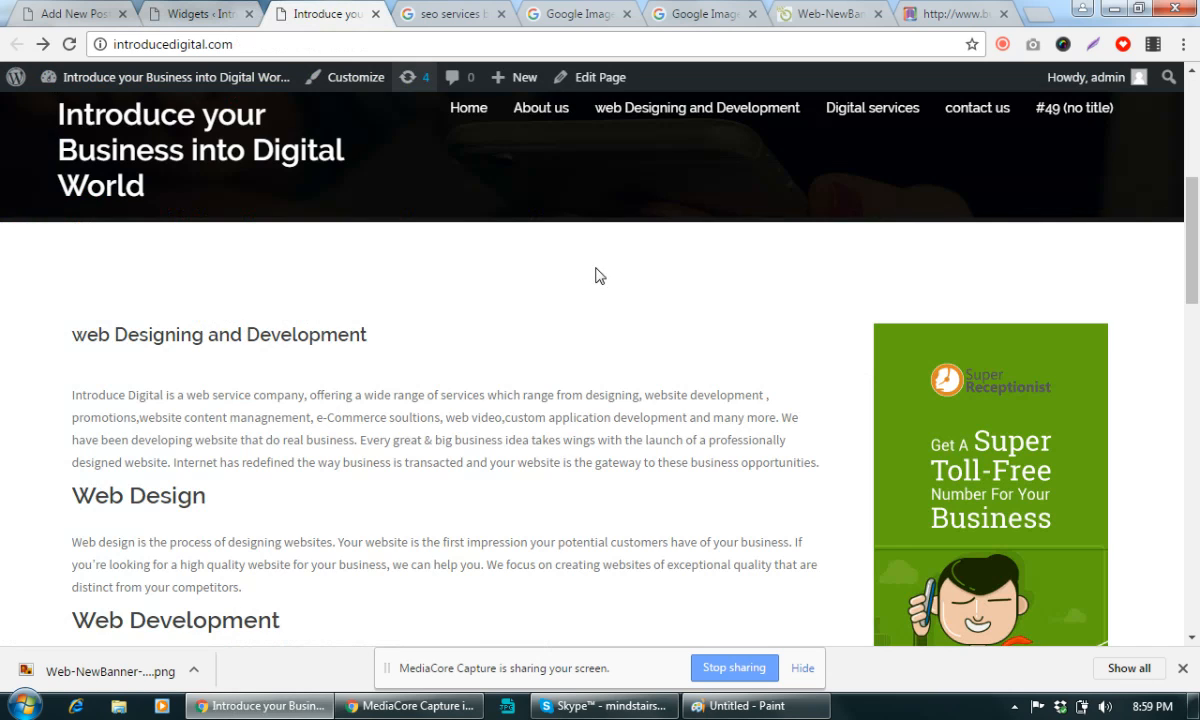
{"action": "scroll", "coordinate": [563, 220], "scroll_direction": "up", "scroll_amount": 5}
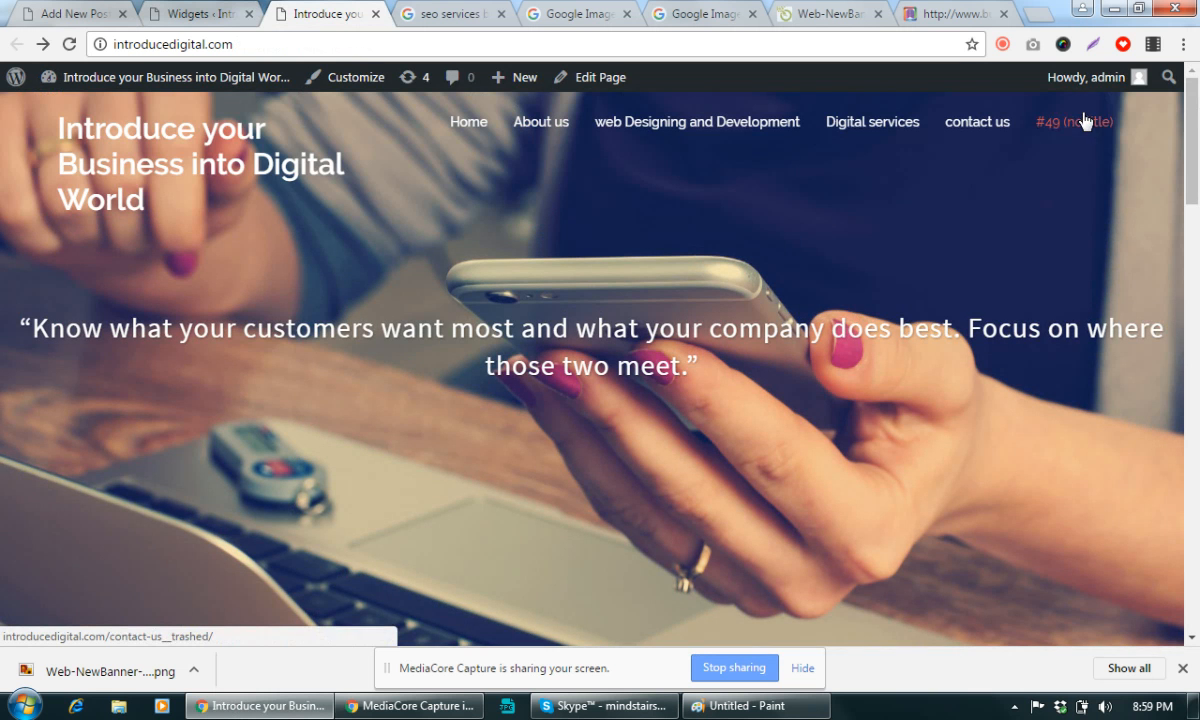
Return to the Widgets page, paste a second copy of the banner code below the first in the sidebar Text widget and select it
{"action": "key", "text": "ctrl+shift+Tab"}
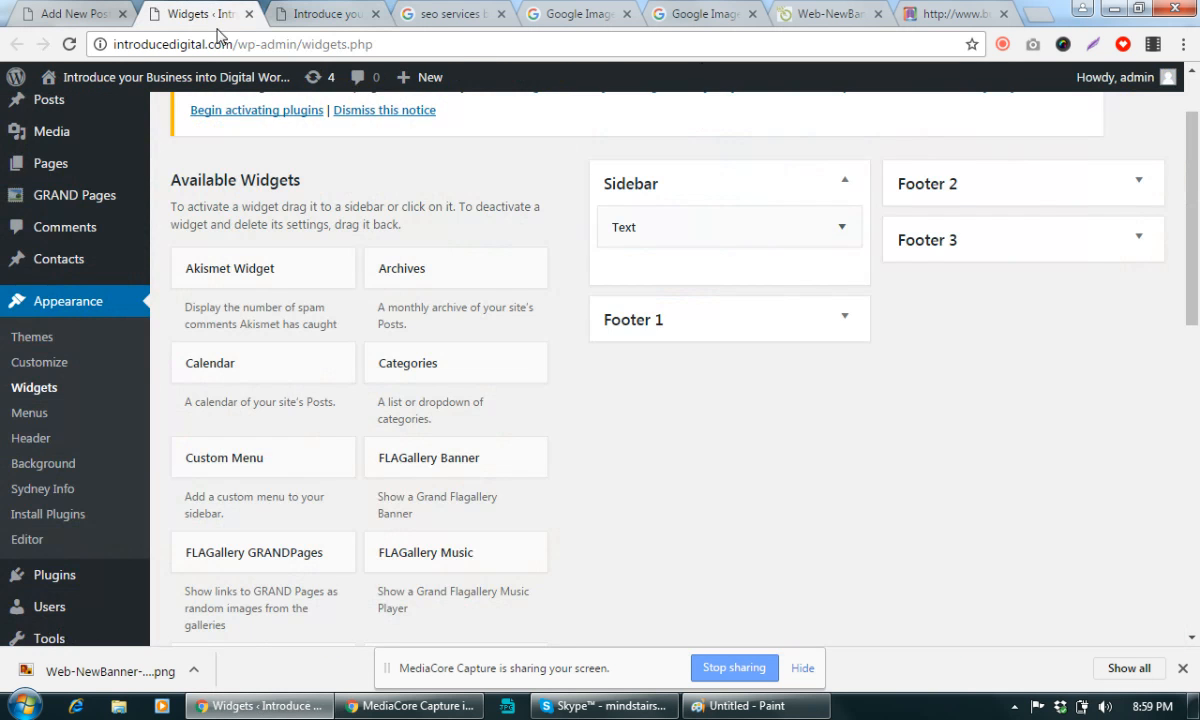
{"action": "left_click", "coordinate": [835, 243]}
{"action": "left_click", "coordinate": [547, 470]}
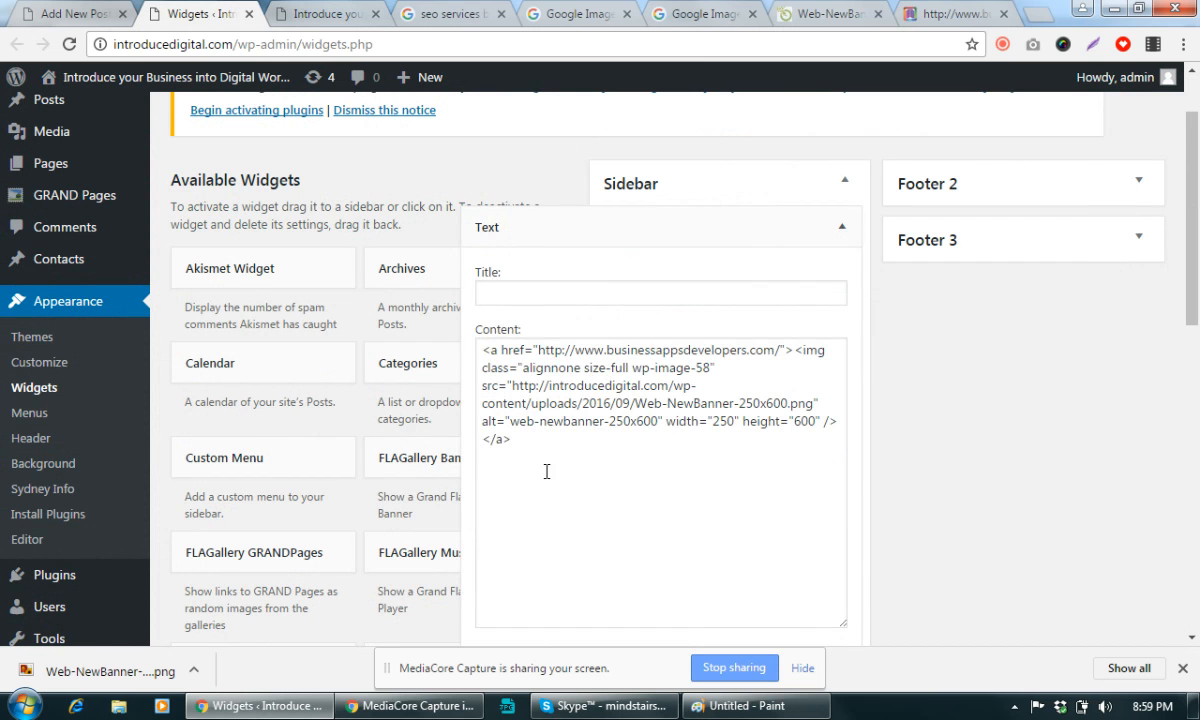
{"action": "key", "text": "ctrl+a"}
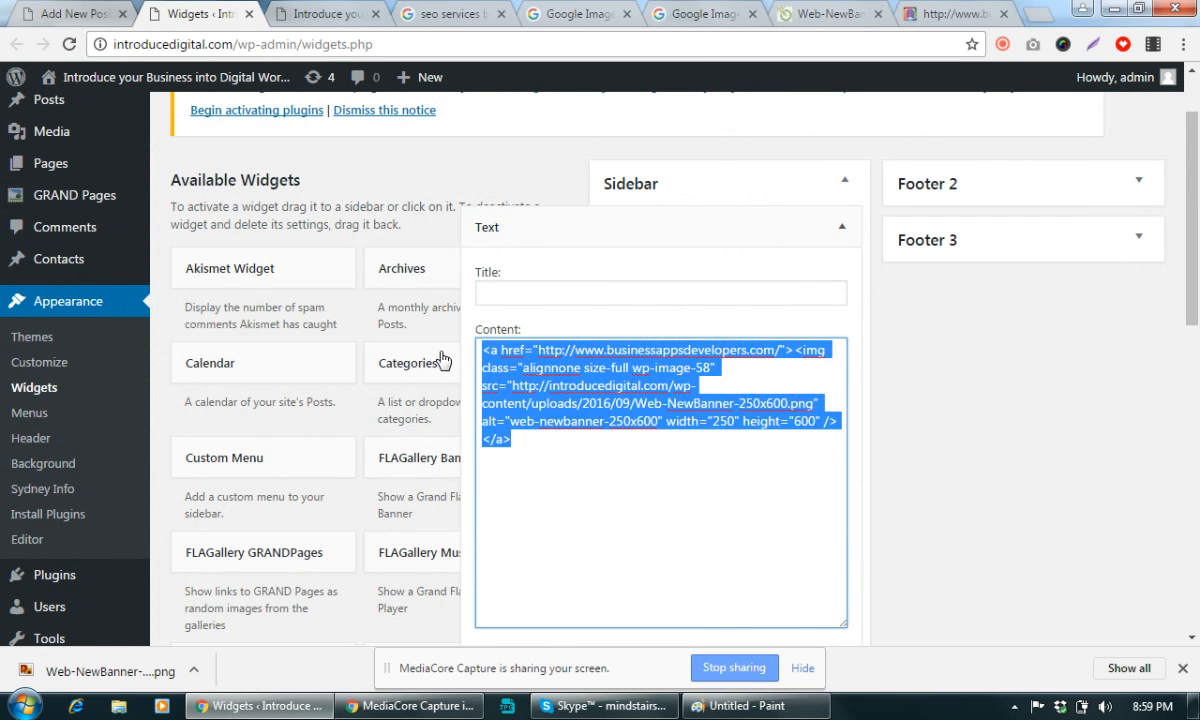
{"action": "left_click", "coordinate": [551, 480]}
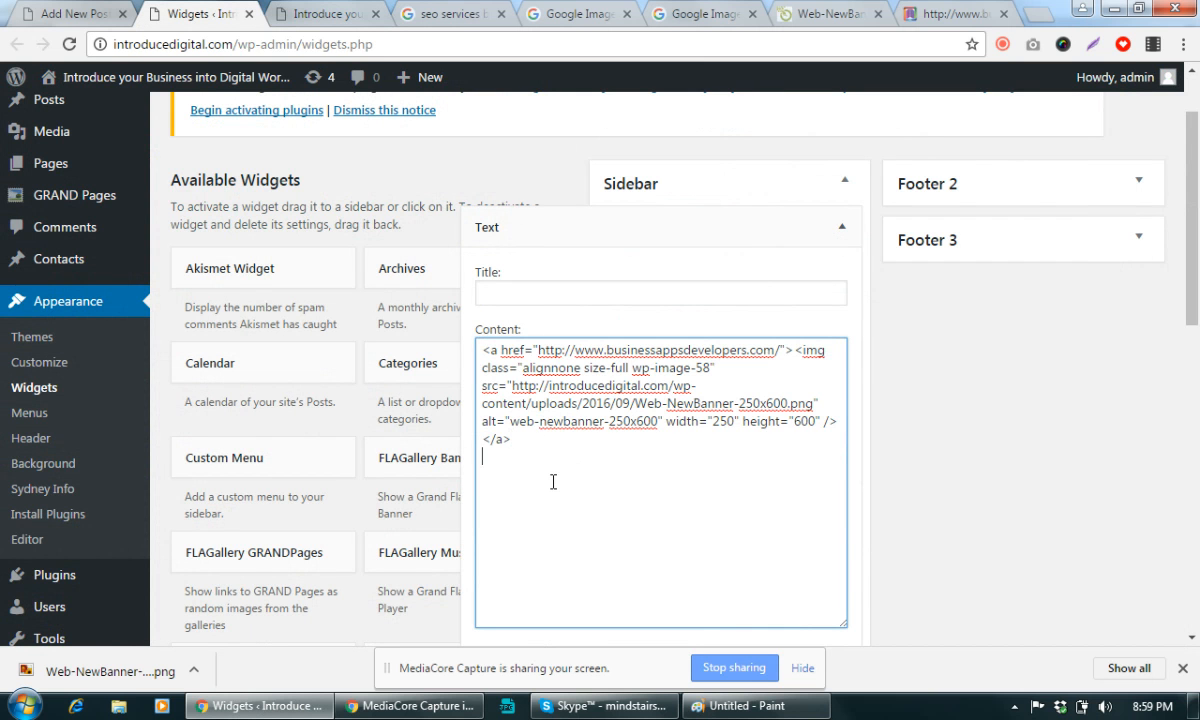
{"action": "type", "text": "<a href=\"http://www.businessappsdevelopers.com/\"> <img class=\"alignnone size-full wp-image-58\" src=\"http://introducedigital.com/wp-content/uploads/2016/09/Web-NewBanner-250x600.png\" alt=\"web-newbanner-250x600\" width=\"250\" height=\"600\" /> </a>"}
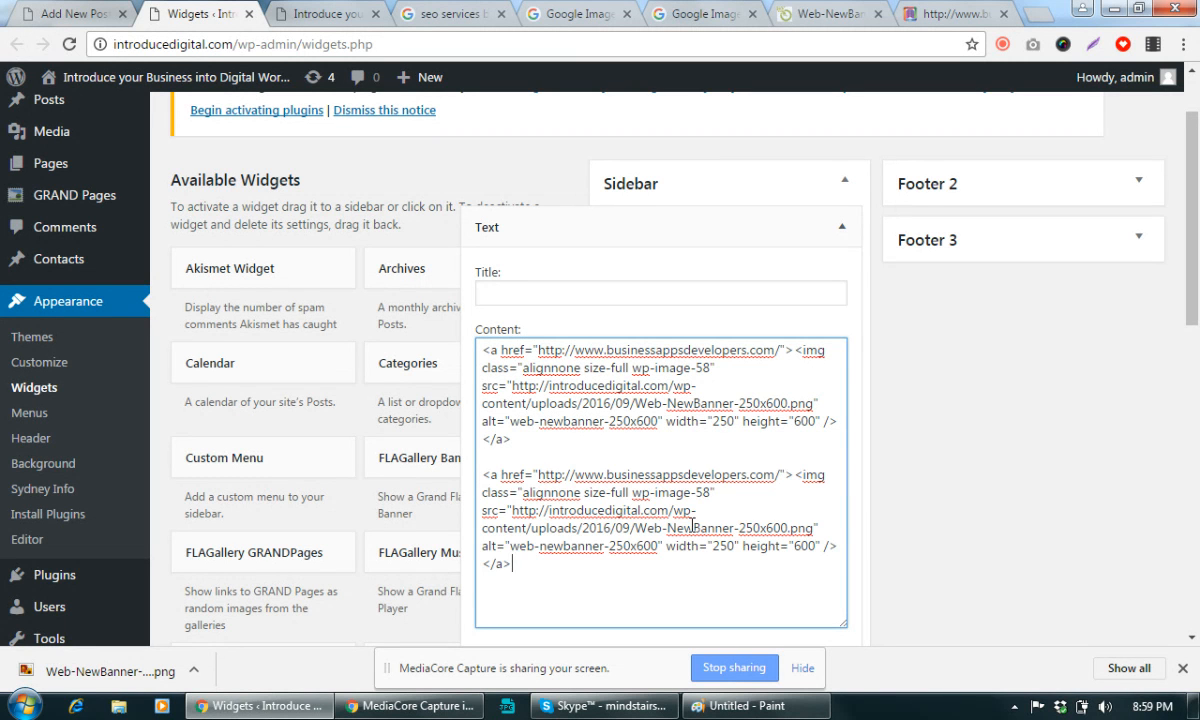
{"action": "left_click_drag", "start_coordinate": [560, 587], "coordinate": [486, 482]}
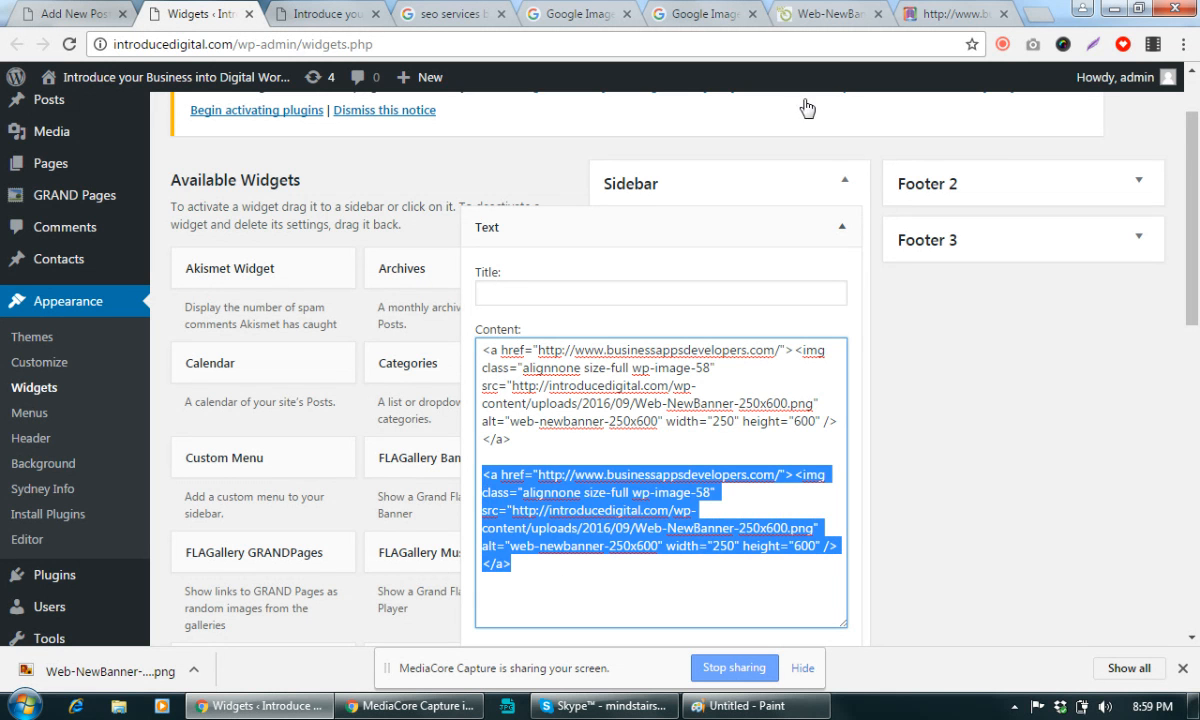
Close the Web-NewBanner image tab and both Google Image Result tabs
{"action": "left_click", "coordinate": [831, 14]}
{"action": "left_click", "coordinate": [877, 14]}
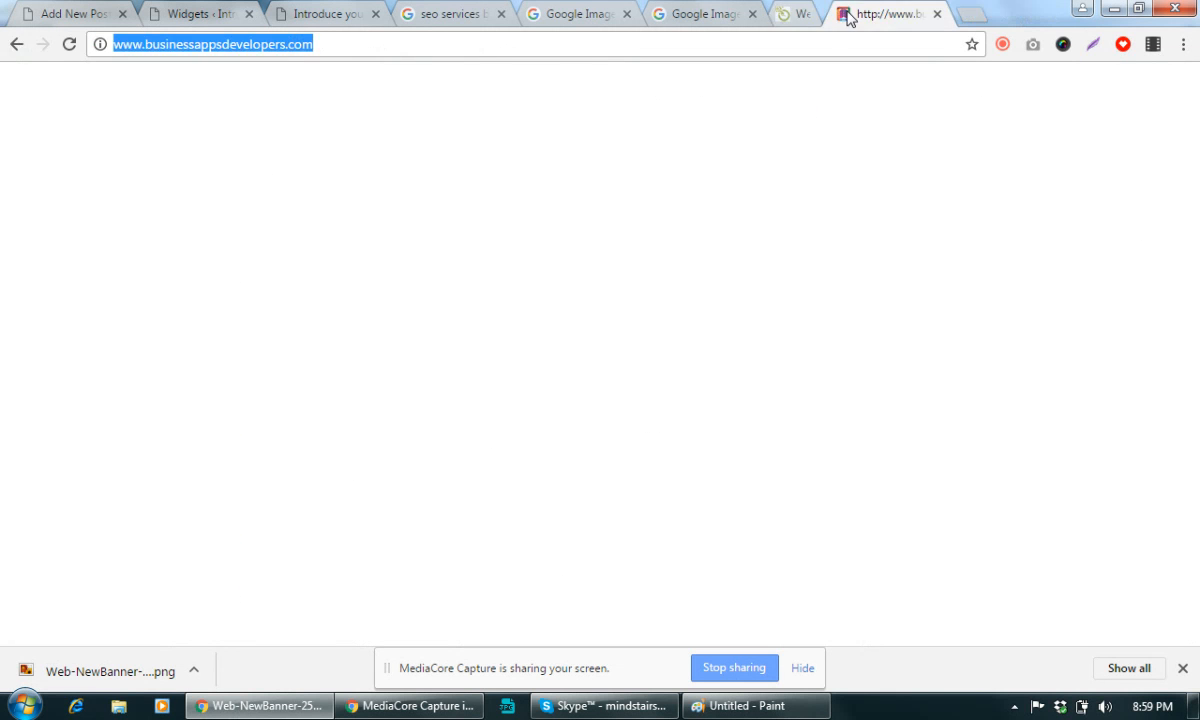
{"action": "left_click", "coordinate": [712, 17]}
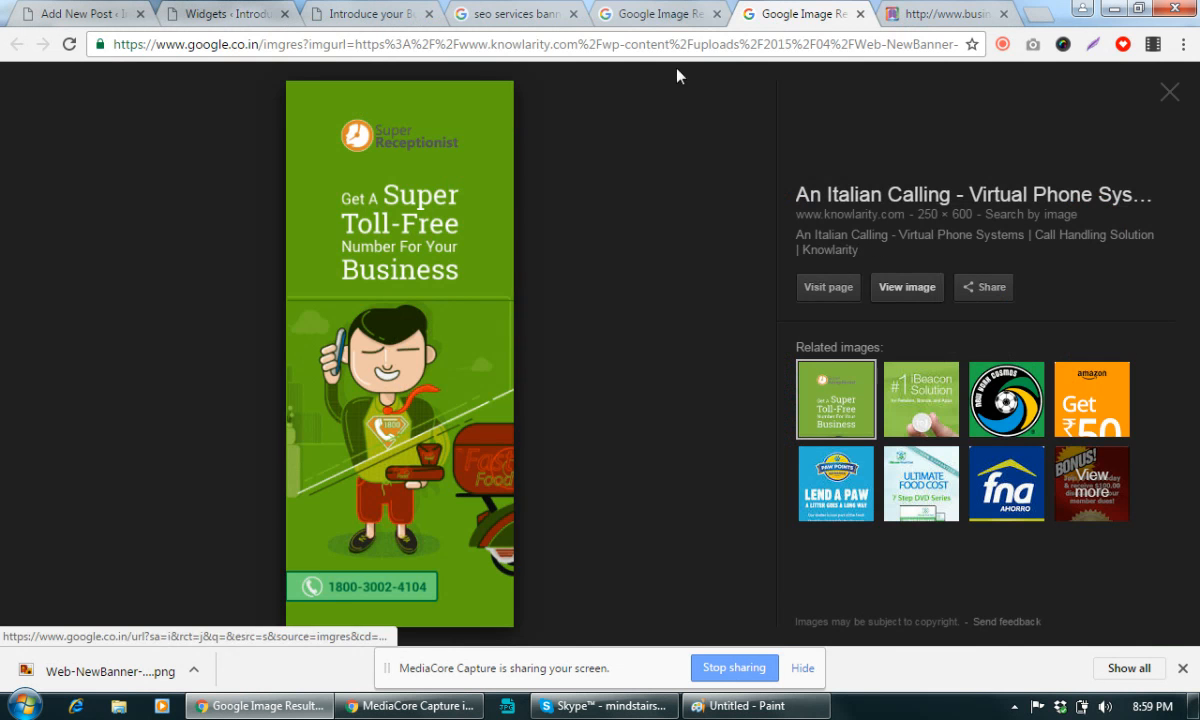
{"action": "left_click", "coordinate": [805, 14]}
{"action": "left_click", "coordinate": [667, 14]}
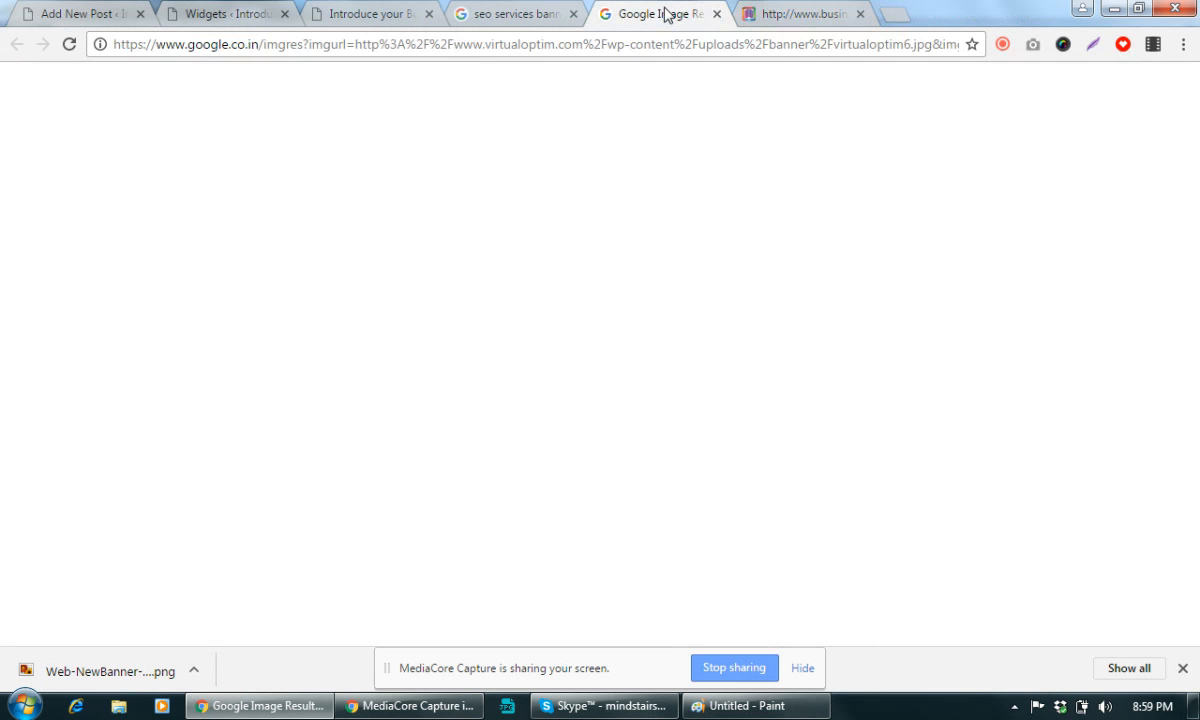
{"action": "left_click", "coordinate": [717, 15]}
Return to the Google Images results filtered to 250×600 and search for "apps development services banner"
{"action": "left_click", "coordinate": [555, 17]}
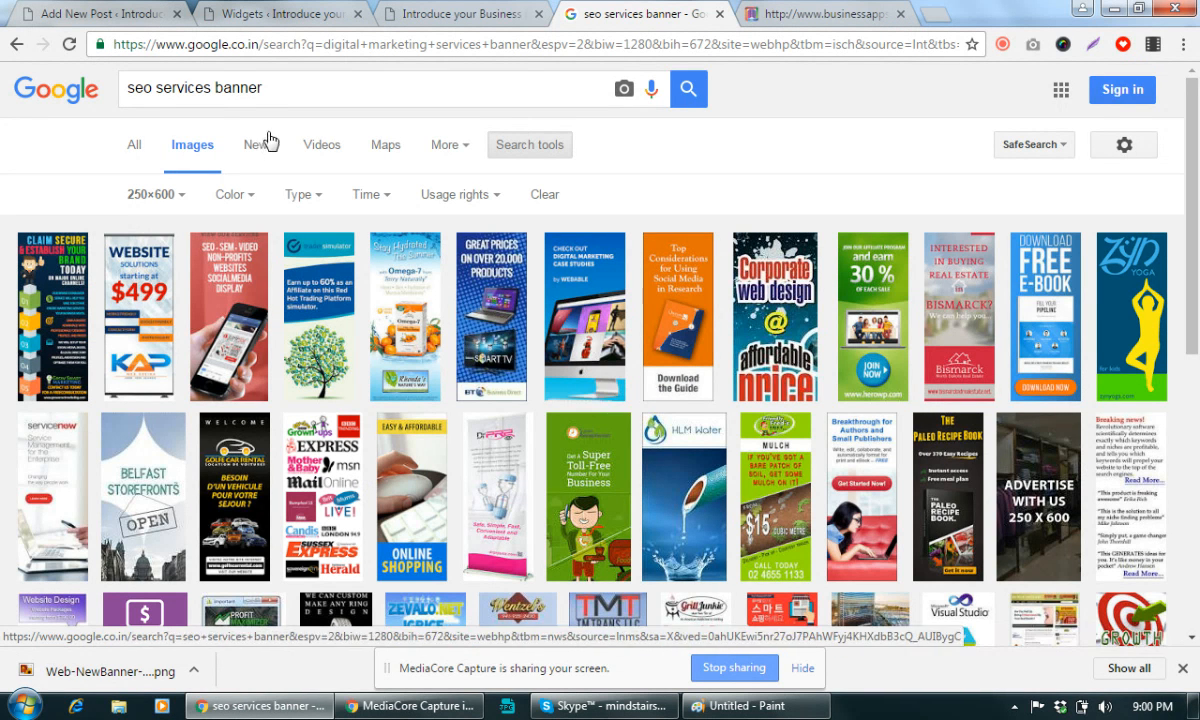
{"action": "left_click_drag", "start_coordinate": [214, 87], "coordinate": [126, 87]}
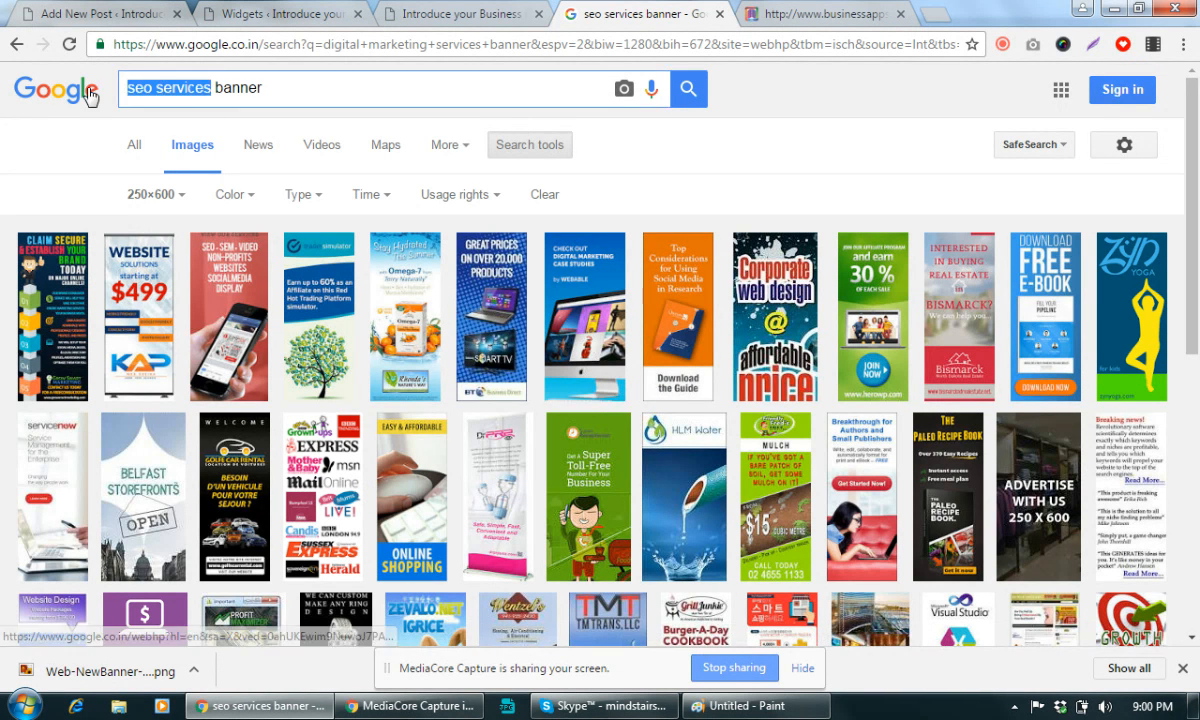
{"action": "type", "text": "apps"}
{"action": "type", "text": " development s"}
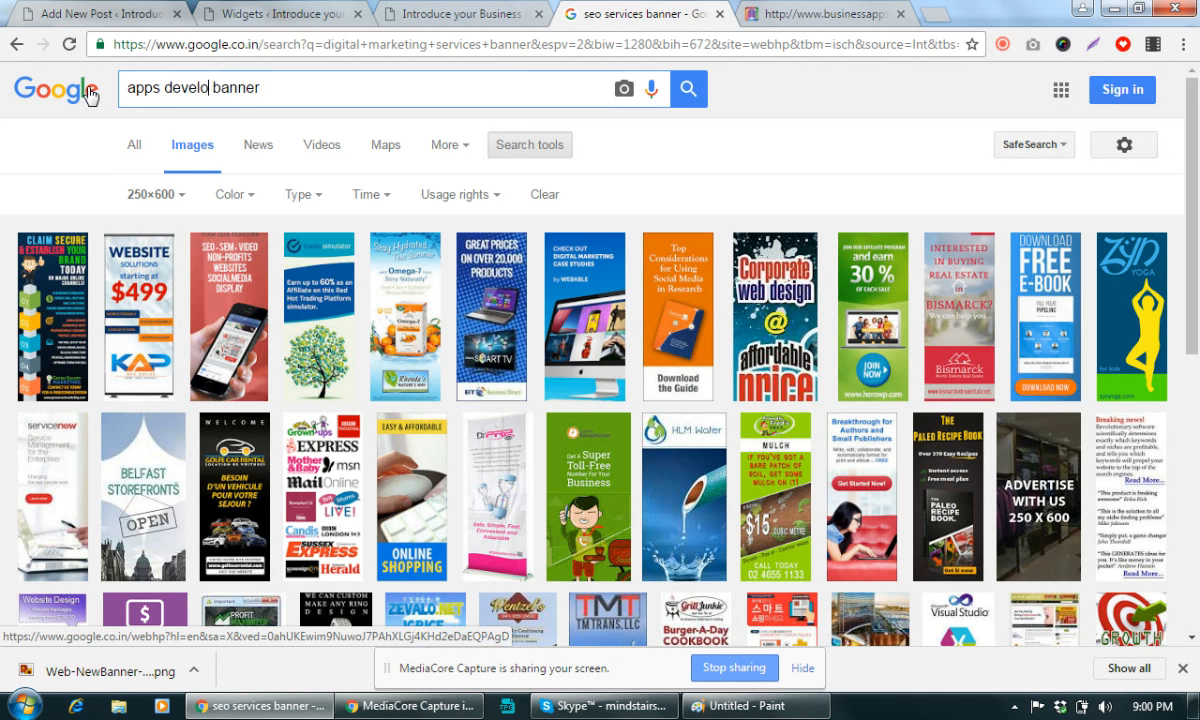
{"action": "type", "text": "ervices"}
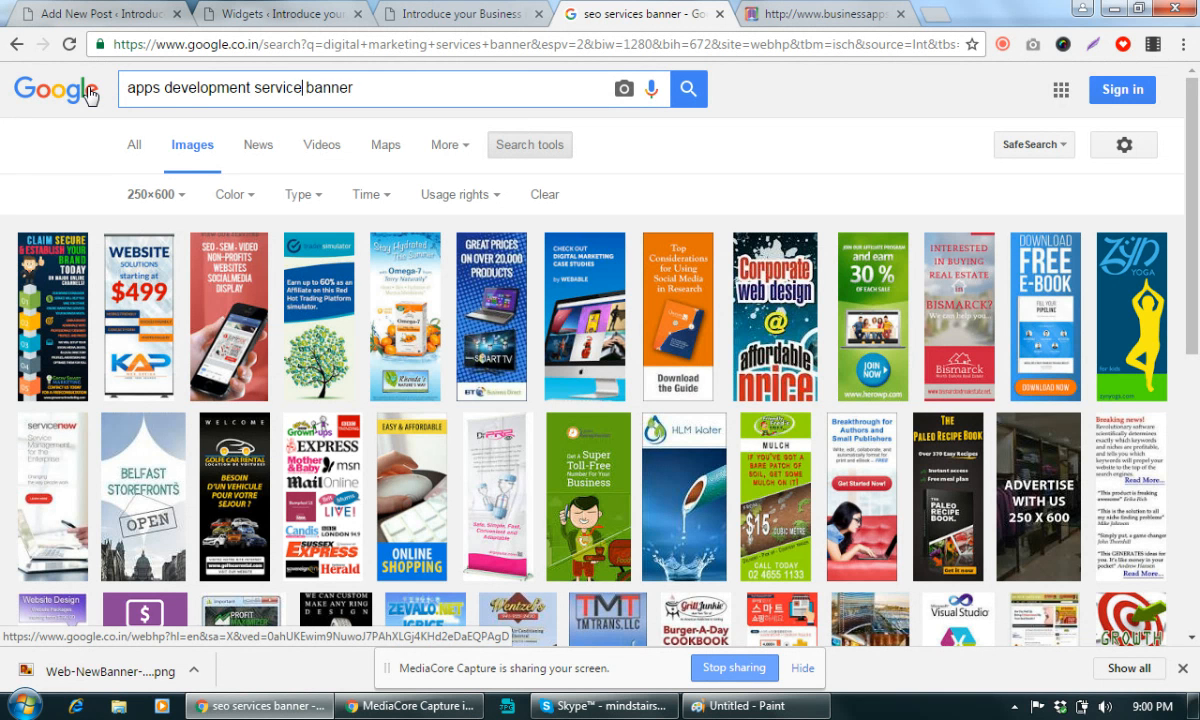
{"action": "key", "text": "Return"}
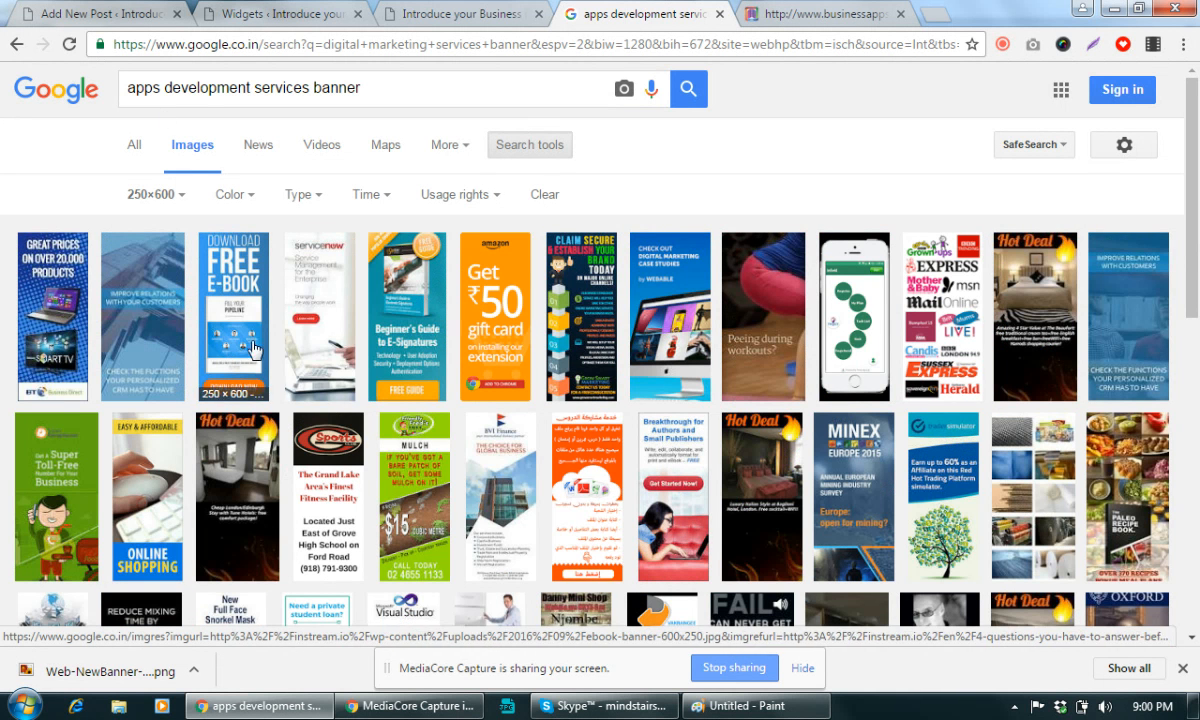
Look through the banner results, open the ServiceNow vertical web banner at full size and copy its image address
{"action": "scroll", "coordinate": [505, 384], "scroll_direction": "down", "scroll_amount": 1}
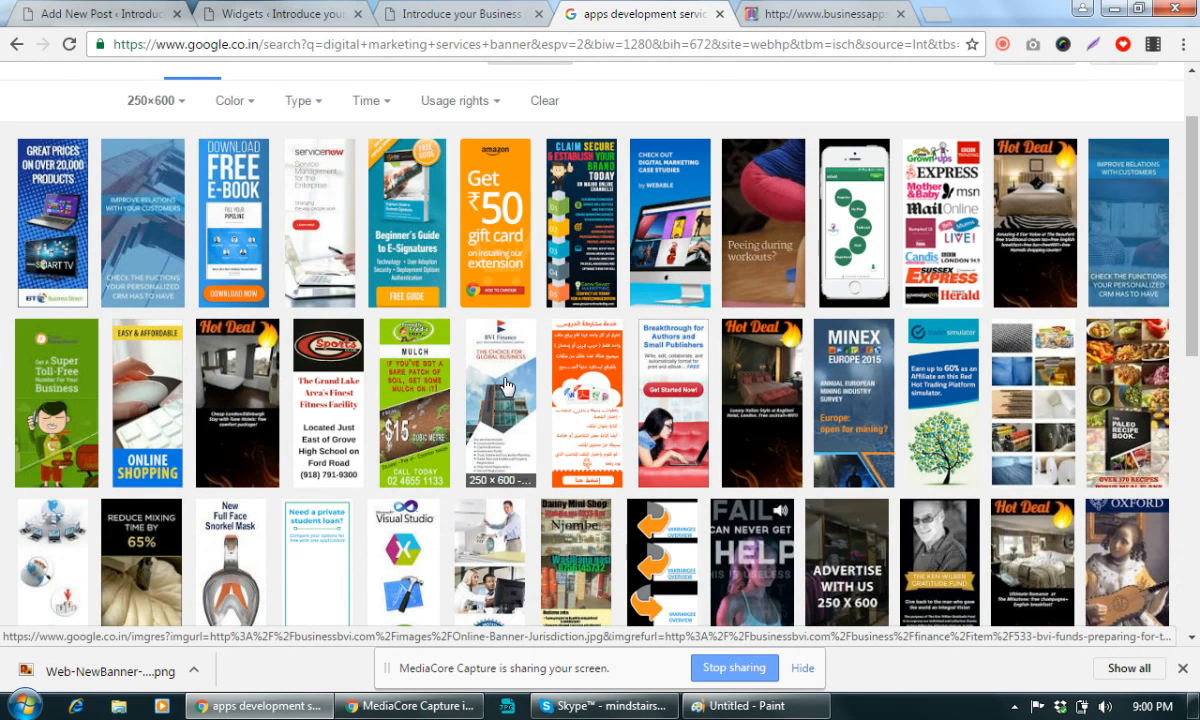
{"action": "scroll", "coordinate": [507, 386], "scroll_direction": "down", "scroll_amount": 4}
{"action": "scroll", "coordinate": [505, 384], "scroll_direction": "down", "scroll_amount": 3}
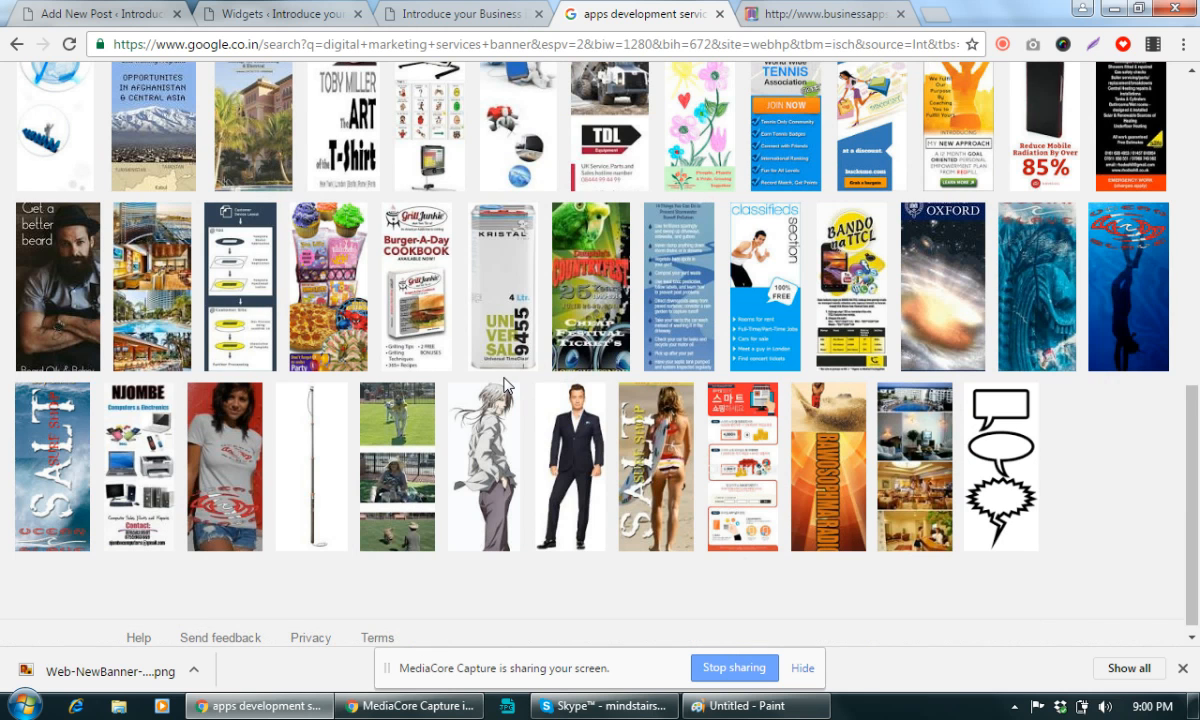
{"action": "scroll", "coordinate": [505, 385], "scroll_direction": "up", "scroll_amount": 8}
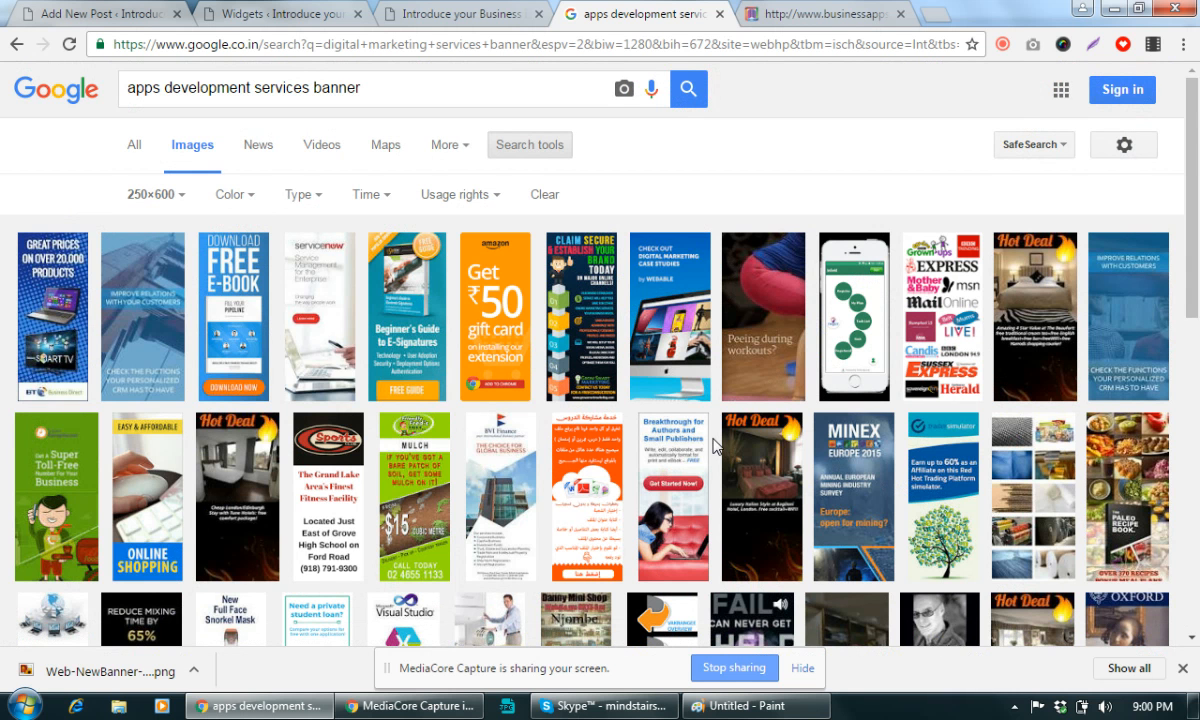
{"action": "right_click", "coordinate": [287, 270]}
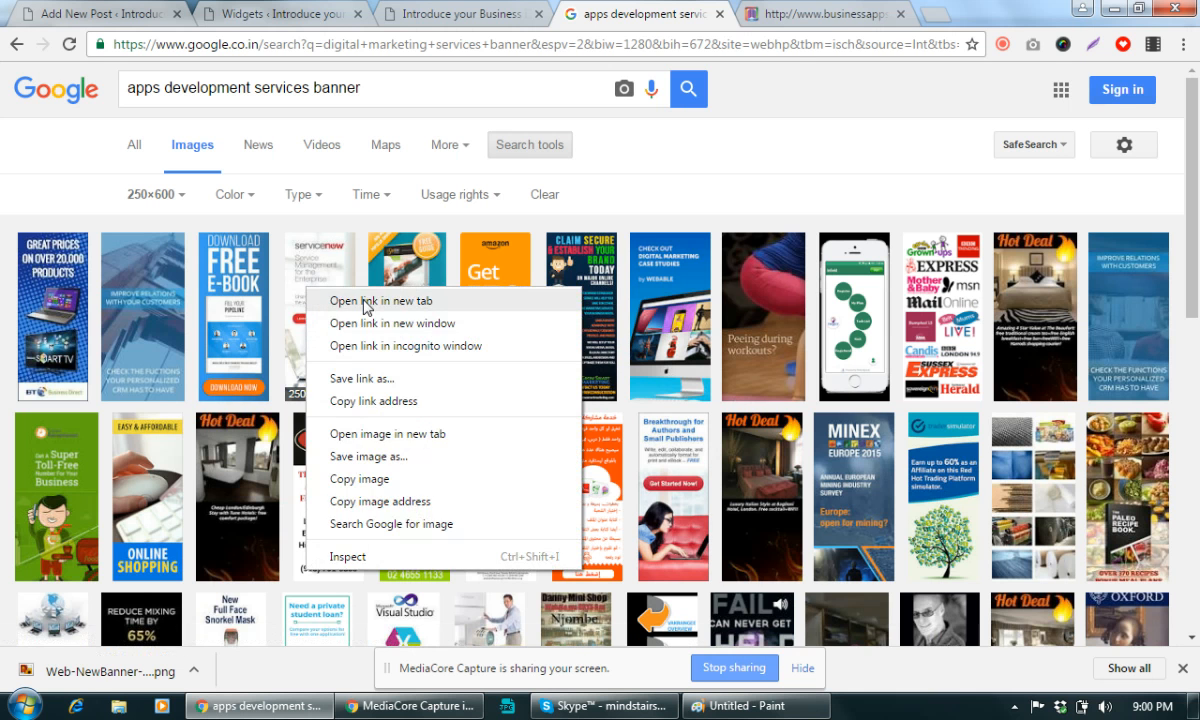
{"action": "left_click", "coordinate": [342, 282]}
{"action": "left_click", "coordinate": [758, 24]}
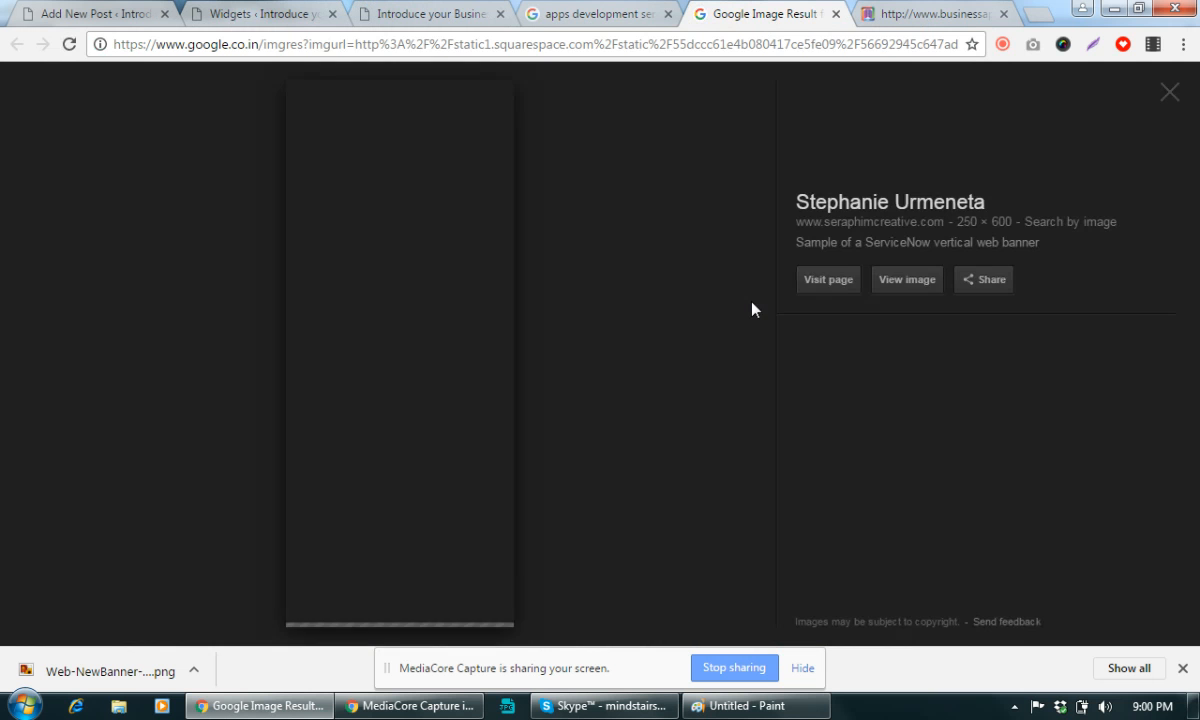
{"action": "left_click", "coordinate": [908, 281]}
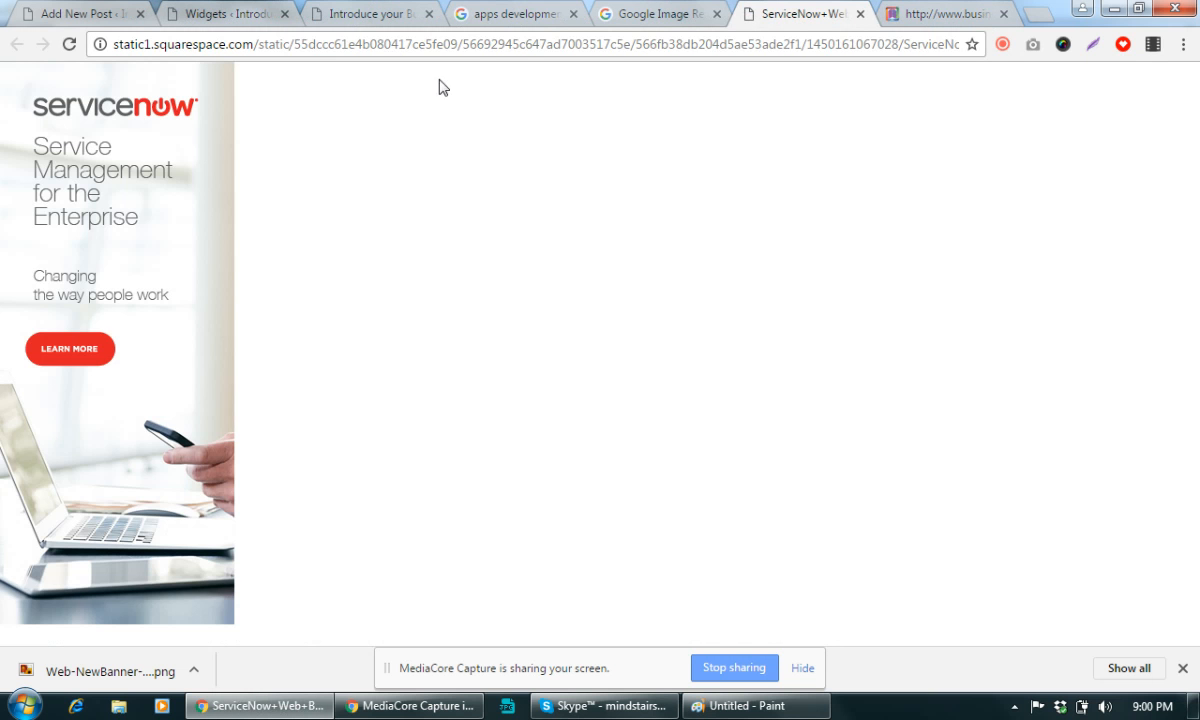
{"action": "left_click", "coordinate": [368, 44]}
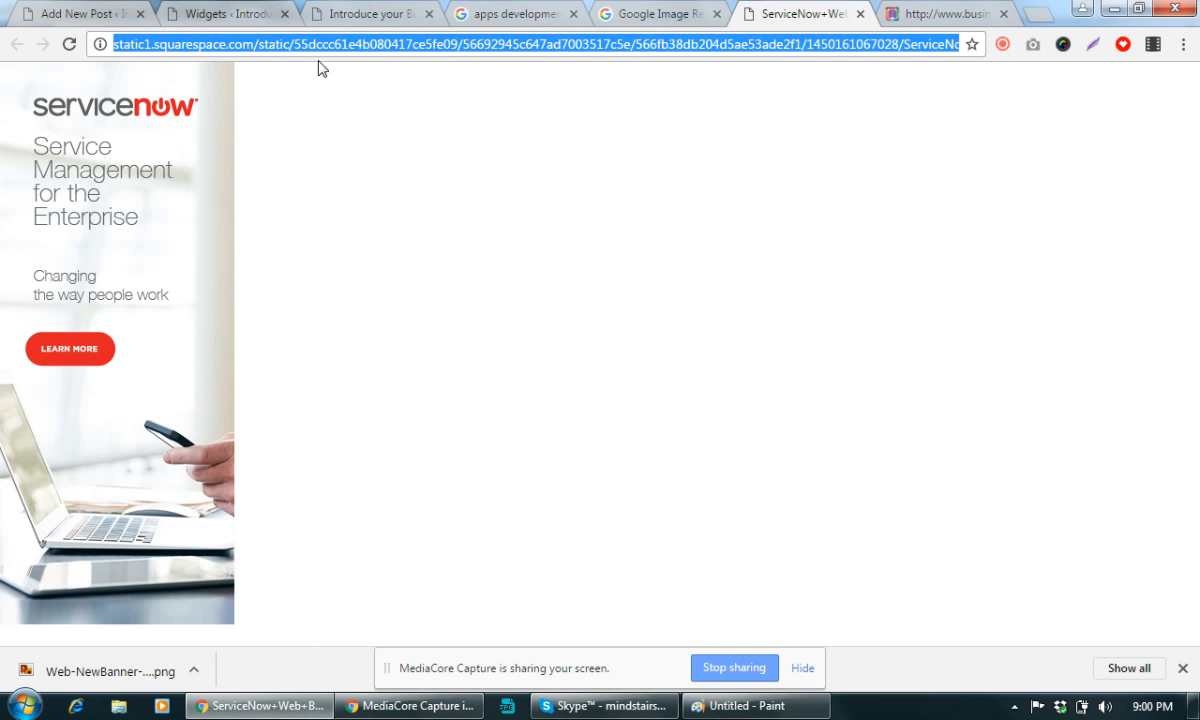
Replace the image source in the sidebar Text widget's second banner code with the copied ServiceNow banner address and save the widget
{"action": "left_click", "coordinate": [78, 14]}
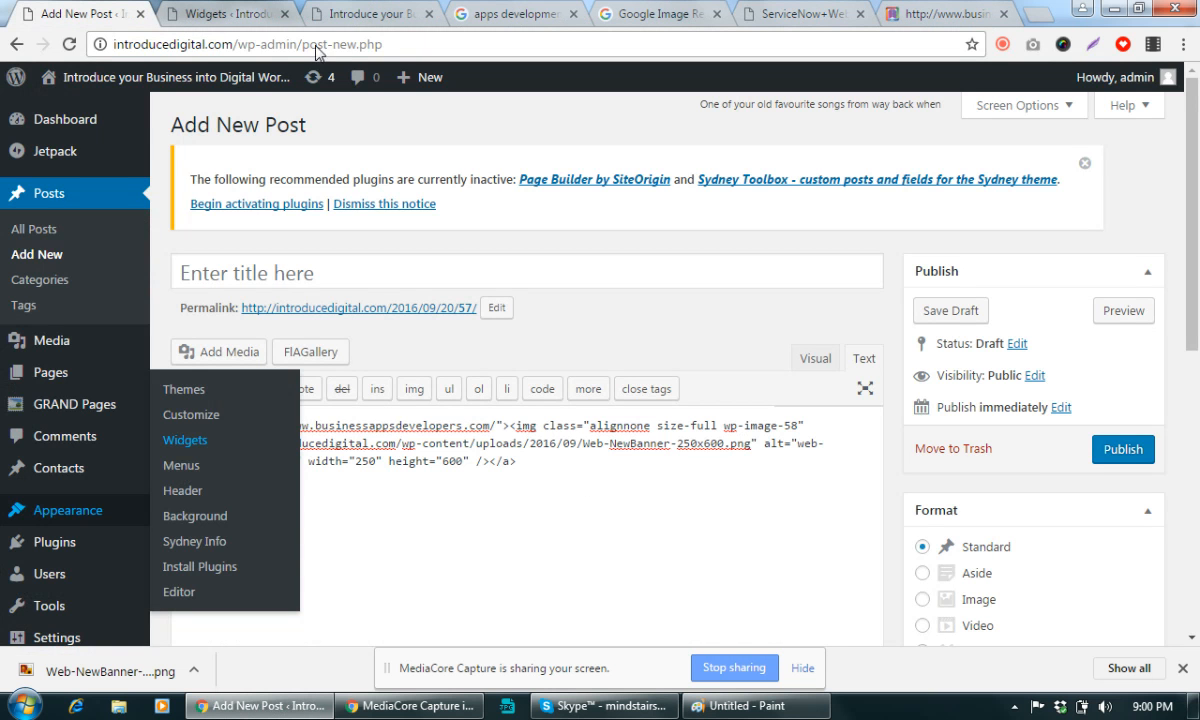
{"action": "left_click", "coordinate": [224, 14]}
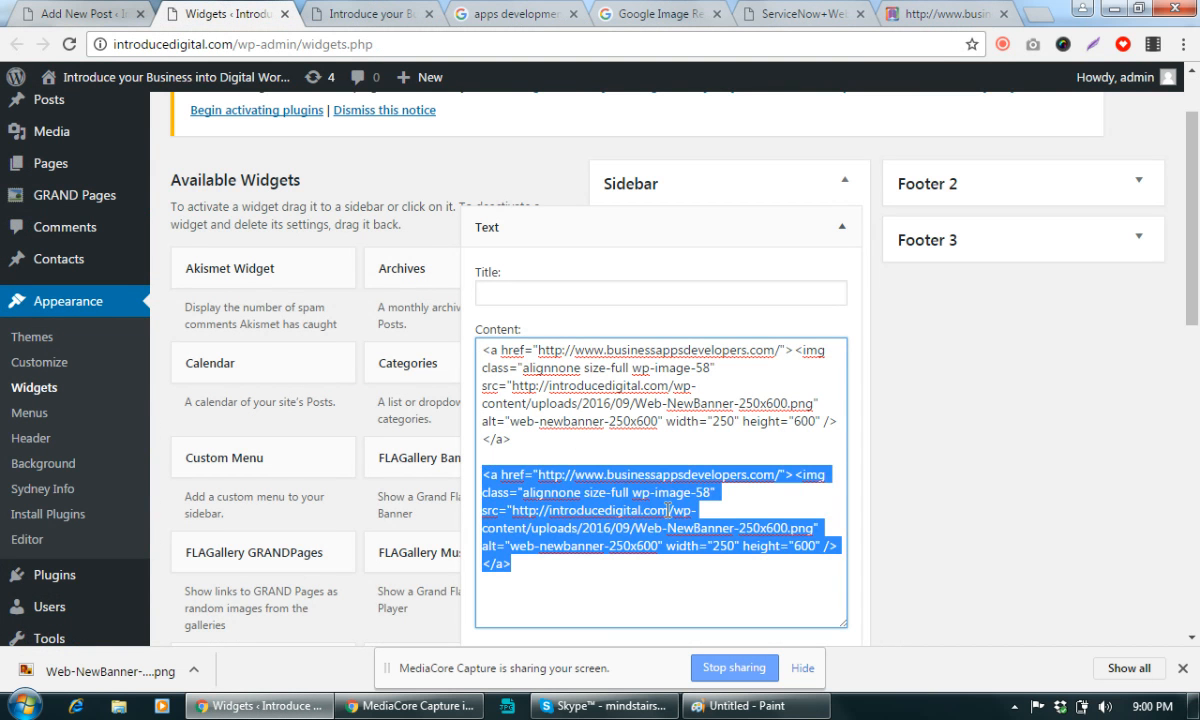
{"action": "left_click", "coordinate": [622, 478]}
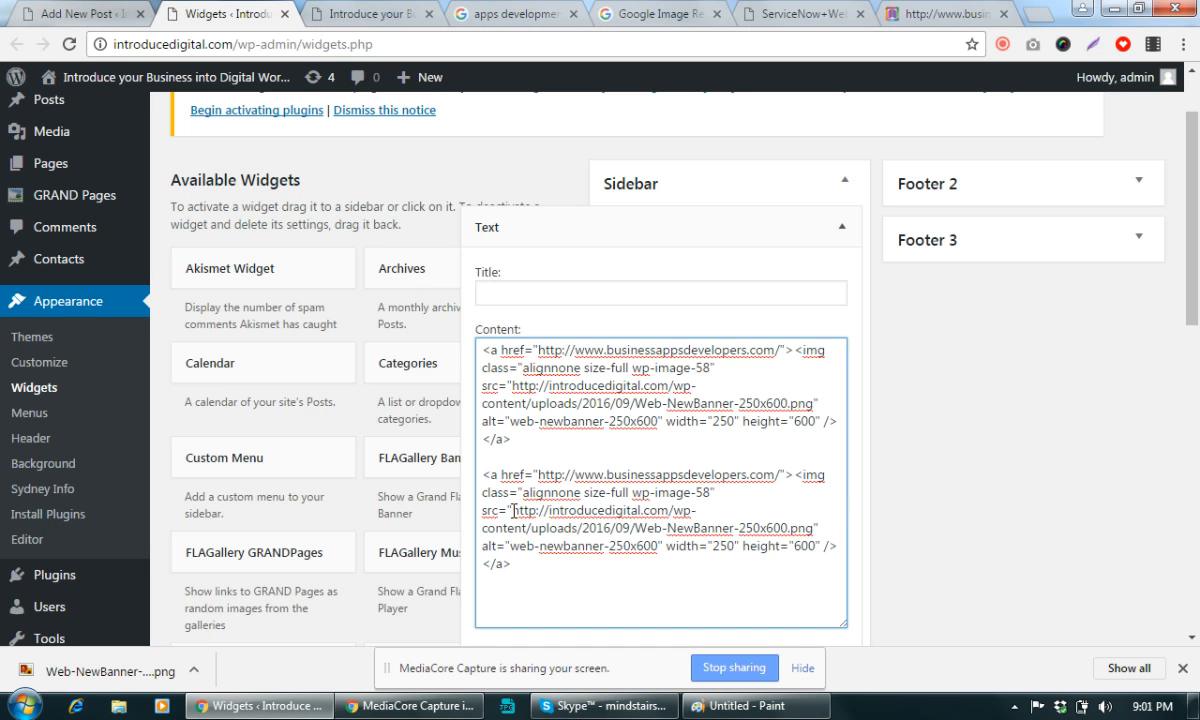
{"action": "left_click_drag", "start_coordinate": [514, 511], "coordinate": [813, 531]}
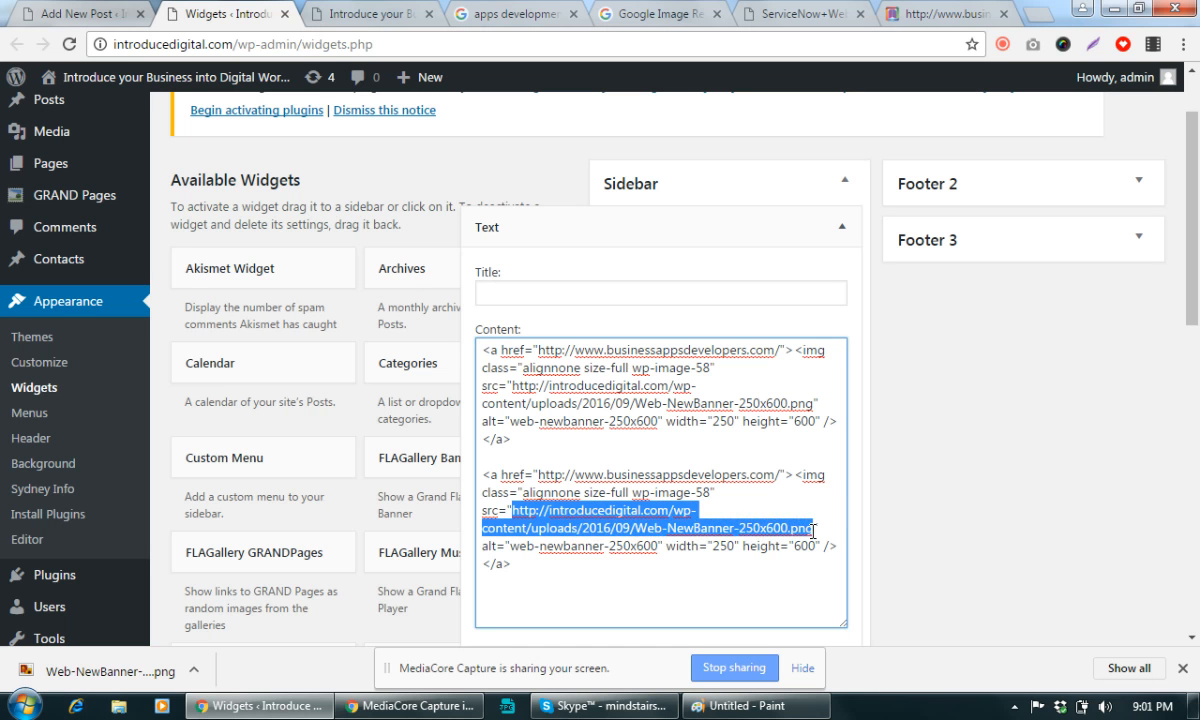
{"action": "key", "text": "ctrl+v"}
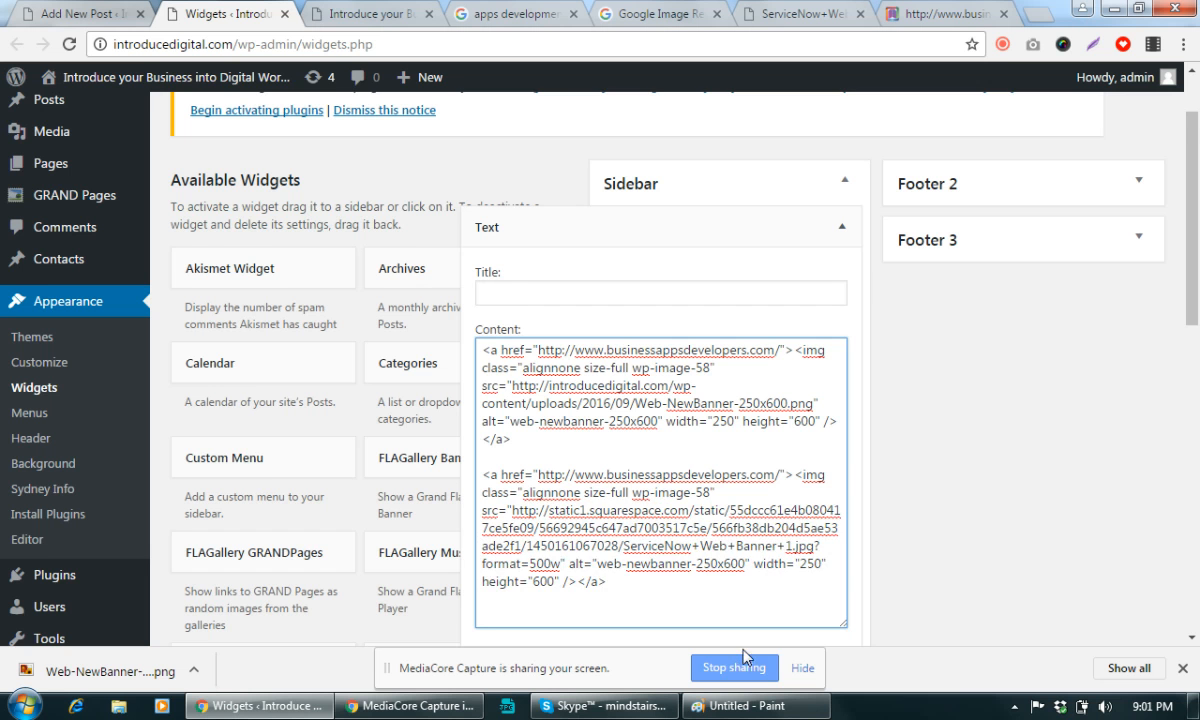
{"action": "scroll", "coordinate": [840, 550], "scroll_direction": "down", "scroll_amount": 5}
{"action": "left_click", "coordinate": [830, 222]}
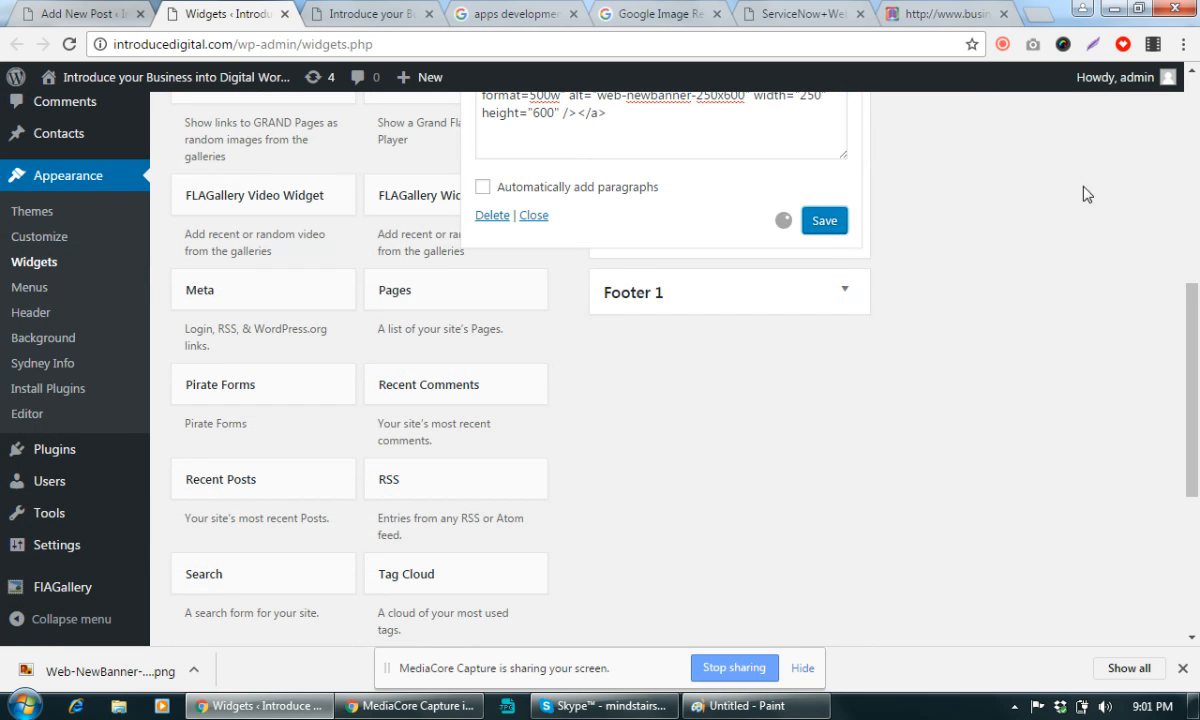
Reload the introducedigital.com homepage and examine the two banners stacked in its sidebar
{"action": "left_click", "coordinate": [368, 12]}
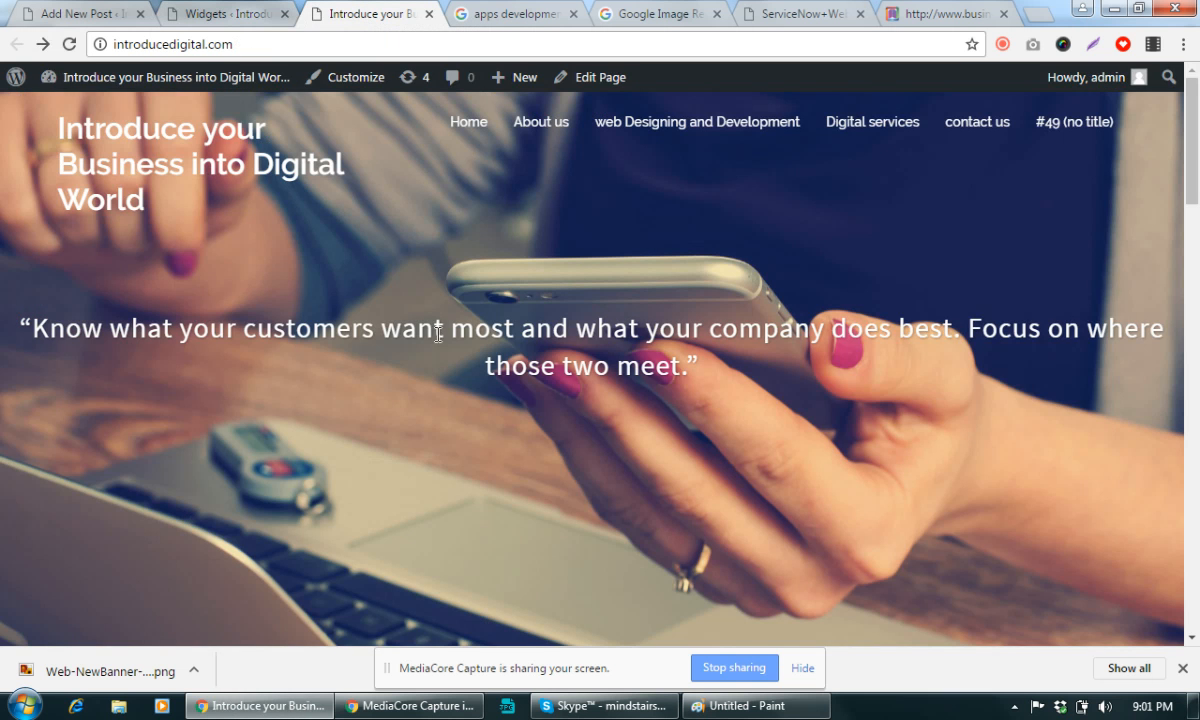
{"action": "left_click", "coordinate": [69, 44]}
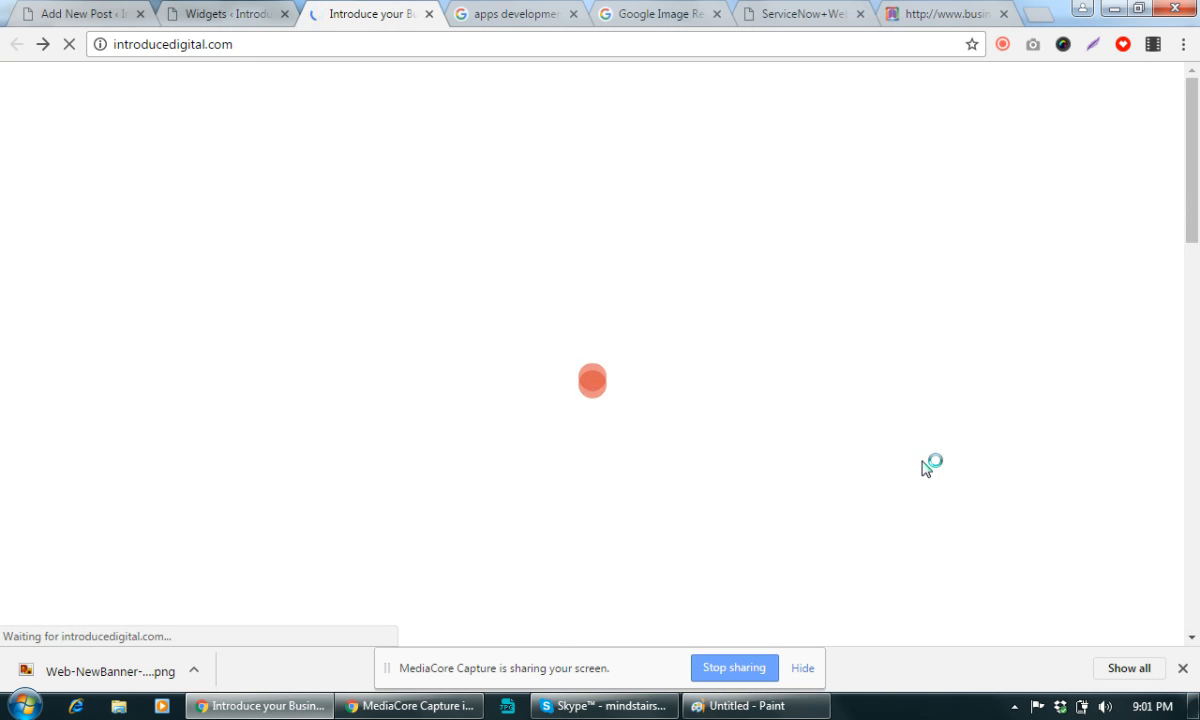
{"action": "scroll", "coordinate": [921, 469], "scroll_direction": "down", "scroll_amount": 15}
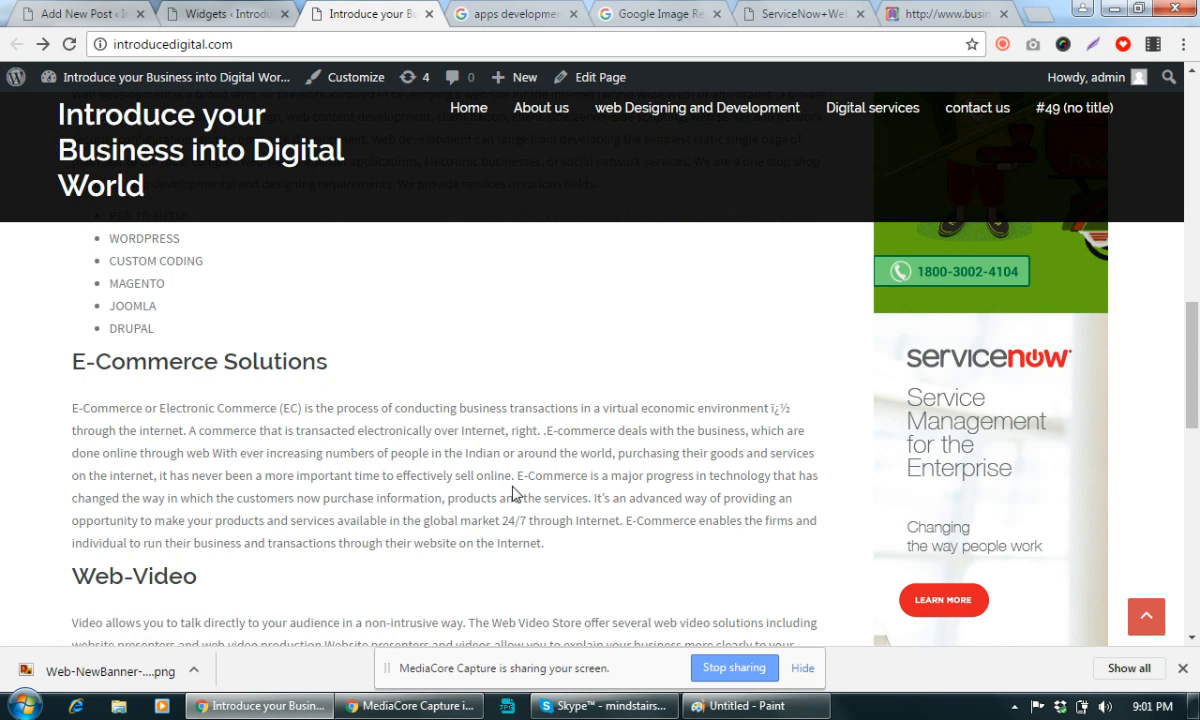
{"action": "scroll", "coordinate": [513, 494], "scroll_direction": "down", "scroll_amount": 8}
{"action": "scroll", "coordinate": [511, 496], "scroll_direction": "down", "scroll_amount": 3}
{"action": "scroll", "coordinate": [512, 496], "scroll_direction": "up", "scroll_amount": 11}
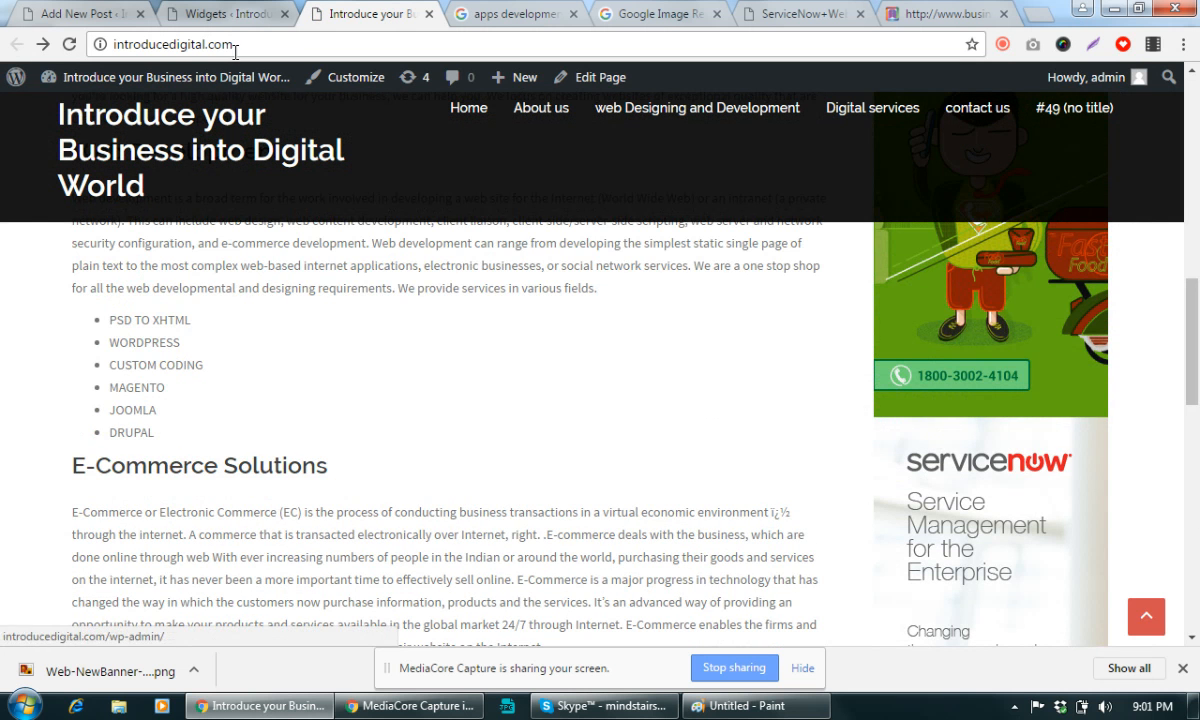
Insert five <br> tags between the two banner codes in the sidebar Text widget, save the widget and collapse it
{"action": "left_click", "coordinate": [225, 14]}
{"action": "scroll", "coordinate": [710, 250], "scroll_direction": "up", "scroll_amount": 4}
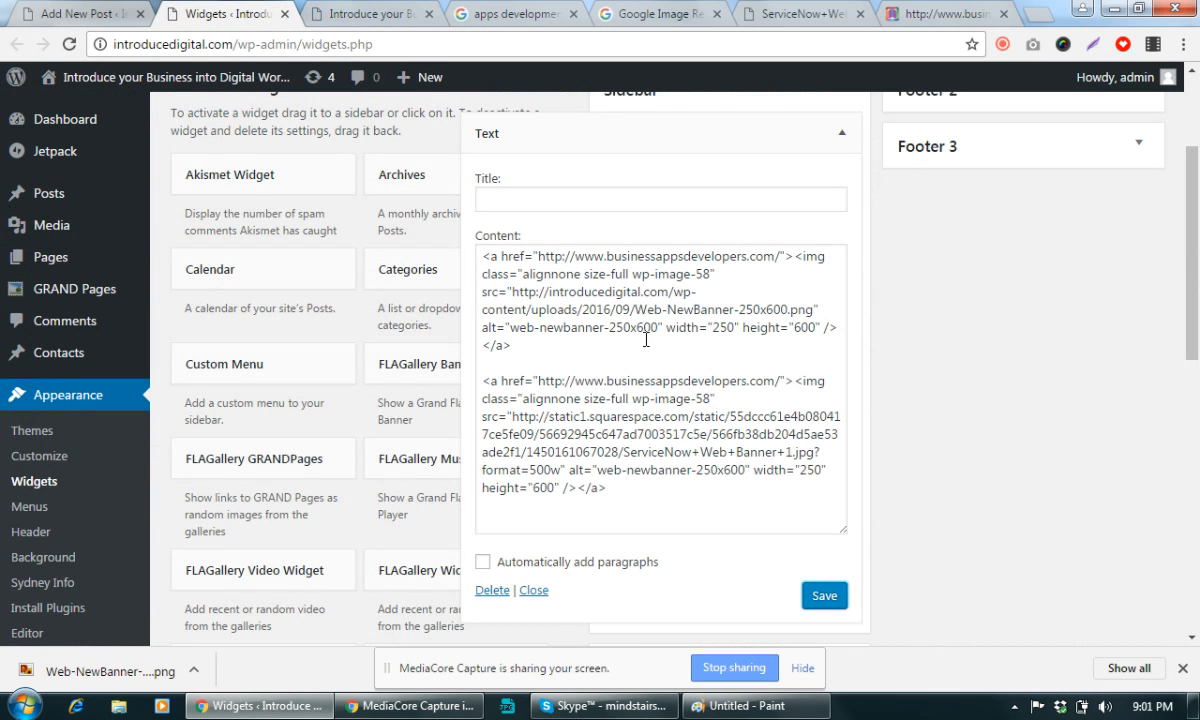
{"action": "left_click", "coordinate": [505, 372]}
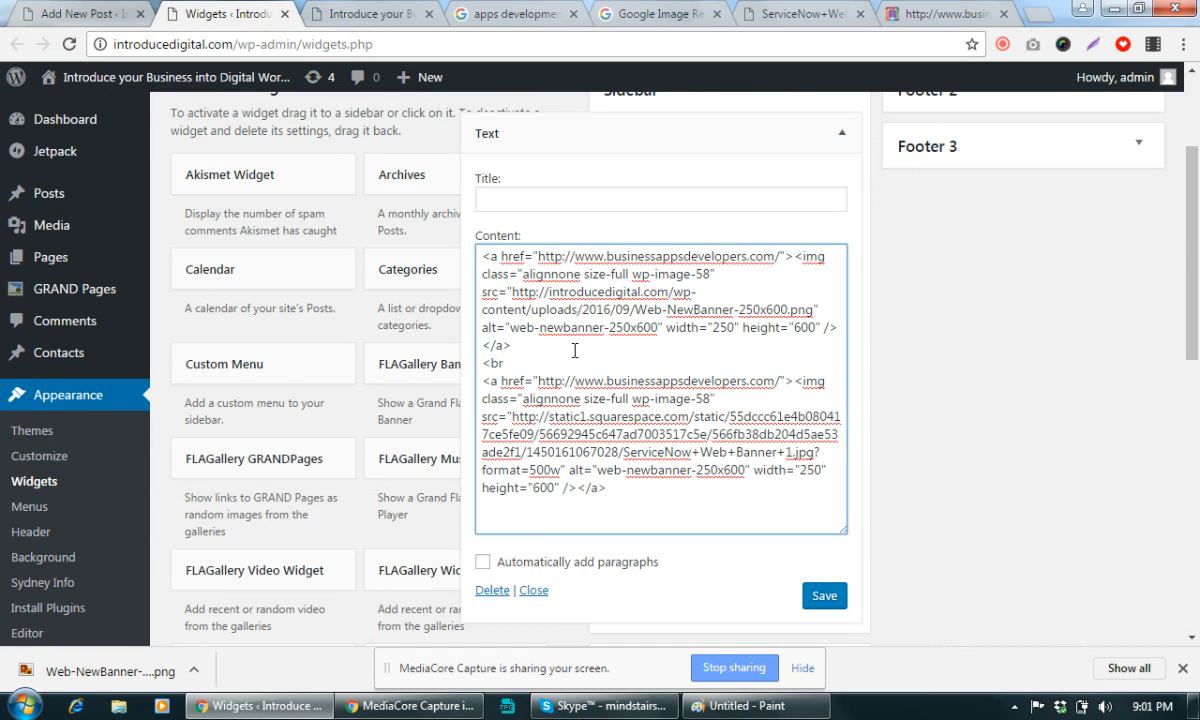
{"action": "left_click_drag", "start_coordinate": [512, 356], "coordinate": [490, 362]}
{"action": "left_click", "coordinate": [550, 359]}
{"action": "type", "text": "<br> <br> <br> <br>"}
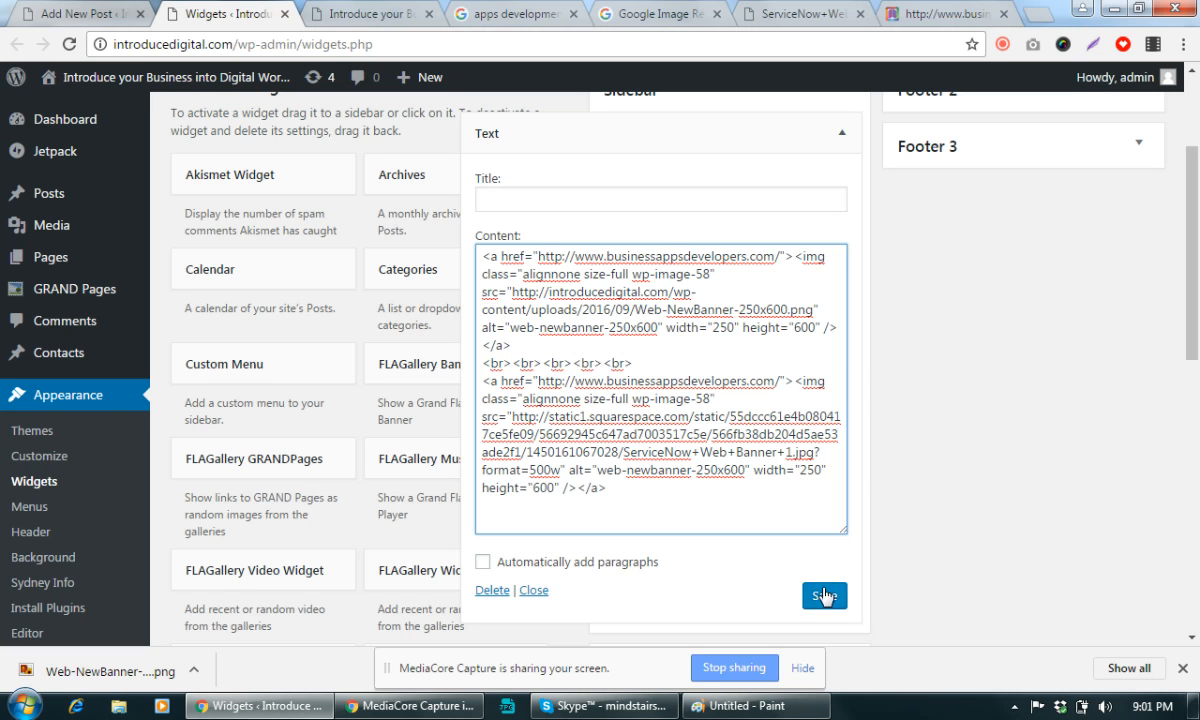
{"action": "left_click", "coordinate": [824, 595]}
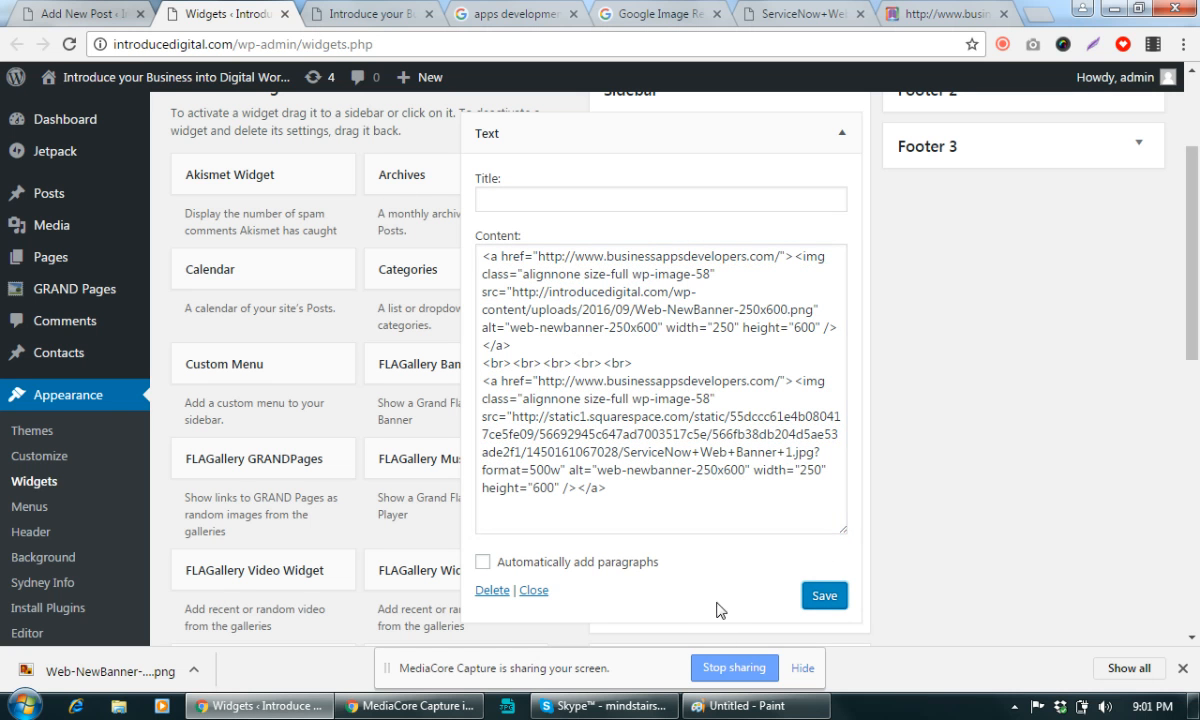
{"action": "left_click", "coordinate": [820, 599]}
{"action": "left_click", "coordinate": [841, 136]}
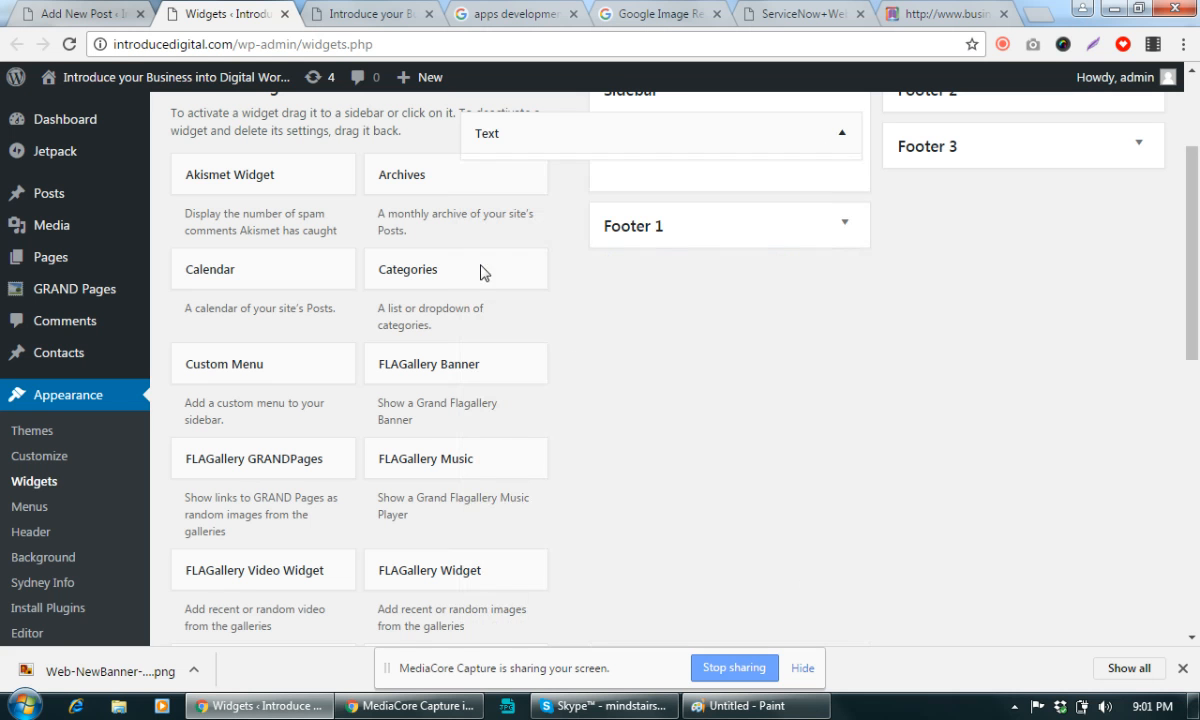
Open the Menus page and add Sample Page from the full page list to the Digital World menu
{"action": "left_click", "coordinate": [36, 505]}
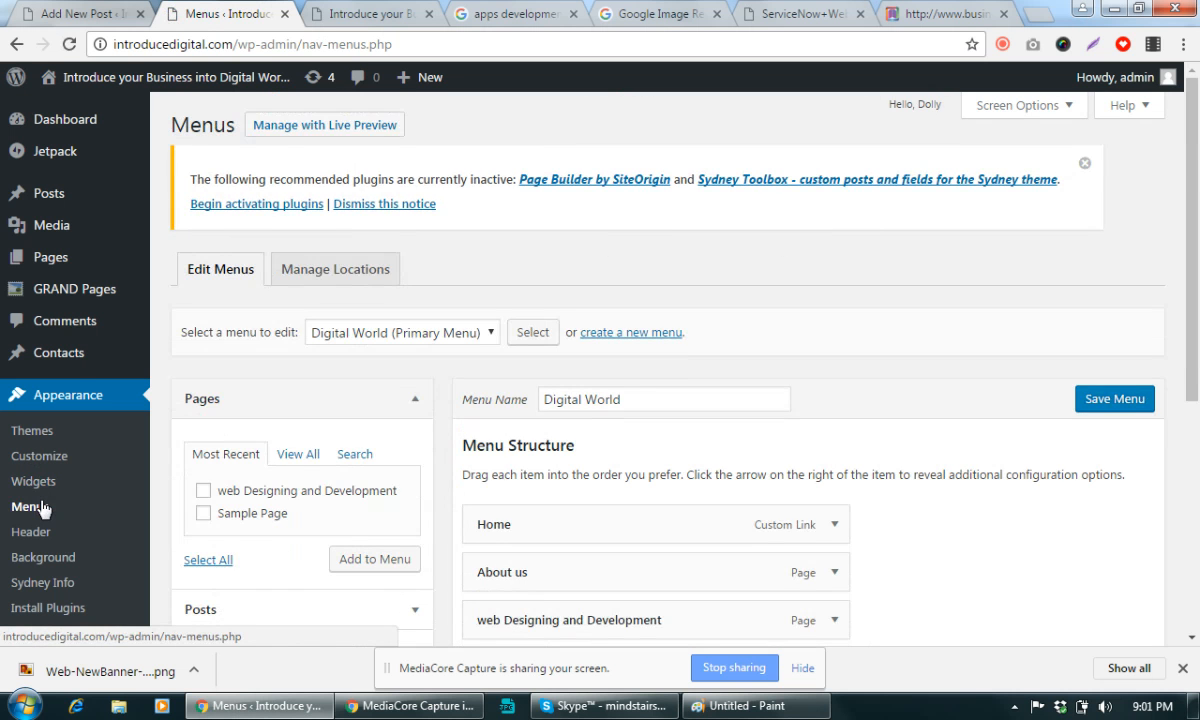
{"action": "scroll", "coordinate": [42, 508], "scroll_direction": "down", "scroll_amount": 2}
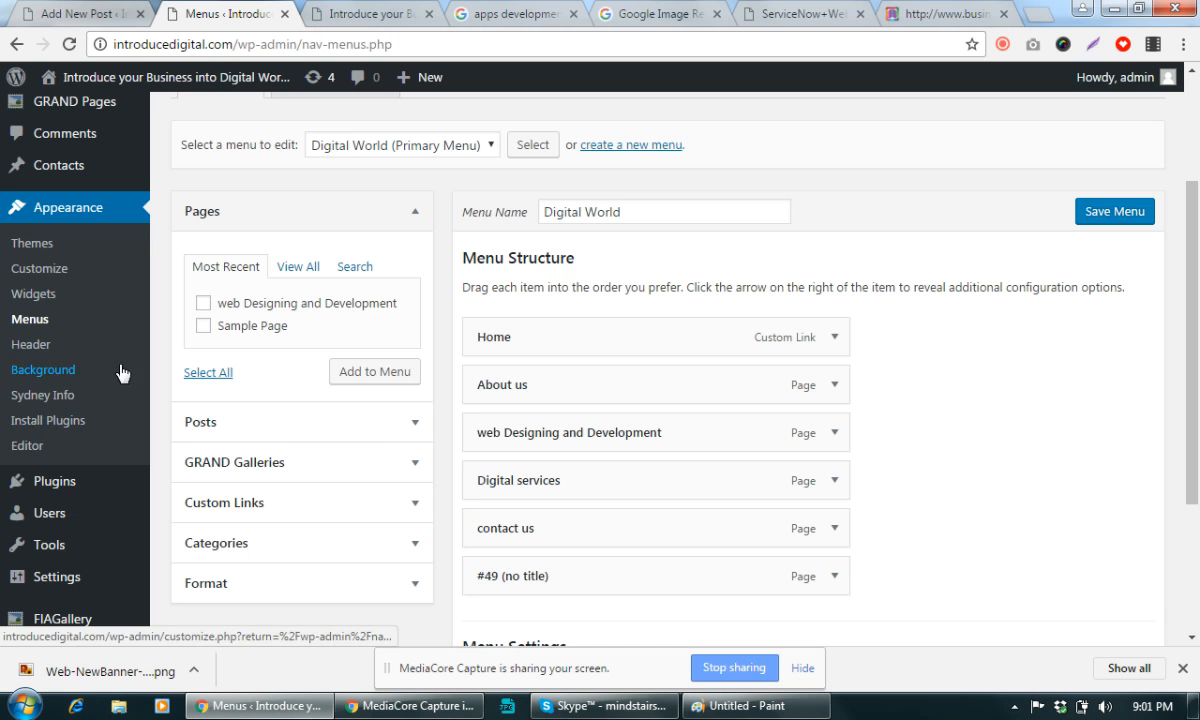
{"action": "scroll", "coordinate": [783, 401], "scroll_direction": "down", "scroll_amount": 1}
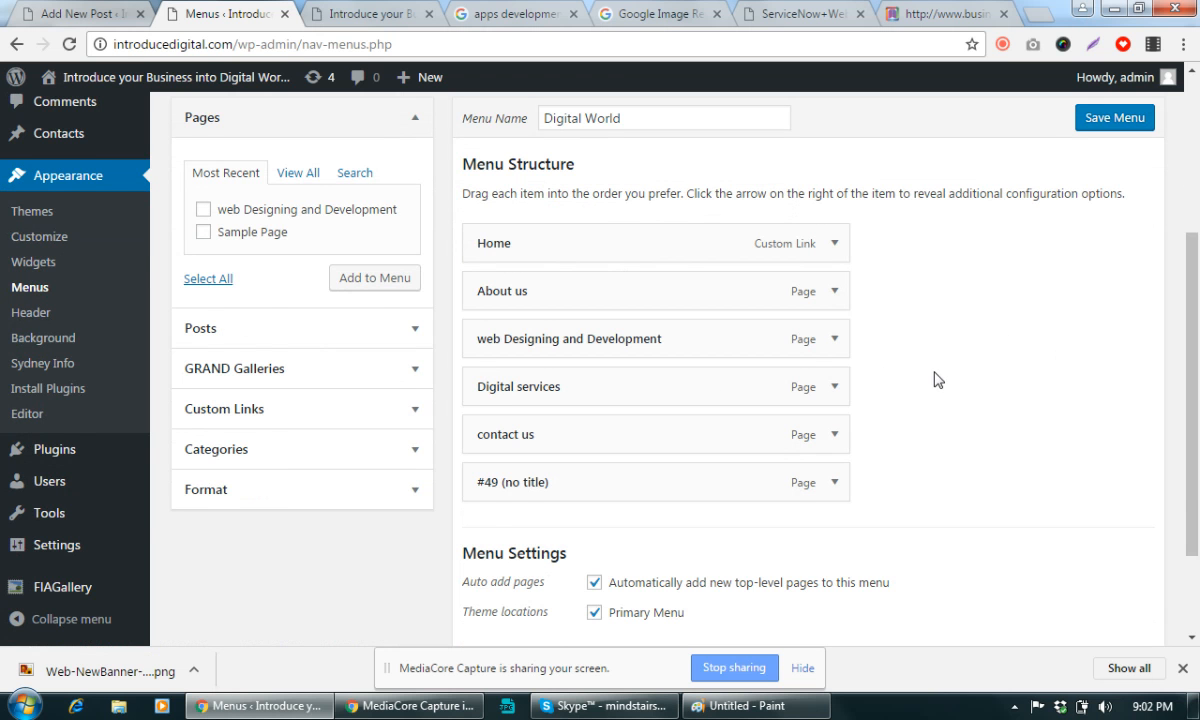
{"action": "scroll", "coordinate": [935, 380], "scroll_direction": "up", "scroll_amount": 1}
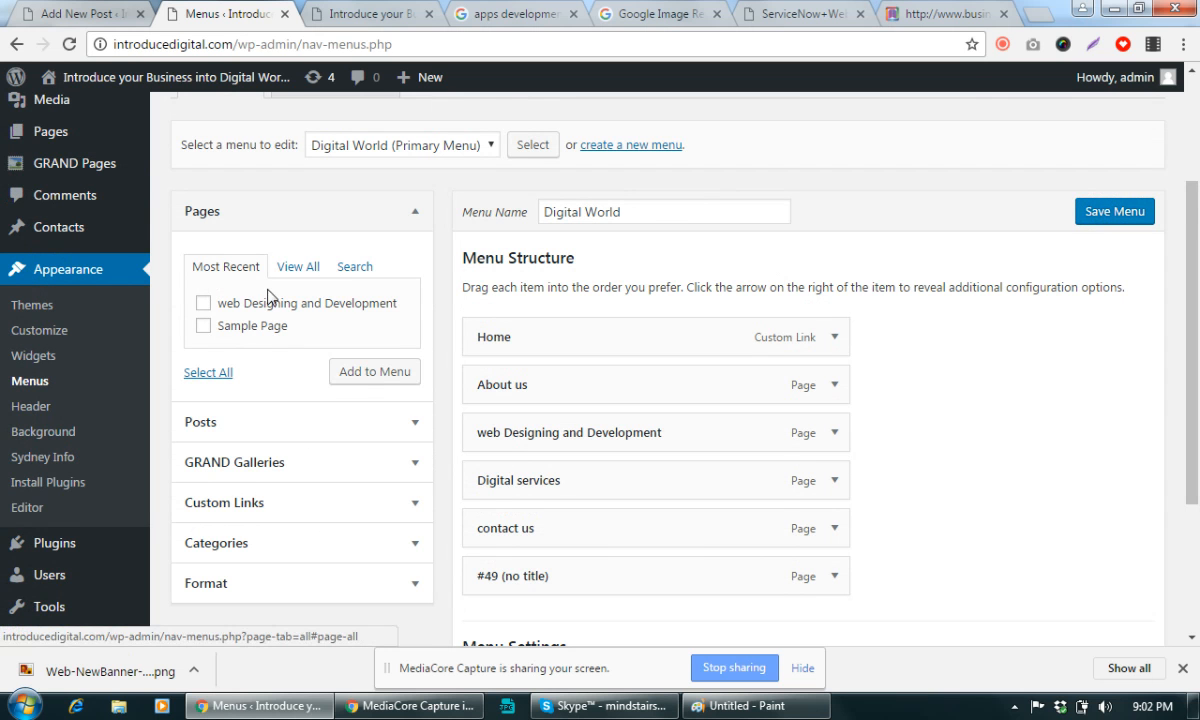
{"action": "left_click", "coordinate": [296, 267]}
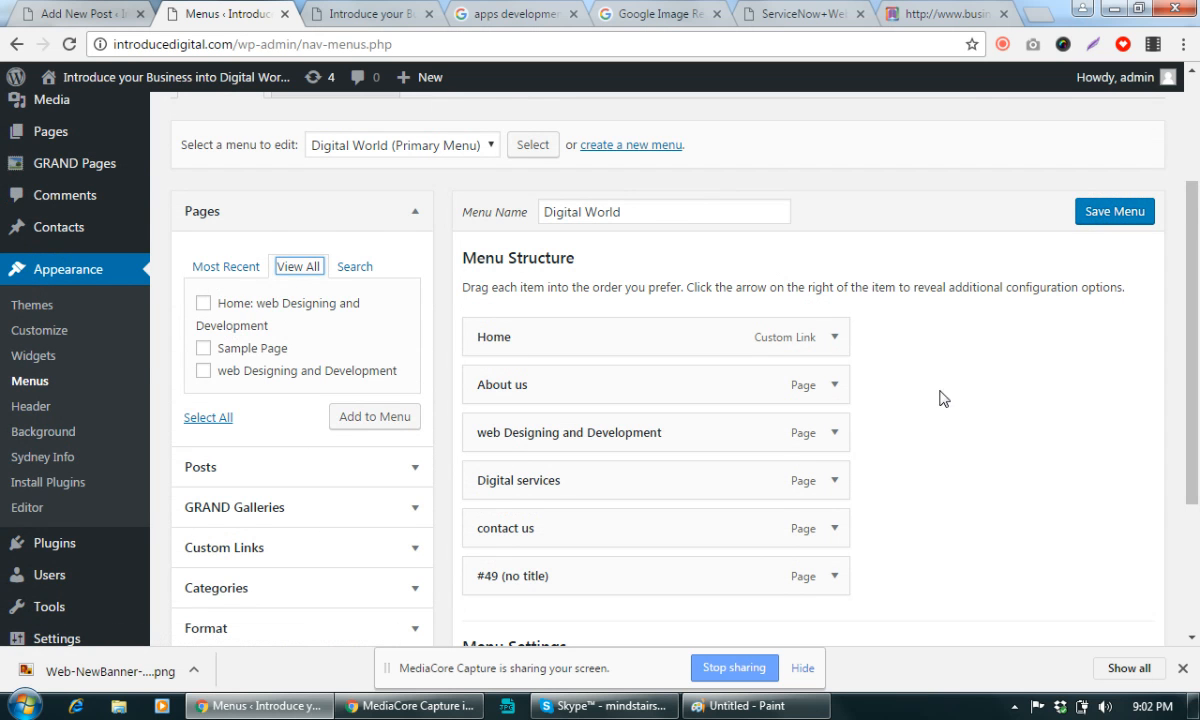
{"action": "left_click", "coordinate": [200, 346]}
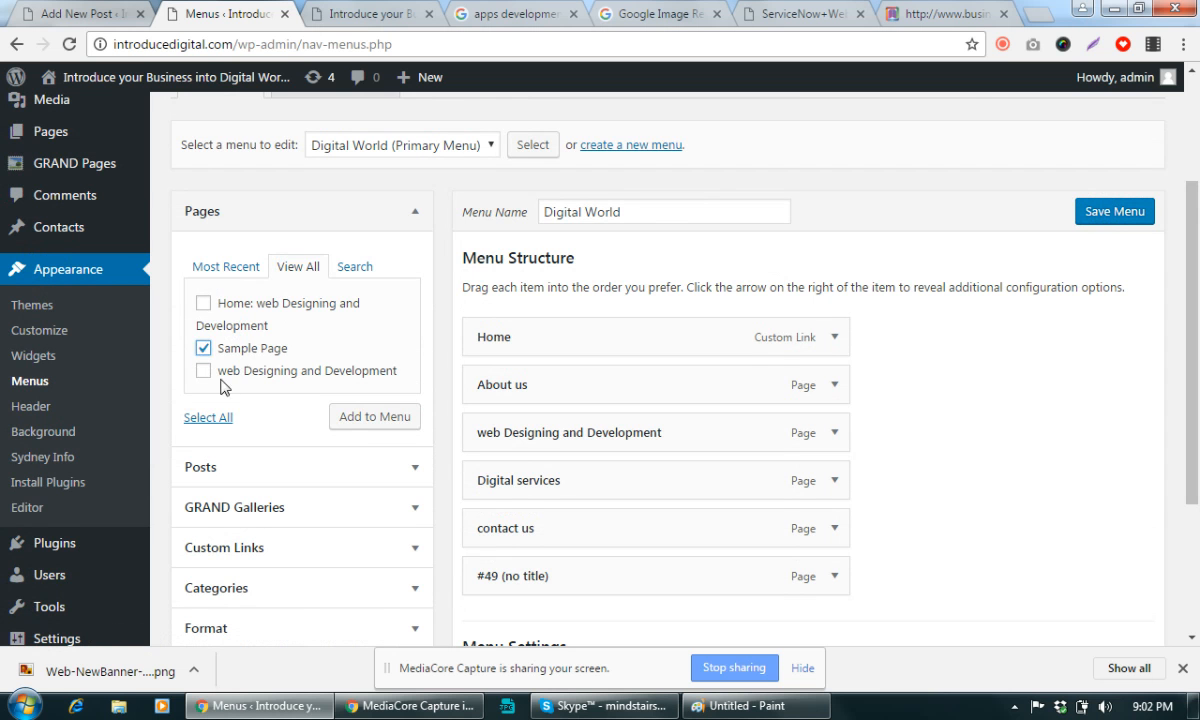
{"action": "left_click", "coordinate": [362, 416]}
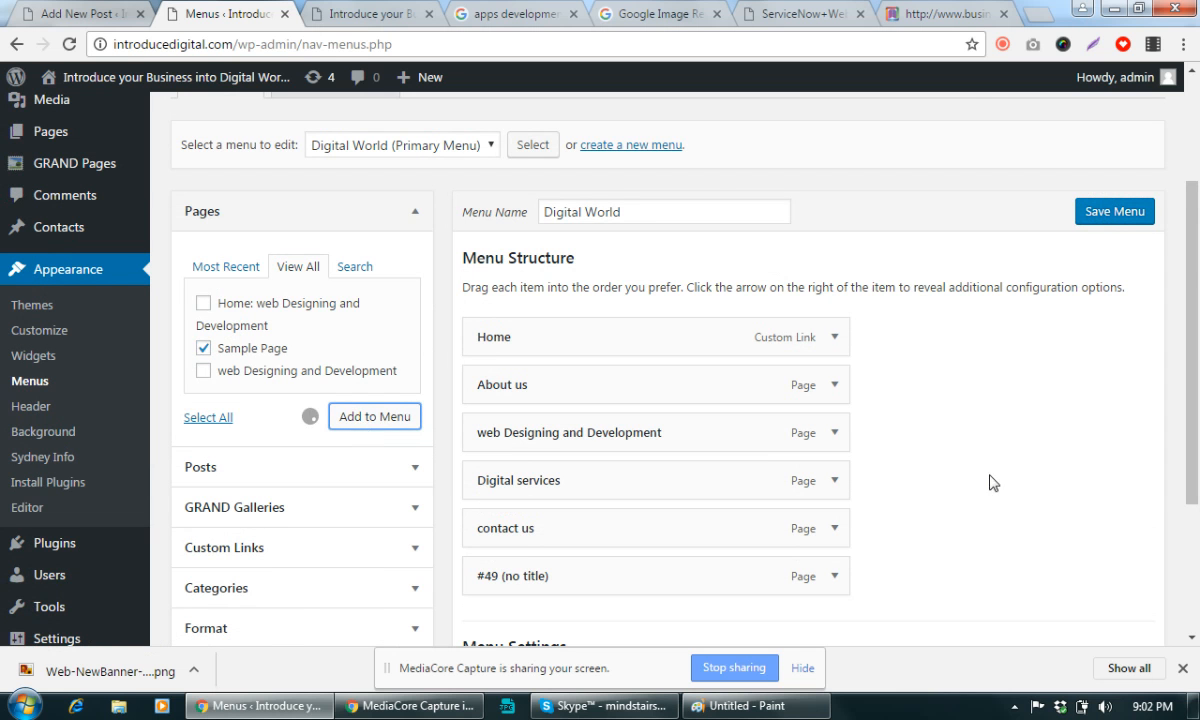
{"action": "scroll", "coordinate": [676, 527], "scroll_direction": "down", "scroll_amount": 2}
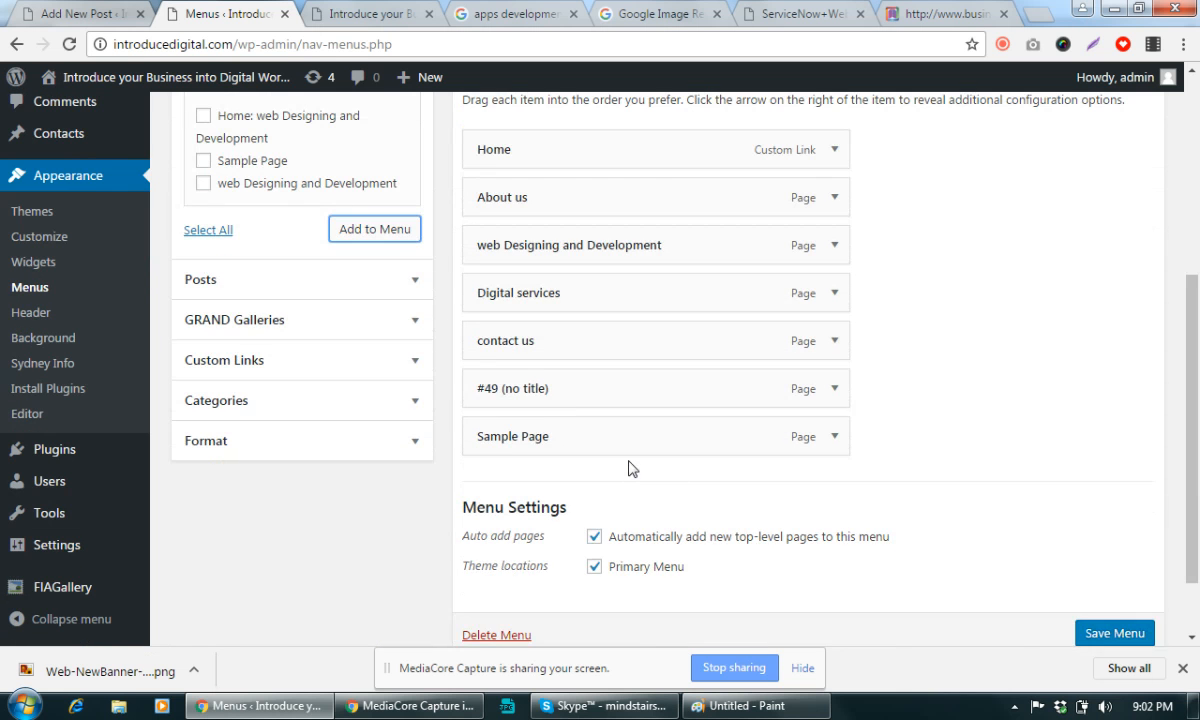
Nest Sample Page as a sub item under #49 (no title) in the Digital World menu and save the menu
{"action": "left_click", "coordinate": [378, 14]}
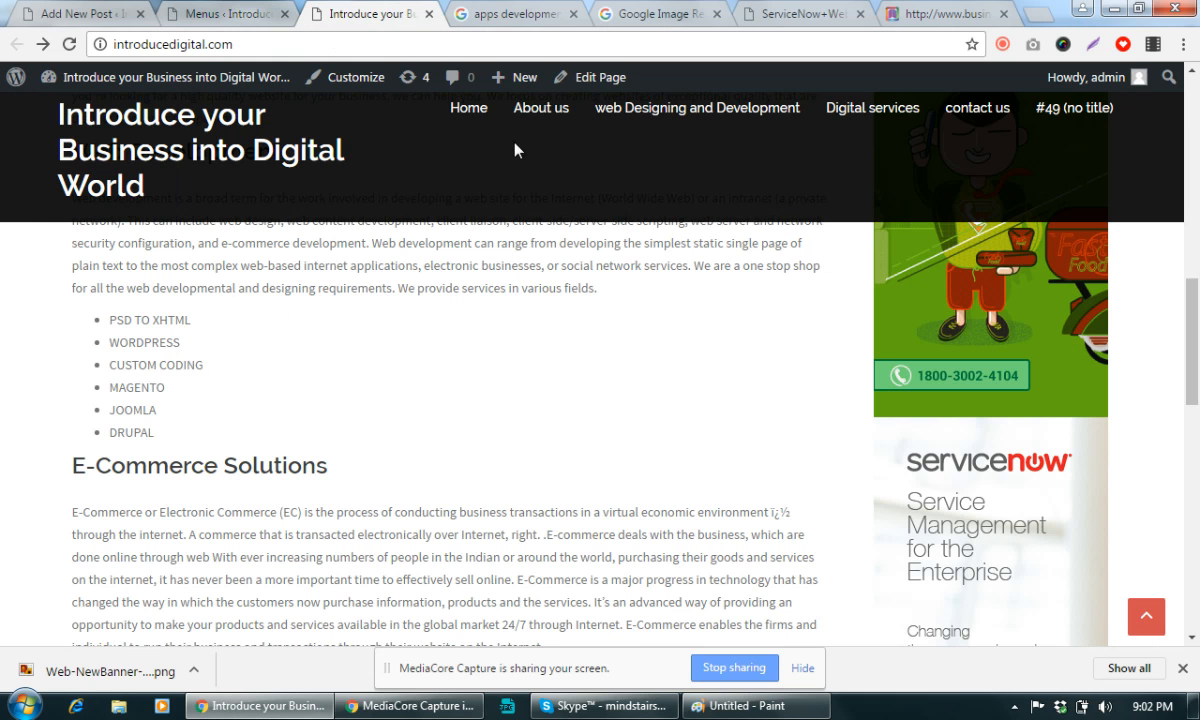
{"action": "left_click", "coordinate": [200, 12]}
{"action": "left_click_drag", "start_coordinate": [596, 448], "coordinate": [637, 448]}
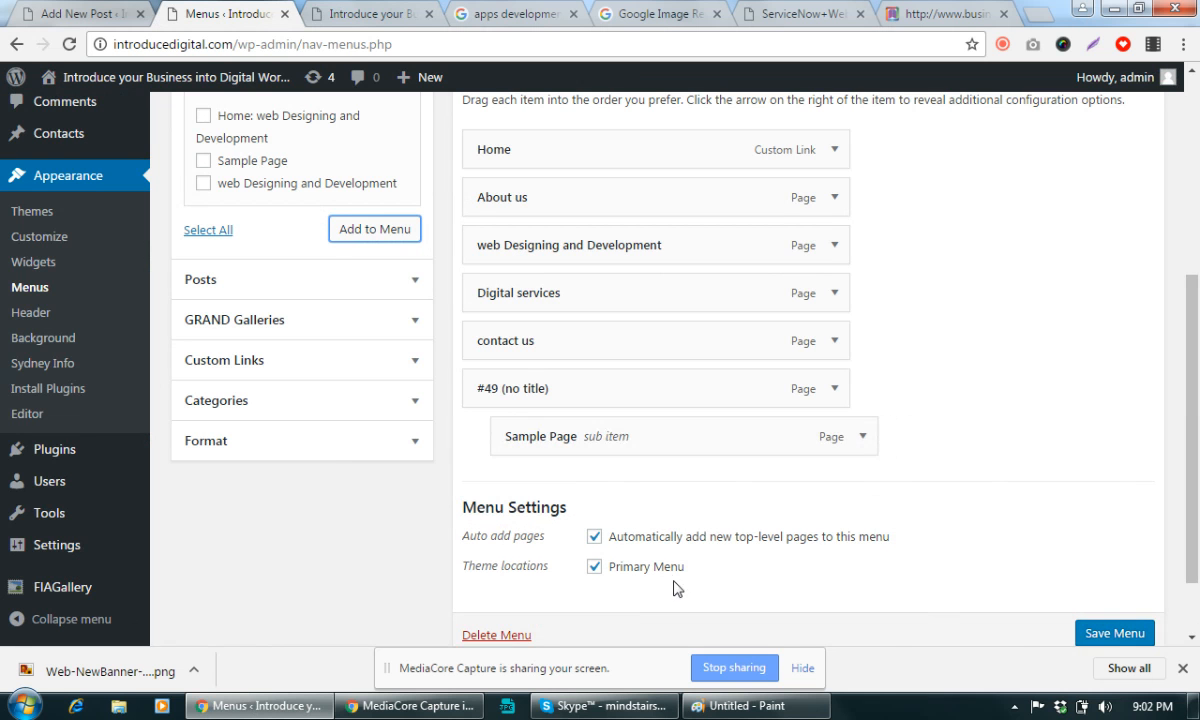
{"action": "left_click", "coordinate": [1104, 632]}
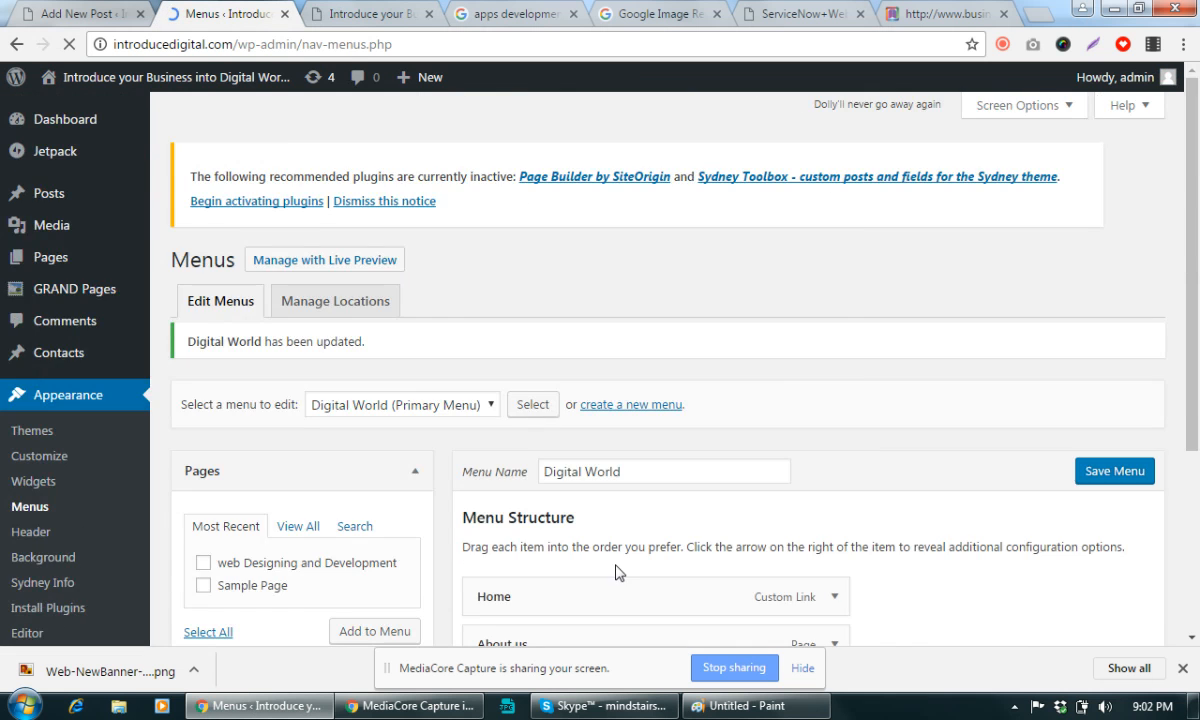
Turn off automatic adding of new top-level pages for the Digital World menu and save the menu
{"action": "scroll", "coordinate": [956, 428], "scroll_direction": "down", "scroll_amount": 5}
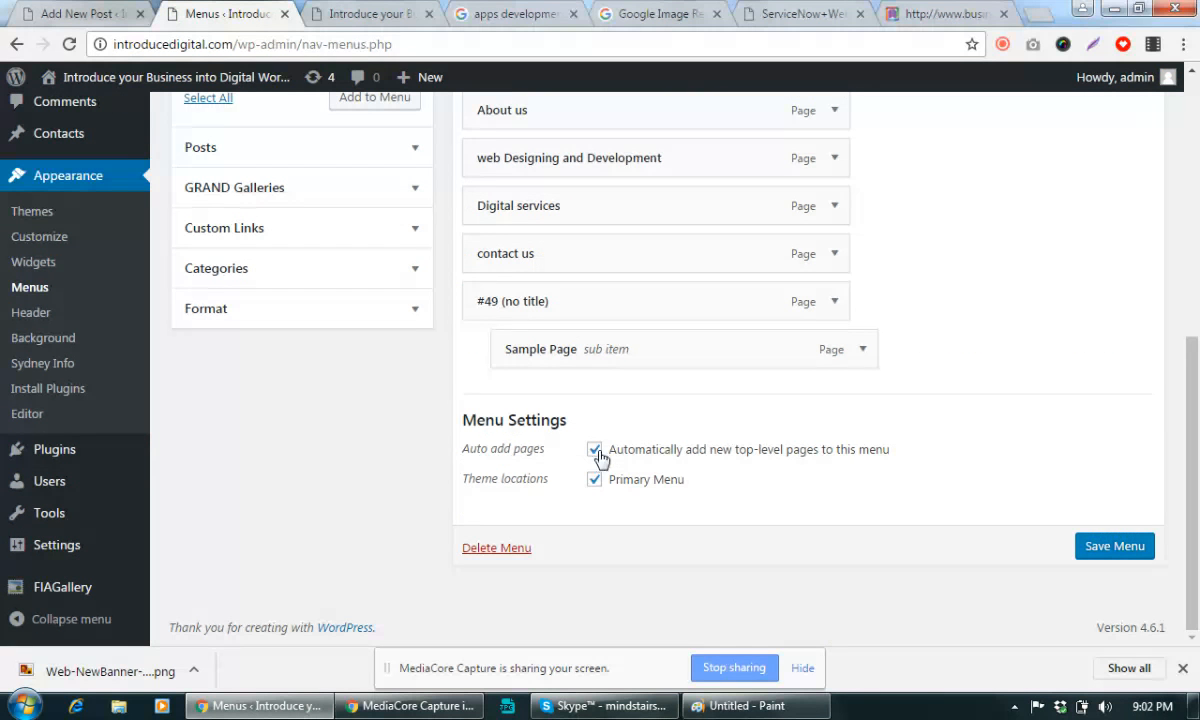
{"action": "left_click", "coordinate": [595, 450]}
{"action": "left_click", "coordinate": [1135, 546]}
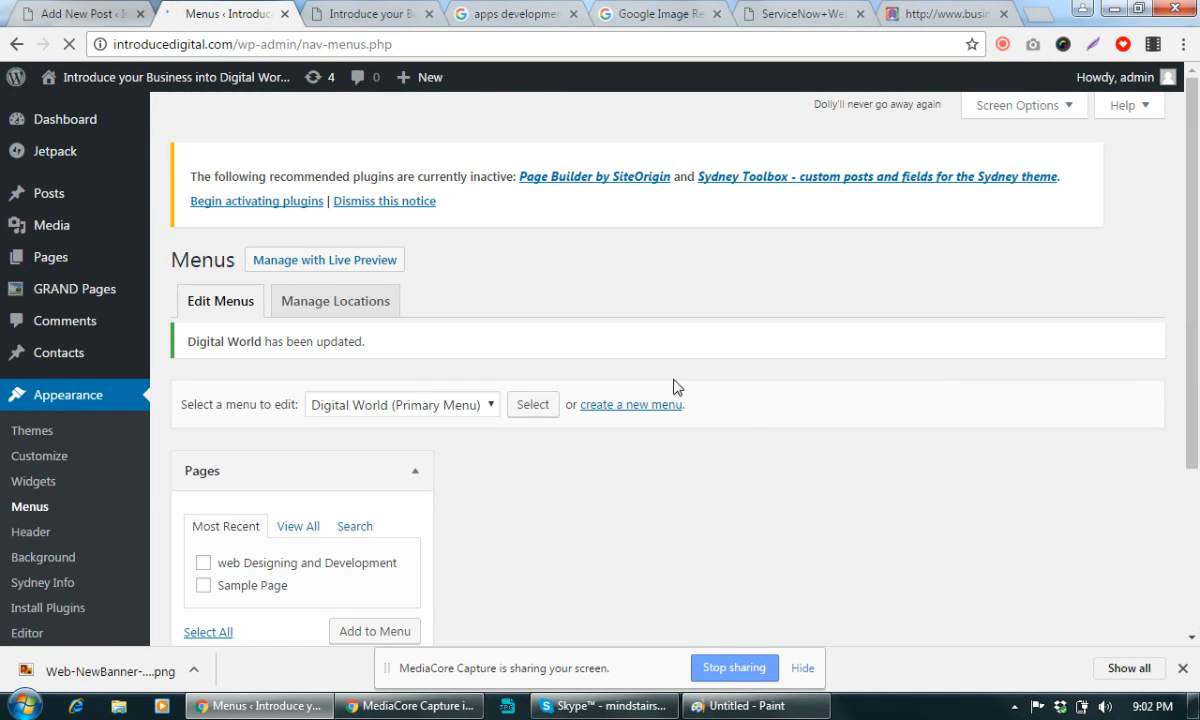
Reload the introducedigital.com homepage and examine the #49 (no title) entry in its navigation menu
{"action": "left_click", "coordinate": [378, 14]}
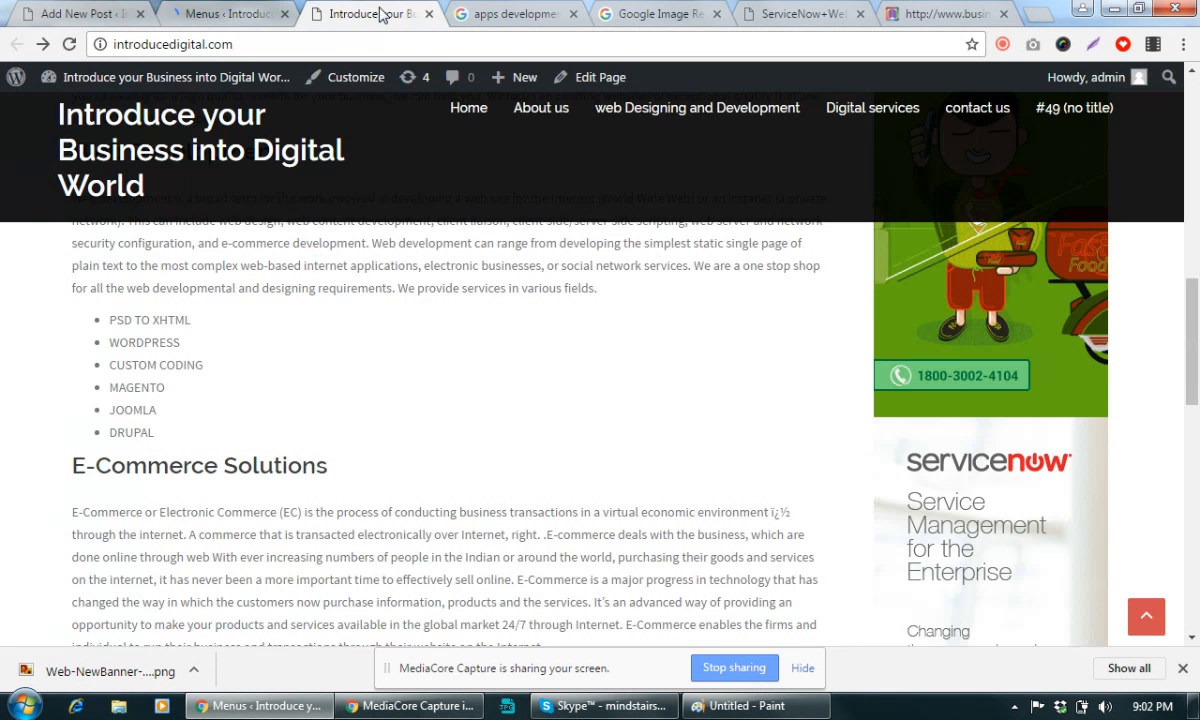
{"action": "left_click", "coordinate": [97, 72]}
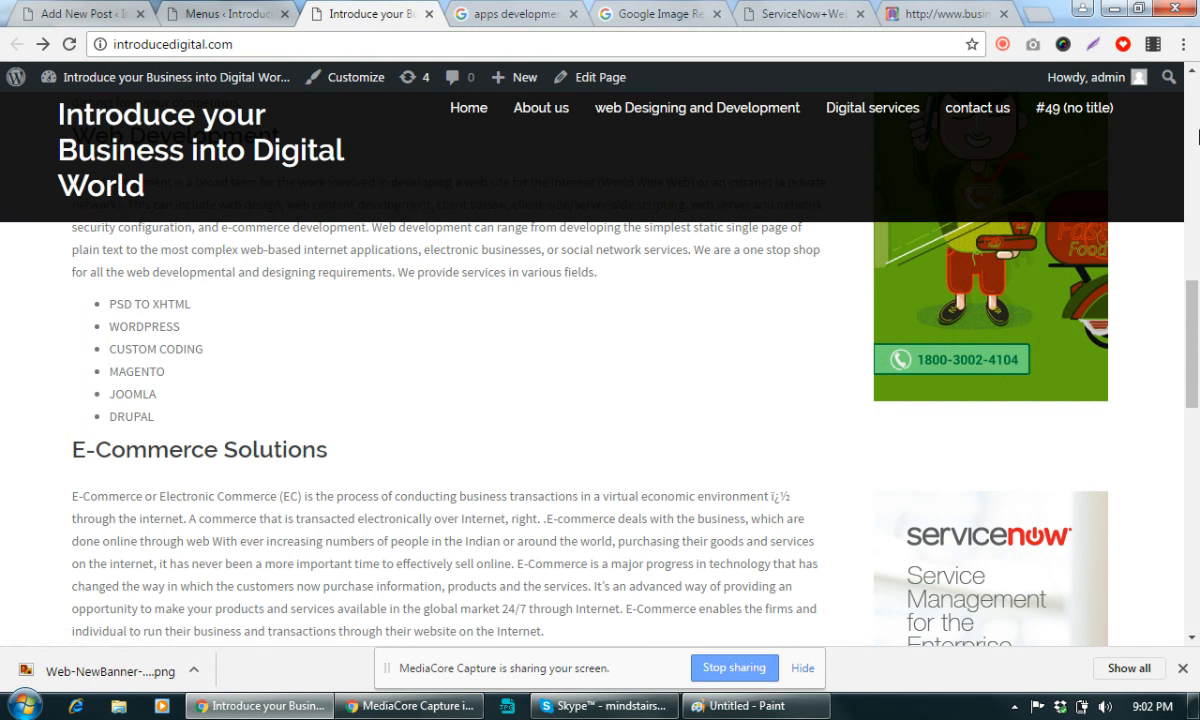
{"action": "mouse_move", "coordinate": [1068, 115]}
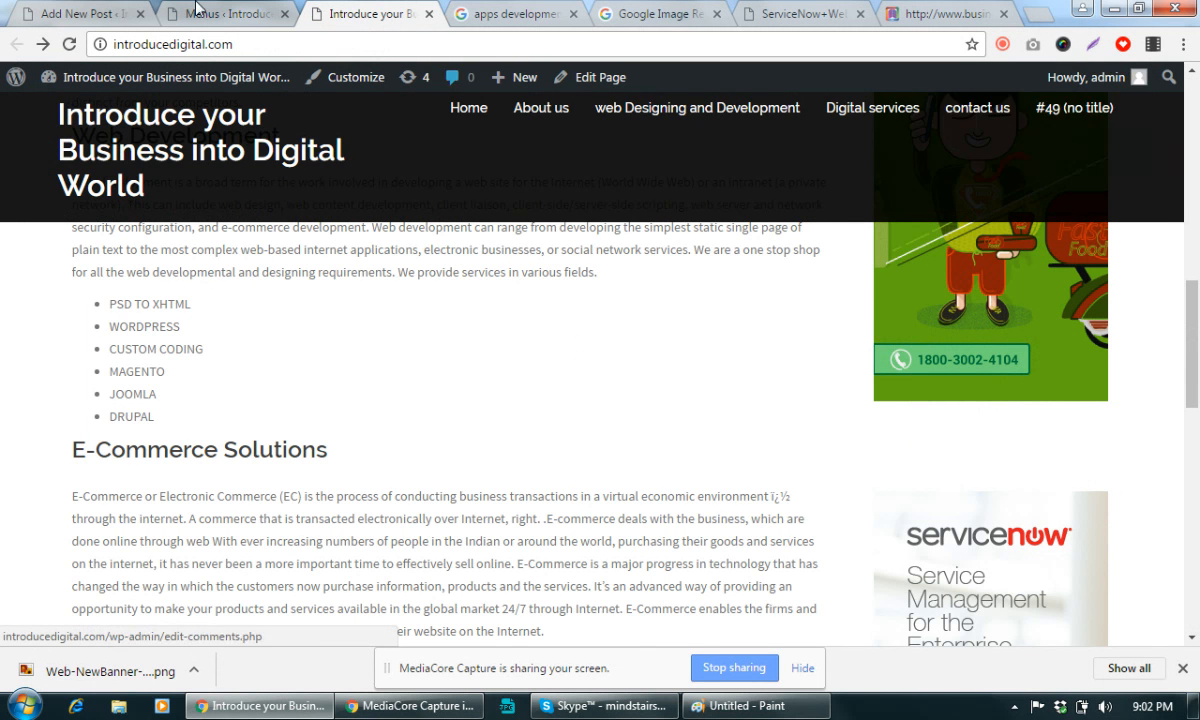
Return to the Menus page and nest contact us as a sub item under Sample Page in the Digital World menu
{"action": "left_click", "coordinate": [256, 15]}
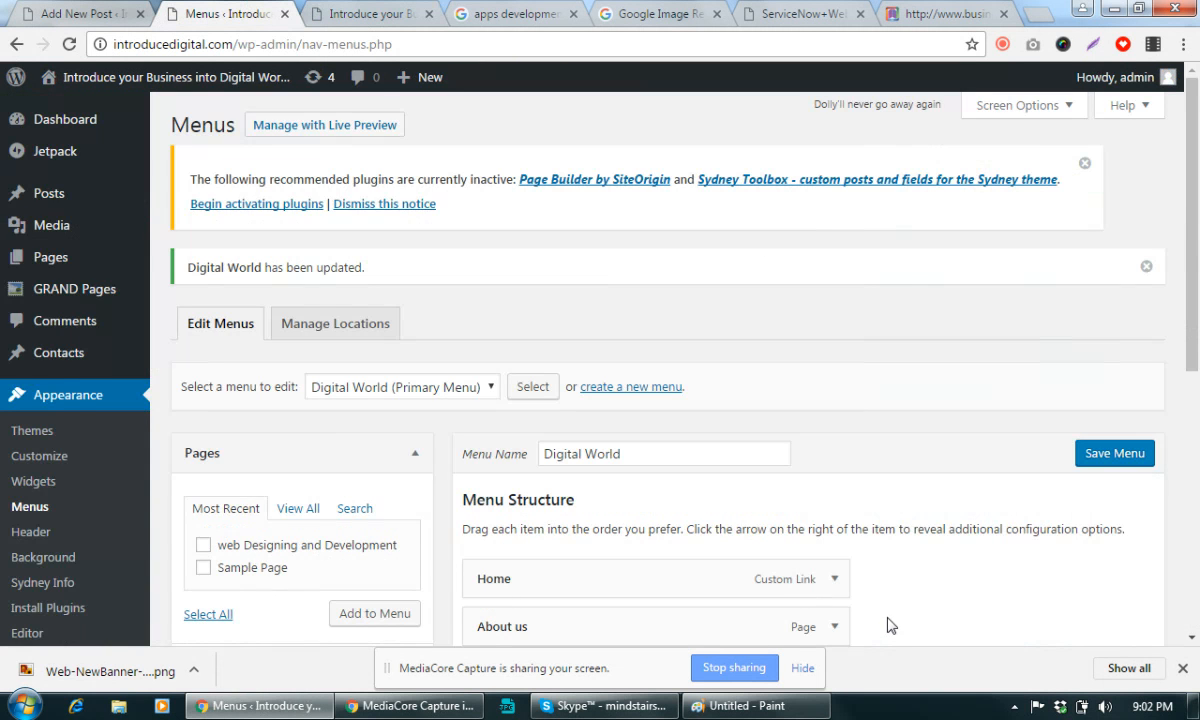
{"action": "scroll", "coordinate": [940, 565], "scroll_direction": "down", "scroll_amount": 5}
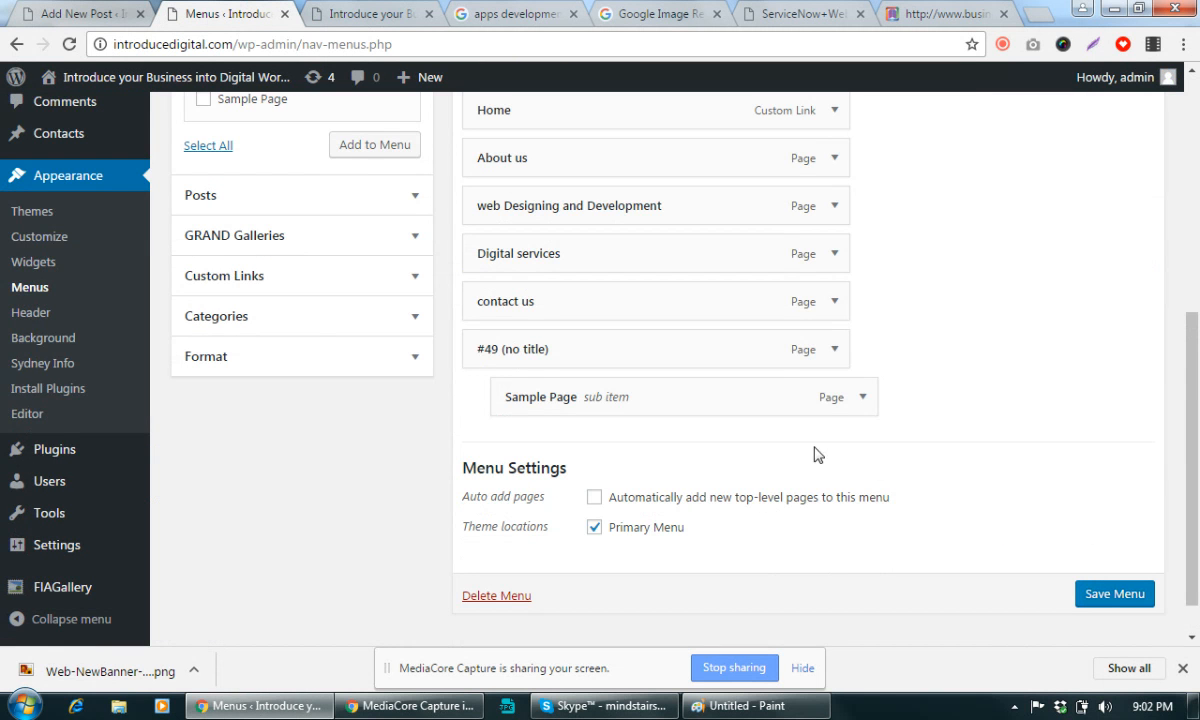
{"action": "left_click_drag", "start_coordinate": [707, 316], "coordinate": [826, 408]}
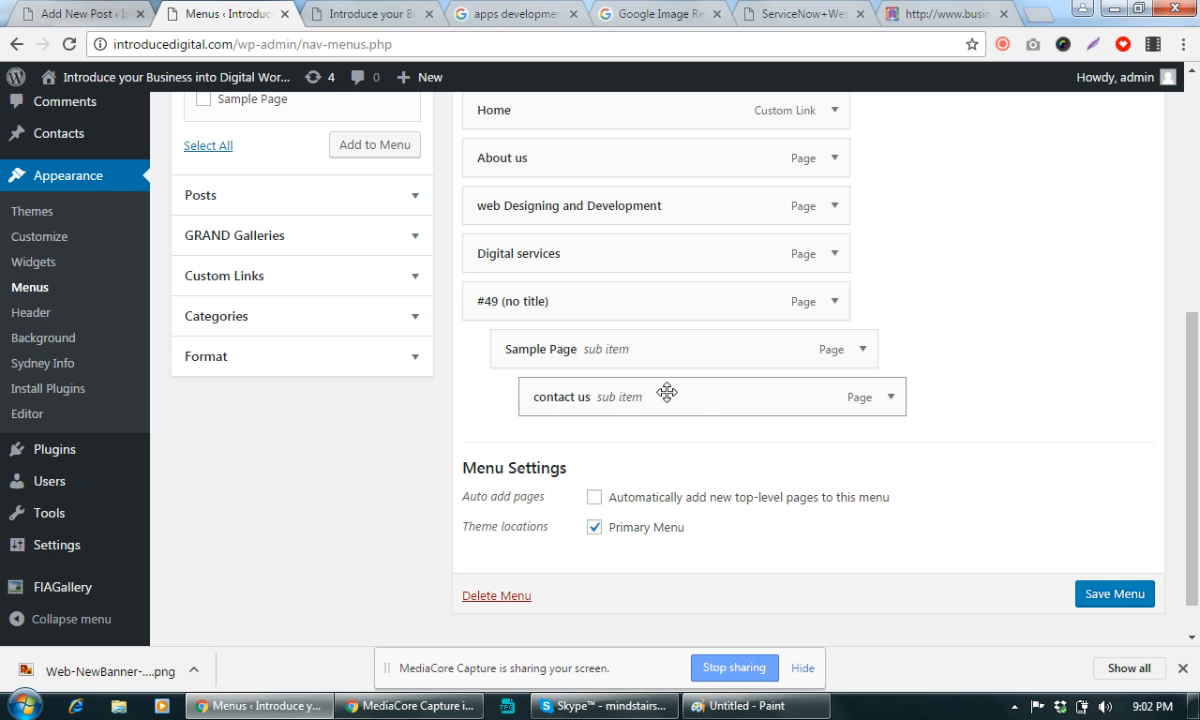
Remove the contact us and Sample Page sub items from the Digital World menu structure
{"action": "left_click", "coordinate": [888, 396]}
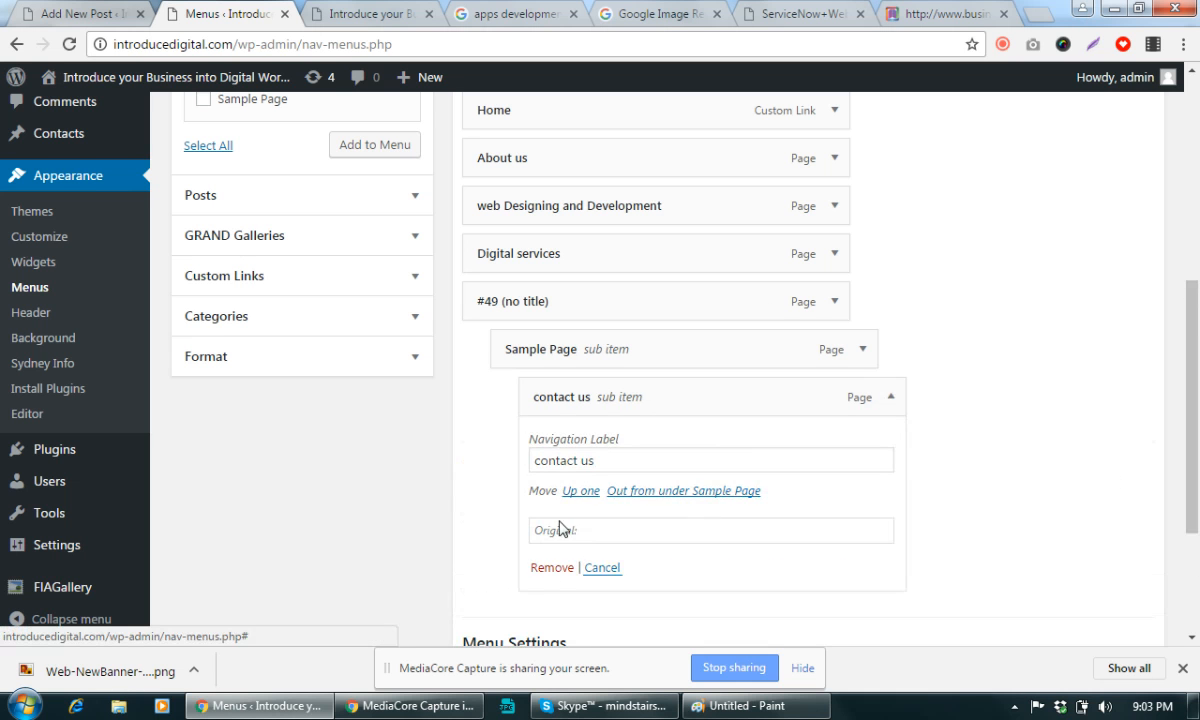
{"action": "left_click", "coordinate": [553, 567]}
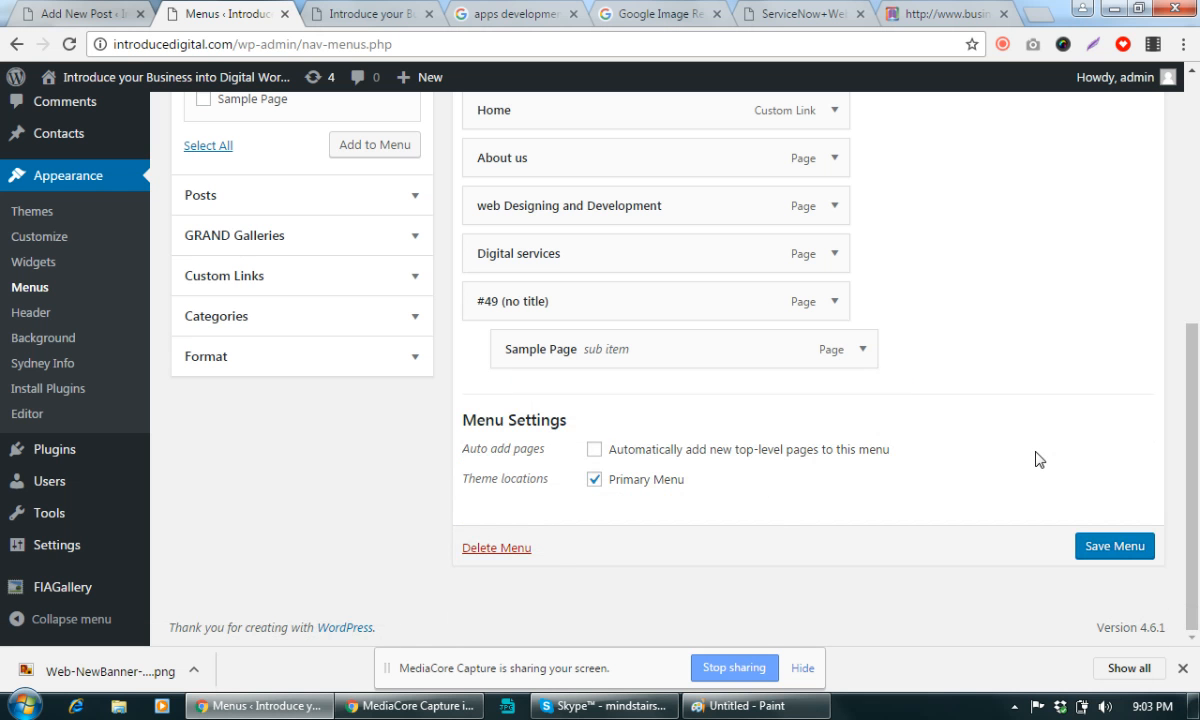
{"action": "left_click", "coordinate": [864, 353]}
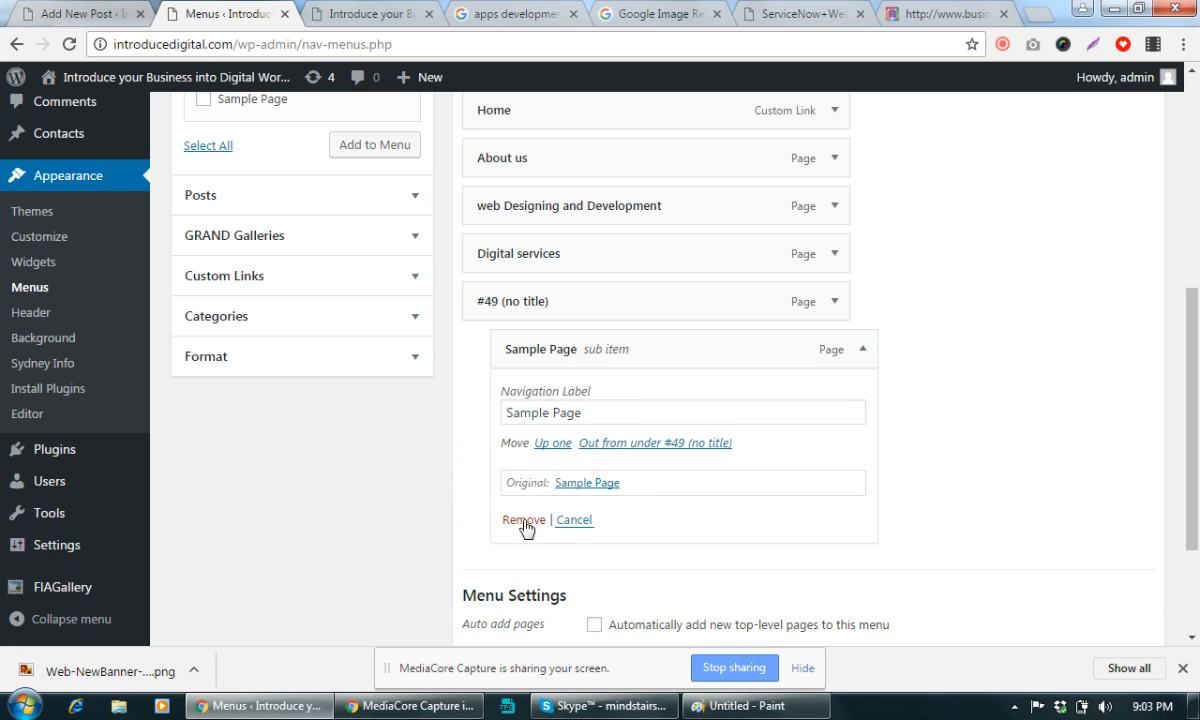
{"action": "left_click", "coordinate": [524, 527]}
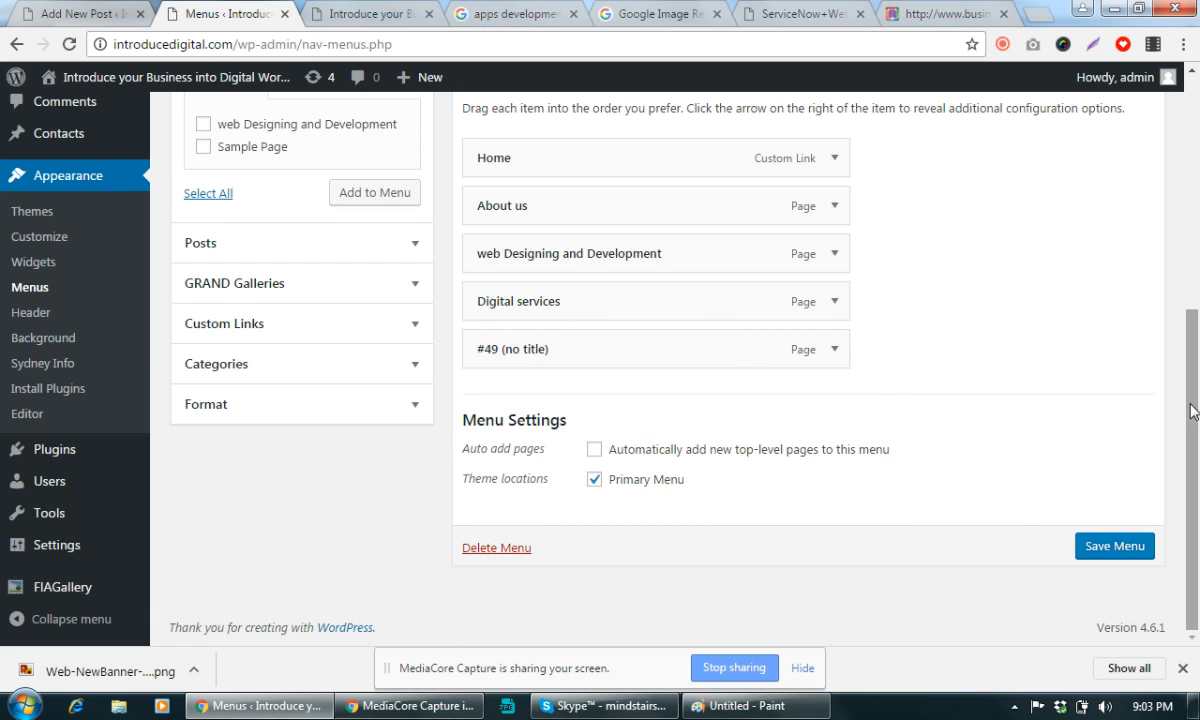
{"action": "scroll", "coordinate": [1026, 354], "scroll_direction": "up", "scroll_amount": 2}
{"action": "scroll", "coordinate": [315, 488], "scroll_direction": "down", "scroll_amount": 1}
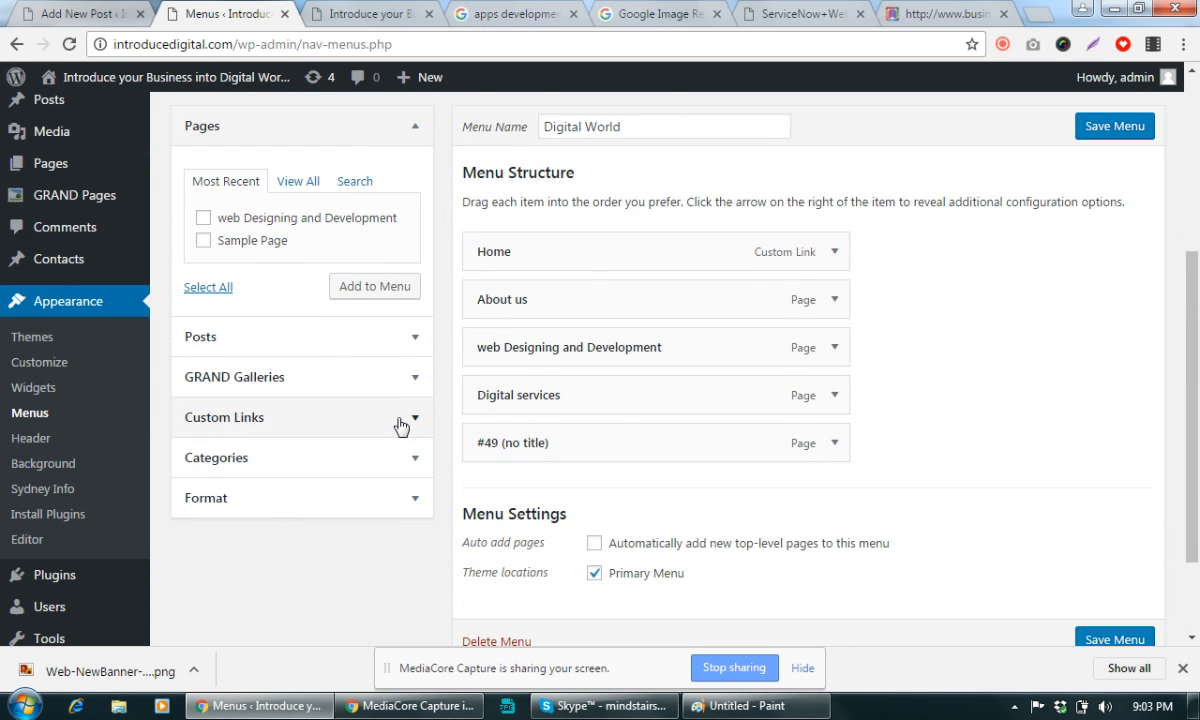
{"action": "left_click", "coordinate": [401, 421]}
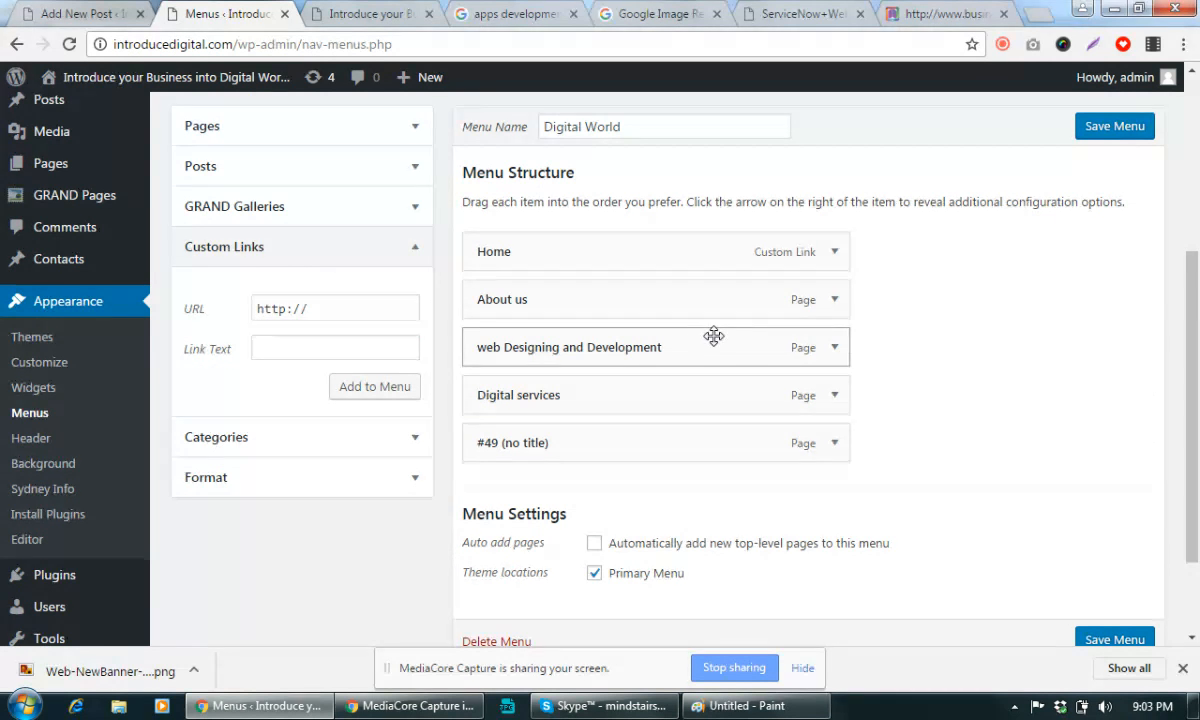
{"action": "left_click", "coordinate": [345, 347]}
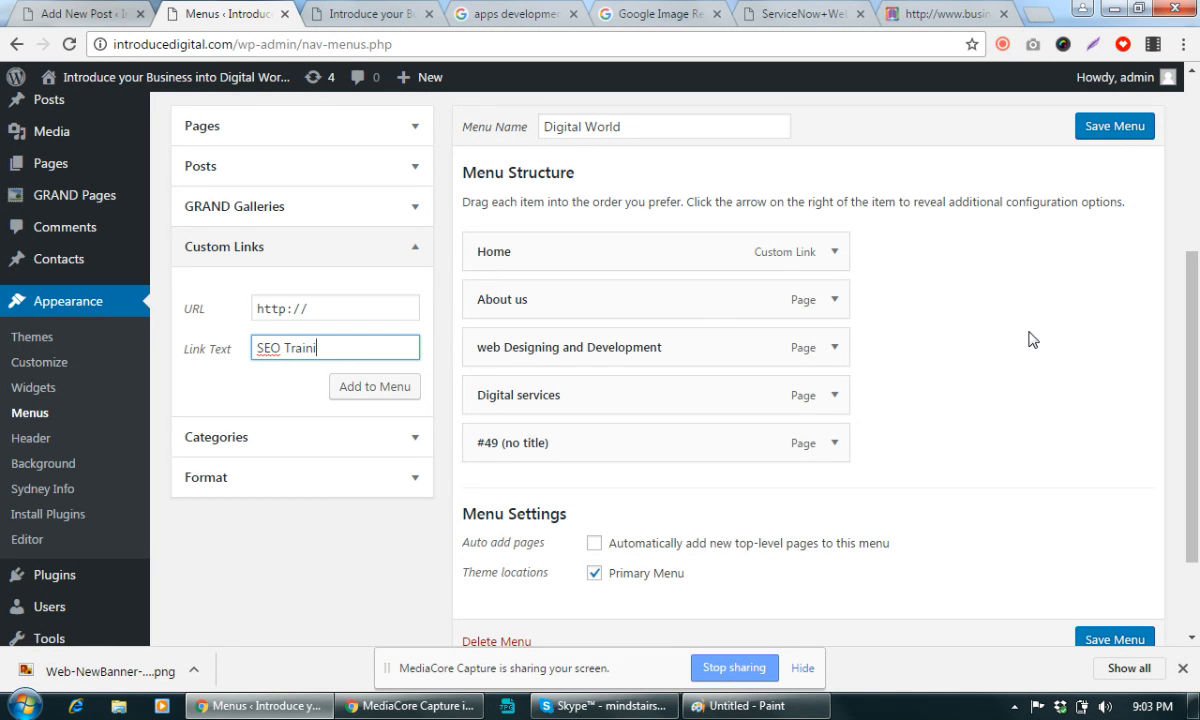
{"action": "left_click", "coordinate": [336, 316]}
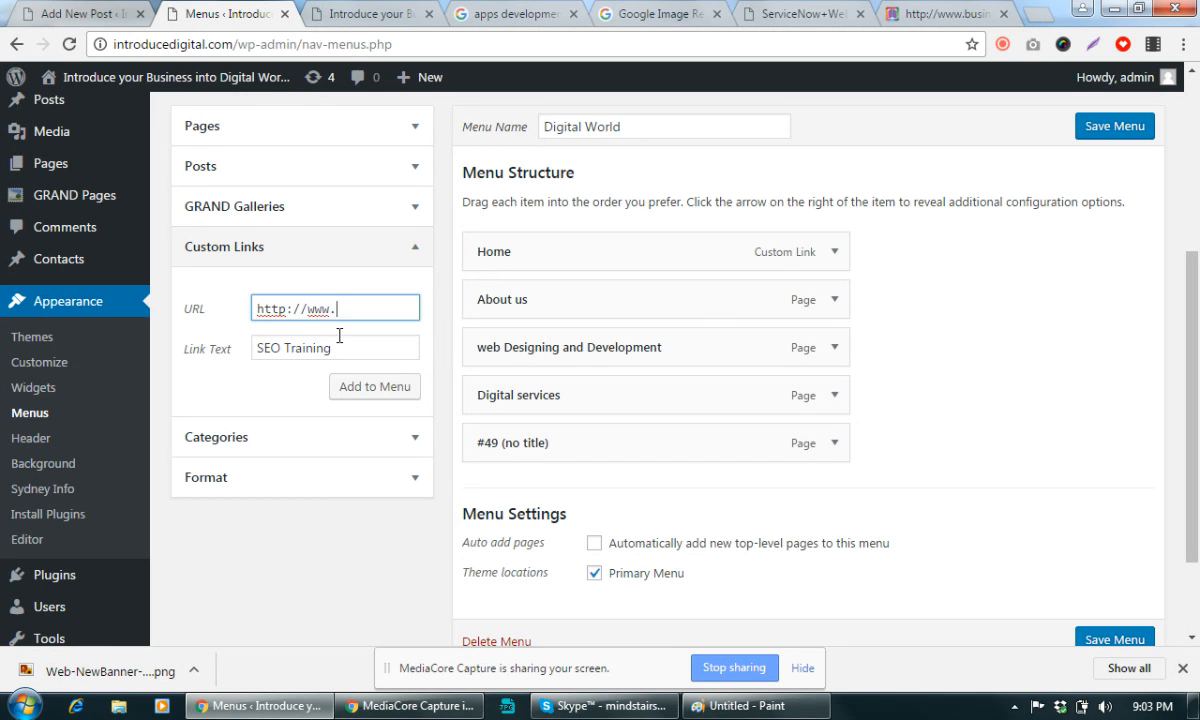
{"action": "type", "text": "www.competeinfote"}
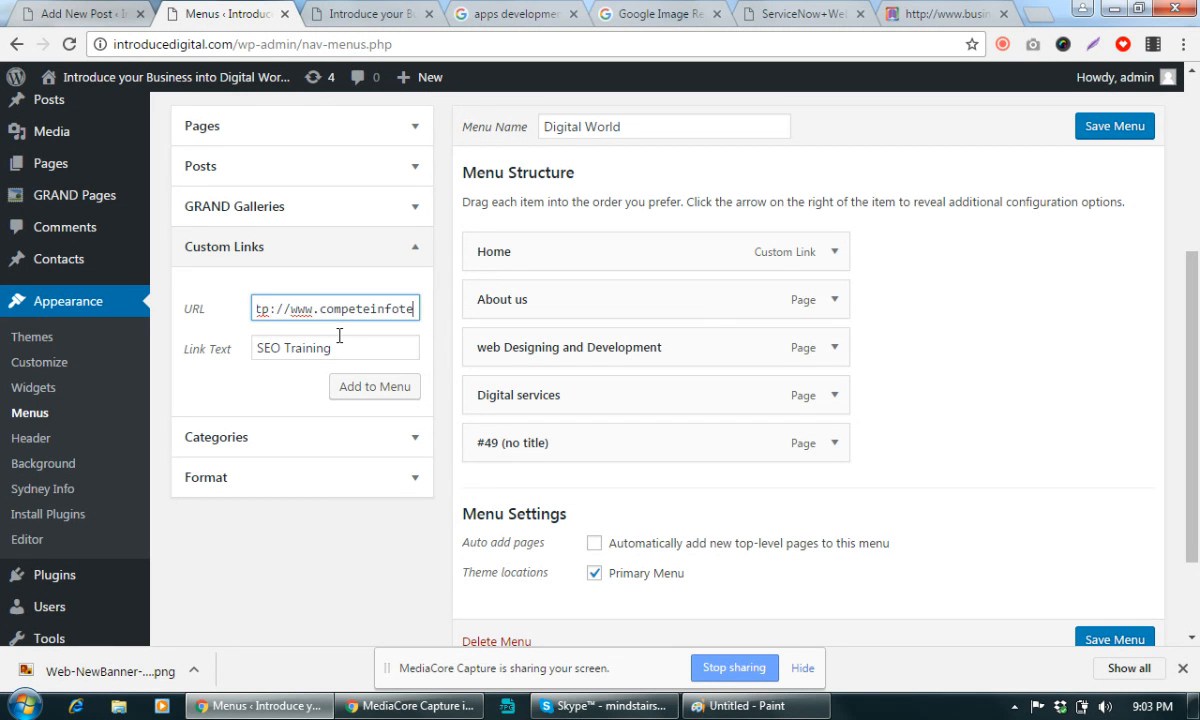
{"action": "type", "text": "chacademy.com"}
{"action": "left_click", "coordinate": [372, 388]}
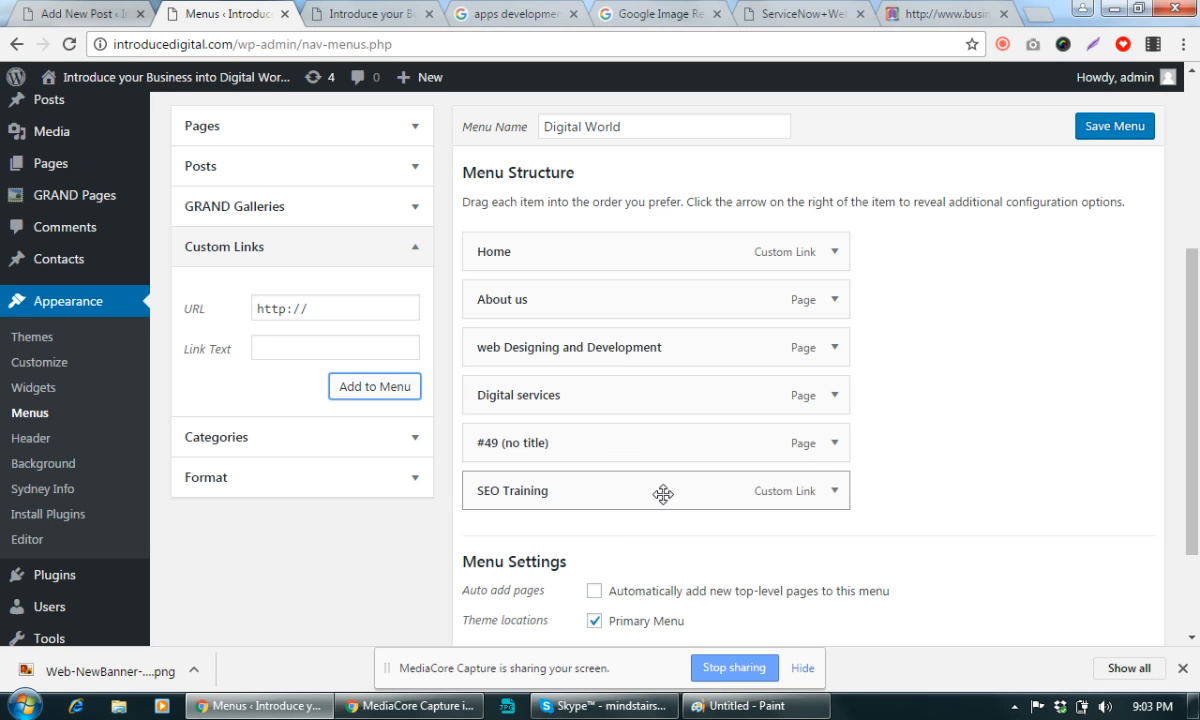
{"action": "left_click", "coordinate": [834, 447]}
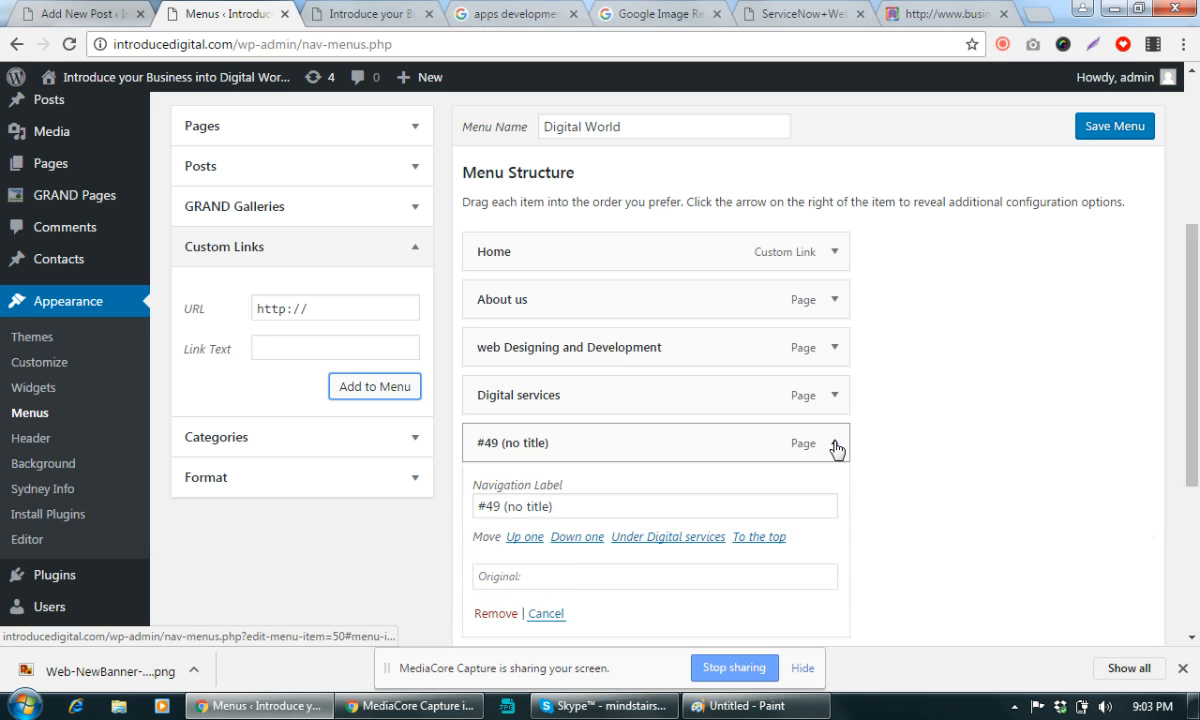
{"action": "left_click", "coordinate": [1121, 133]}
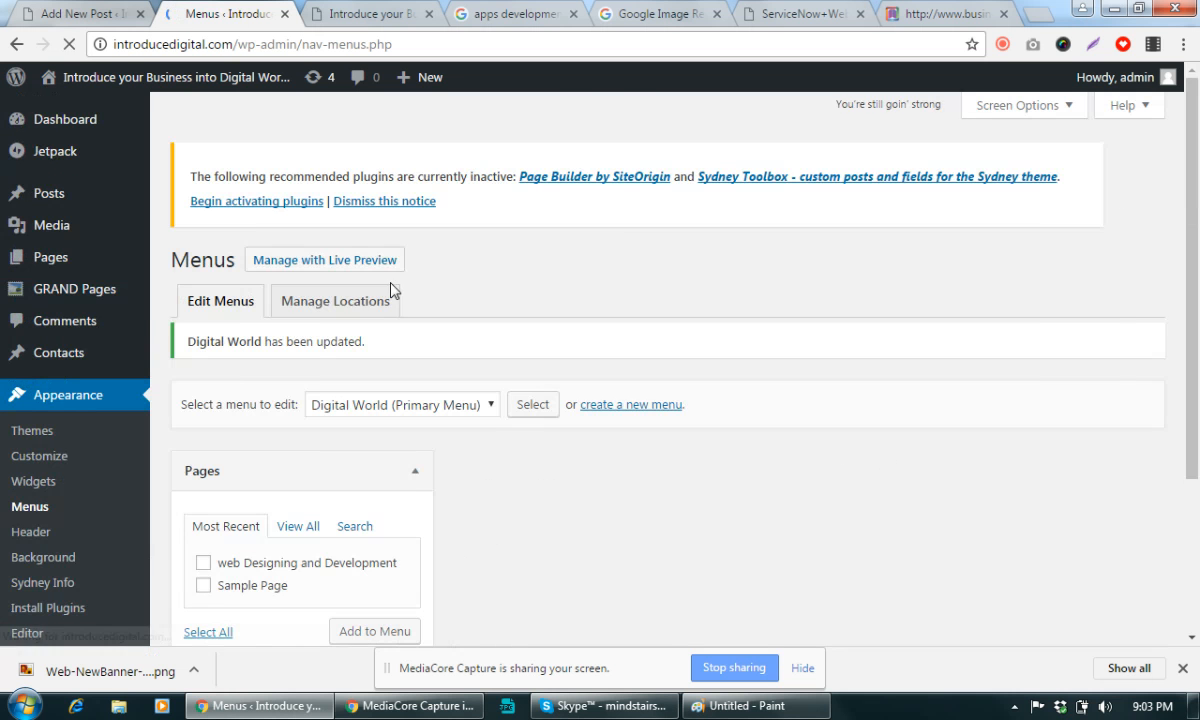
Test the SEO Training link in the introducedigital.com homepage's navigation menu and return to the homepage
{"action": "left_click", "coordinate": [370, 14]}
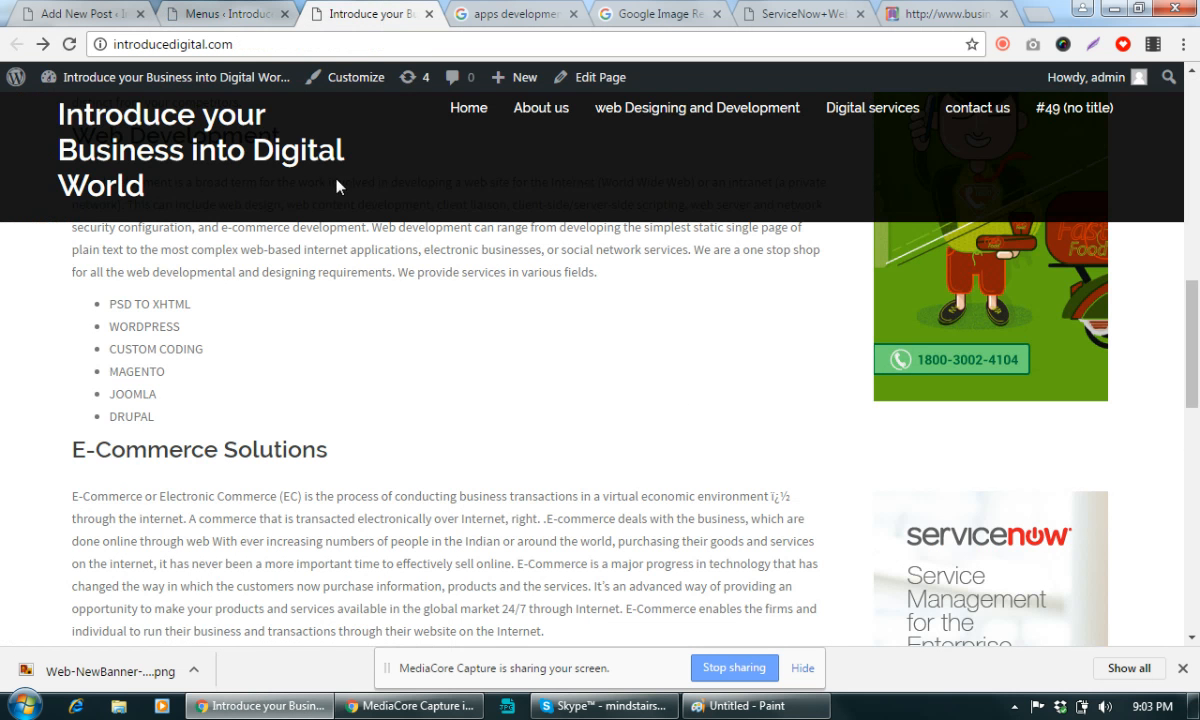
{"action": "left_click", "coordinate": [467, 118]}
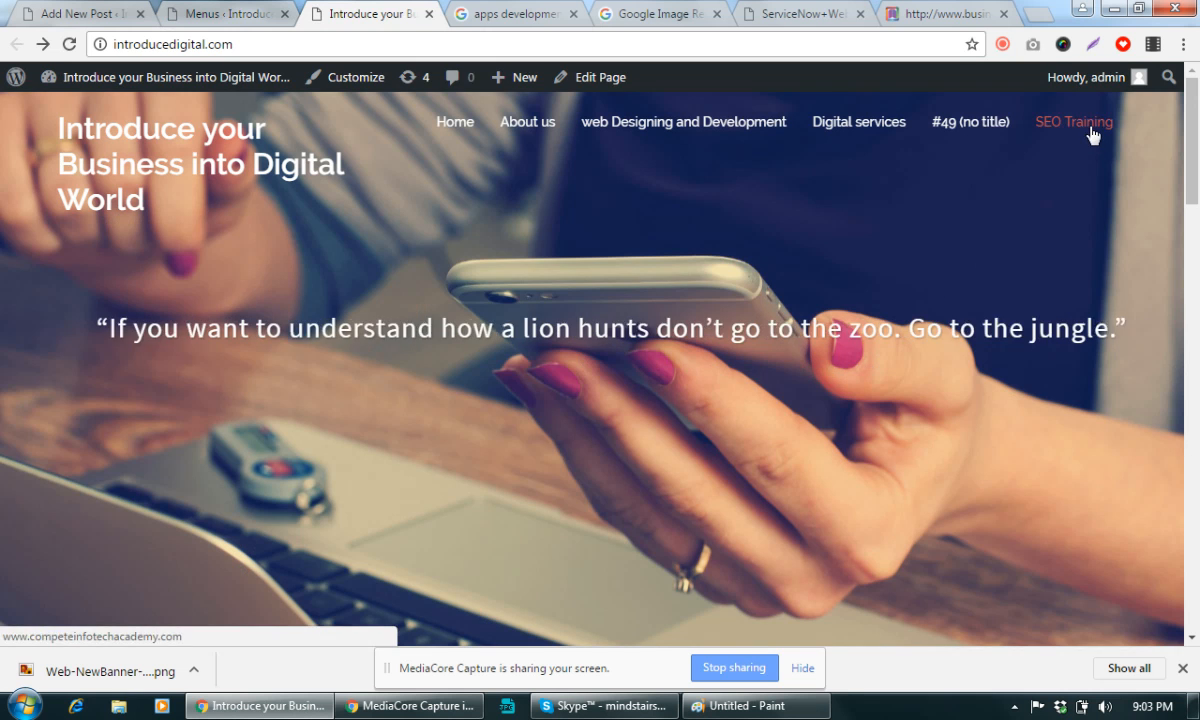
{"action": "left_click", "coordinate": [1091, 131]}
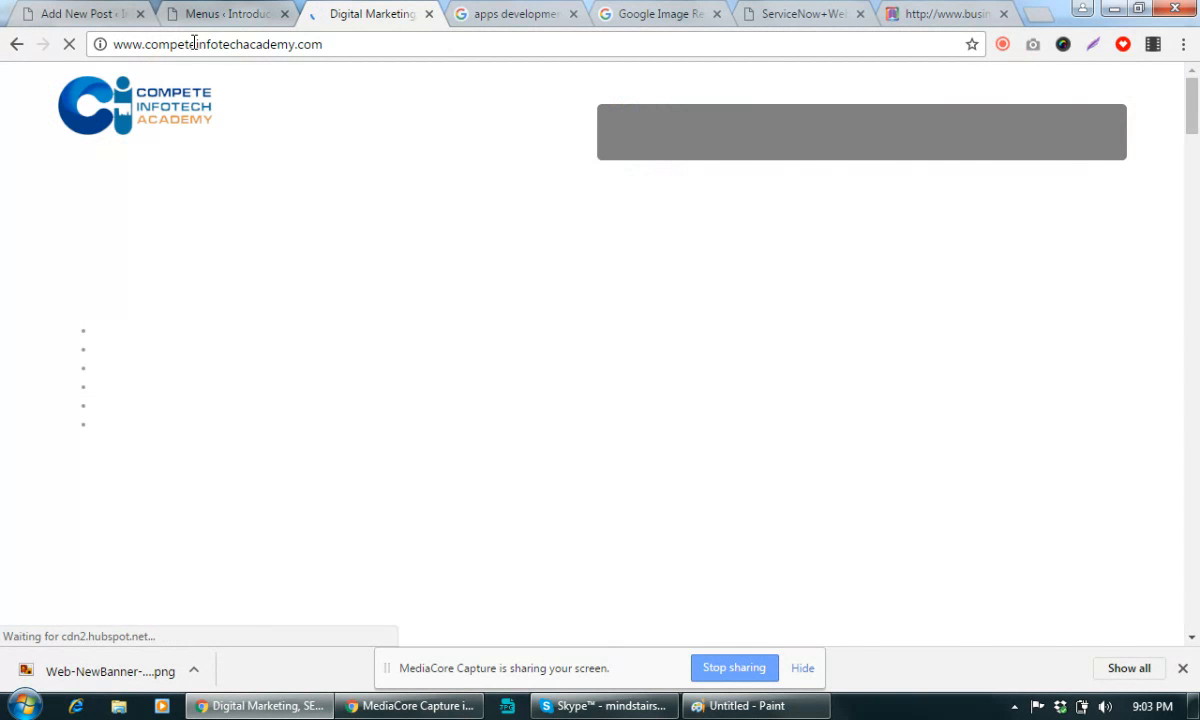
{"action": "left_click", "coordinate": [15, 44]}
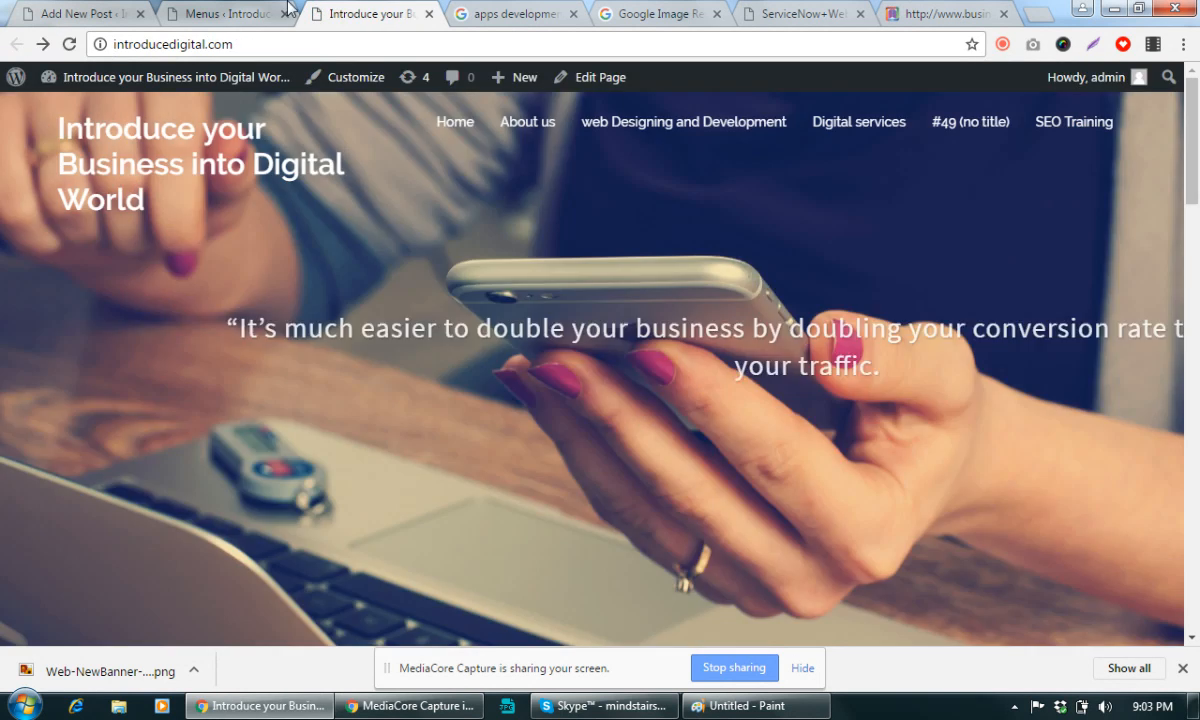
{"action": "left_click", "coordinate": [230, 14]}
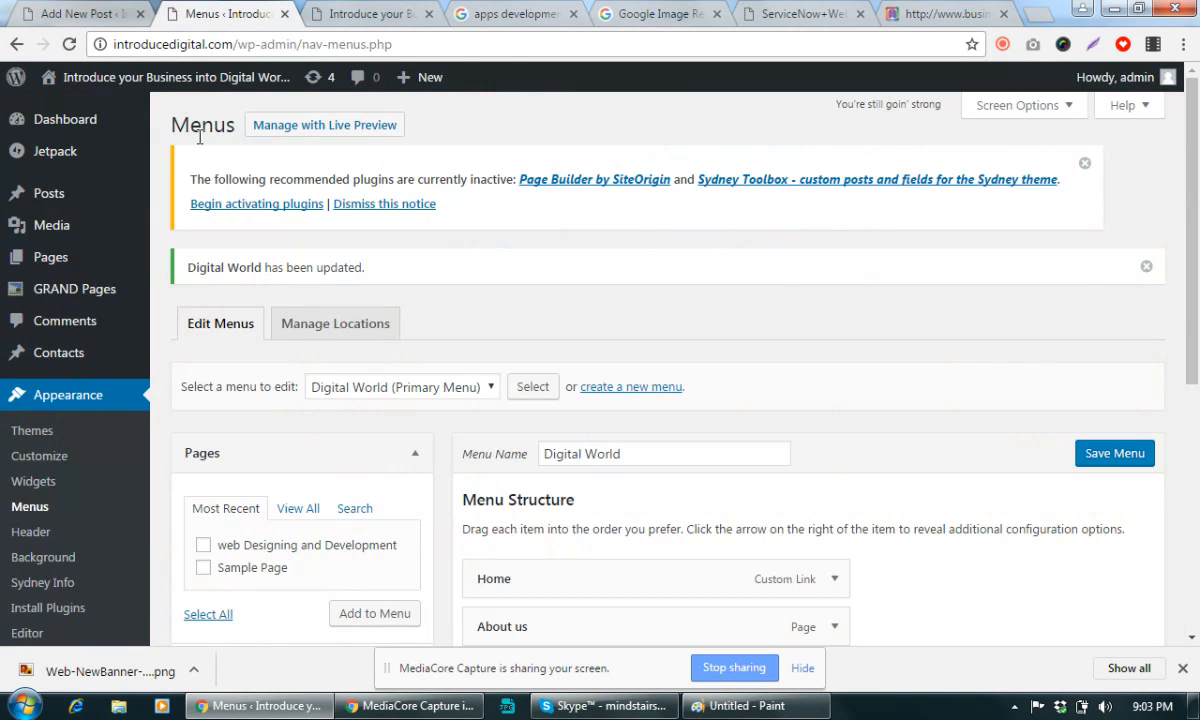
{"action": "scroll", "coordinate": [510, 440], "scroll_direction": "down", "scroll_amount": 4}
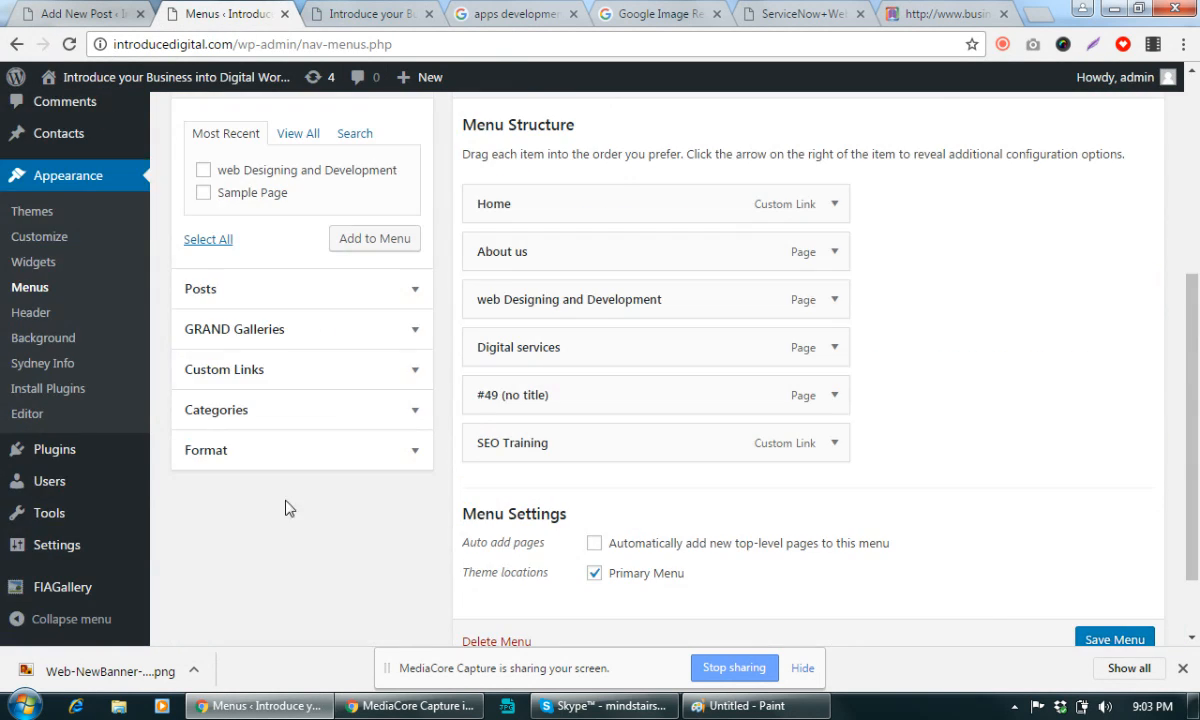
{"action": "left_click", "coordinate": [352, 370]}
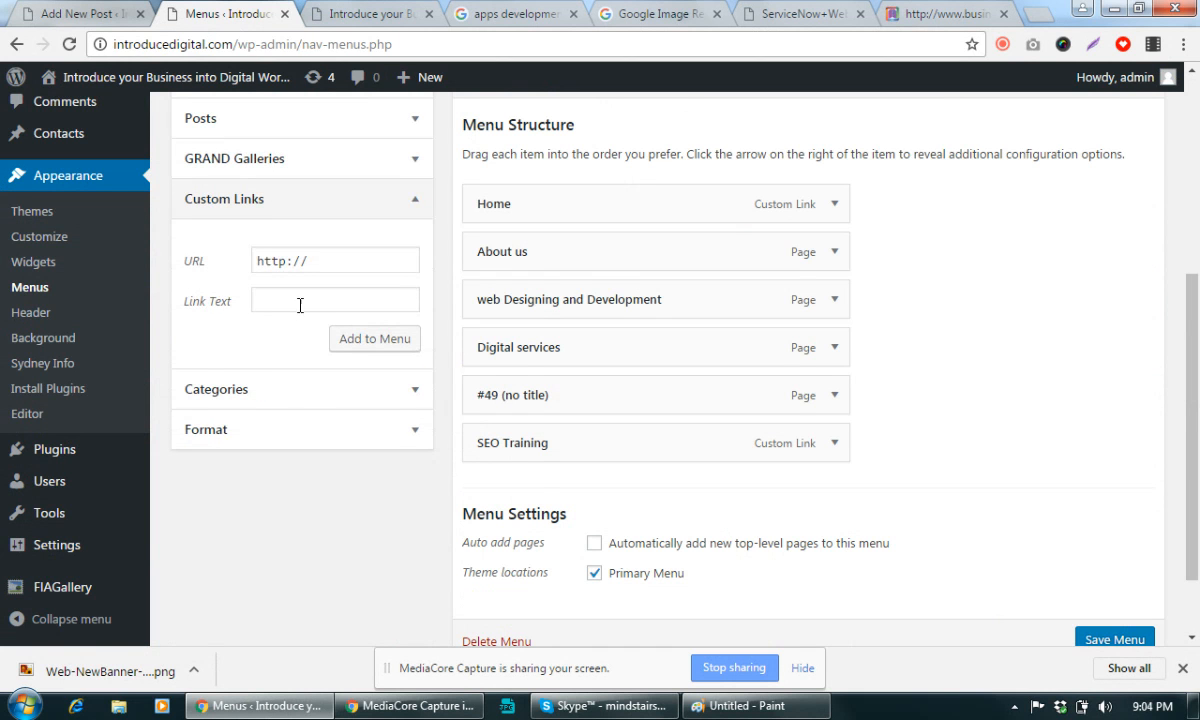
{"action": "left_click", "coordinate": [322, 262]}
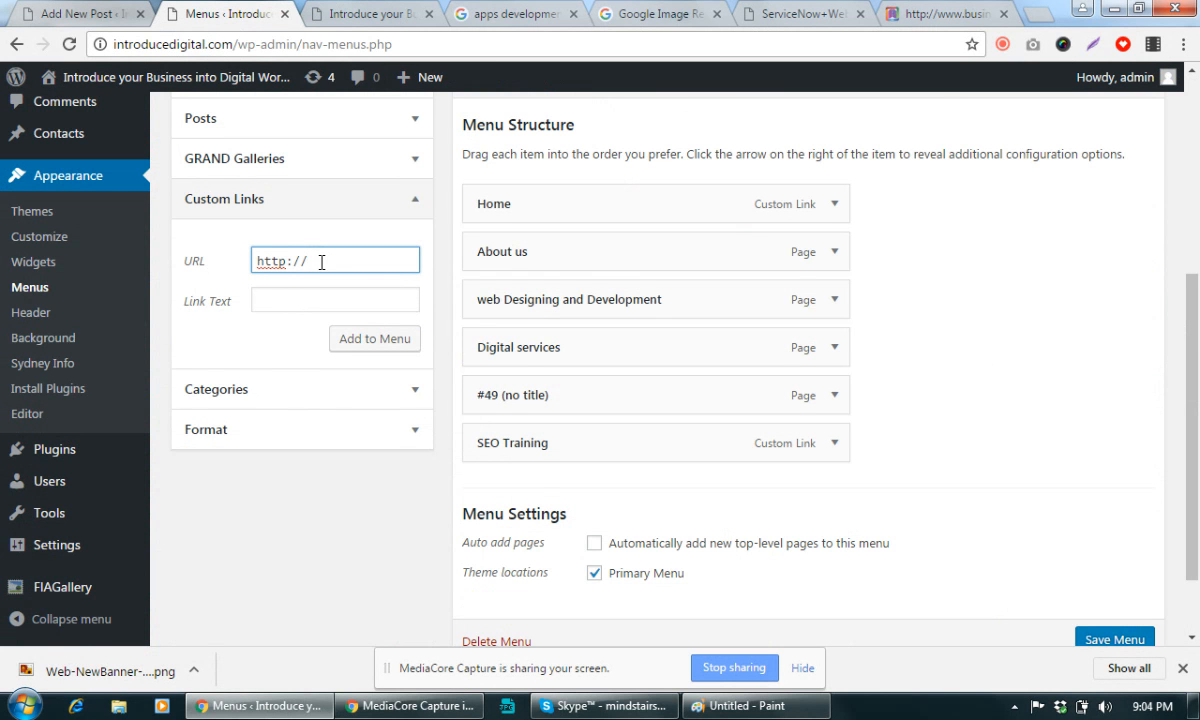
{"action": "left_click_drag", "start_coordinate": [304, 260], "coordinate": [262, 258]}
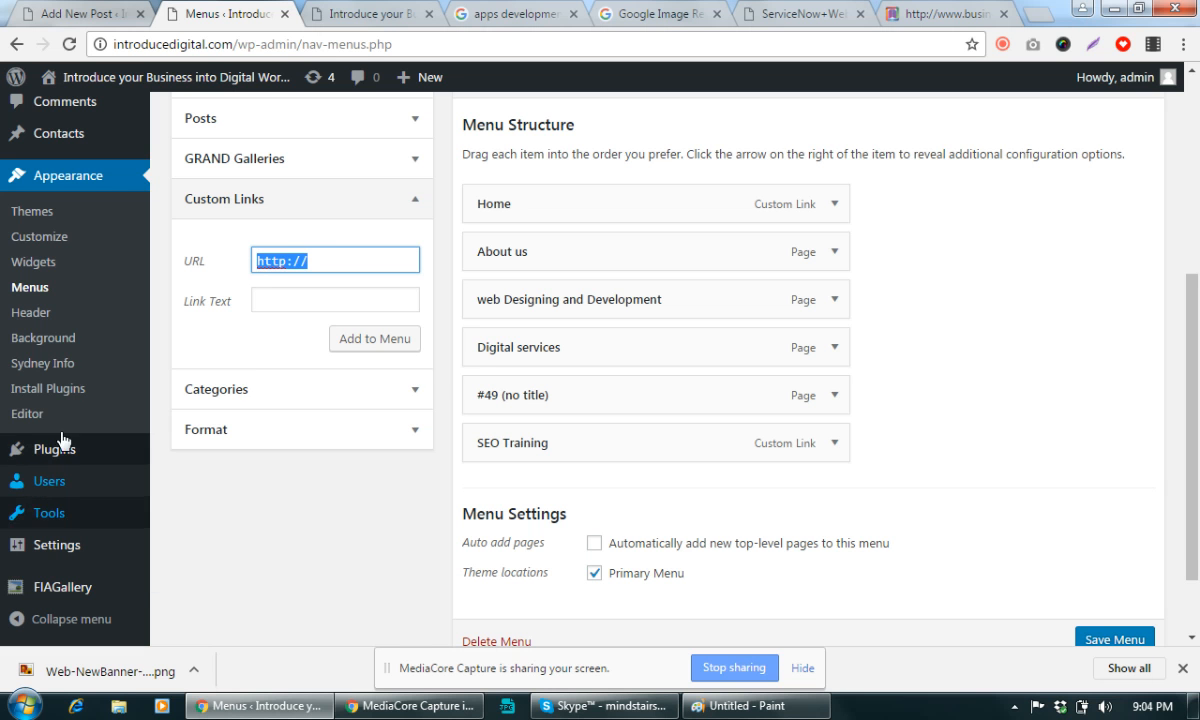
View the installed themes and reopen the Menus page
{"action": "left_click", "coordinate": [67, 175]}
{"action": "scroll", "coordinate": [779, 477], "scroll_direction": "up", "scroll_amount": 3}
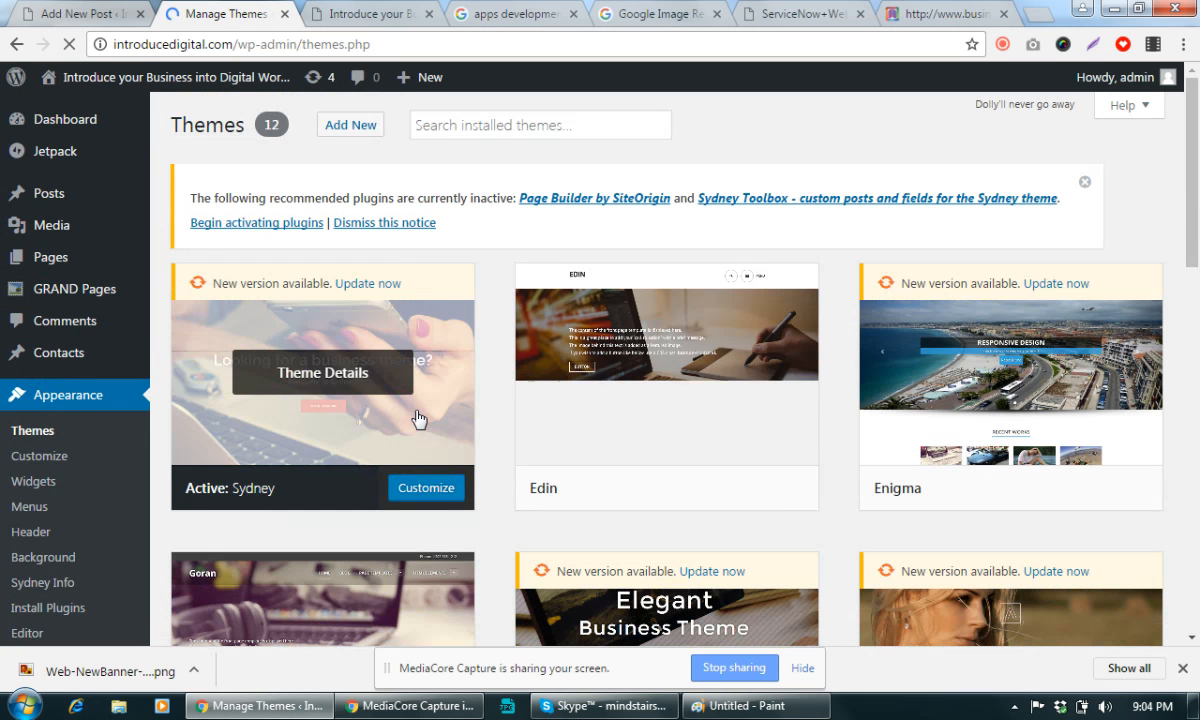
{"action": "scroll", "coordinate": [36, 525], "scroll_direction": "down", "scroll_amount": 1}
{"action": "scroll", "coordinate": [38, 516], "scroll_direction": "down", "scroll_amount": 1}
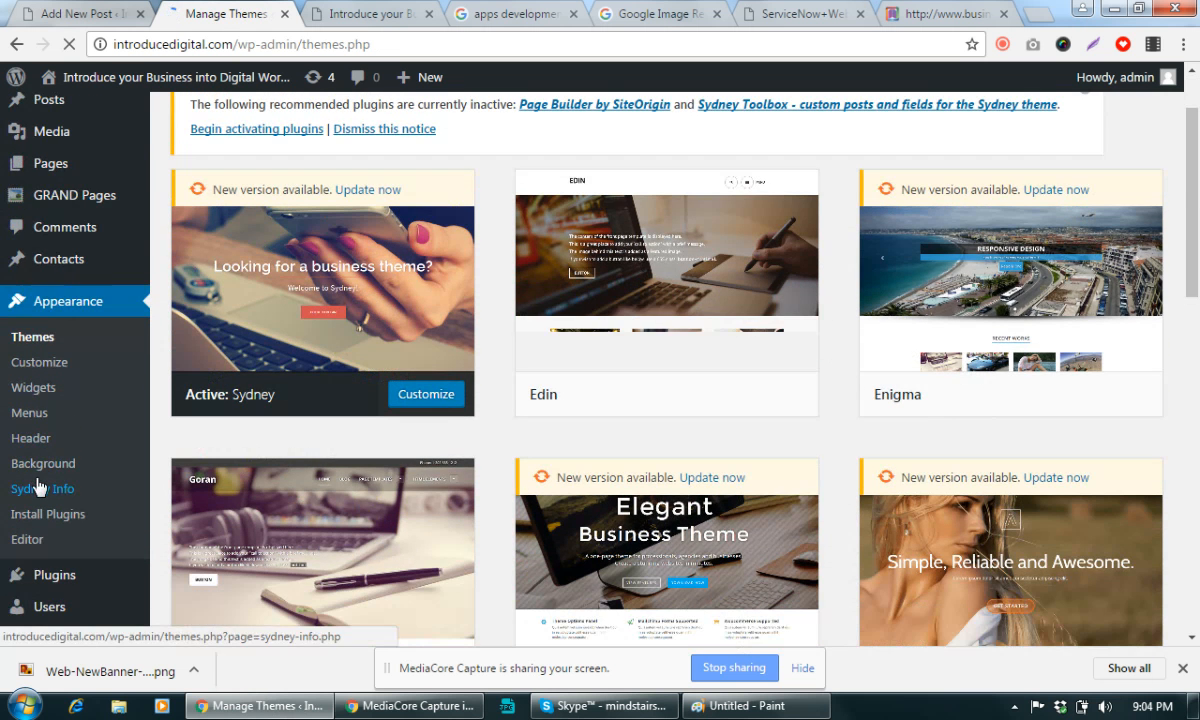
{"action": "left_click", "coordinate": [30, 412]}
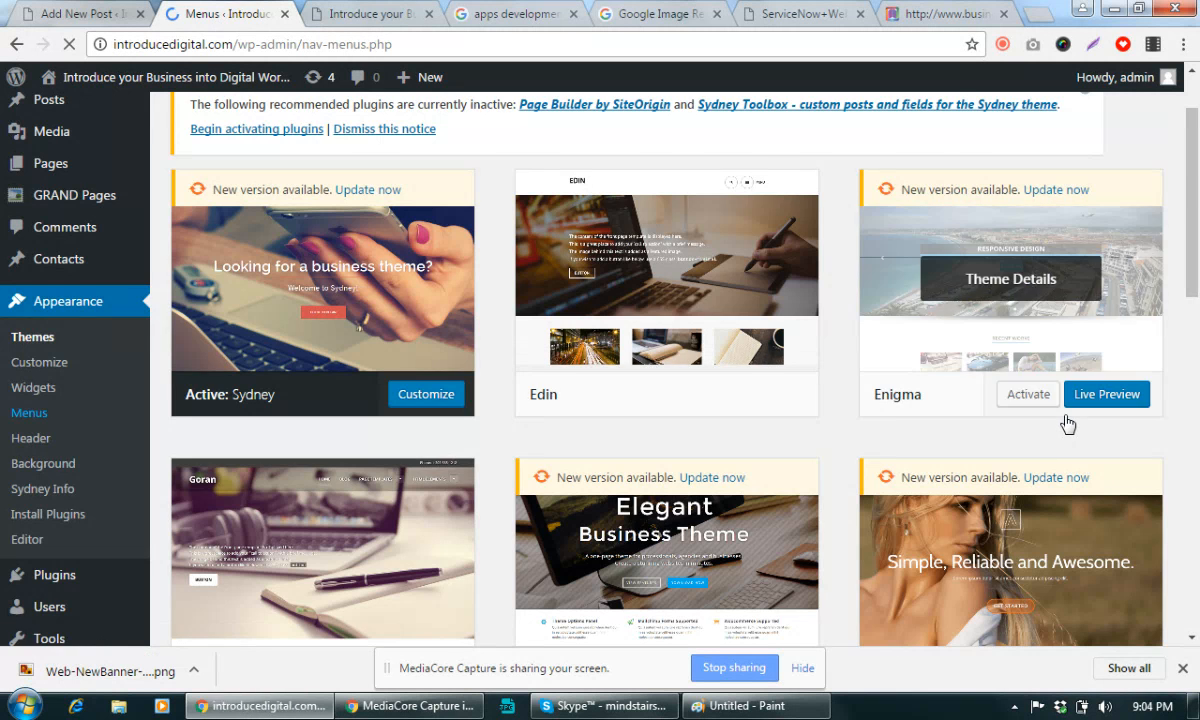
Move the SEO Training link beneath About us as its sub item in the Digital World menu structure
{"action": "scroll", "coordinate": [887, 475], "scroll_direction": "down", "scroll_amount": 5}
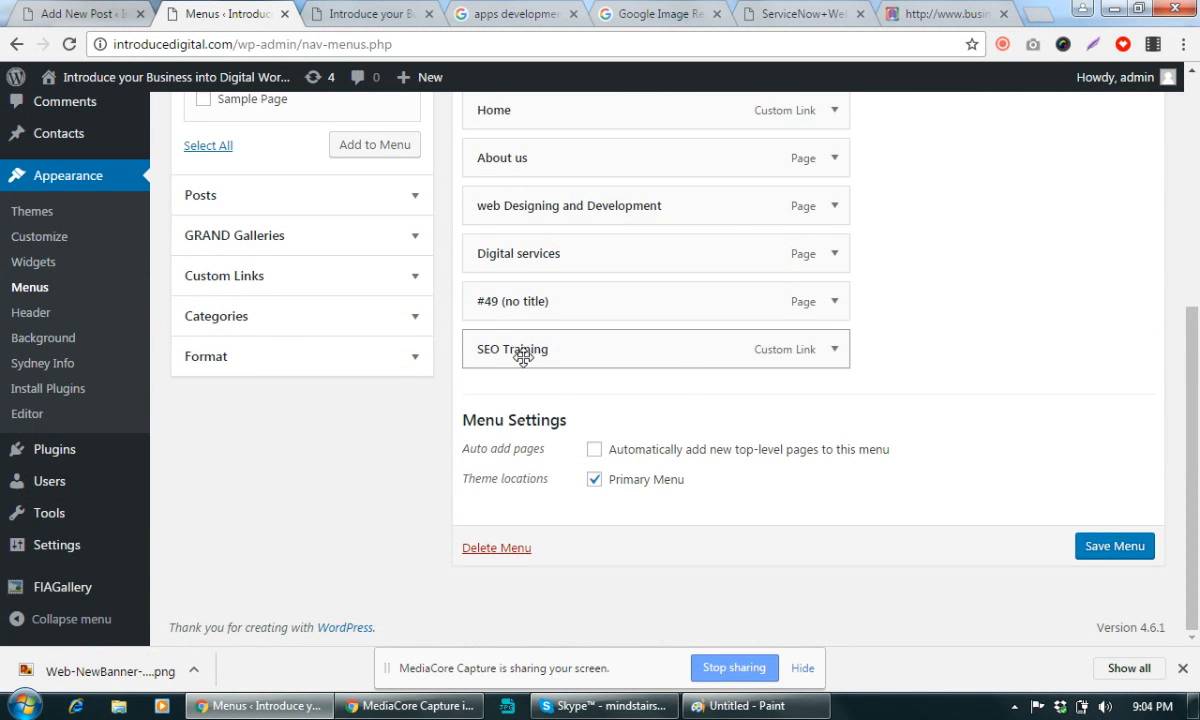
{"action": "left_click_drag", "start_coordinate": [580, 359], "coordinate": [613, 260]}
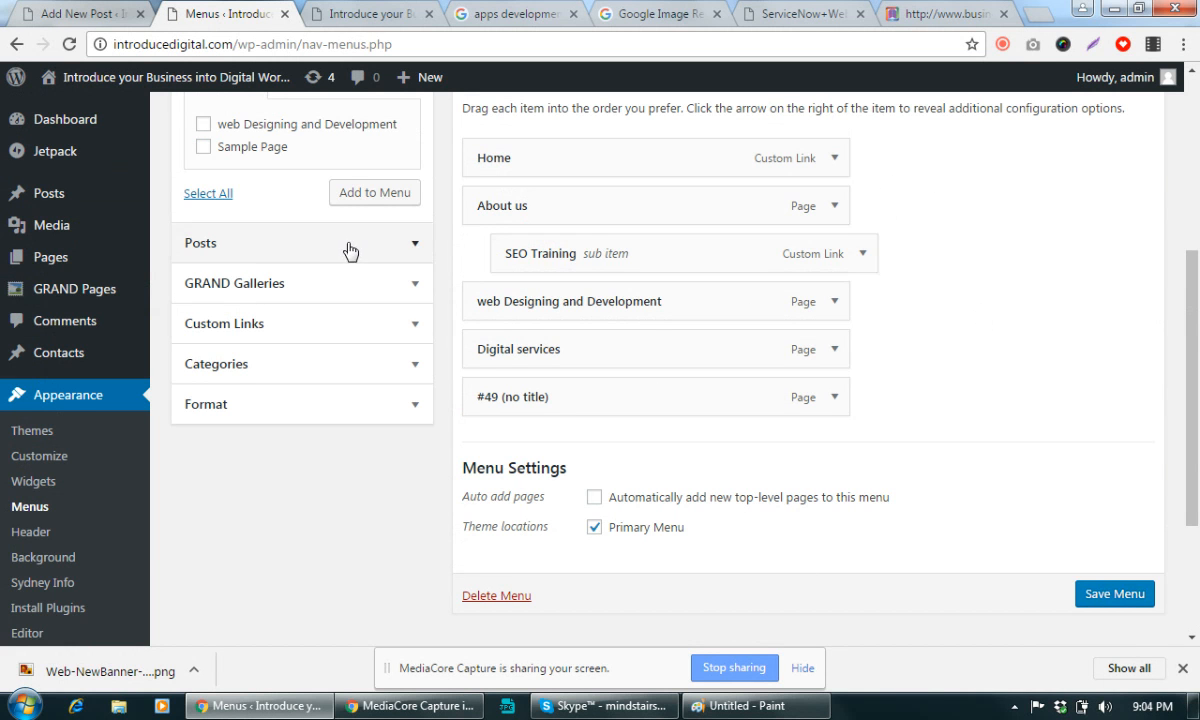
{"action": "scroll", "coordinate": [503, 308], "scroll_direction": "up", "scroll_amount": 3}
{"action": "scroll", "coordinate": [324, 490], "scroll_direction": "down", "scroll_amount": 3}
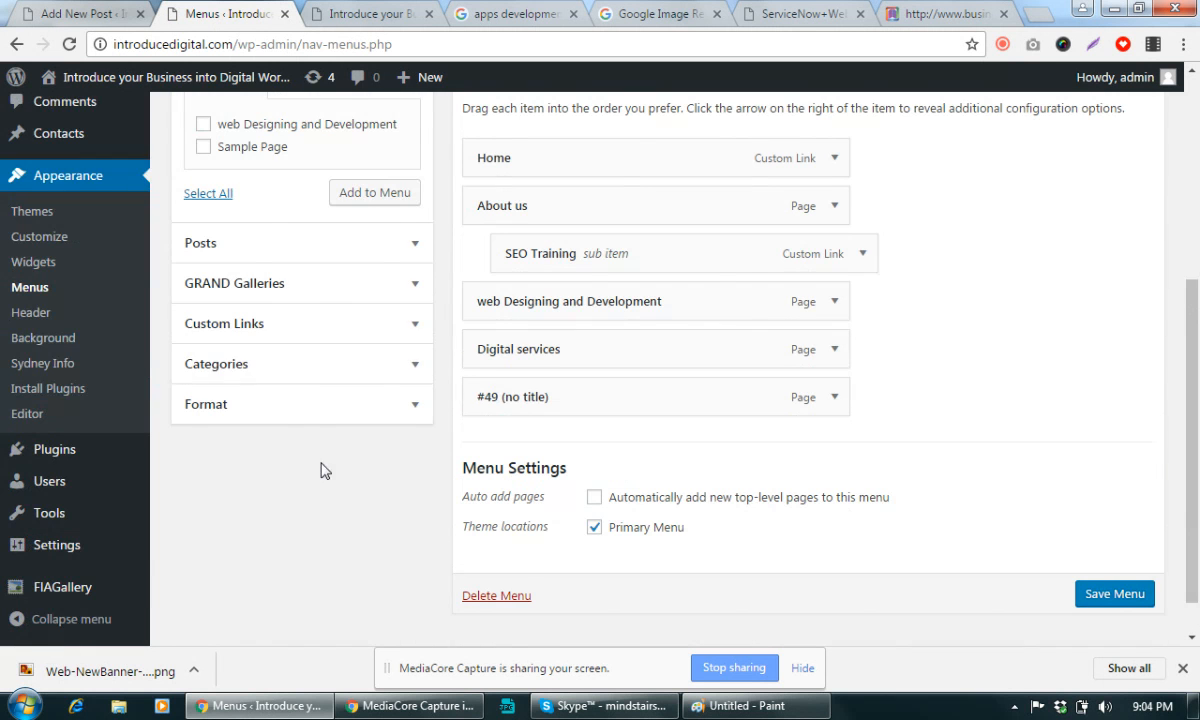
{"action": "left_click", "coordinate": [369, 336]}
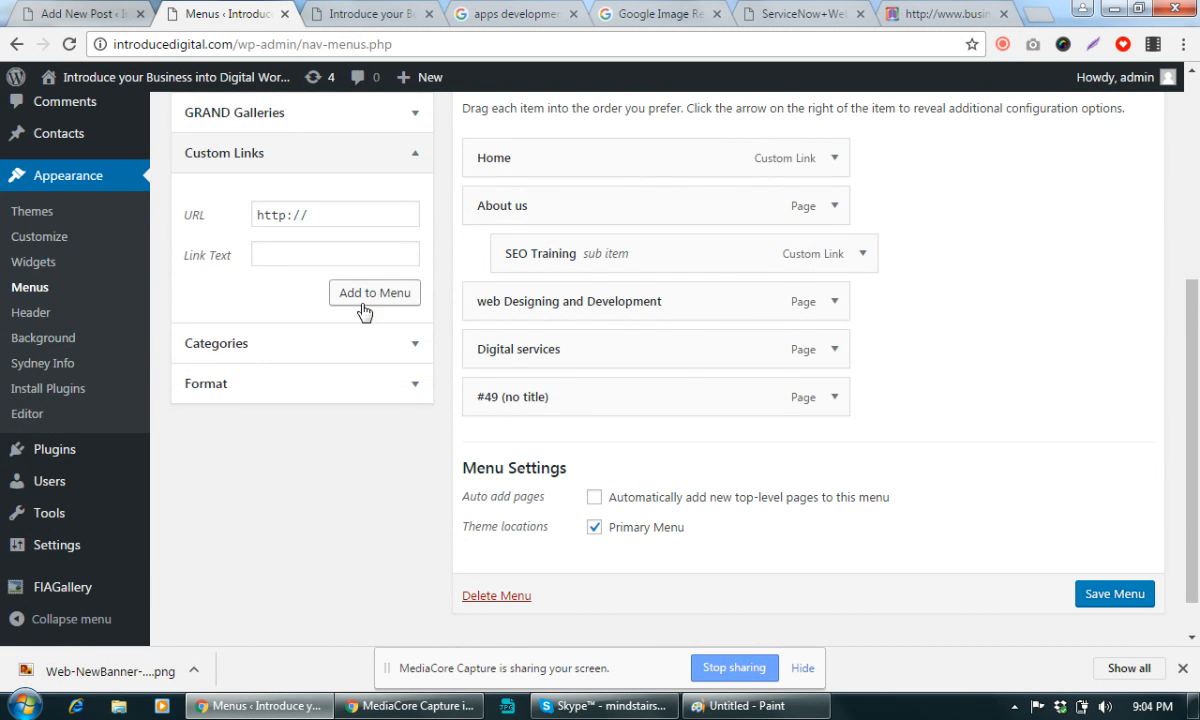
{"action": "scroll", "coordinate": [364, 316], "scroll_direction": "up", "scroll_amount": 3}
{"action": "left_click", "coordinate": [291, 441]}
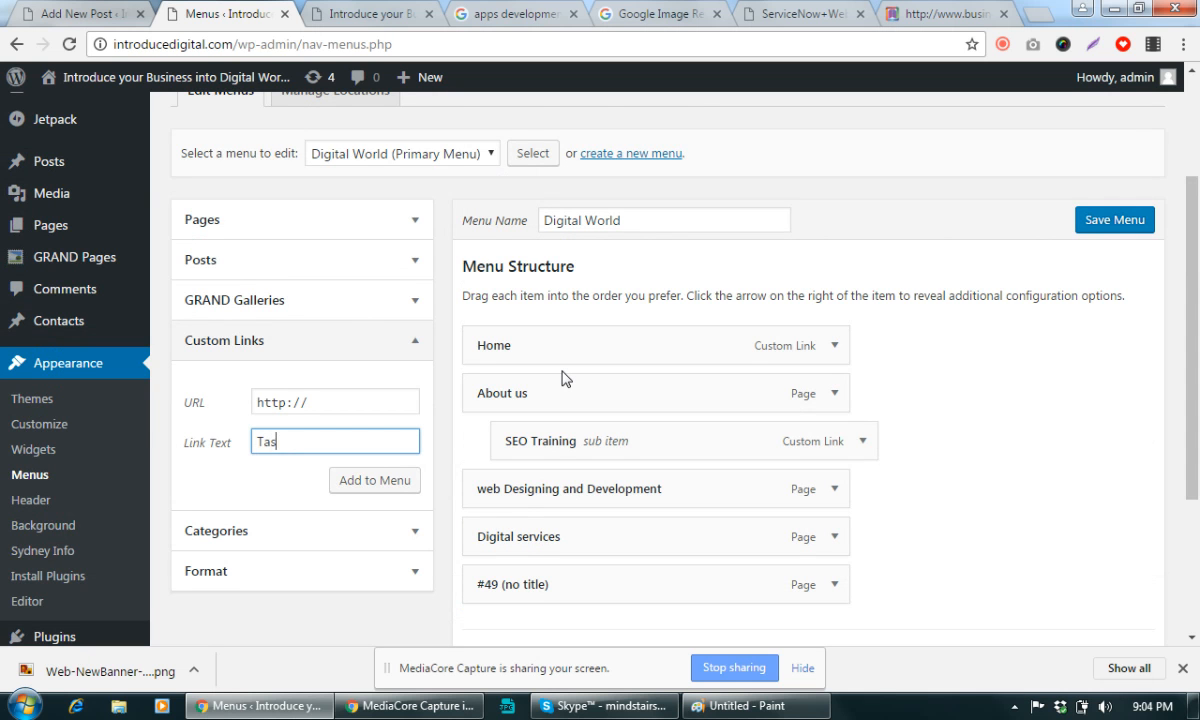
{"action": "type", "text": "Taste Secret Blog"}
{"action": "left_click", "coordinate": [350, 402]}
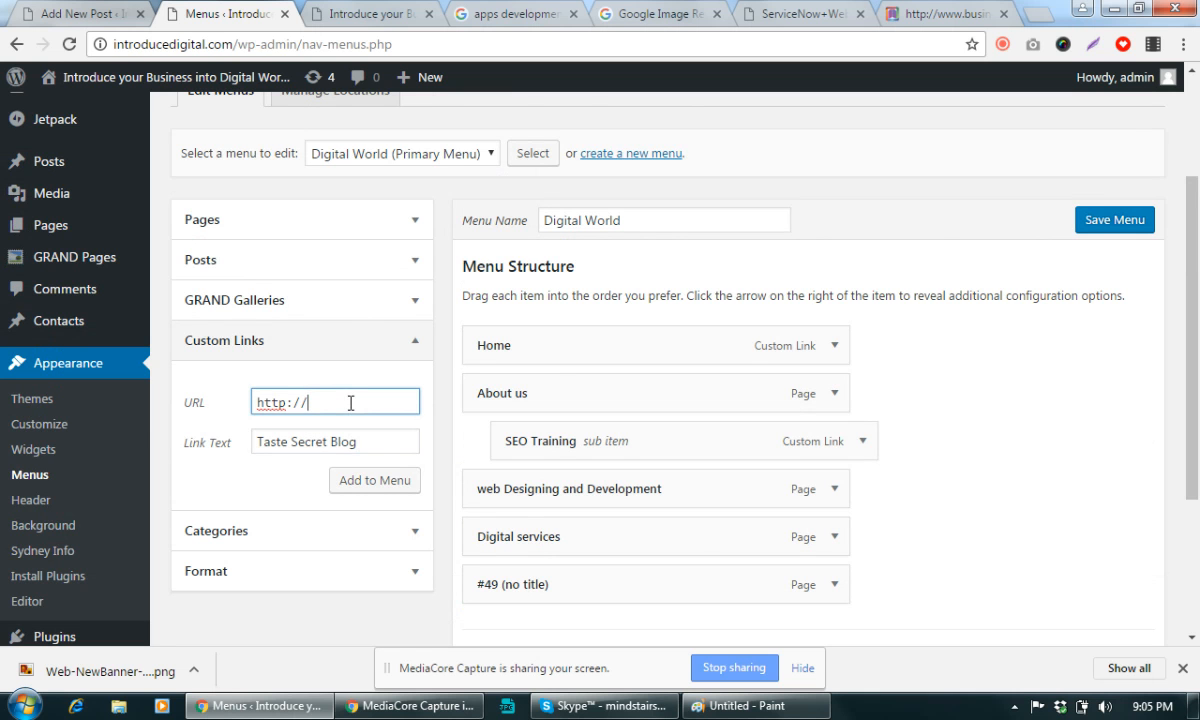
{"action": "type", "text": "www.tastesecret"}
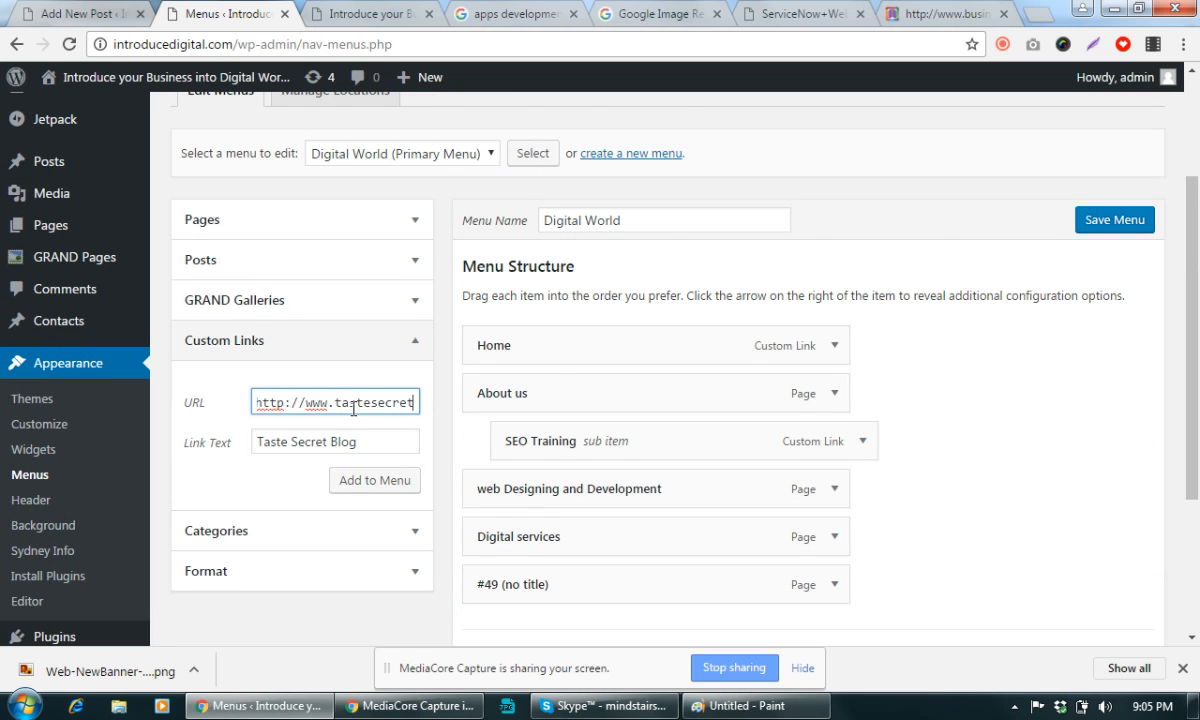
{"action": "type", "text": ".com"}
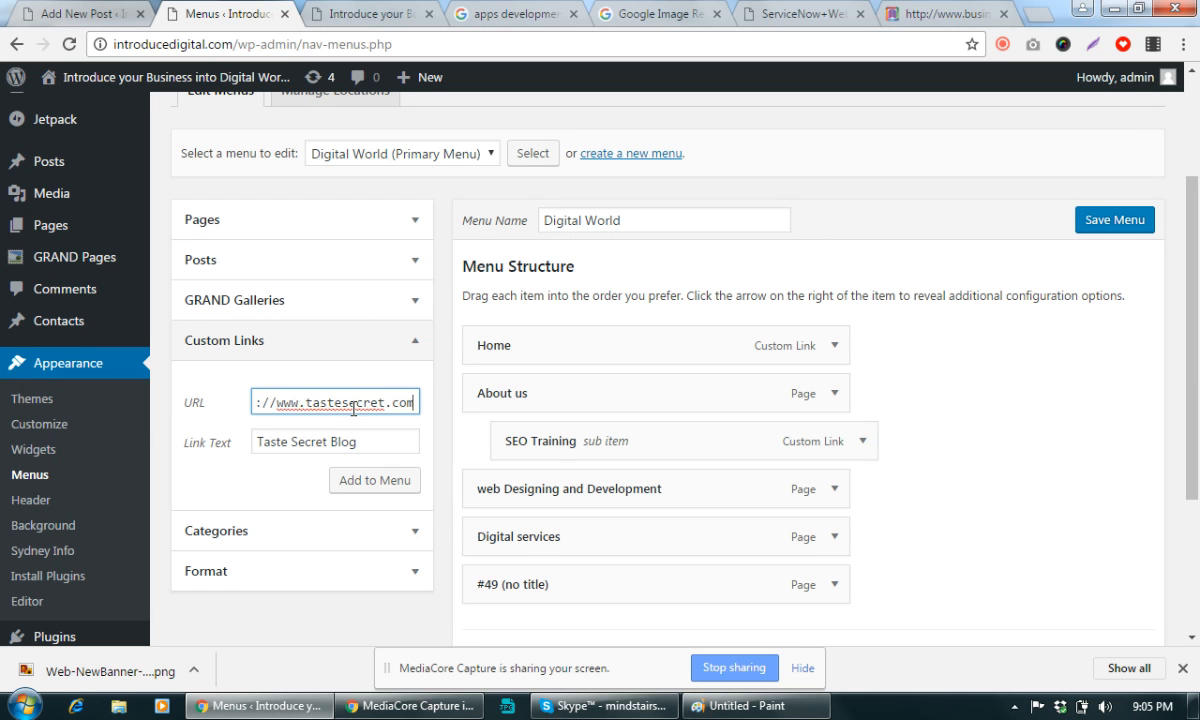
{"action": "left_click", "coordinate": [350, 482]}
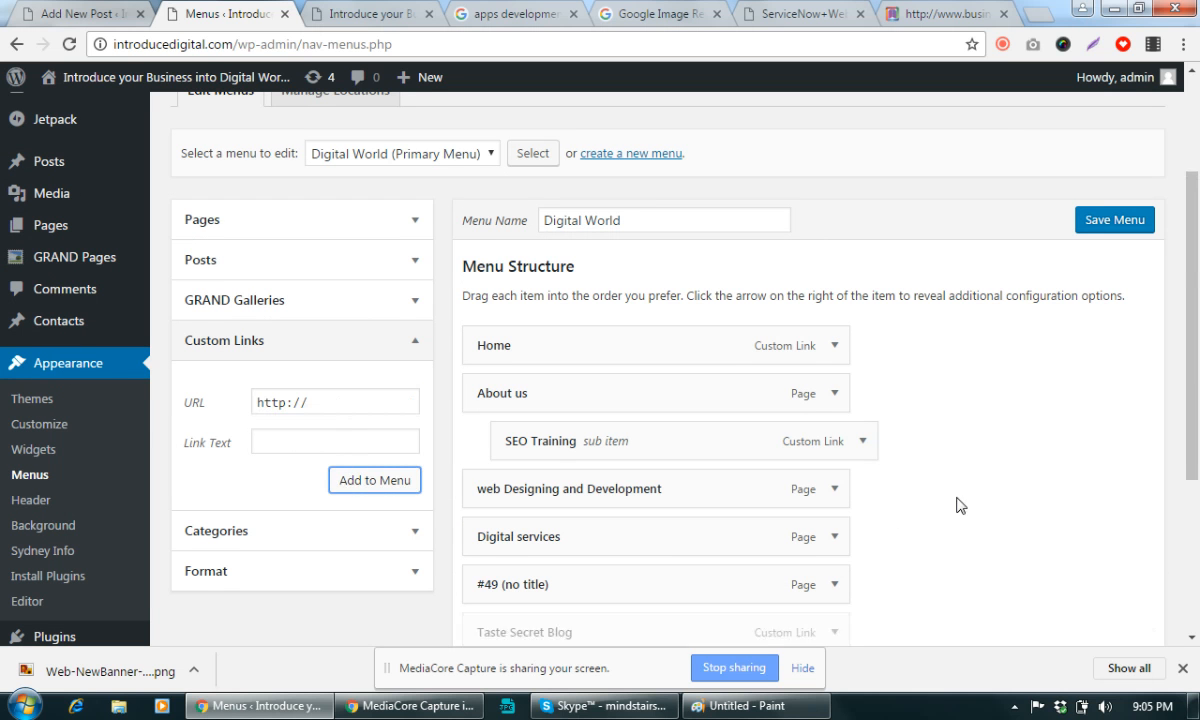
Indent Taste Secret Blog as a sub item of the #49 (no title) page and save the menu
{"action": "scroll", "coordinate": [959, 504], "scroll_direction": "down", "scroll_amount": 2}
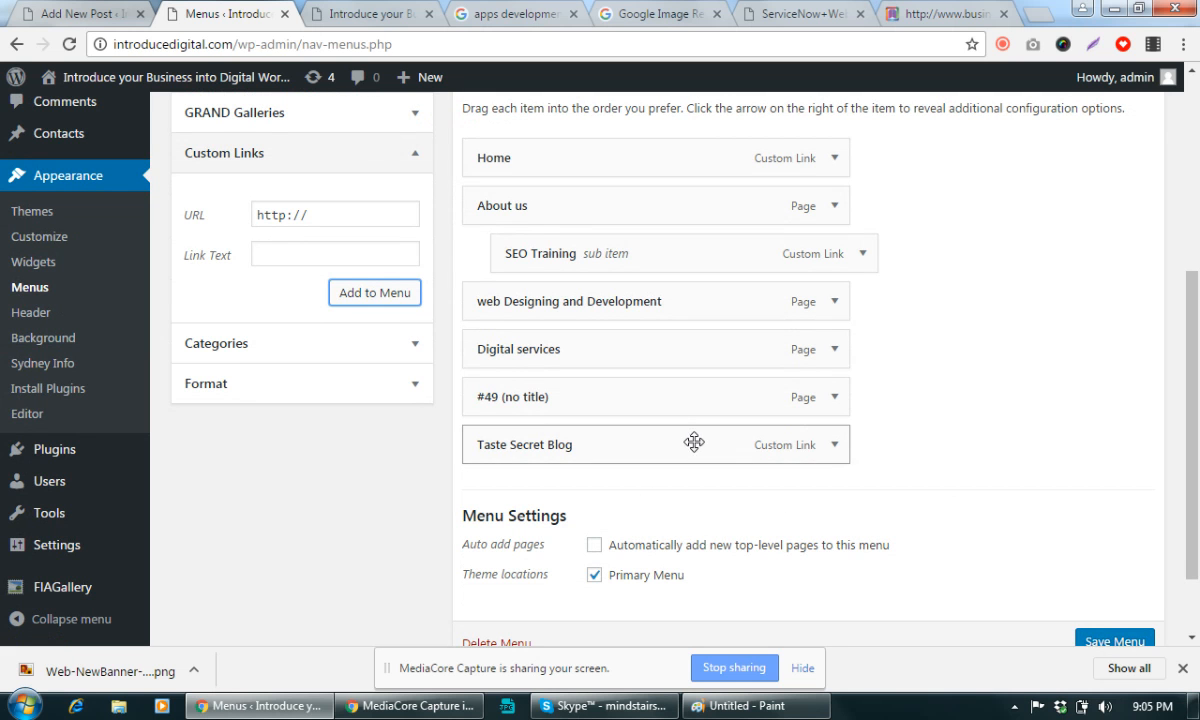
{"action": "left_click_drag", "start_coordinate": [694, 442], "coordinate": [769, 440]}
{"action": "scroll", "coordinate": [1188, 570], "scroll_direction": "down", "scroll_amount": 1}
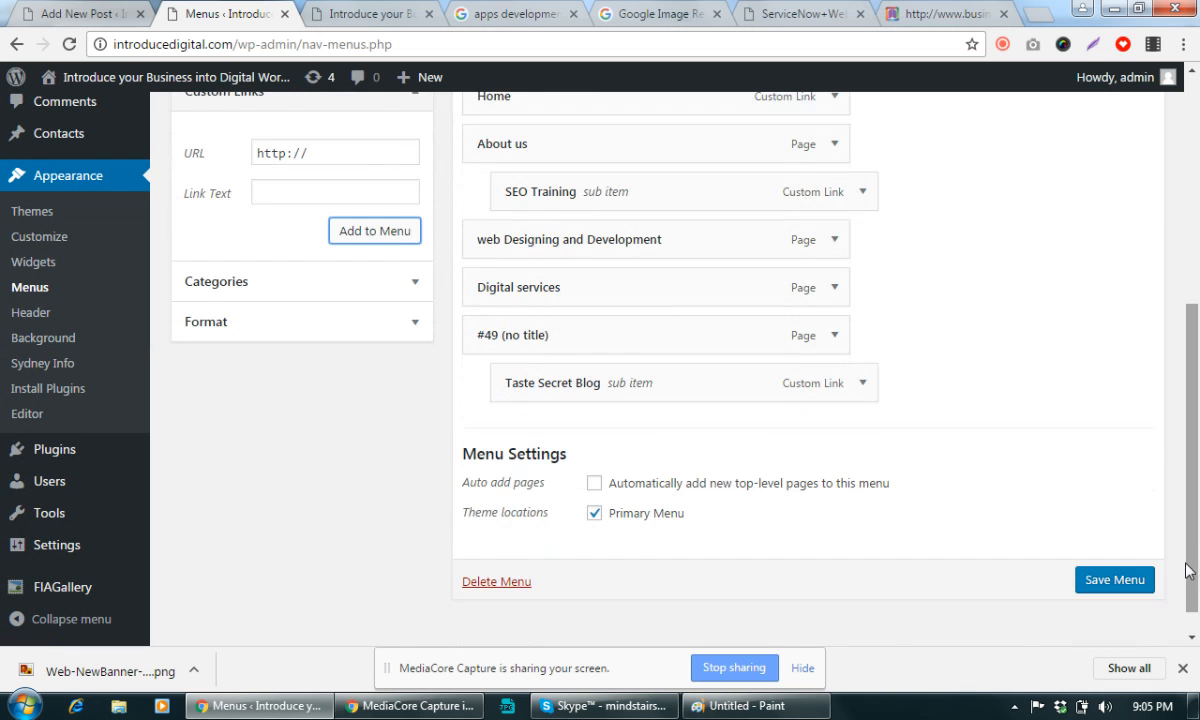
{"action": "left_click", "coordinate": [1111, 546]}
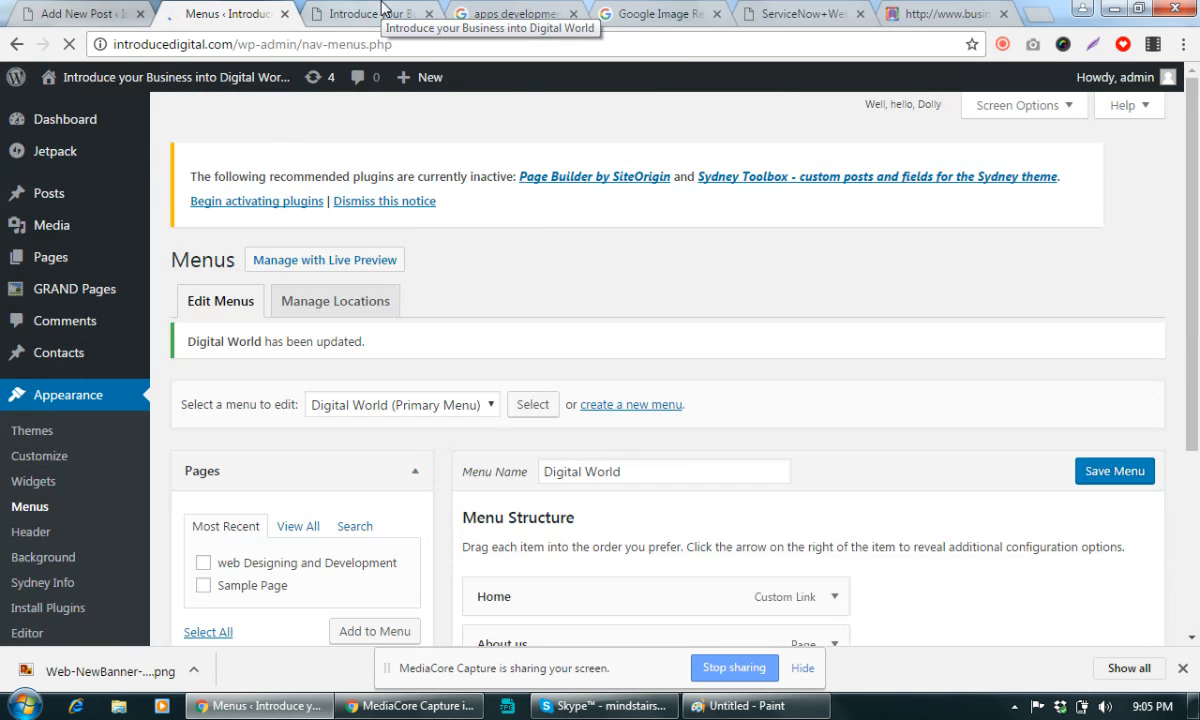
Reload the introducedigital.com homepage, test the Taste Secret Blog link under #49 (no title), and go back
{"action": "left_click", "coordinate": [383, 13]}
{"action": "left_click", "coordinate": [70, 44]}
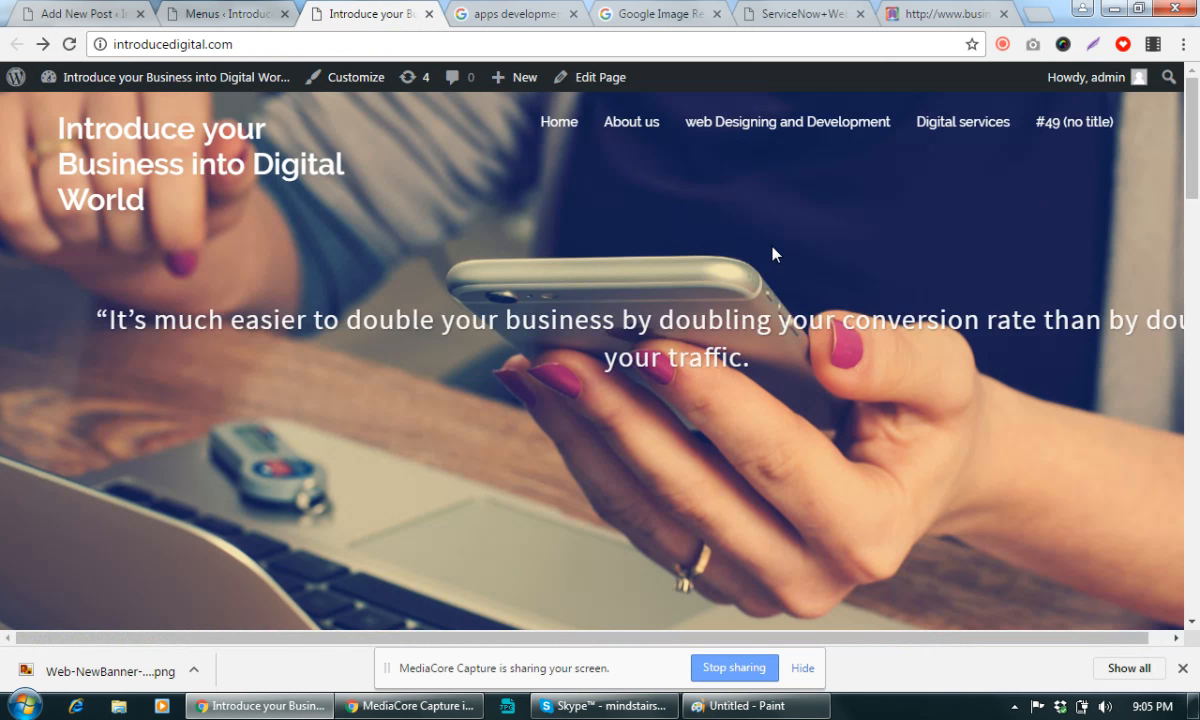
{"action": "mouse_move", "coordinate": [1104, 128]}
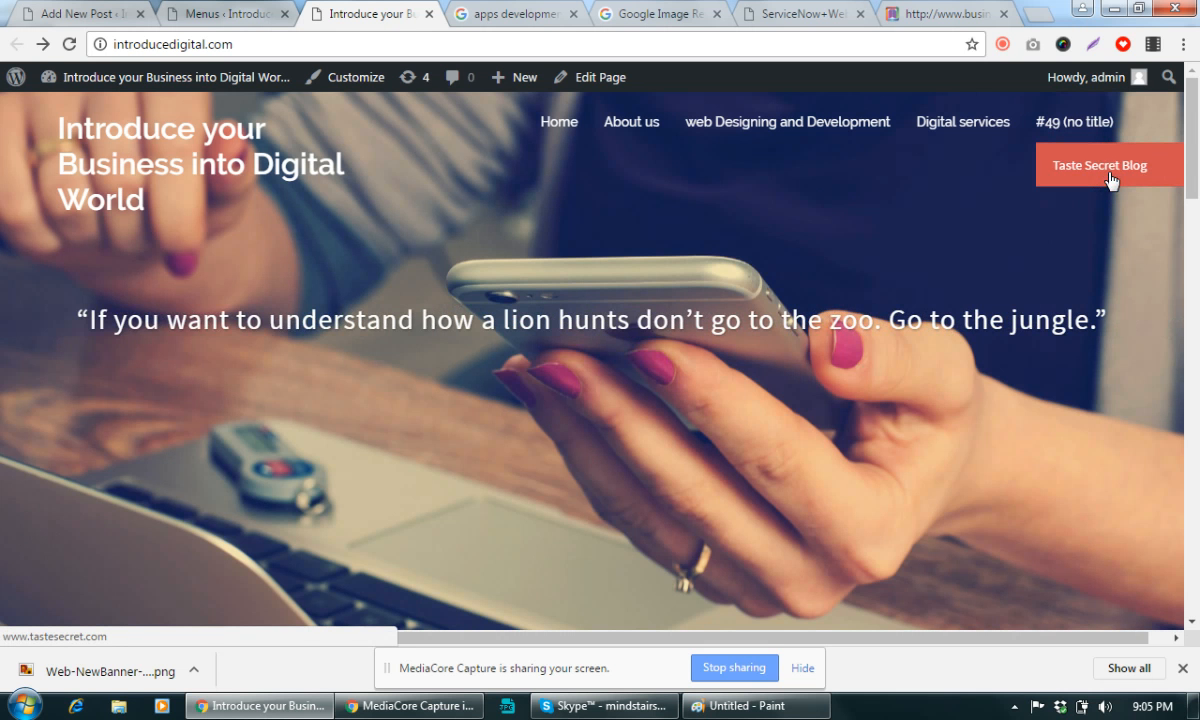
{"action": "left_click", "coordinate": [1100, 166]}
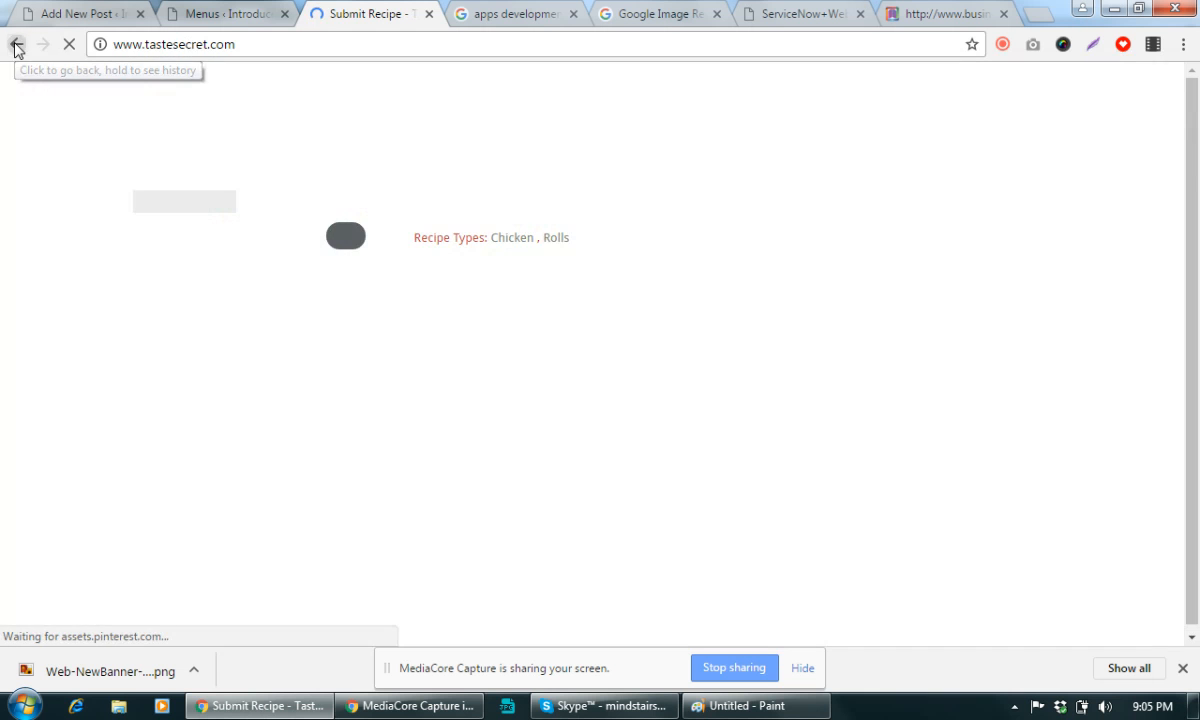
{"action": "left_click", "coordinate": [15, 45]}
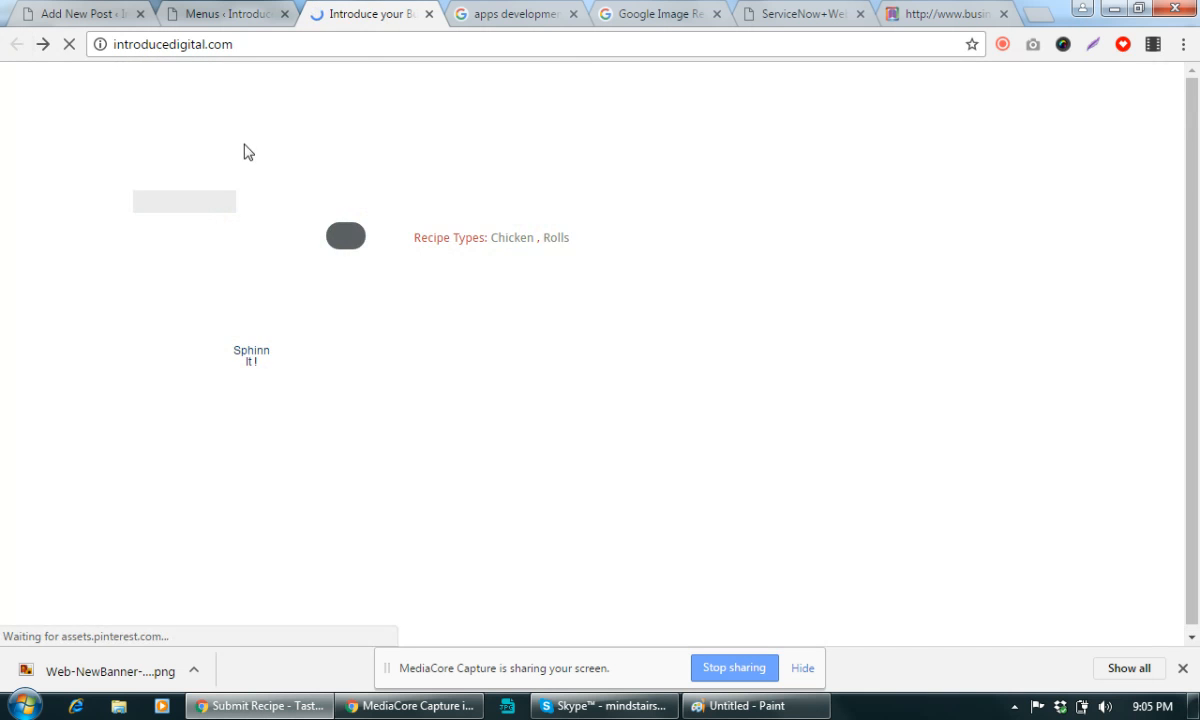
Return to the WordPress admin and start a new page
{"action": "left_click", "coordinate": [197, 16]}
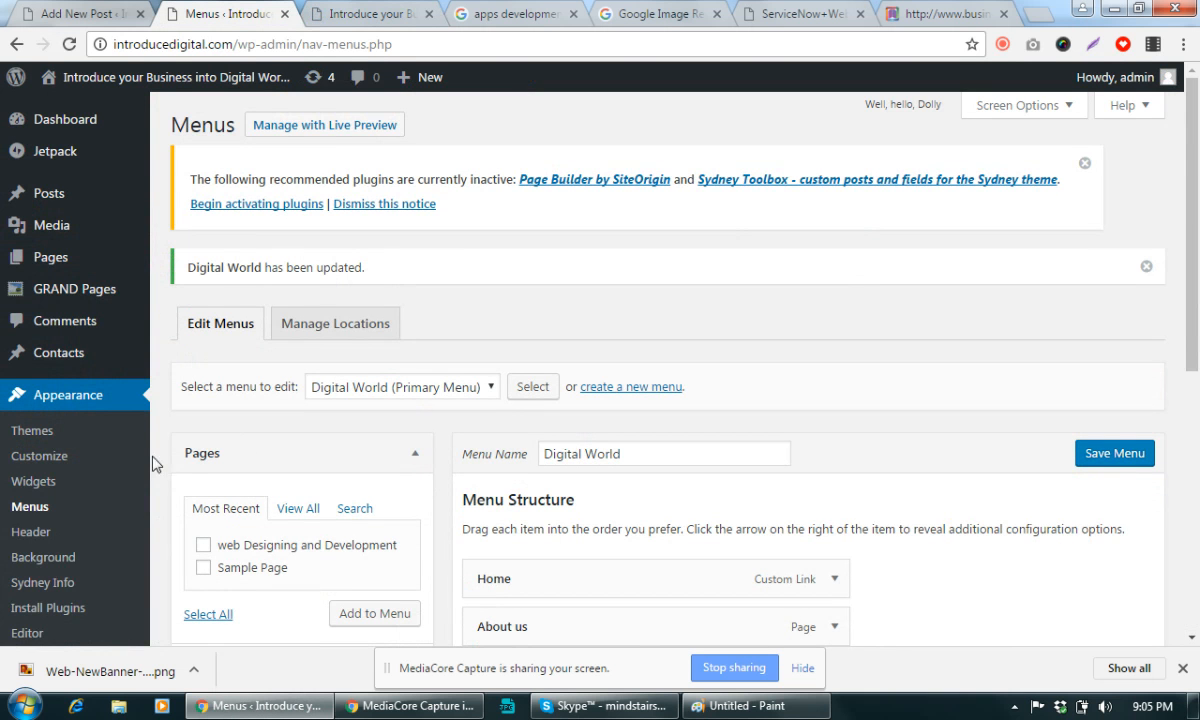
{"action": "scroll", "coordinate": [127, 477], "scroll_direction": "down", "scroll_amount": 1}
{"action": "scroll", "coordinate": [91, 469], "scroll_direction": "up", "scroll_amount": 1}
{"action": "mouse_move", "coordinate": [63, 198]}
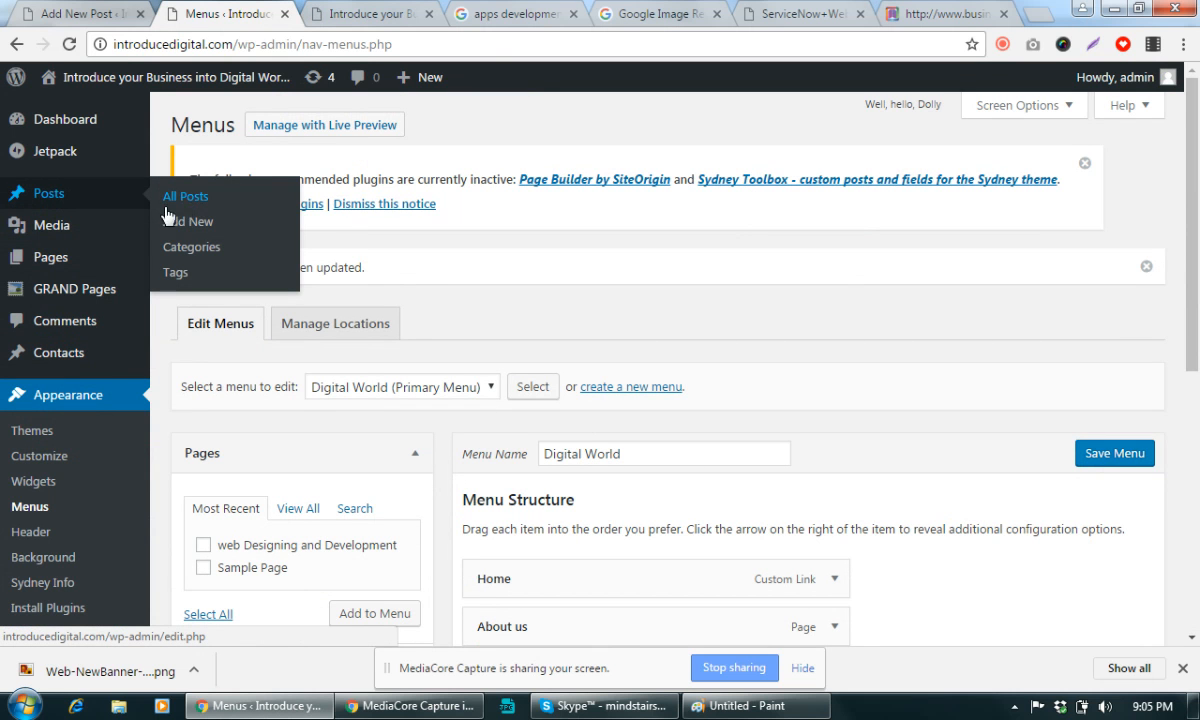
{"action": "mouse_move", "coordinate": [57, 228]}
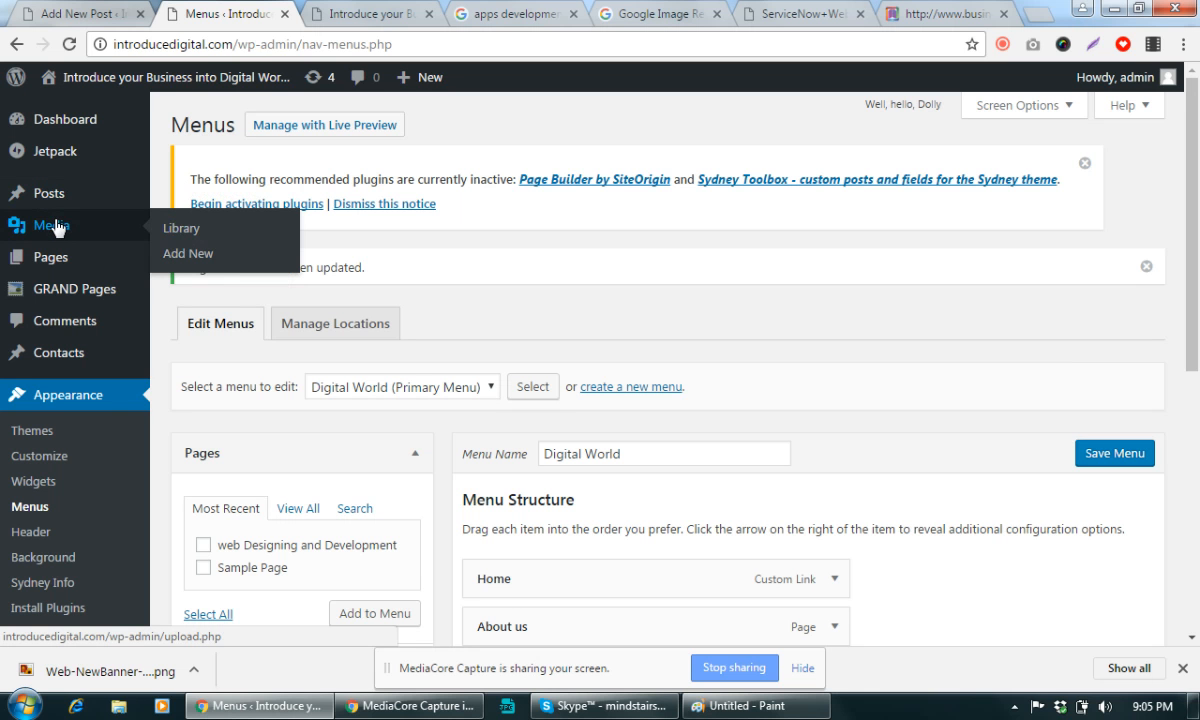
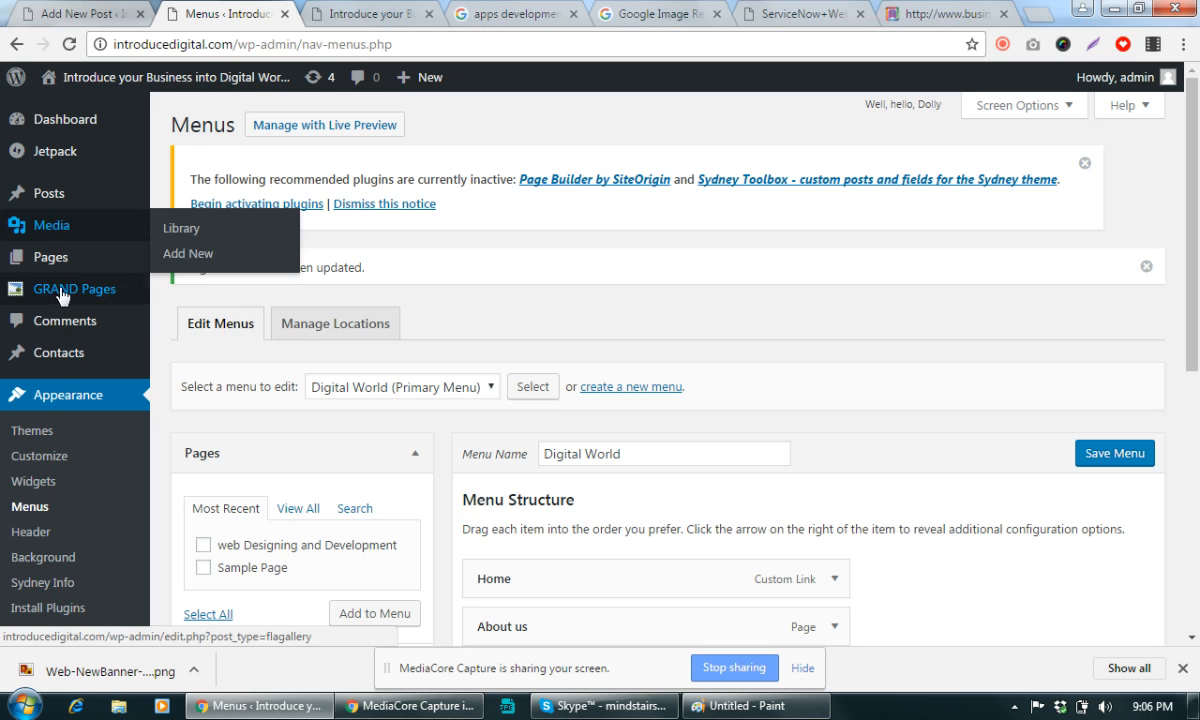
{"action": "mouse_move", "coordinate": [60, 265]}
{"action": "left_click", "coordinate": [193, 287]}
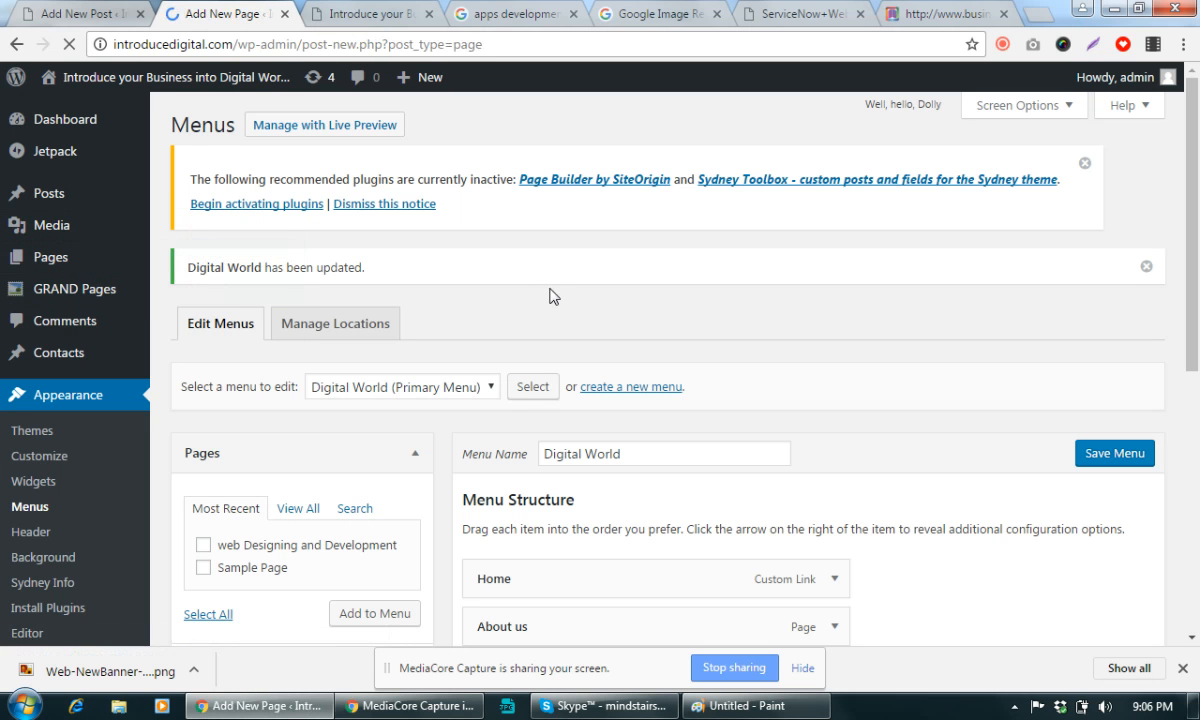
Title the new page SEO Services
{"action": "type", "text": "S"}
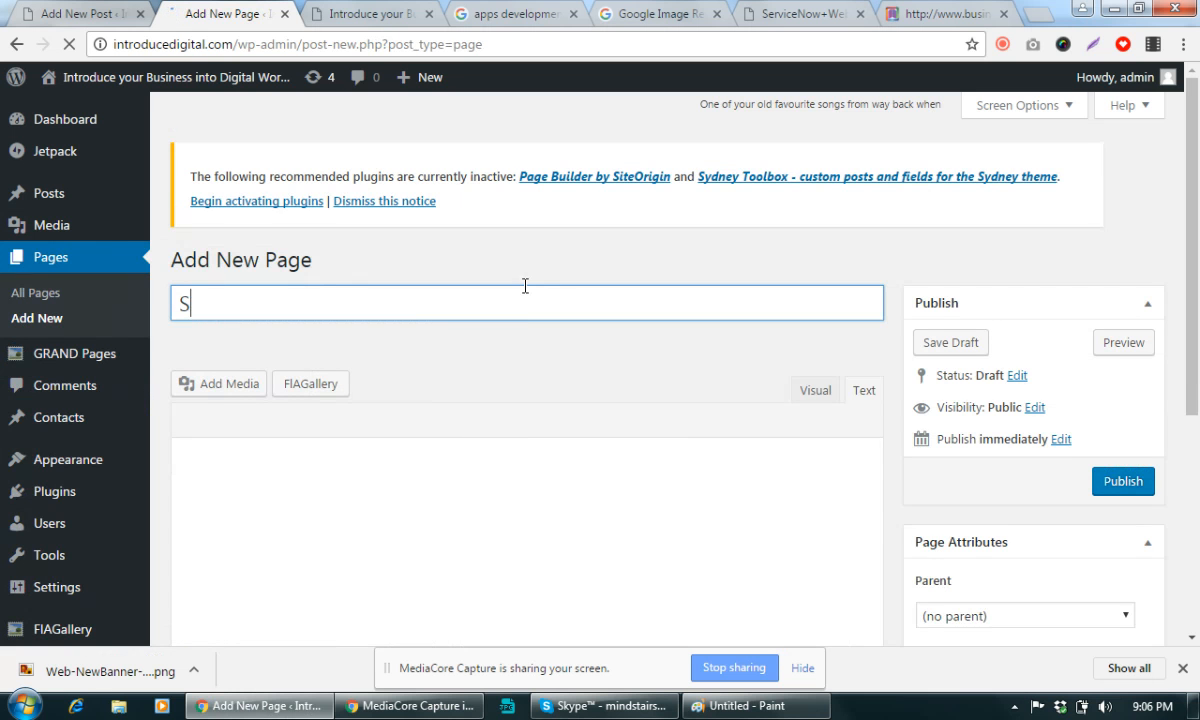
{"action": "type", "text": "ervices"}
{"action": "key", "text": "BackSpace"}
{"action": "key", "text": "BackSpace"}
{"action": "key", "text": "BackSpace"}
{"action": "key", "text": "BackSpace"}
{"action": "key", "text": "BackSpace"}
{"action": "key", "text": "BackSpace"}
{"action": "key", "text": "BackSpace"}
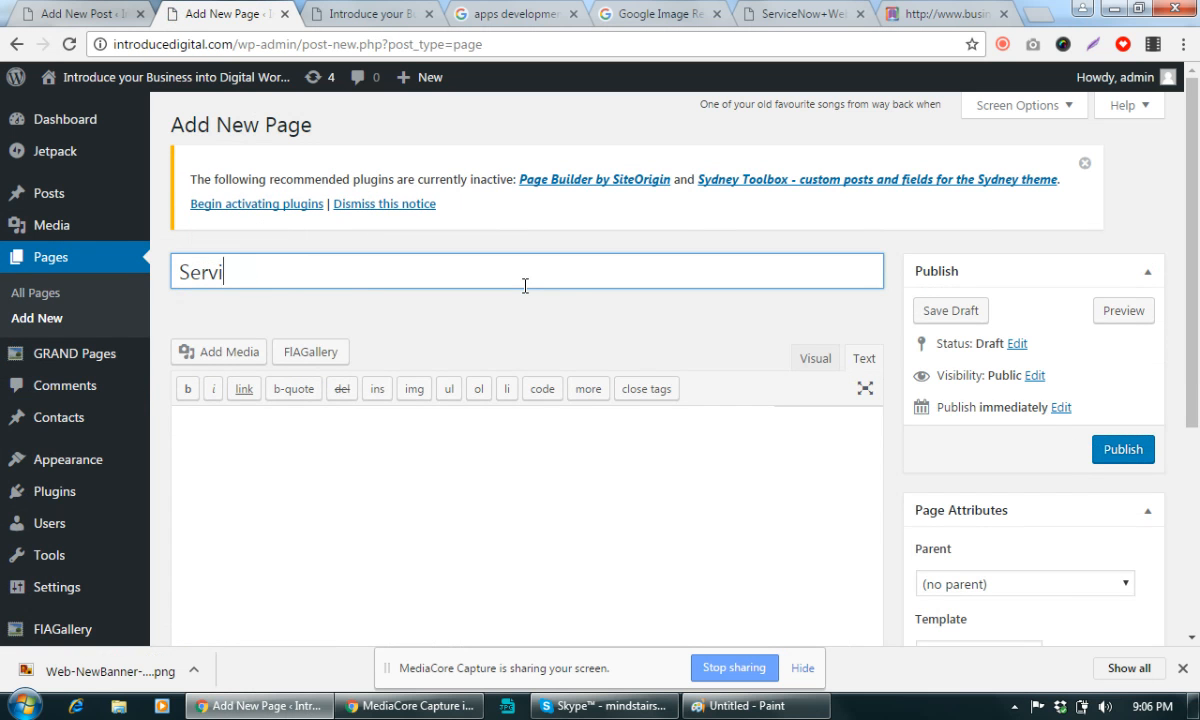
{"action": "type", "text": "EO Services"}
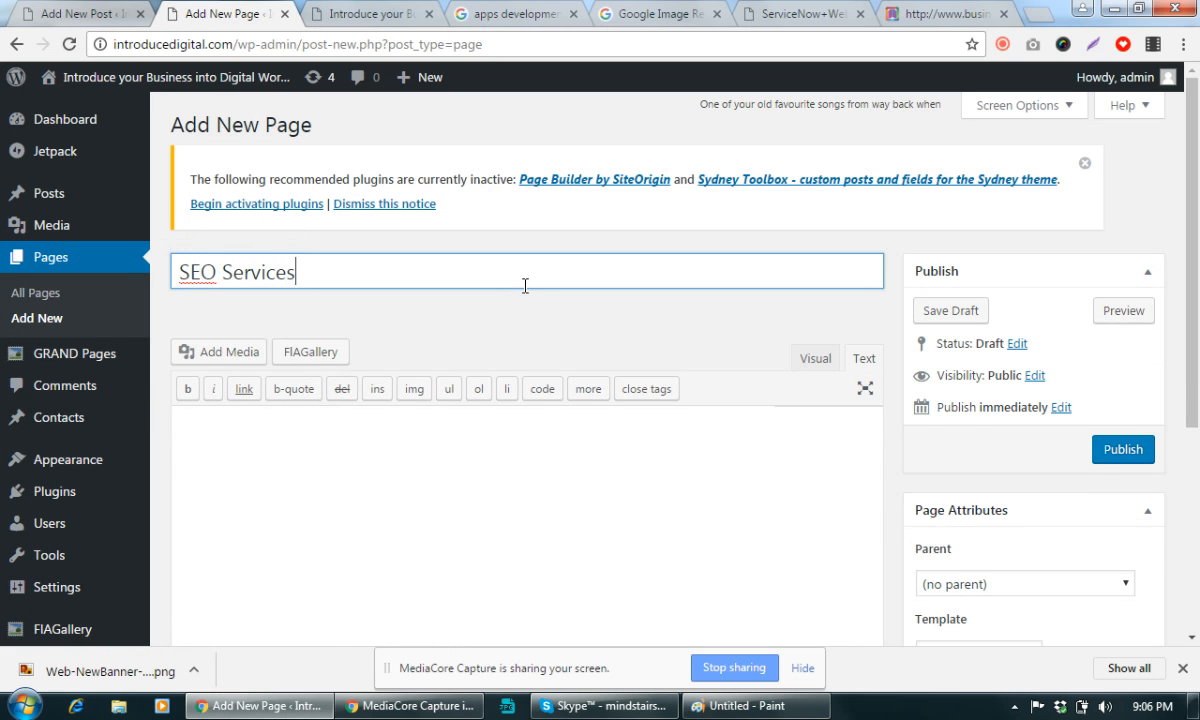
Enter "Seo services" as the page content and publish the page
{"action": "left_click", "coordinate": [466, 474]}
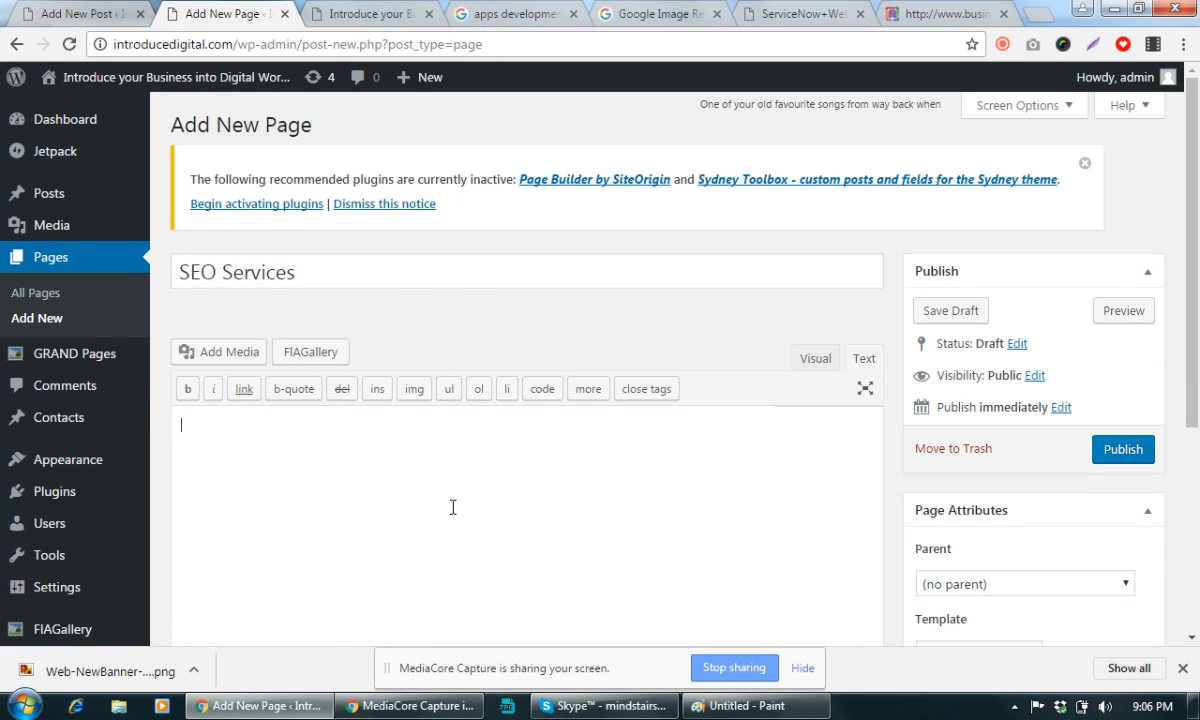
{"action": "type", "text": "Seo servi"}
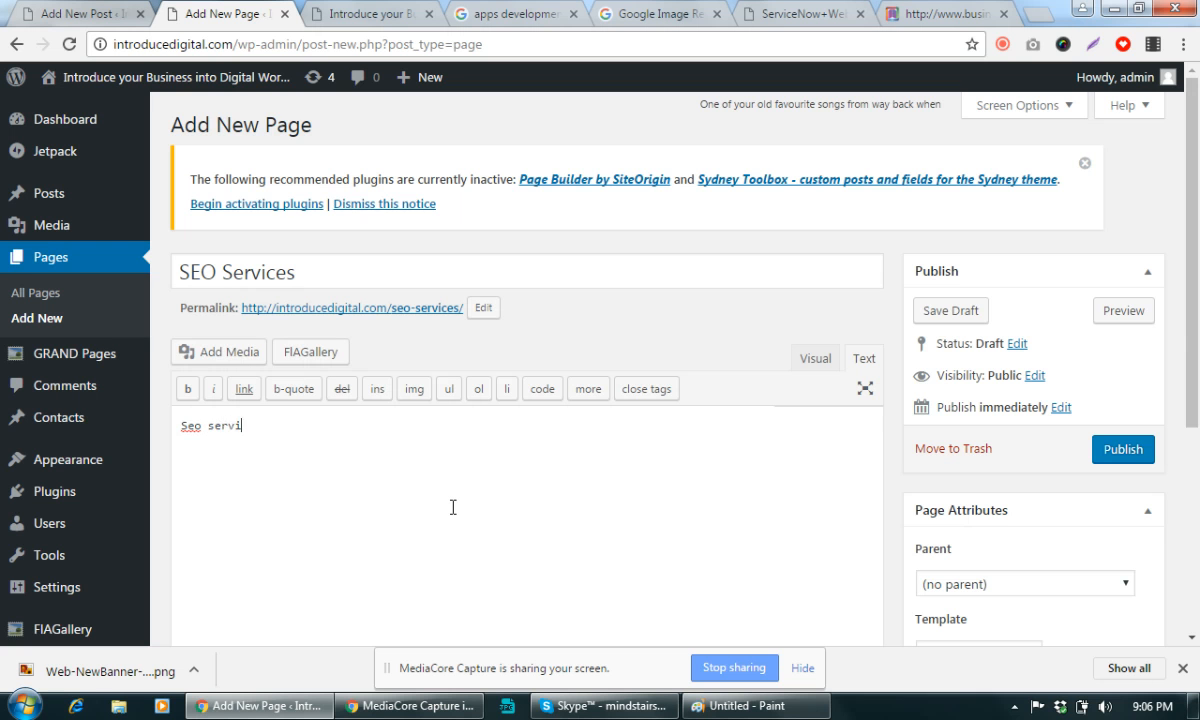
{"action": "type", "text": "ces"}
{"action": "scroll", "coordinate": [782, 415], "scroll_direction": "down", "scroll_amount": 4}
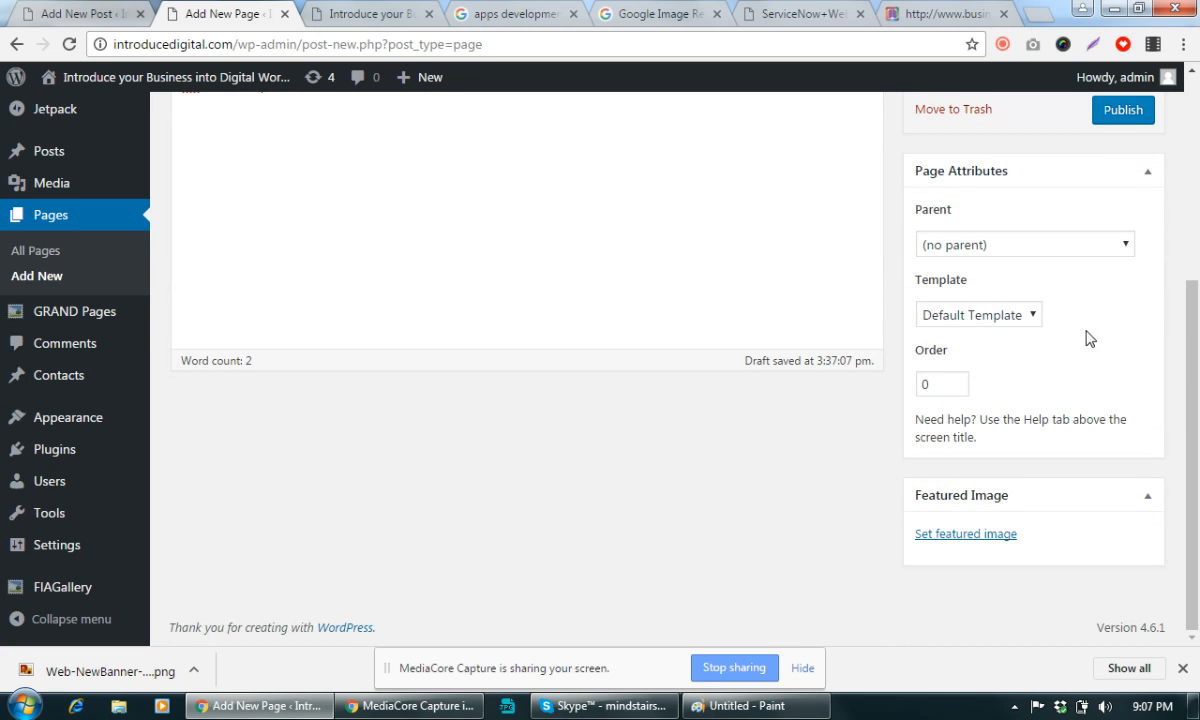
{"action": "scroll", "coordinate": [1088, 338], "scroll_direction": "up", "scroll_amount": 5}
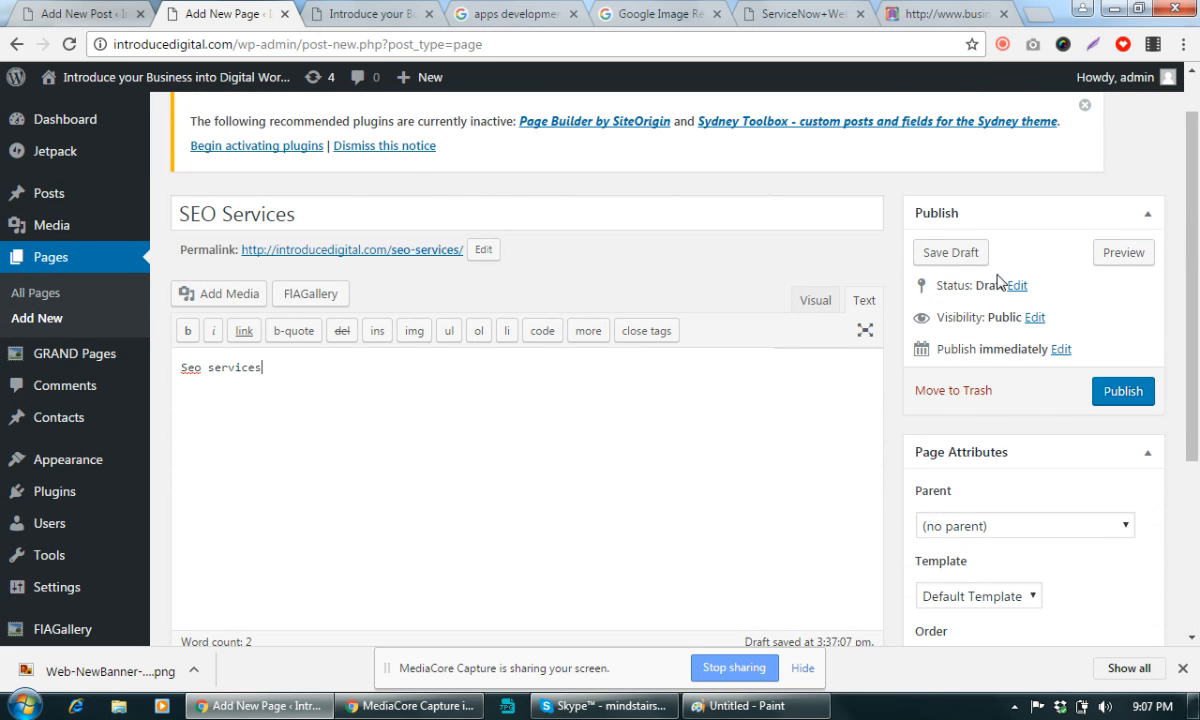
{"action": "left_click", "coordinate": [1099, 390]}
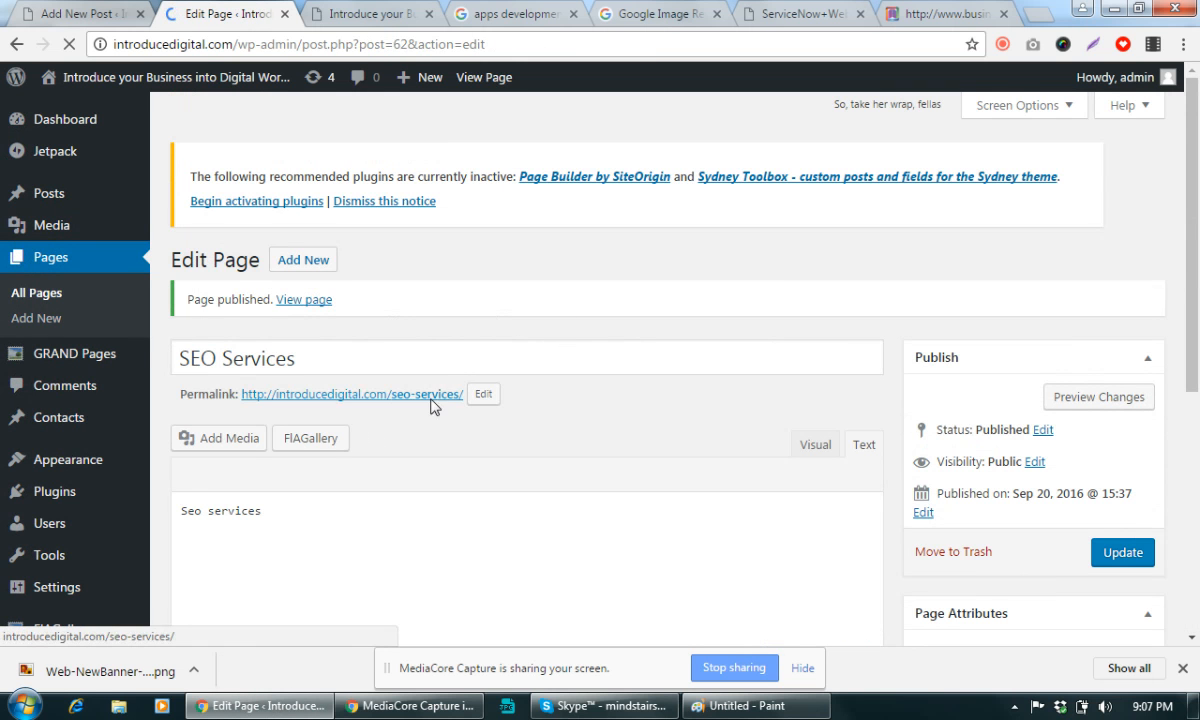
View the published SEO Services page in a separate browser tab, and return to its editor
{"action": "right_click", "coordinate": [431, 402]}
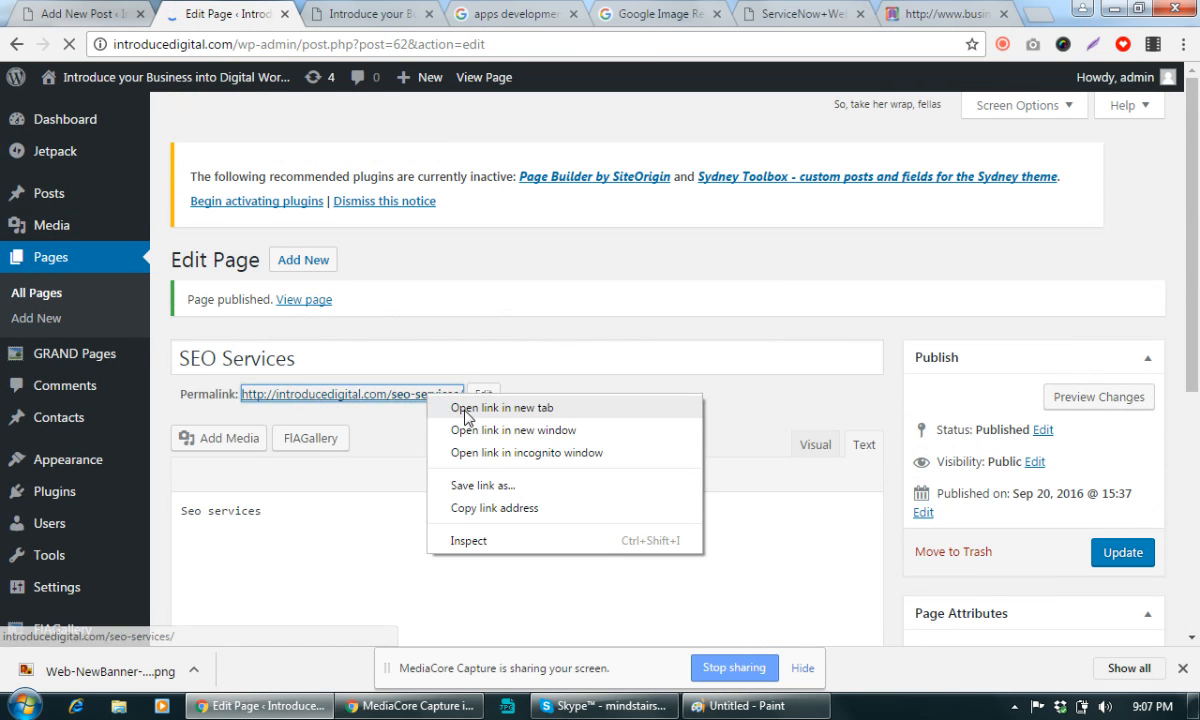
{"action": "left_click", "coordinate": [505, 408]}
{"action": "left_click", "coordinate": [318, 14]}
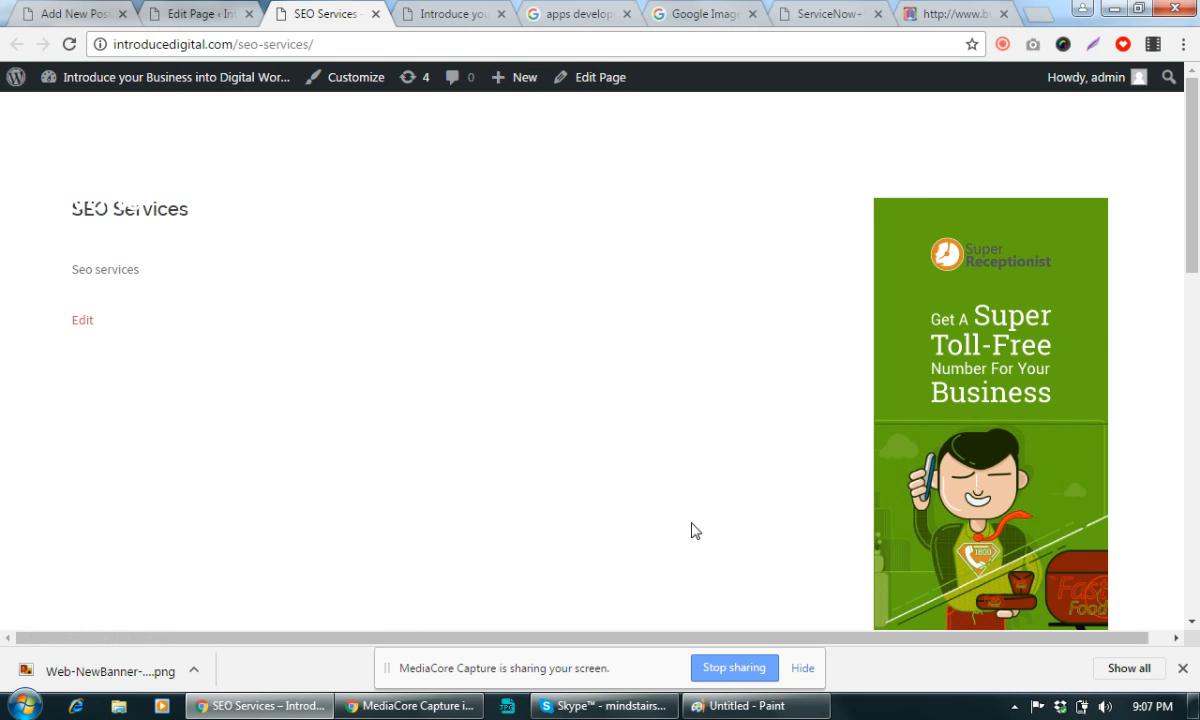
{"action": "left_click", "coordinate": [195, 13]}
Set the SEO Services page's template to Full width and update the page
{"action": "scroll", "coordinate": [1025, 560], "scroll_direction": "down", "scroll_amount": 1}
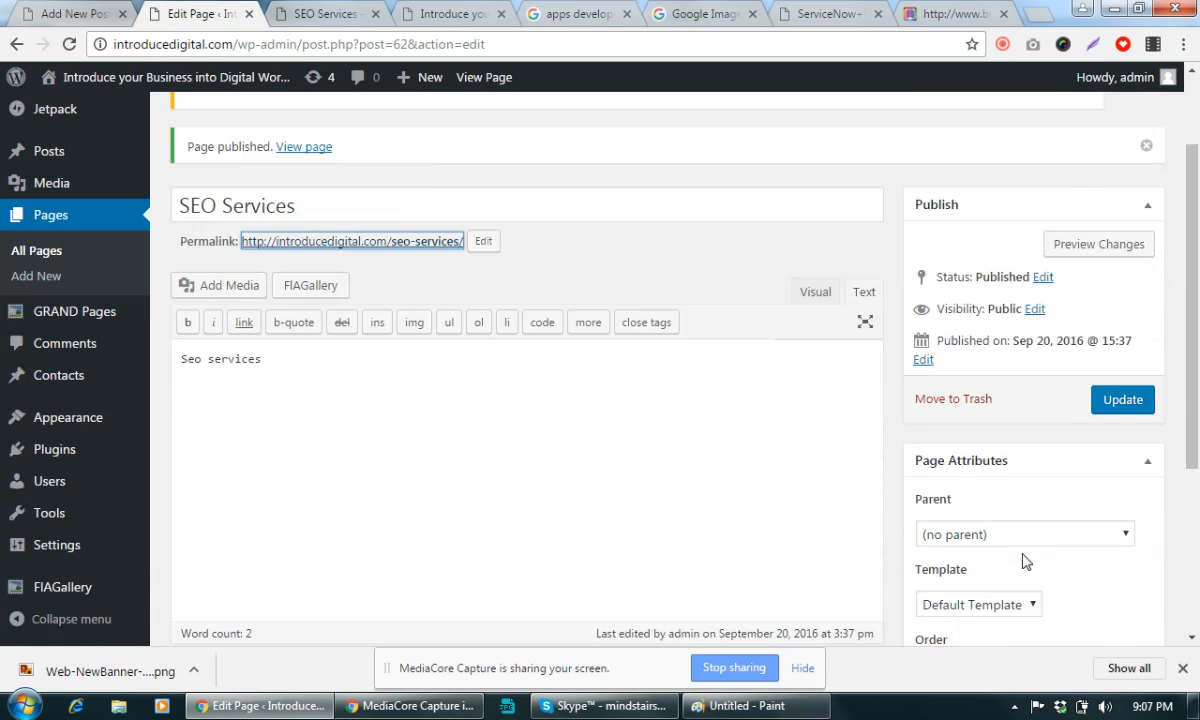
{"action": "scroll", "coordinate": [1025, 560], "scroll_direction": "down", "scroll_amount": 2}
{"action": "left_click", "coordinate": [1030, 445]}
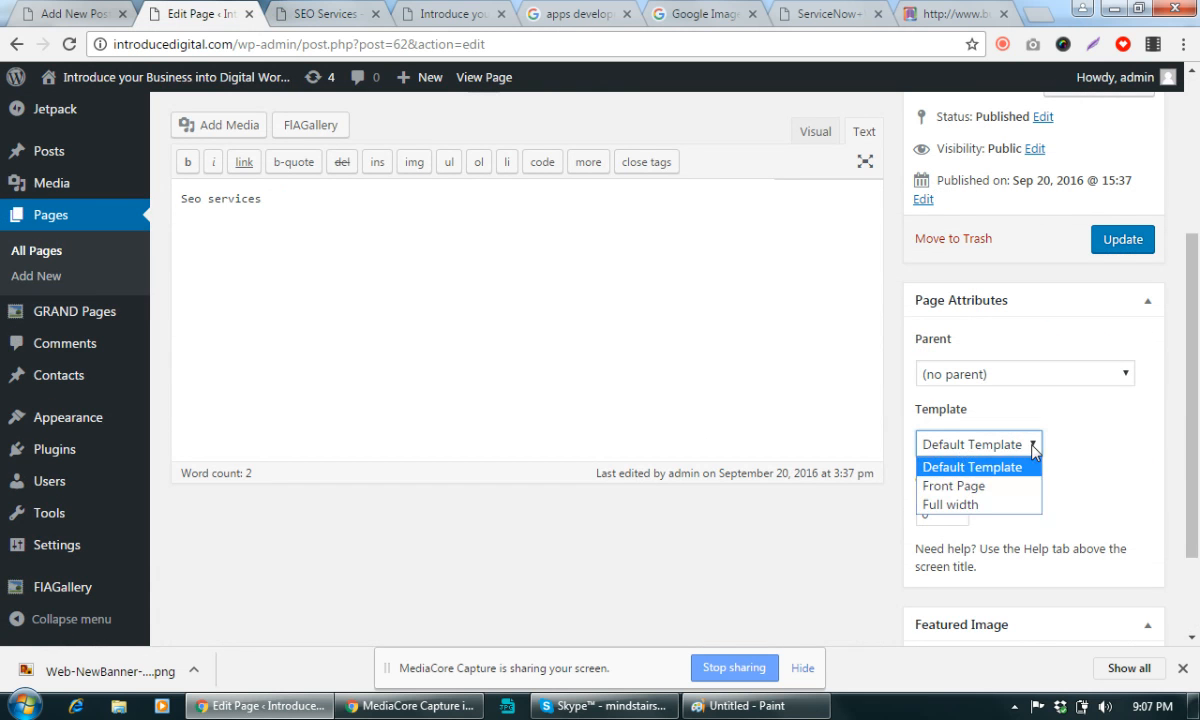
{"action": "left_click", "coordinate": [985, 505]}
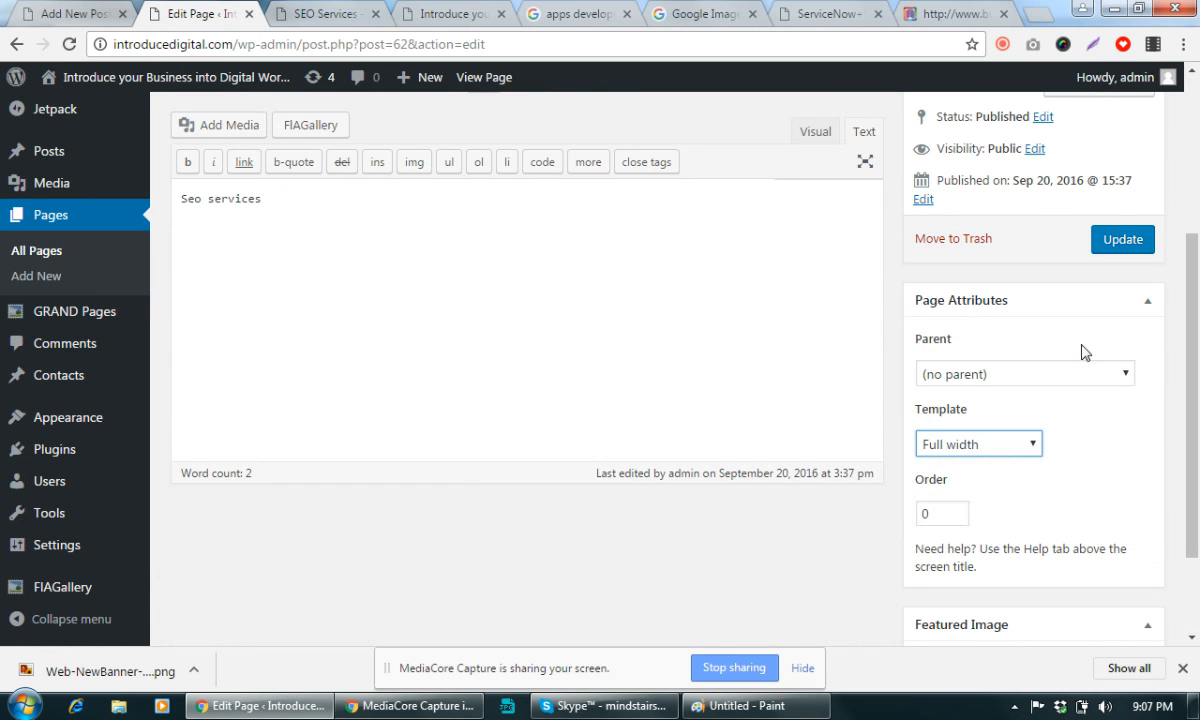
{"action": "left_click", "coordinate": [1121, 242]}
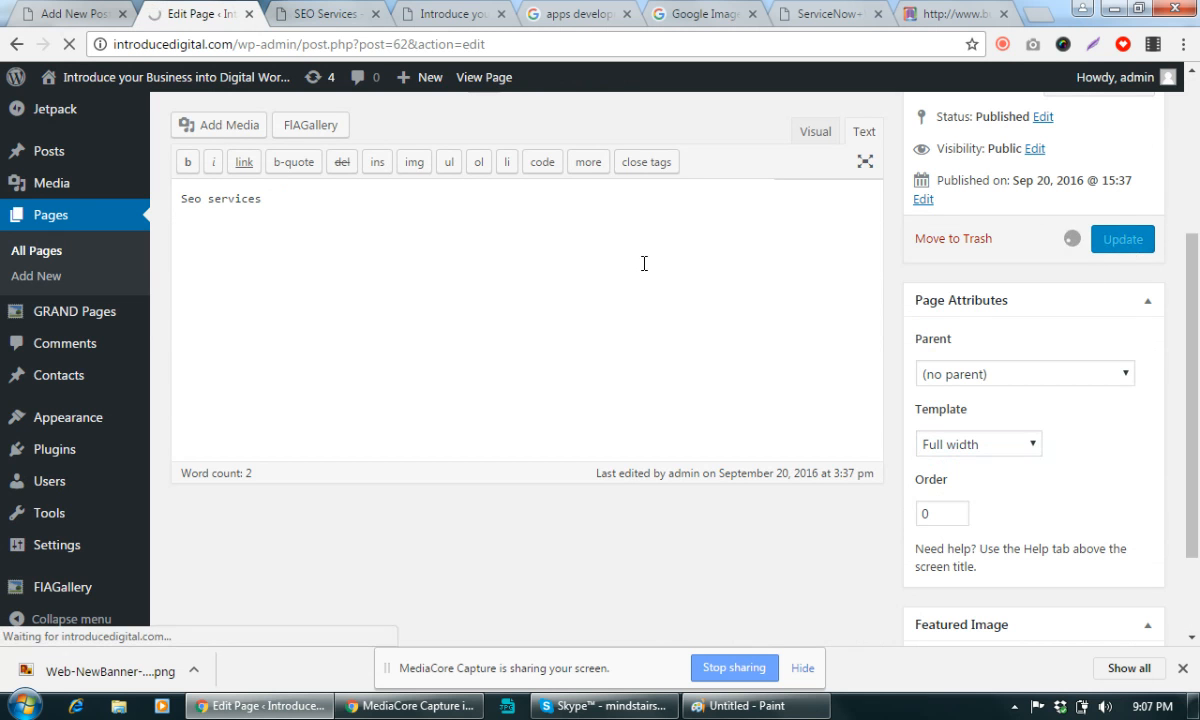
Reload the published SEO Services page to check its full-width layout, and return to its editor
{"action": "left_click", "coordinate": [311, 16]}
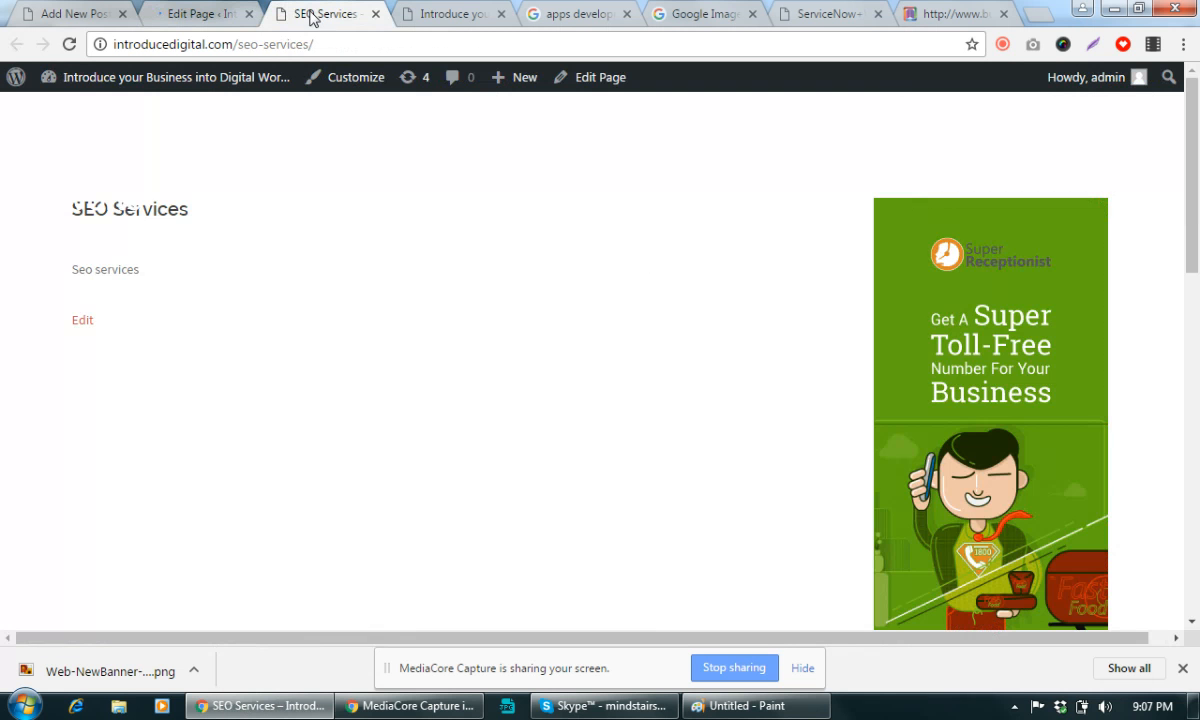
{"action": "left_click", "coordinate": [69, 44]}
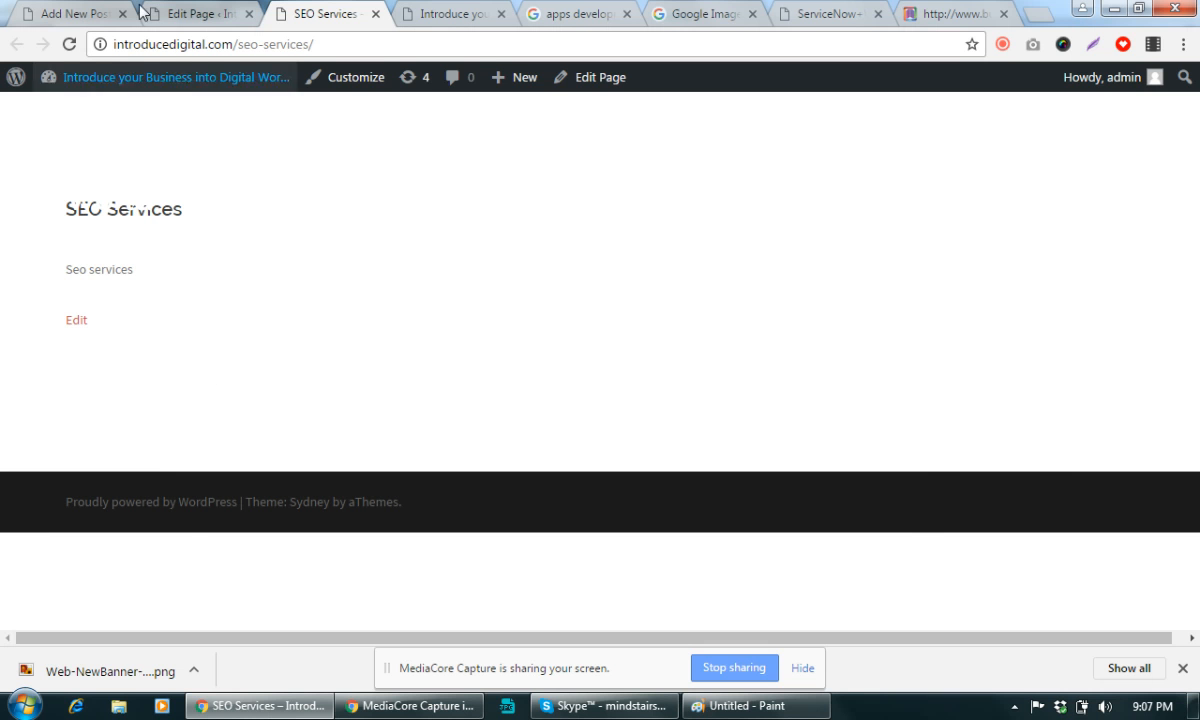
{"action": "left_click", "coordinate": [182, 13]}
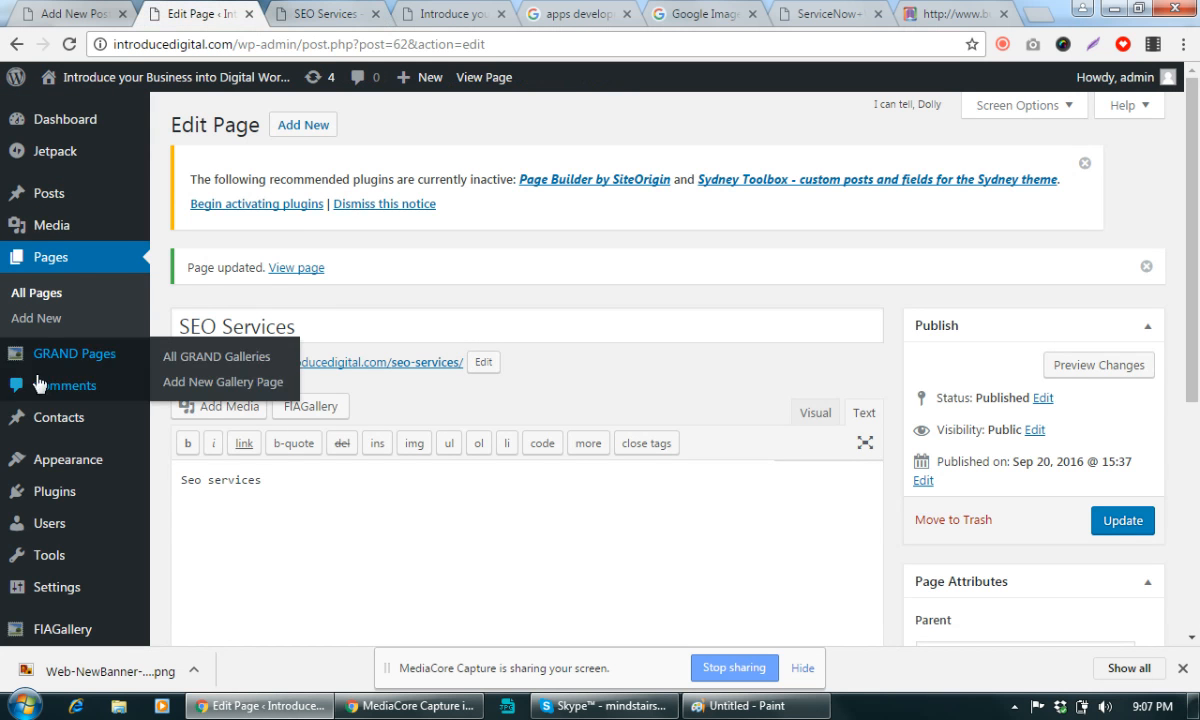
Open a blank new post and examine its format, category and tag options
{"action": "mouse_move", "coordinate": [67, 193]}
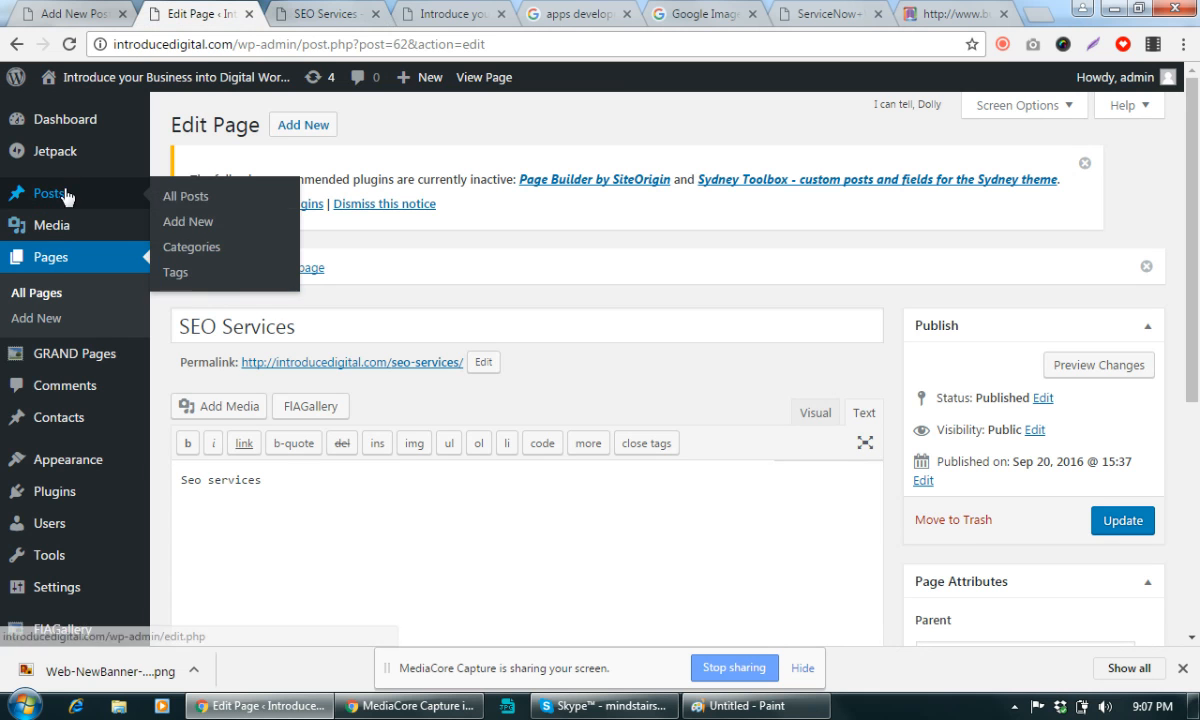
{"action": "left_click", "coordinate": [188, 222]}
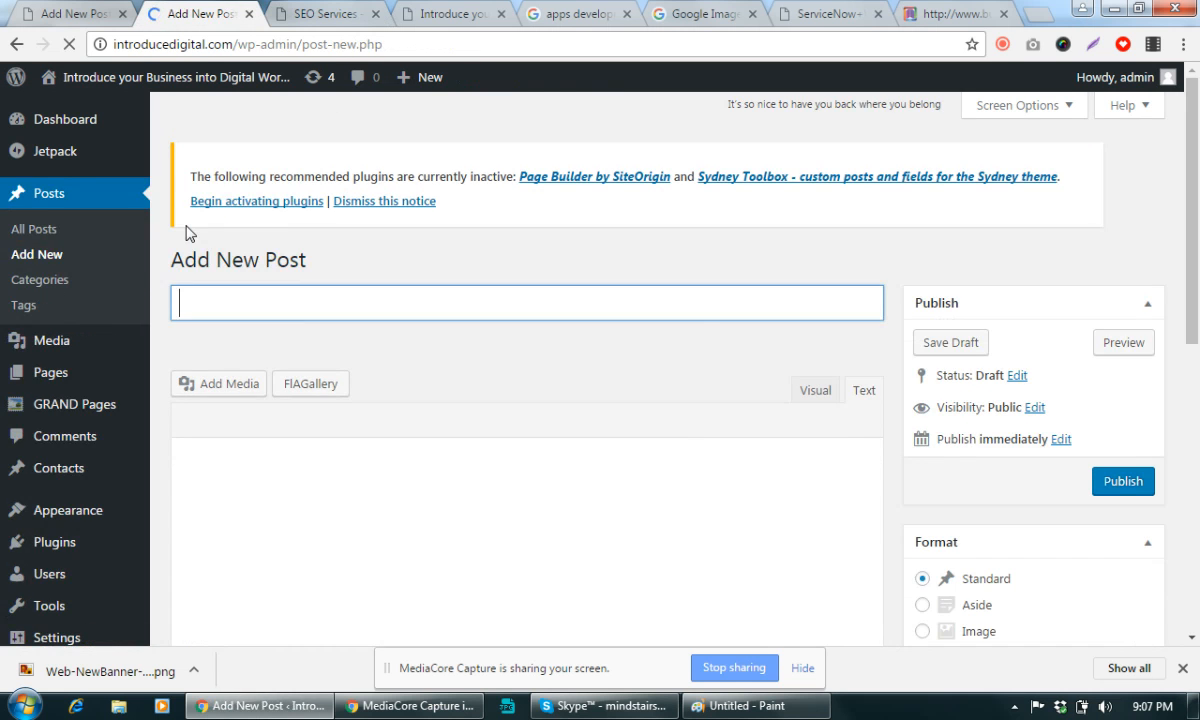
{"action": "scroll", "coordinate": [495, 484], "scroll_direction": "down", "scroll_amount": 5}
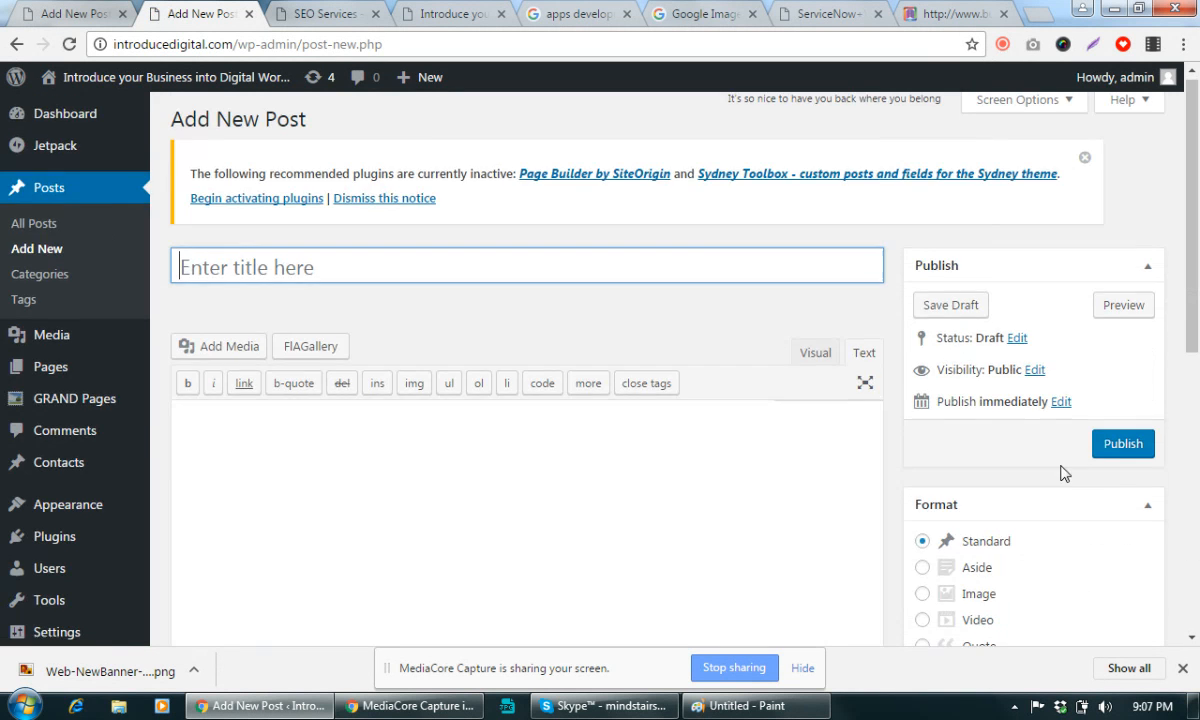
{"action": "scroll", "coordinate": [1063, 473], "scroll_direction": "down", "scroll_amount": 4}
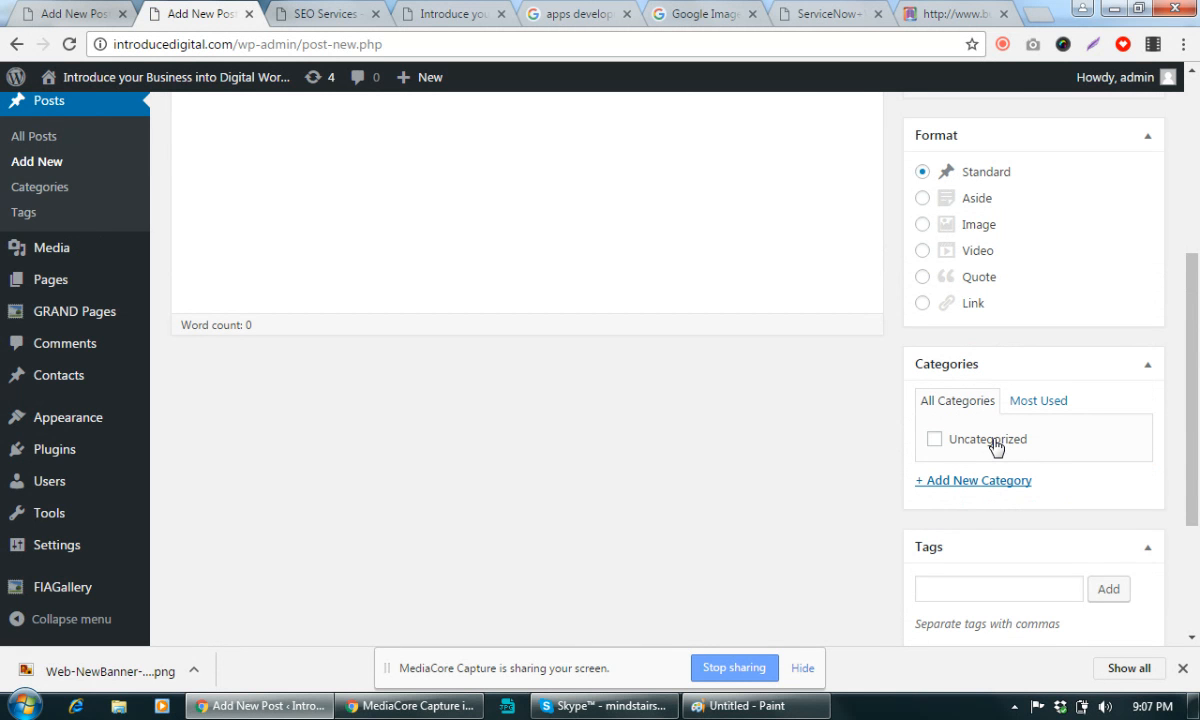
{"action": "scroll", "coordinate": [538, 430], "scroll_direction": "up", "scroll_amount": 4}
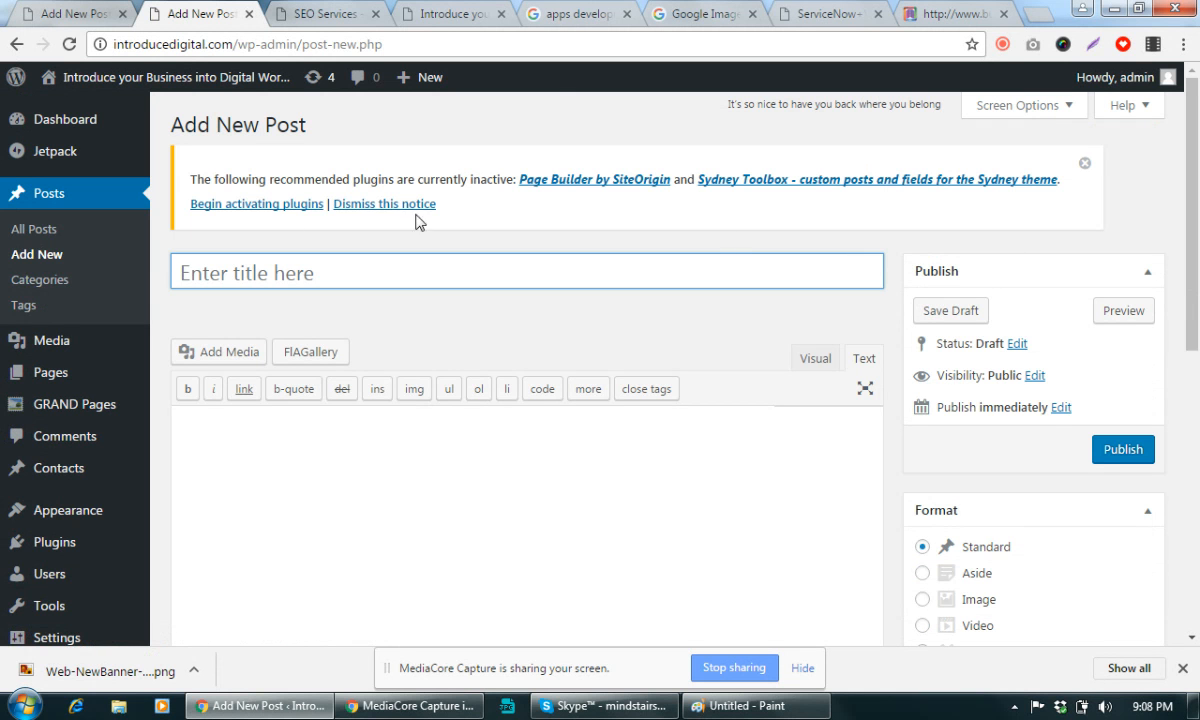
Go to the post categories and enter "SEO Tutrials" as the new category's name
{"action": "left_click", "coordinate": [40, 280]}
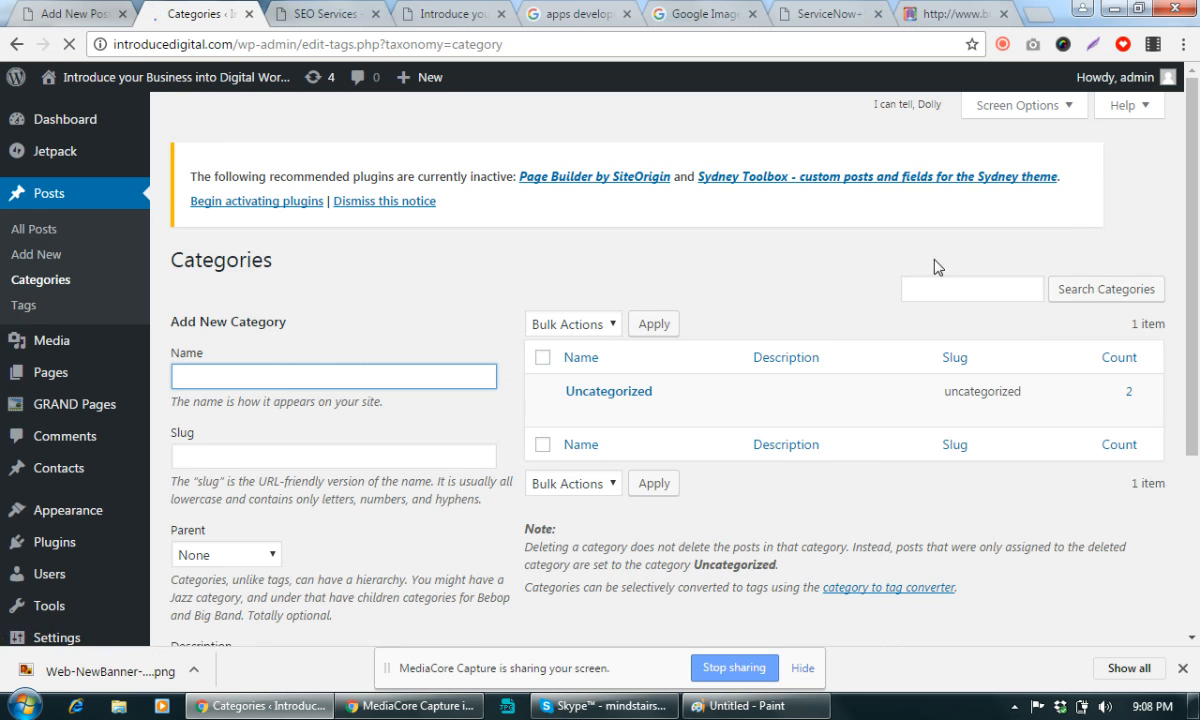
{"action": "scroll", "coordinate": [320, 355], "scroll_direction": "down", "scroll_amount": 2}
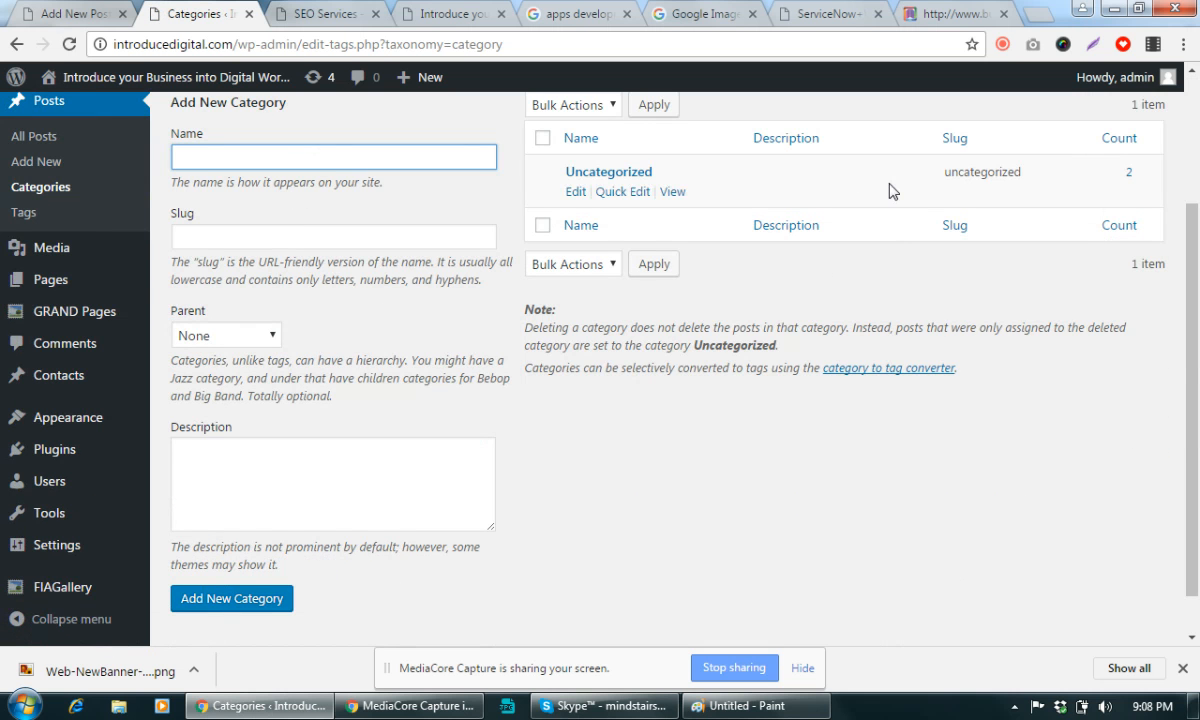
{"action": "type", "text": "SEO Tutri"}
{"action": "type", "text": "als"}
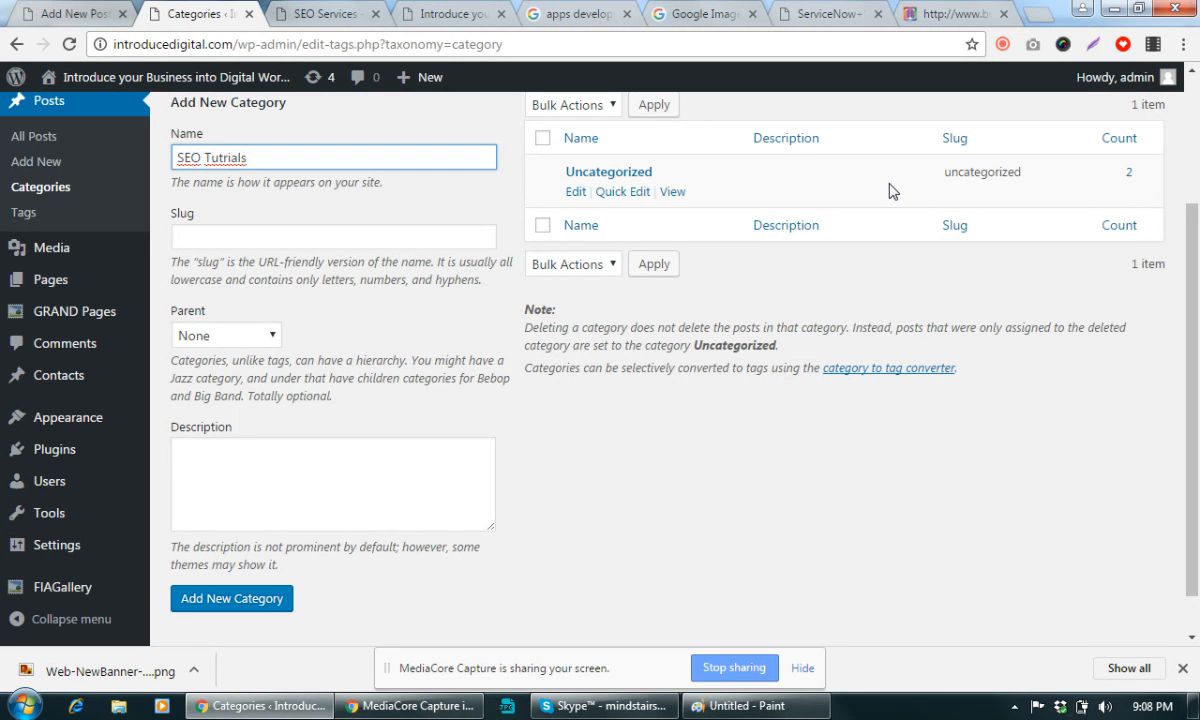
Correct the misspelled word in the new category's name so that it reads "SEO Tutorials"
{"action": "right_click", "coordinate": [210, 155]}
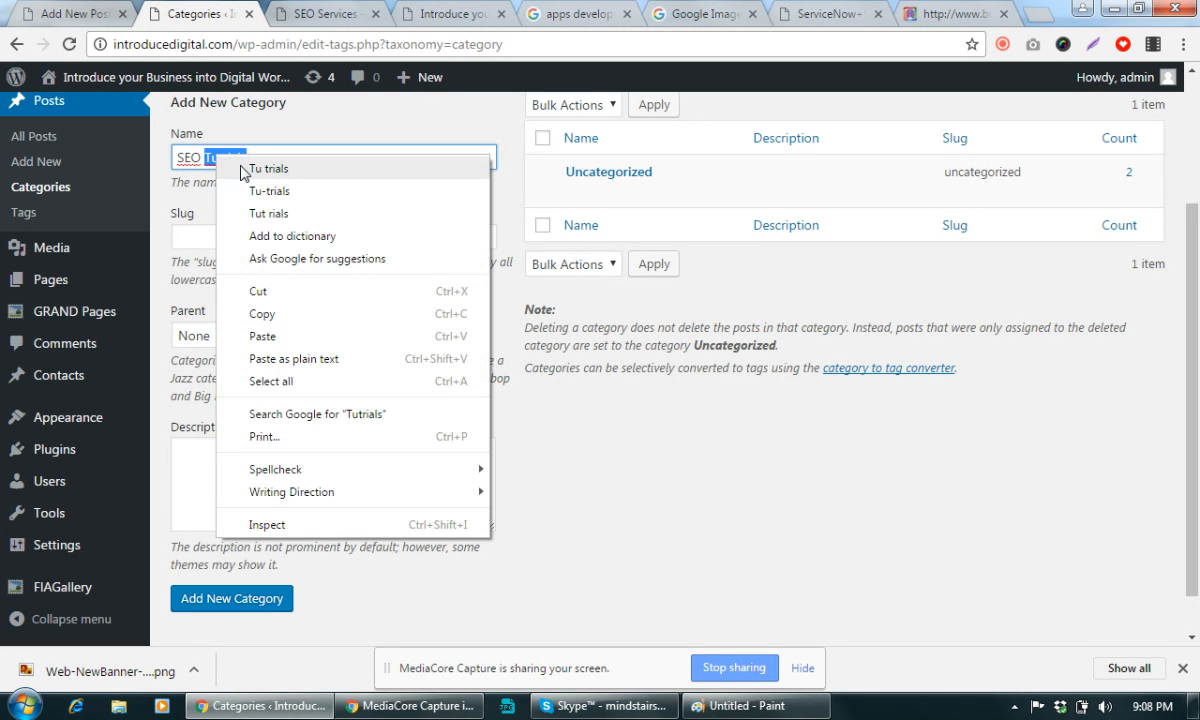
{"action": "left_click", "coordinate": [210, 157]}
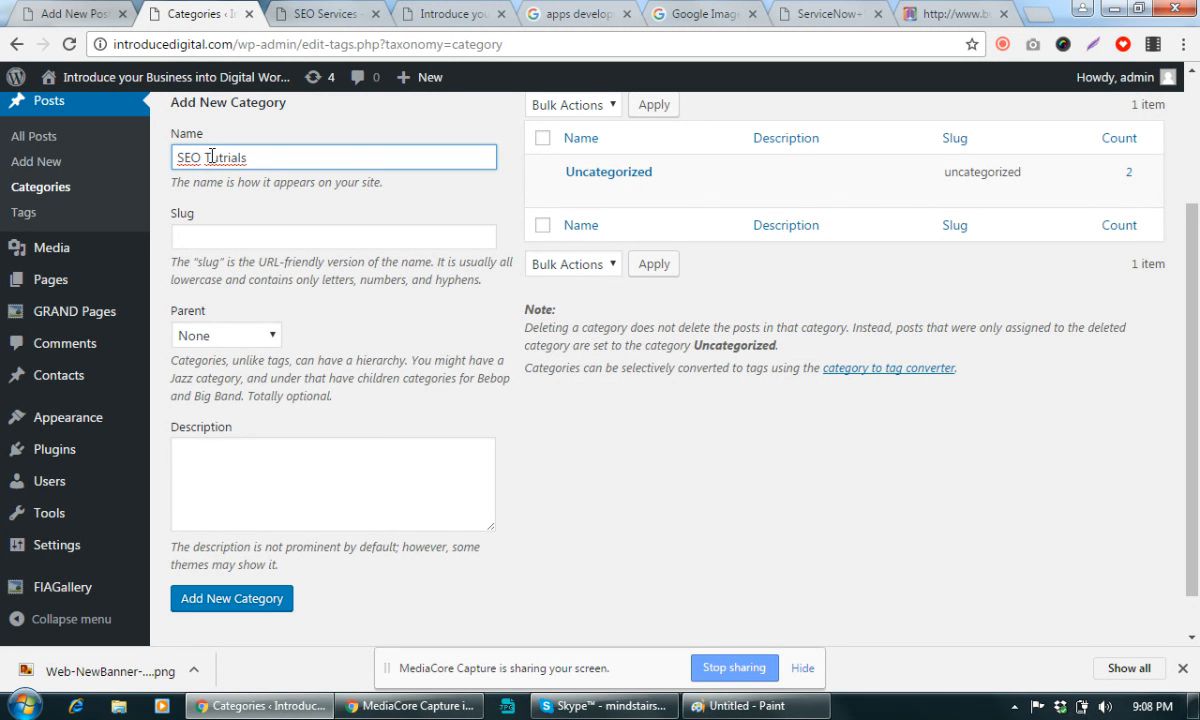
{"action": "double_click", "coordinate": [210, 157]}
{"action": "type", "text": "Tutoriasl"}
{"action": "left_click", "coordinate": [407, 235]}
{"action": "left_click", "coordinate": [268, 157]}
{"action": "left_click", "coordinate": [240, 182]}
{"action": "left_click", "coordinate": [210, 152]}
{"action": "right_click", "coordinate": [224, 158]}
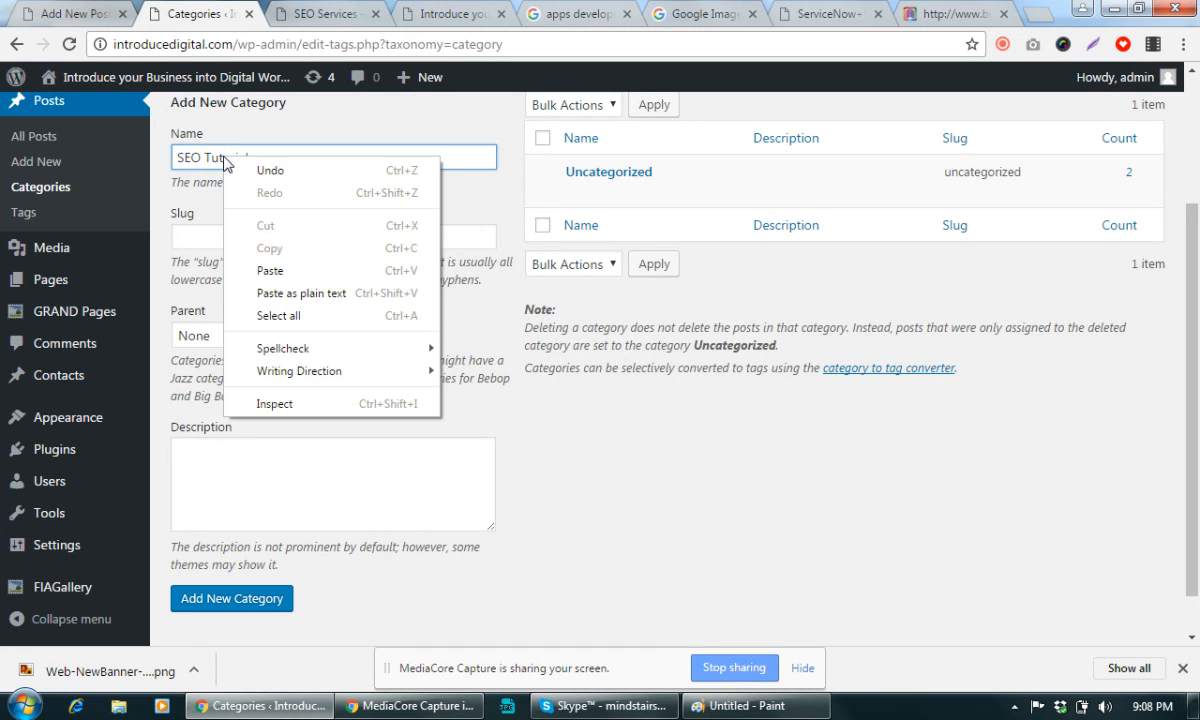
{"action": "left_click", "coordinate": [195, 174]}
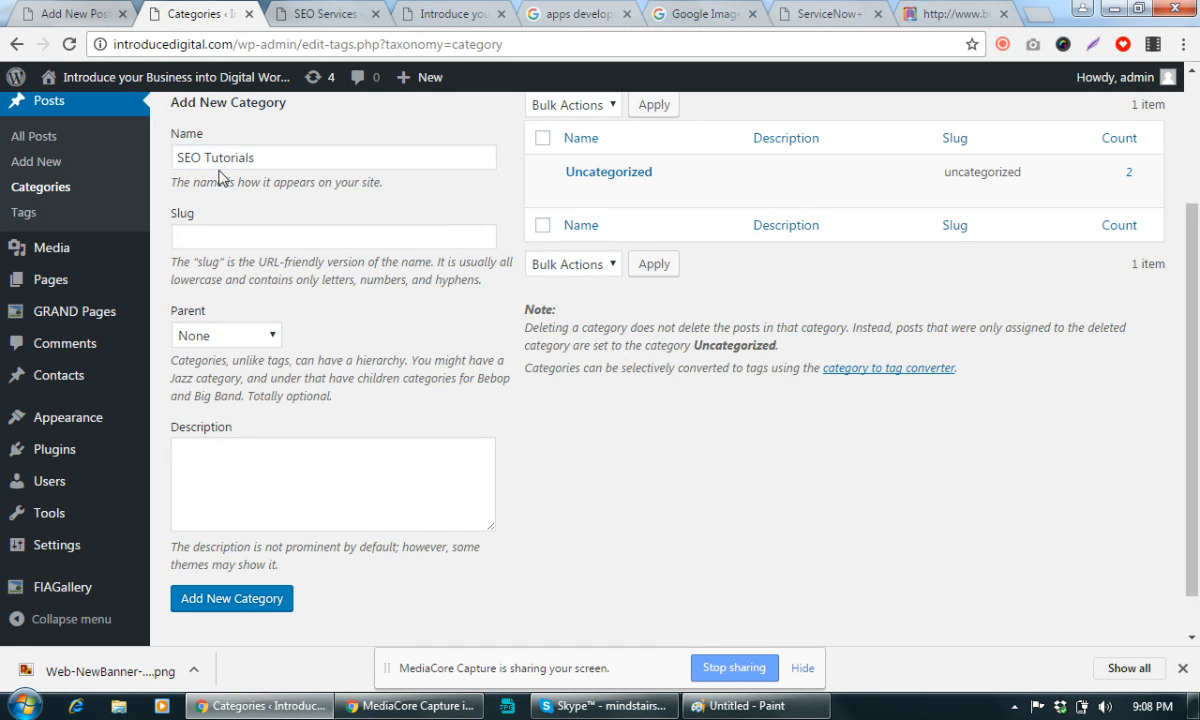
Copy the category name into the slug and change it to the lowercase form "seo- tutorials"
{"action": "left_click", "coordinate": [232, 228]}
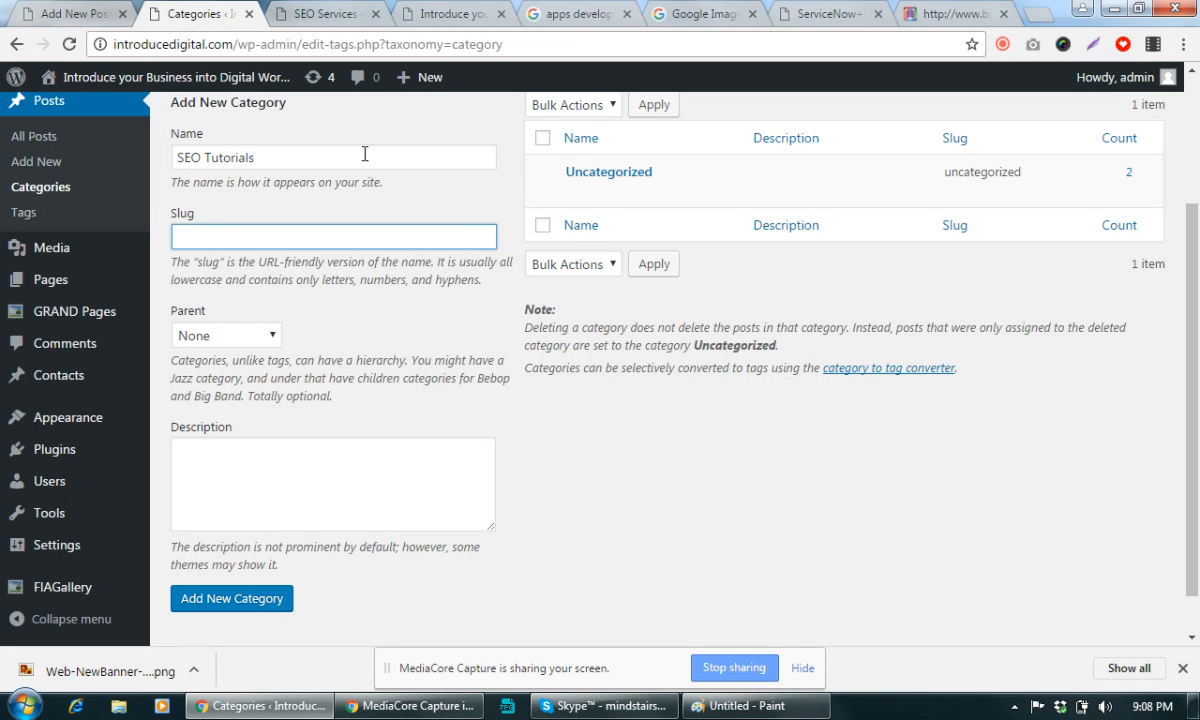
{"action": "left_click_drag", "start_coordinate": [311, 153], "coordinate": [166, 153]}
{"action": "key", "text": "ctrl+c"}
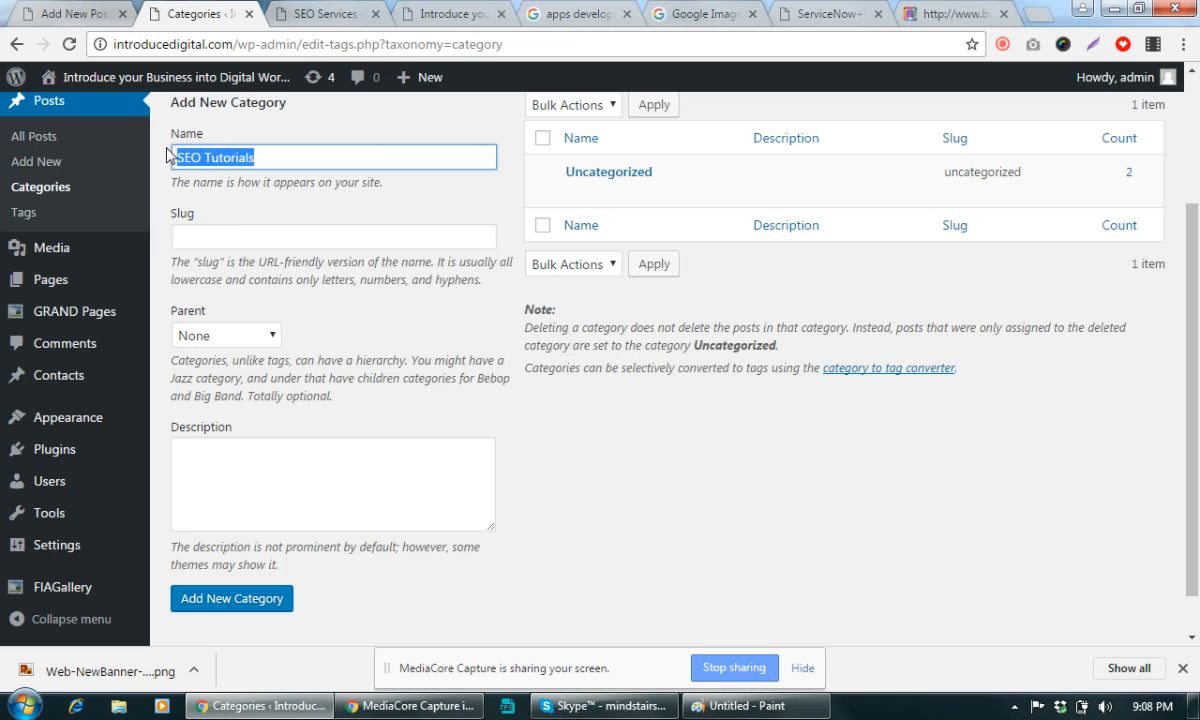
{"action": "left_click", "coordinate": [240, 238]}
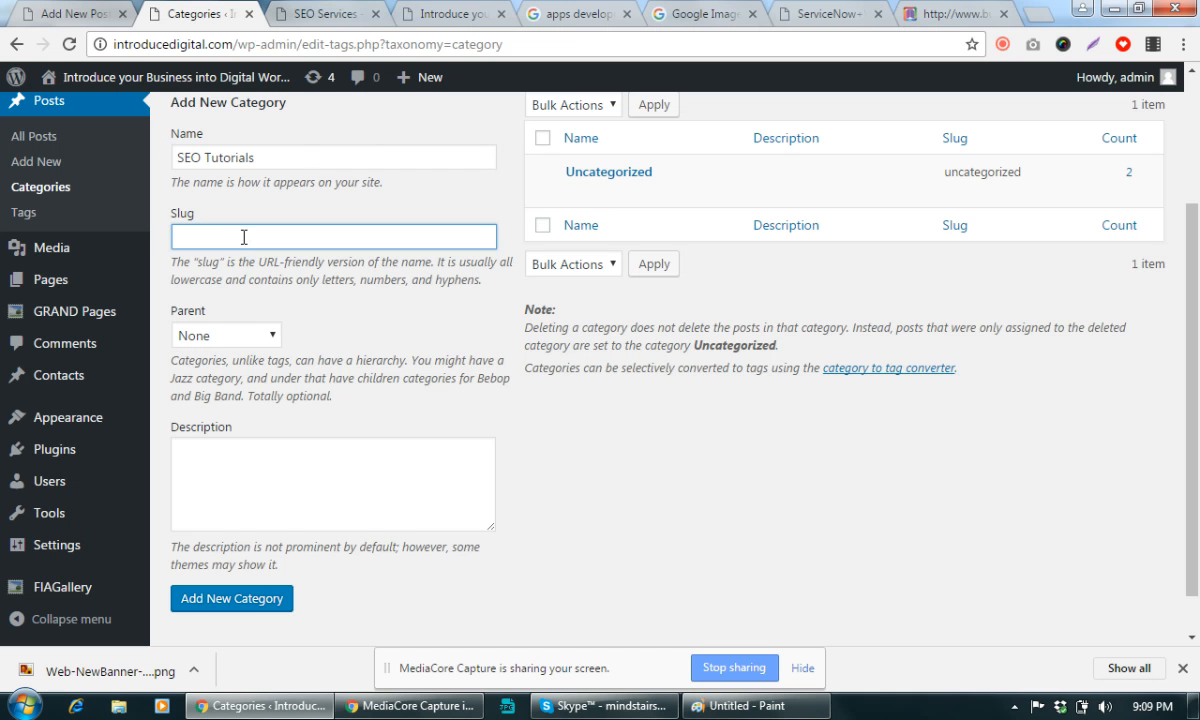
{"action": "key", "text": "ctrl+v"}
{"action": "key", "text": "BackSpace"}
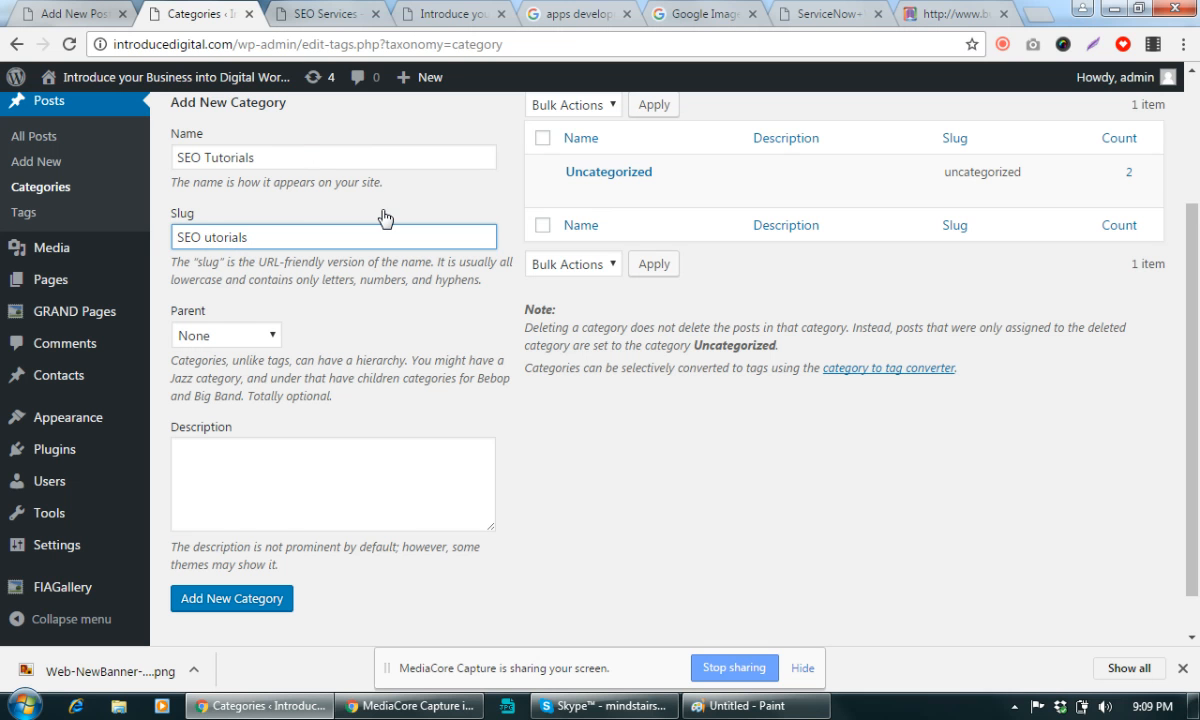
{"action": "type", "text": "t"}
{"action": "left_click_drag", "start_coordinate": [201, 237], "coordinate": [174, 238]}
{"action": "mouse_move", "coordinate": [103, 251]}
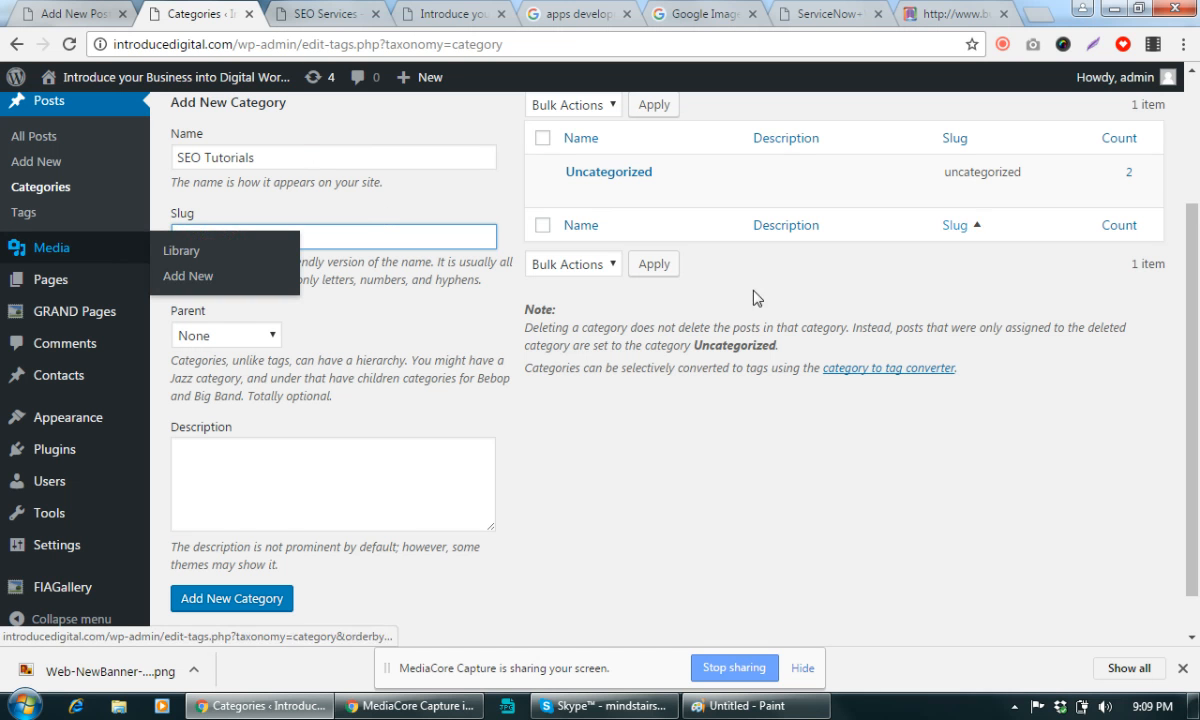
{"action": "type", "text": "seo- tutorials"}
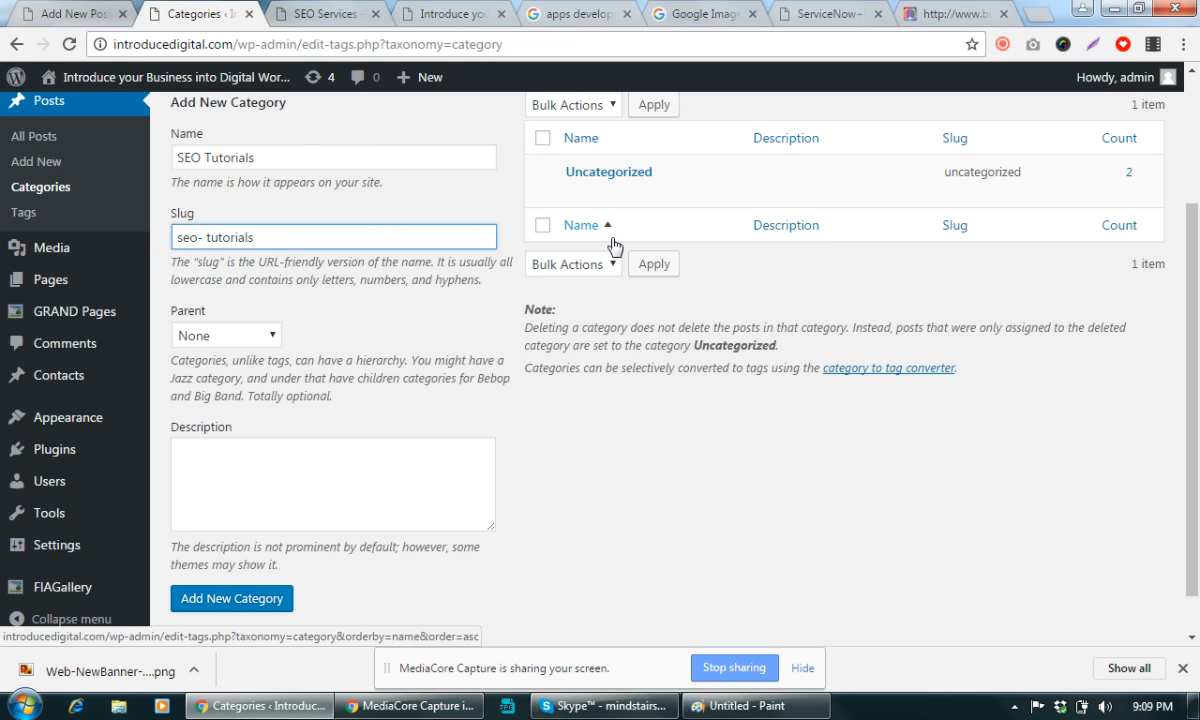
Complete the SEO Tutorials category with slug "seo-tutorials-related-content" and description "a little bit about seo", and add it
{"action": "key", "text": "Delete"}
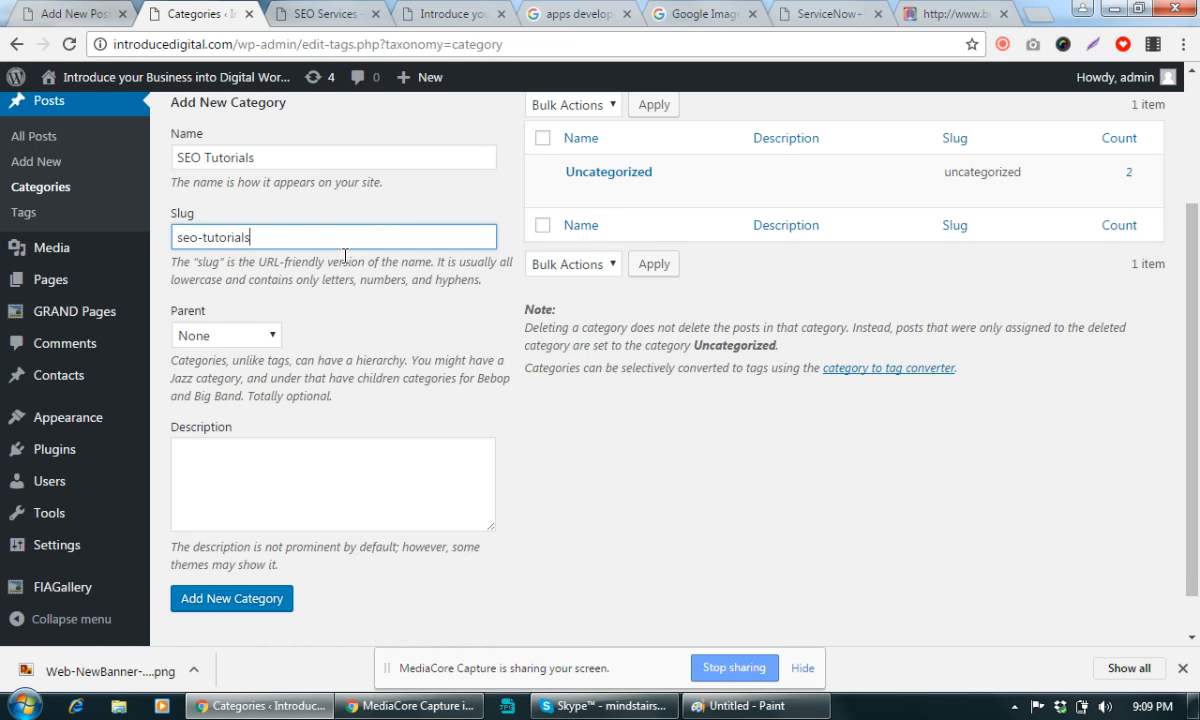
{"action": "type", "text": "-related-content"}
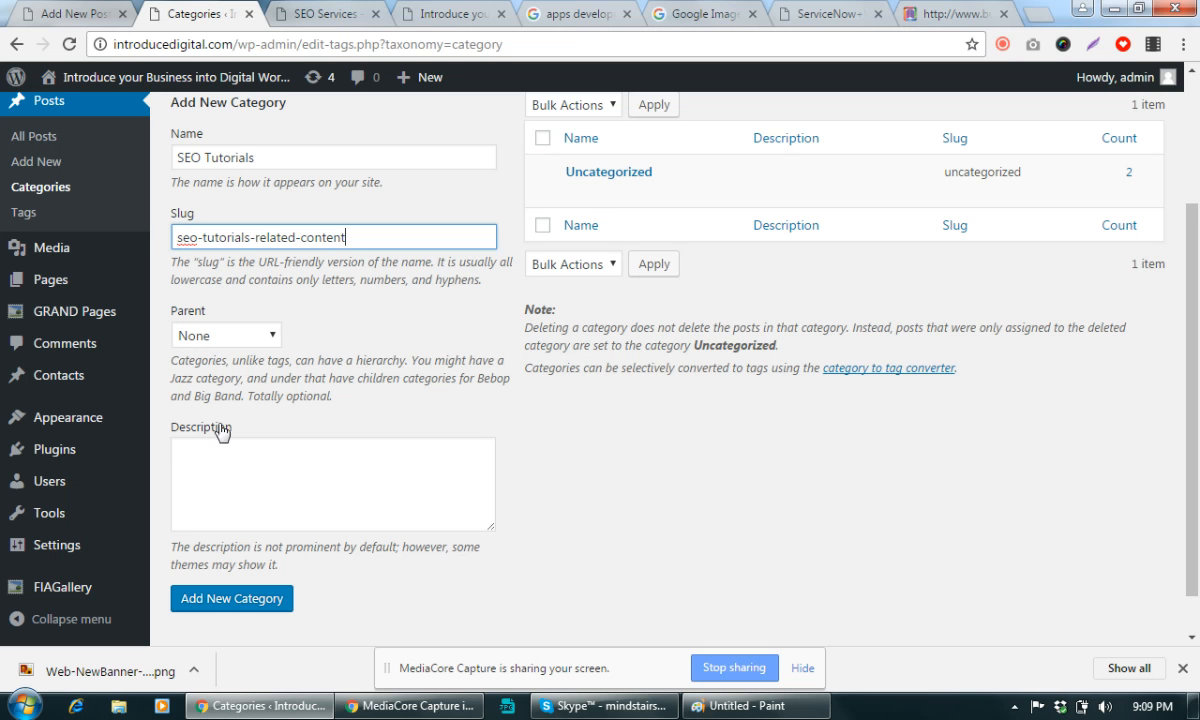
{"action": "left_click", "coordinate": [222, 462]}
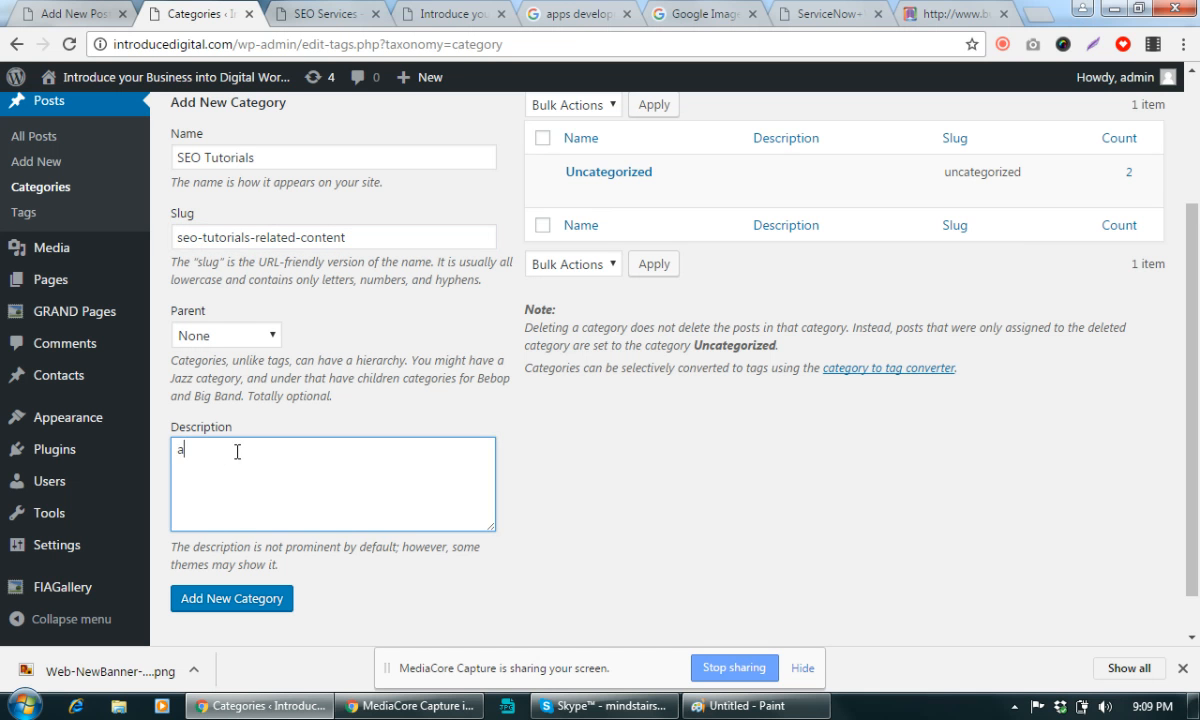
{"action": "type", "text": "a little bit about seo"}
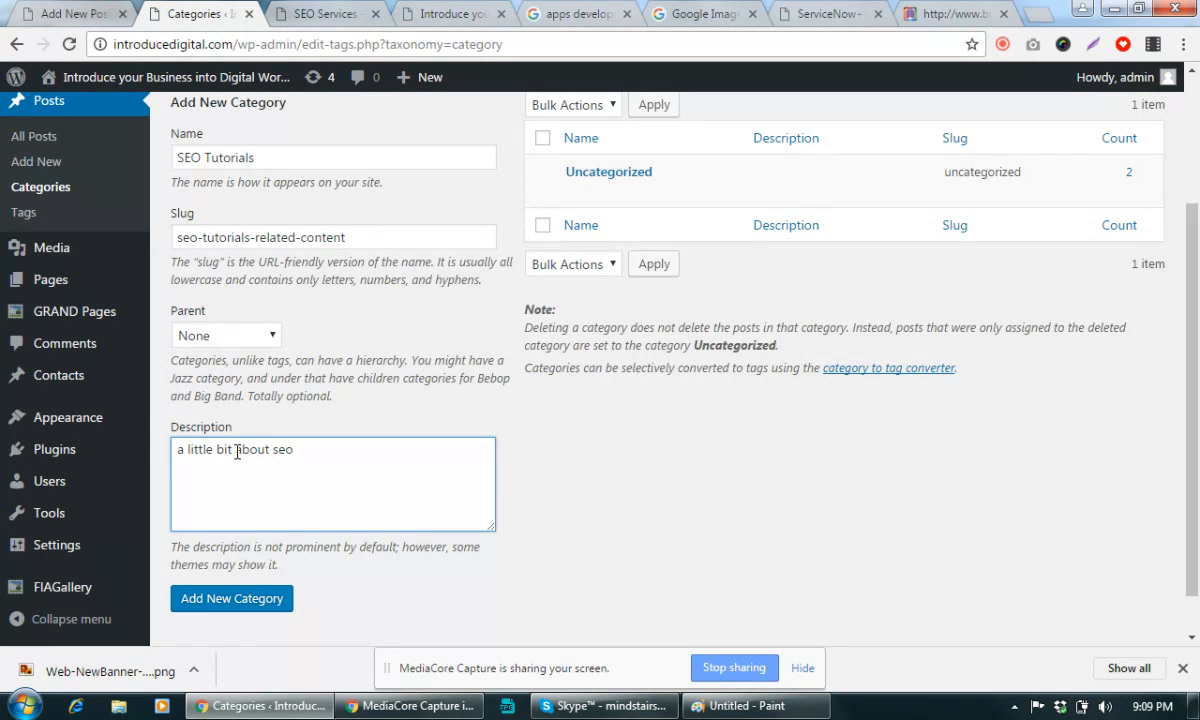
{"action": "left_click", "coordinate": [240, 598]}
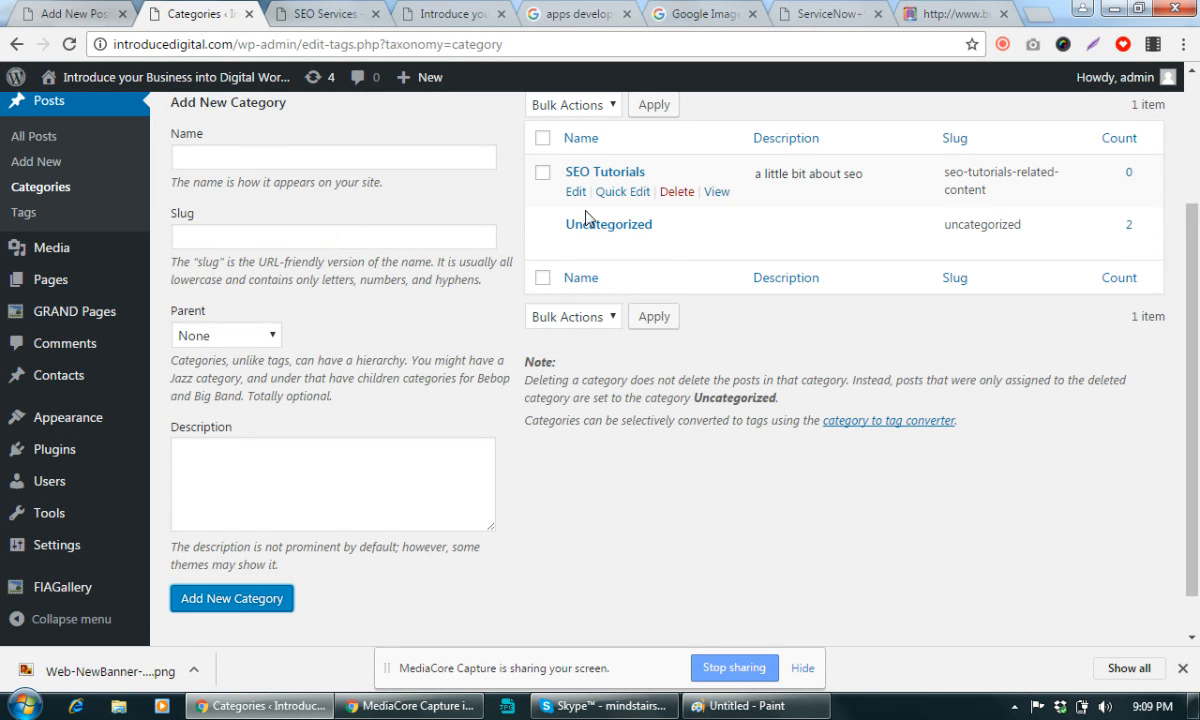
Add a category named "Local SEO related tips" with parent SEO Tutorials and description "ddddd"
{"action": "left_click", "coordinate": [310, 149]}
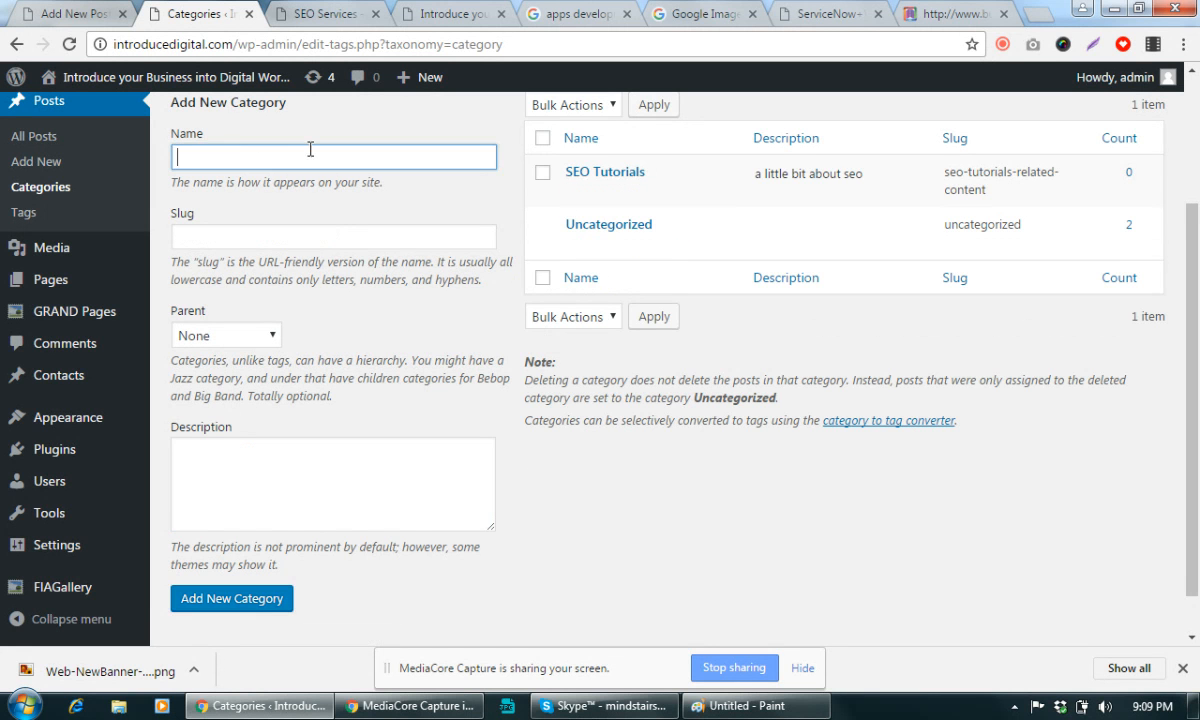
{"action": "type", "text": "Local SEO related "}
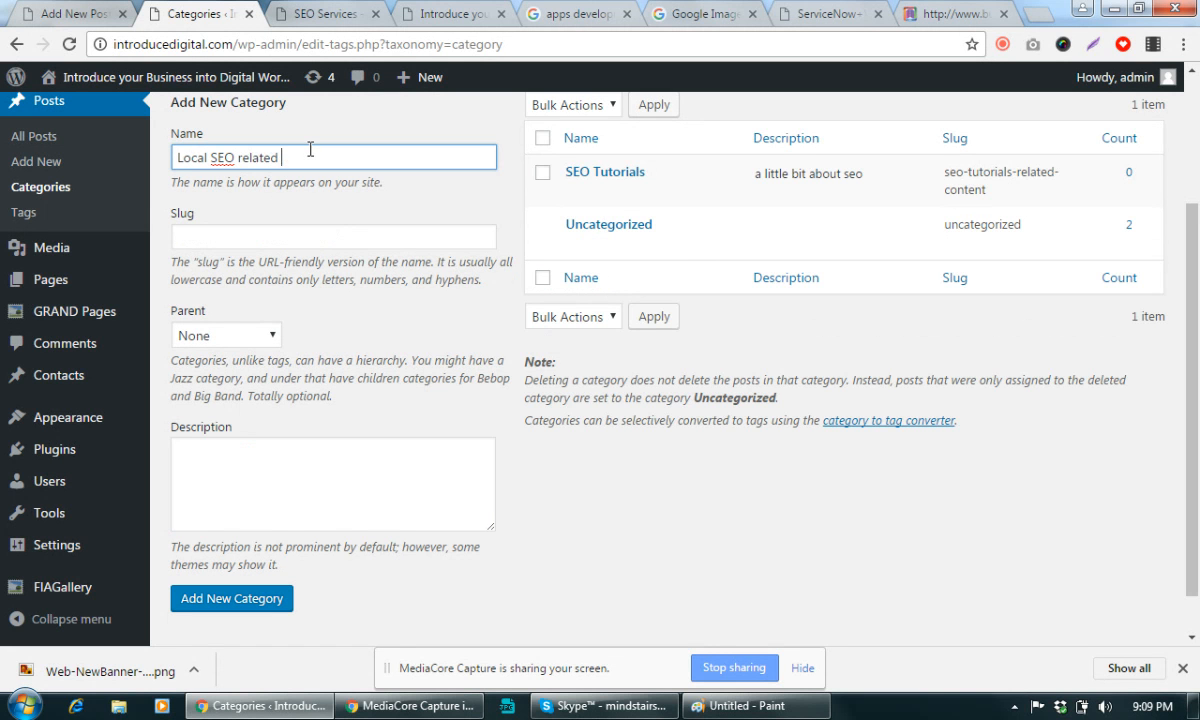
{"action": "type", "text": "tips"}
{"action": "left_click", "coordinate": [258, 335]}
{"action": "left_click", "coordinate": [255, 373]}
{"action": "left_click", "coordinate": [316, 493]}
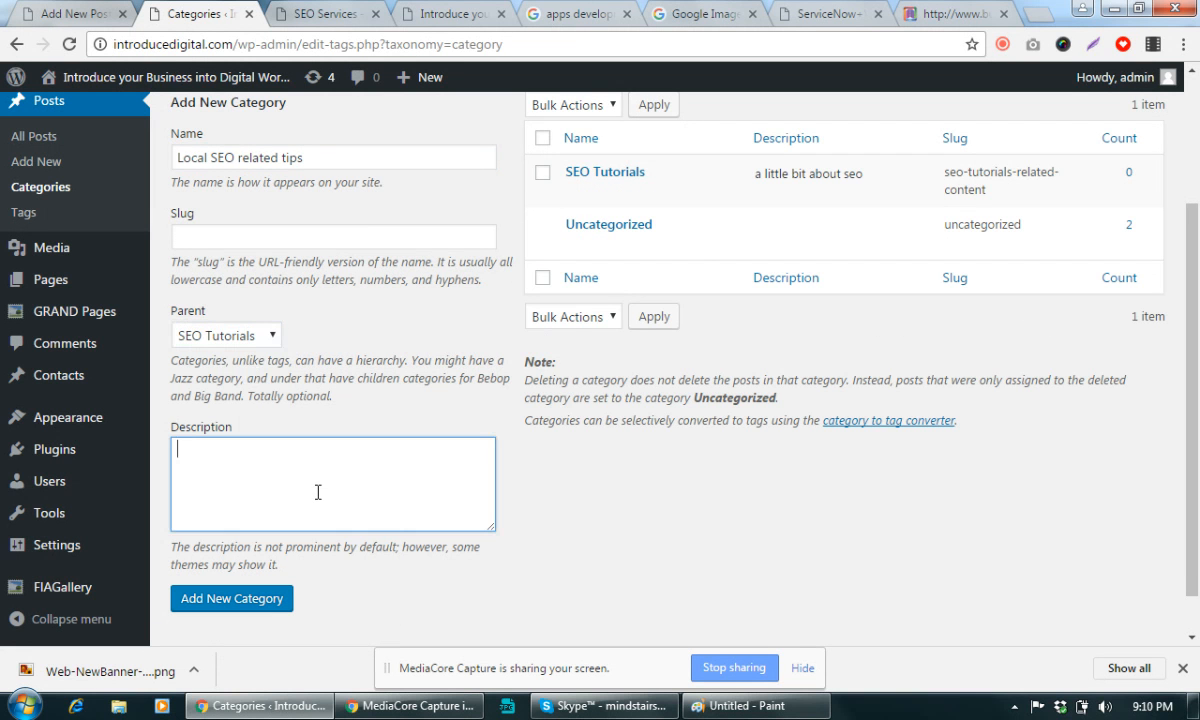
{"action": "type", "text": "ddddd"}
{"action": "left_click", "coordinate": [260, 600]}
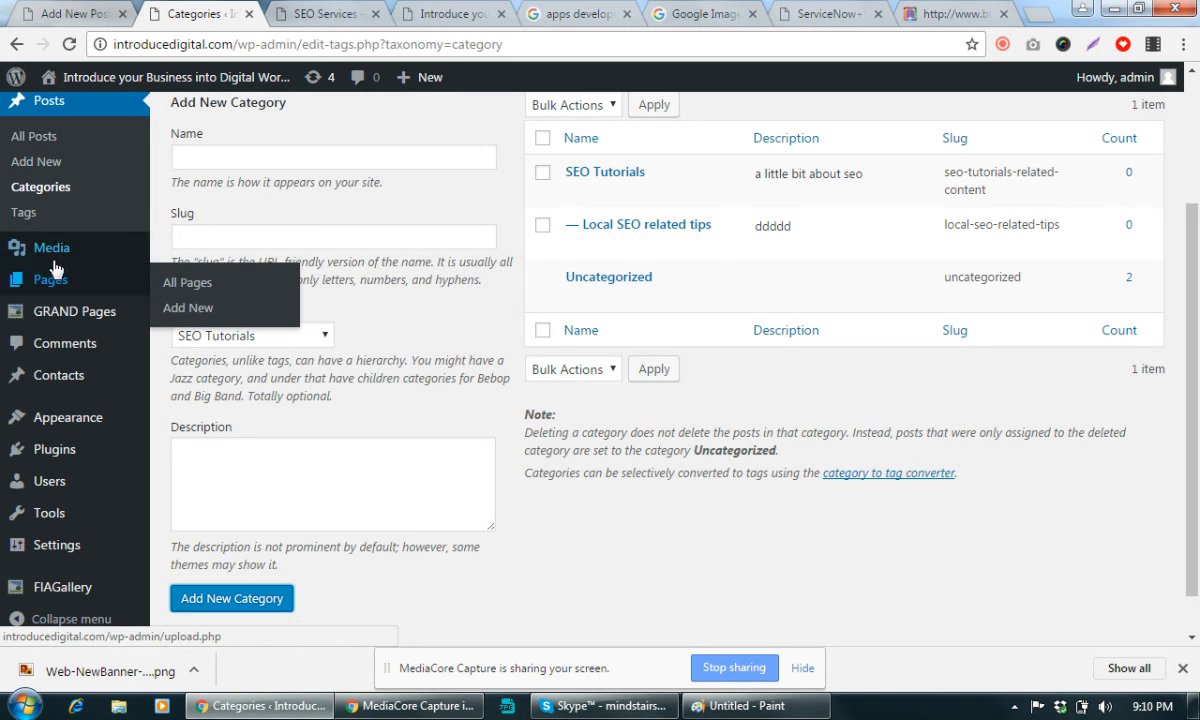
Start a new post and assign it to the SEO Tutorials and Local SEO related tips categories
{"action": "mouse_move", "coordinate": [55, 268]}
{"action": "scroll", "coordinate": [55, 268], "scroll_direction": "up", "scroll_amount": 2}
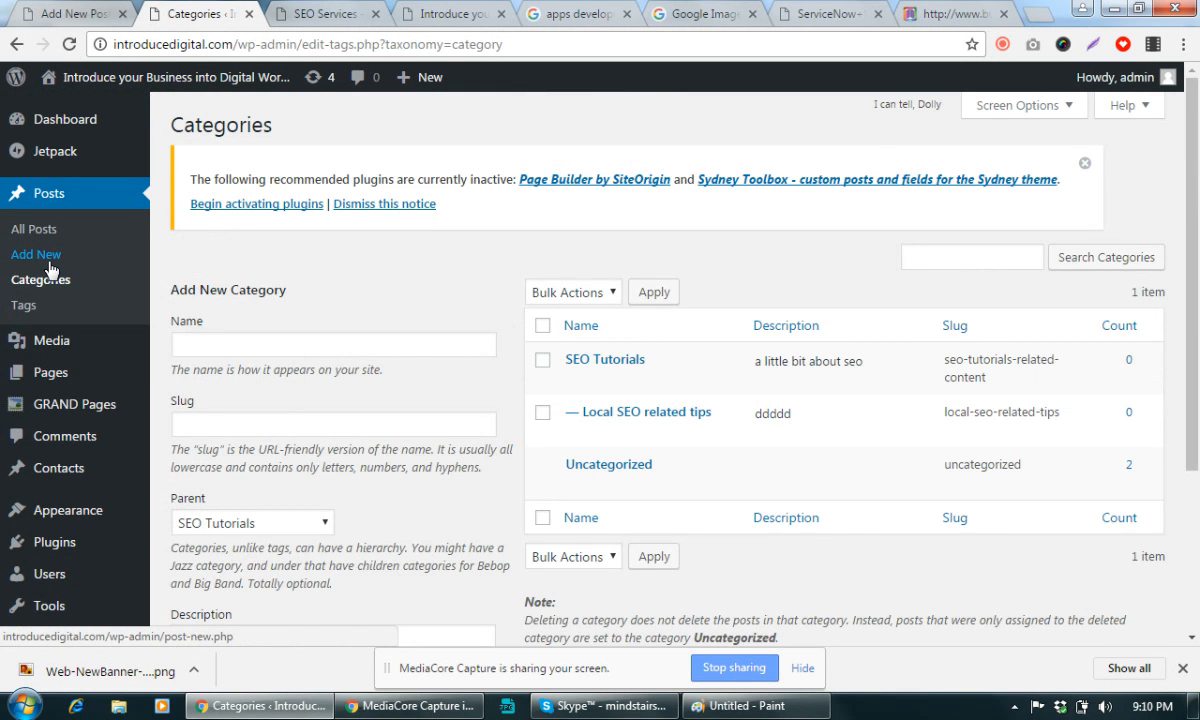
{"action": "left_click", "coordinate": [49, 262]}
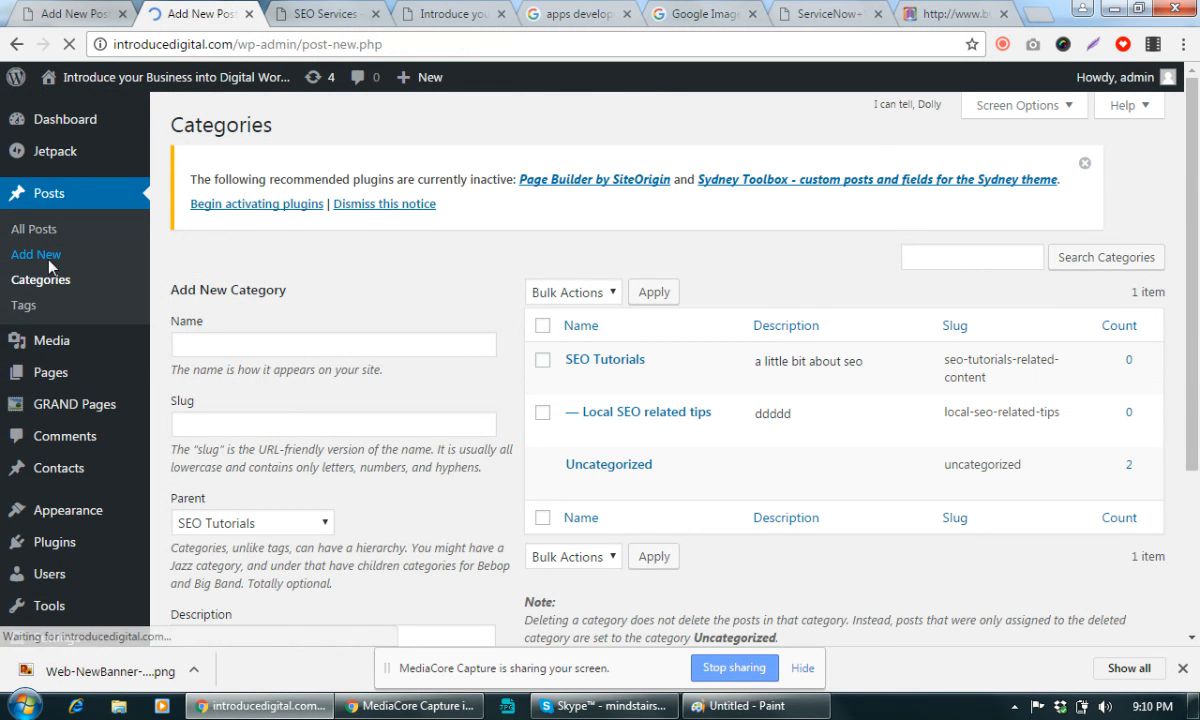
{"action": "scroll", "coordinate": [1058, 605], "scroll_direction": "down", "scroll_amount": 5}
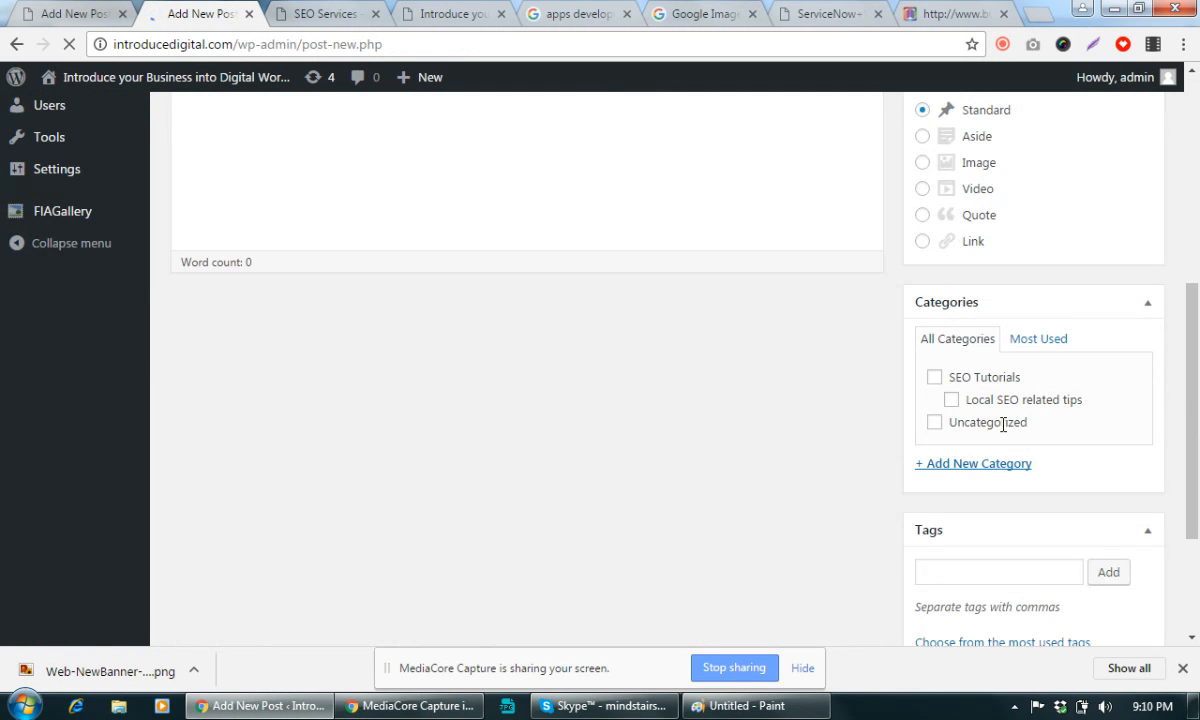
{"action": "scroll", "coordinate": [960, 509], "scroll_direction": "down", "scroll_amount": 5}
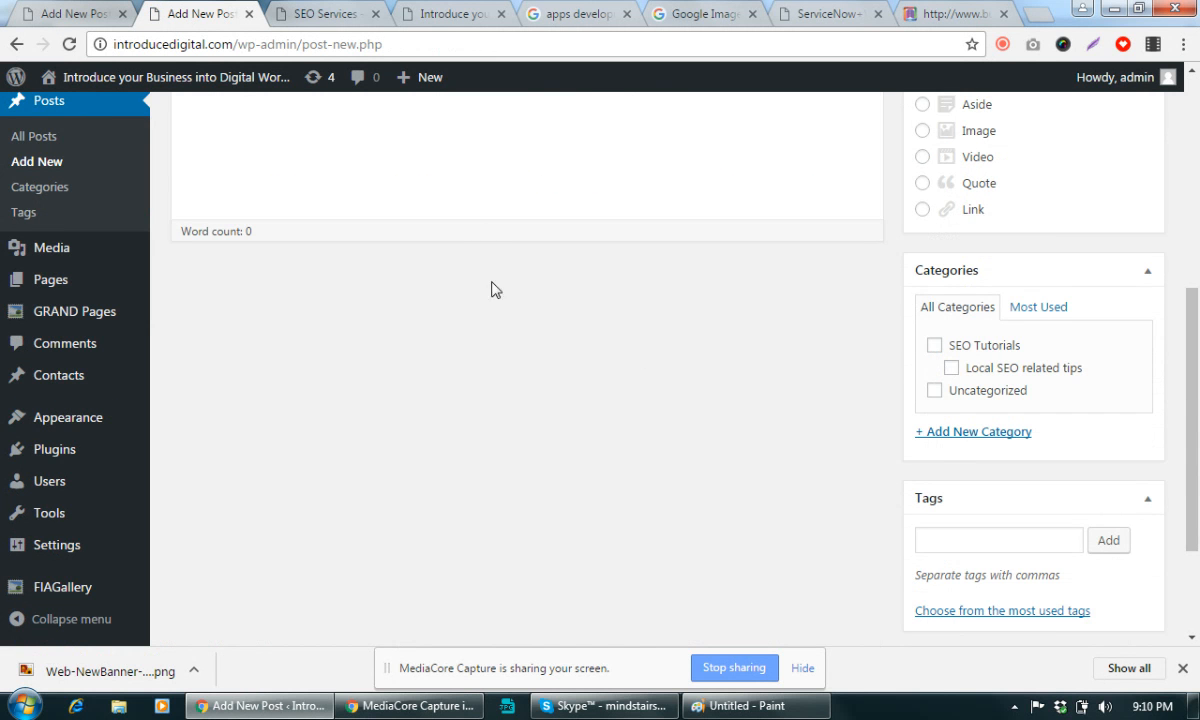
{"action": "left_click", "coordinate": [934, 345]}
{"action": "left_click", "coordinate": [951, 368]}
{"action": "left_click", "coordinate": [934, 345]}
{"action": "left_click", "coordinate": [934, 345]}
Examine the new post's tag entry field and its content editor area
{"action": "scroll", "coordinate": [545, 490], "scroll_direction": "up", "scroll_amount": 5}
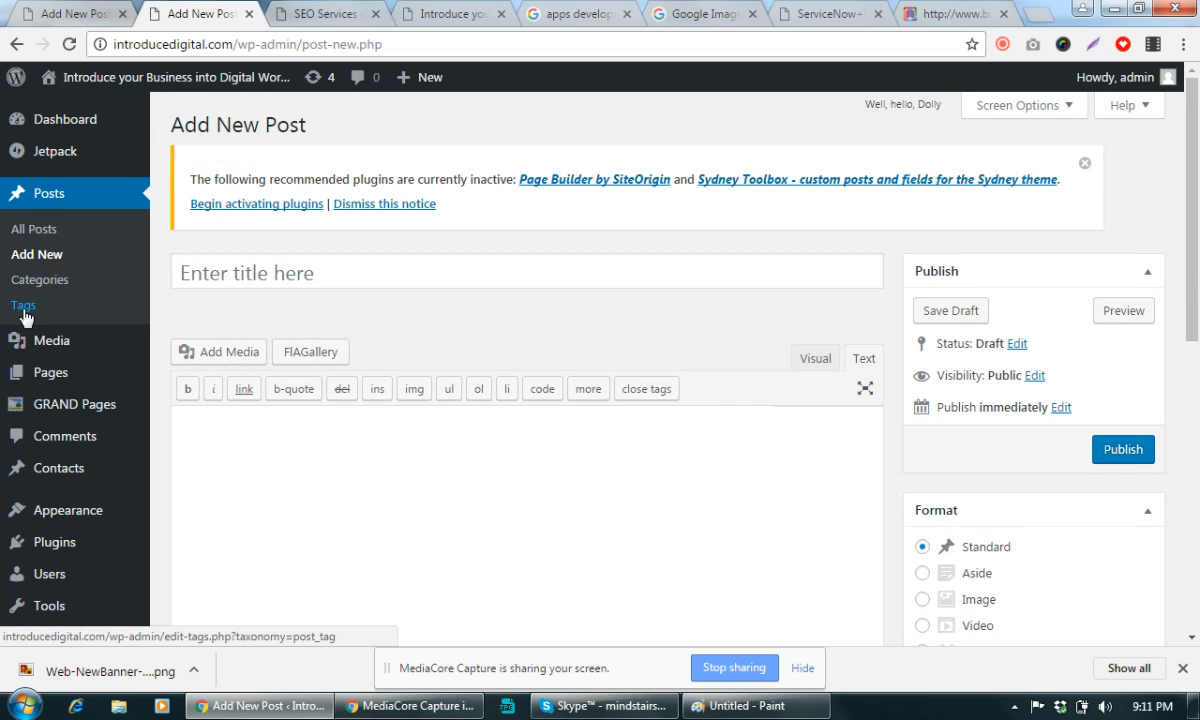
{"action": "scroll", "coordinate": [857, 423], "scroll_direction": "down", "scroll_amount": 6}
{"action": "left_click", "coordinate": [984, 372]}
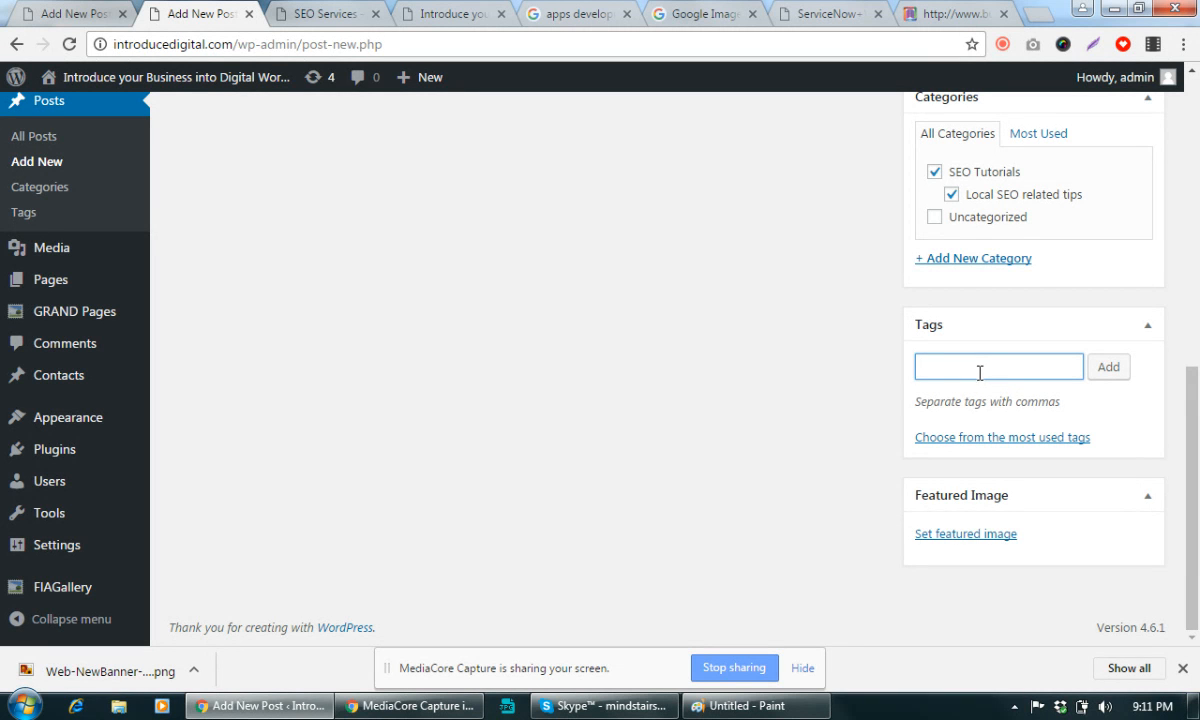
{"action": "scroll", "coordinate": [611, 288], "scroll_direction": "up", "scroll_amount": 5}
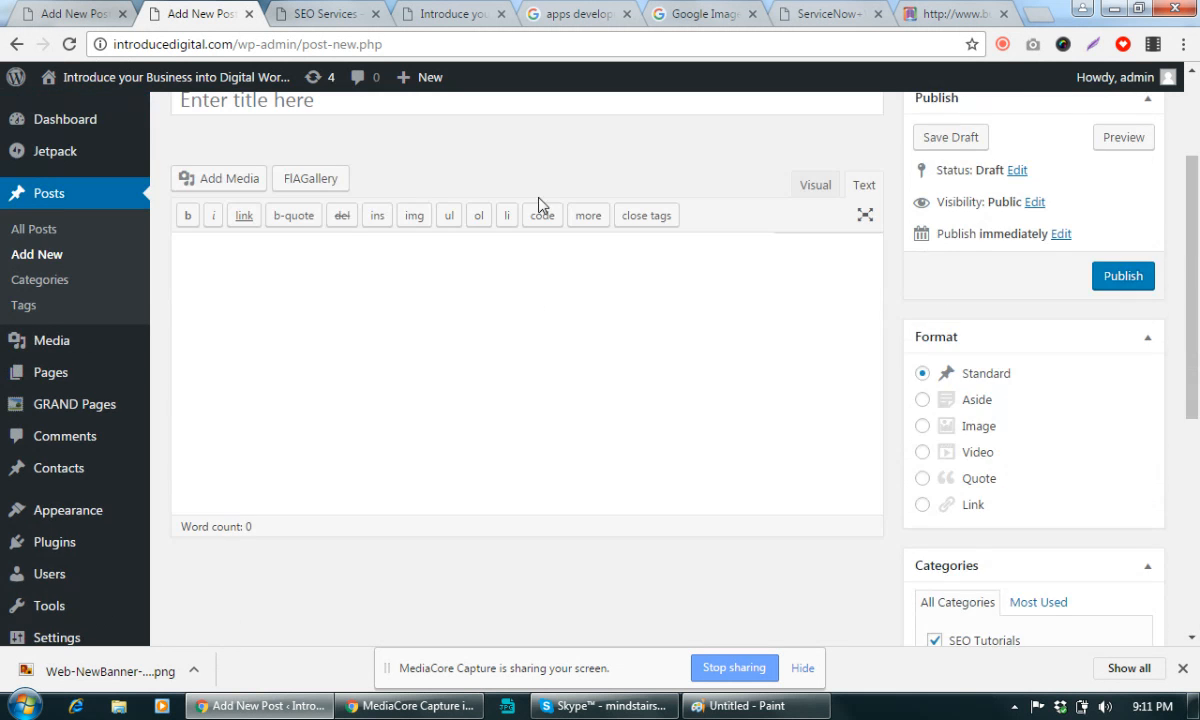
{"action": "scroll", "coordinate": [697, 362], "scroll_direction": "down", "scroll_amount": 5}
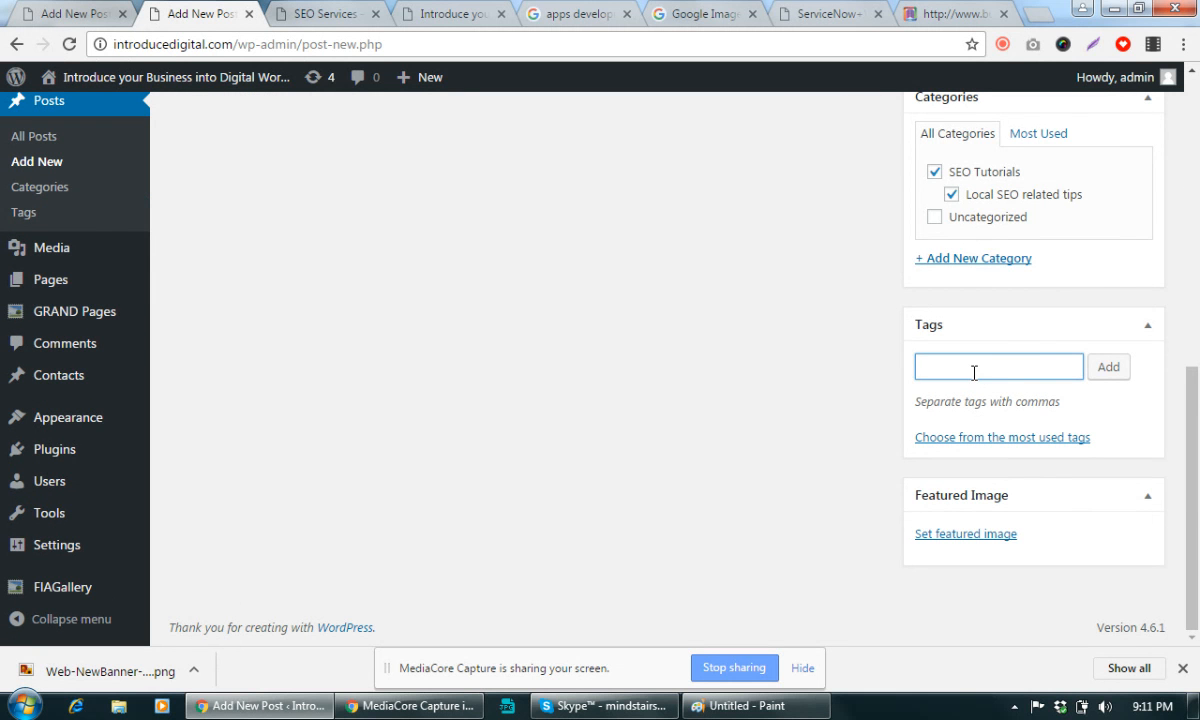
{"action": "scroll", "coordinate": [423, 268], "scroll_direction": "up", "scroll_amount": 5}
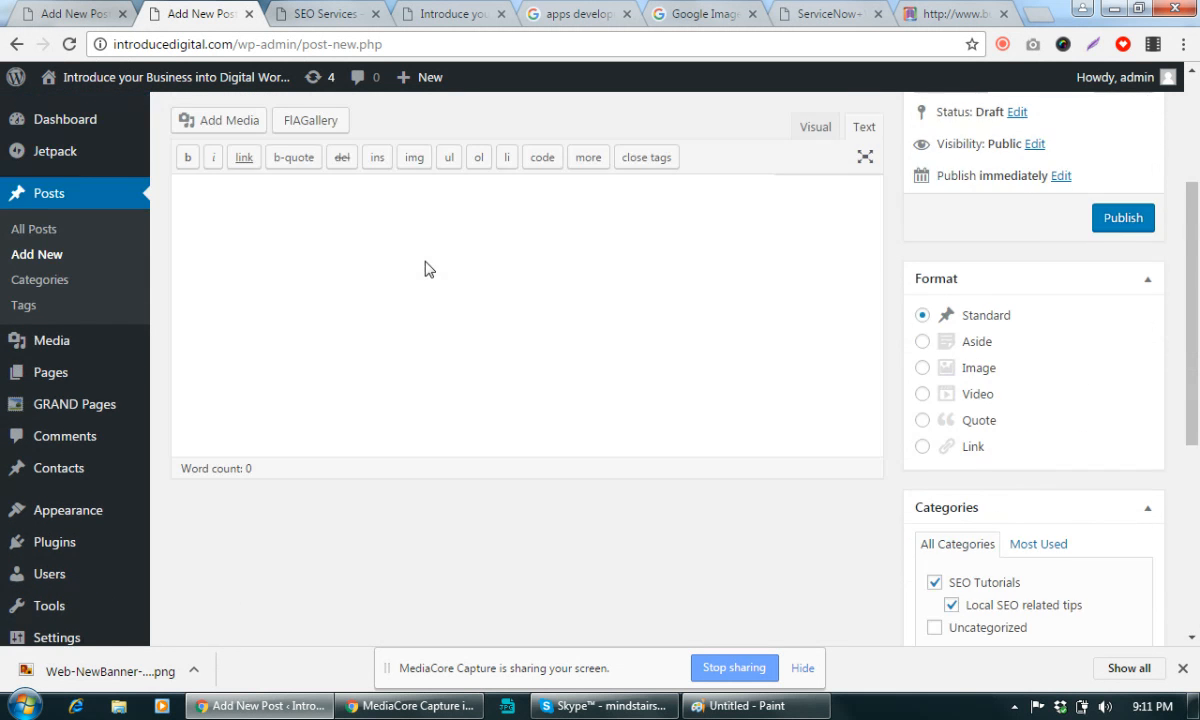
{"action": "scroll", "coordinate": [431, 288], "scroll_direction": "down", "scroll_amount": 5}
{"action": "scroll", "coordinate": [432, 290], "scroll_direction": "up", "scroll_amount": 5}
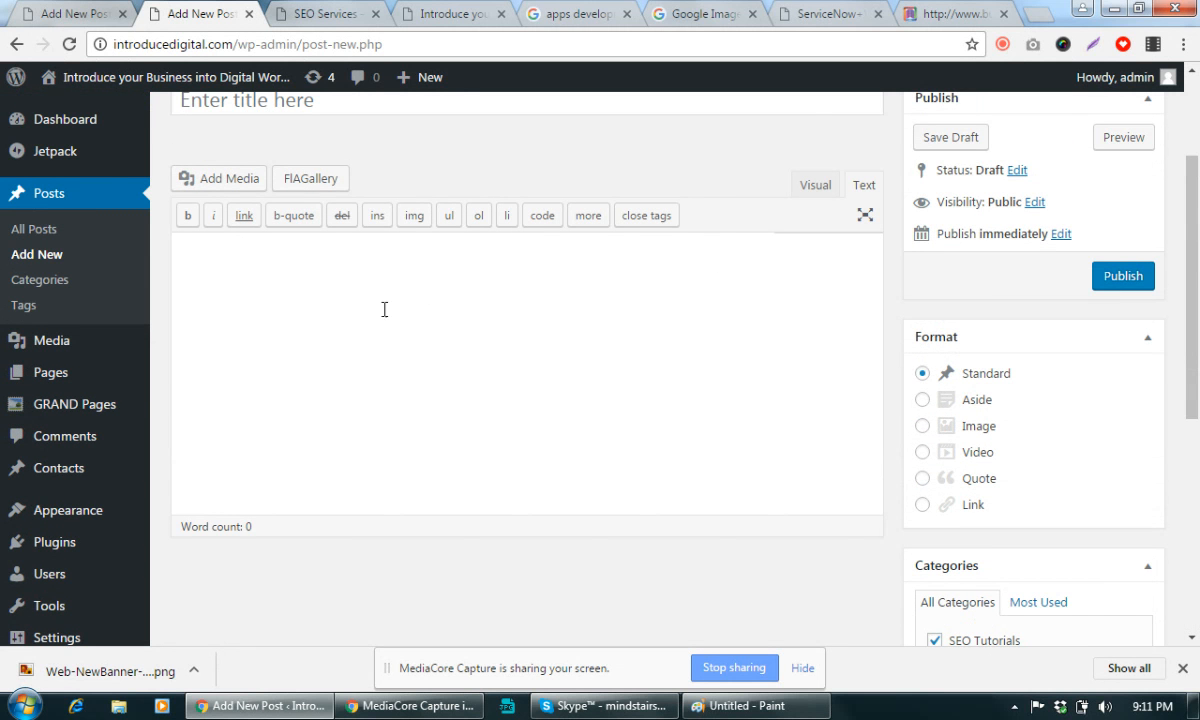
Compare the post editor's Visual and Text modes, leaving it in Visual mode
{"action": "left_click", "coordinate": [819, 189]}
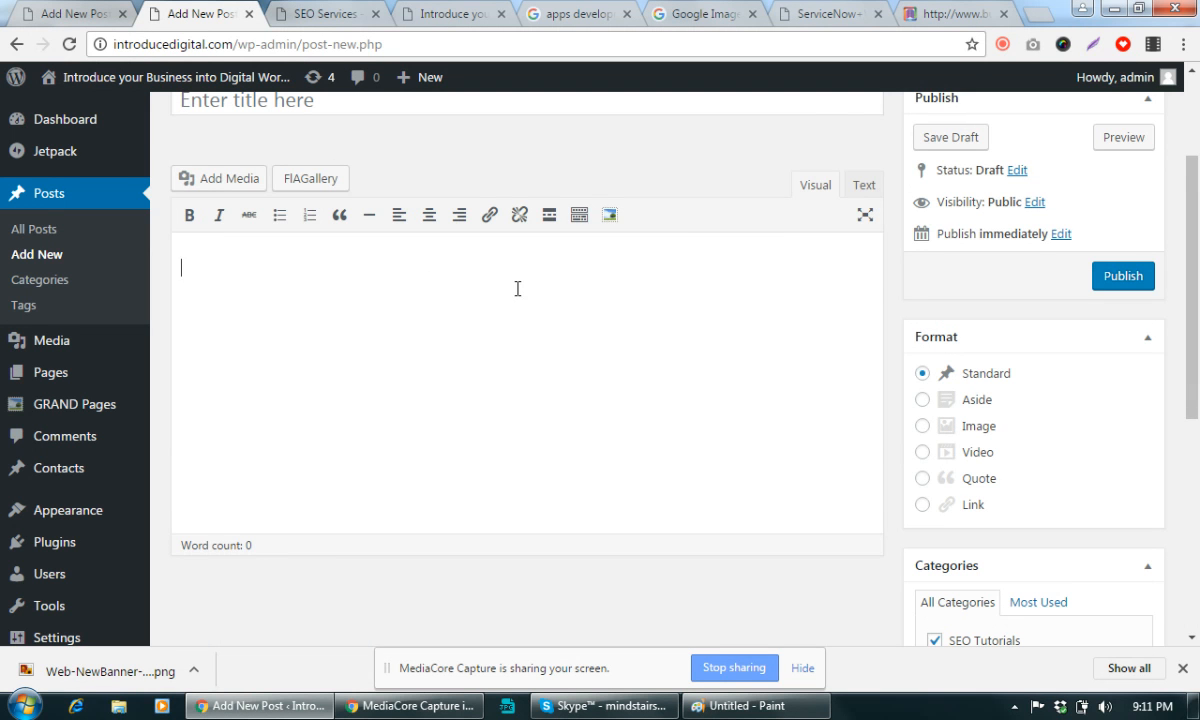
{"action": "left_click", "coordinate": [862, 192]}
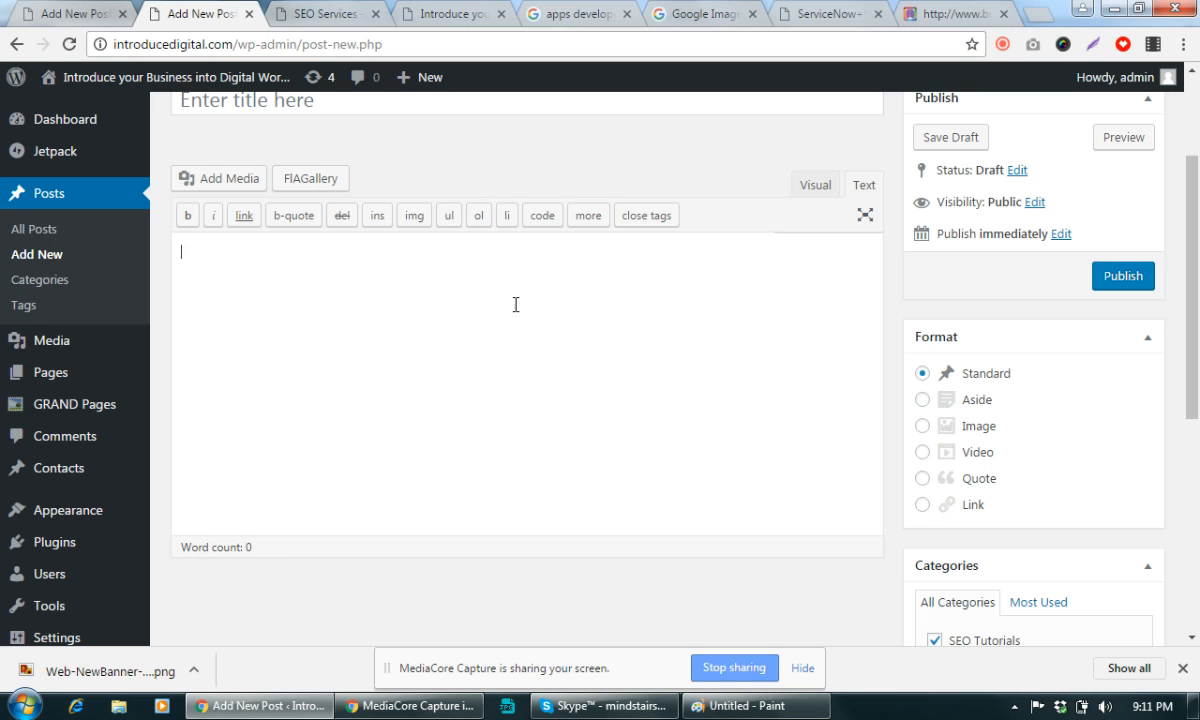
{"action": "left_click", "coordinate": [822, 187]}
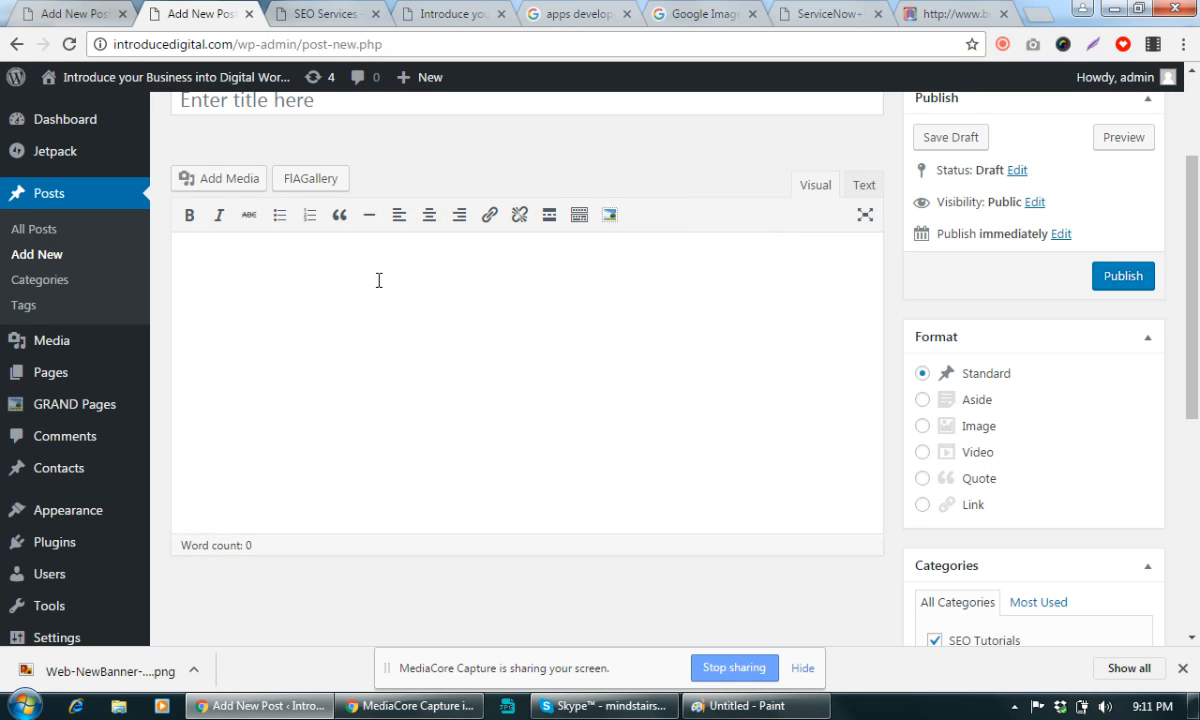
Look through the other open browser pages and close the ServiceNow banner image page
{"action": "left_click", "coordinate": [445, 13]}
{"action": "left_click", "coordinate": [578, 10]}
{"action": "left_click", "coordinate": [693, 13]}
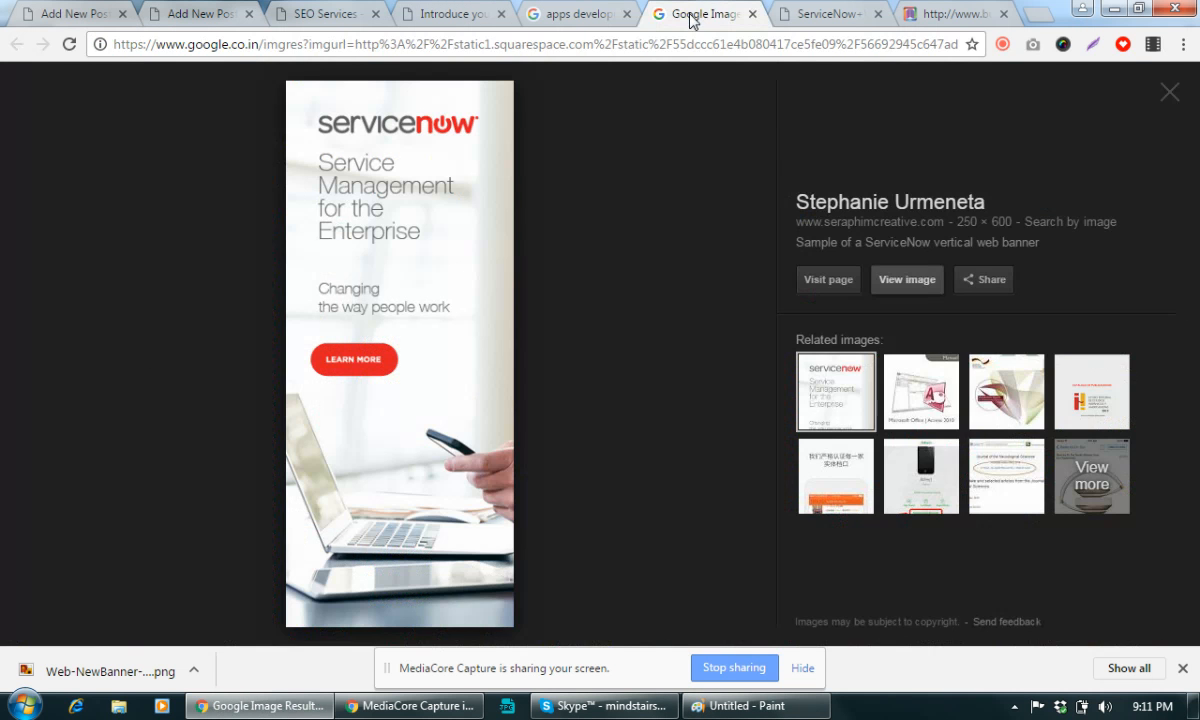
{"action": "left_click", "coordinate": [812, 12]}
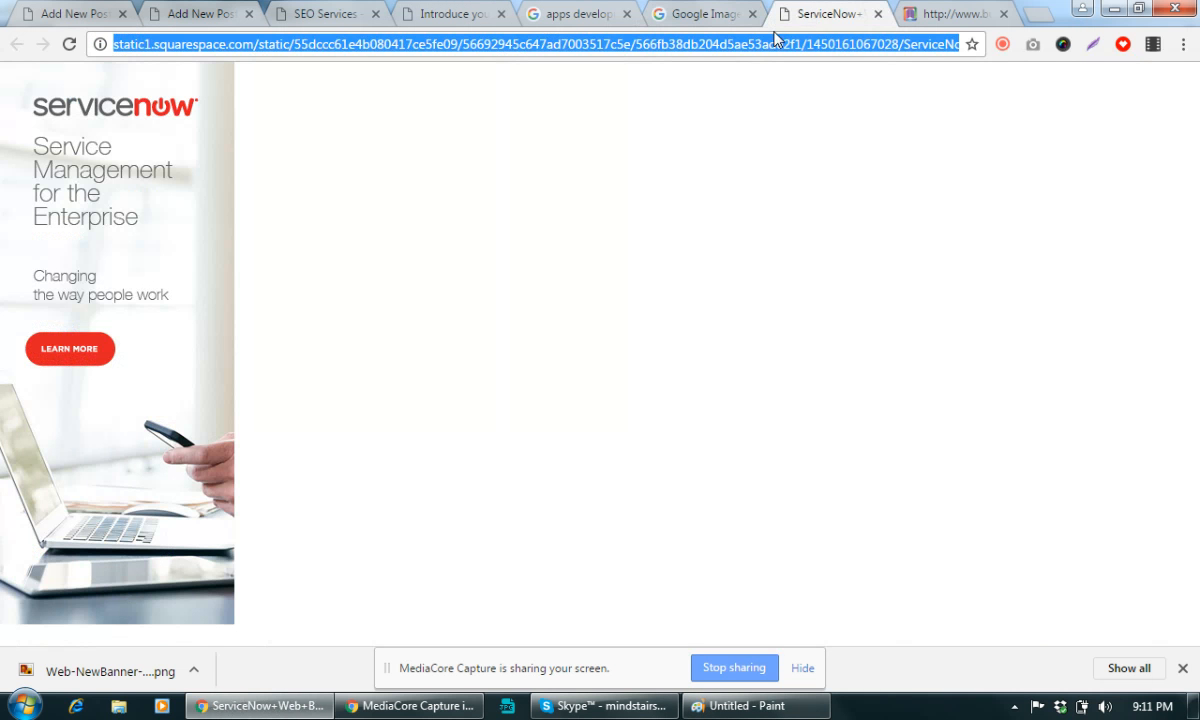
{"action": "left_click", "coordinate": [877, 15]}
Copy the Business Apps heading and its description from businessappsdevelopers.com and paste them into the new post's body
{"action": "scroll", "coordinate": [375, 407], "scroll_direction": "down", "scroll_amount": 5}
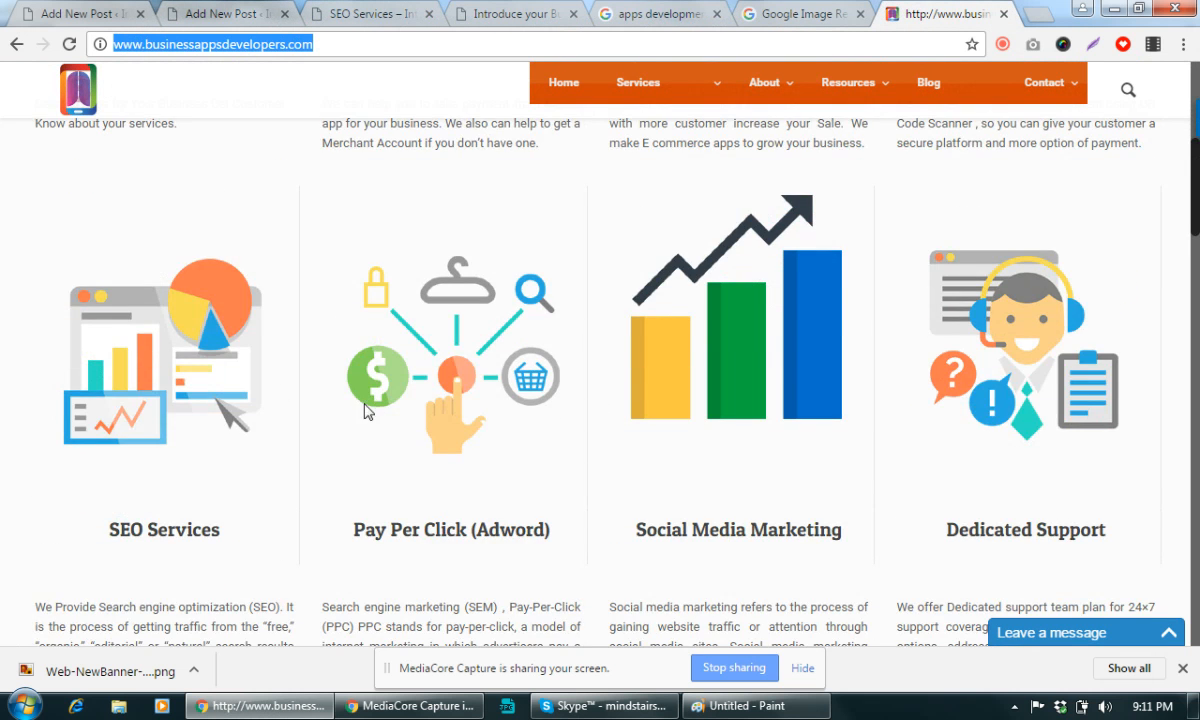
{"action": "scroll", "coordinate": [366, 410], "scroll_direction": "up", "scroll_amount": 3}
{"action": "scroll", "coordinate": [364, 410], "scroll_direction": "up", "scroll_amount": 1}
{"action": "left_click_drag", "start_coordinate": [104, 251], "coordinate": [218, 364]}
{"action": "key", "text": "ctrl+c"}
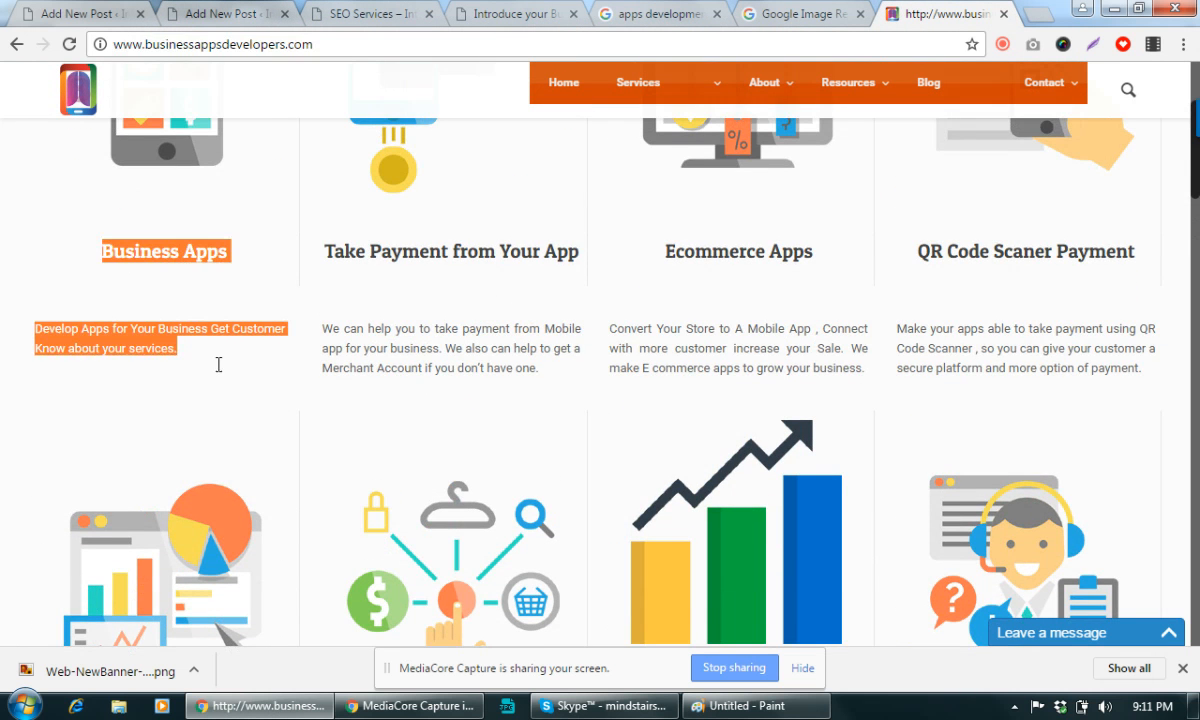
{"action": "left_click", "coordinate": [205, 16]}
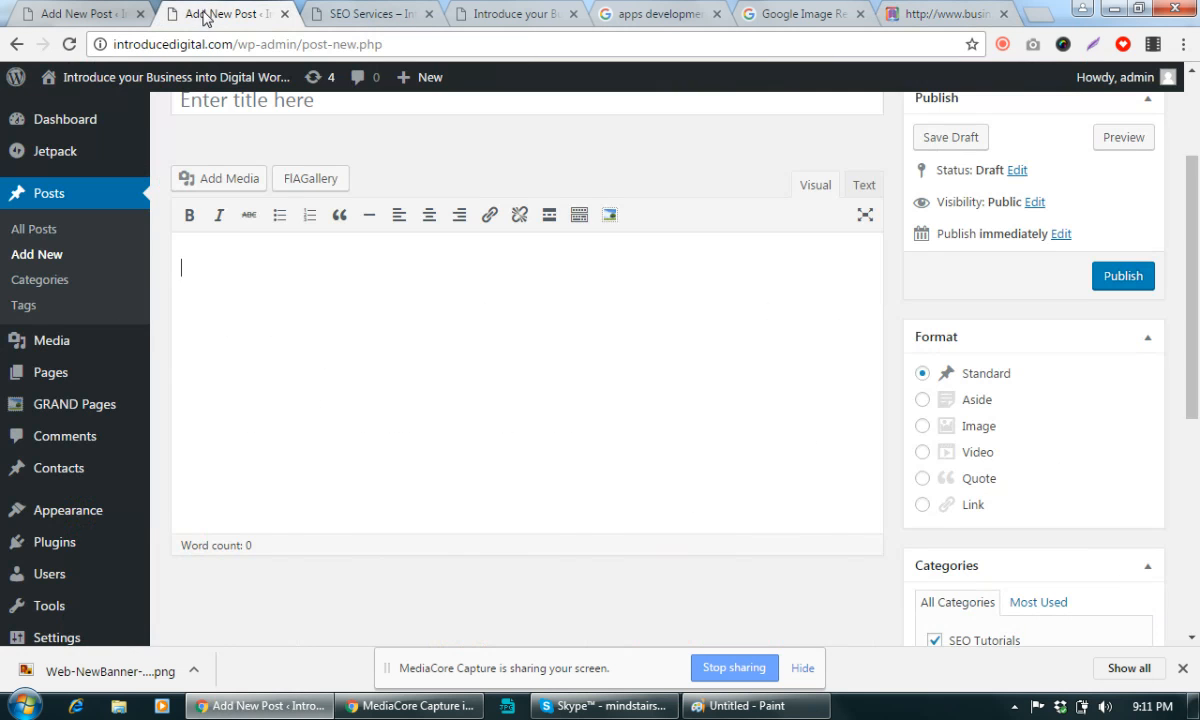
{"action": "key", "text": "ctrl+v"}
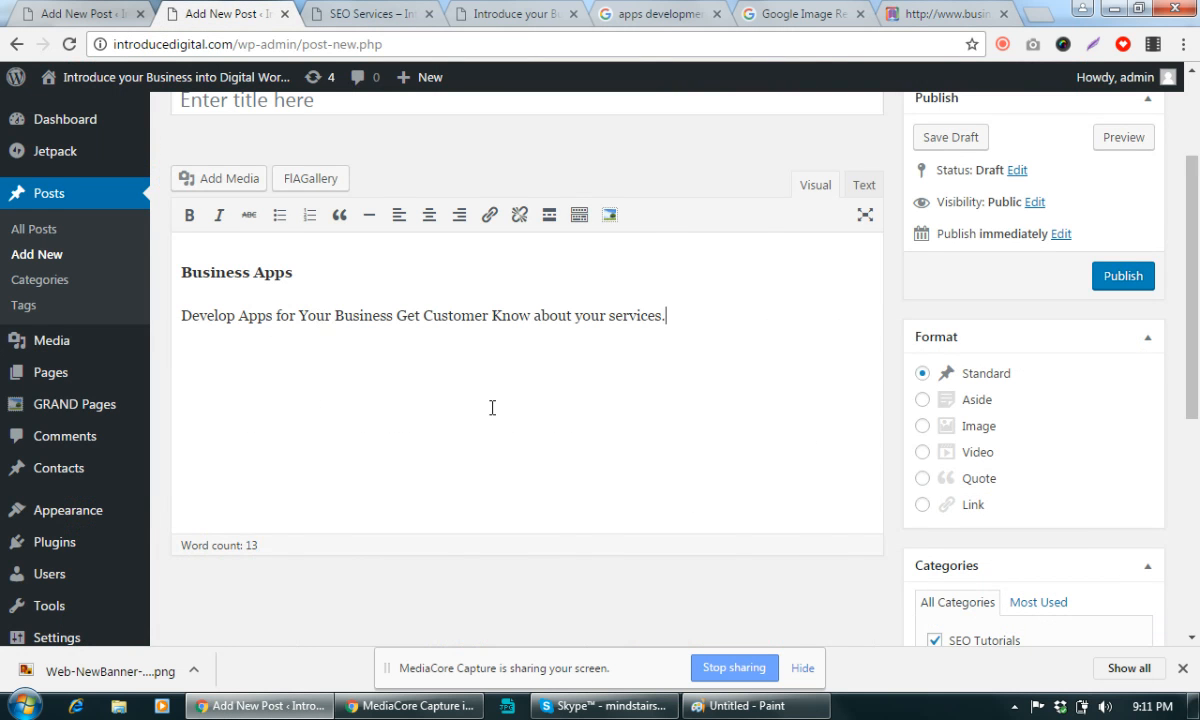
Inspect the HTML code of the pasted Business Apps content and return to the Visual editor
{"action": "left_click", "coordinate": [866, 187]}
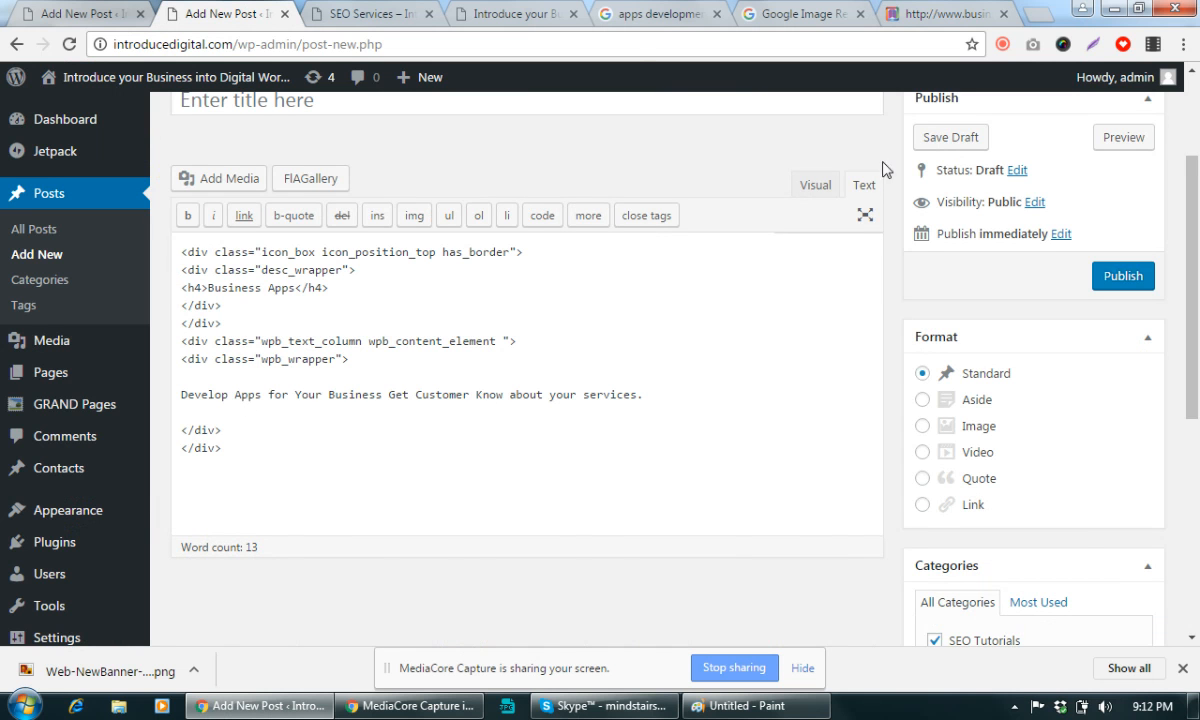
{"action": "left_click", "coordinate": [820, 188]}
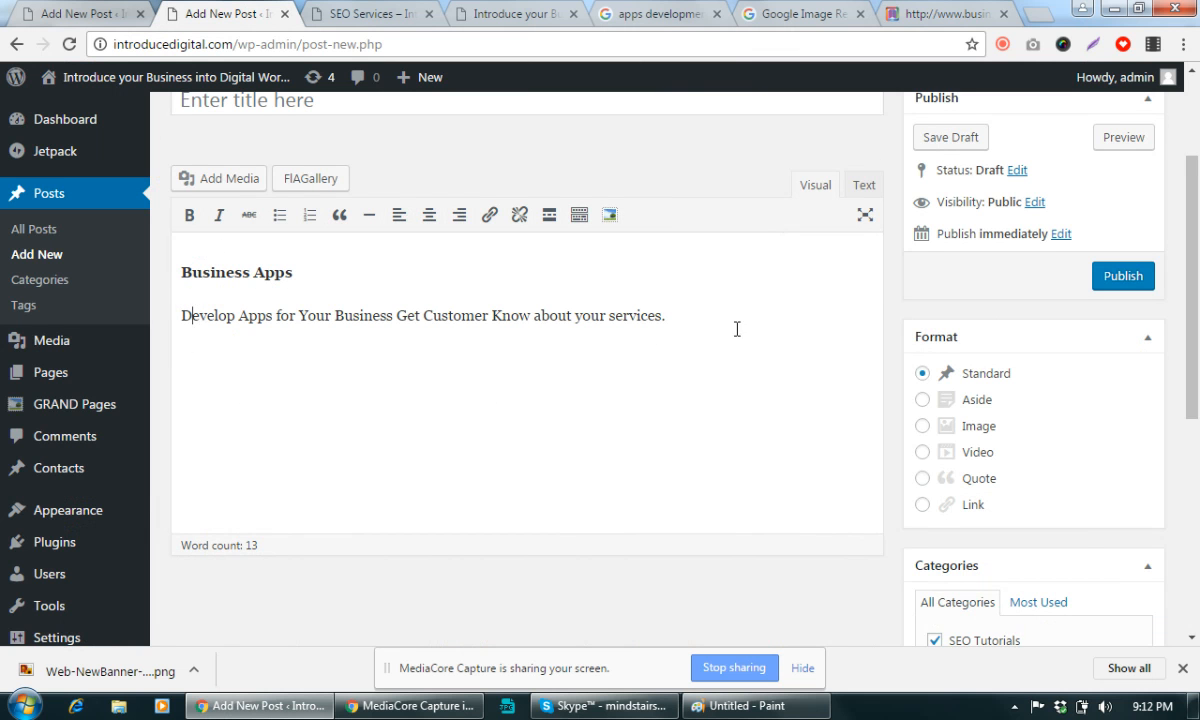
Insert the second red "Good design is obvious" image from the media library on a new line below the Business Apps heading
{"action": "left_click", "coordinate": [360, 282]}
{"action": "key", "text": "Return"}
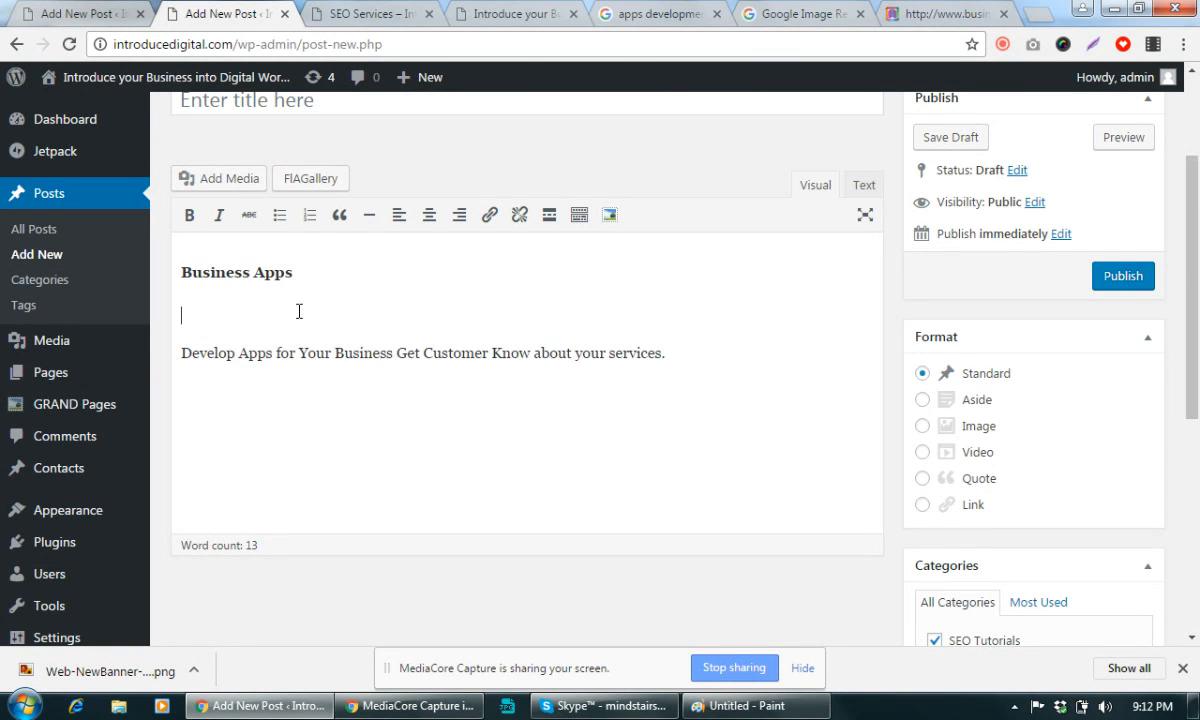
{"action": "left_click", "coordinate": [240, 186]}
{"action": "left_click", "coordinate": [255, 165]}
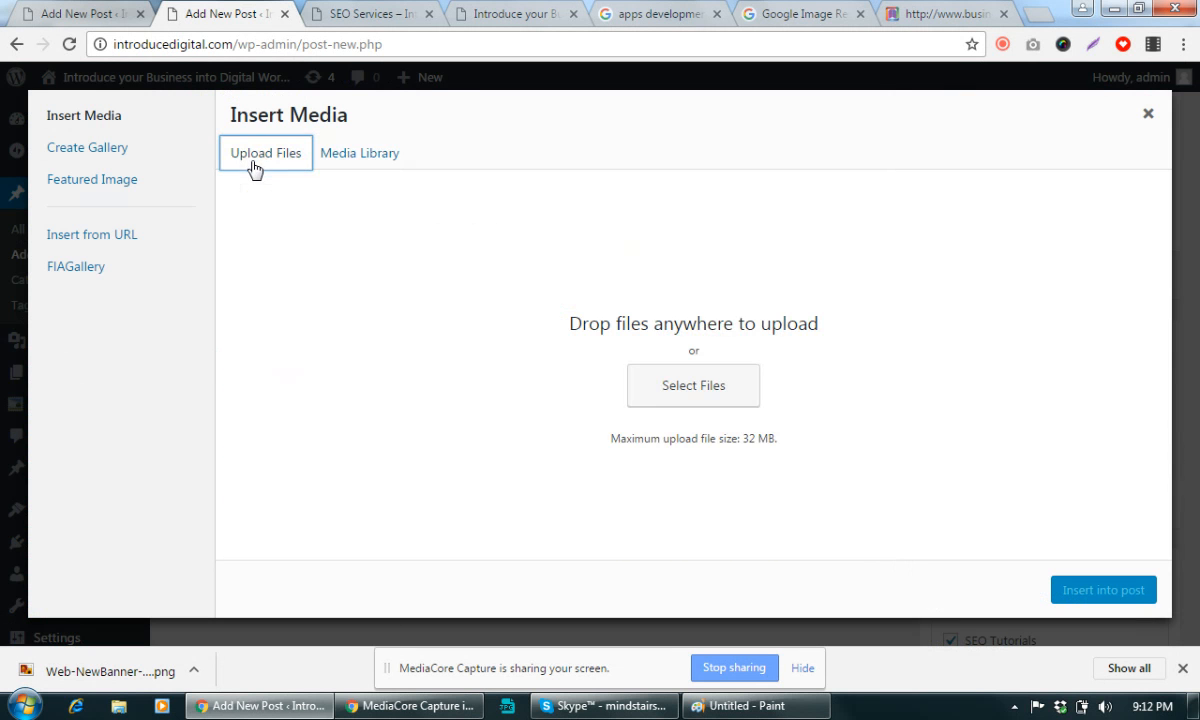
{"action": "left_click", "coordinate": [361, 160]}
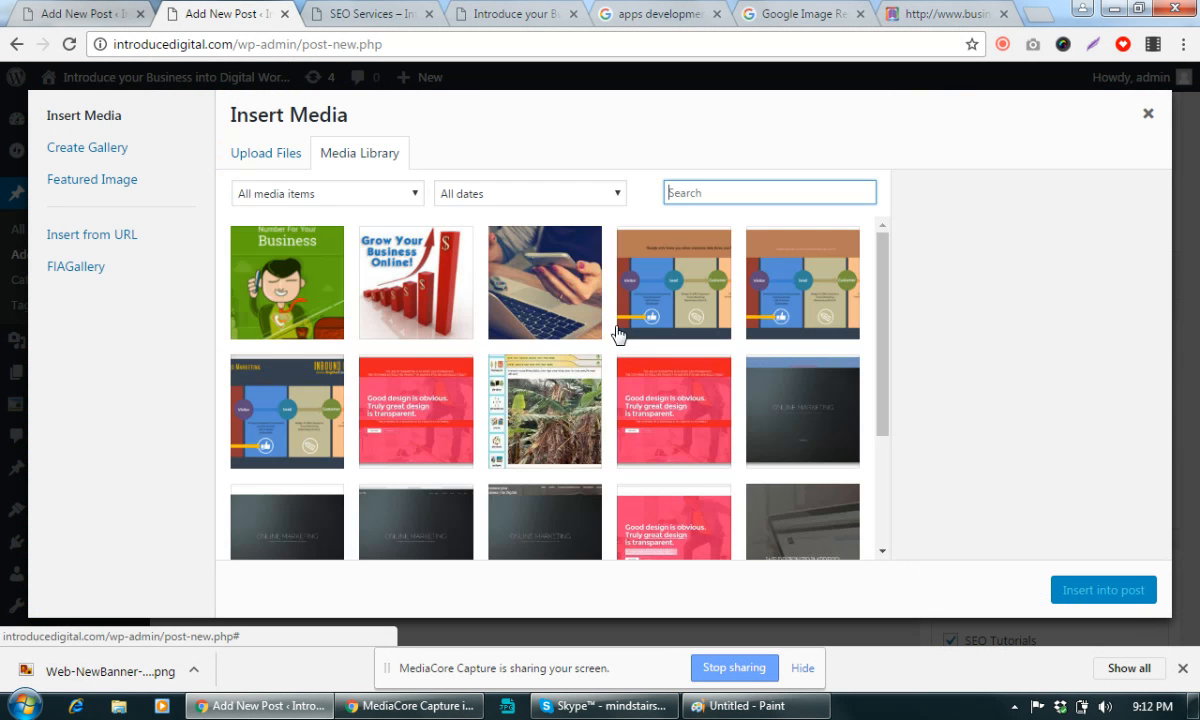
{"action": "left_click", "coordinate": [640, 395]}
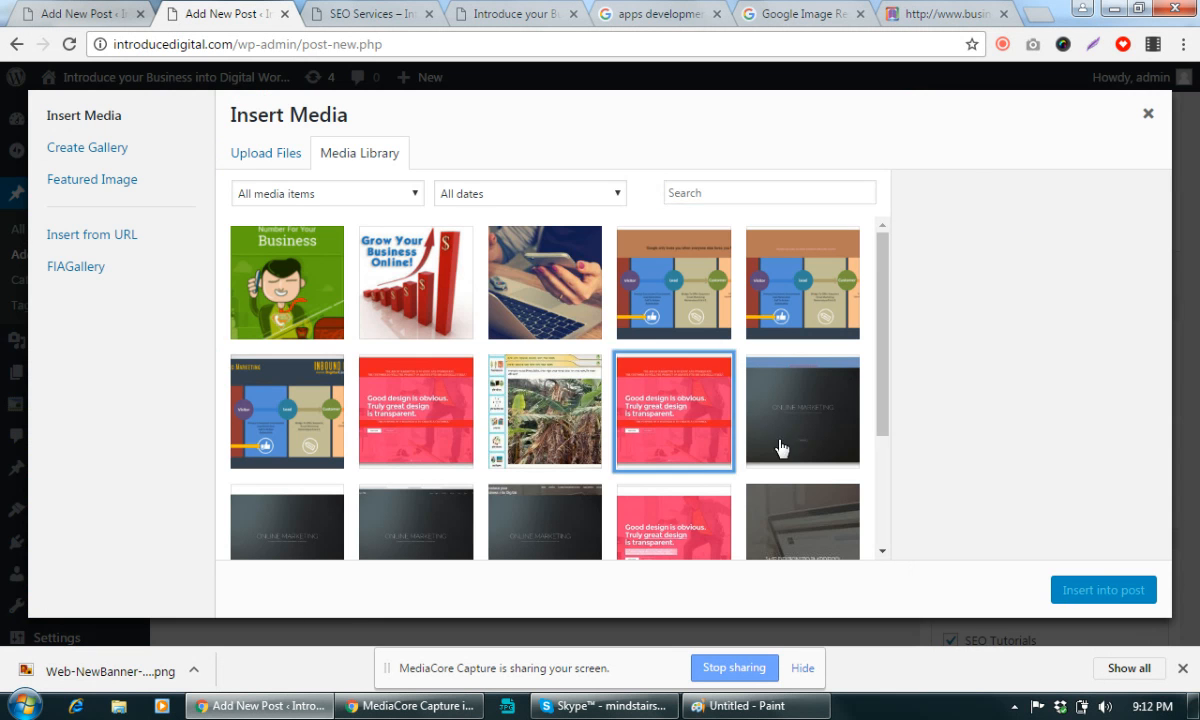
{"action": "left_click", "coordinate": [1103, 590]}
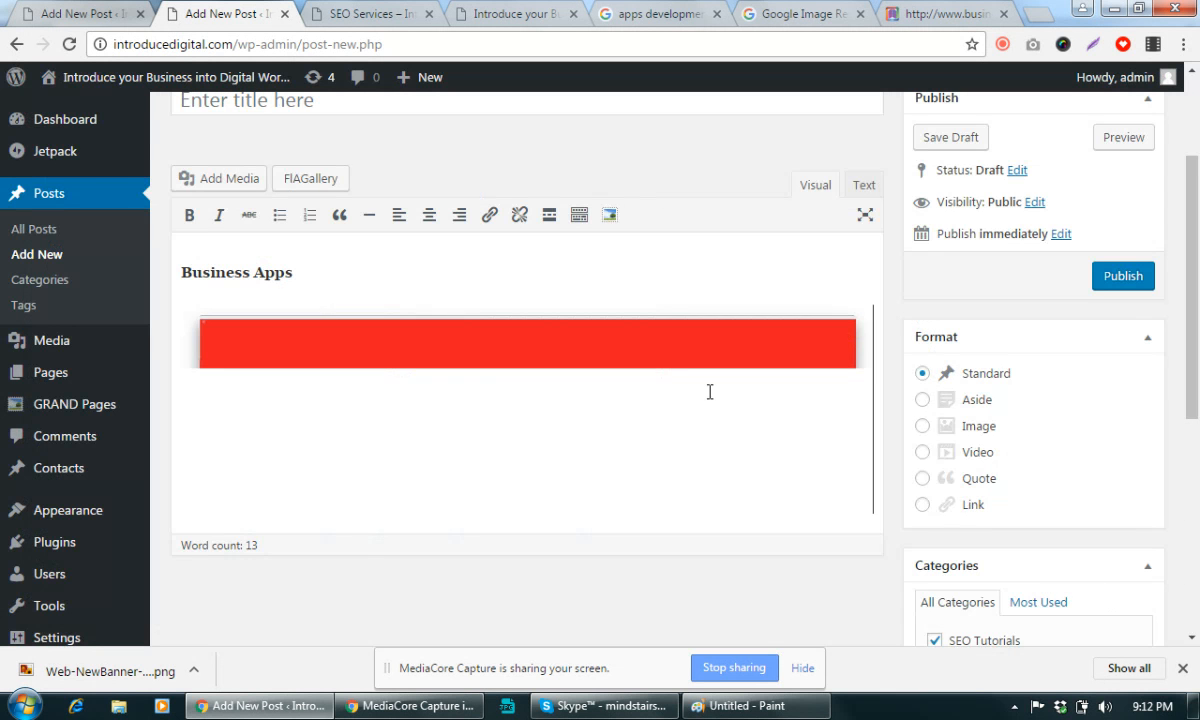
Look over the composed post's content and give it the title SEO Training 1
{"action": "scroll", "coordinate": [736, 580], "scroll_direction": "down", "scroll_amount": 3}
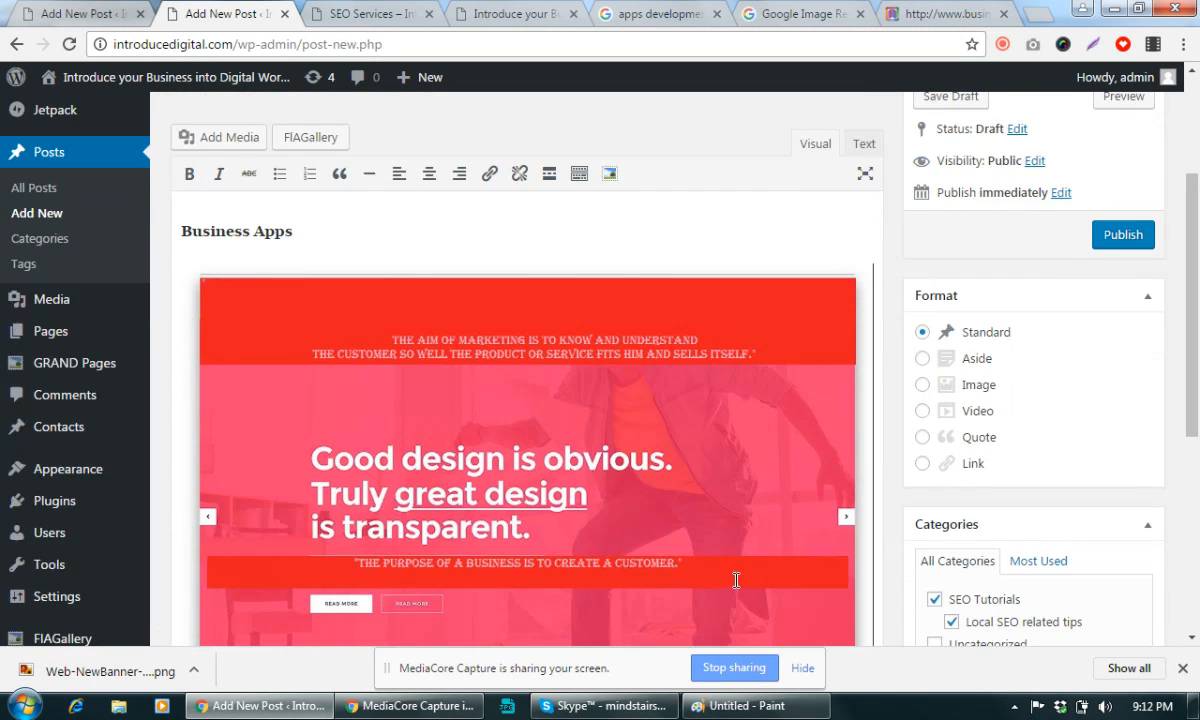
{"action": "scroll", "coordinate": [736, 580], "scroll_direction": "up", "scroll_amount": 1}
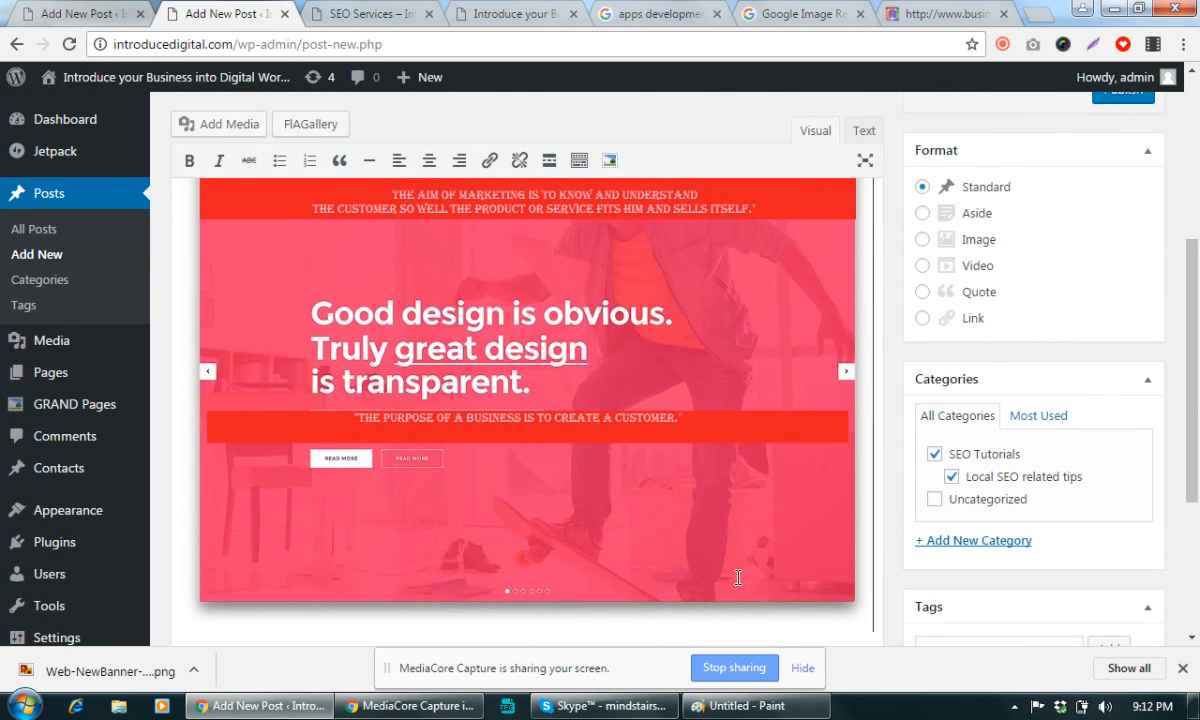
{"action": "scroll", "coordinate": [736, 580], "scroll_direction": "up", "scroll_amount": 3}
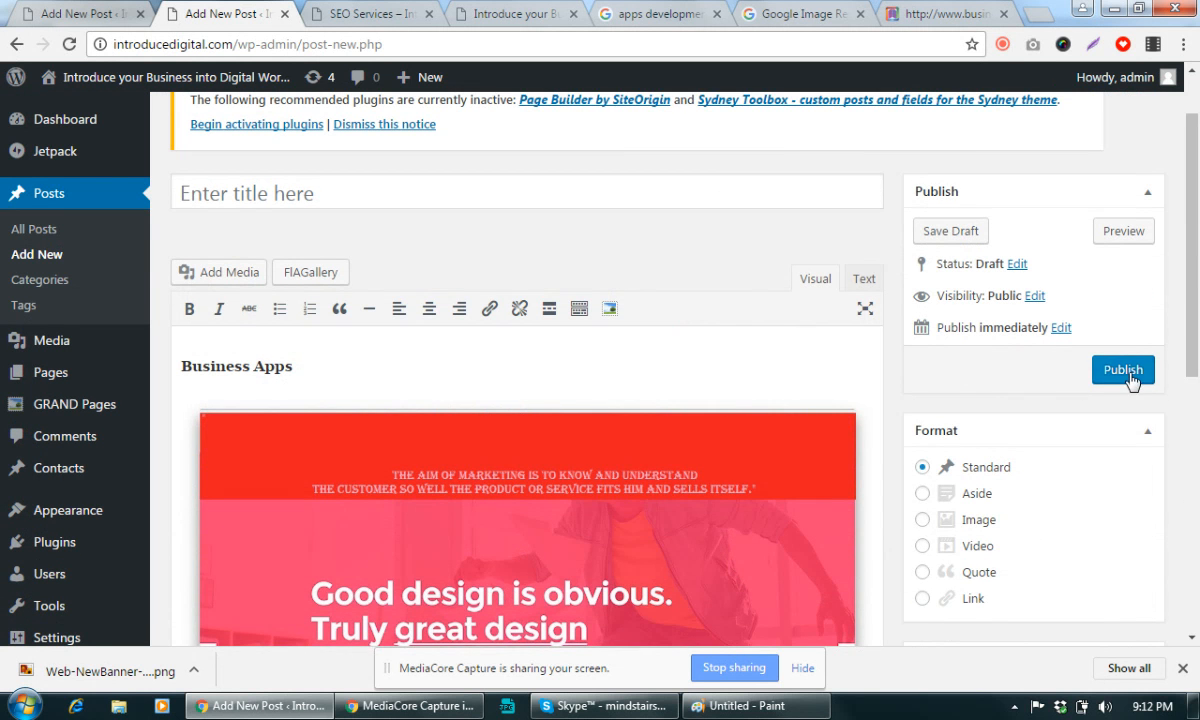
{"action": "scroll", "coordinate": [1060, 505], "scroll_direction": "down", "scroll_amount": 4}
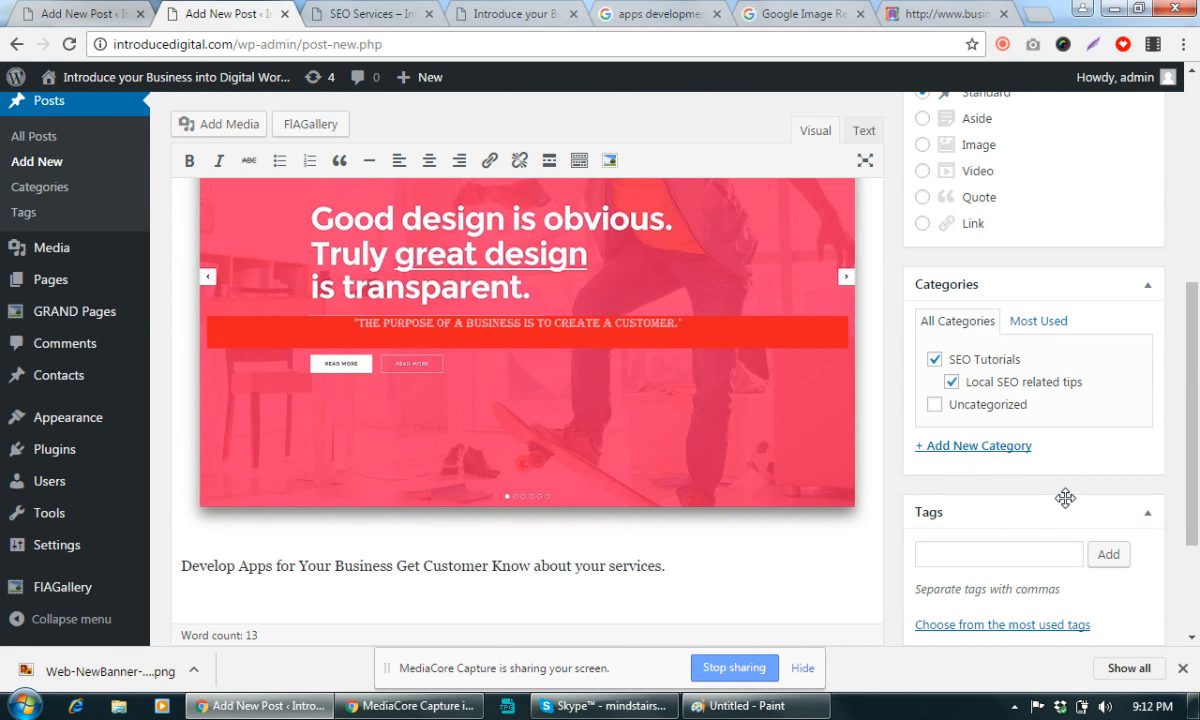
{"action": "scroll", "coordinate": [1065, 498], "scroll_direction": "up", "scroll_amount": 5}
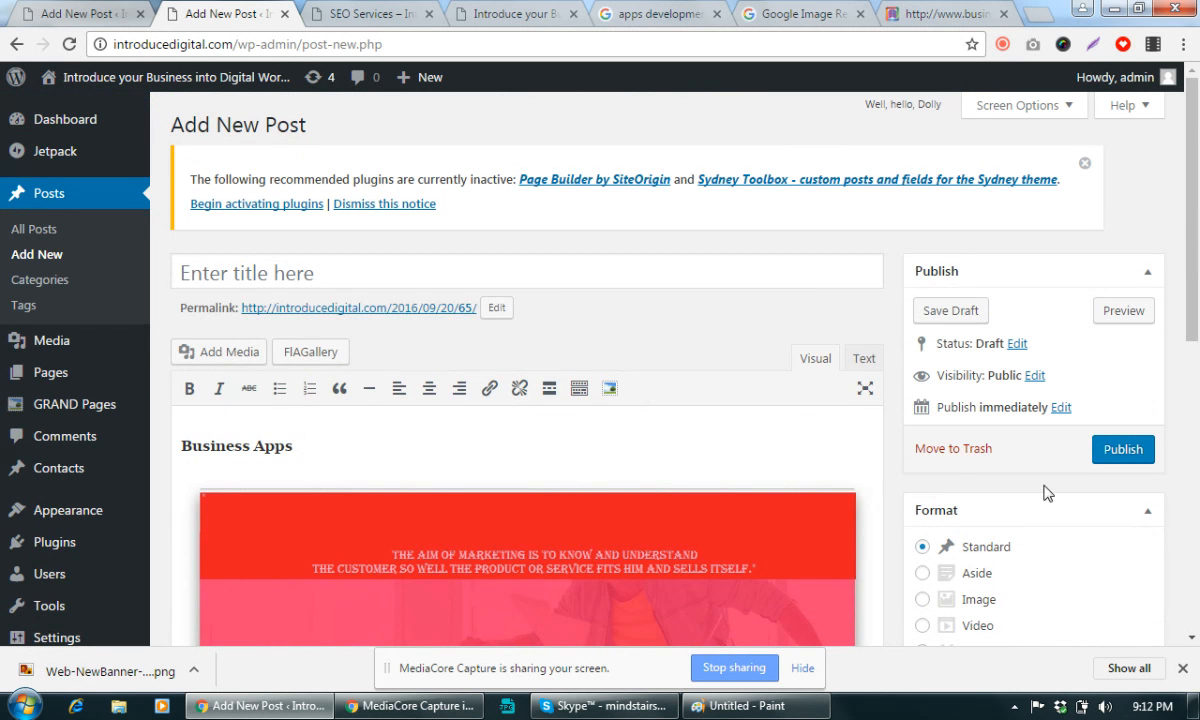
{"action": "left_click", "coordinate": [452, 278]}
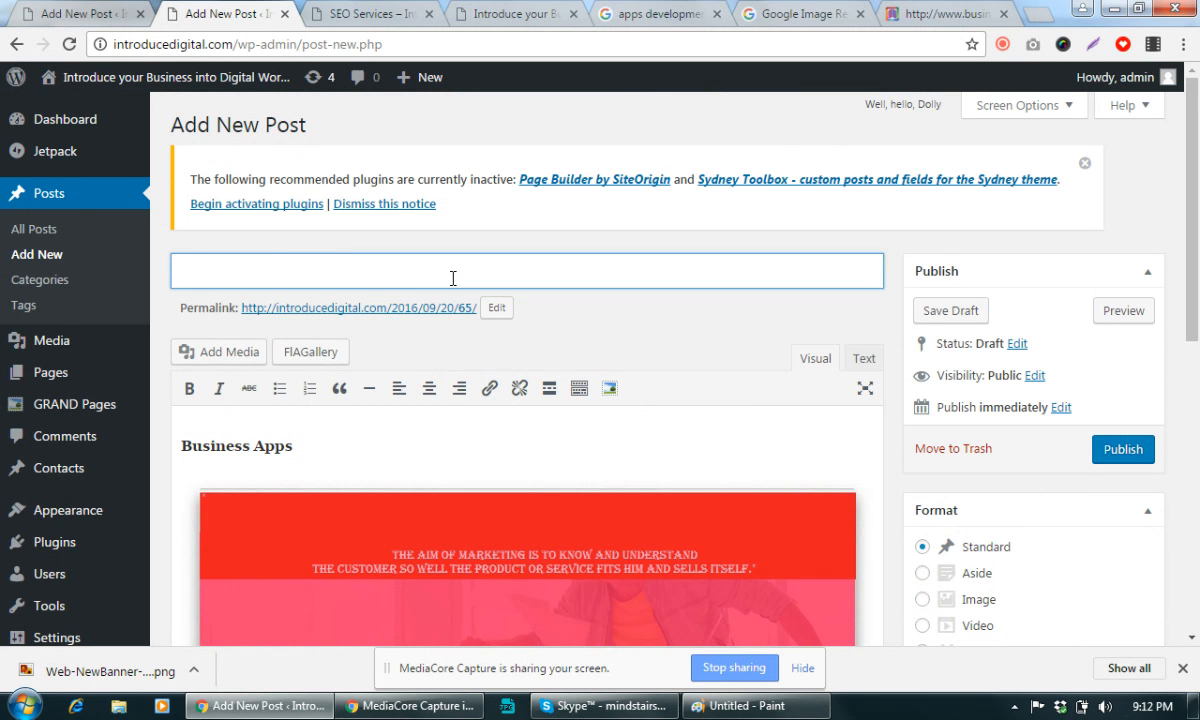
{"action": "type", "text": "SEo Ttraining"}
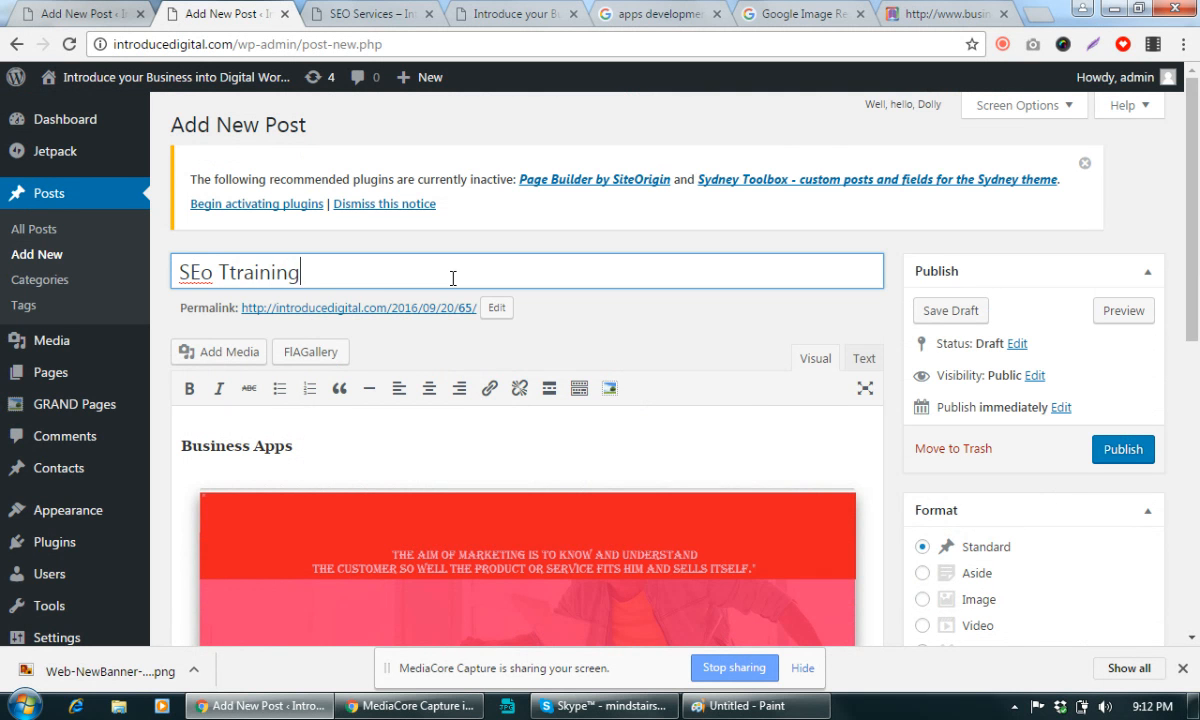
{"action": "type", "text": " 1"}
{"action": "key", "text": "BackSpace"}
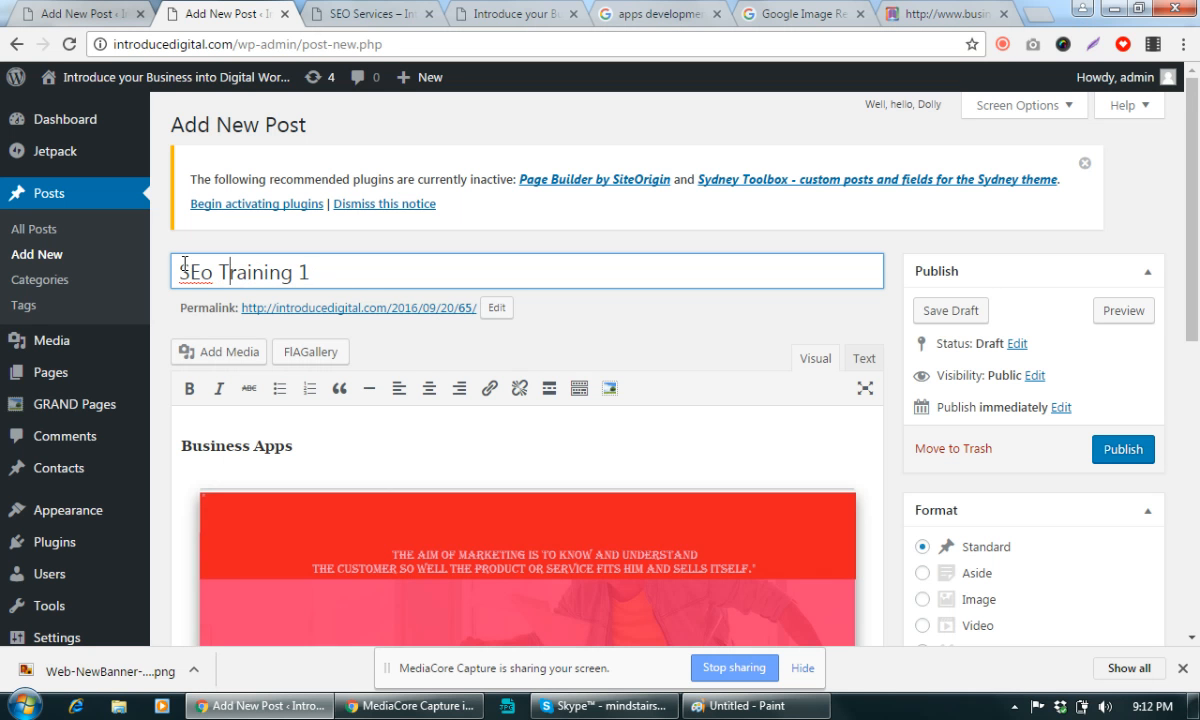
{"action": "left_click_drag", "start_coordinate": [199, 272], "coordinate": [207, 276]}
{"action": "type", "text": "O"}
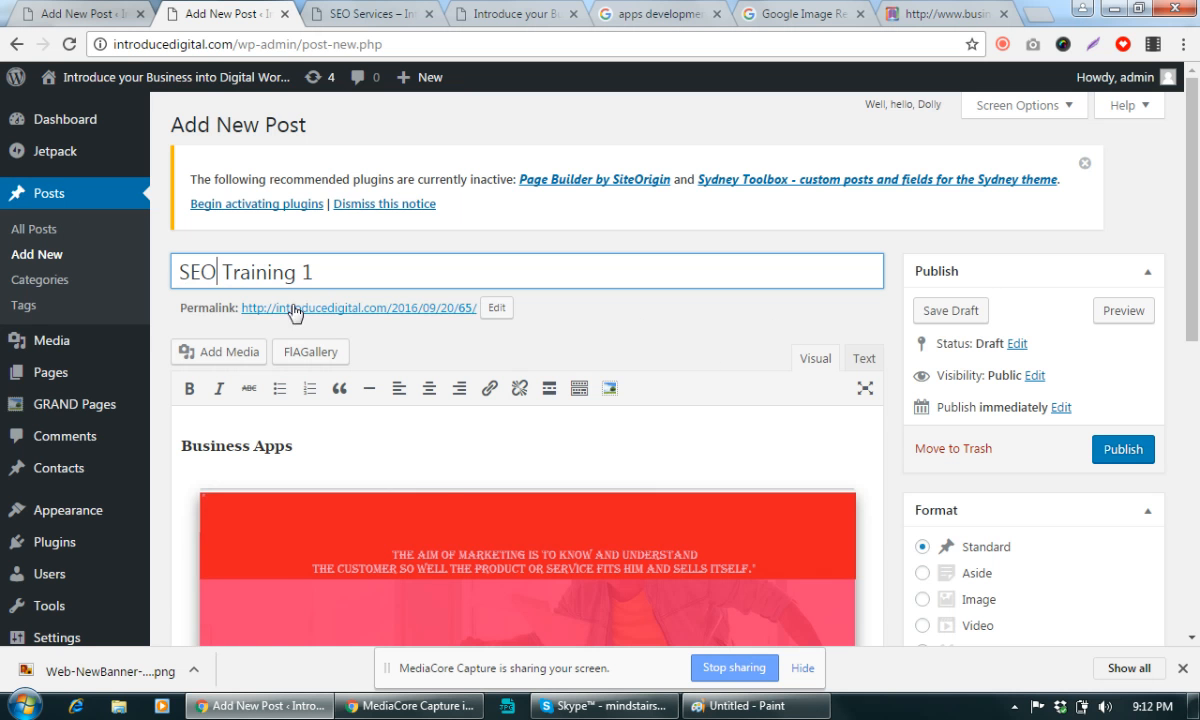
Check the post's selected categories and publish the post
{"action": "scroll", "coordinate": [800, 340], "scroll_direction": "down", "scroll_amount": 5}
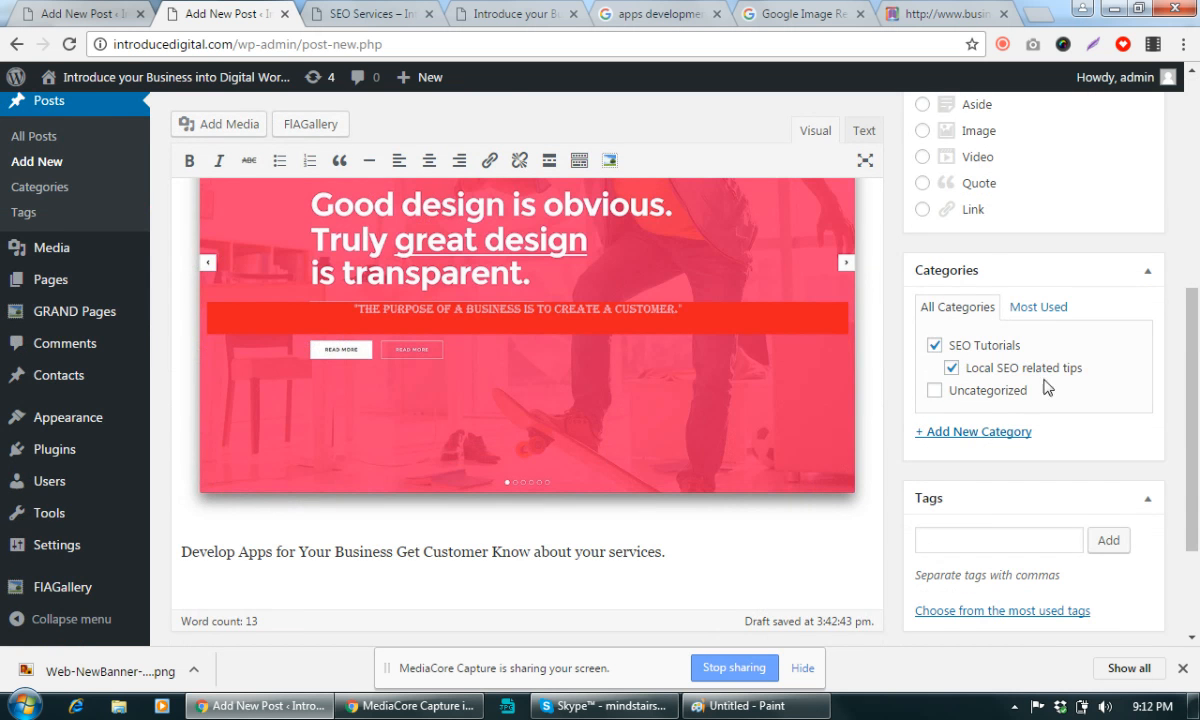
{"action": "scroll", "coordinate": [1090, 360], "scroll_direction": "up", "scroll_amount": 5}
{"action": "left_click", "coordinate": [1123, 449]}
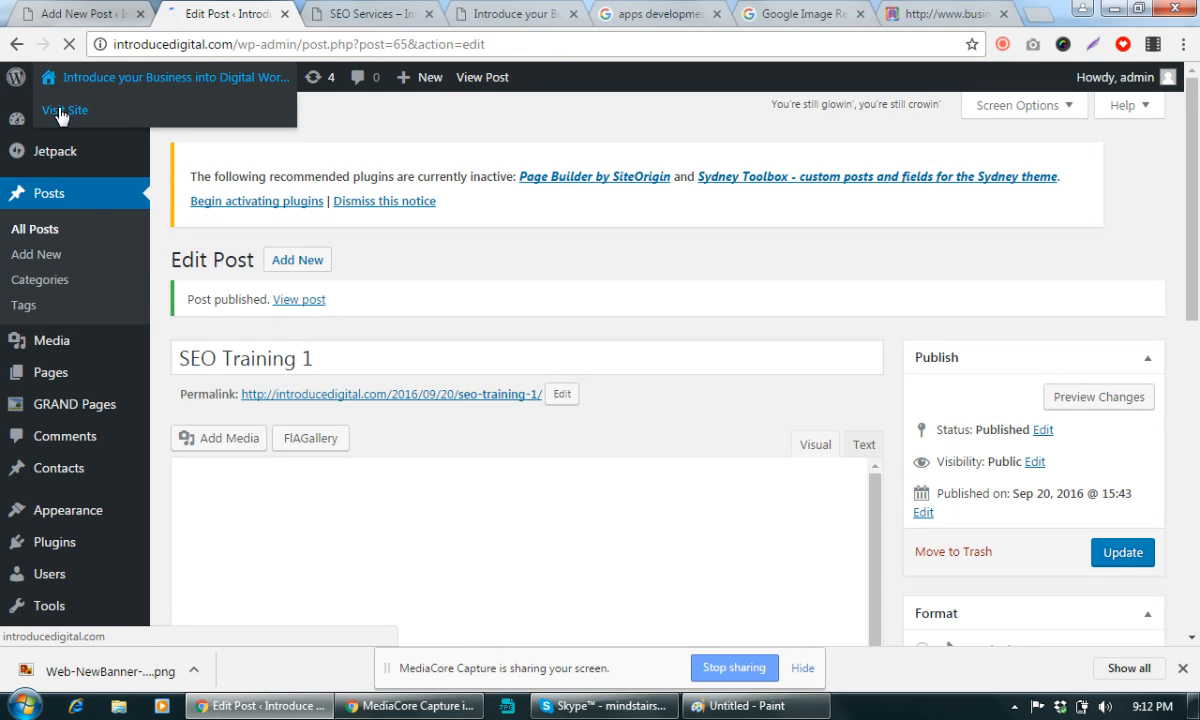
Open the live site in a new tab, close the SEO Services page, and look through the home page for the post
{"action": "right_click", "coordinate": [58, 109]}
{"action": "left_click", "coordinate": [110, 121]}
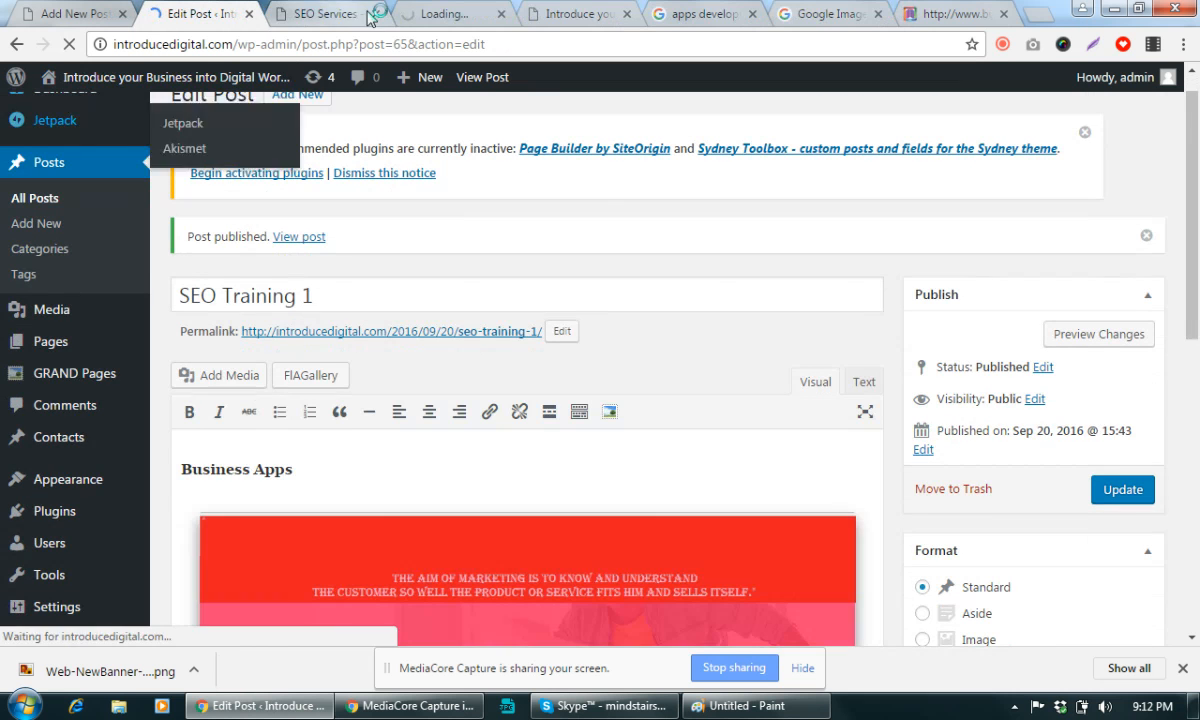
{"action": "left_click", "coordinate": [375, 14]}
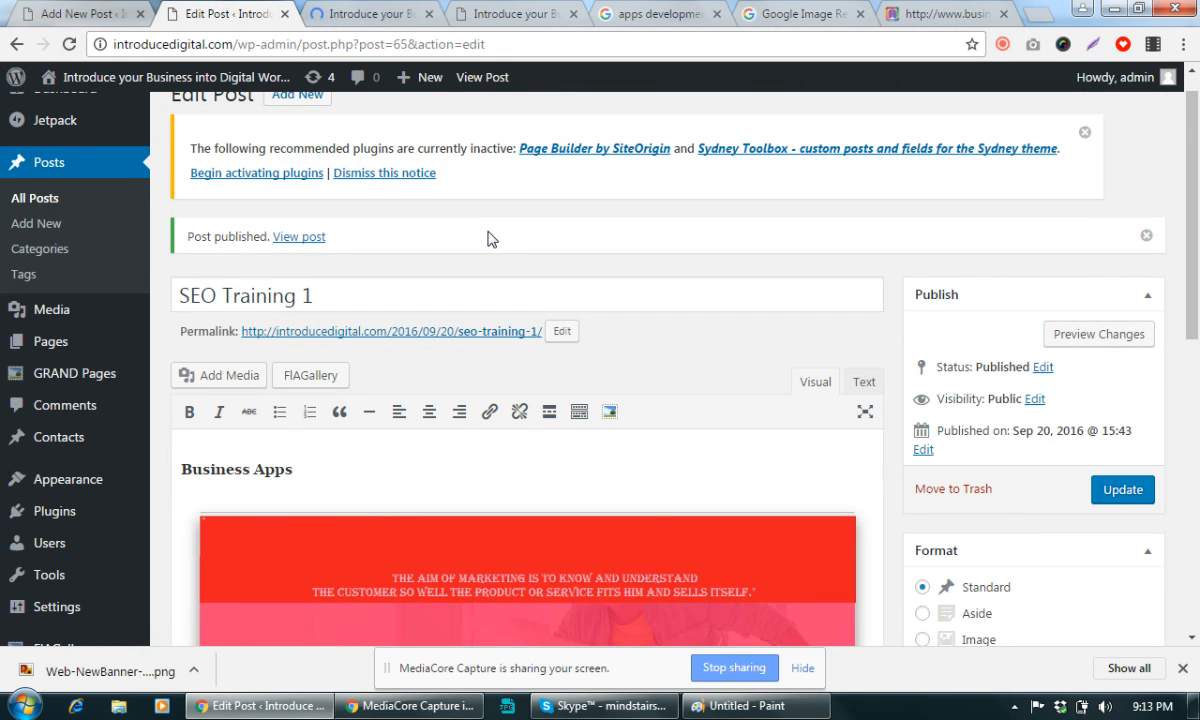
{"action": "left_click", "coordinate": [362, 12]}
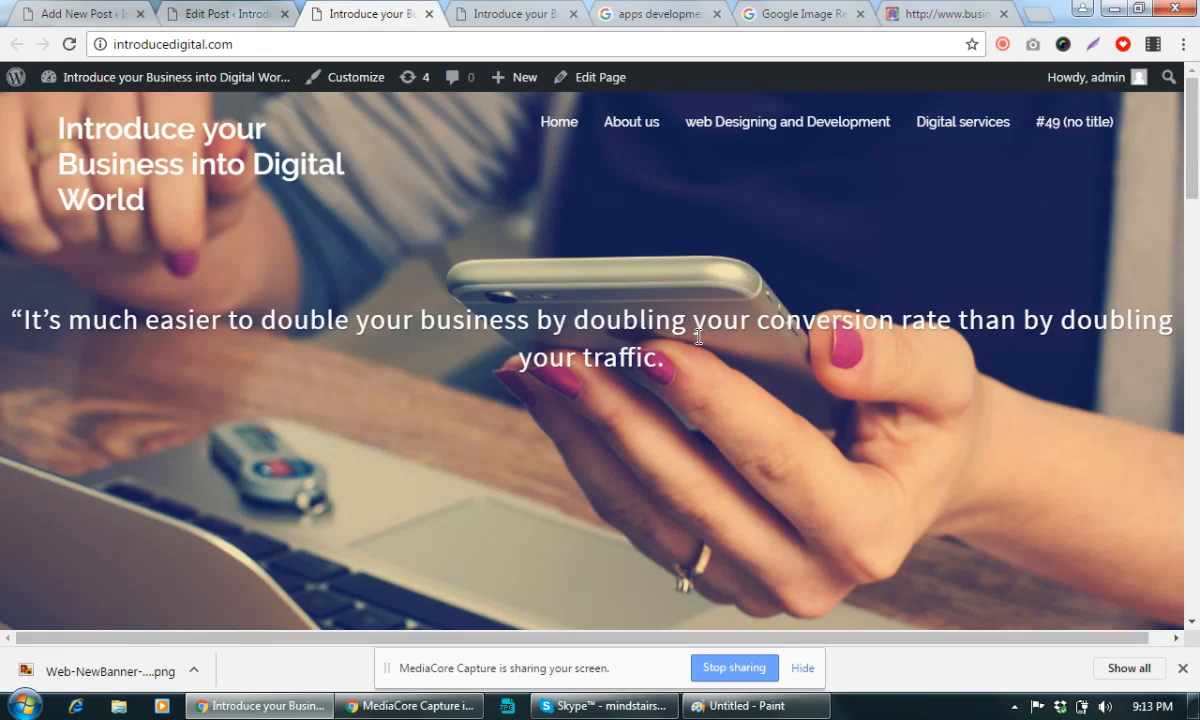
{"action": "scroll", "coordinate": [698, 338], "scroll_direction": "down", "scroll_amount": 20}
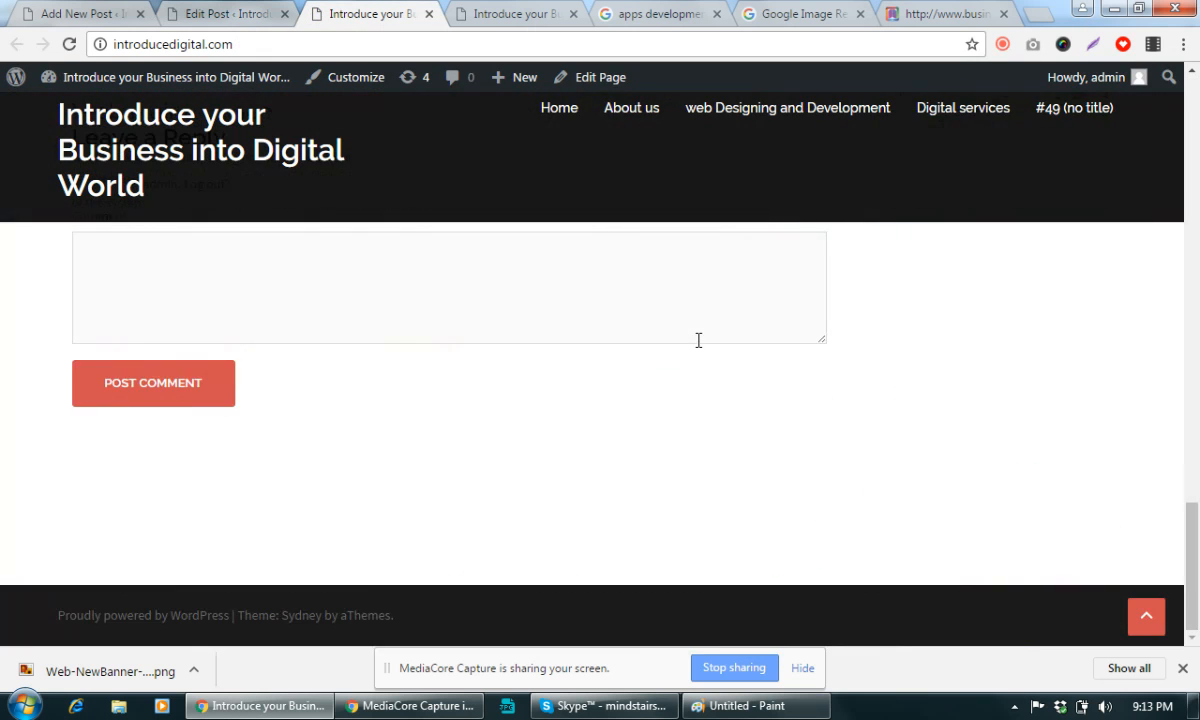
{"action": "scroll", "coordinate": [698, 342], "scroll_direction": "up", "scroll_amount": 15}
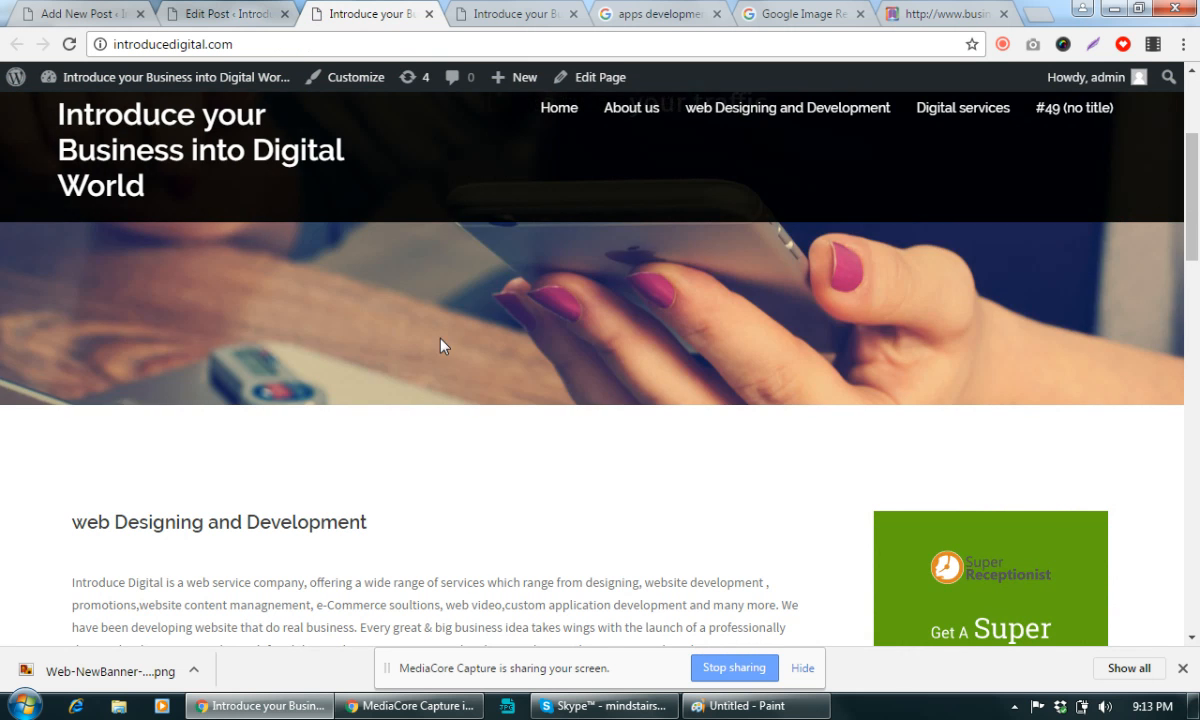
In the Reading settings, clear the static front page selection, make the front page display your latest posts, and save the changes
{"action": "left_click", "coordinate": [211, 20]}
{"action": "scroll", "coordinate": [147, 486], "scroll_direction": "down", "scroll_amount": 5}
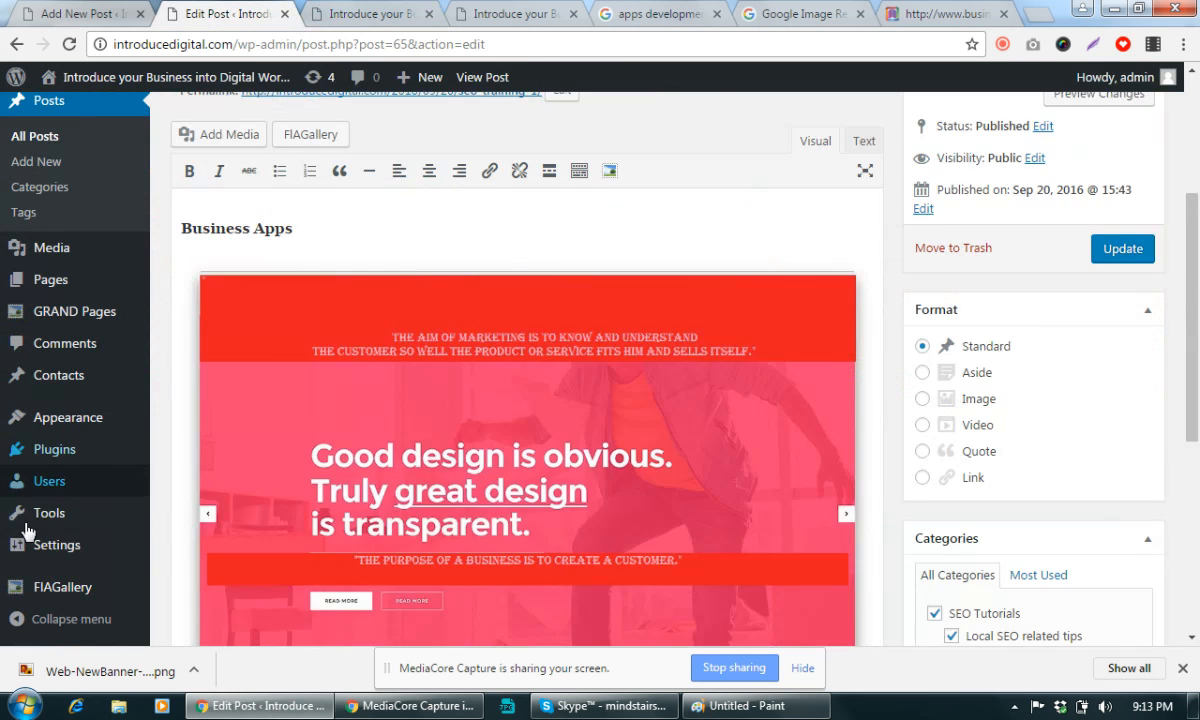
{"action": "mouse_move", "coordinate": [70, 558]}
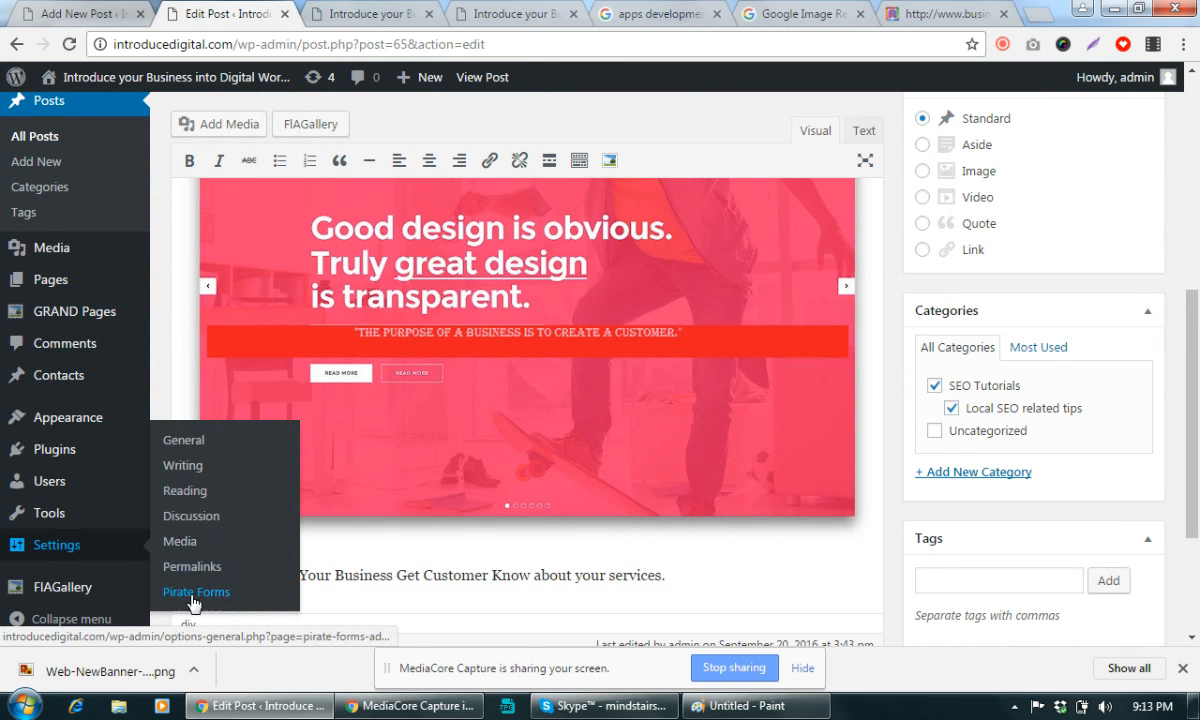
{"action": "left_click", "coordinate": [187, 492]}
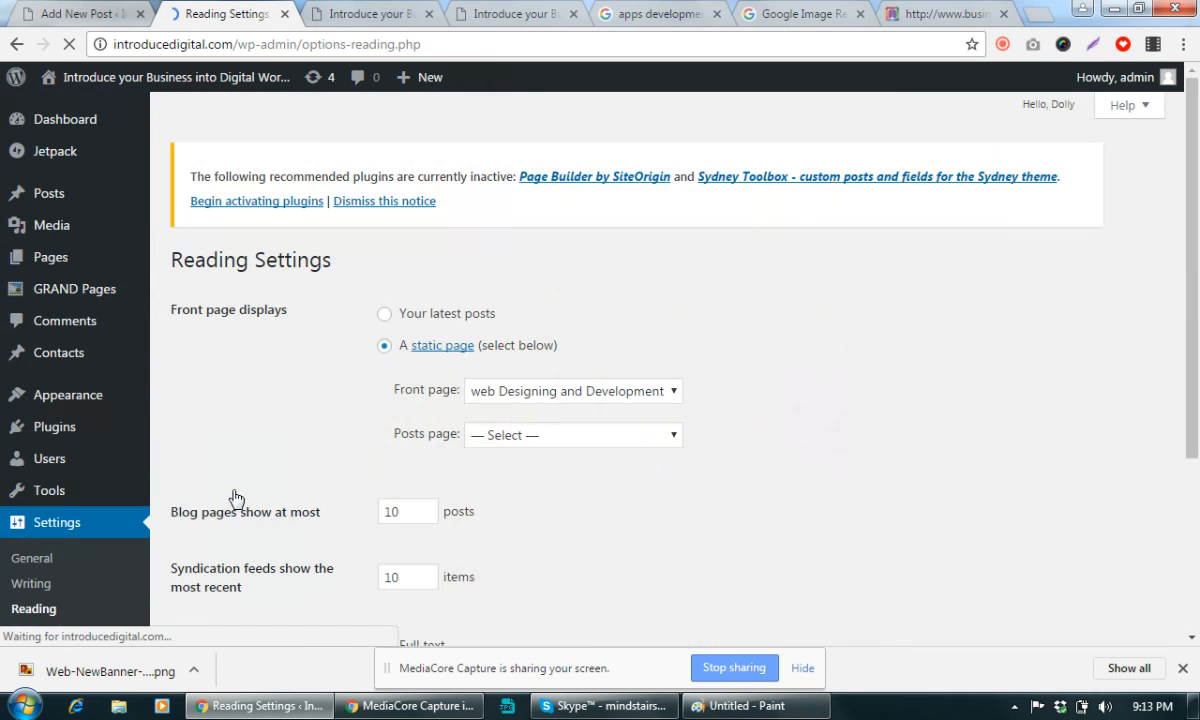
{"action": "scroll", "coordinate": [760, 495], "scroll_direction": "down", "scroll_amount": 2}
{"action": "scroll", "coordinate": [760, 493], "scroll_direction": "up", "scroll_amount": 2}
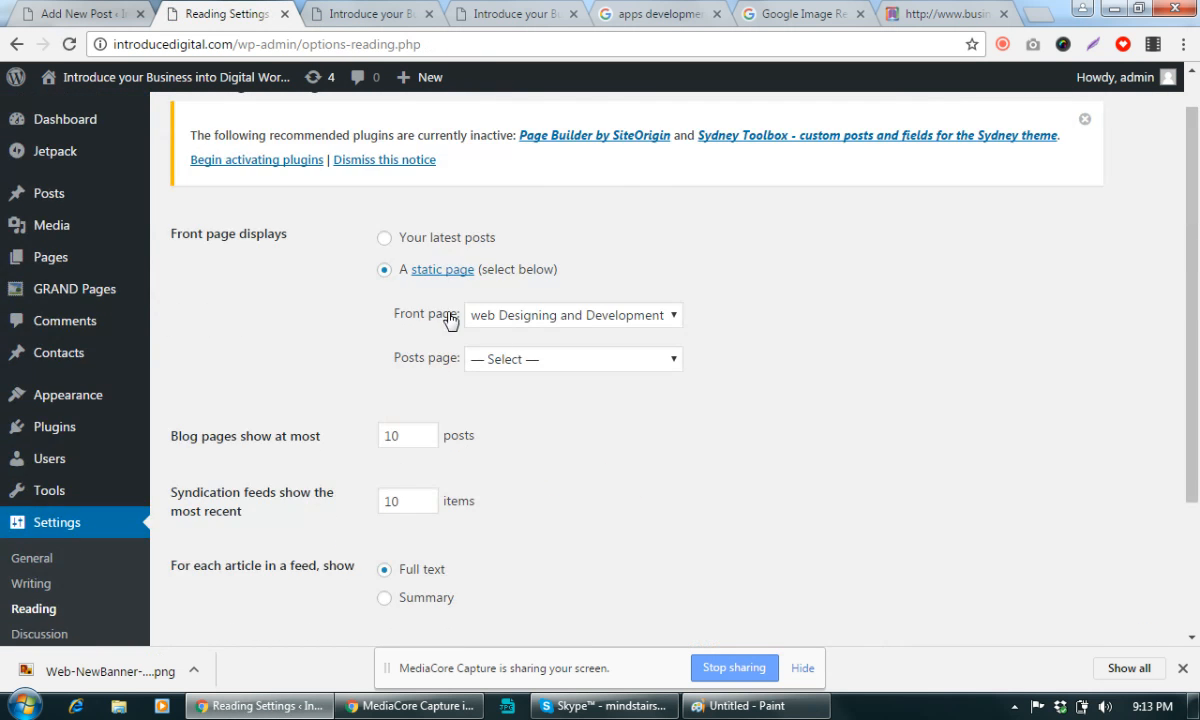
{"action": "left_click", "coordinate": [588, 318]}
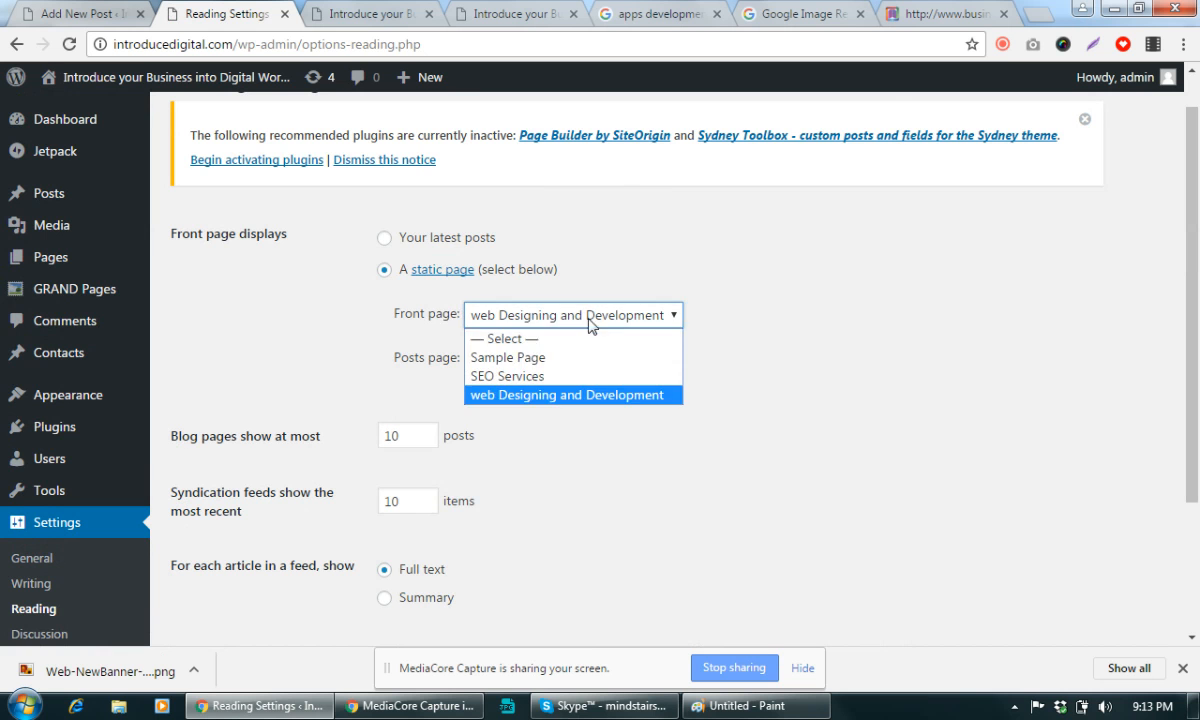
{"action": "left_click", "coordinate": [492, 336]}
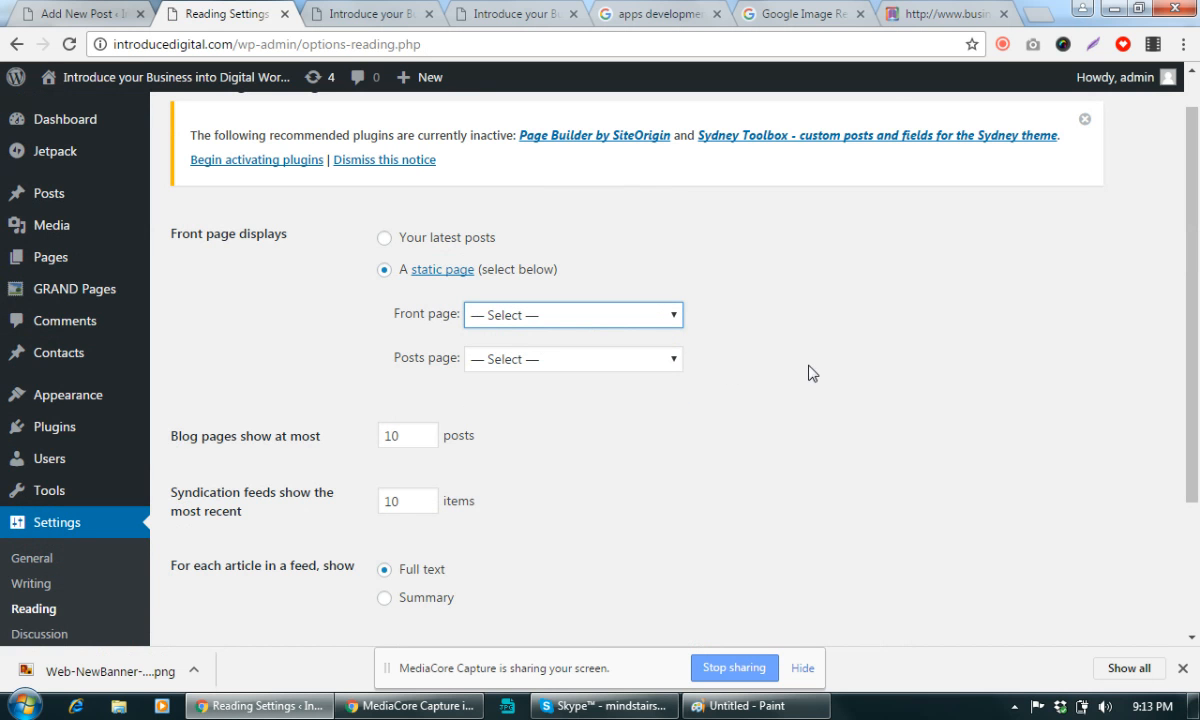
{"action": "left_click", "coordinate": [388, 240]}
{"action": "scroll", "coordinate": [800, 410], "scroll_direction": "down", "scroll_amount": 2}
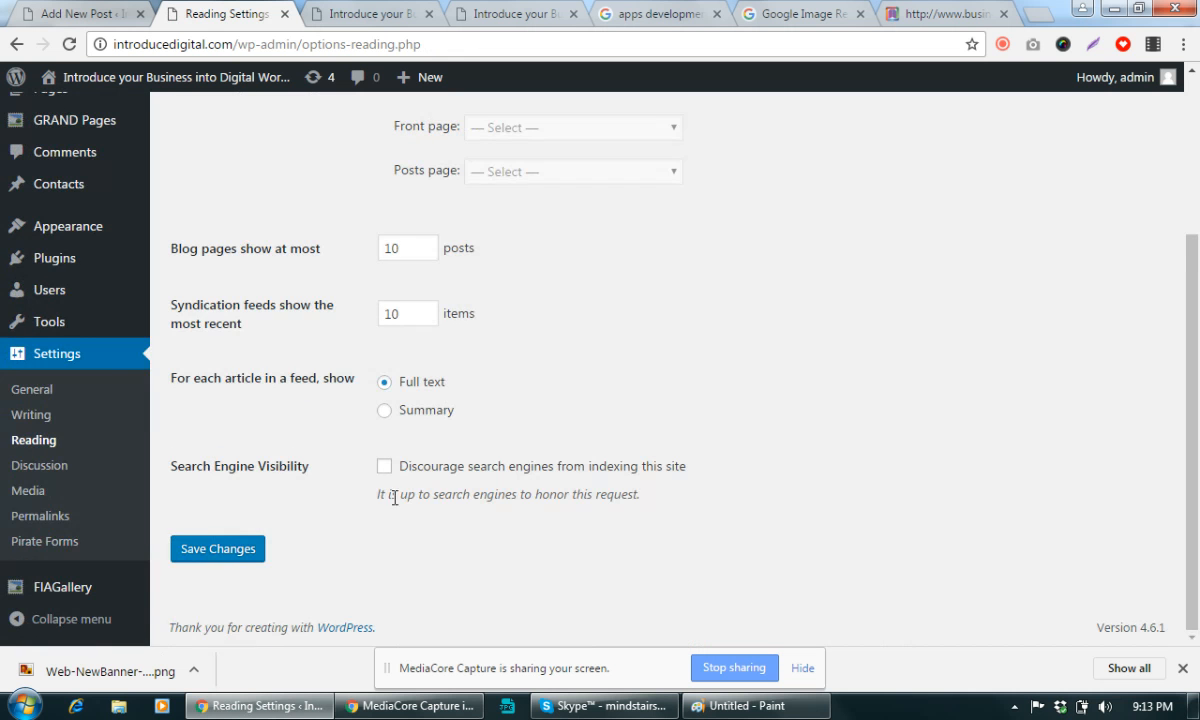
{"action": "left_click", "coordinate": [212, 550]}
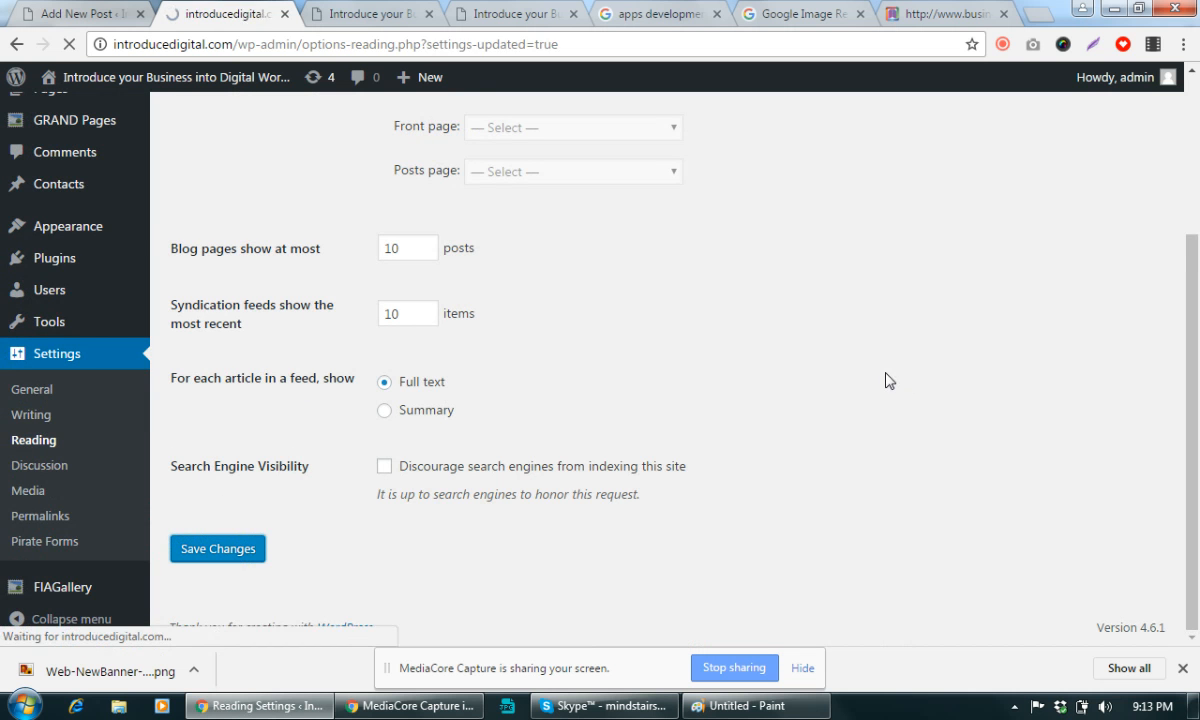
Reload the site's home page and check its list of latest posts
{"action": "left_click", "coordinate": [348, 11]}
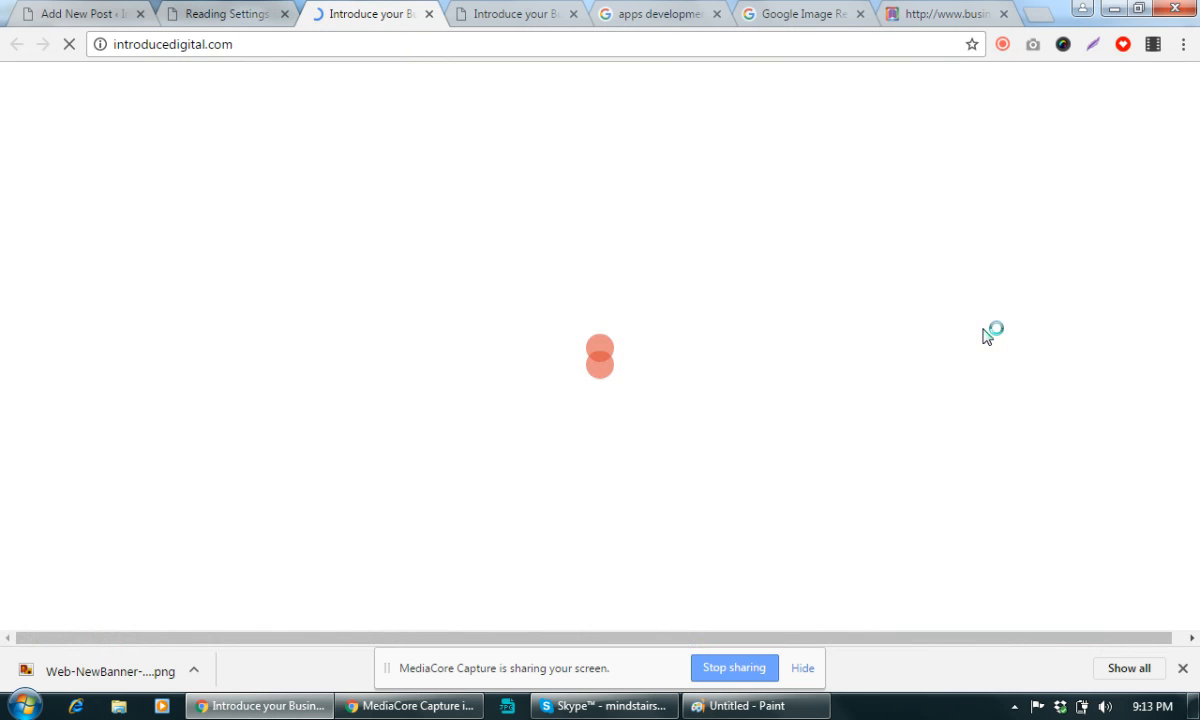
{"action": "scroll", "coordinate": [983, 337], "scroll_direction": "down", "scroll_amount": 5}
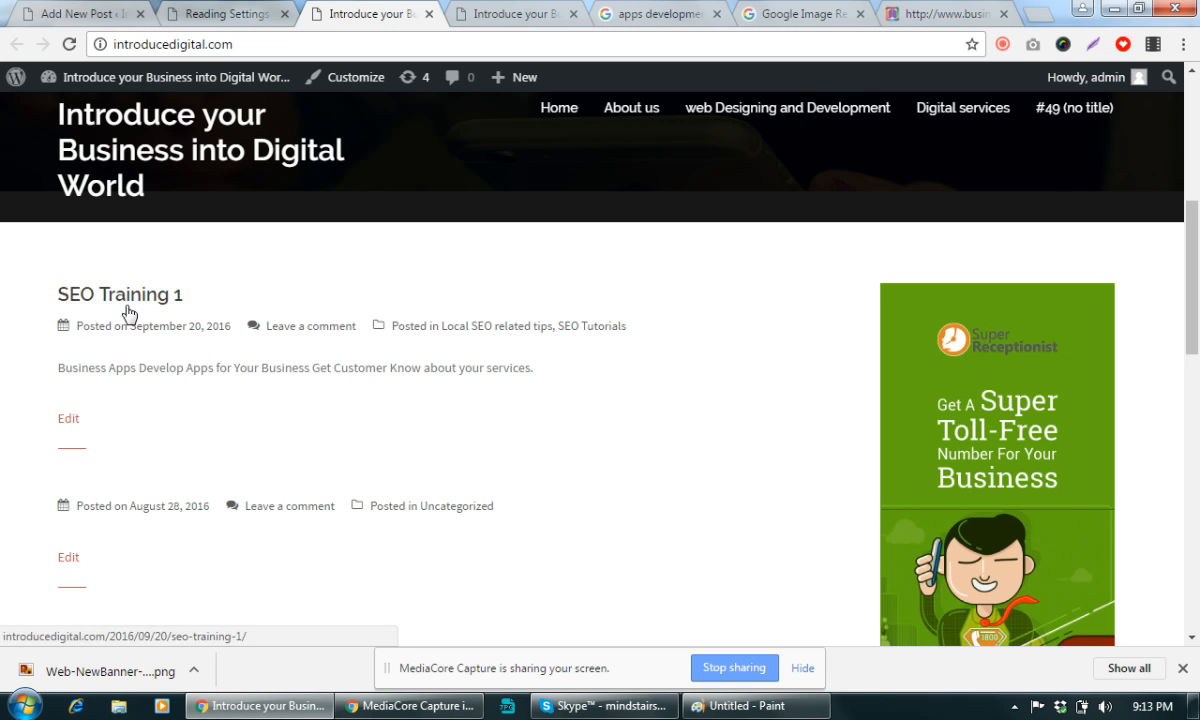
{"action": "left_click", "coordinate": [250, 14]}
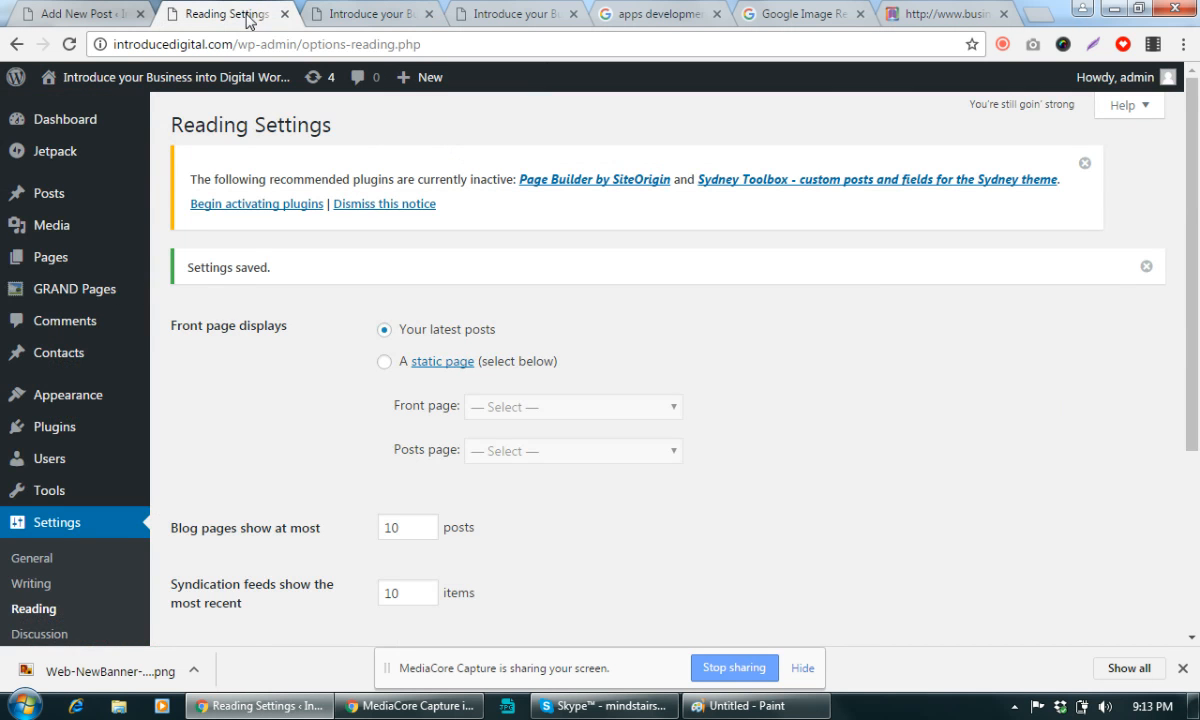
{"action": "left_click", "coordinate": [86, 16]}
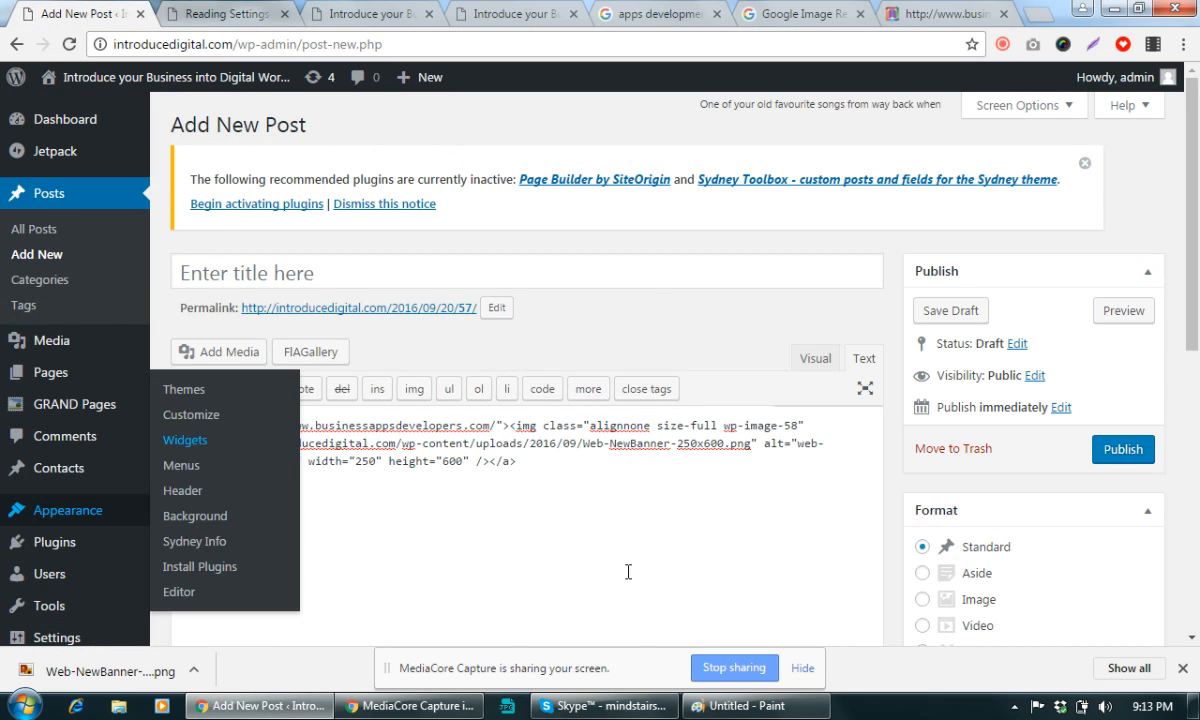
{"action": "left_click", "coordinate": [357, 16]}
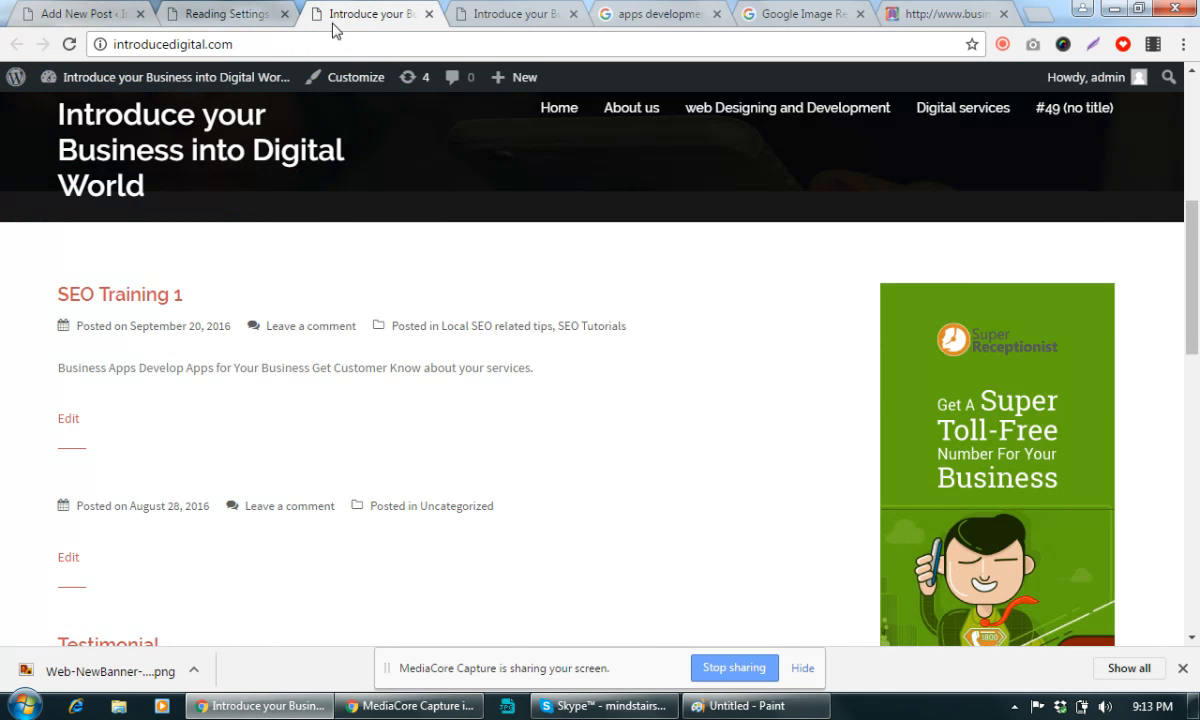
Open the SEO Training 1 post from the home page in a new tab and view it
{"action": "right_click", "coordinate": [145, 298]}
{"action": "left_click", "coordinate": [195, 309]}
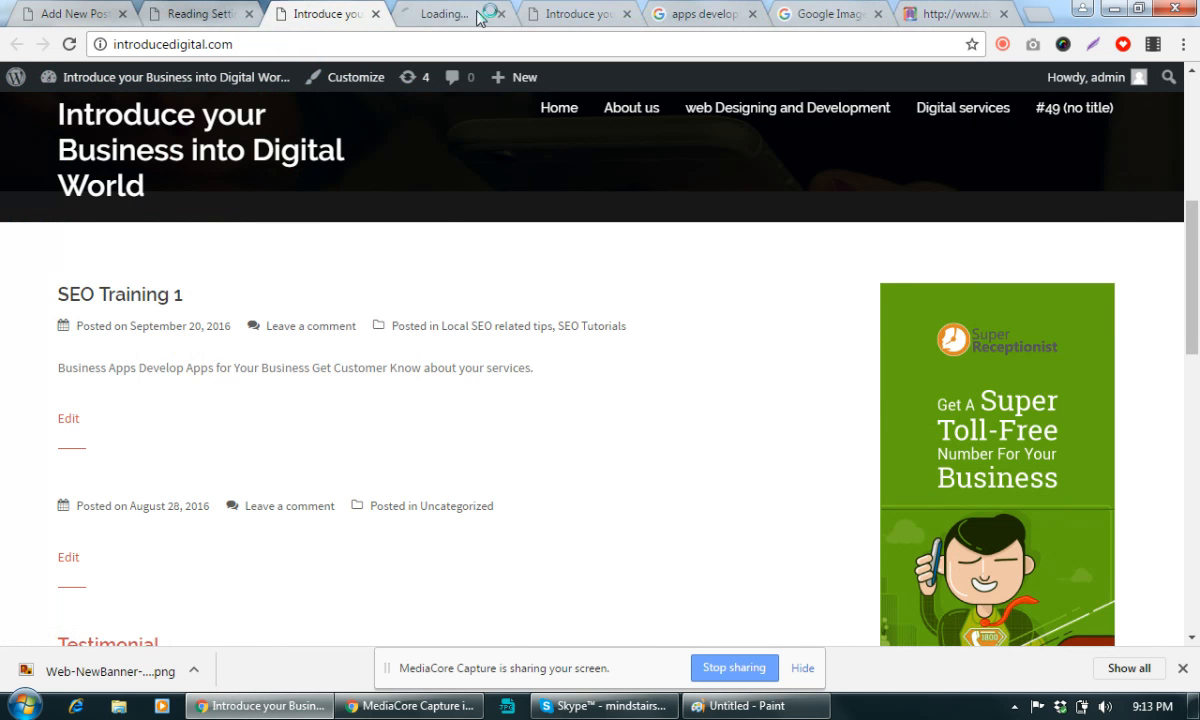
{"action": "left_click", "coordinate": [445, 14]}
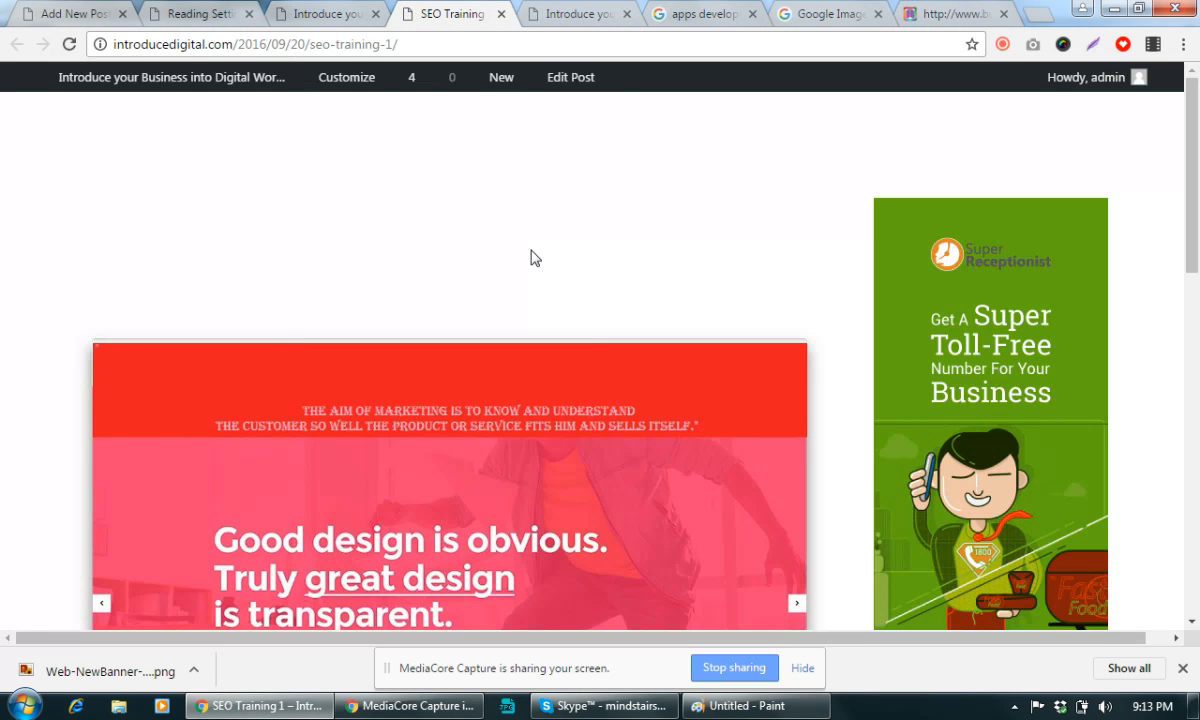
Open the SEO Training 1 post for editing, set digi_img8.png from the media library as its featured image, and update the post
{"action": "left_click", "coordinate": [598, 86]}
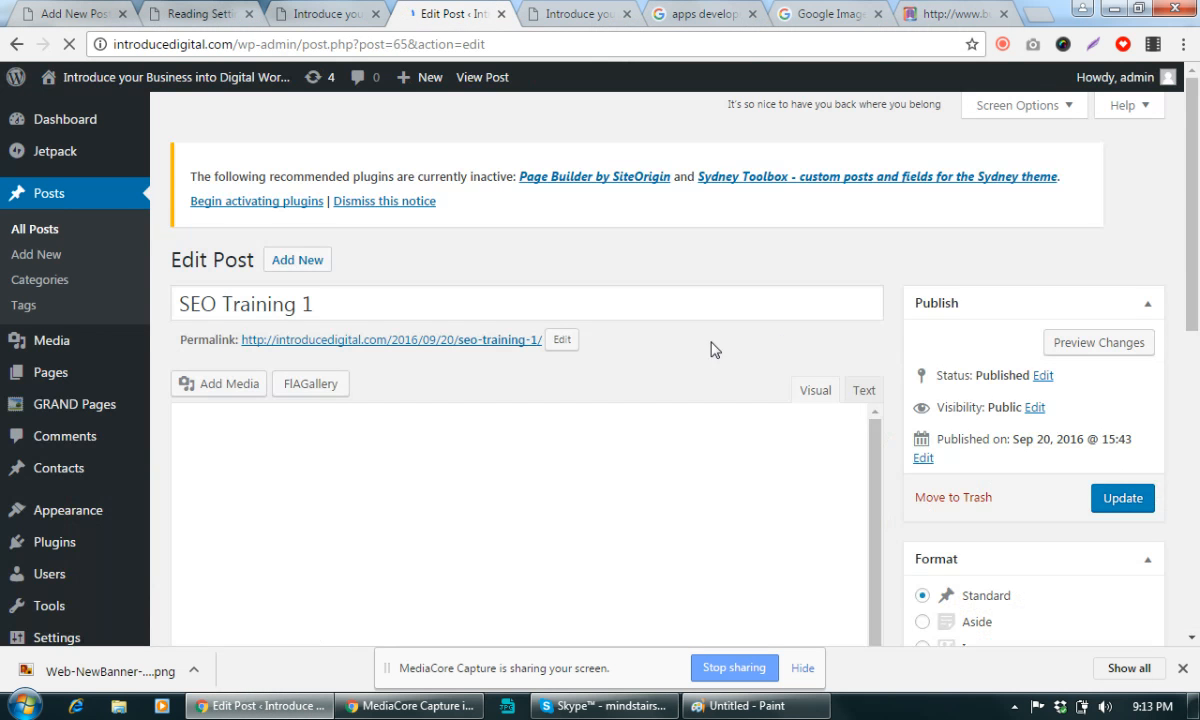
{"action": "scroll", "coordinate": [1180, 418], "scroll_direction": "down", "scroll_amount": 6}
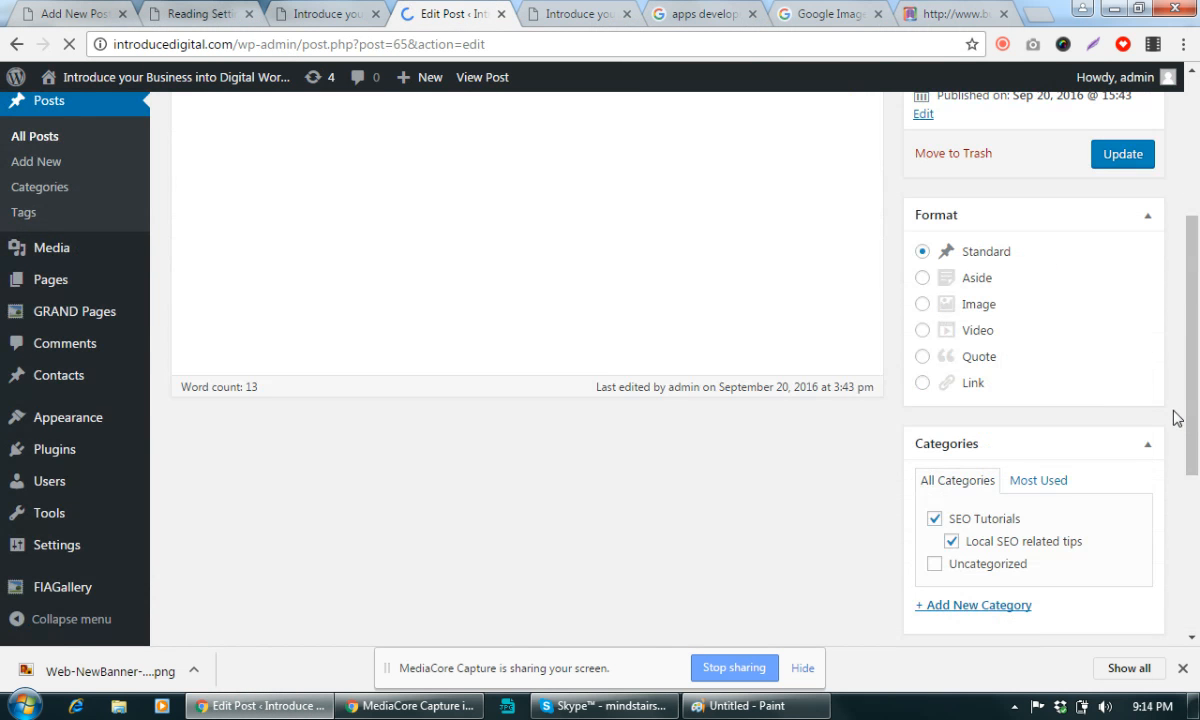
{"action": "scroll", "coordinate": [1170, 440], "scroll_direction": "down", "scroll_amount": 5}
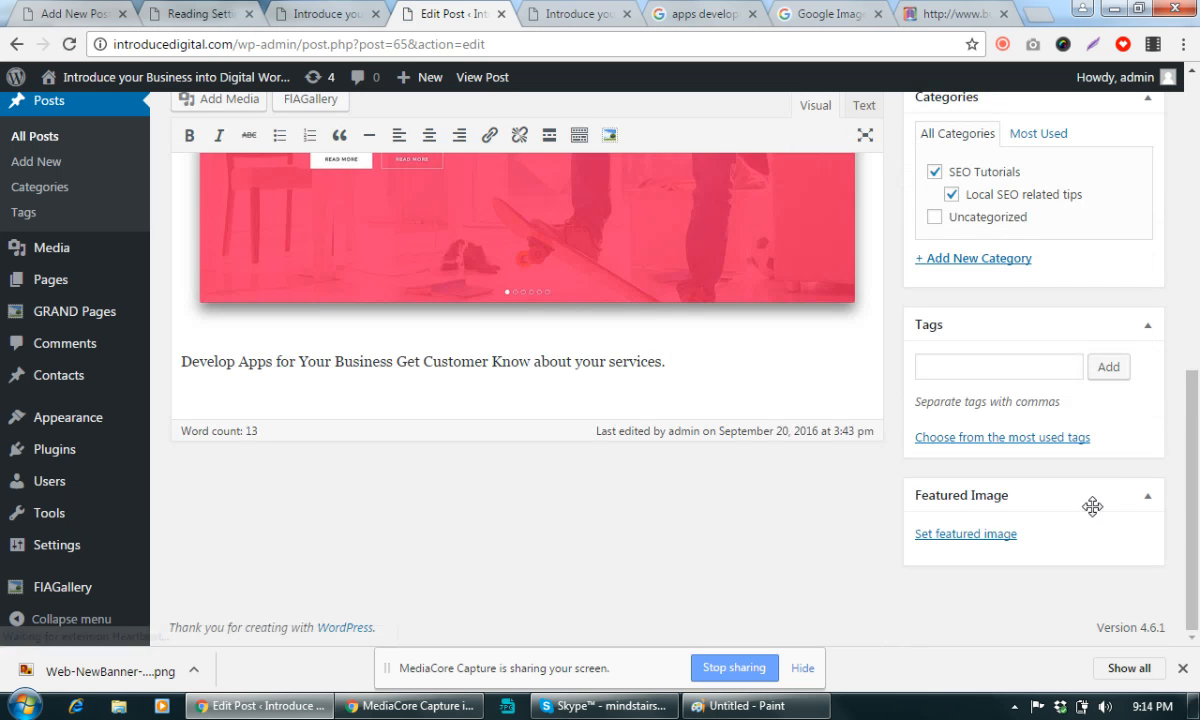
{"action": "left_click", "coordinate": [968, 538]}
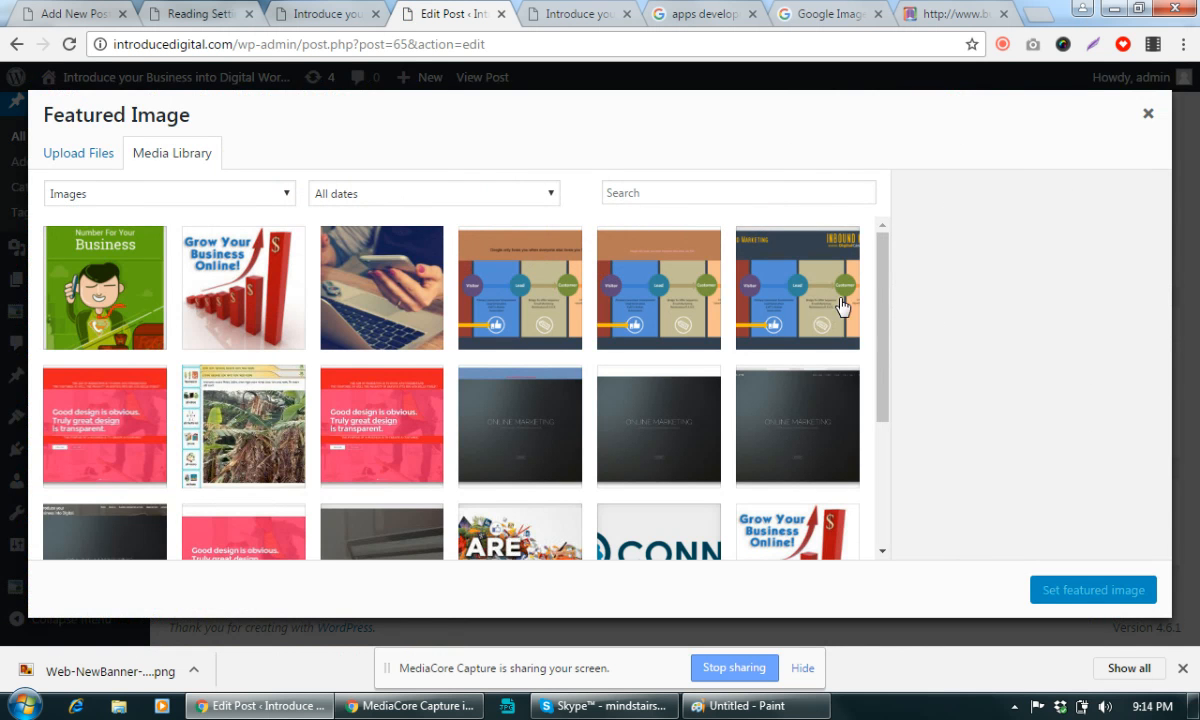
{"action": "left_click_drag", "start_coordinate": [884, 294], "coordinate": [896, 408]}
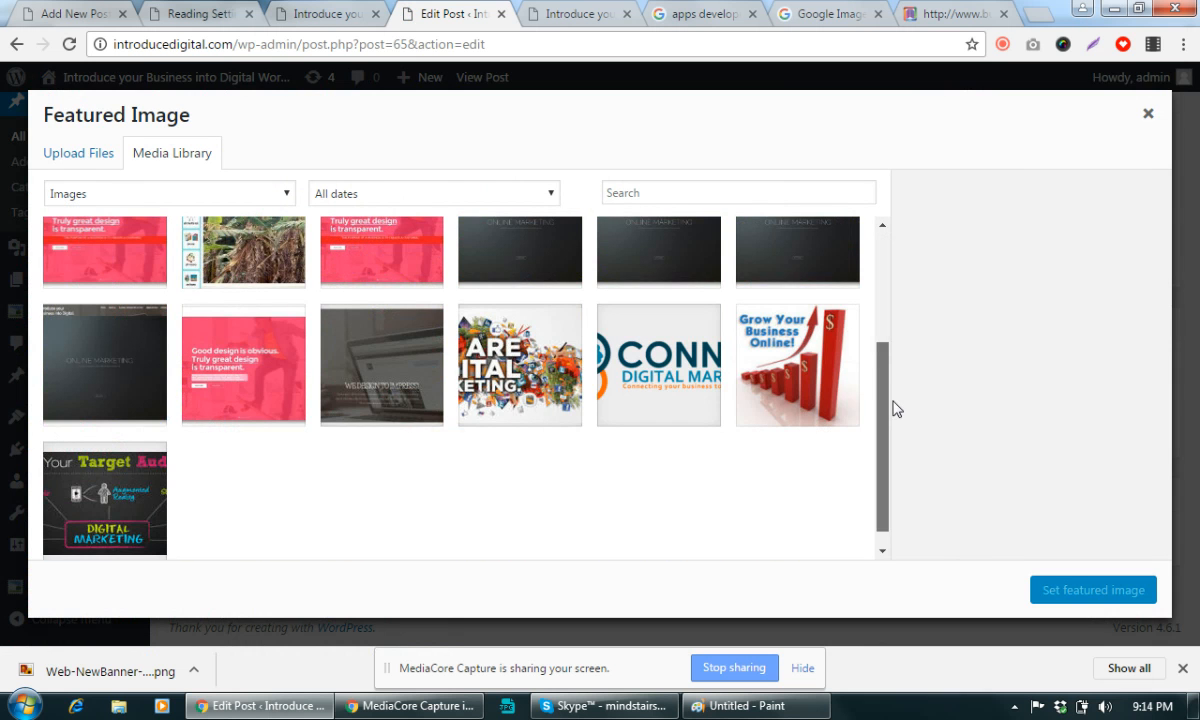
{"action": "left_click", "coordinate": [625, 345]}
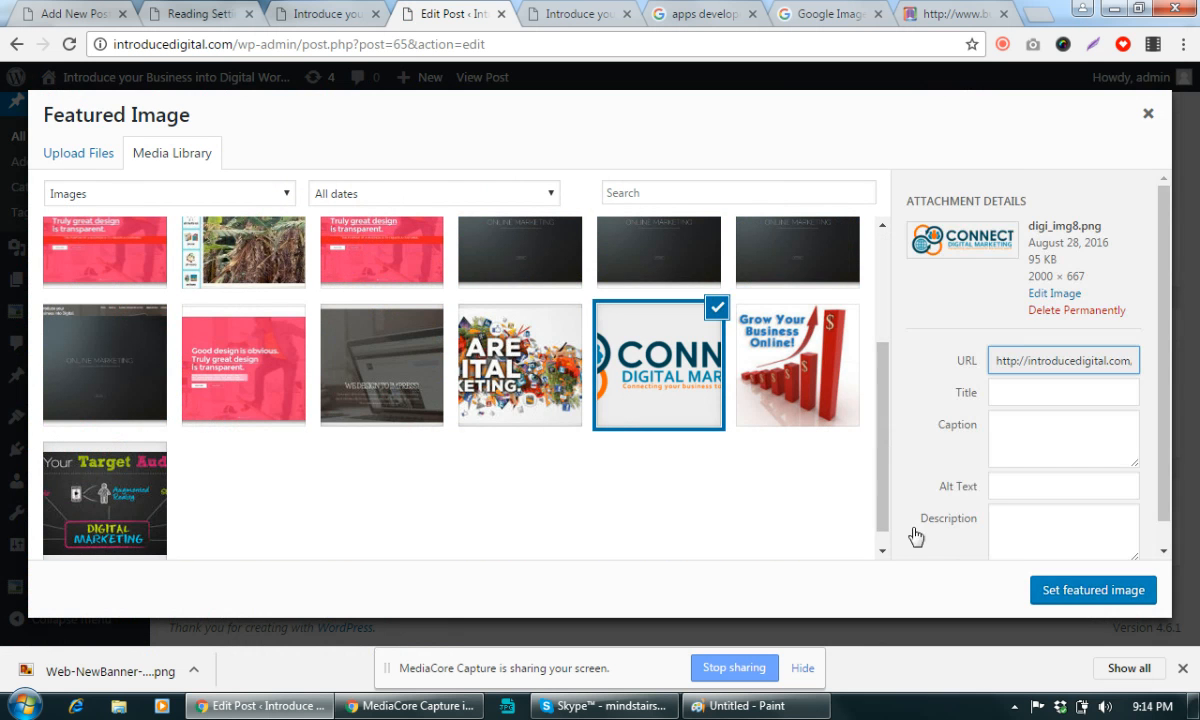
{"action": "left_click", "coordinate": [1093, 594]}
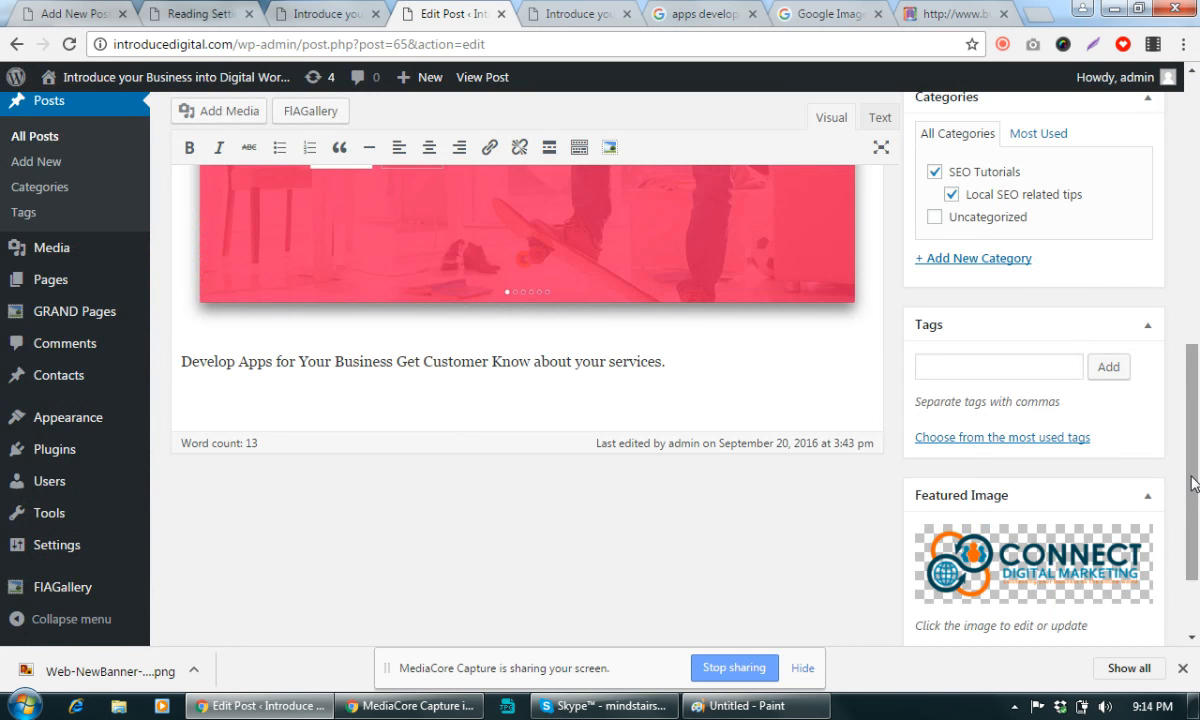
{"action": "scroll", "coordinate": [1192, 483], "scroll_direction": "up", "scroll_amount": 8}
{"action": "left_click", "coordinate": [1122, 239]}
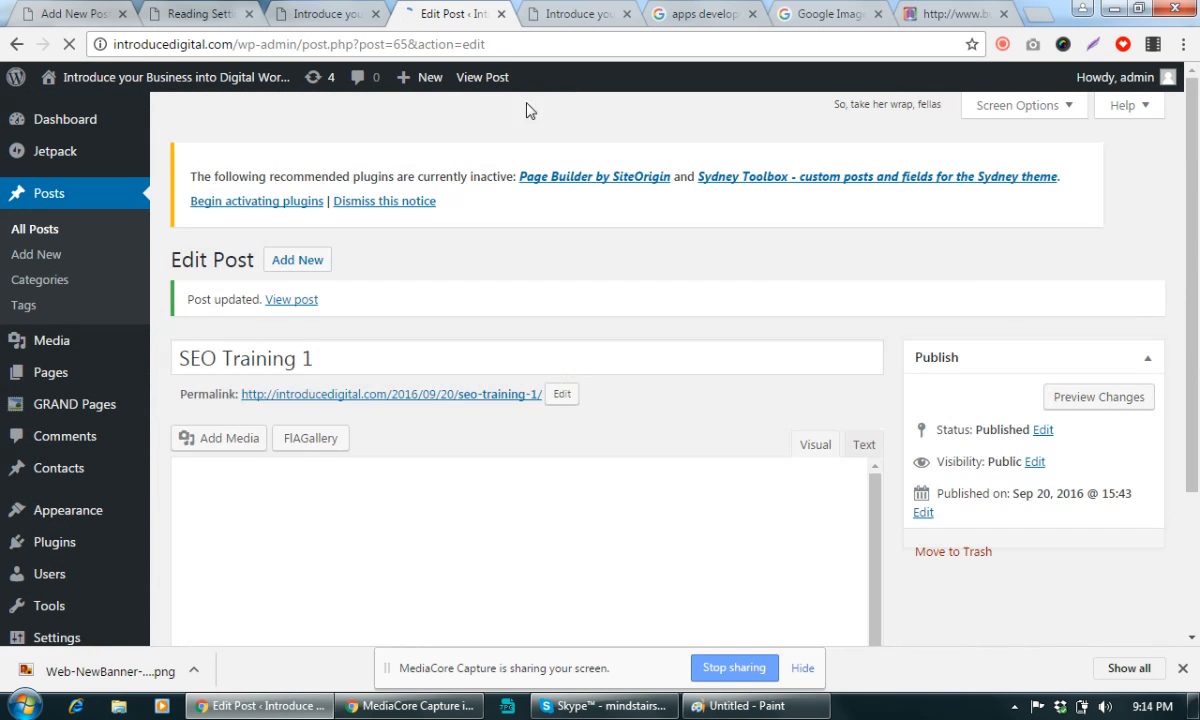
Reload the site's home page and check how the SEO Training 1 post appears with its featured image
{"action": "left_click", "coordinate": [331, 18]}
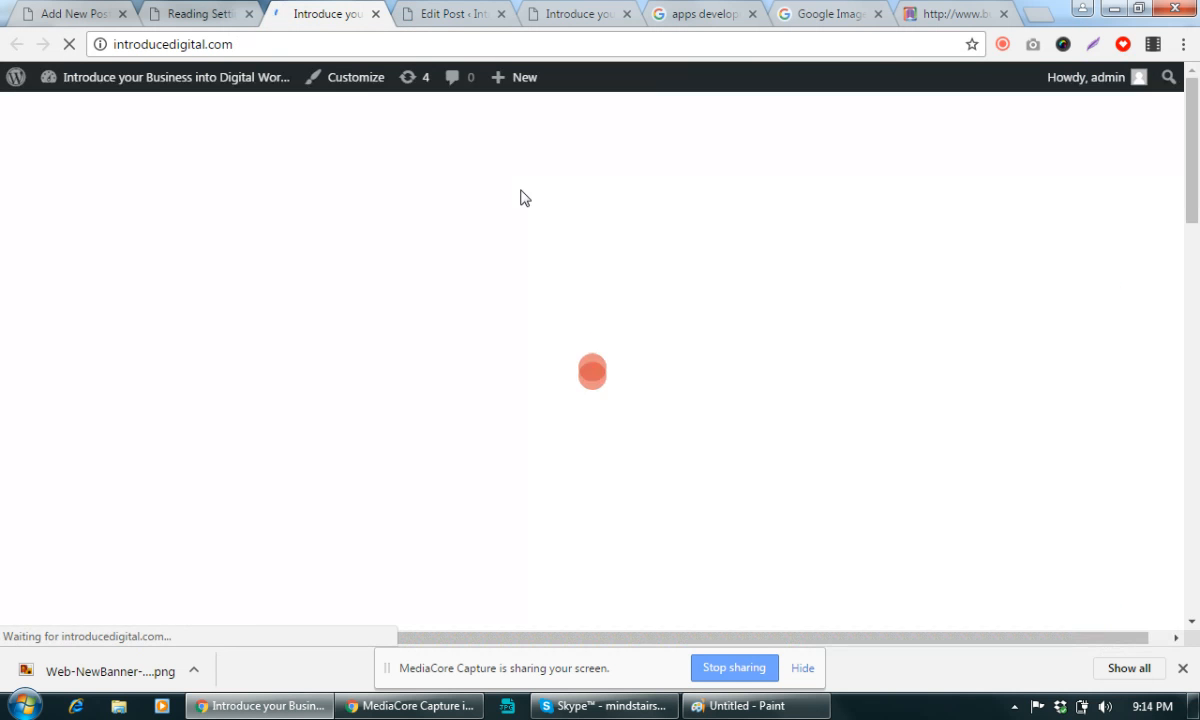
{"action": "scroll", "coordinate": [514, 206], "scroll_direction": "down", "scroll_amount": 8}
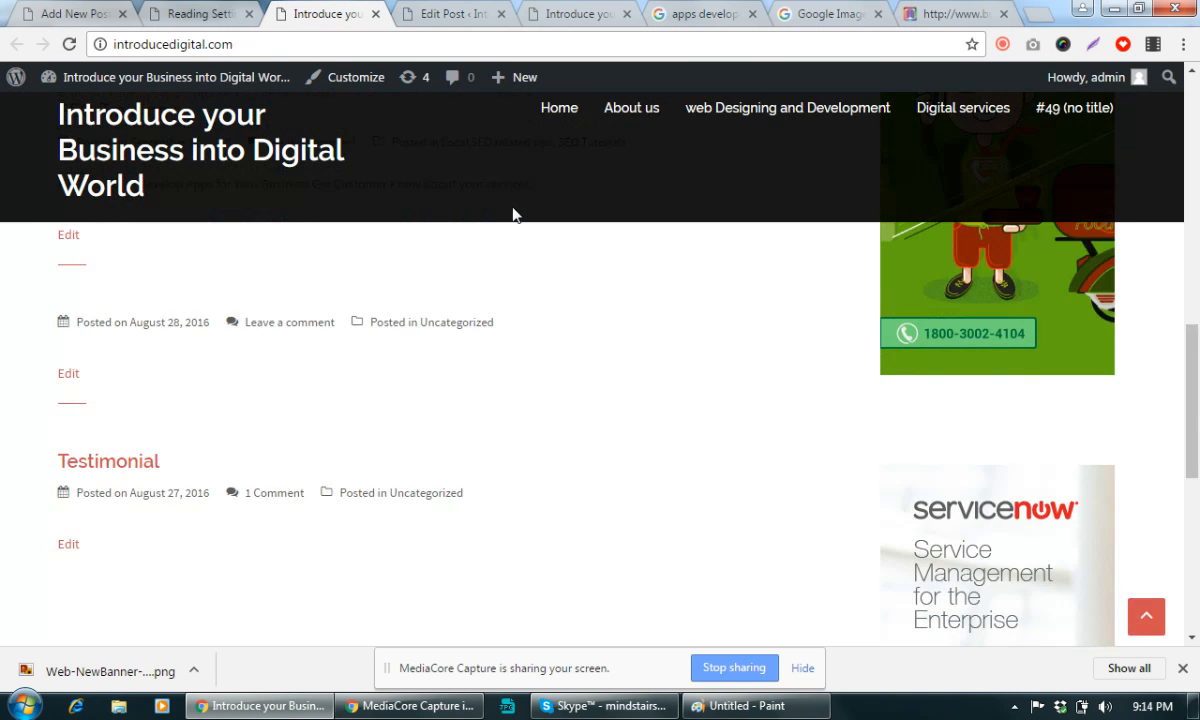
{"action": "scroll", "coordinate": [512, 212], "scroll_direction": "up", "scroll_amount": 3}
{"action": "scroll", "coordinate": [512, 214], "scroll_direction": "up", "scroll_amount": 1}
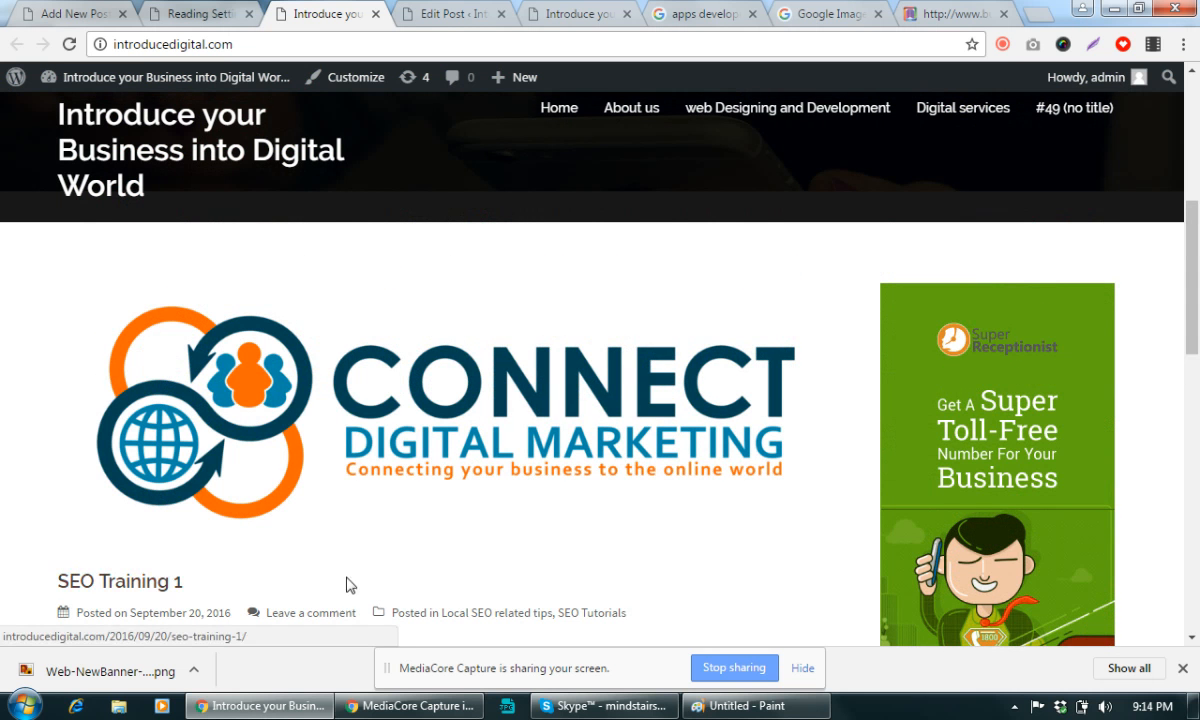
{"action": "scroll", "coordinate": [310, 583], "scroll_direction": "down", "scroll_amount": 2}
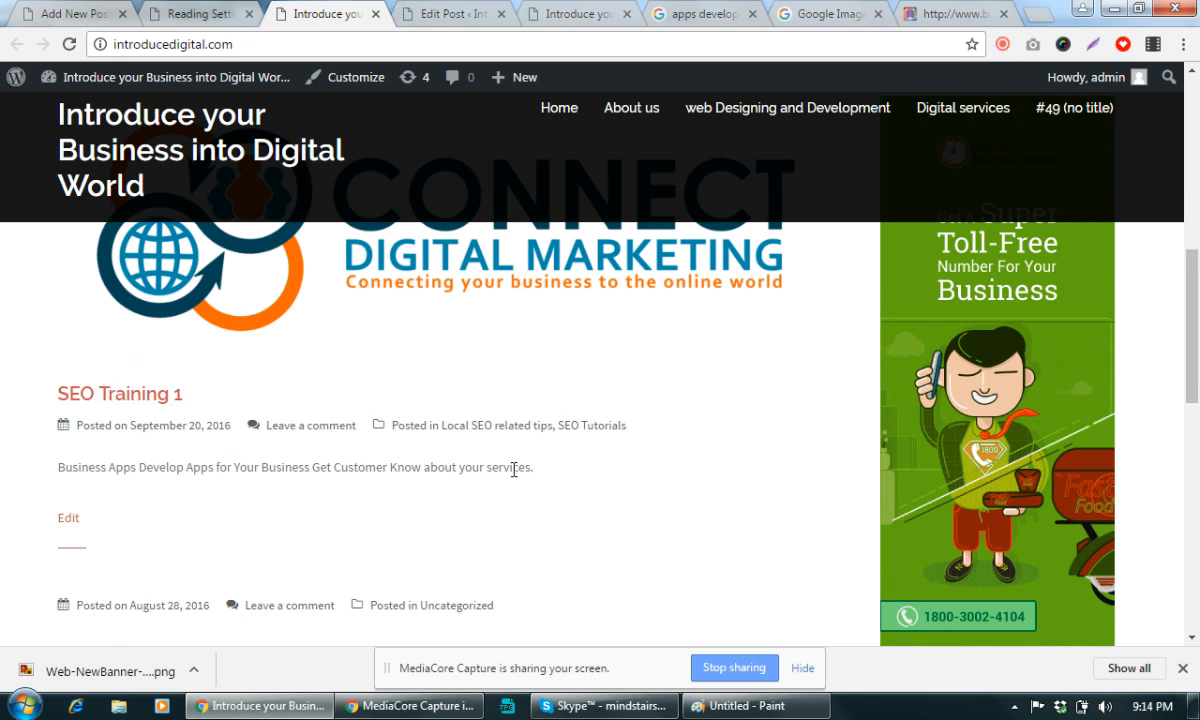
{"action": "scroll", "coordinate": [513, 469], "scroll_direction": "up", "scroll_amount": 4}
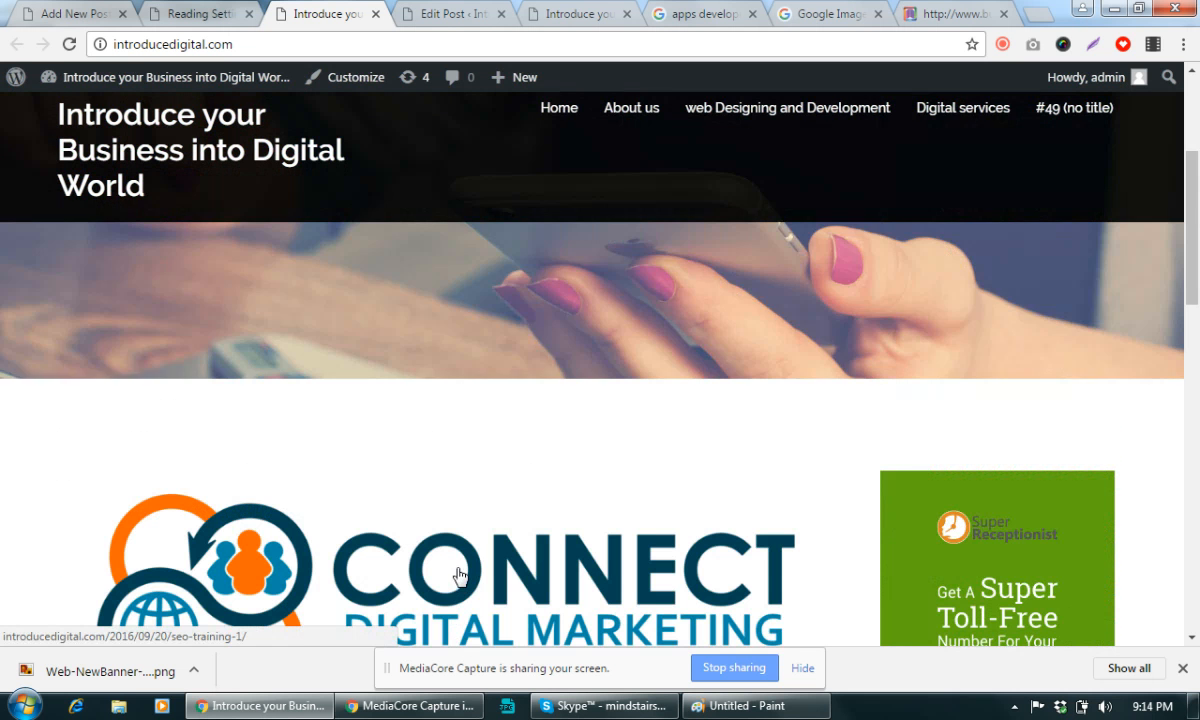
Close the Reading Settings page, view the site's web Designing and Development page, and return to the home page
{"action": "left_click", "coordinate": [249, 14]}
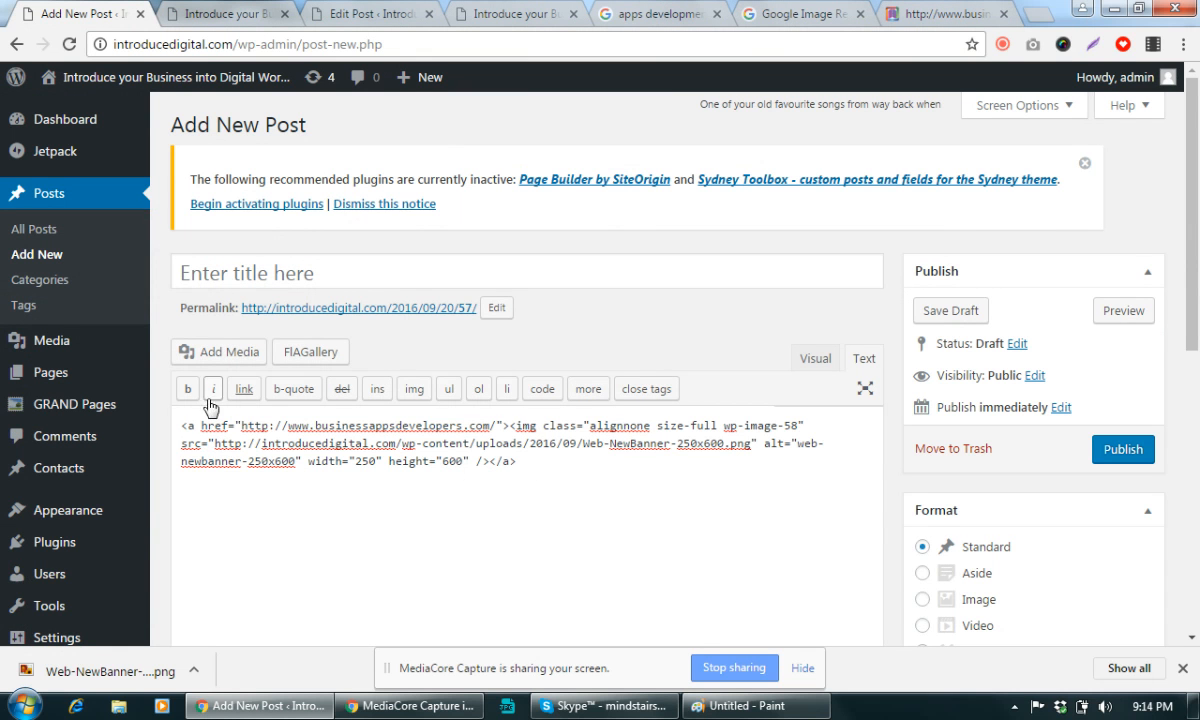
{"action": "left_click", "coordinate": [250, 13]}
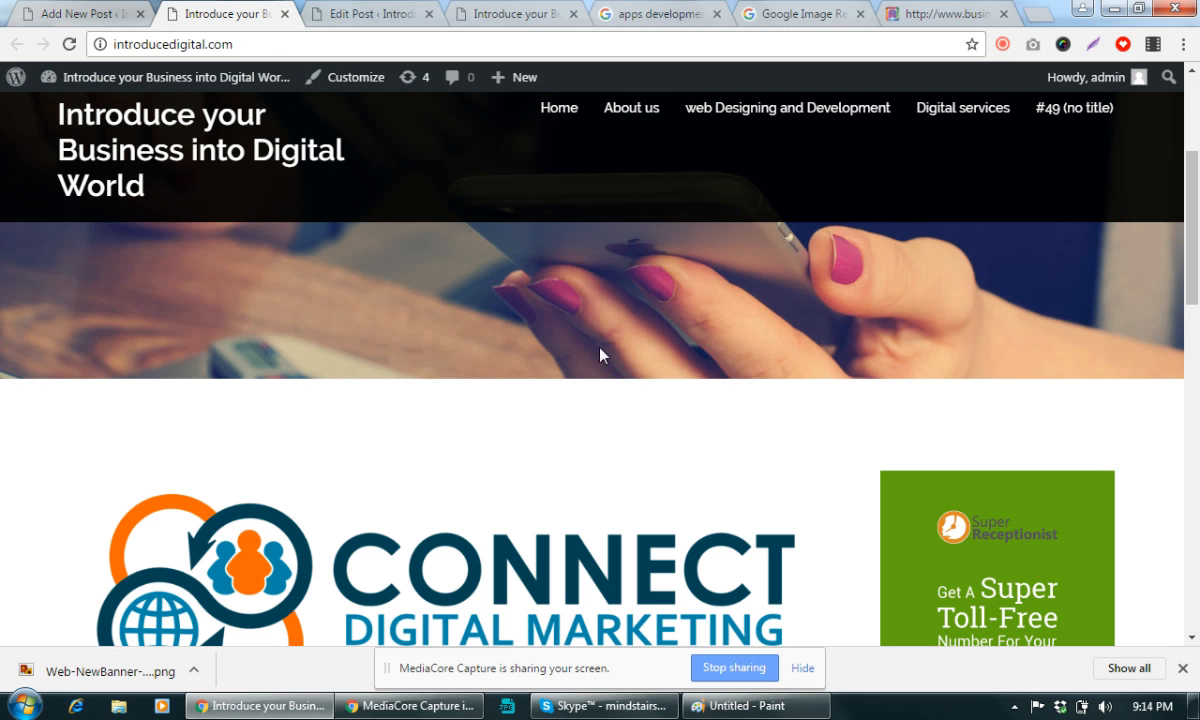
{"action": "left_click", "coordinate": [738, 114]}
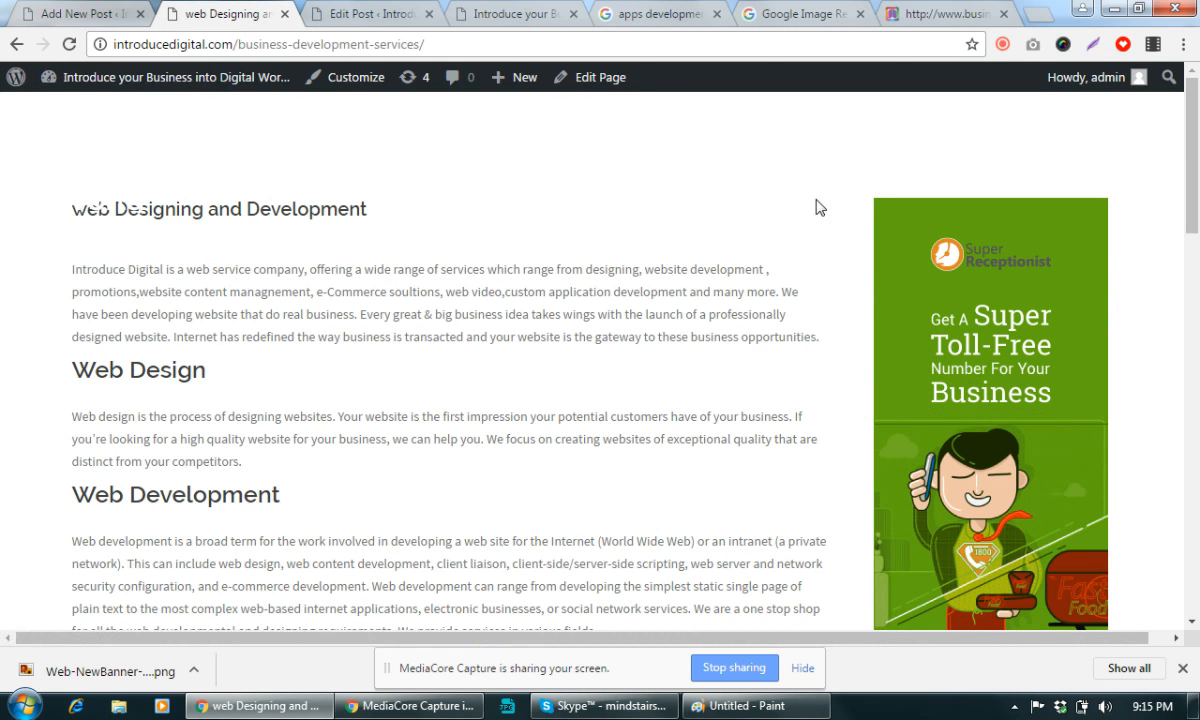
{"action": "left_click", "coordinate": [16, 44]}
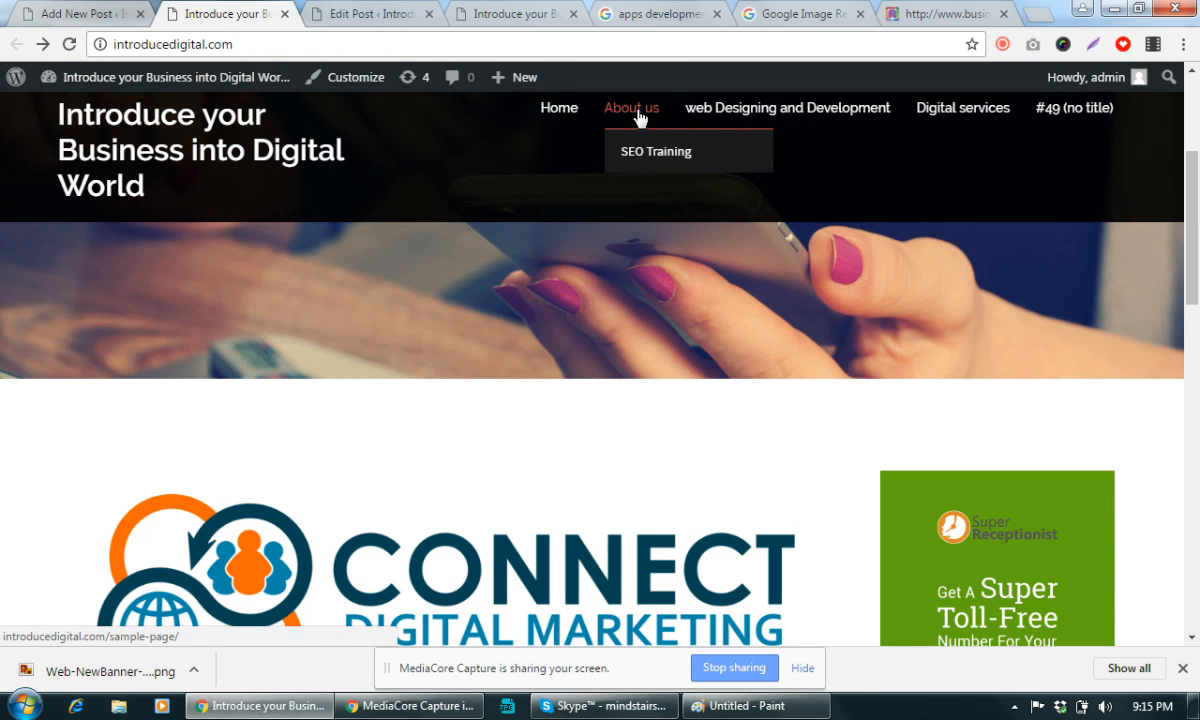
Open the site's About us page and look through its content
{"action": "left_click", "coordinate": [636, 116]}
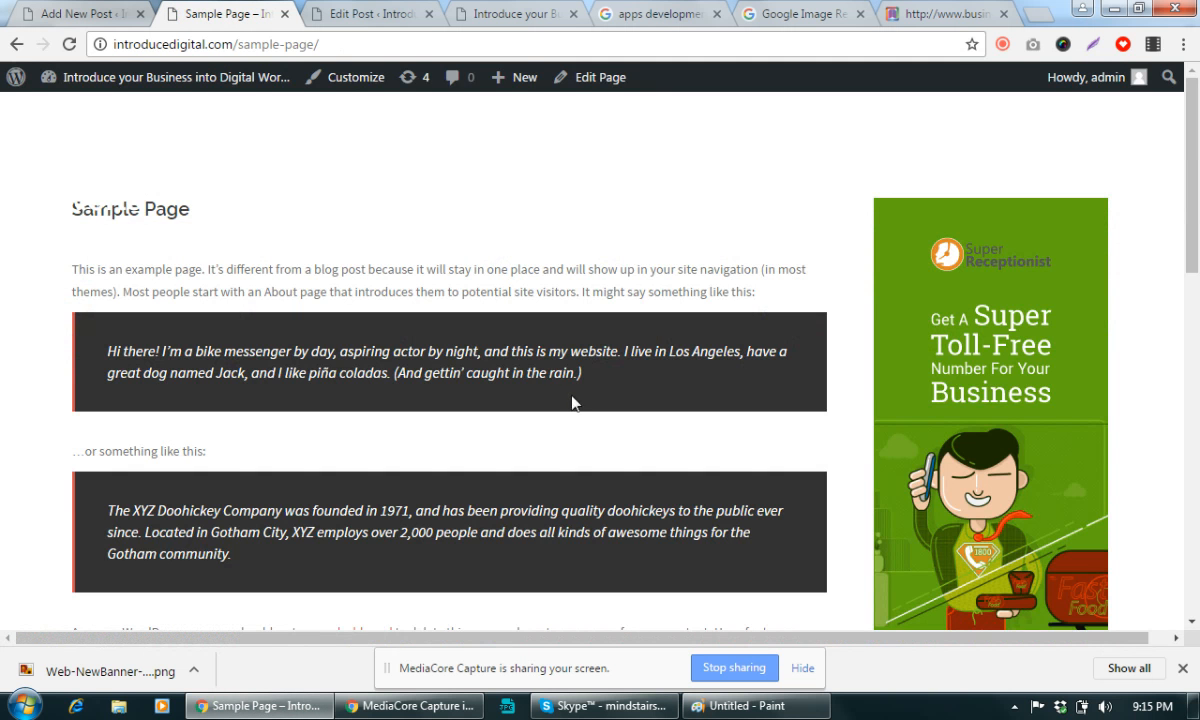
{"action": "scroll", "coordinate": [565, 398], "scroll_direction": "down", "scroll_amount": 8}
{"action": "scroll", "coordinate": [565, 400], "scroll_direction": "up", "scroll_amount": 8}
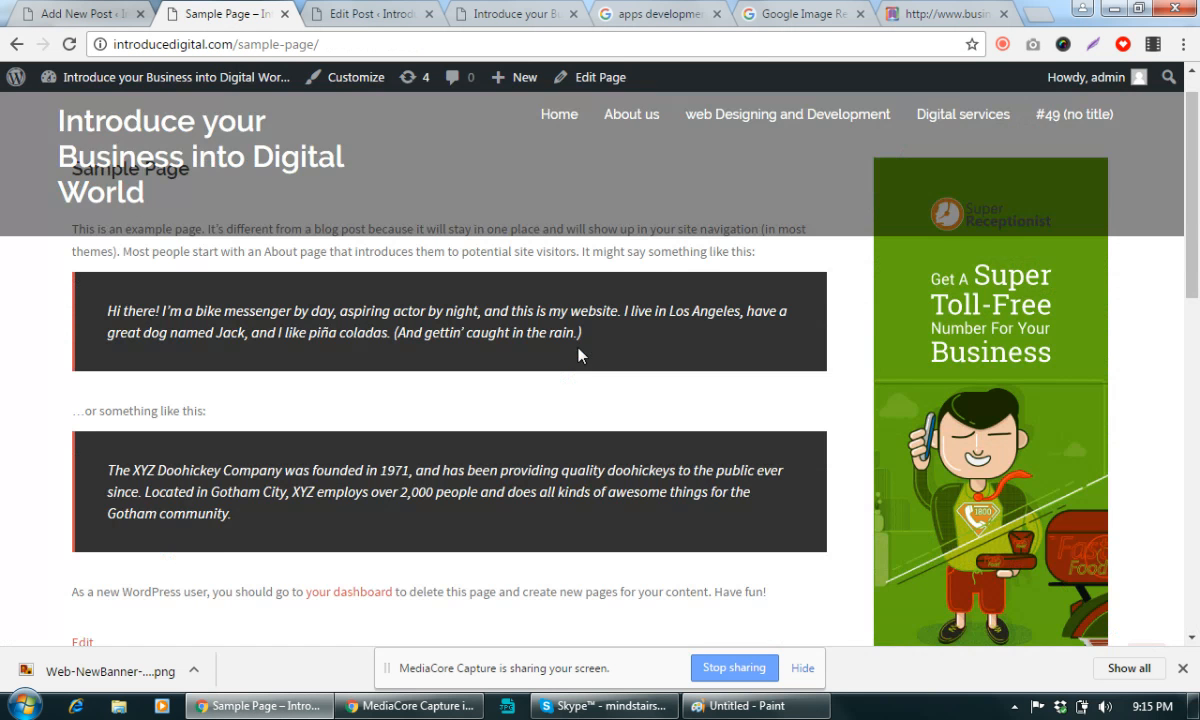
{"action": "scroll", "coordinate": [577, 345], "scroll_direction": "up", "scroll_amount": 1}
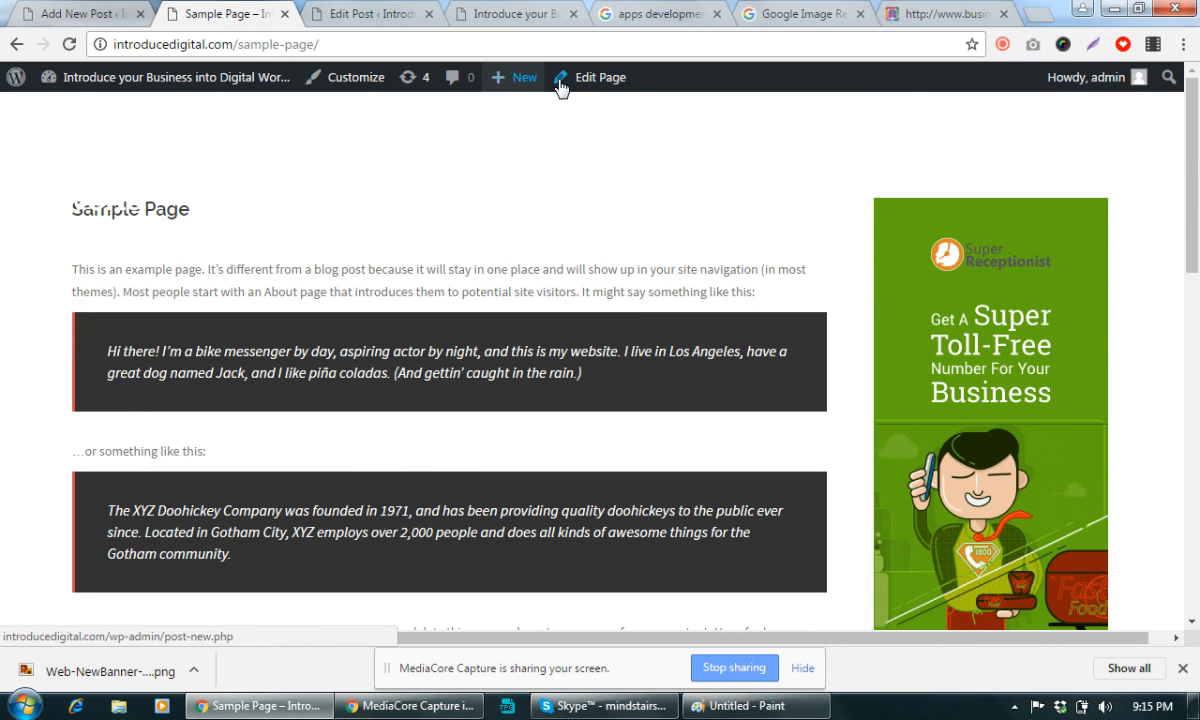
Return to the site's home page and open the Digital services page to check its address
{"action": "left_click", "coordinate": [56, 13]}
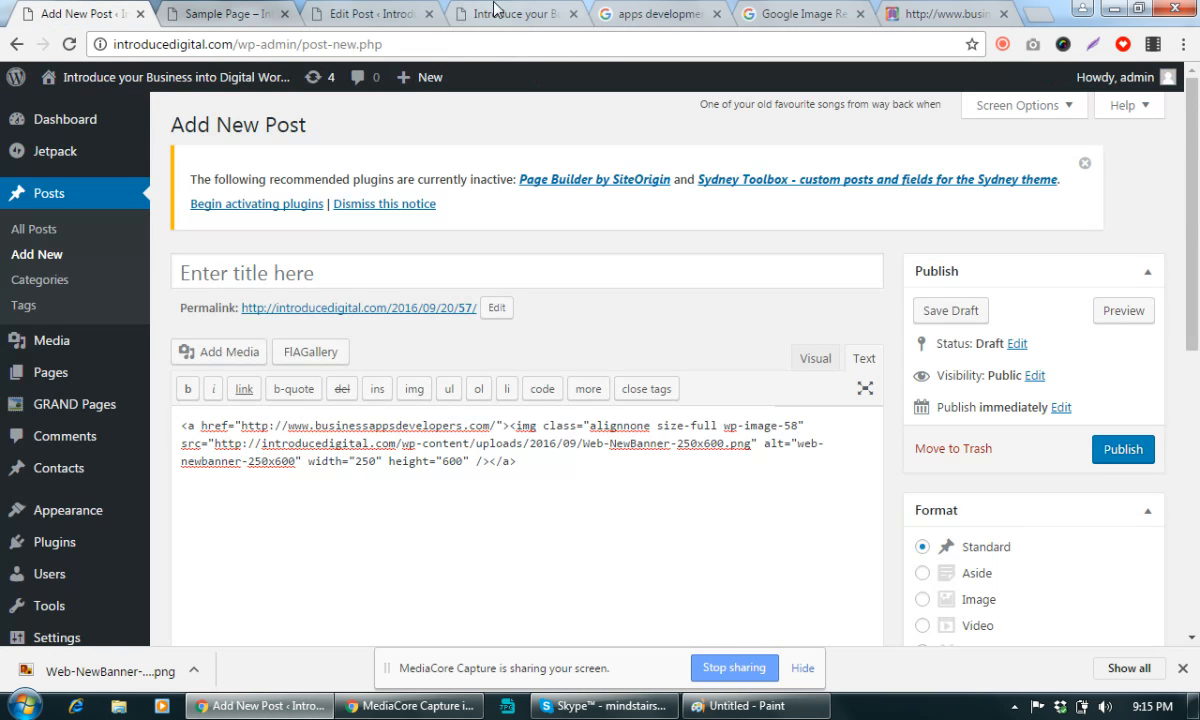
{"action": "left_click", "coordinate": [370, 14]}
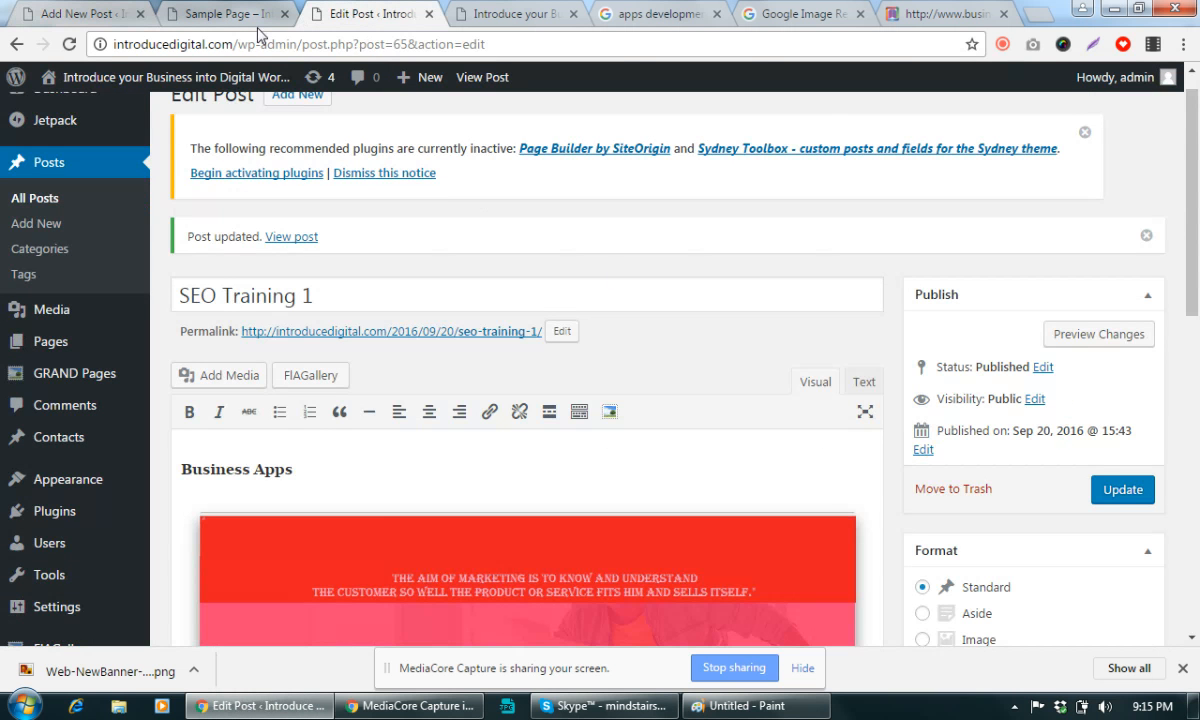
{"action": "left_click", "coordinate": [232, 14]}
{"action": "left_click", "coordinate": [130, 77]}
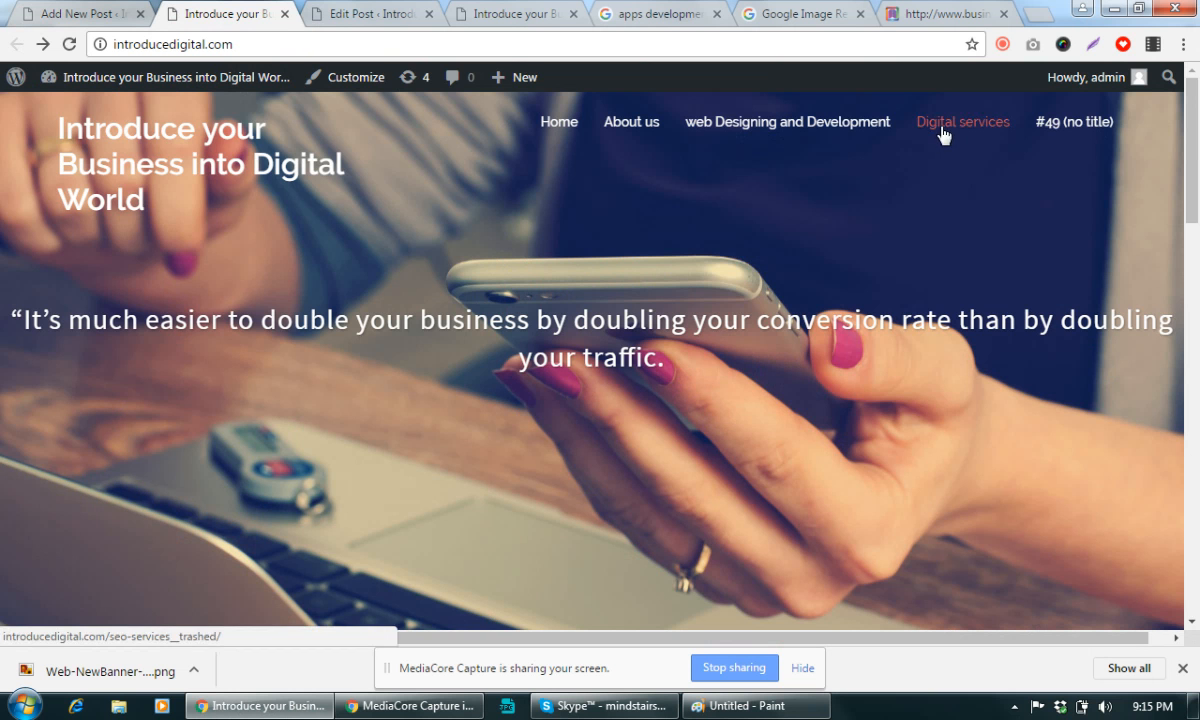
{"action": "left_click", "coordinate": [983, 129]}
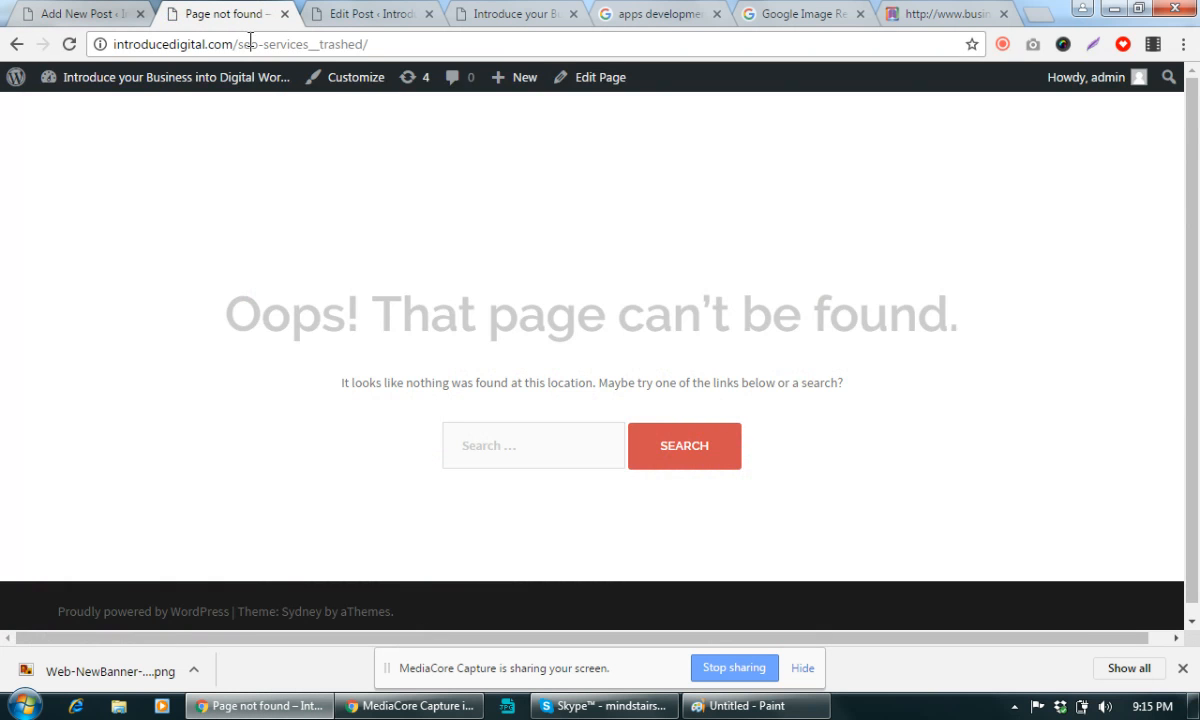
{"action": "left_click", "coordinate": [244, 42]}
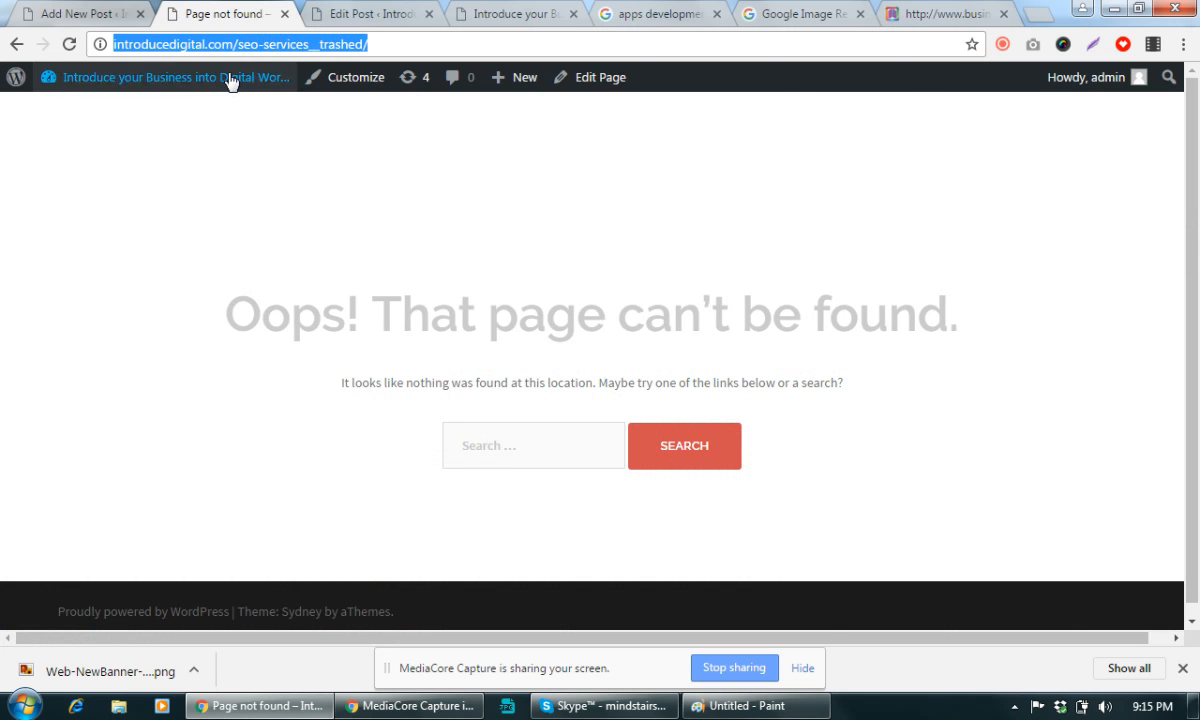
Cut all of the linked banner image code from the content of the untitled new post
{"action": "left_click", "coordinate": [118, 15]}
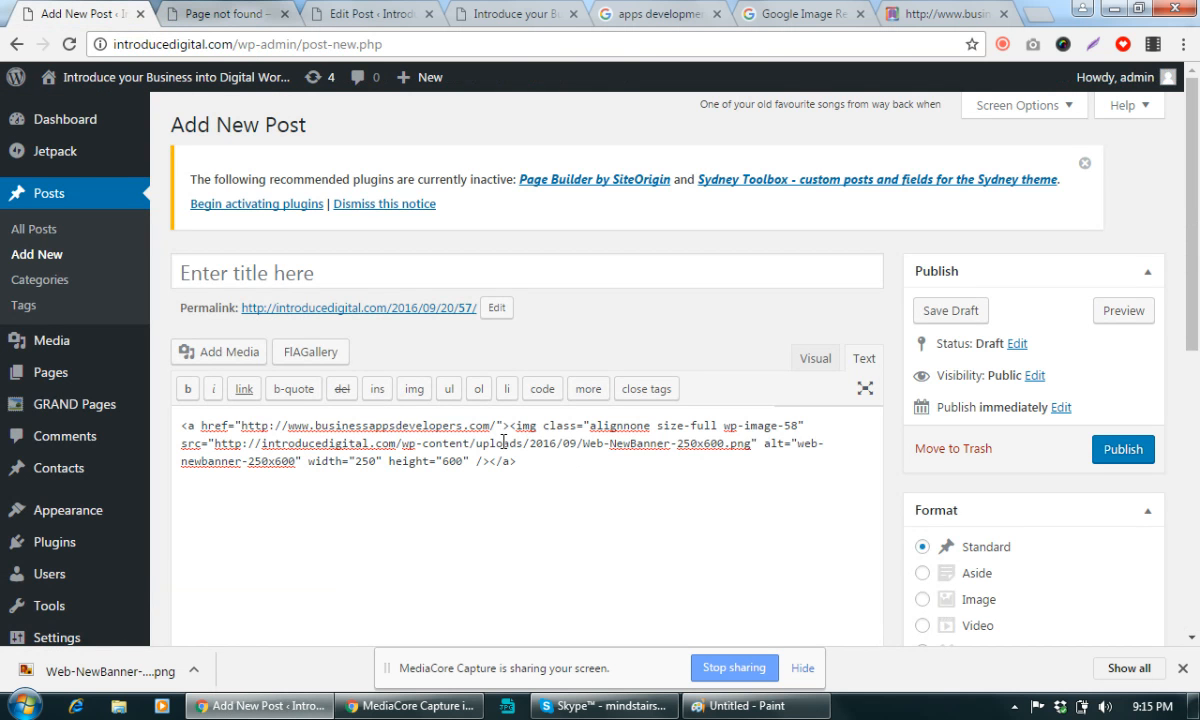
{"action": "left_click_drag", "start_coordinate": [563, 482], "coordinate": [160, 410]}
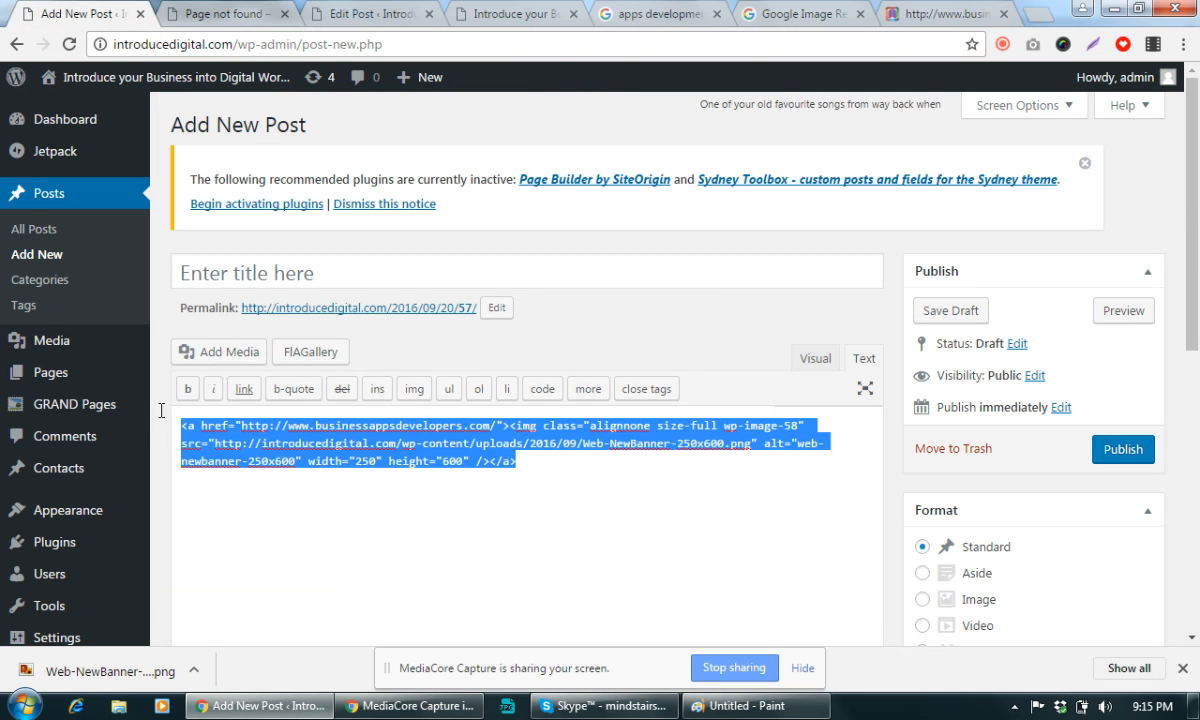
{"action": "key", "text": "ctrl+x"}
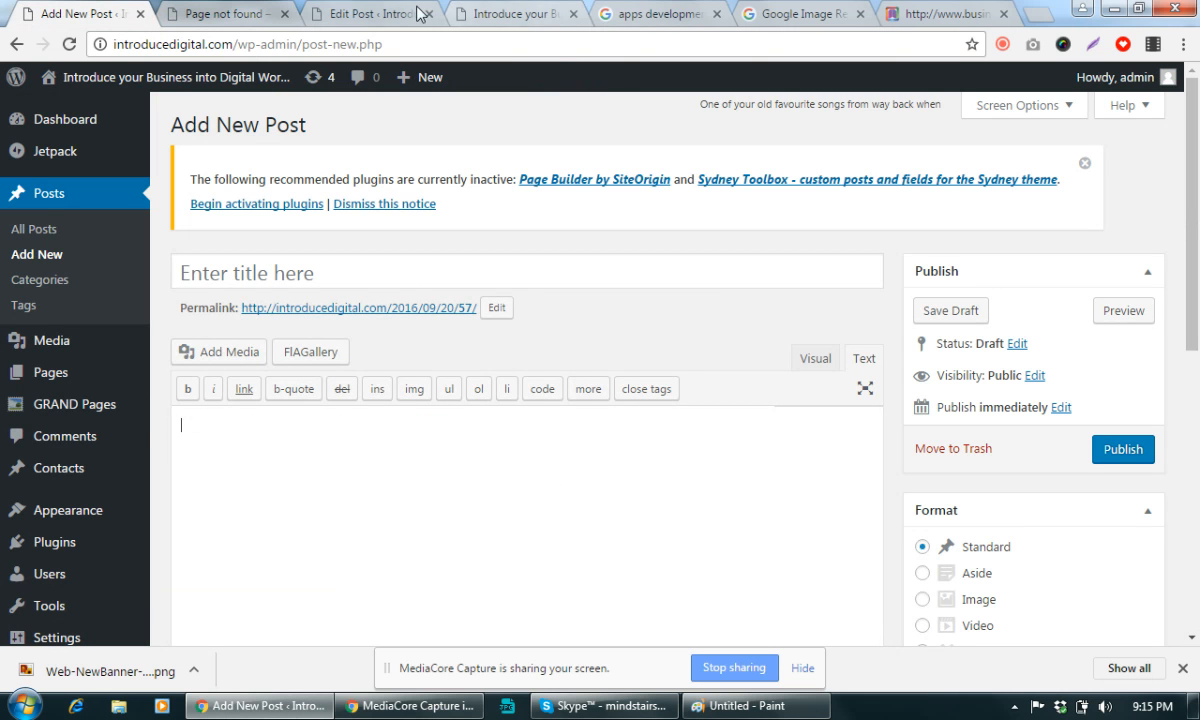
Go back from the Digital services page to the site's home page
{"action": "left_click", "coordinate": [243, 12]}
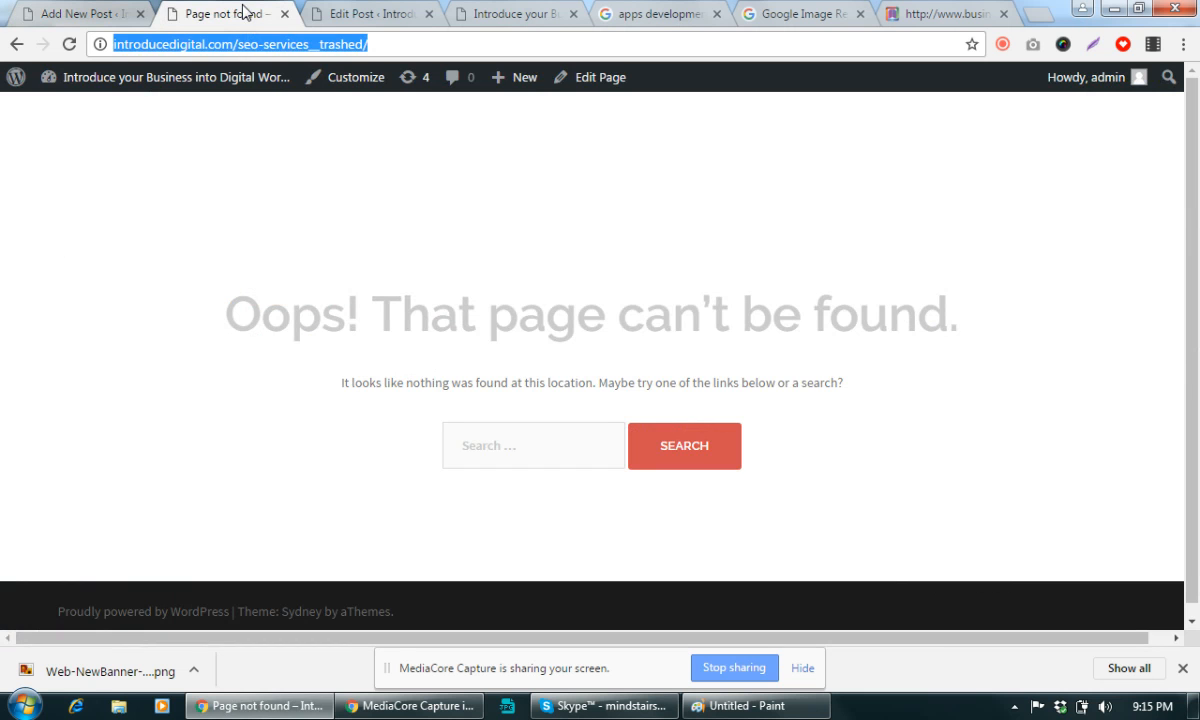
{"action": "left_click", "coordinate": [17, 44]}
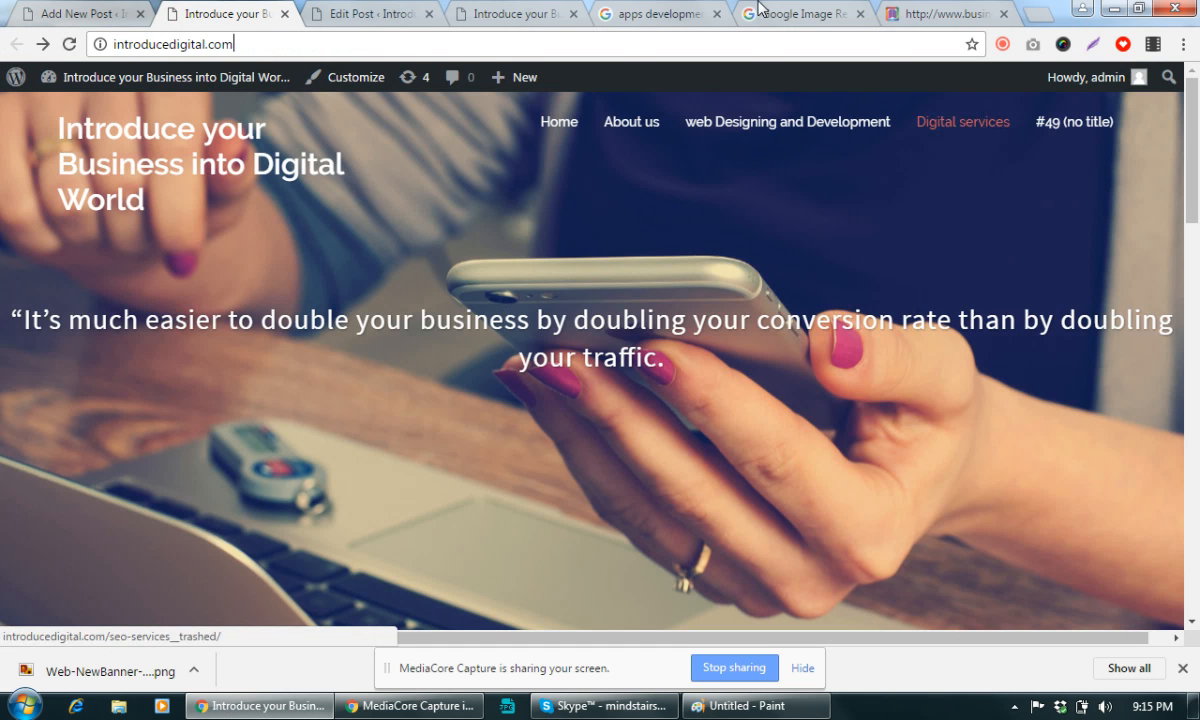
{"action": "left_click", "coordinate": [365, 13]}
Return to the WordPress admin and start a new page titled "Digital Services"
{"action": "left_click", "coordinate": [85, 16]}
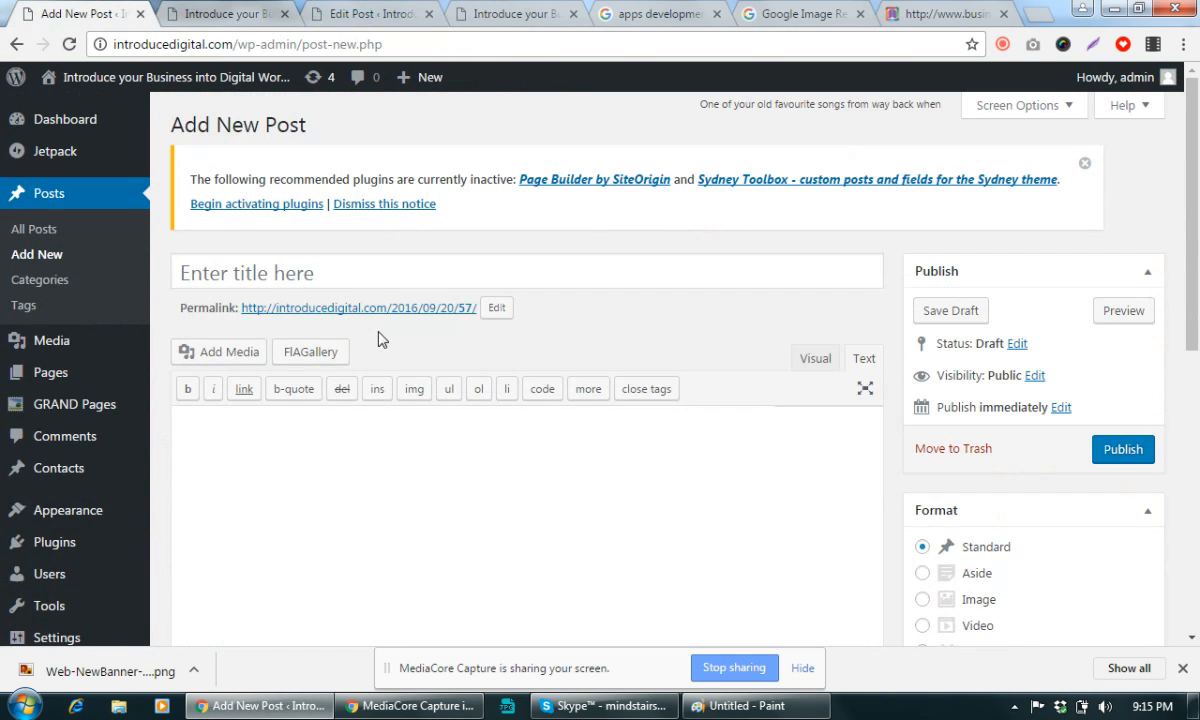
{"action": "mouse_move", "coordinate": [45, 380]}
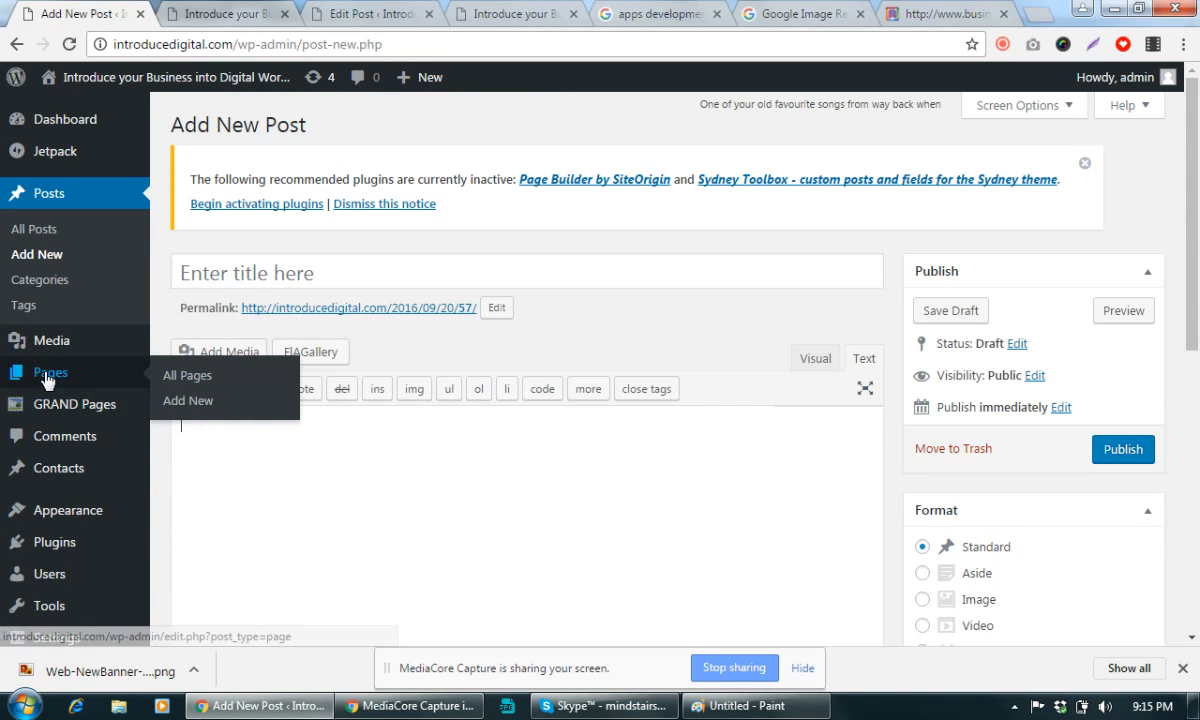
{"action": "left_click", "coordinate": [190, 401]}
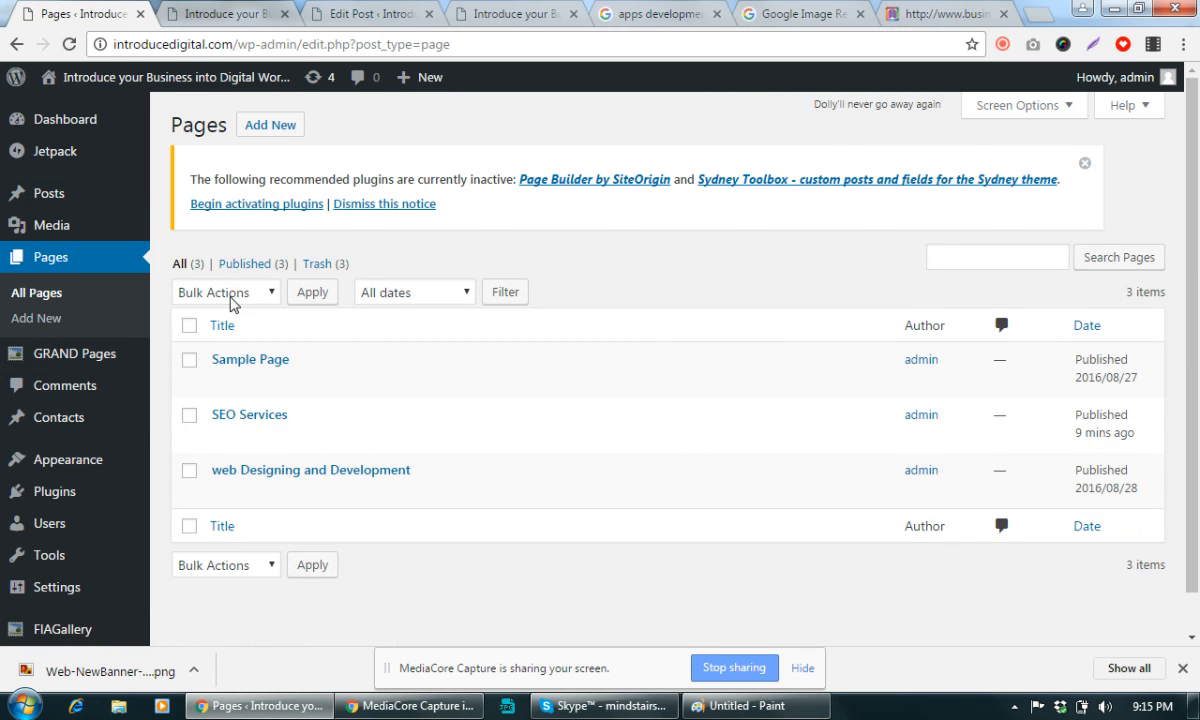
{"action": "left_click", "coordinate": [259, 133]}
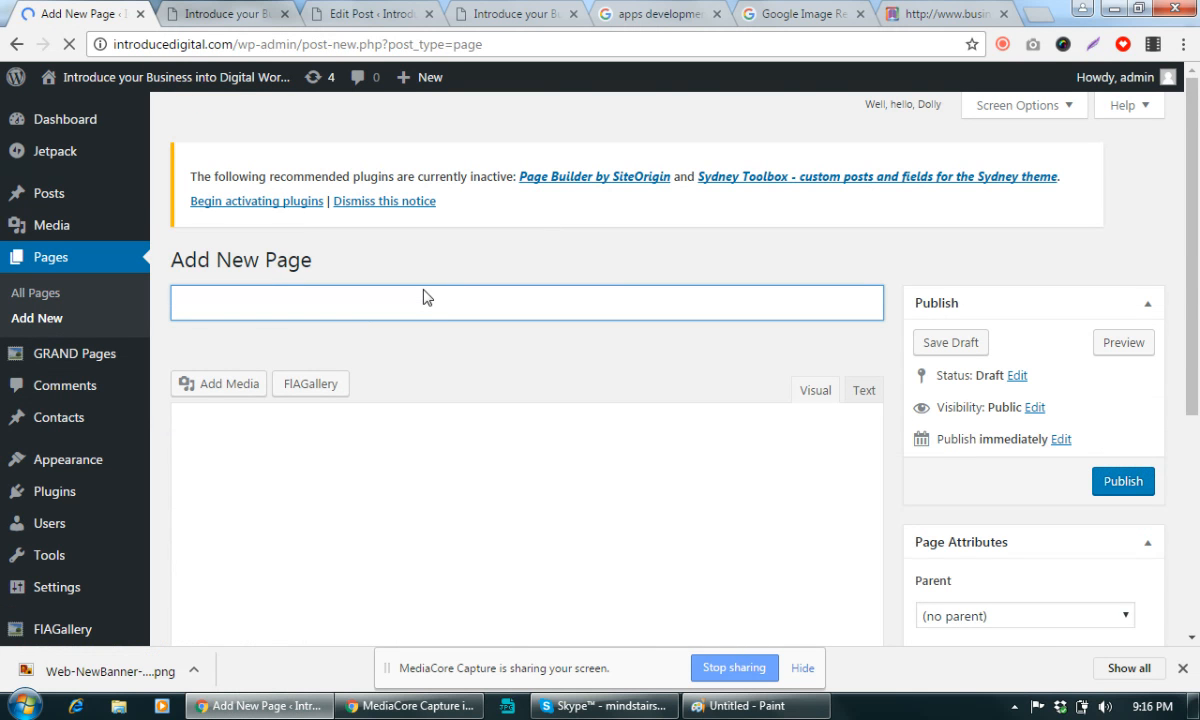
{"action": "type", "text": "Digital S"}
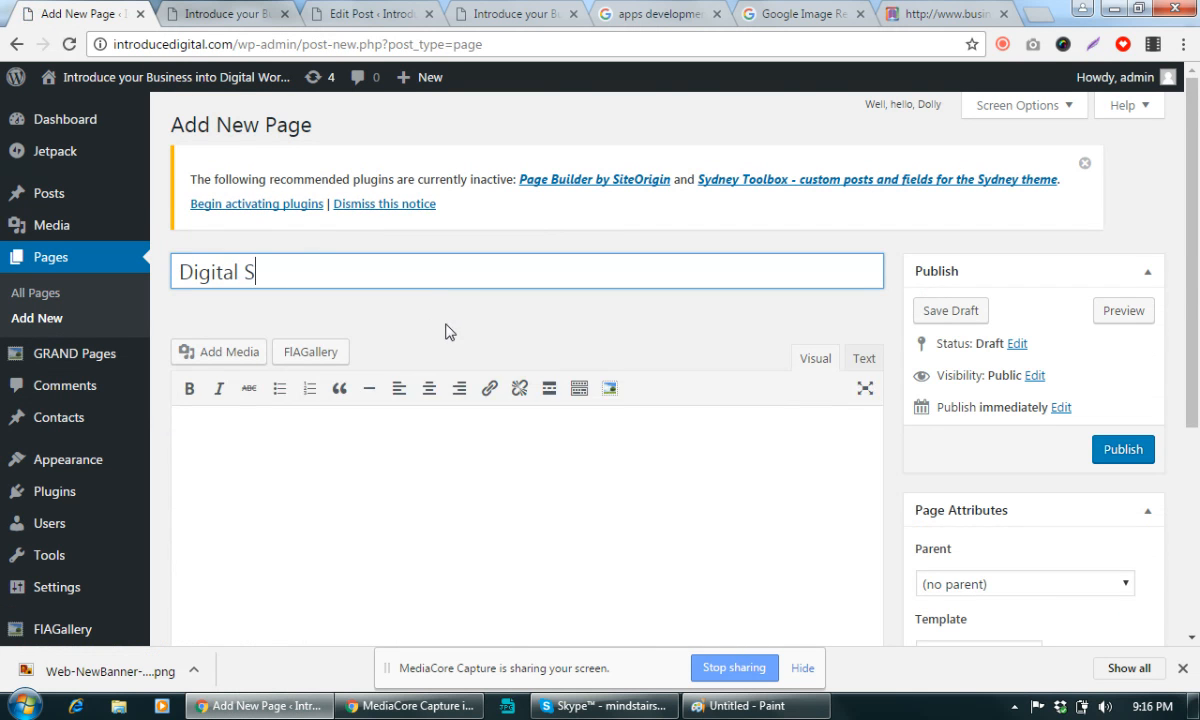
{"action": "type", "text": "ervices"}
Copy the heading "Pay Per Click (Adword)" from the businessappsdevelopers.com site into the new page's content
{"action": "left_click", "coordinate": [932, 17]}
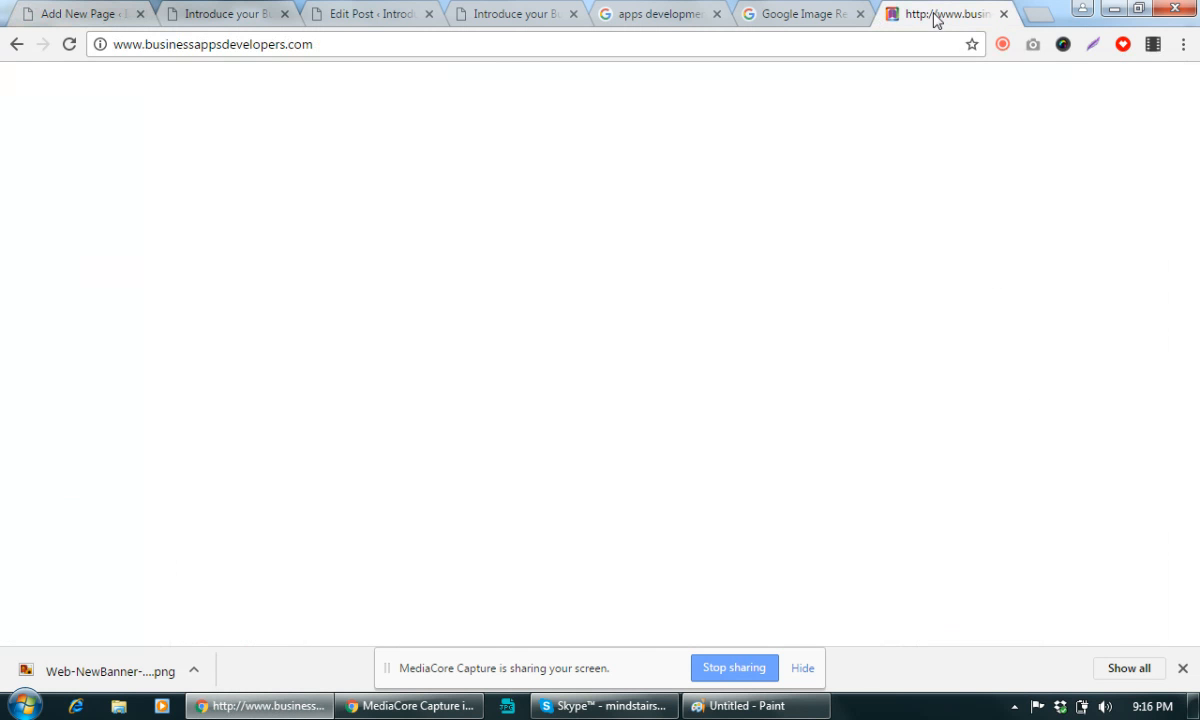
{"action": "scroll", "coordinate": [674, 475], "scroll_direction": "down", "scroll_amount": 10}
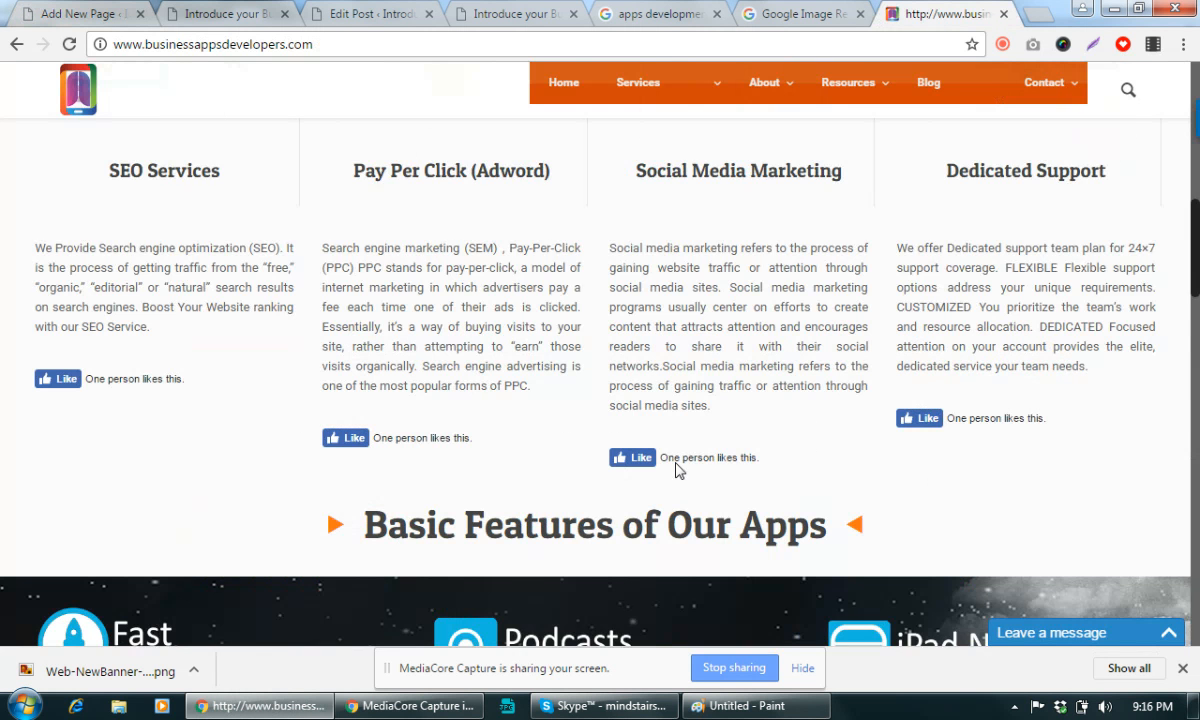
{"action": "scroll", "coordinate": [815, 284], "scroll_direction": "up", "scroll_amount": 3}
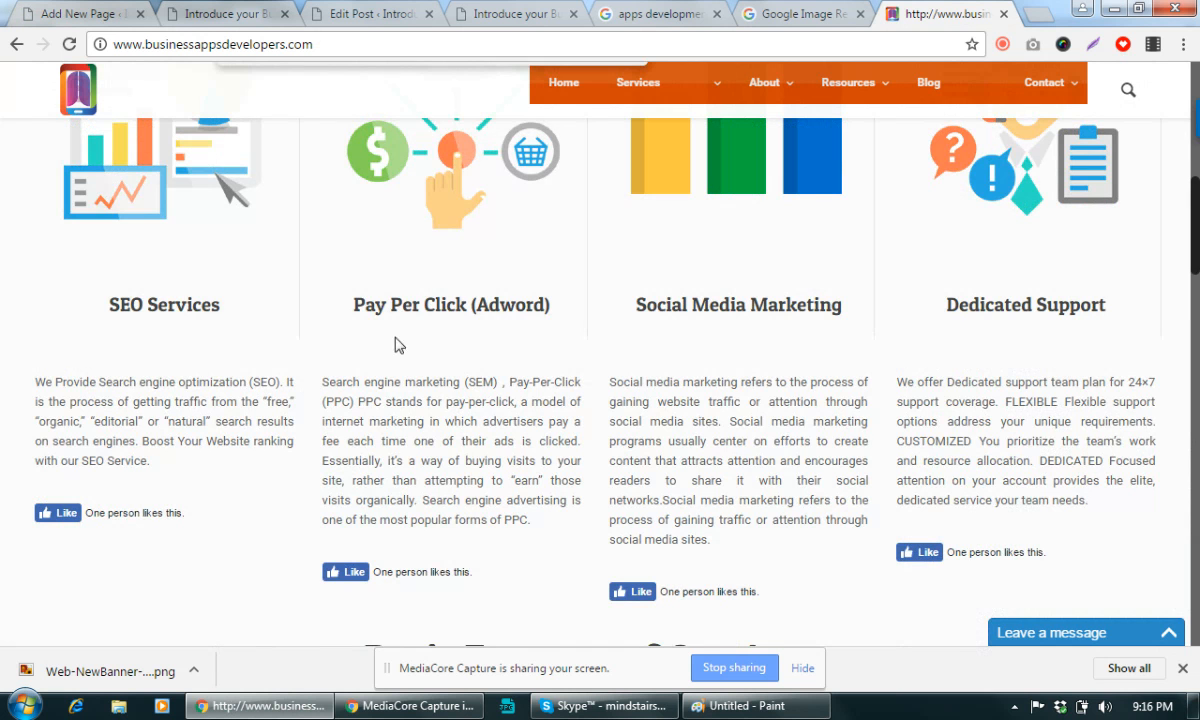
{"action": "left_click_drag", "start_coordinate": [355, 304], "coordinate": [569, 321]}
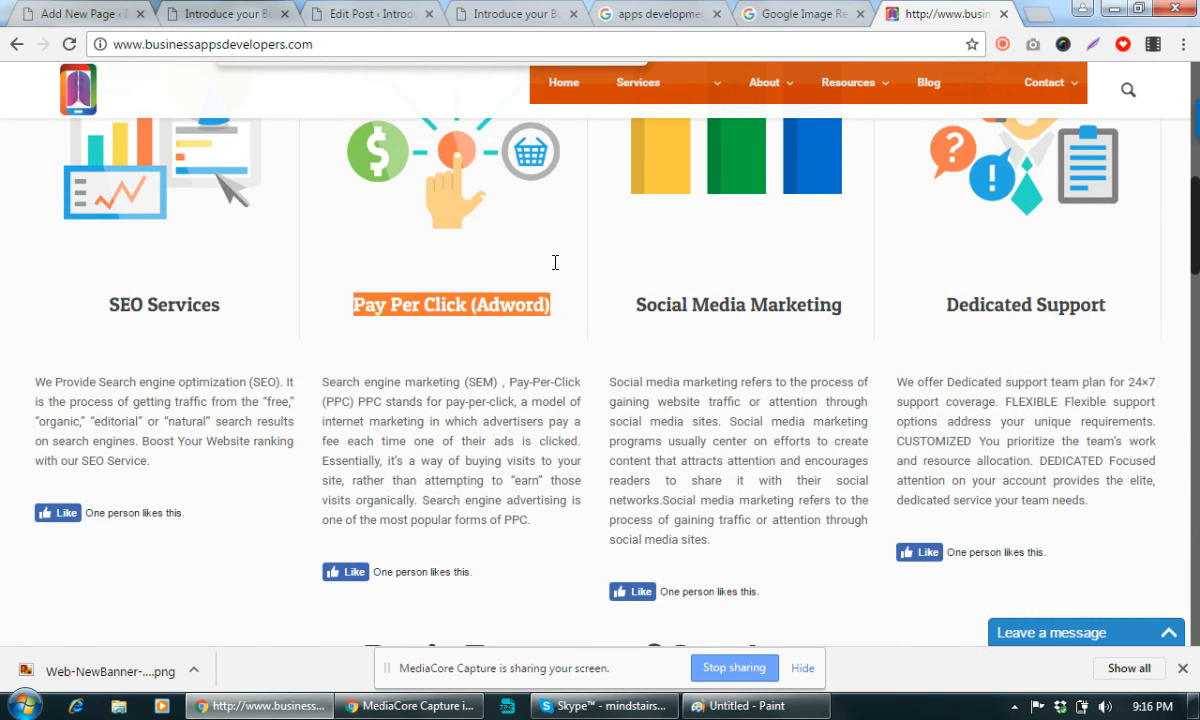
{"action": "left_click", "coordinate": [90, 13]}
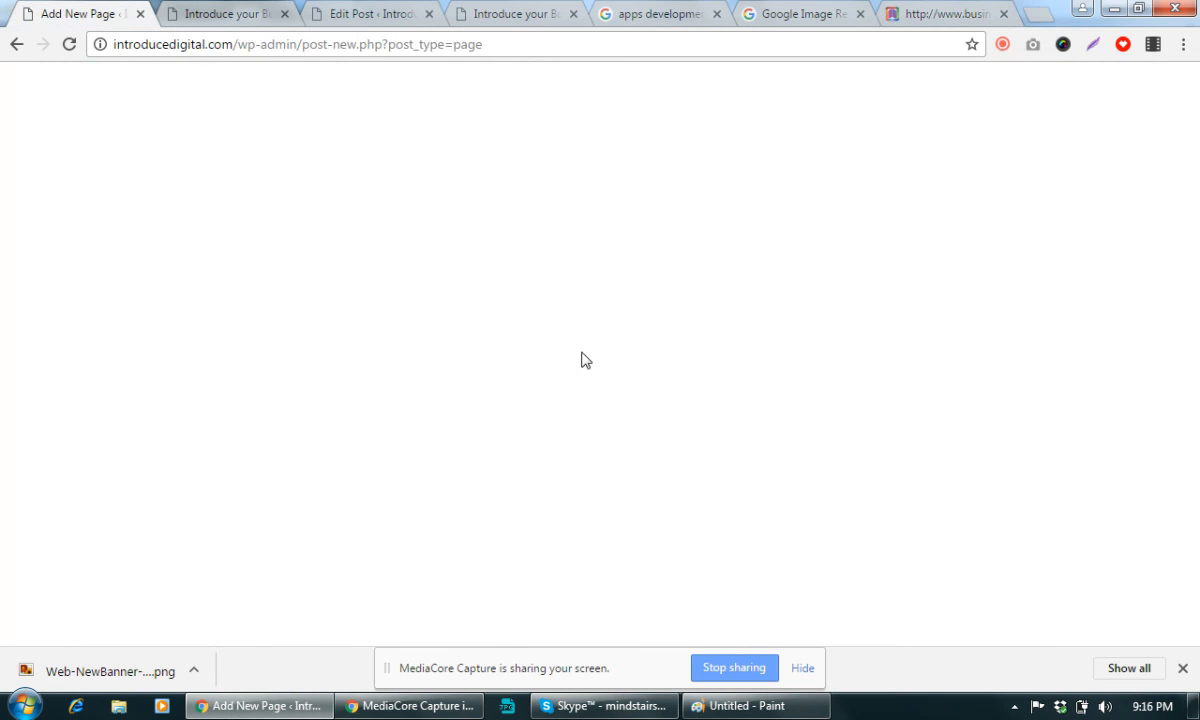
{"action": "left_click", "coordinate": [285, 420]}
{"action": "key", "text": "ctrl+v"}
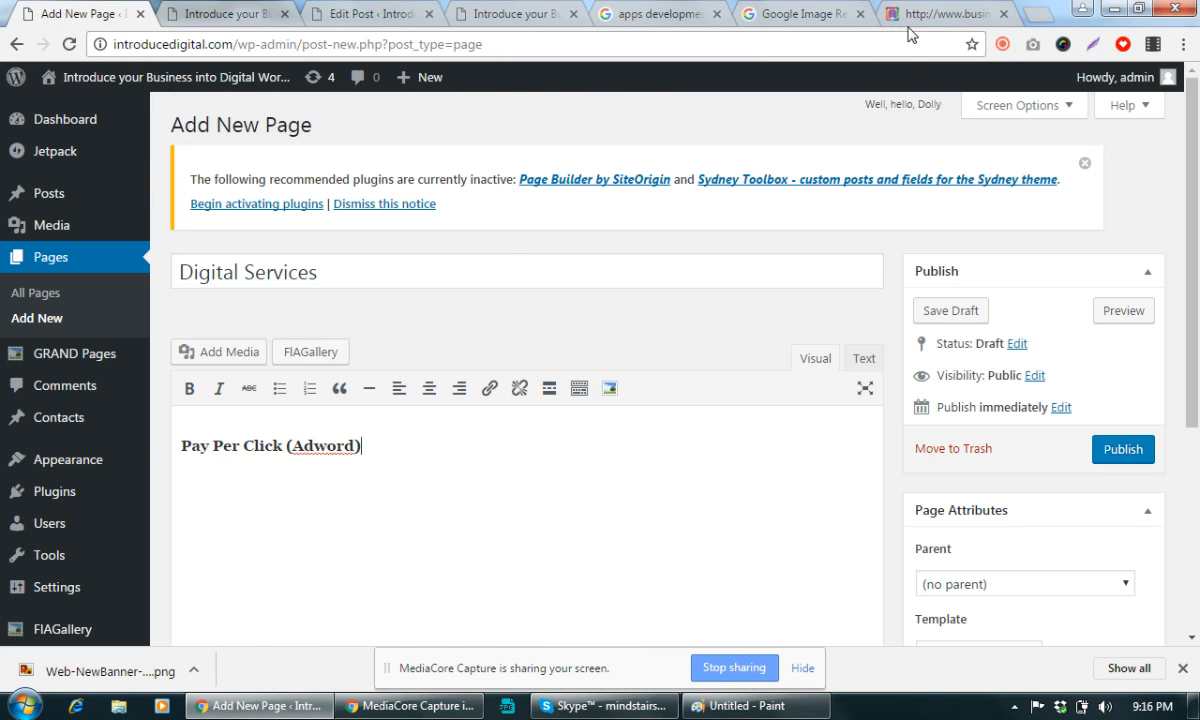
Copy the Pay Per Click description paragraph from businessappsdevelopers.com and paste it below the heading in the page content
{"action": "key", "text": "ctrl+shift+Tab"}
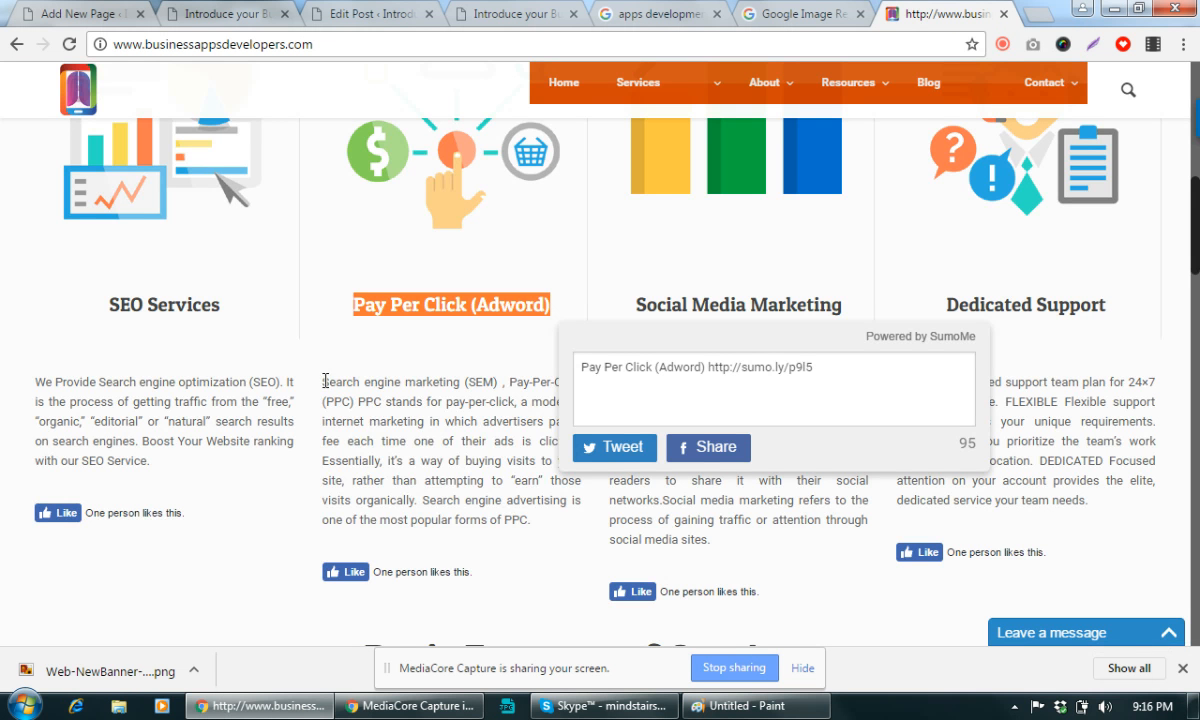
{"action": "left_click_drag", "start_coordinate": [325, 381], "coordinate": [536, 517]}
{"action": "key", "text": "ctrl+c"}
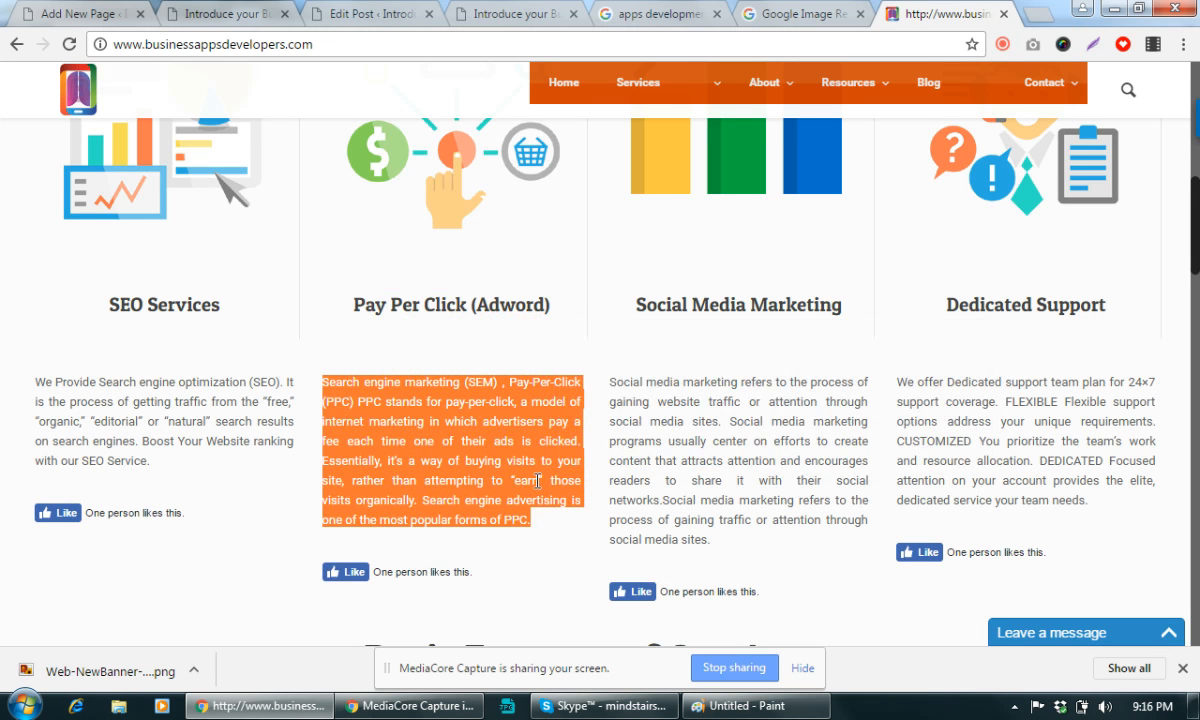
{"action": "left_click", "coordinate": [96, 21]}
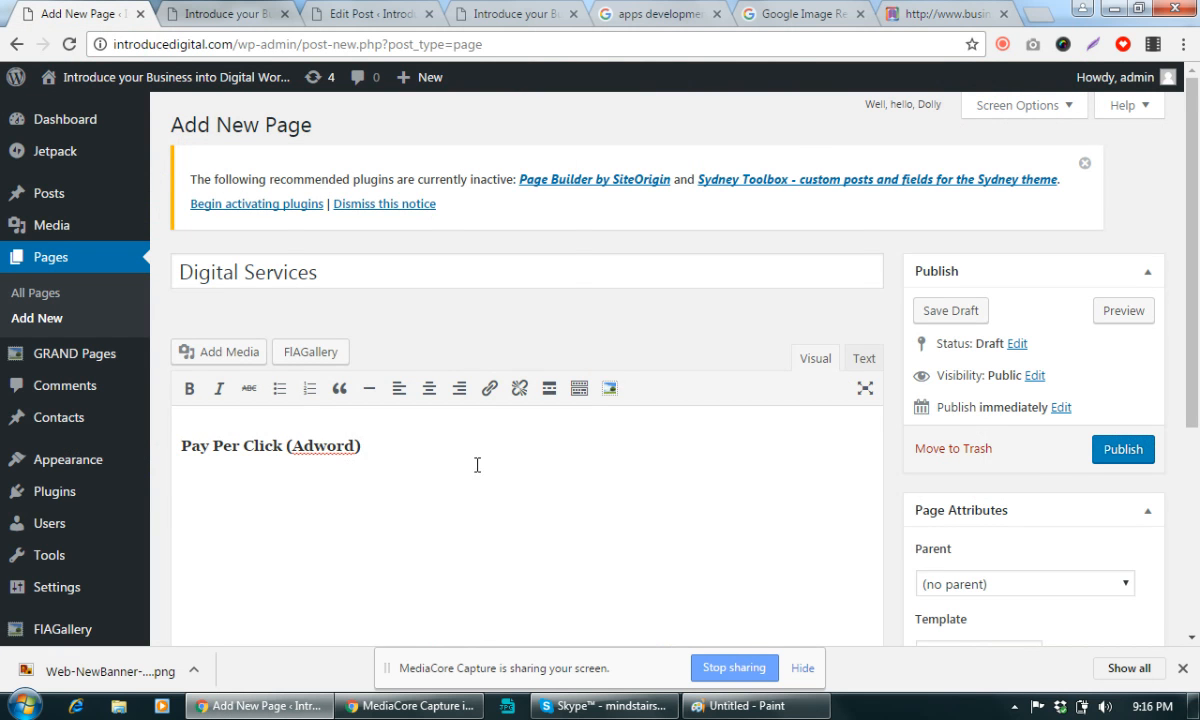
{"action": "key", "text": "ctrl+v"}
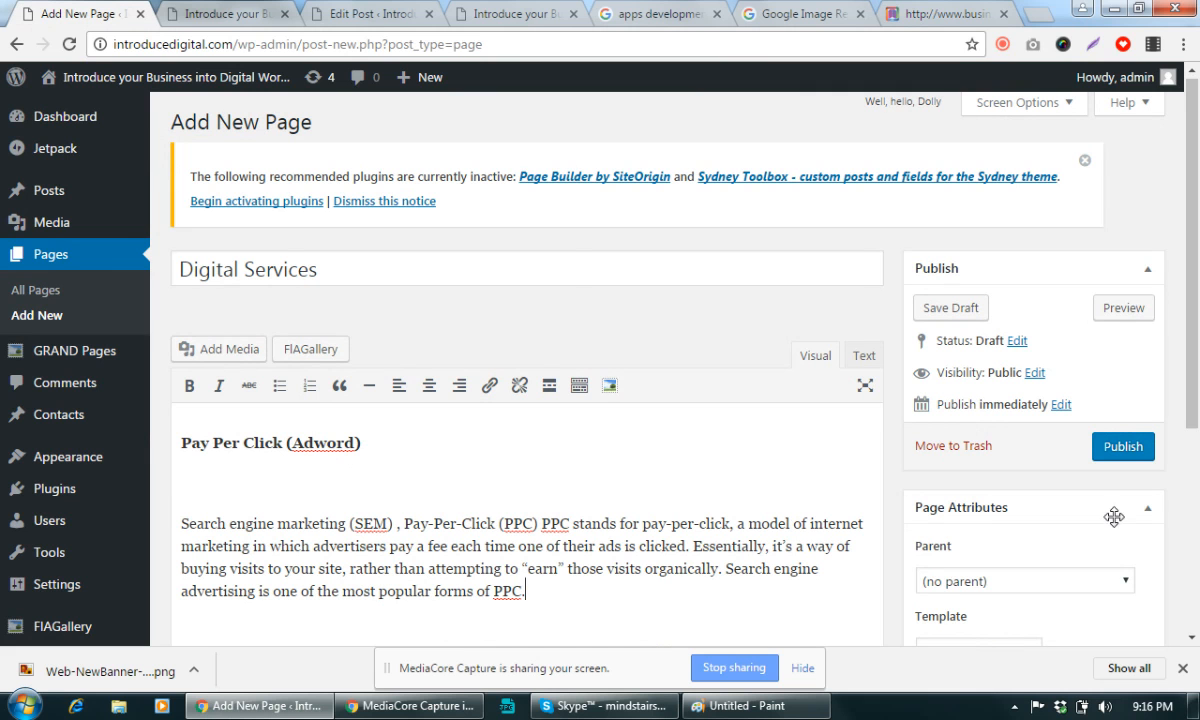
Publish the Digital Services page and copy the web address of its live version
{"action": "left_click", "coordinate": [1121, 448]}
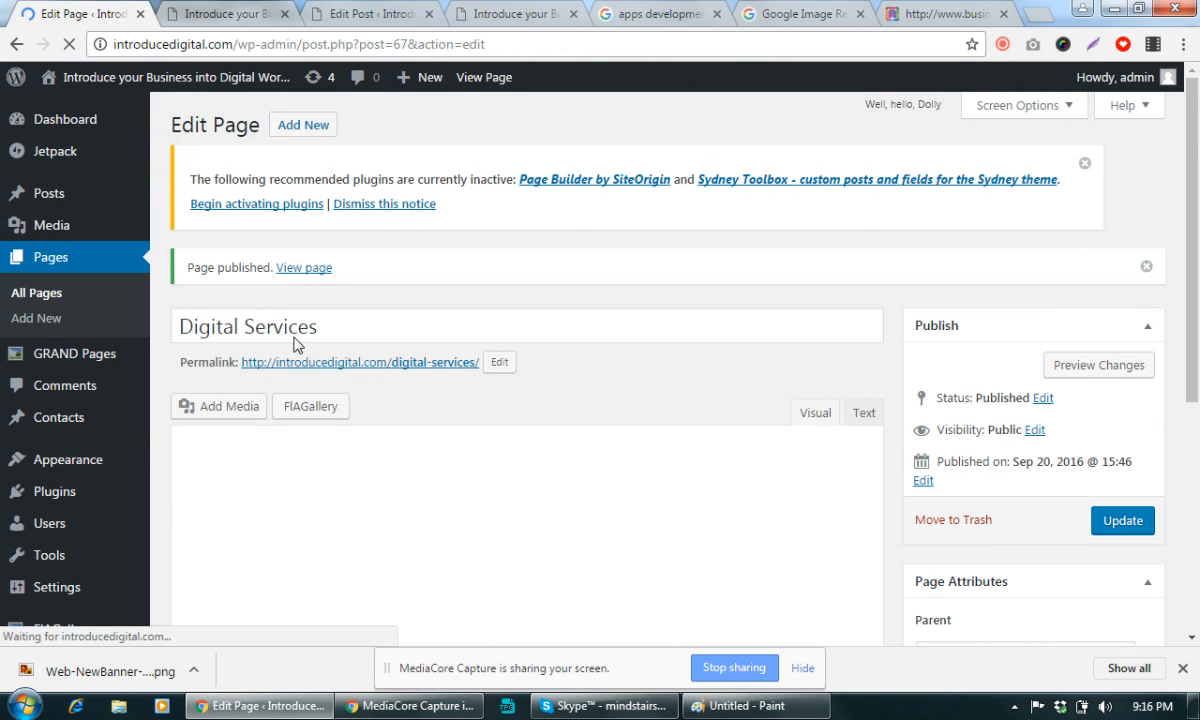
{"action": "left_click", "coordinate": [314, 274]}
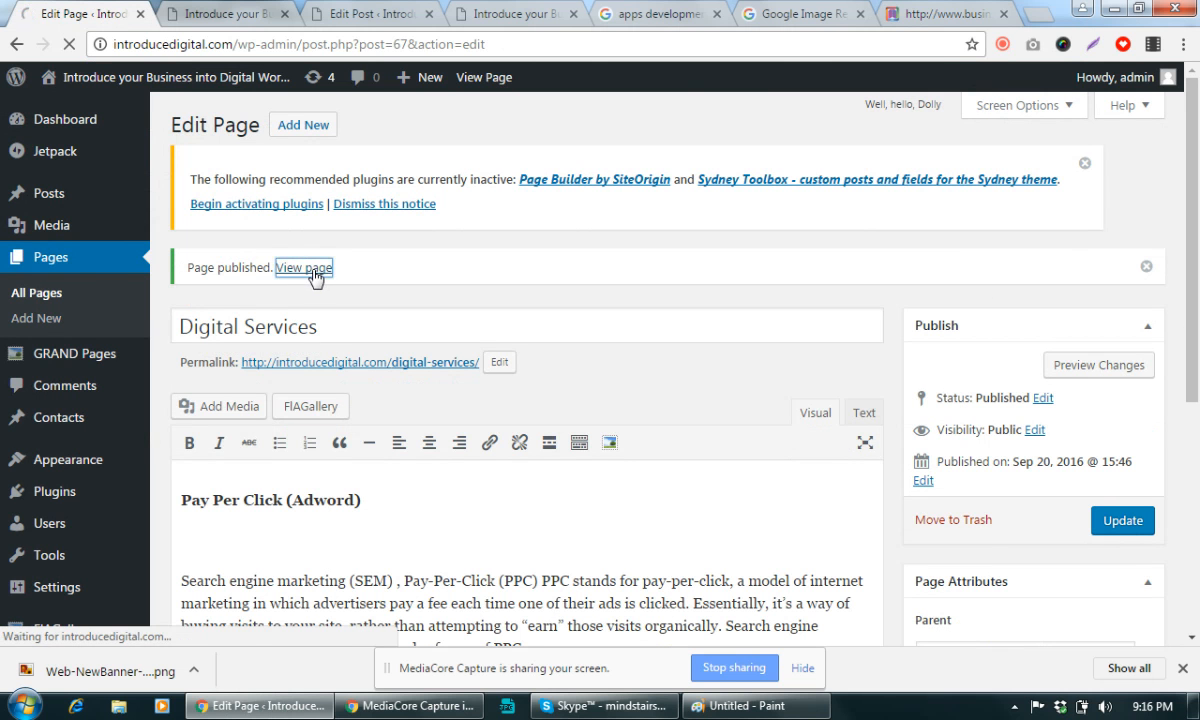
{"action": "left_click", "coordinate": [311, 43]}
{"action": "right_click", "coordinate": [313, 43]}
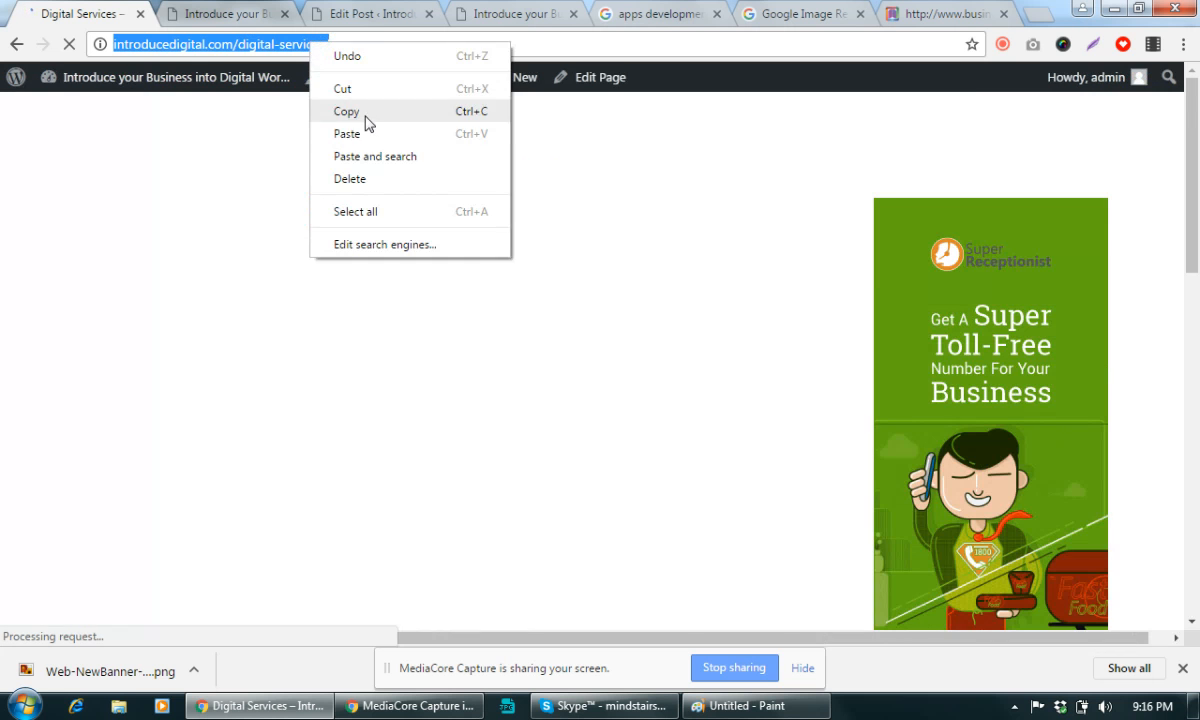
{"action": "left_click", "coordinate": [366, 123]}
Open the site's menu editor and remove the old "Digital services" item from the Digital World menu
{"action": "mouse_move", "coordinate": [80, 77]}
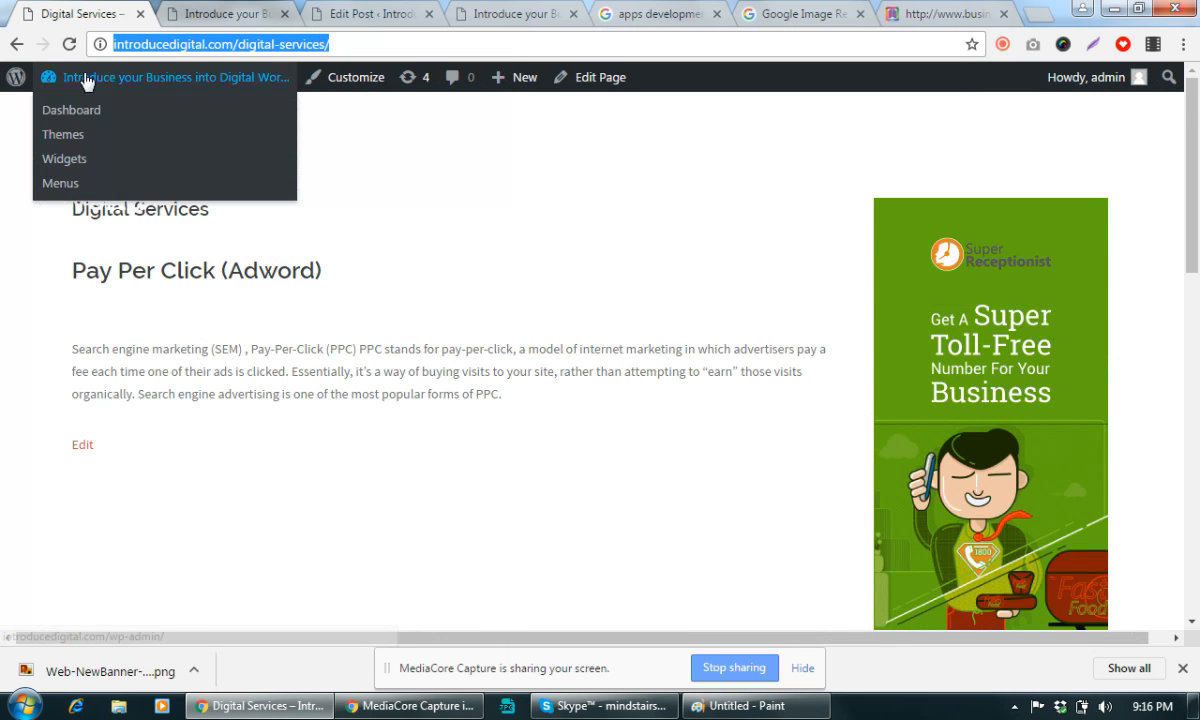
{"action": "mouse_move", "coordinate": [21, 85]}
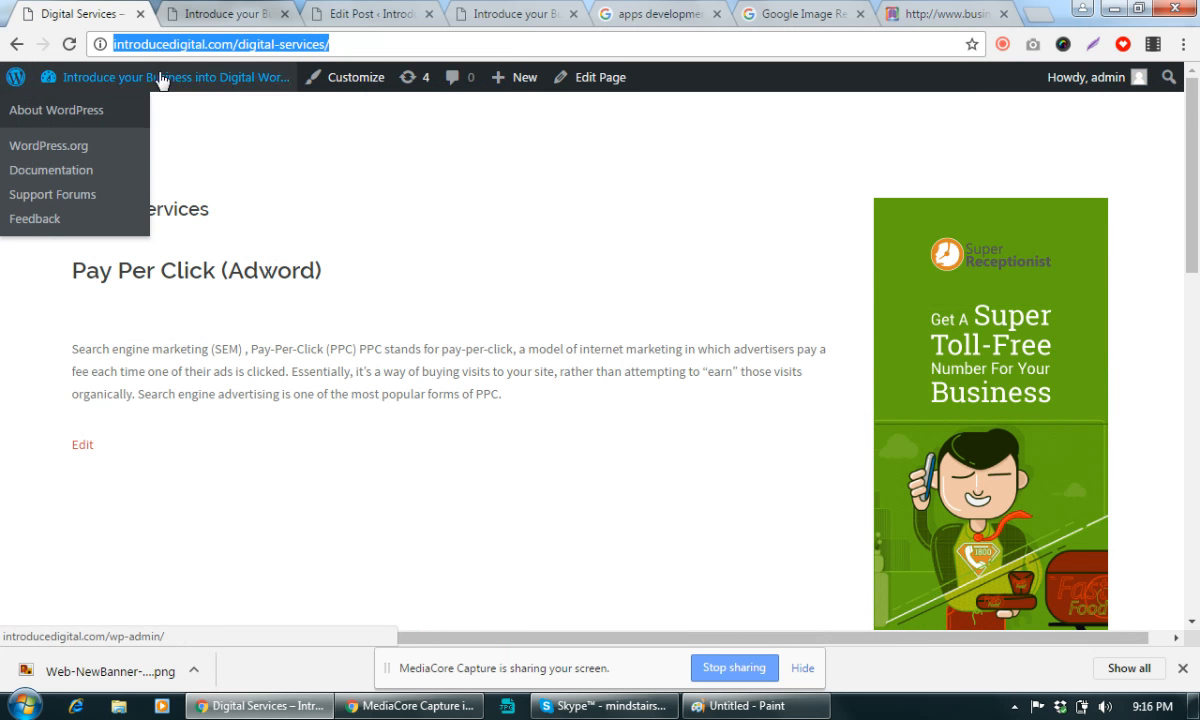
{"action": "mouse_move", "coordinate": [120, 80]}
{"action": "left_click", "coordinate": [72, 112]}
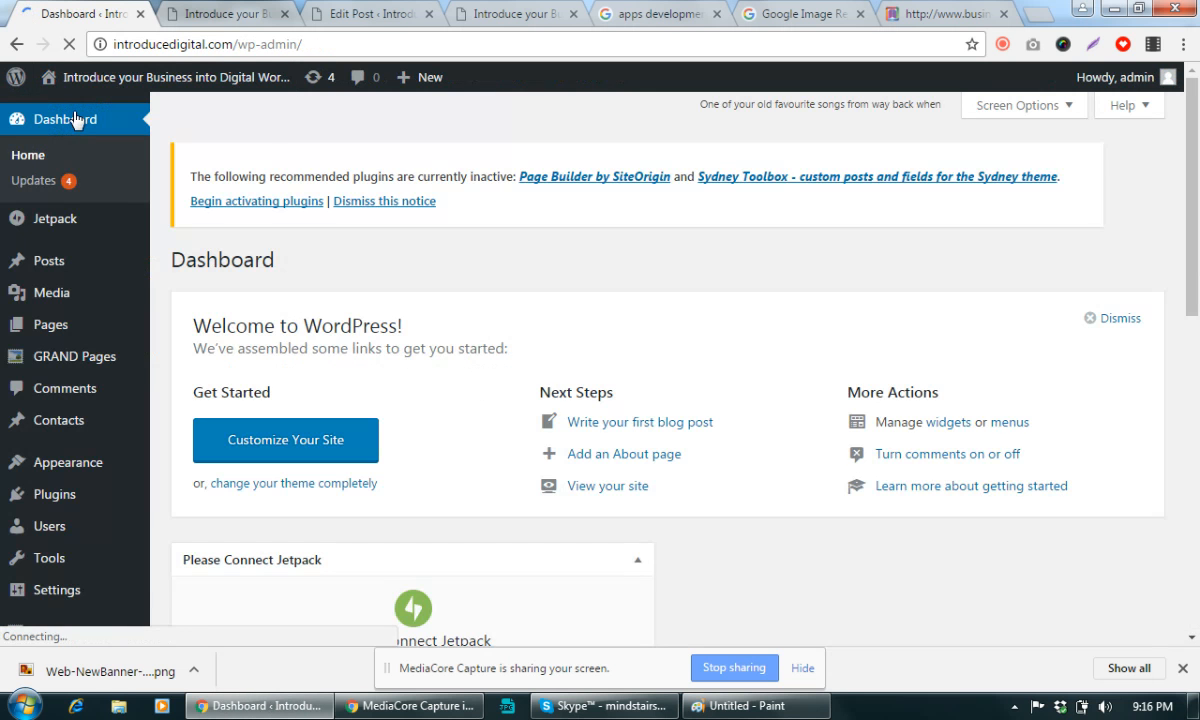
{"action": "mouse_move", "coordinate": [63, 465]}
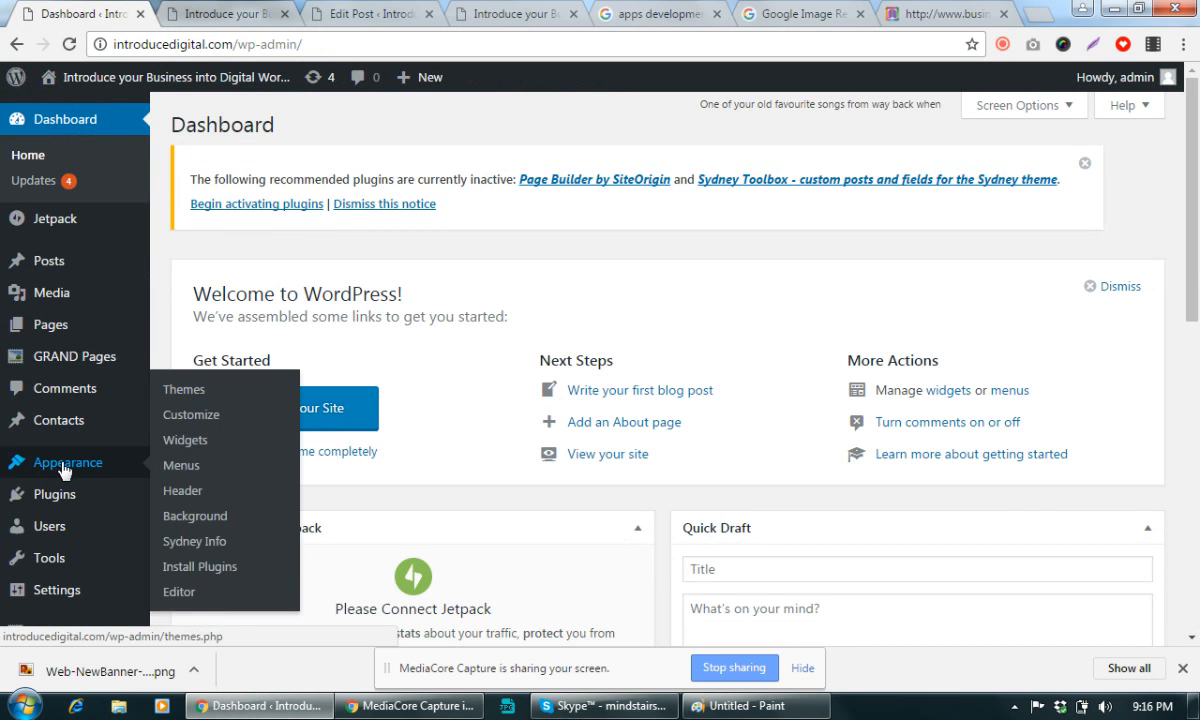
{"action": "left_click", "coordinate": [184, 468]}
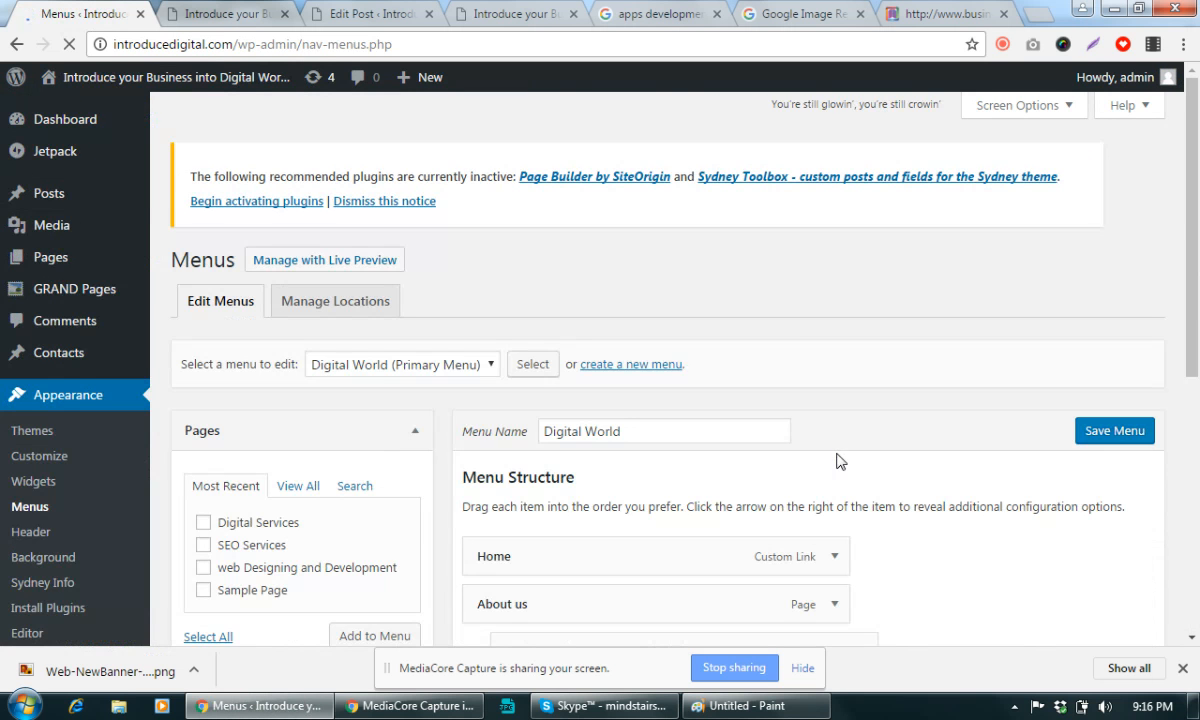
{"action": "scroll", "coordinate": [840, 461], "scroll_direction": "down", "scroll_amount": 3}
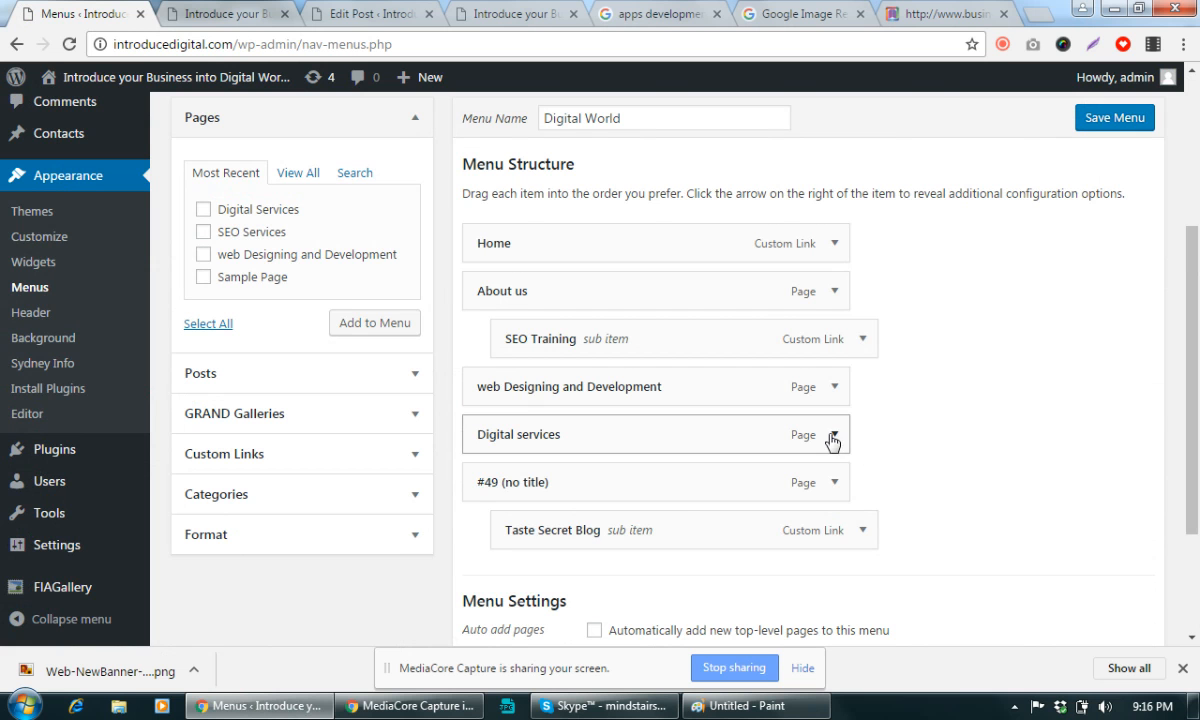
{"action": "left_click", "coordinate": [833, 438]}
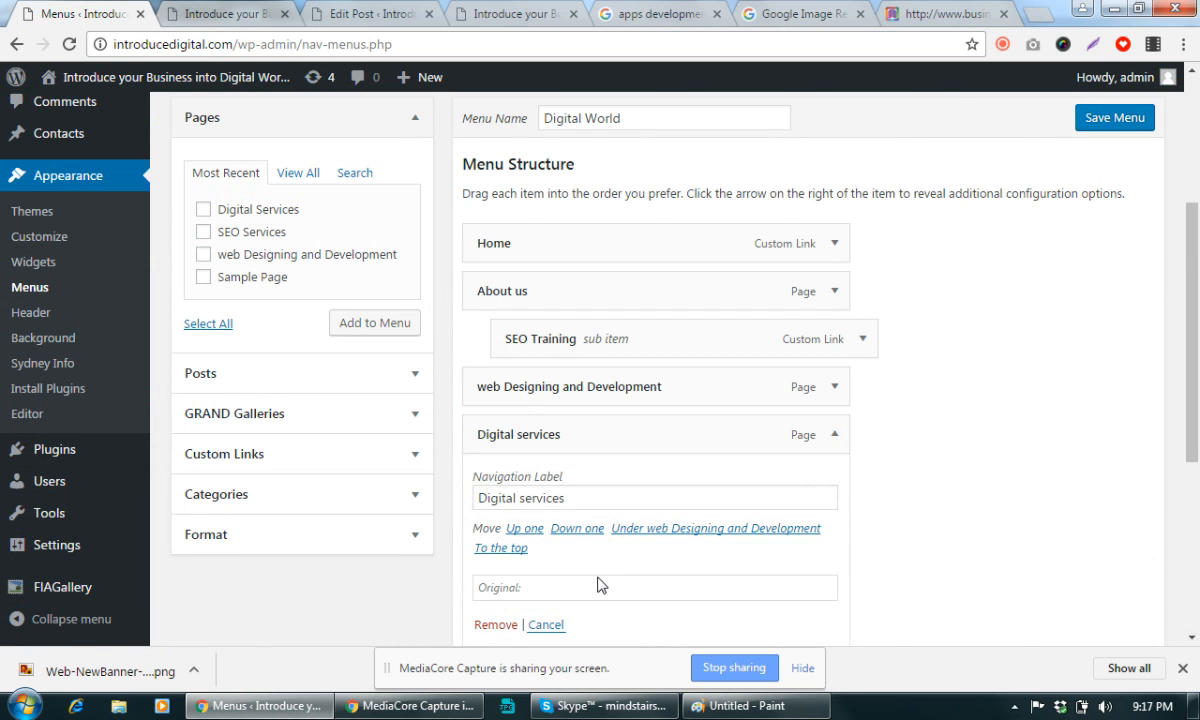
{"action": "scroll", "coordinate": [598, 585], "scroll_direction": "down", "scroll_amount": 1}
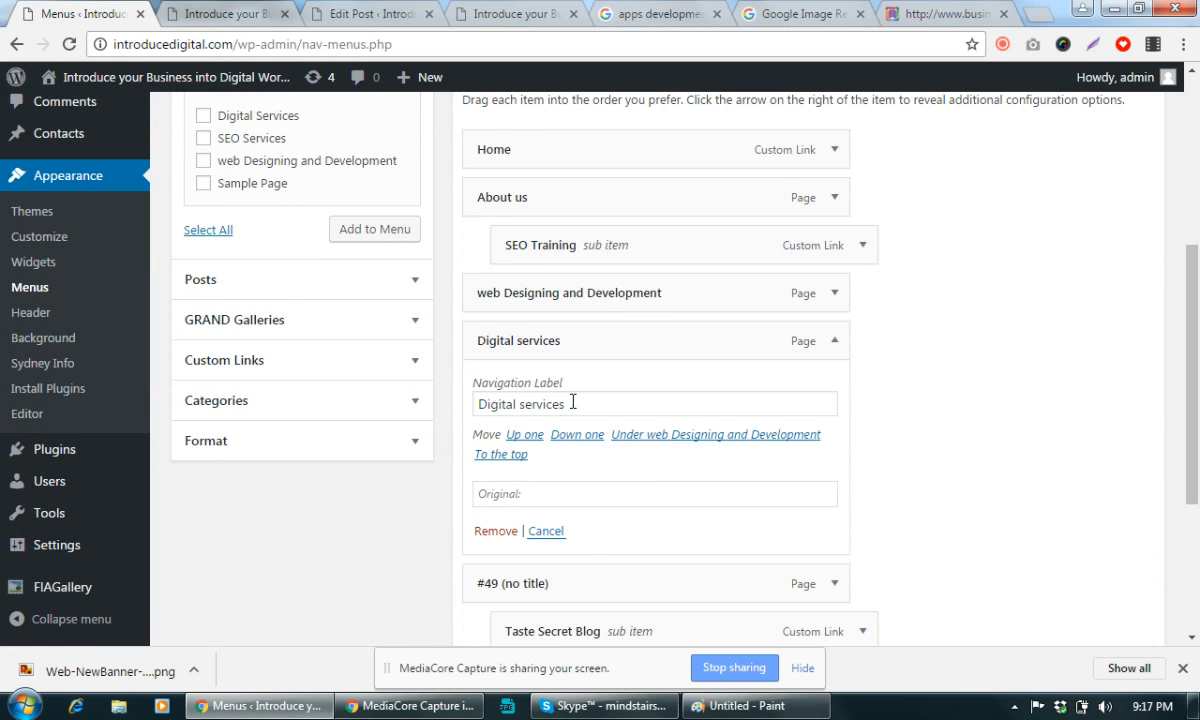
{"action": "left_click_drag", "start_coordinate": [575, 403], "coordinate": [511, 404]}
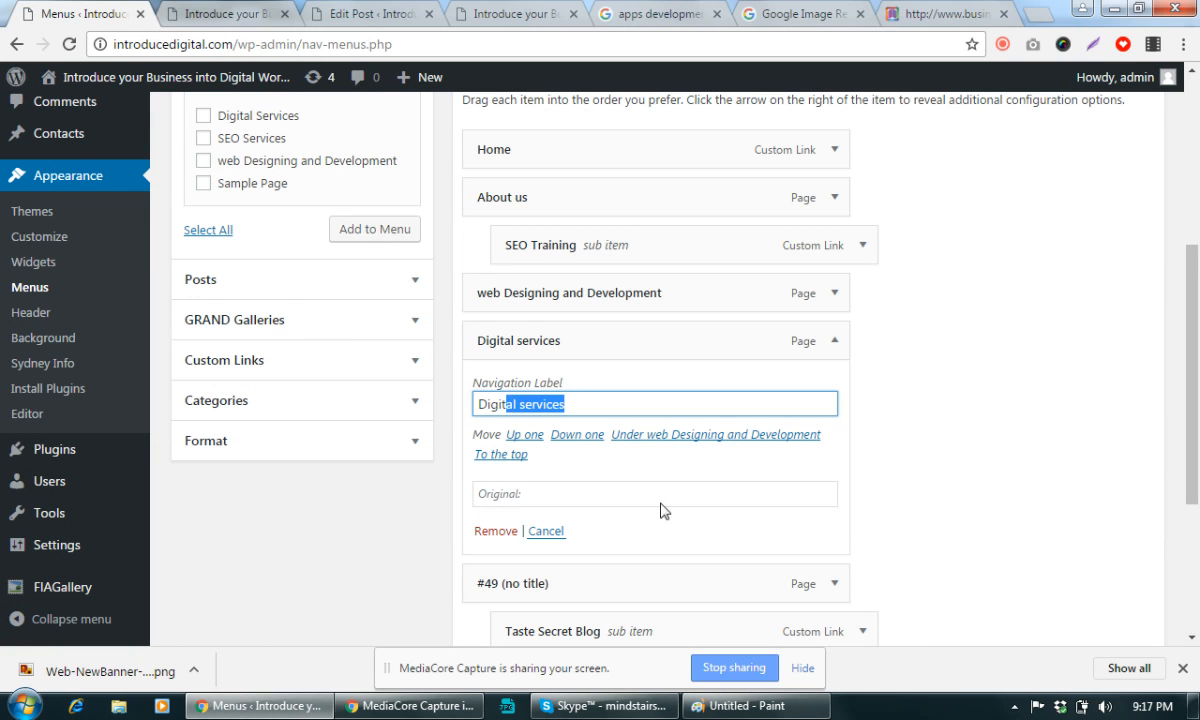
{"action": "left_click", "coordinate": [488, 531]}
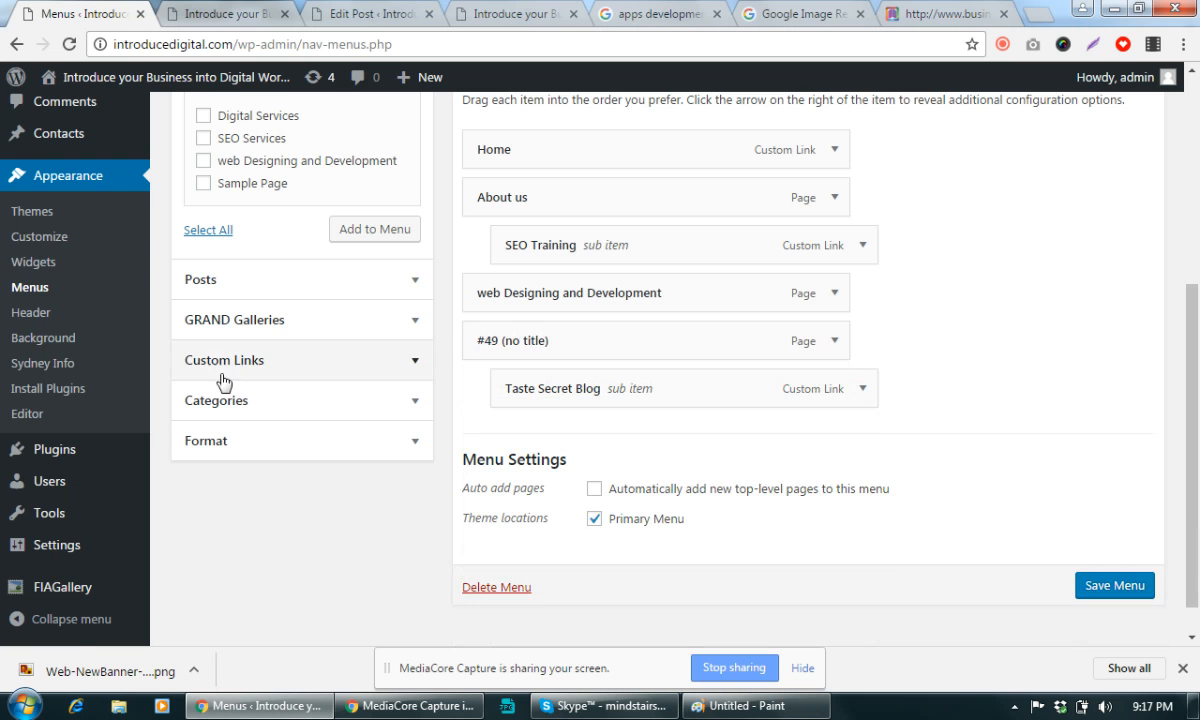
Add the new Digital Services page to the menu just above "web Designing and Development" and save the menu
{"action": "scroll", "coordinate": [279, 402], "scroll_direction": "up", "scroll_amount": 1}
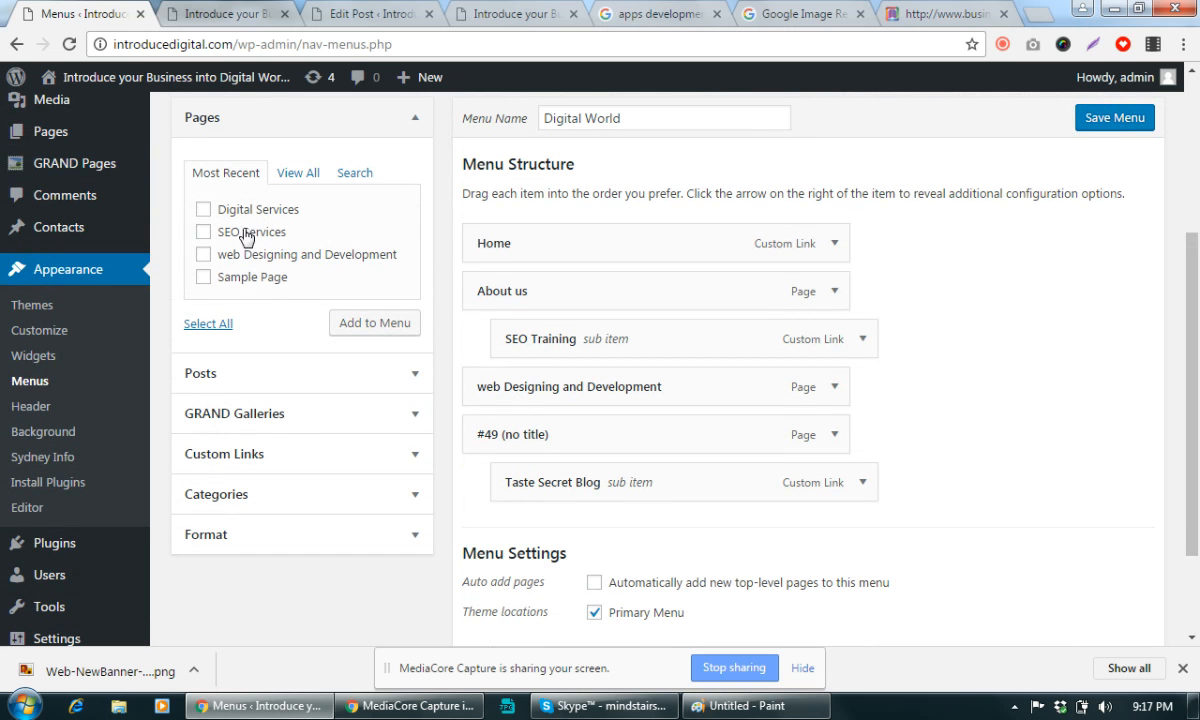
{"action": "left_click", "coordinate": [201, 209]}
{"action": "left_click", "coordinate": [345, 320]}
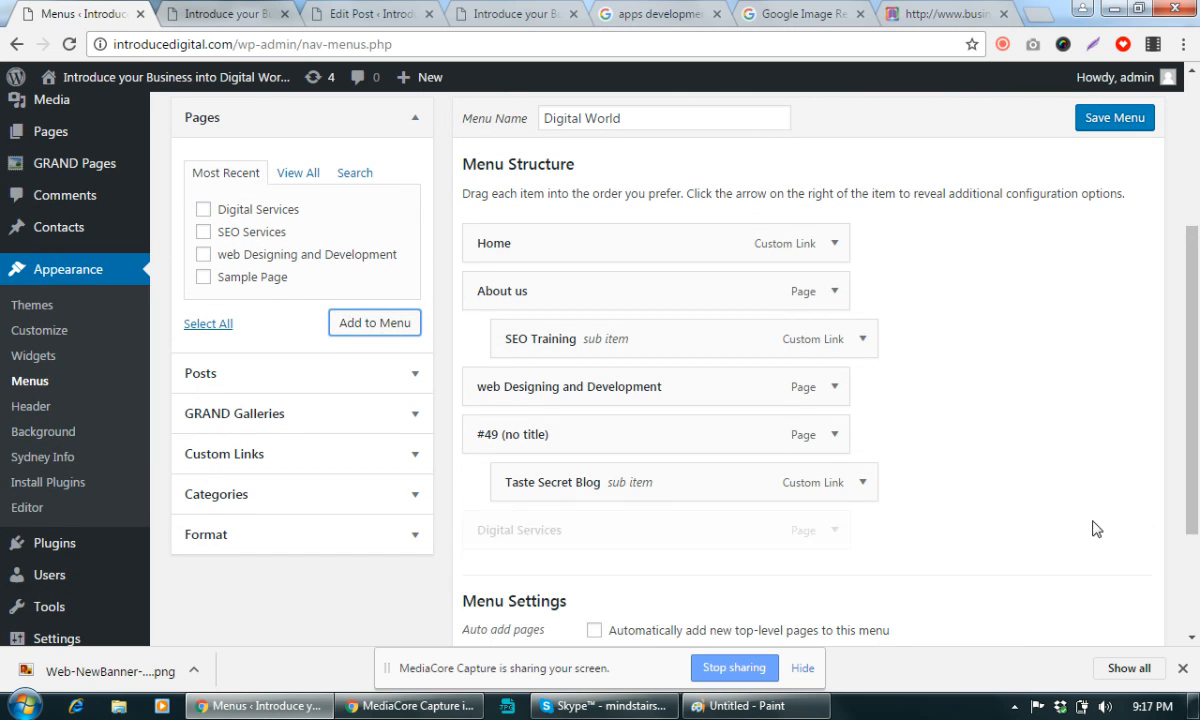
{"action": "left_click_drag", "start_coordinate": [672, 528], "coordinate": [643, 386]}
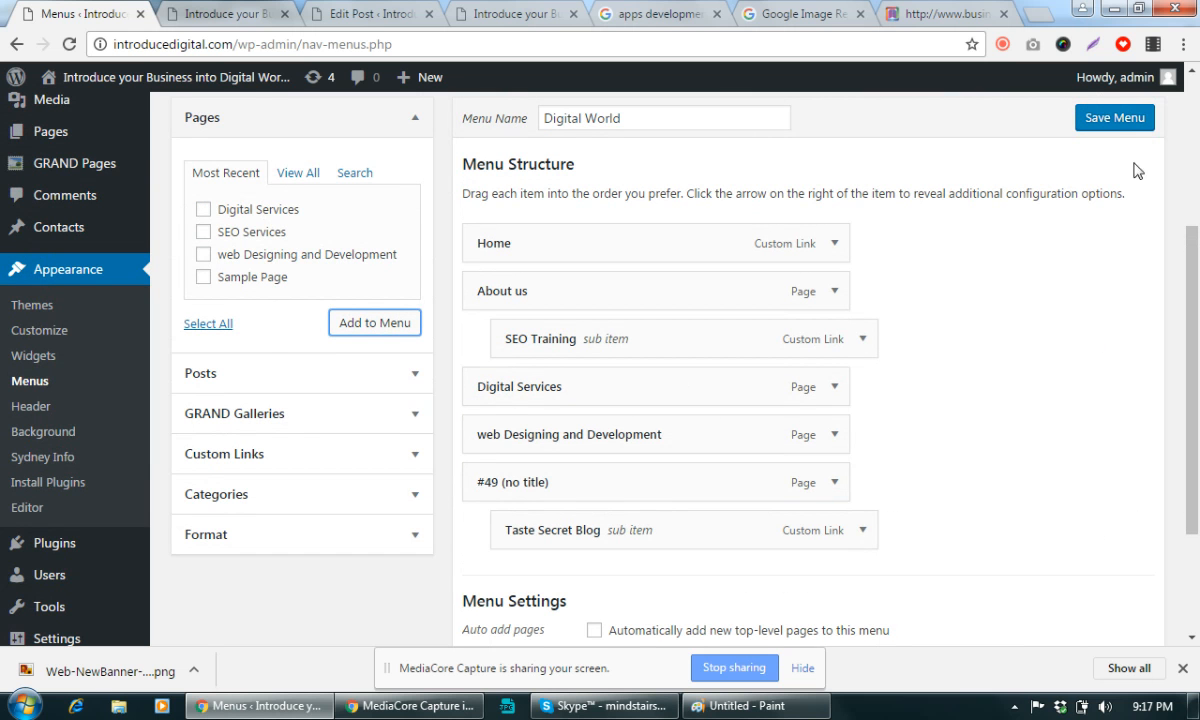
{"action": "left_click", "coordinate": [1088, 118]}
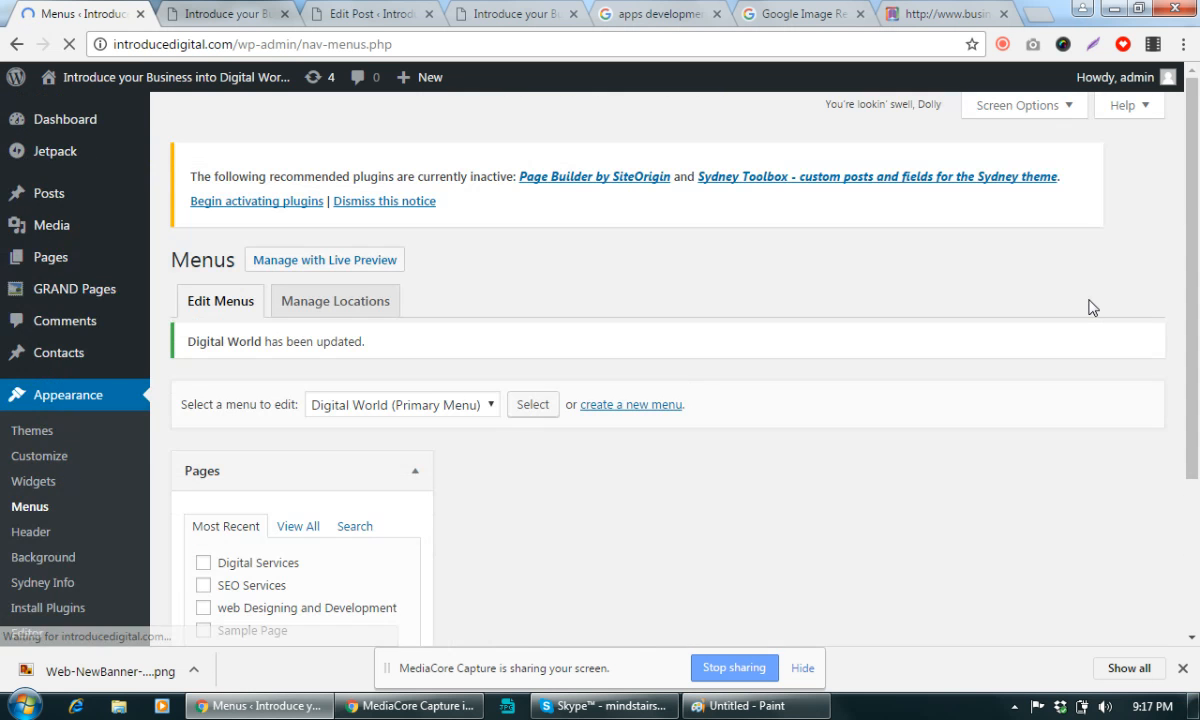
Visit the live site's front page and check the Digital Services page through the site menu
{"action": "left_click", "coordinate": [365, 14]}
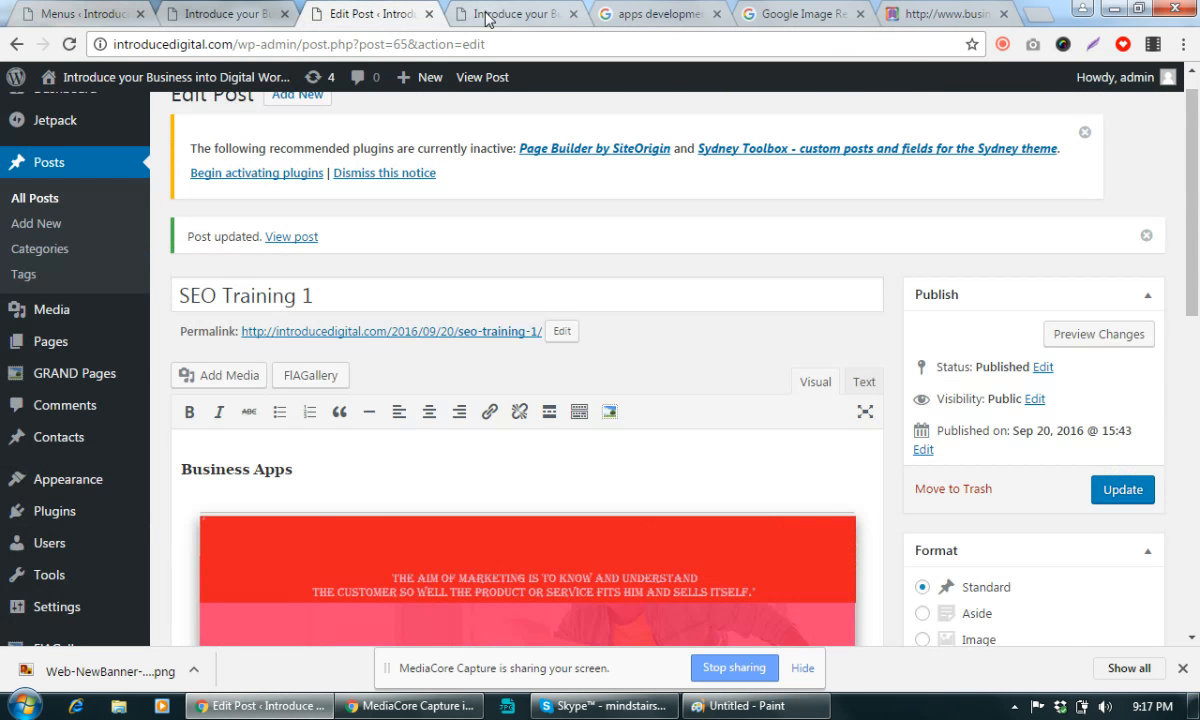
{"action": "scroll", "coordinate": [107, 139], "scroll_direction": "up", "scroll_amount": 1}
{"action": "mouse_move", "coordinate": [80, 120]}
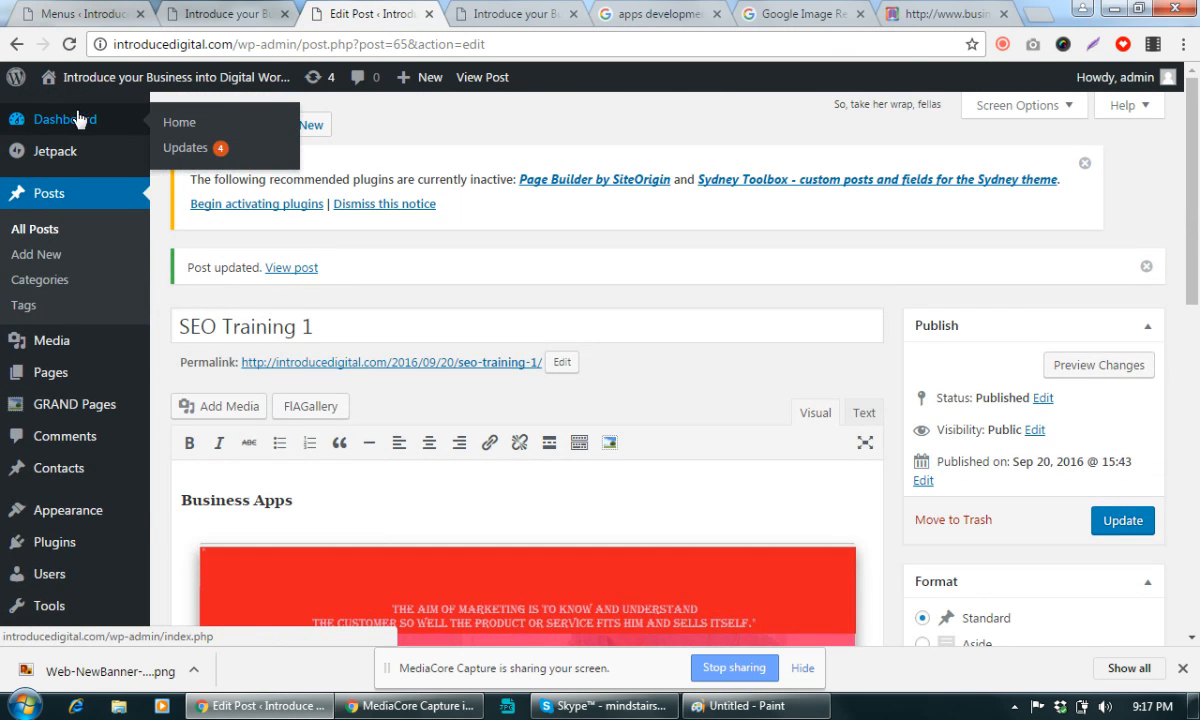
{"action": "mouse_move", "coordinate": [90, 79]}
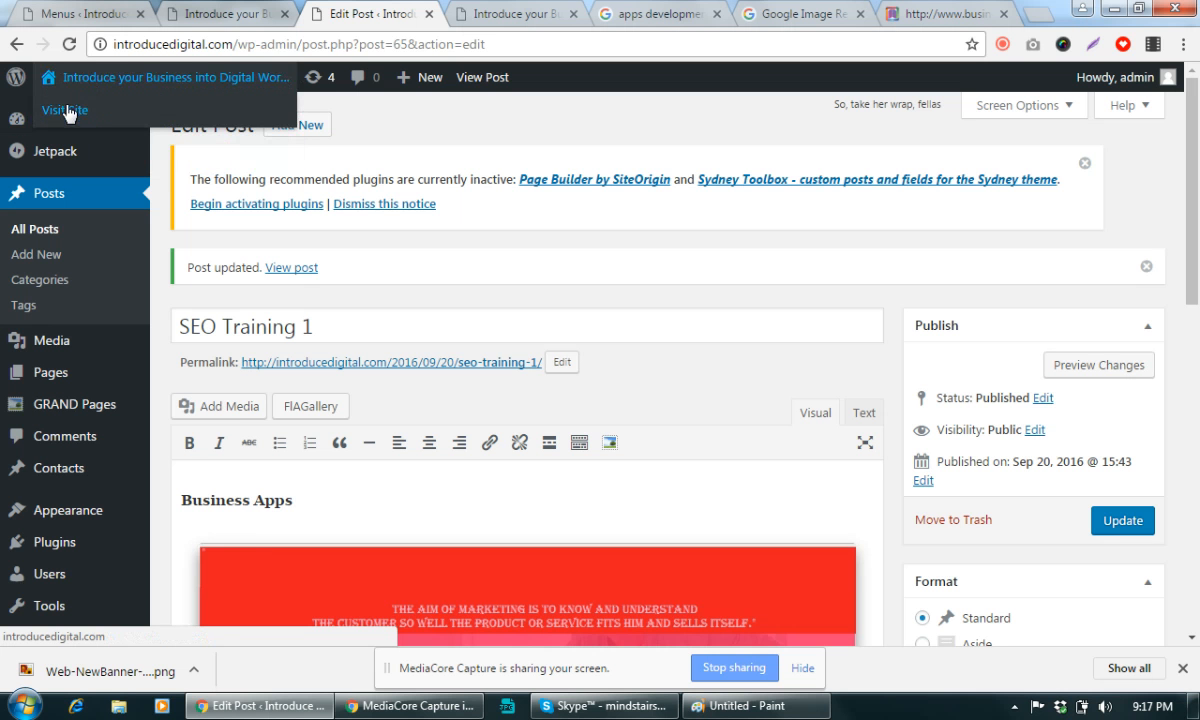
{"action": "left_click", "coordinate": [69, 112]}
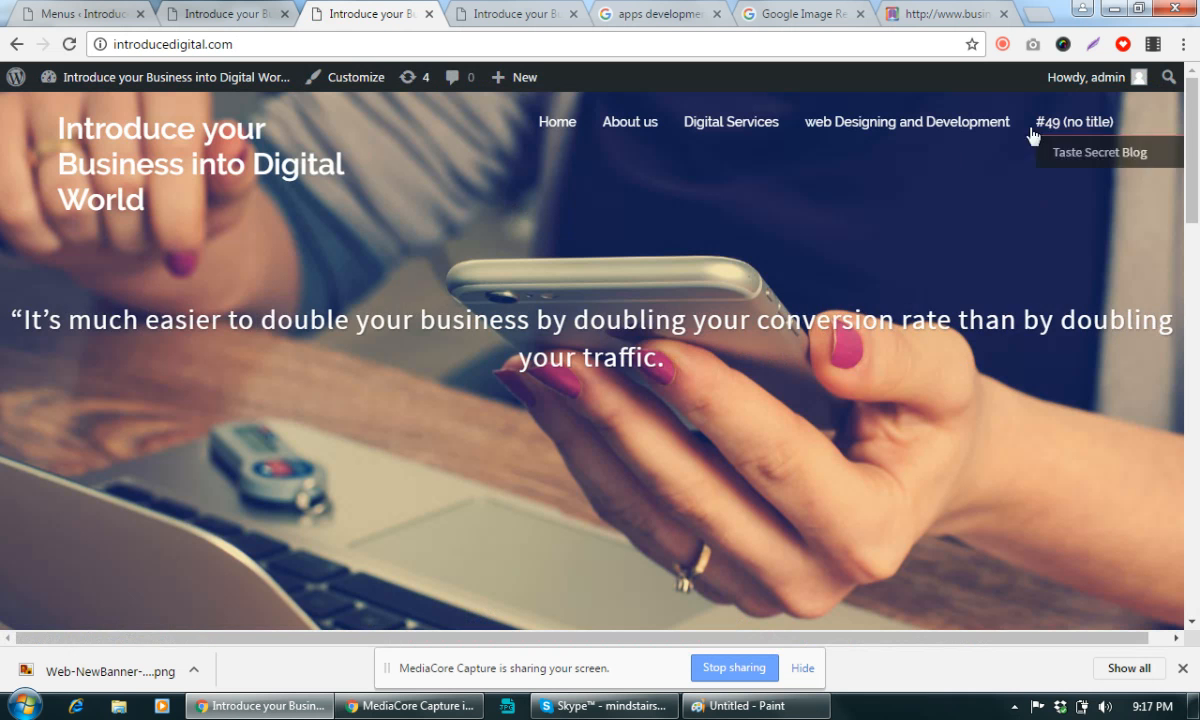
{"action": "left_click", "coordinate": [731, 130]}
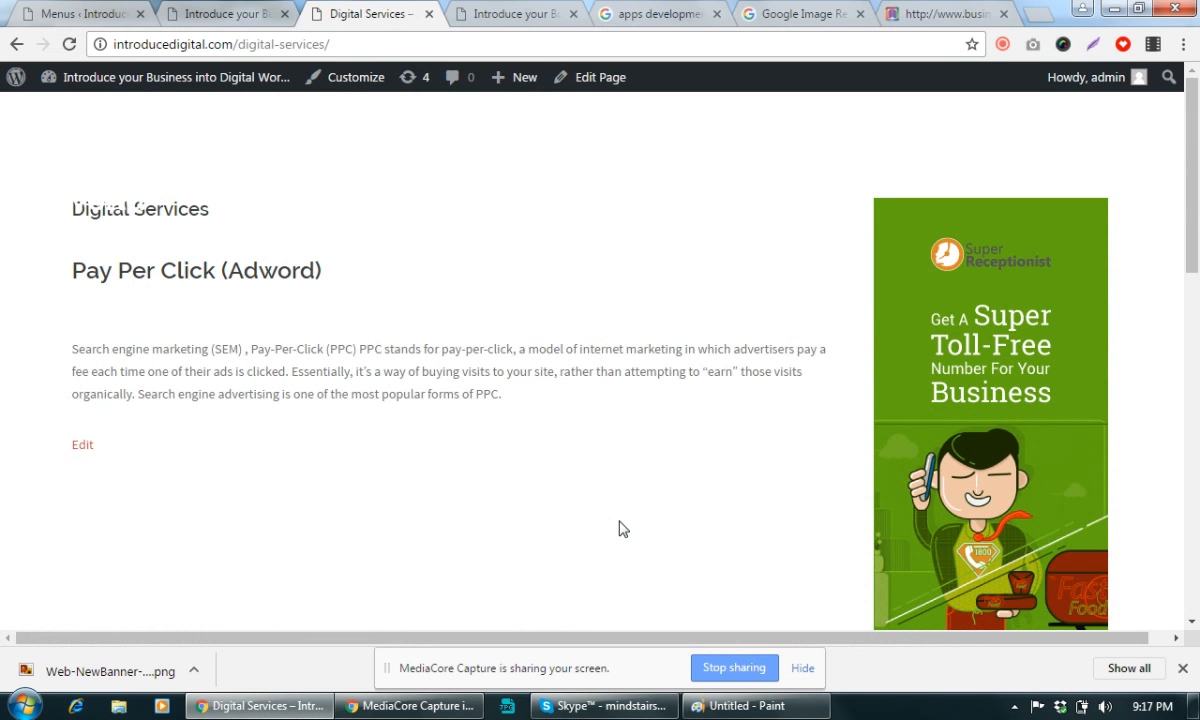
{"action": "scroll", "coordinate": [620, 528], "scroll_direction": "down", "scroll_amount": 5}
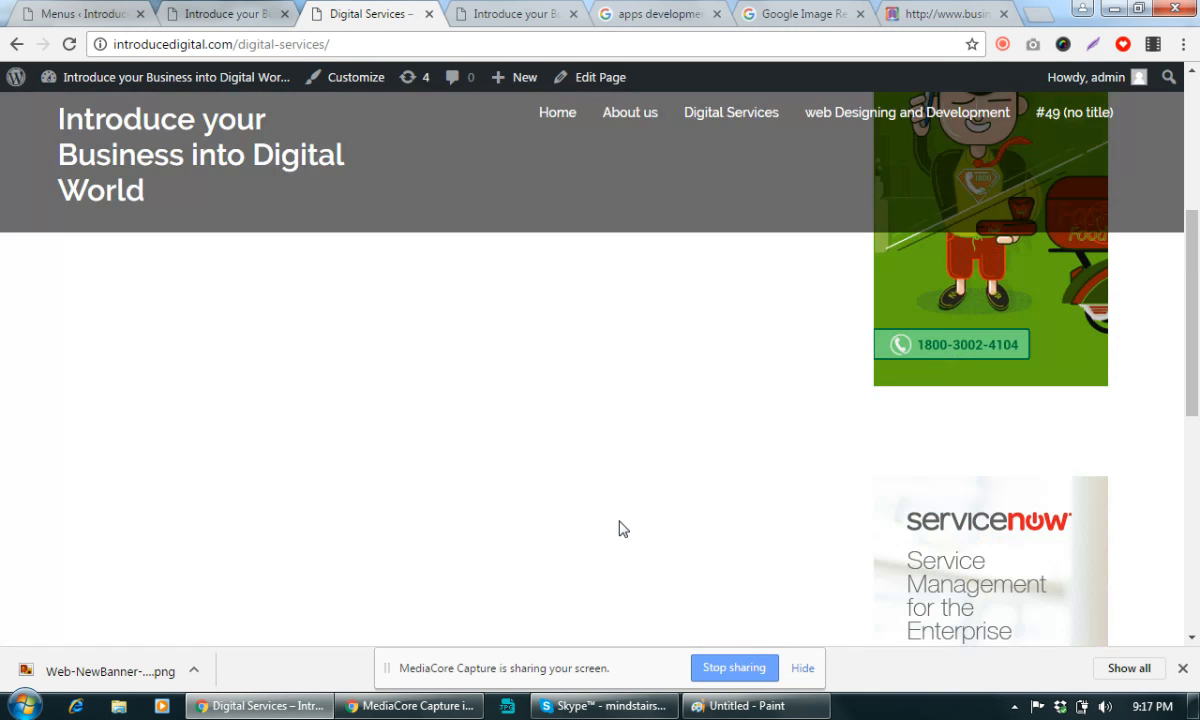
{"action": "scroll", "coordinate": [616, 522], "scroll_direction": "up", "scroll_amount": 5}
Return to the site admin, open the Media Library and look through the uploaded images
{"action": "left_click", "coordinate": [115, 11]}
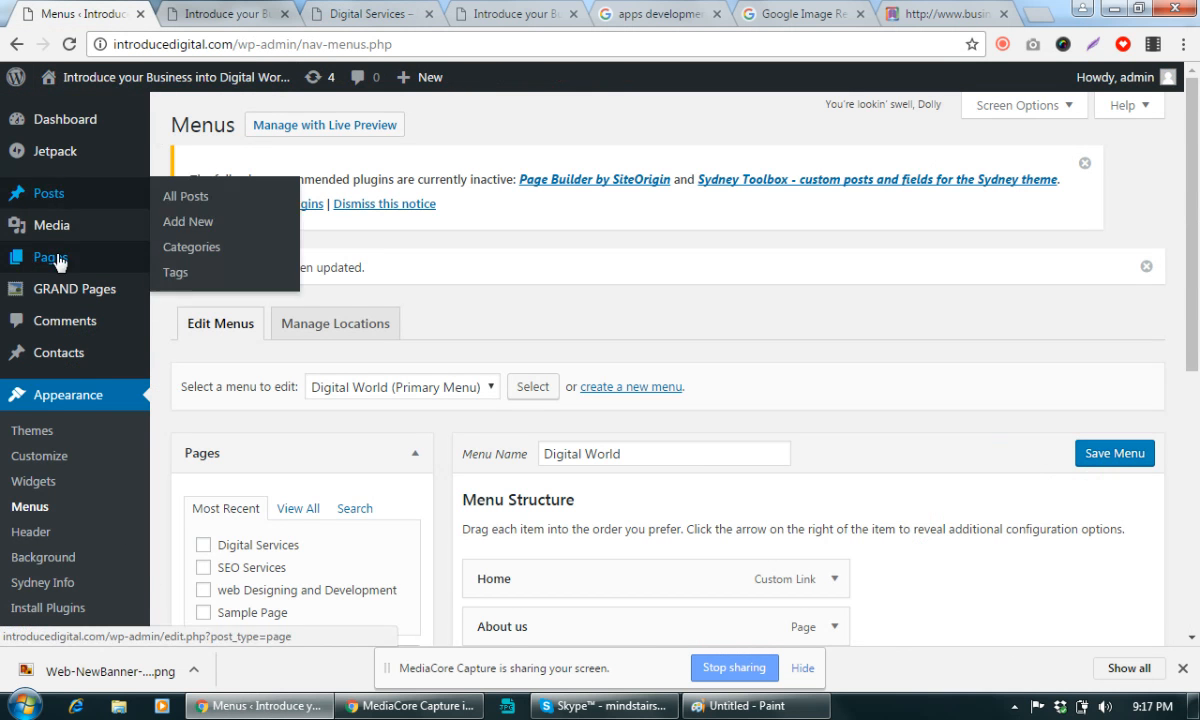
{"action": "mouse_move", "coordinate": [54, 268]}
{"action": "mouse_move", "coordinate": [55, 236]}
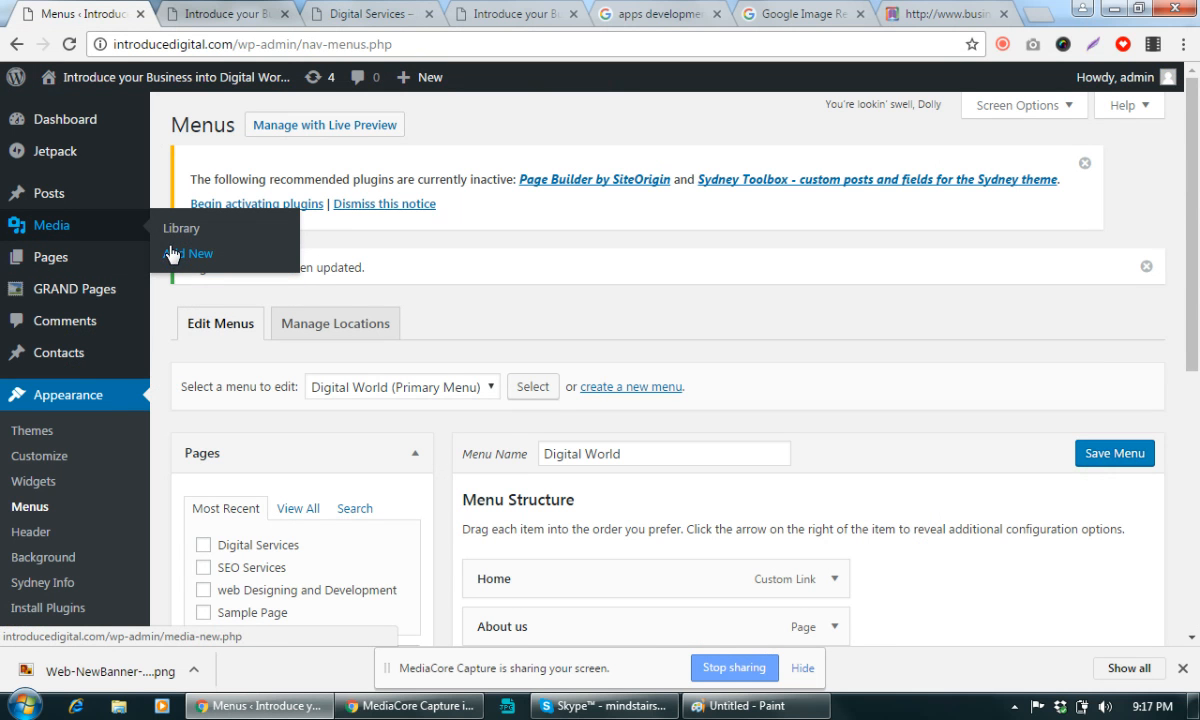
{"action": "mouse_move", "coordinate": [48, 188]}
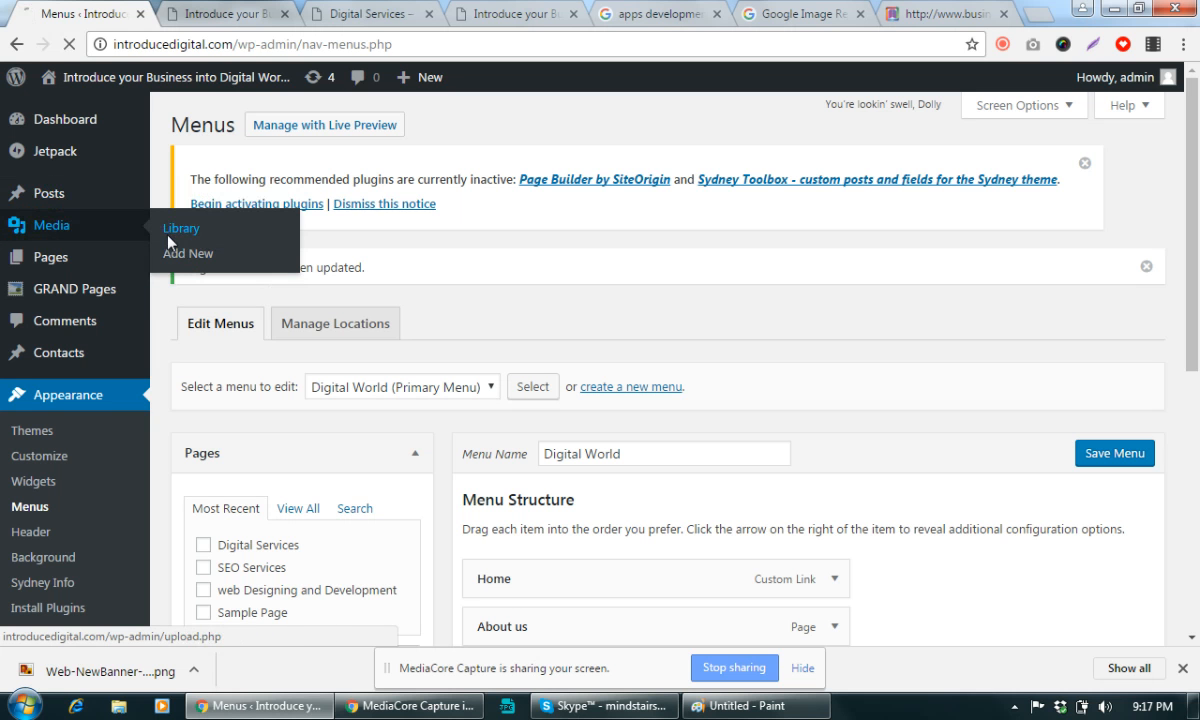
{"action": "left_click", "coordinate": [169, 238]}
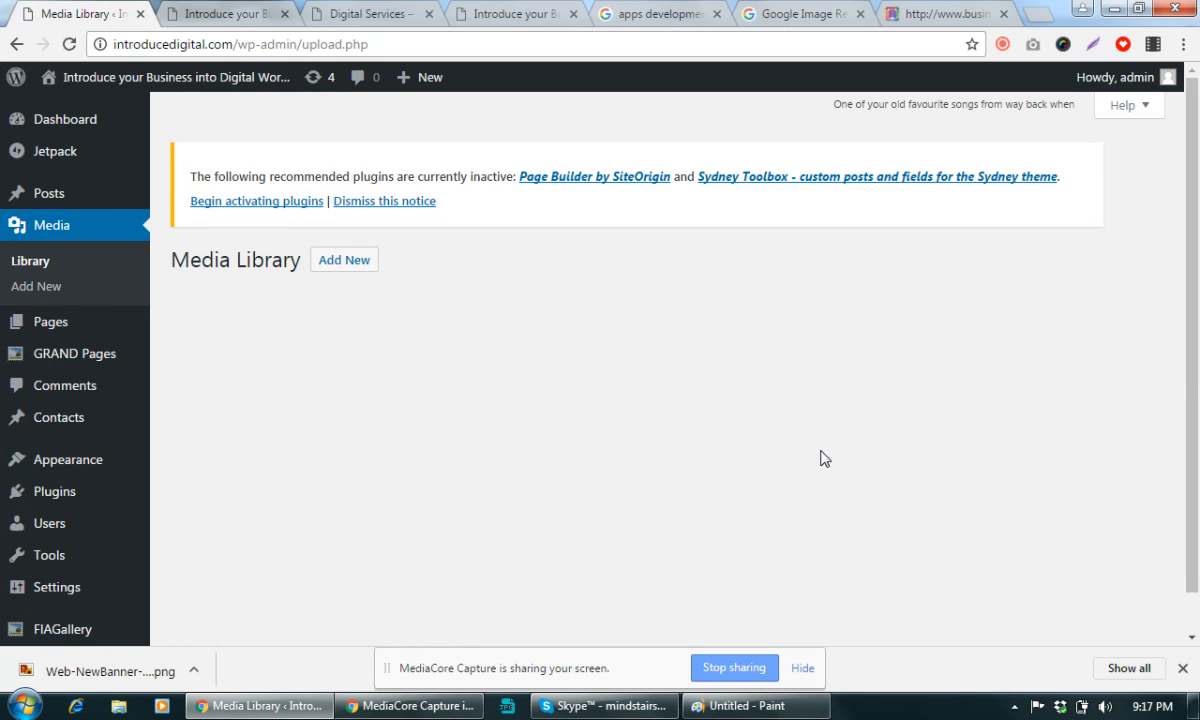
{"action": "scroll", "coordinate": [688, 412], "scroll_direction": "down", "scroll_amount": 3}
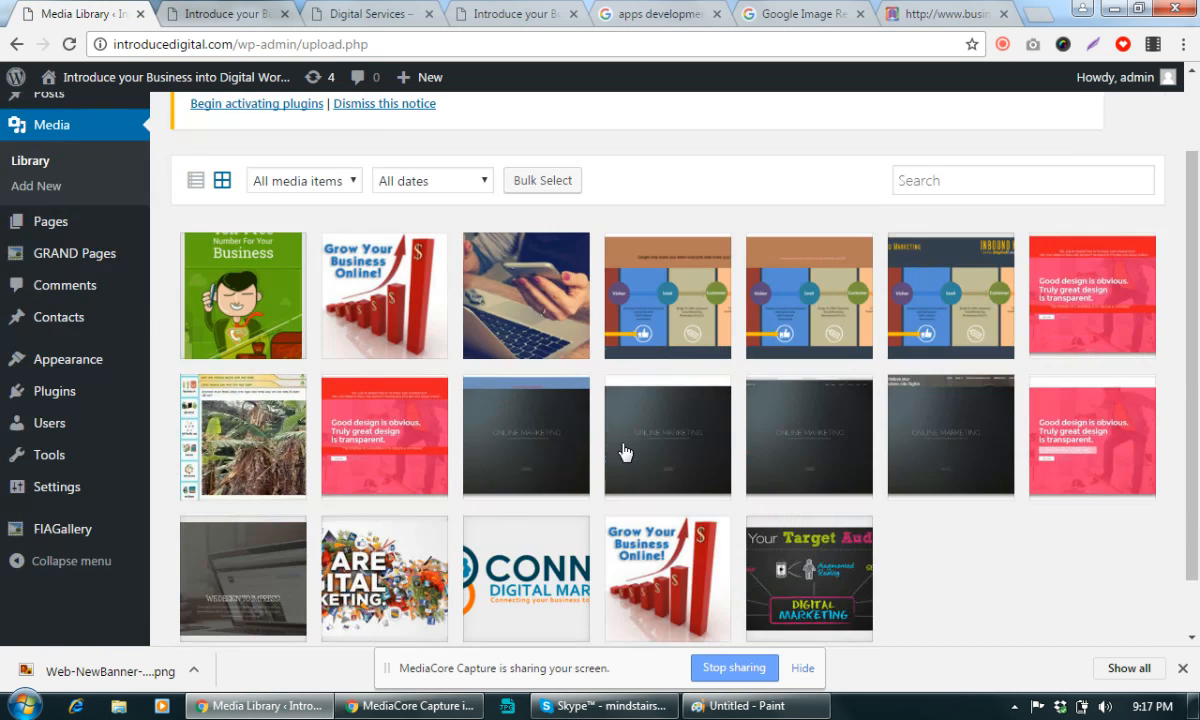
{"action": "scroll", "coordinate": [571, 442], "scroll_direction": "up", "scroll_amount": 3}
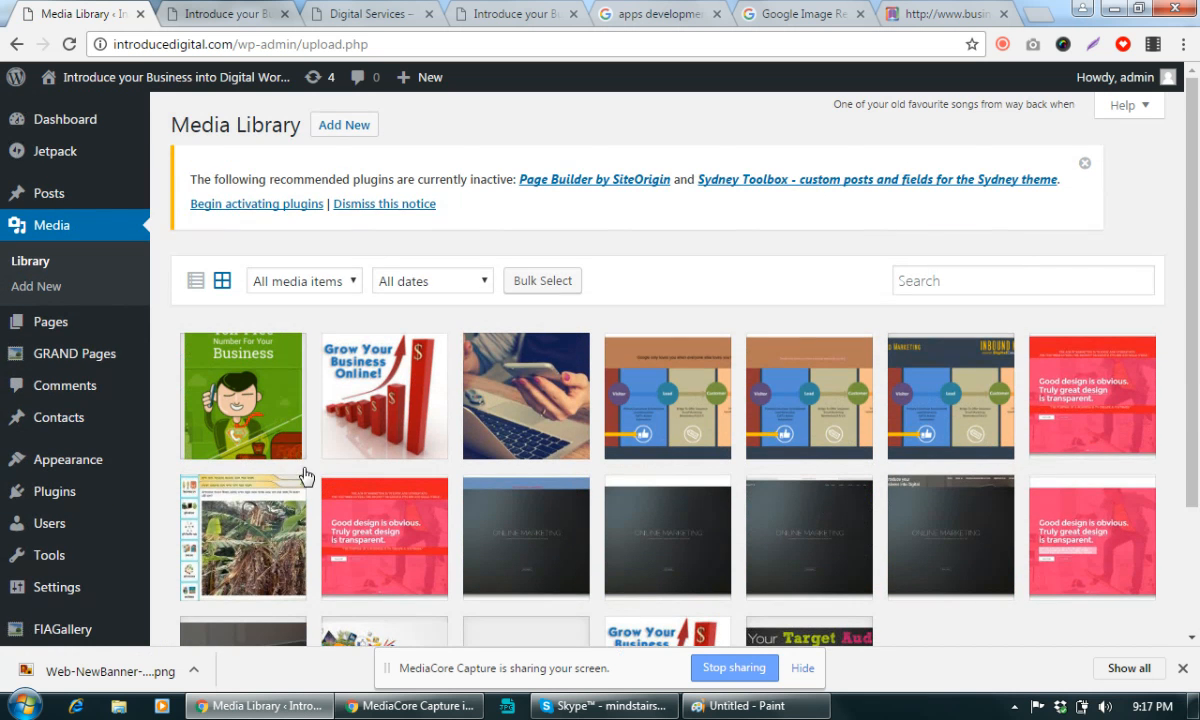
View the attachment details of the green Super Receptionist banner, select its full file URL, and close the details
{"action": "left_click", "coordinate": [240, 383]}
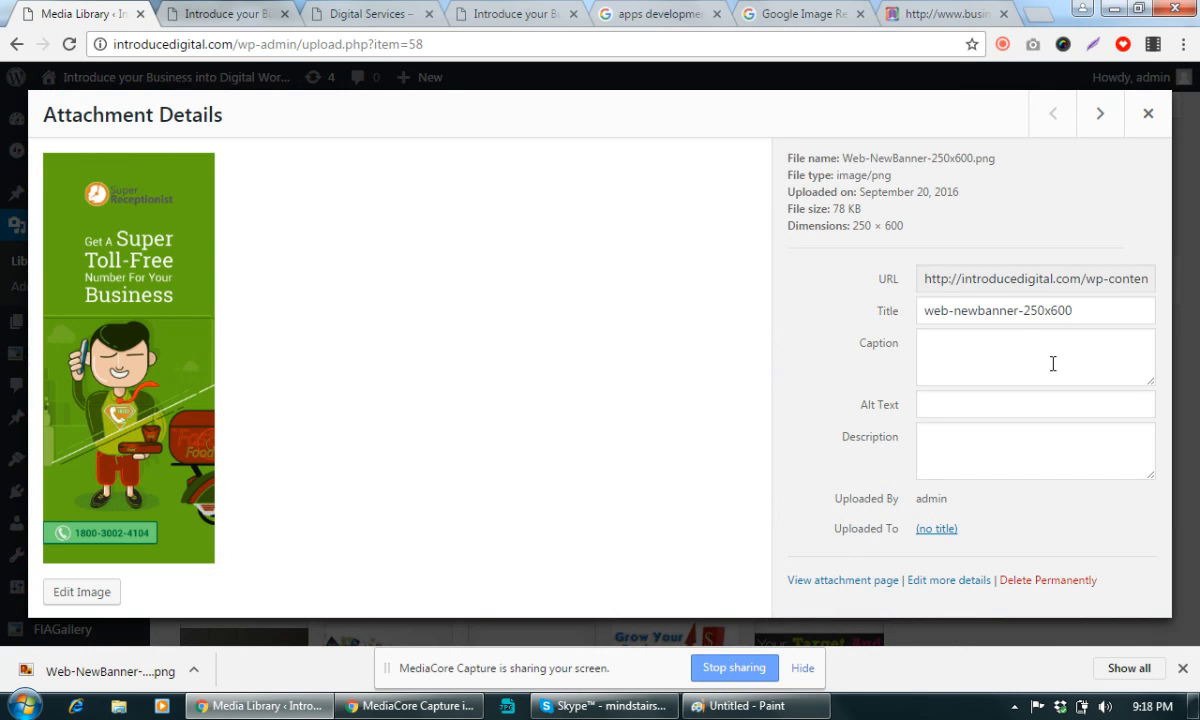
{"action": "left_click", "coordinate": [1072, 281]}
{"action": "left_click_drag", "start_coordinate": [1096, 280], "coordinate": [1192, 286]}
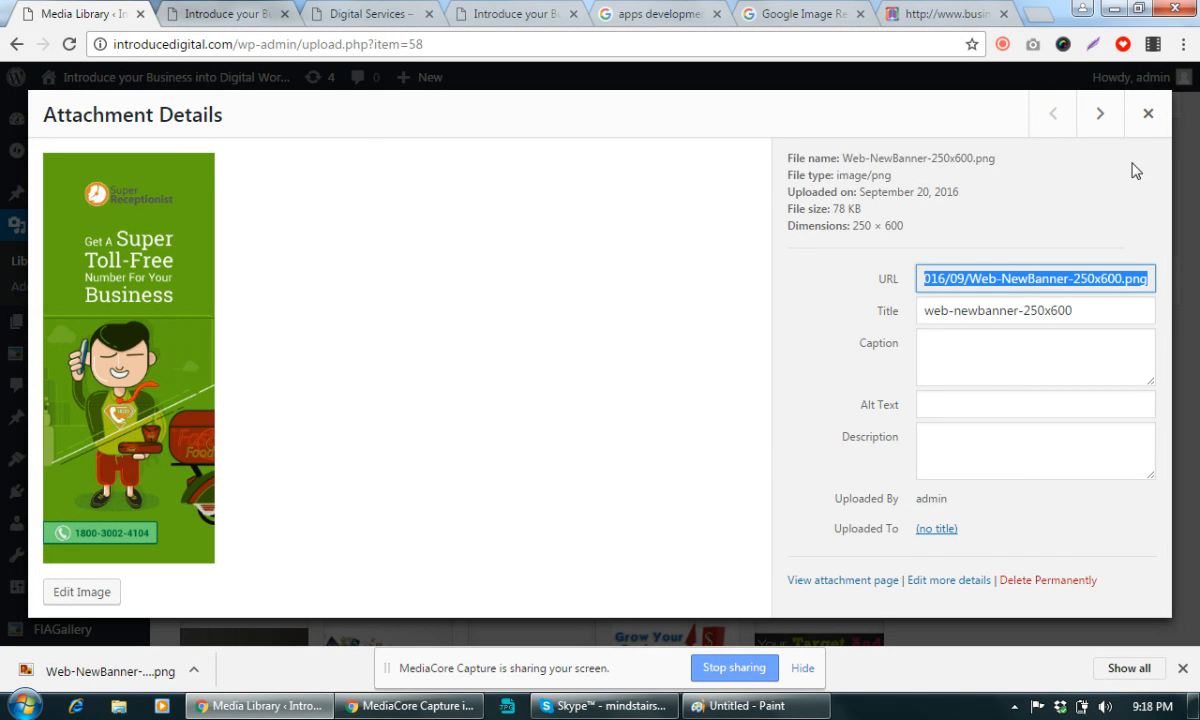
{"action": "left_click", "coordinate": [1148, 113]}
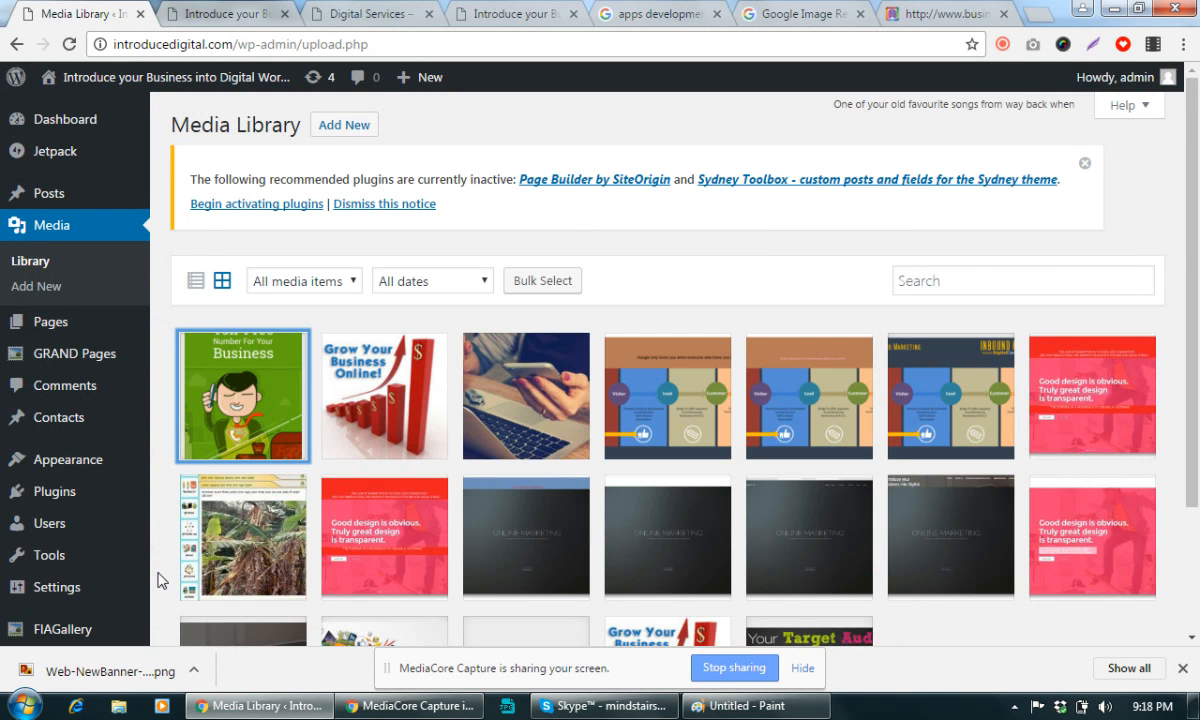
{"action": "left_click", "coordinate": [676, 302]}
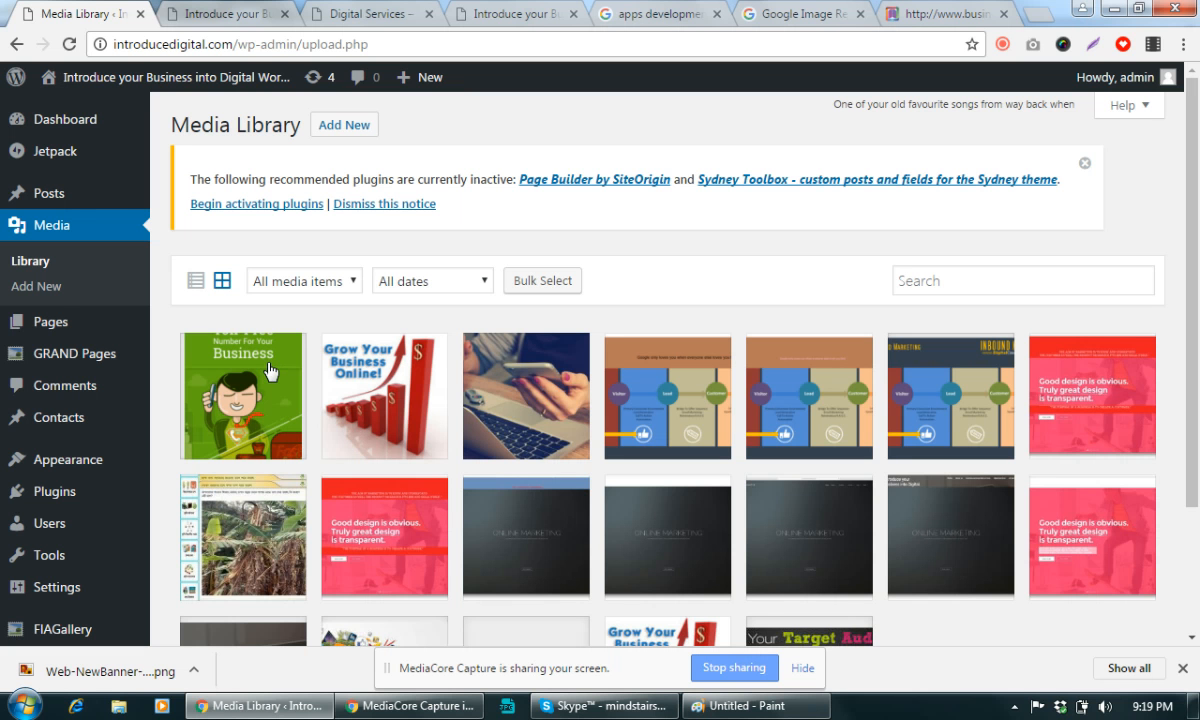
Review the live Digital Services page and the site's front page in their open browser tabs
{"action": "left_click", "coordinate": [237, 15]}
{"action": "left_click", "coordinate": [349, 13]}
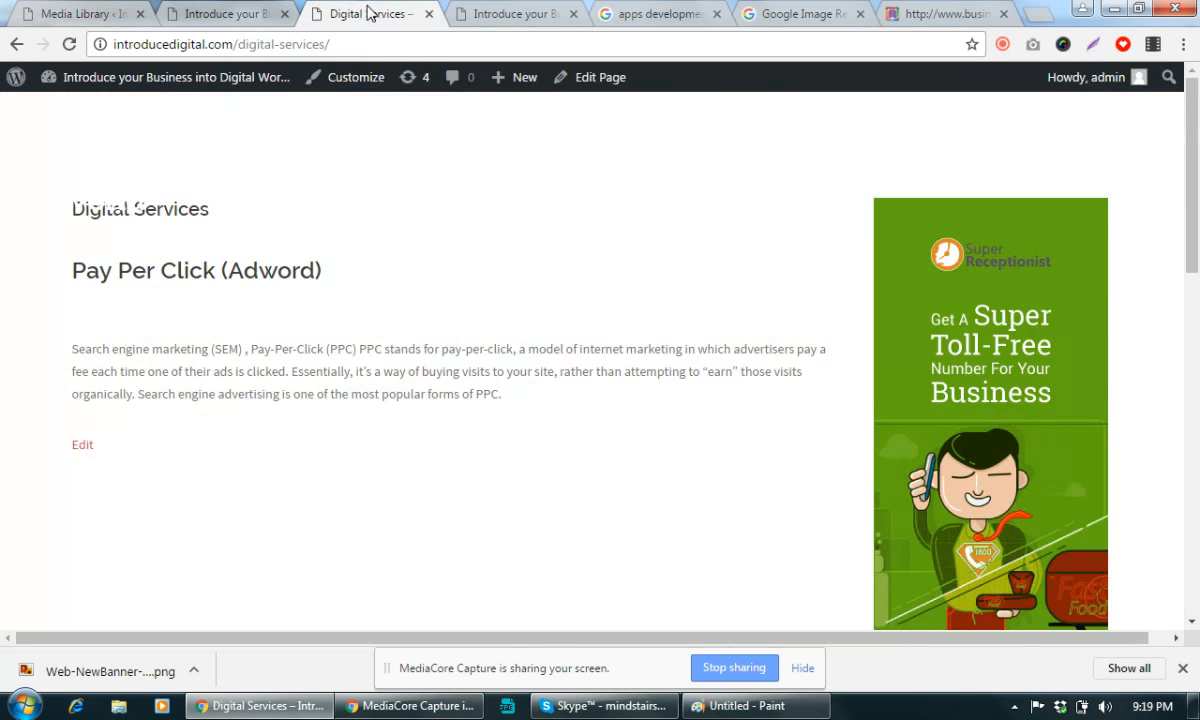
{"action": "scroll", "coordinate": [503, 380], "scroll_direction": "down", "scroll_amount": 5}
{"action": "left_click", "coordinate": [230, 15]}
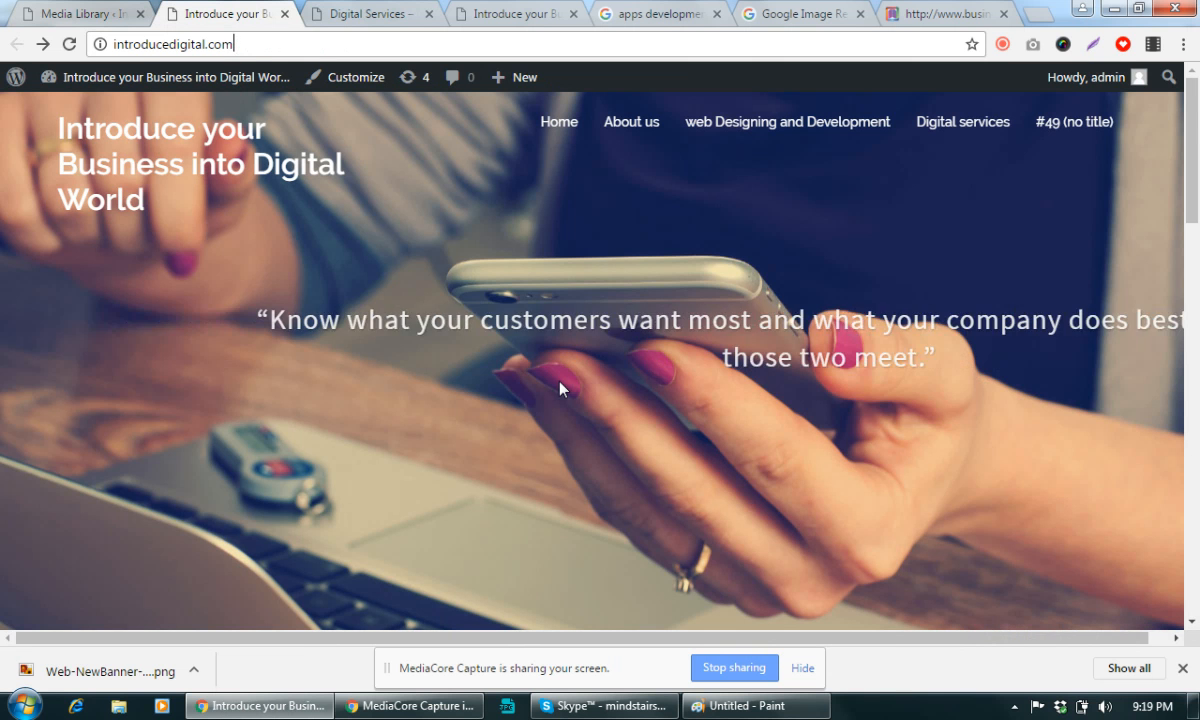
Open the site's installed plugins list and examine the GRAND Flash Album Gallery and PirateForms contact form entries
{"action": "left_click", "coordinate": [80, 13]}
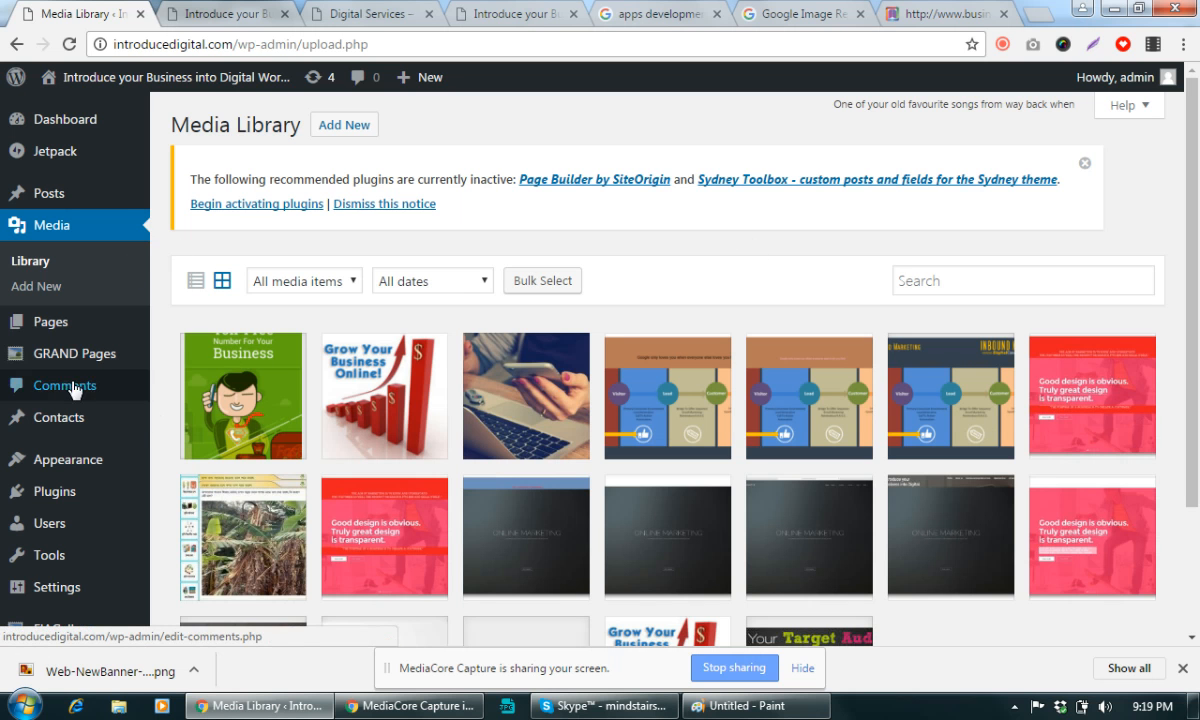
{"action": "mouse_move", "coordinate": [66, 366]}
{"action": "mouse_move", "coordinate": [56, 430]}
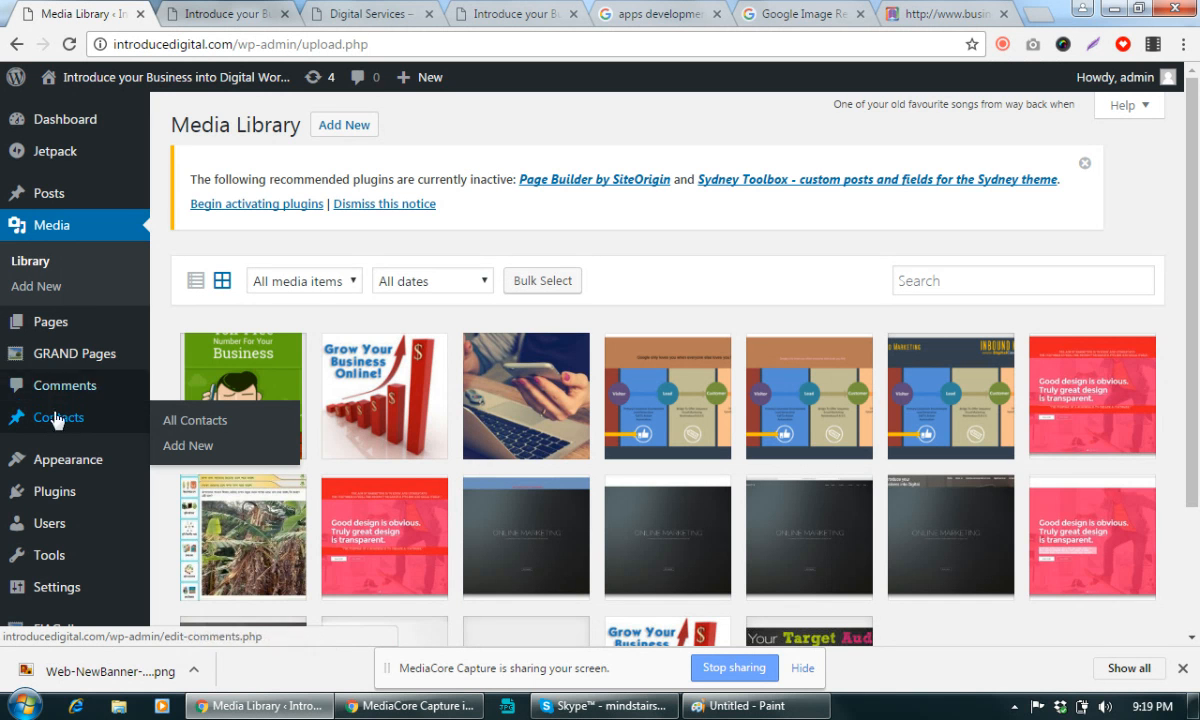
{"action": "scroll", "coordinate": [82, 513], "scroll_direction": "down", "scroll_amount": 1}
{"action": "scroll", "coordinate": [80, 514], "scroll_direction": "down", "scroll_amount": 1}
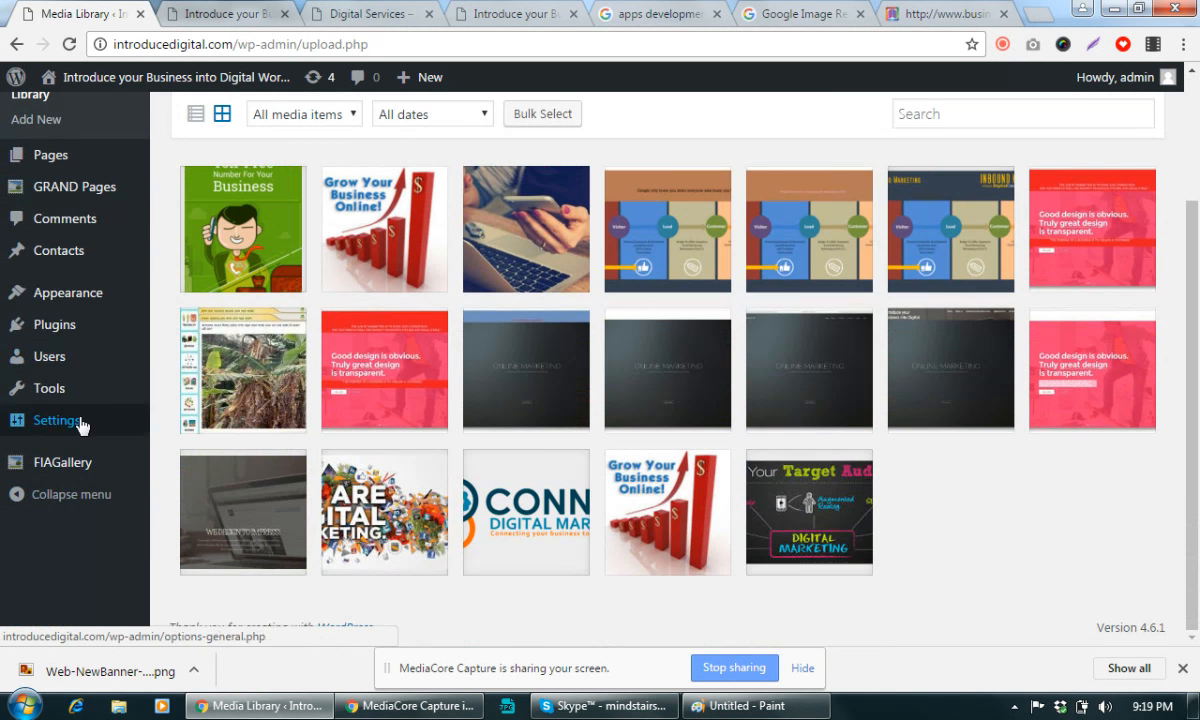
{"action": "mouse_move", "coordinate": [72, 325]}
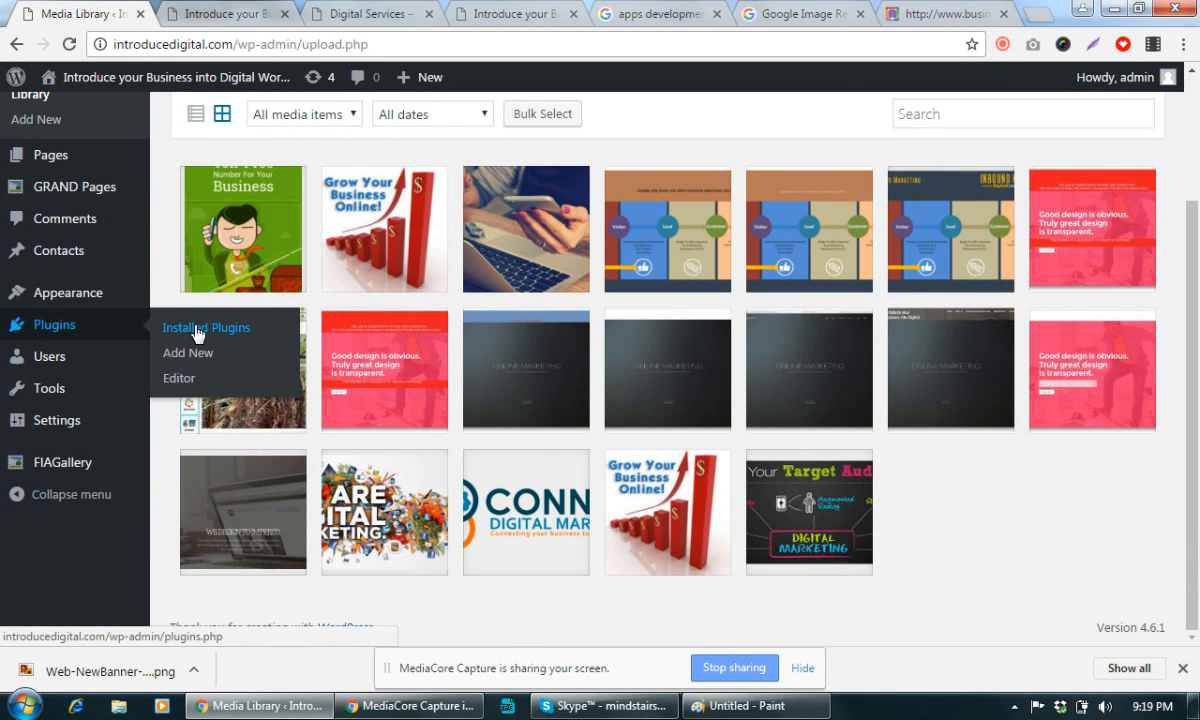
{"action": "left_click", "coordinate": [196, 334]}
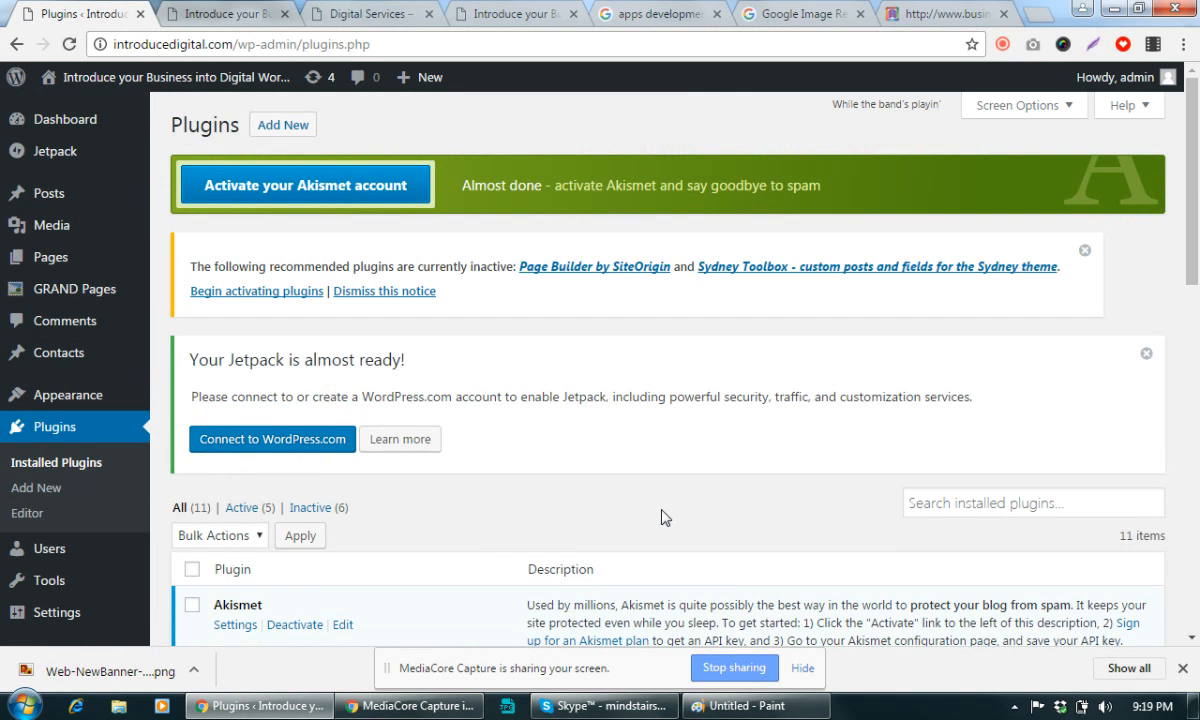
{"action": "scroll", "coordinate": [650, 390], "scroll_direction": "down", "scroll_amount": 5}
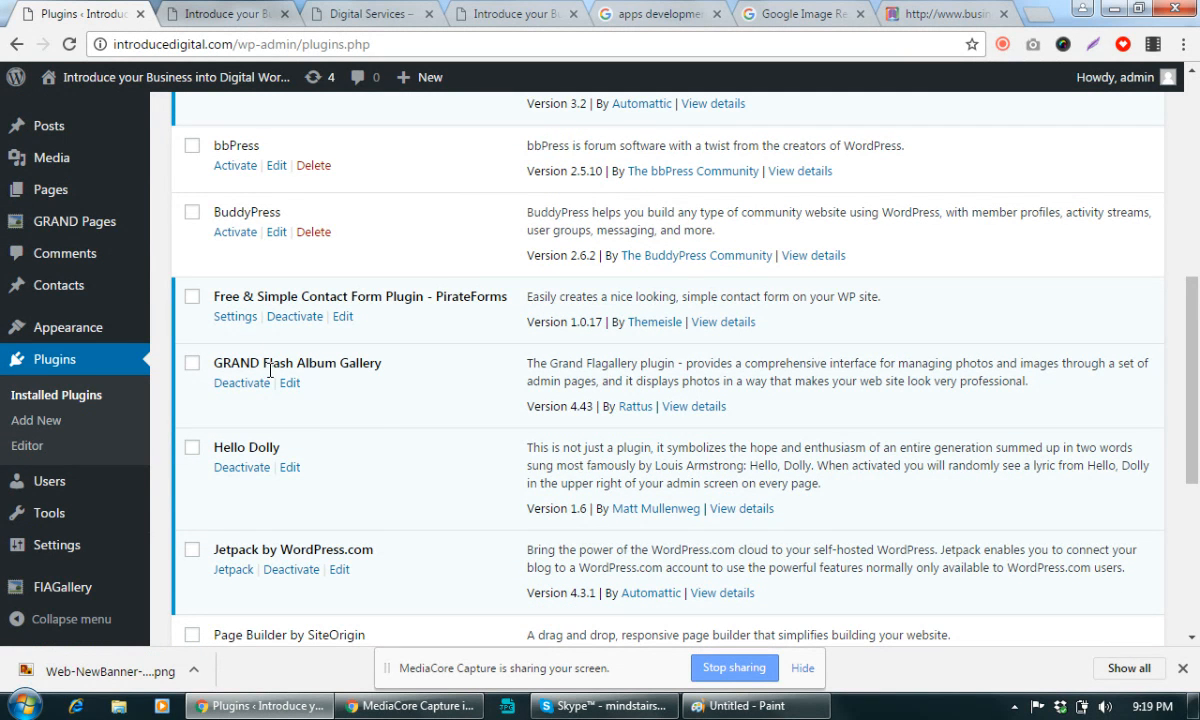
{"action": "left_click_drag", "start_coordinate": [240, 363], "coordinate": [373, 369]}
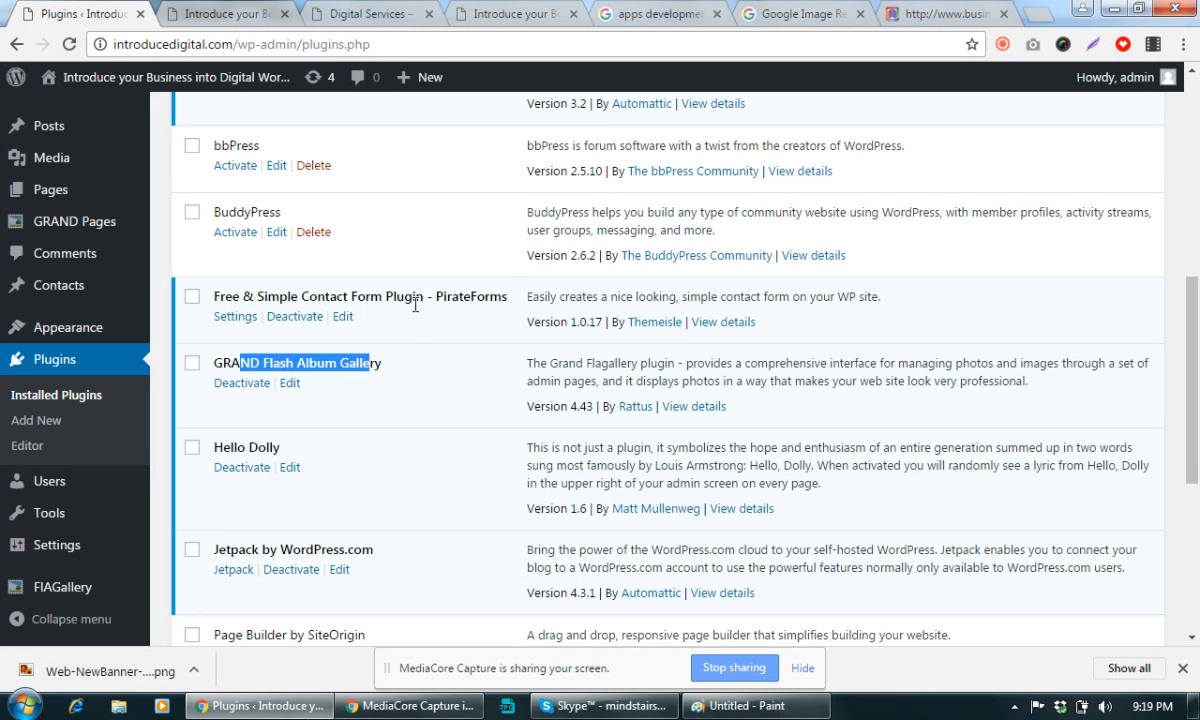
{"action": "left_click_drag", "start_coordinate": [410, 296], "coordinate": [522, 296]}
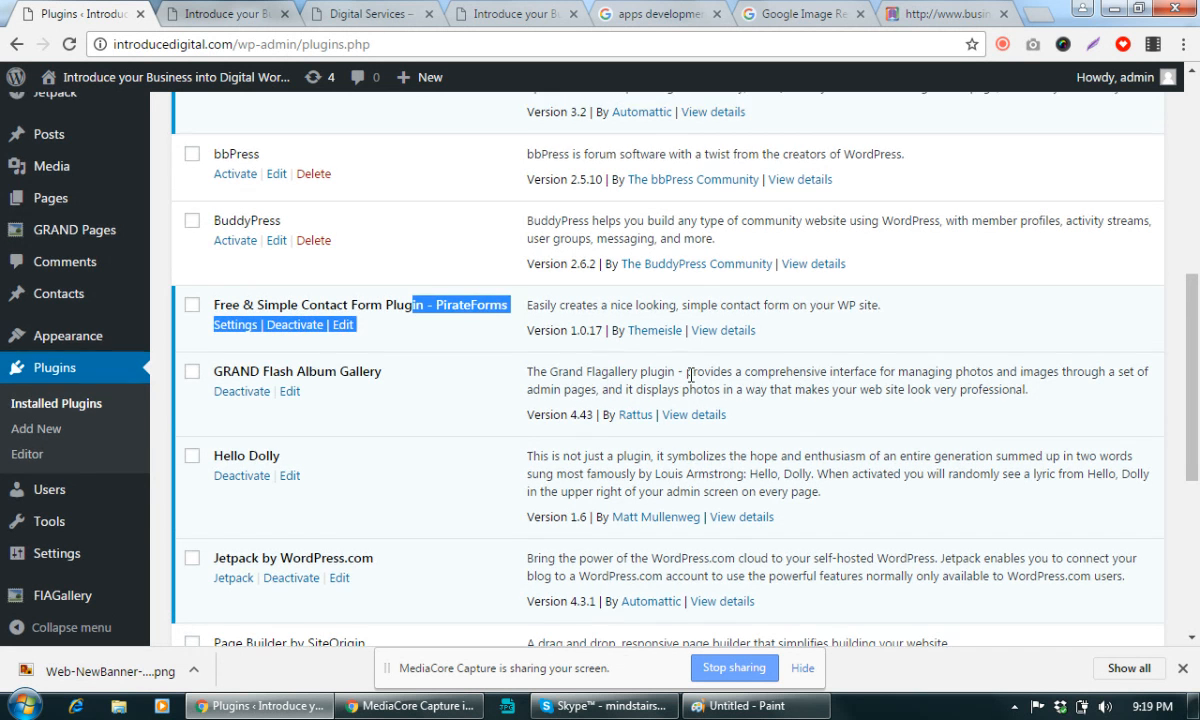
{"action": "scroll", "coordinate": [683, 379], "scroll_direction": "up", "scroll_amount": 5}
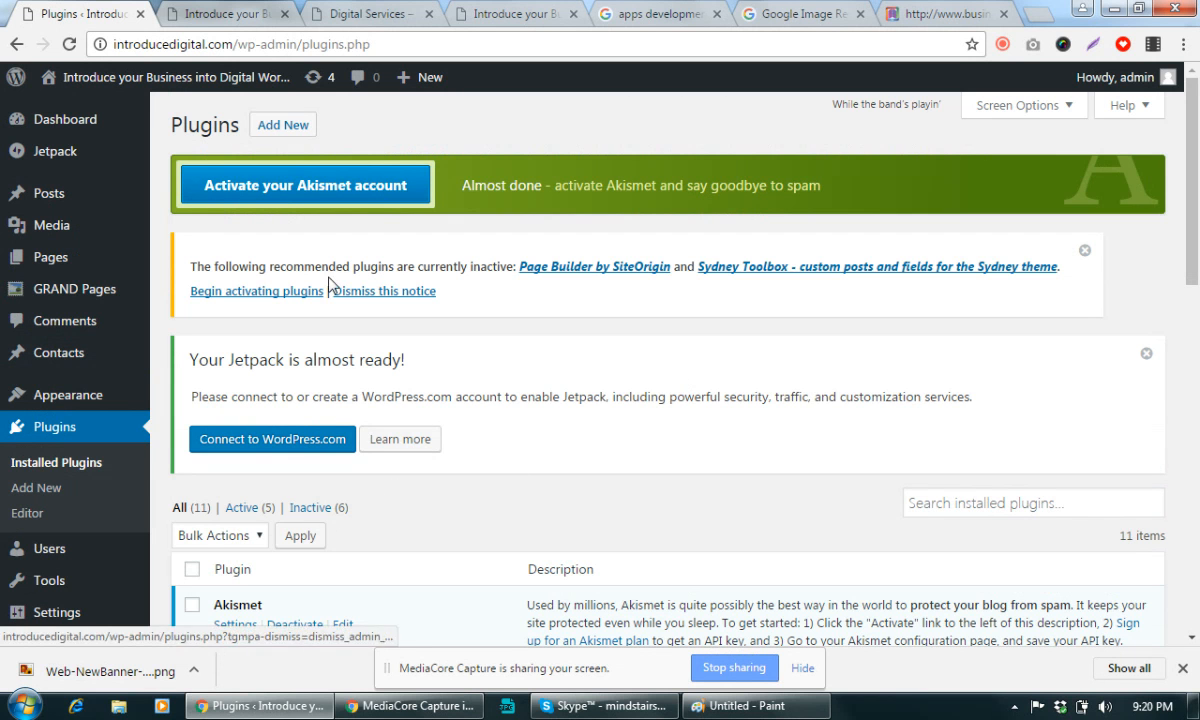
Open the page for adding new plugins and browse the featured plugins and popular tags
{"action": "left_click", "coordinate": [284, 124]}
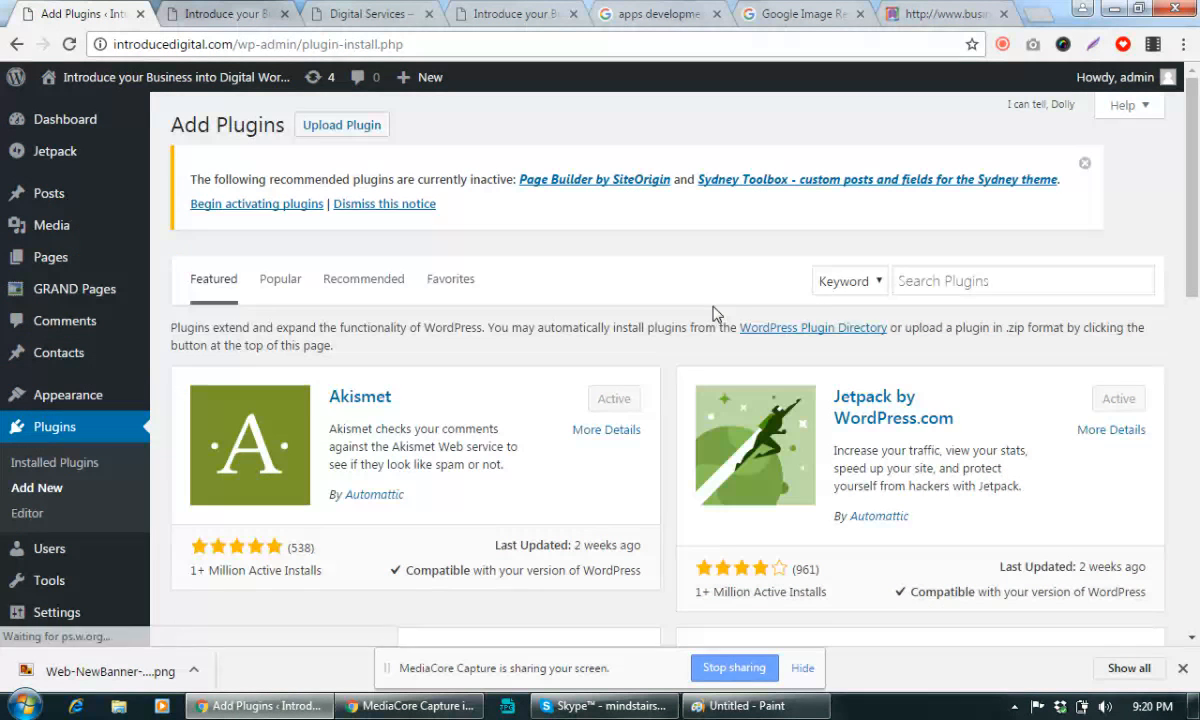
{"action": "scroll", "coordinate": [708, 320], "scroll_direction": "down", "scroll_amount": 5}
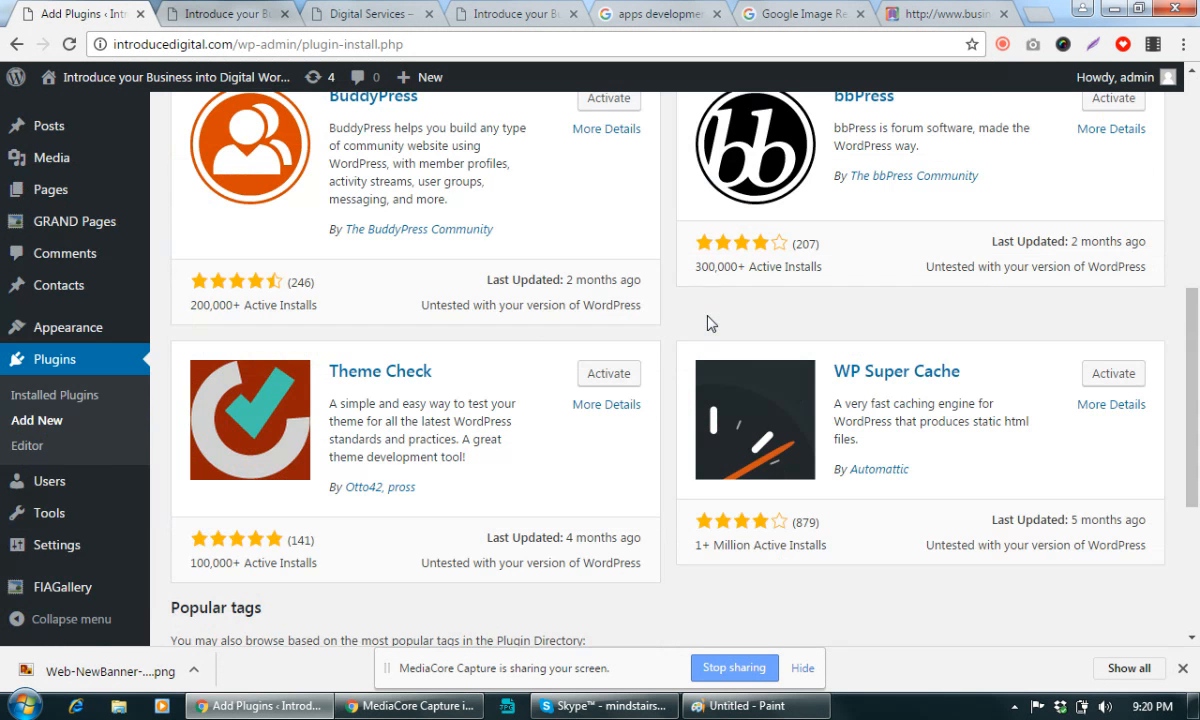
{"action": "scroll", "coordinate": [940, 385], "scroll_direction": "down", "scroll_amount": 3}
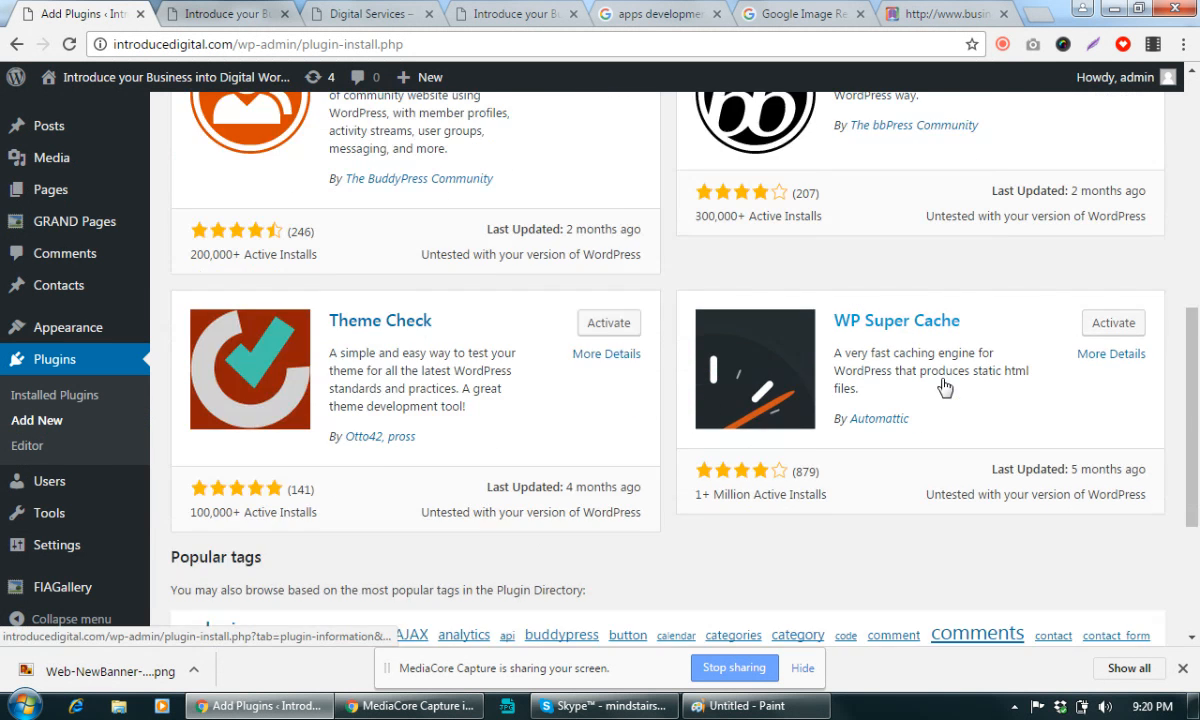
{"action": "scroll", "coordinate": [930, 383], "scroll_direction": "up", "scroll_amount": 3}
{"action": "scroll", "coordinate": [925, 386], "scroll_direction": "down", "scroll_amount": 3}
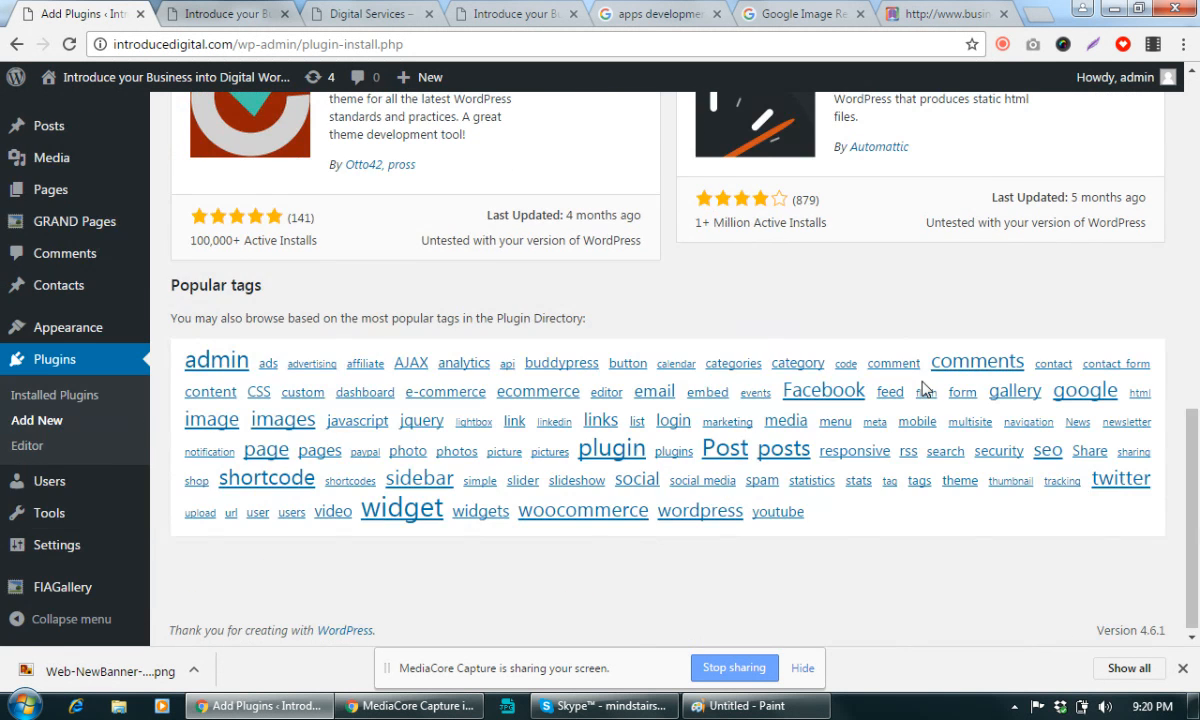
{"action": "scroll", "coordinate": [915, 388], "scroll_direction": "up", "scroll_amount": 8}
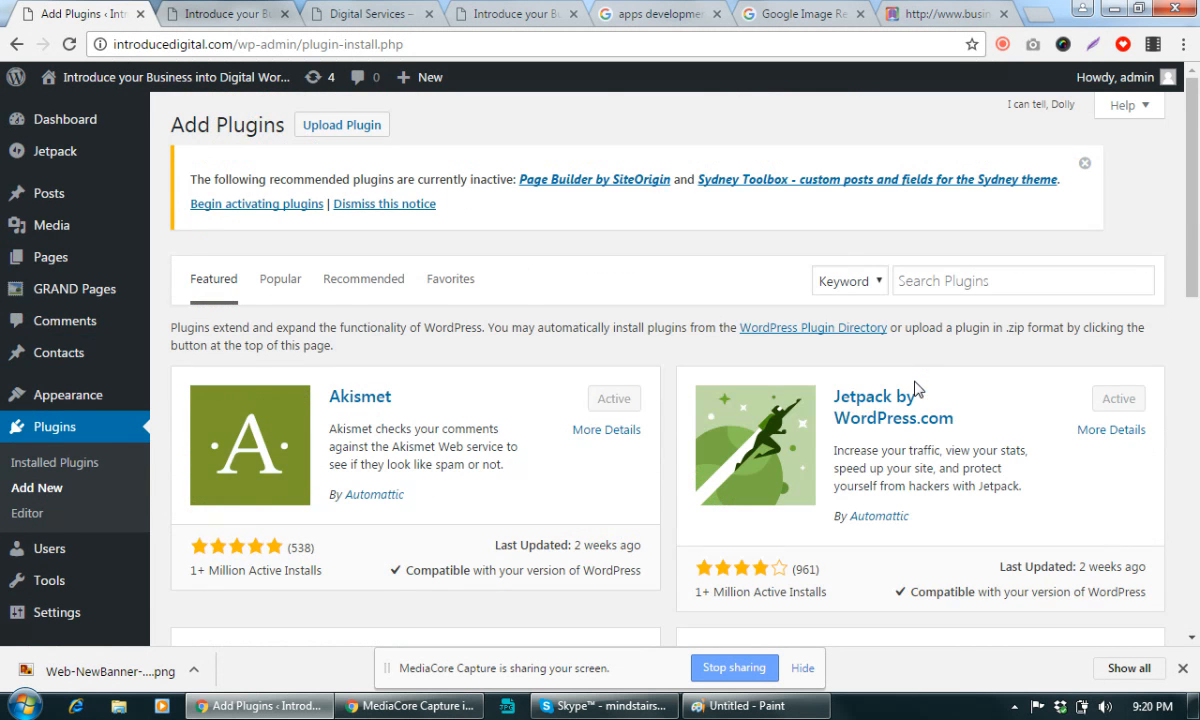
{"action": "scroll", "coordinate": [906, 388], "scroll_direction": "down", "scroll_amount": 6}
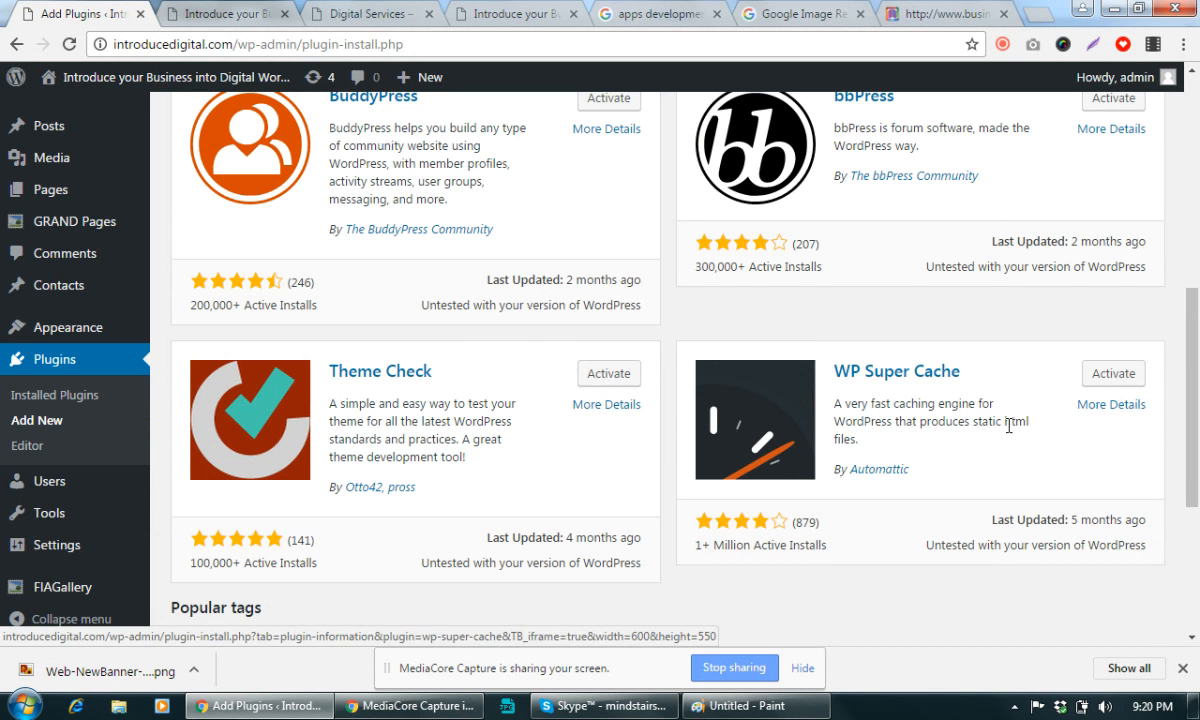
{"action": "scroll", "coordinate": [795, 400], "scroll_direction": "up", "scroll_amount": 7}
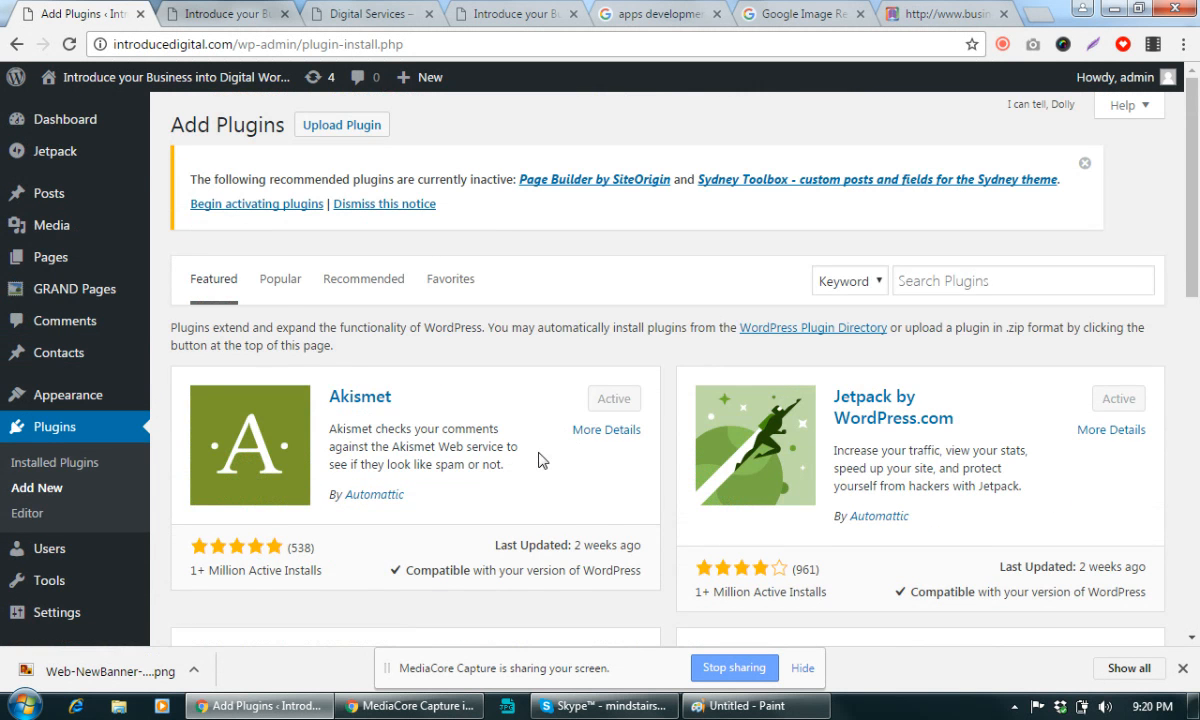
{"action": "scroll", "coordinate": [538, 459], "scroll_direction": "down", "scroll_amount": 6}
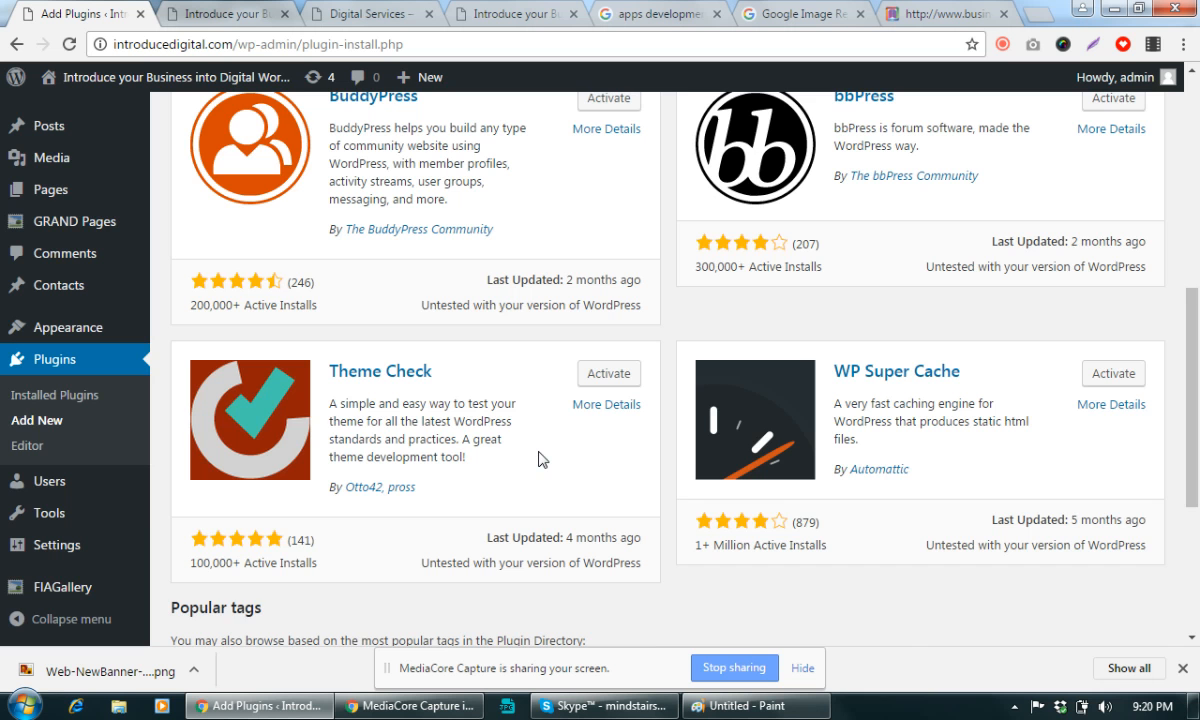
Show the popular plugins available for the site and browse the first page of listings to its end
{"action": "scroll", "coordinate": [538, 459], "scroll_direction": "up", "scroll_amount": 6}
{"action": "left_click", "coordinate": [270, 278]}
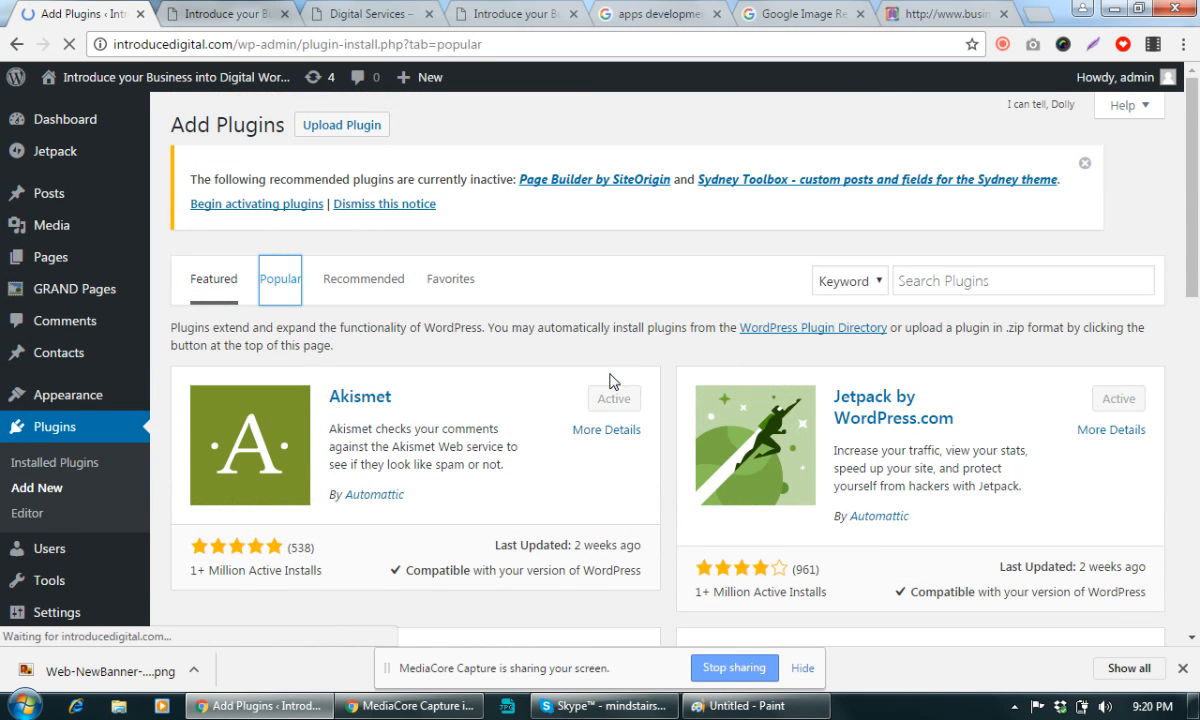
{"action": "scroll", "coordinate": [612, 381], "scroll_direction": "down", "scroll_amount": 4}
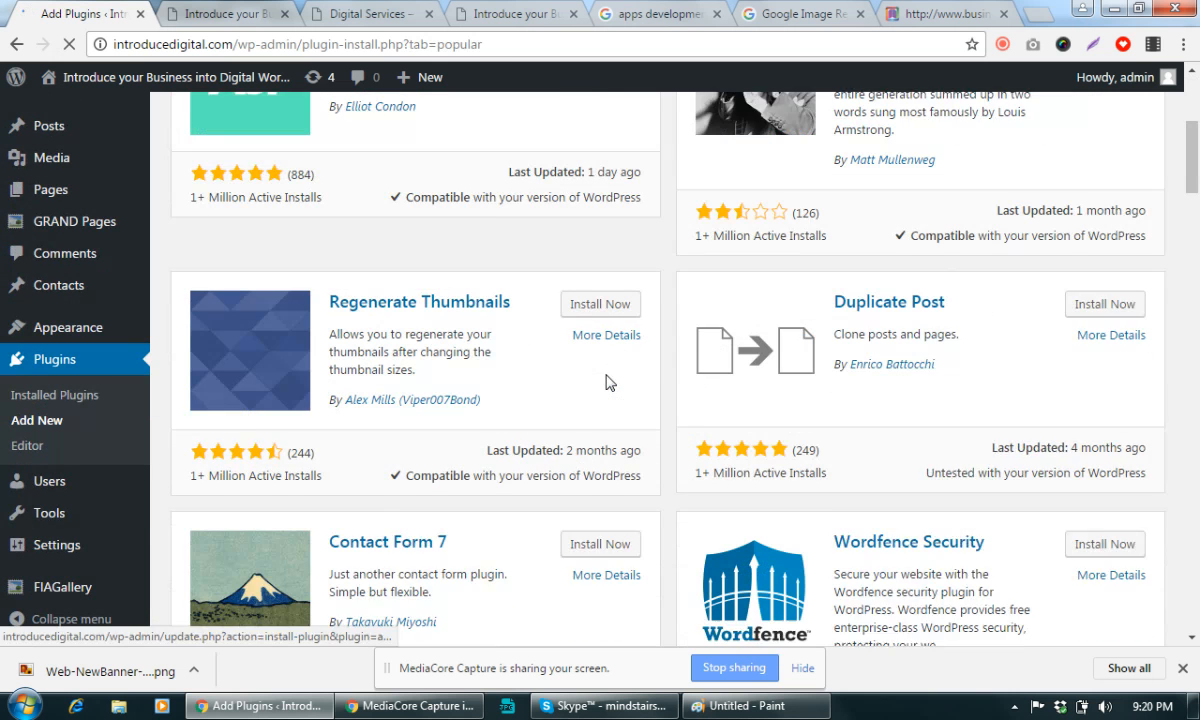
{"action": "scroll", "coordinate": [610, 381], "scroll_direction": "down", "scroll_amount": 2}
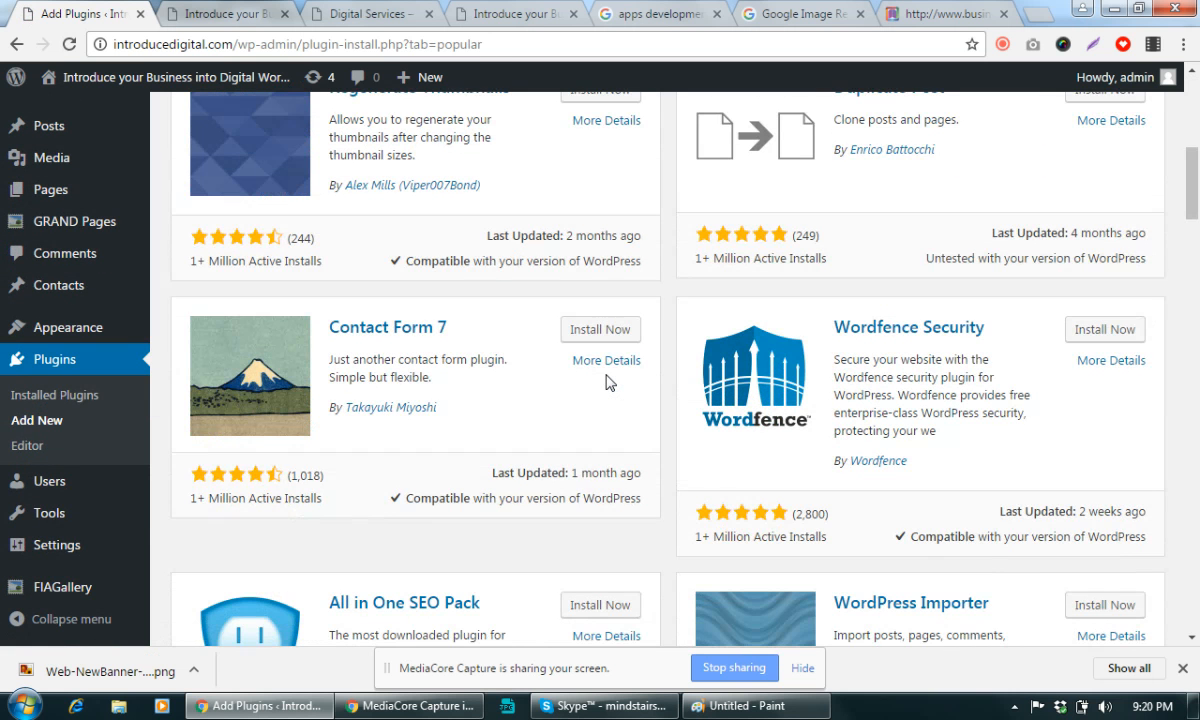
{"action": "scroll", "coordinate": [608, 382], "scroll_direction": "down", "scroll_amount": 3}
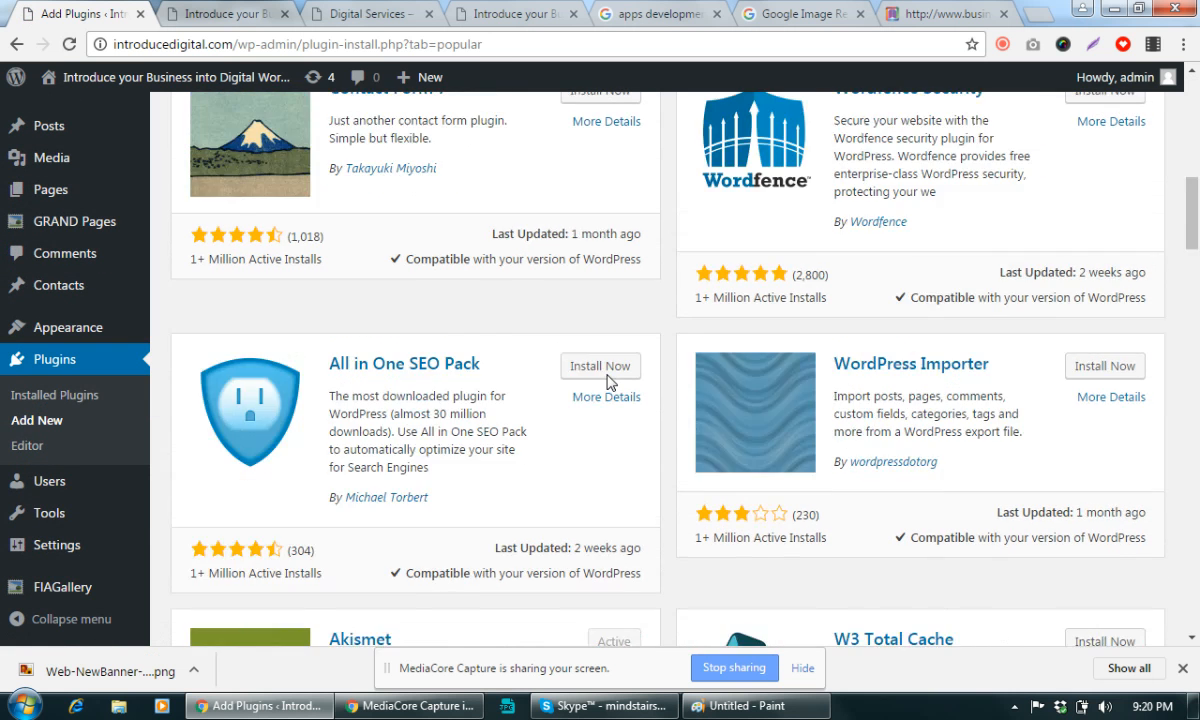
{"action": "scroll", "coordinate": [609, 383], "scroll_direction": "down", "scroll_amount": 3}
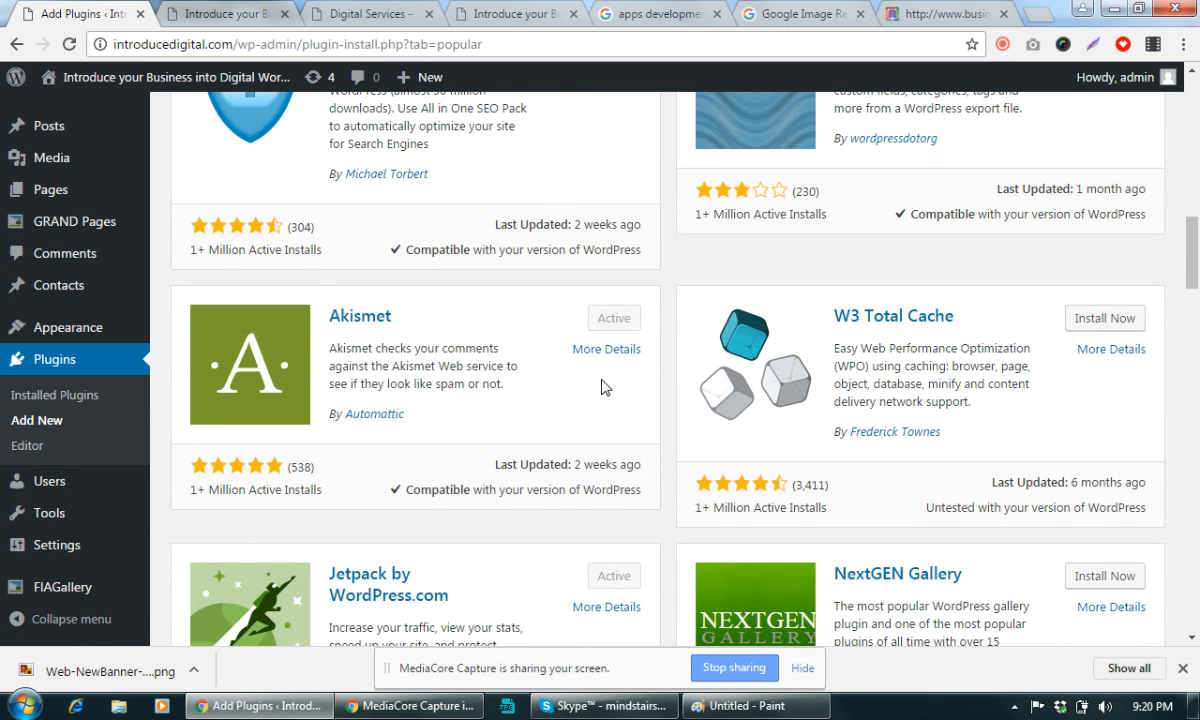
{"action": "scroll", "coordinate": [603, 387], "scroll_direction": "down", "scroll_amount": 3}
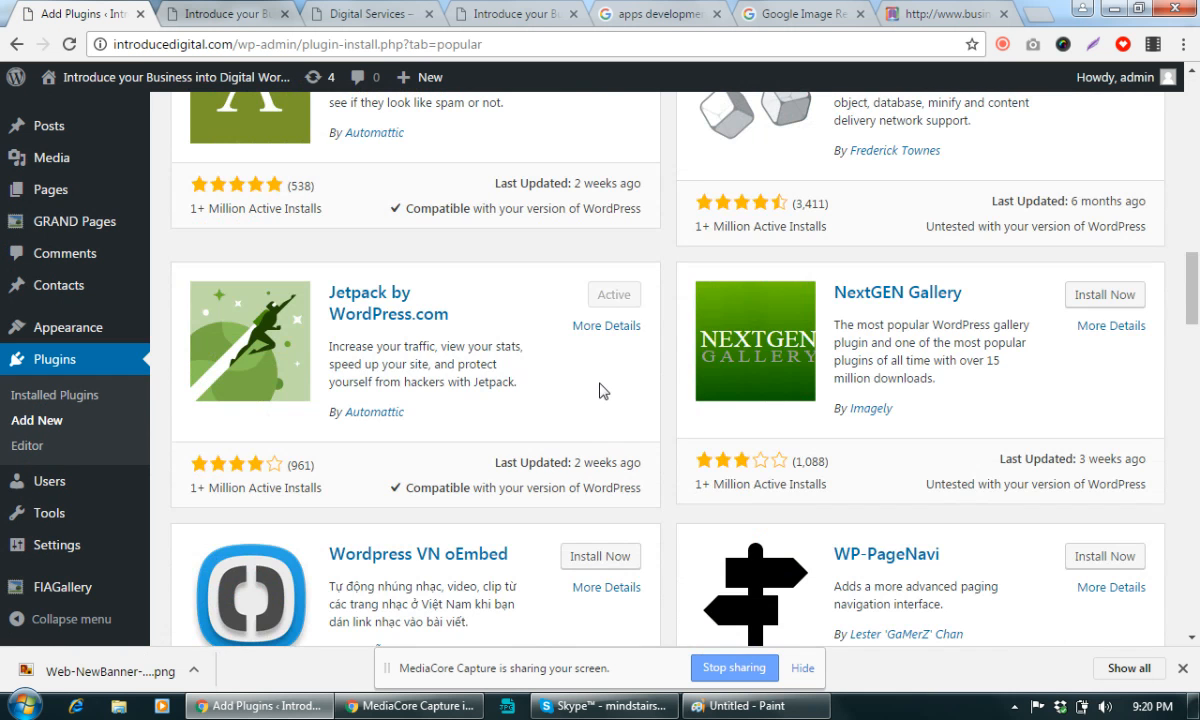
{"action": "scroll", "coordinate": [600, 390], "scroll_direction": "down", "scroll_amount": 3}
{"action": "scroll", "coordinate": [598, 395], "scroll_direction": "down", "scroll_amount": 3}
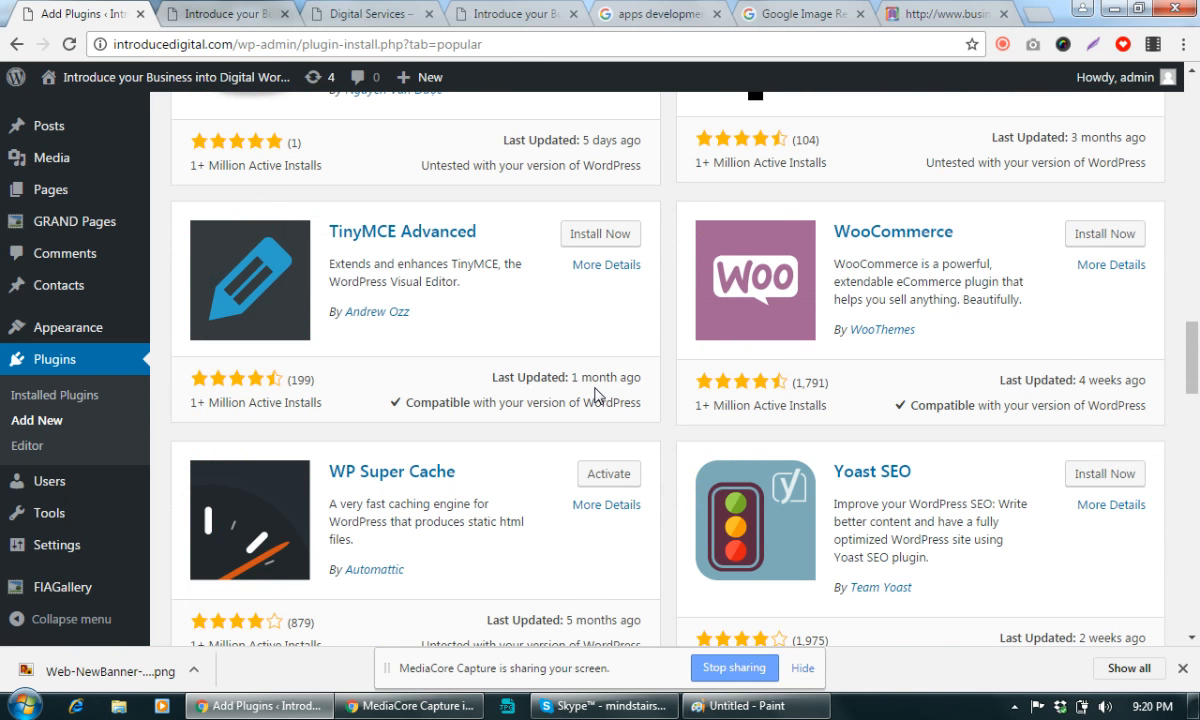
{"action": "scroll", "coordinate": [595, 395], "scroll_direction": "down", "scroll_amount": 2}
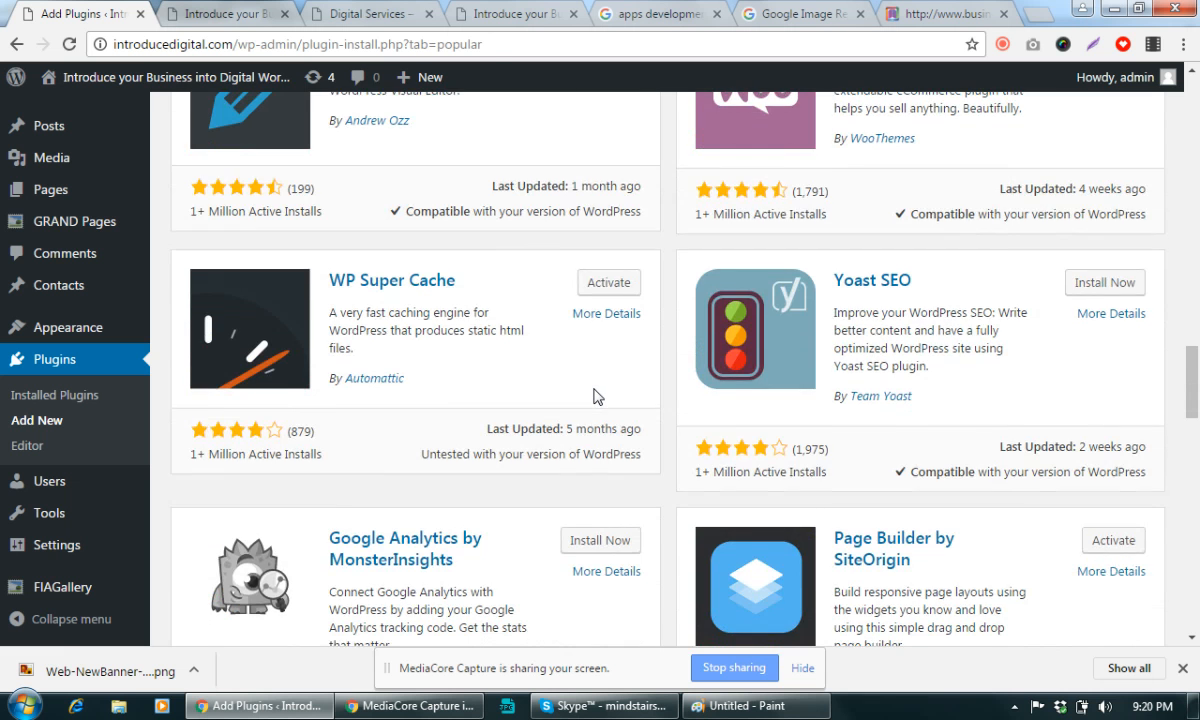
{"action": "scroll", "coordinate": [595, 395], "scroll_direction": "down", "scroll_amount": 4}
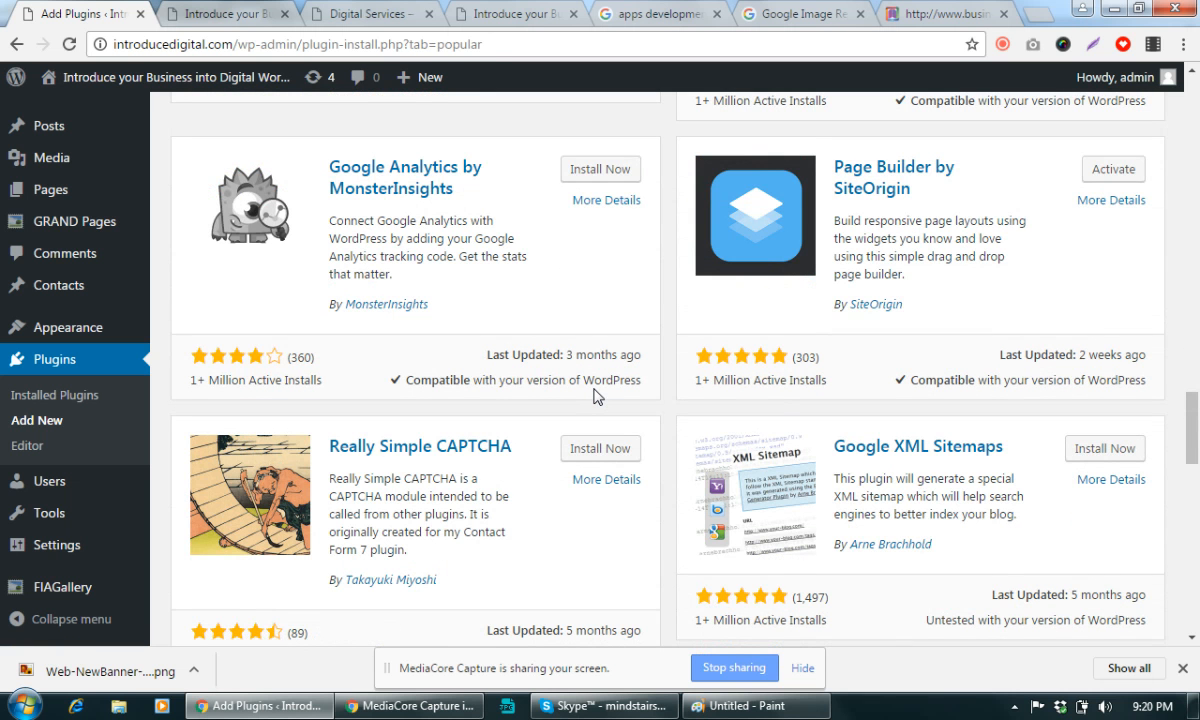
{"action": "scroll", "coordinate": [595, 395], "scroll_direction": "down", "scroll_amount": 2}
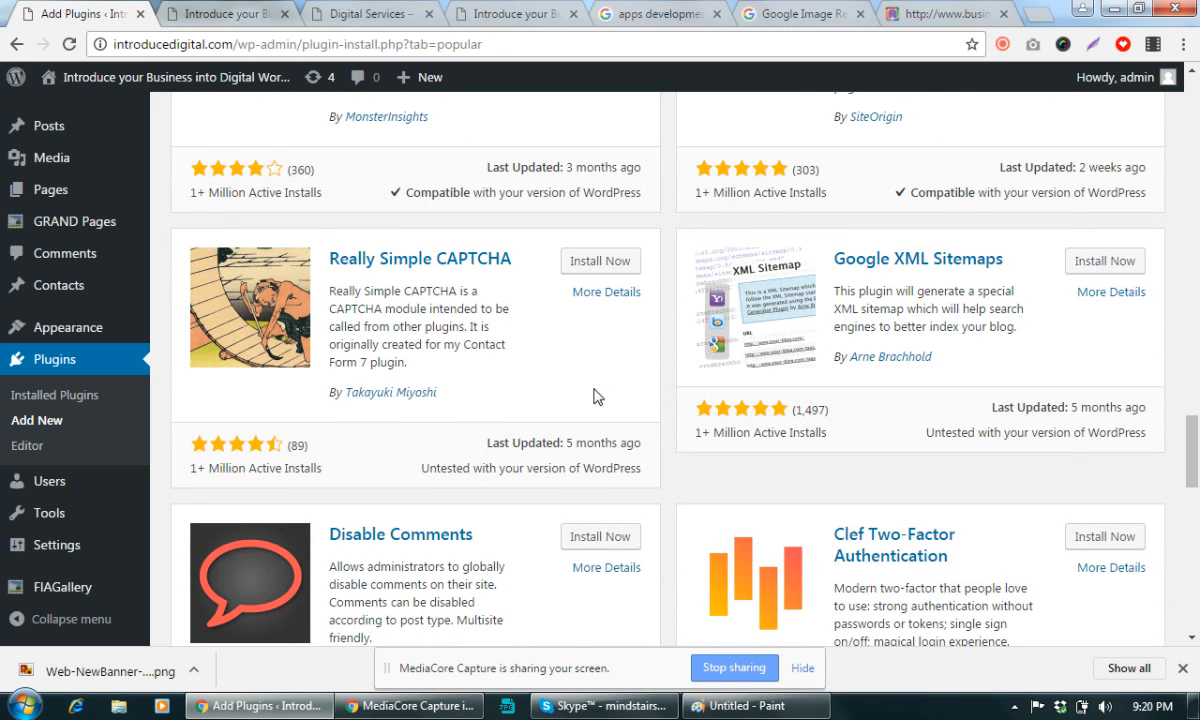
{"action": "scroll", "coordinate": [595, 396], "scroll_direction": "down", "scroll_amount": 4}
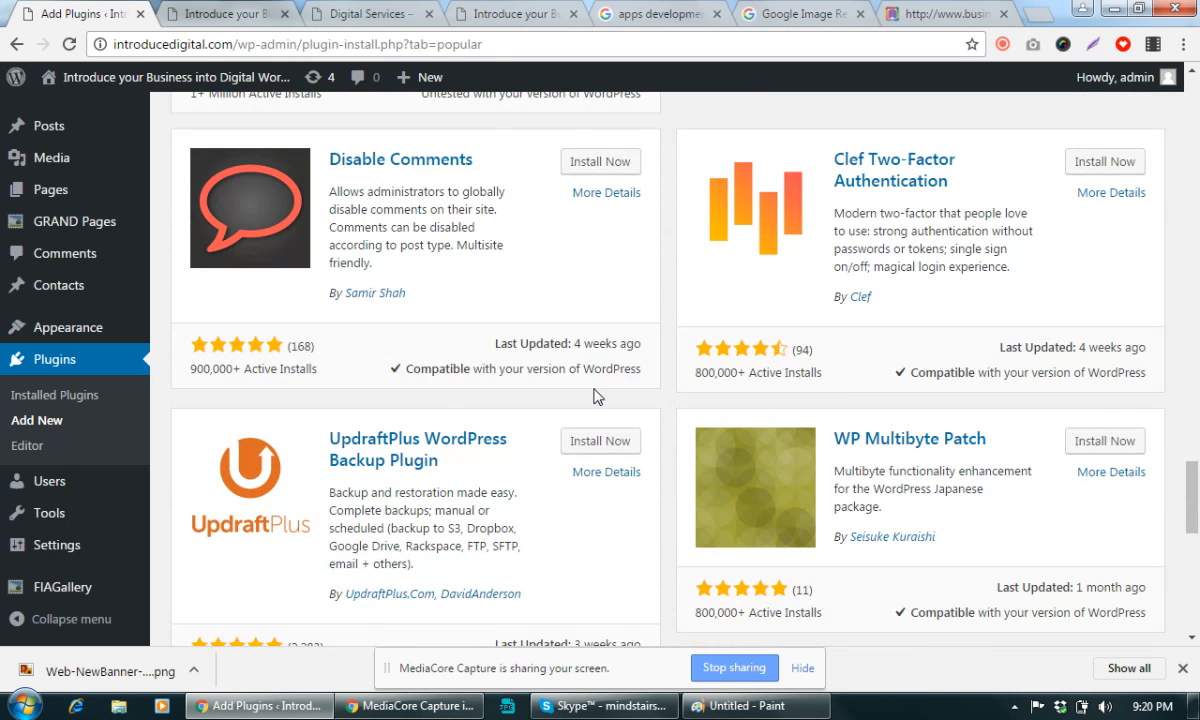
{"action": "scroll", "coordinate": [595, 396], "scroll_direction": "down", "scroll_amount": 3}
{"action": "scroll", "coordinate": [595, 392], "scroll_direction": "down", "scroll_amount": 5}
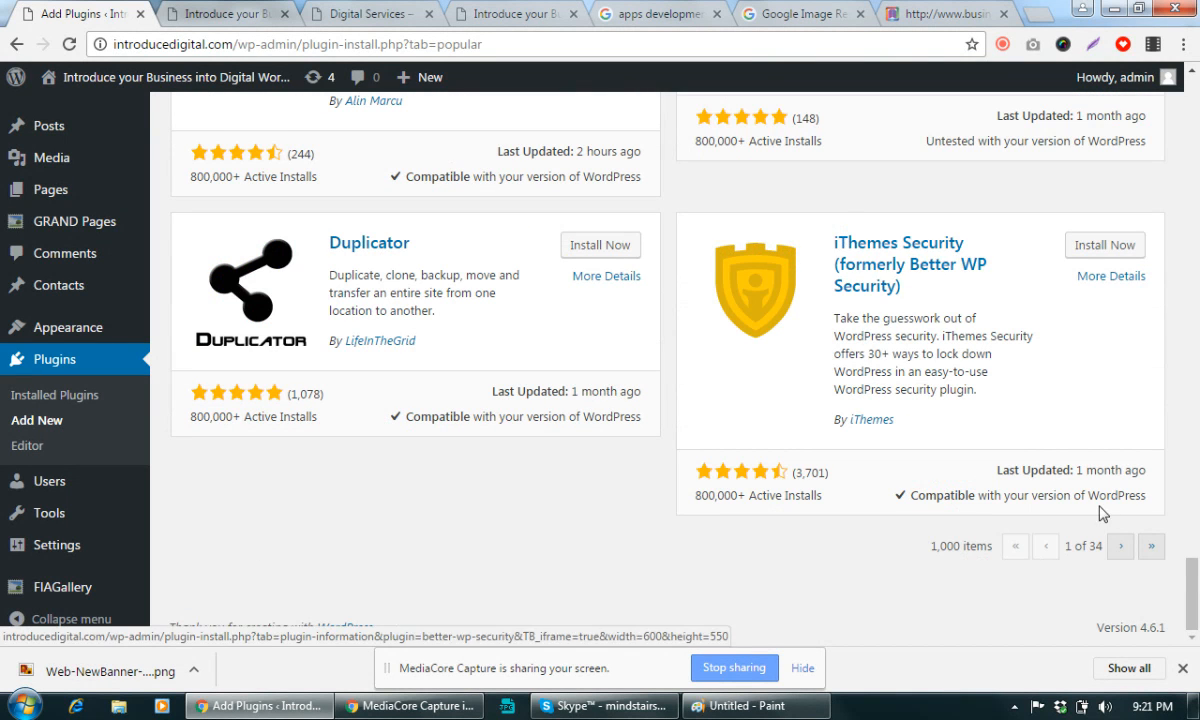
Open page 2 of the popular plugins and examine its entries, including WP Mail SMTP, WP-Optimize and WP Smush
{"action": "left_click", "coordinate": [1120, 546]}
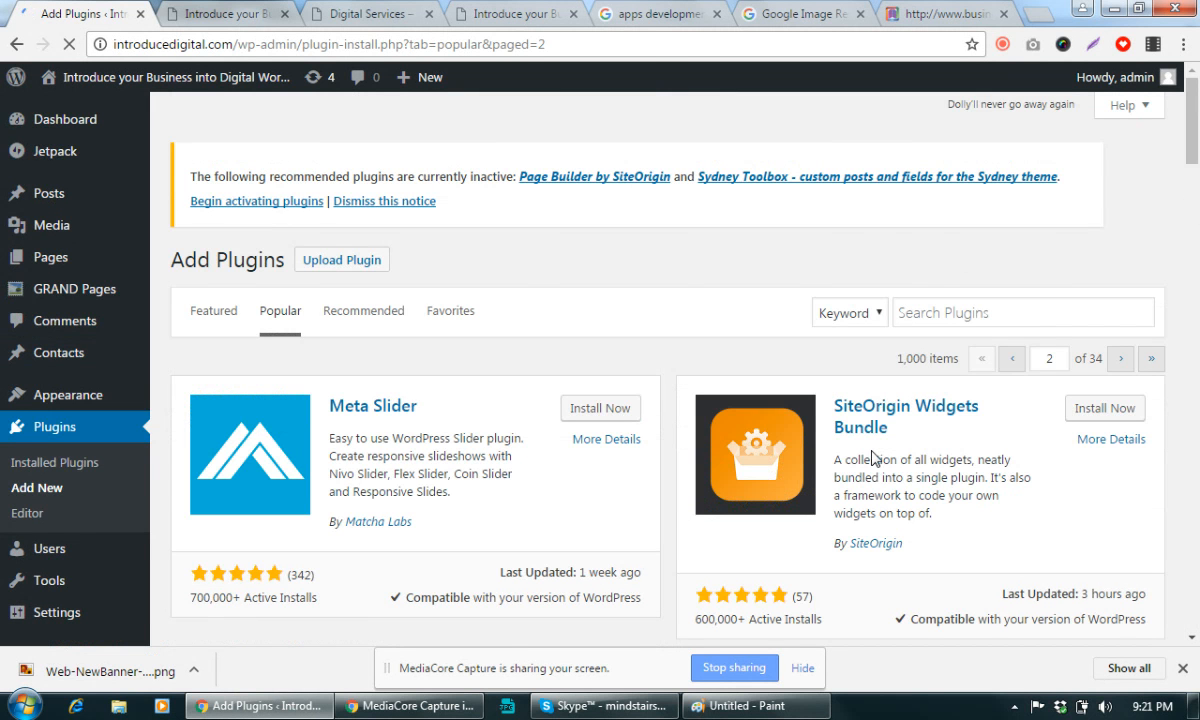
{"action": "scroll", "coordinate": [871, 458], "scroll_direction": "down", "scroll_amount": 2}
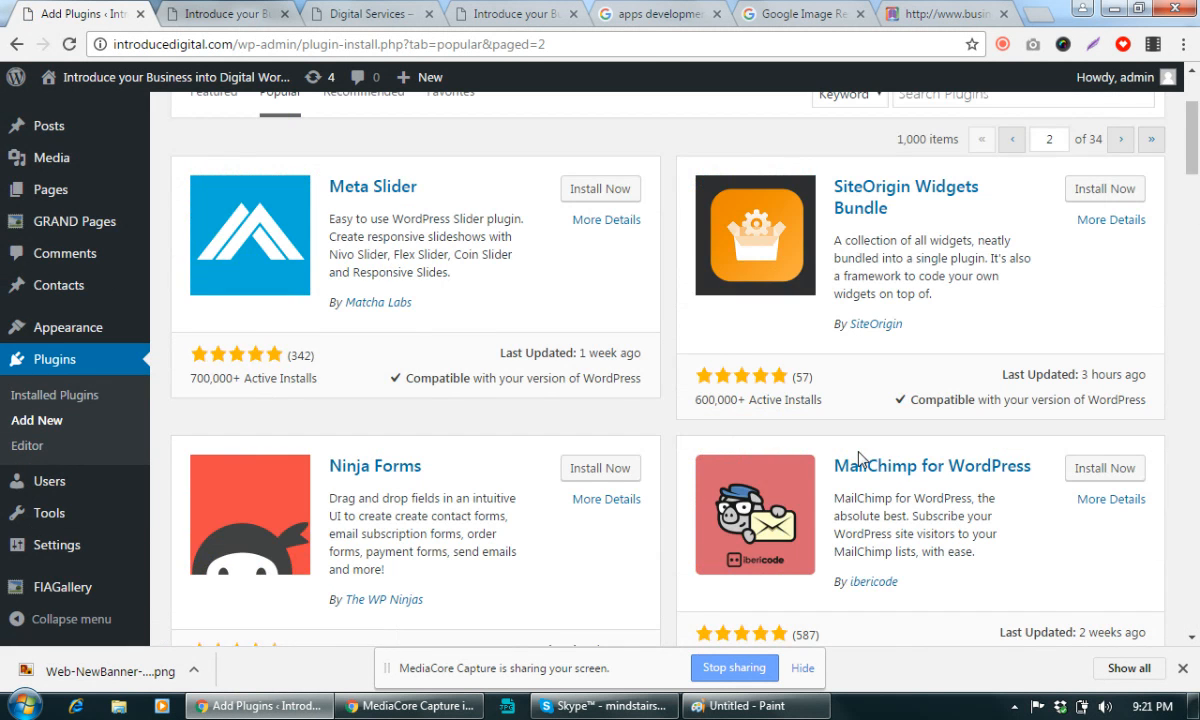
{"action": "scroll", "coordinate": [700, 520], "scroll_direction": "down", "scroll_amount": 4}
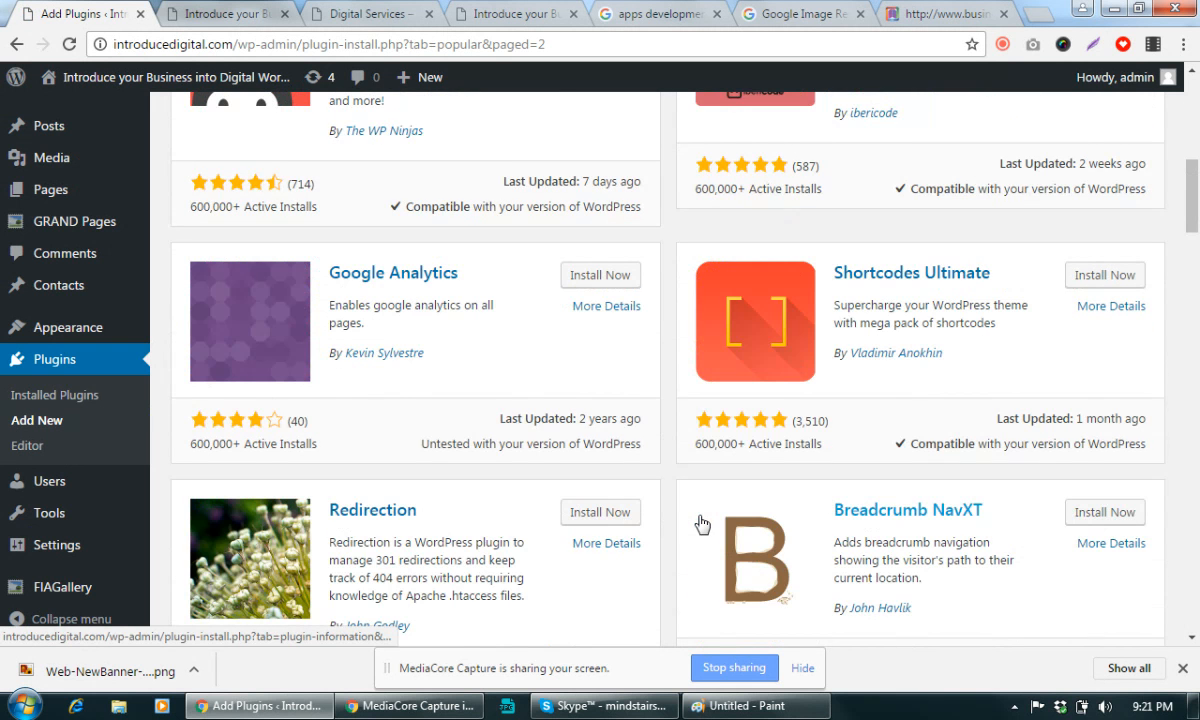
{"action": "scroll", "coordinate": [702, 523], "scroll_direction": "down", "scroll_amount": 2}
{"action": "scroll", "coordinate": [702, 523], "scroll_direction": "down", "scroll_amount": 2}
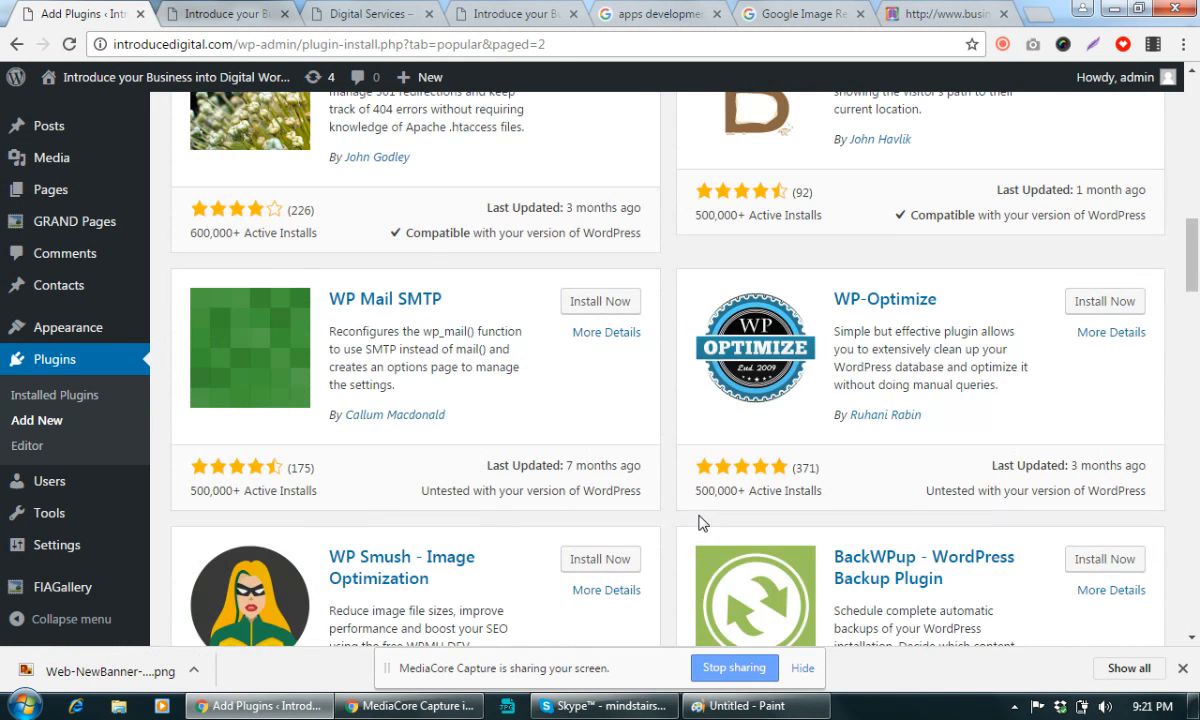
{"action": "scroll", "coordinate": [703, 522], "scroll_direction": "up", "scroll_amount": 3}
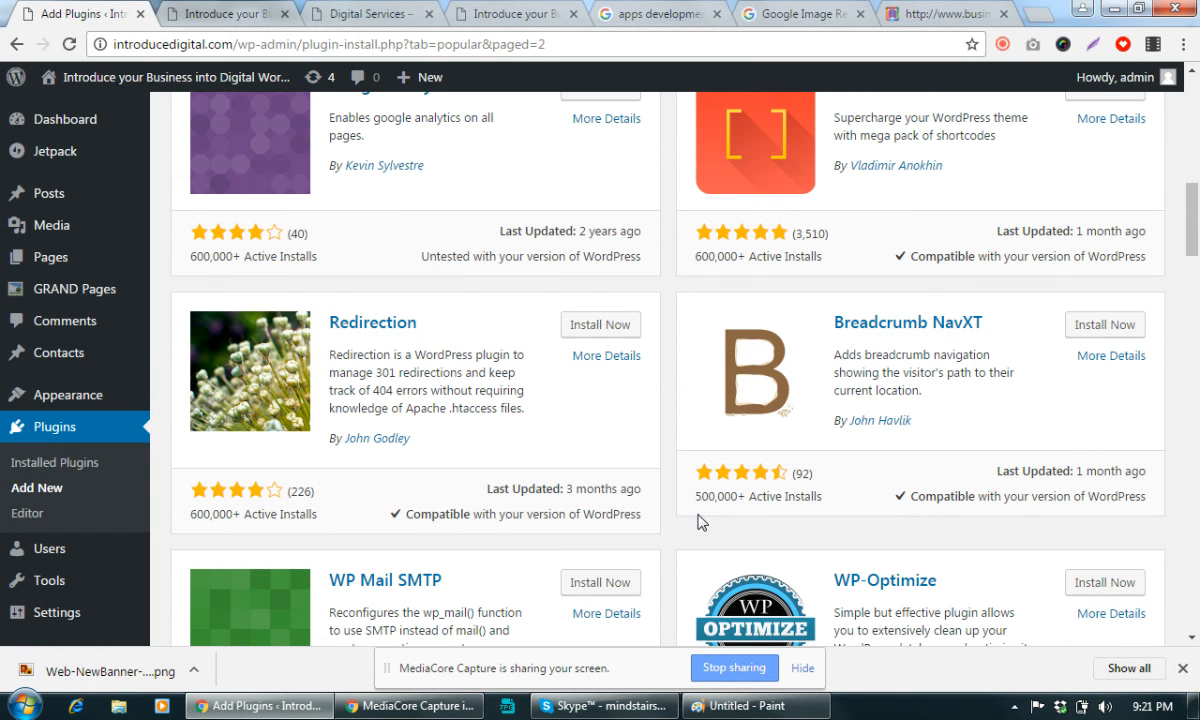
{"action": "scroll", "coordinate": [698, 521], "scroll_direction": "down", "scroll_amount": 2}
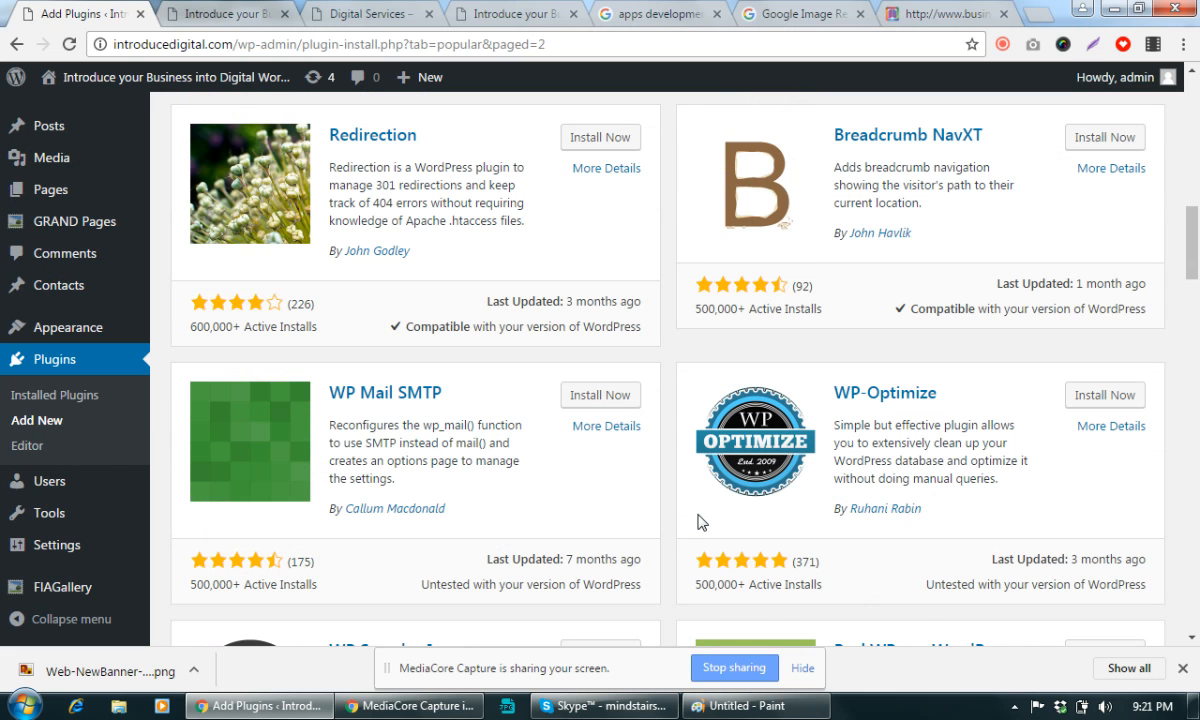
{"action": "scroll", "coordinate": [698, 521], "scroll_direction": "down", "scroll_amount": 1}
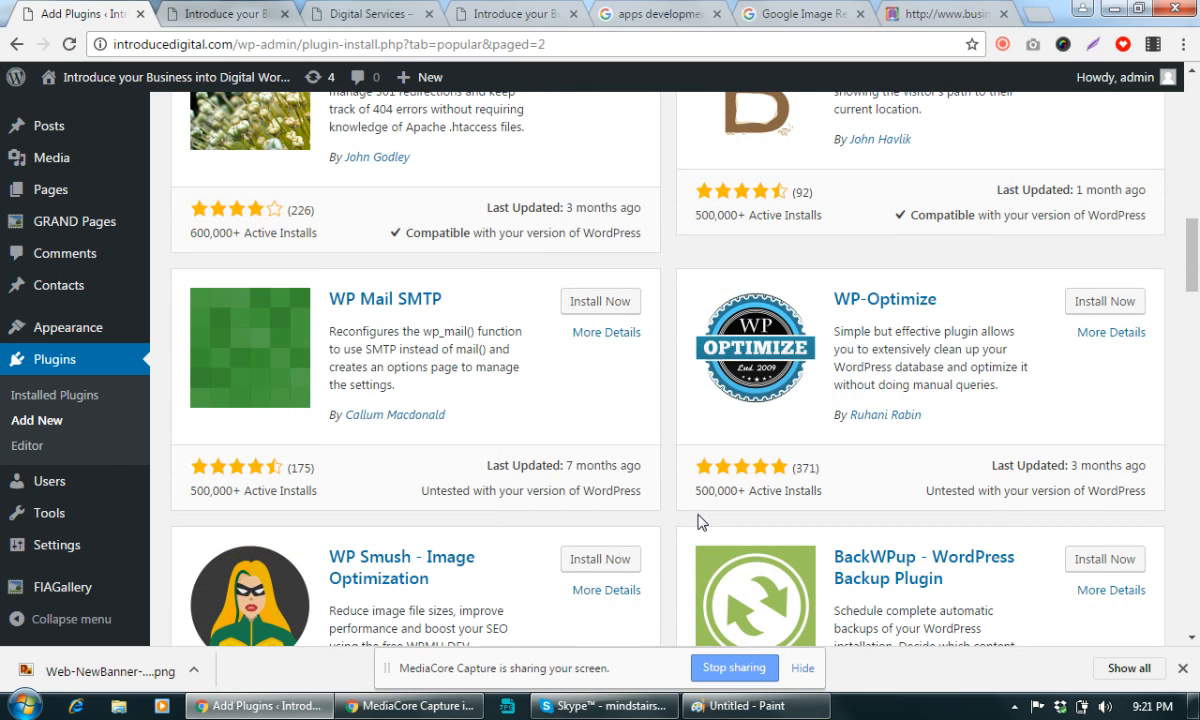
{"action": "scroll", "coordinate": [700, 521], "scroll_direction": "down", "scroll_amount": 1}
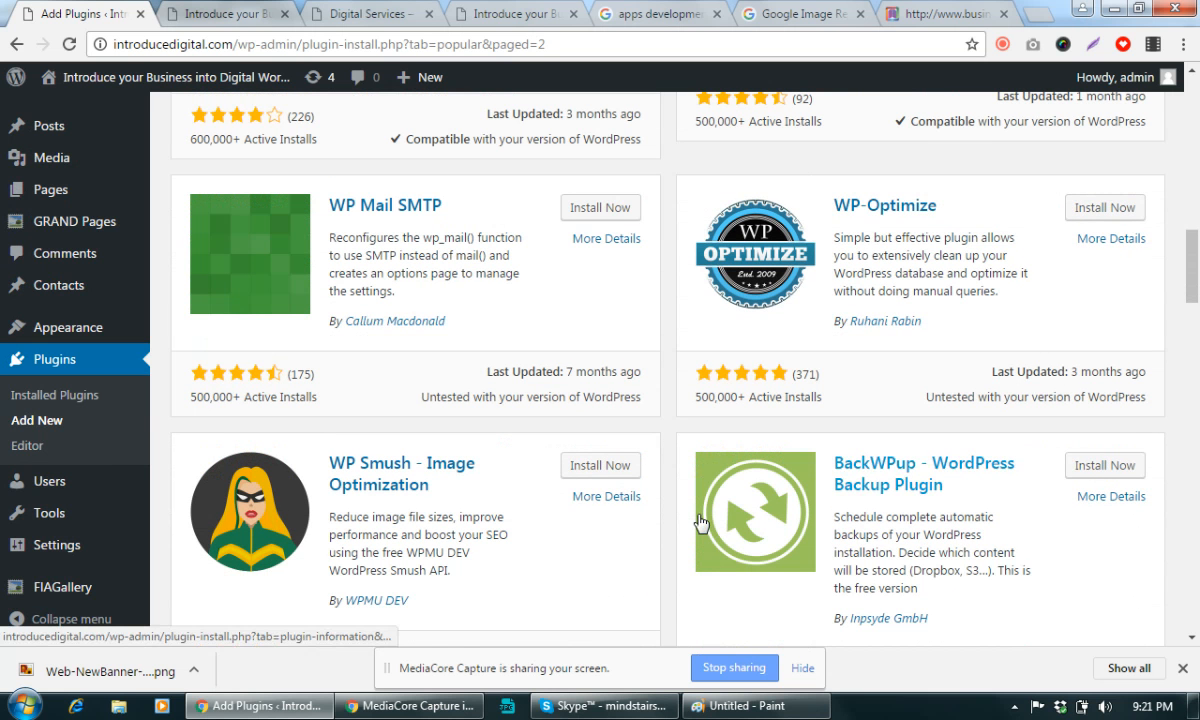
{"action": "scroll", "coordinate": [700, 524], "scroll_direction": "down", "scroll_amount": 1}
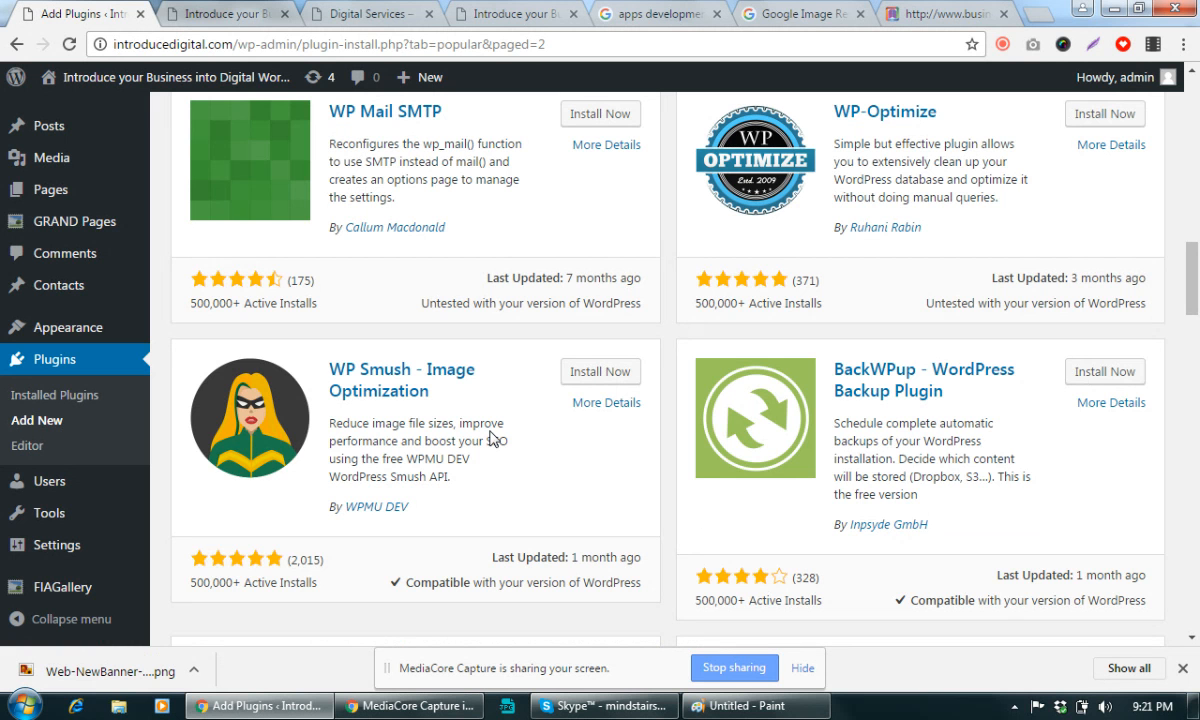
{"action": "scroll", "coordinate": [493, 438], "scroll_direction": "down", "scroll_amount": 3}
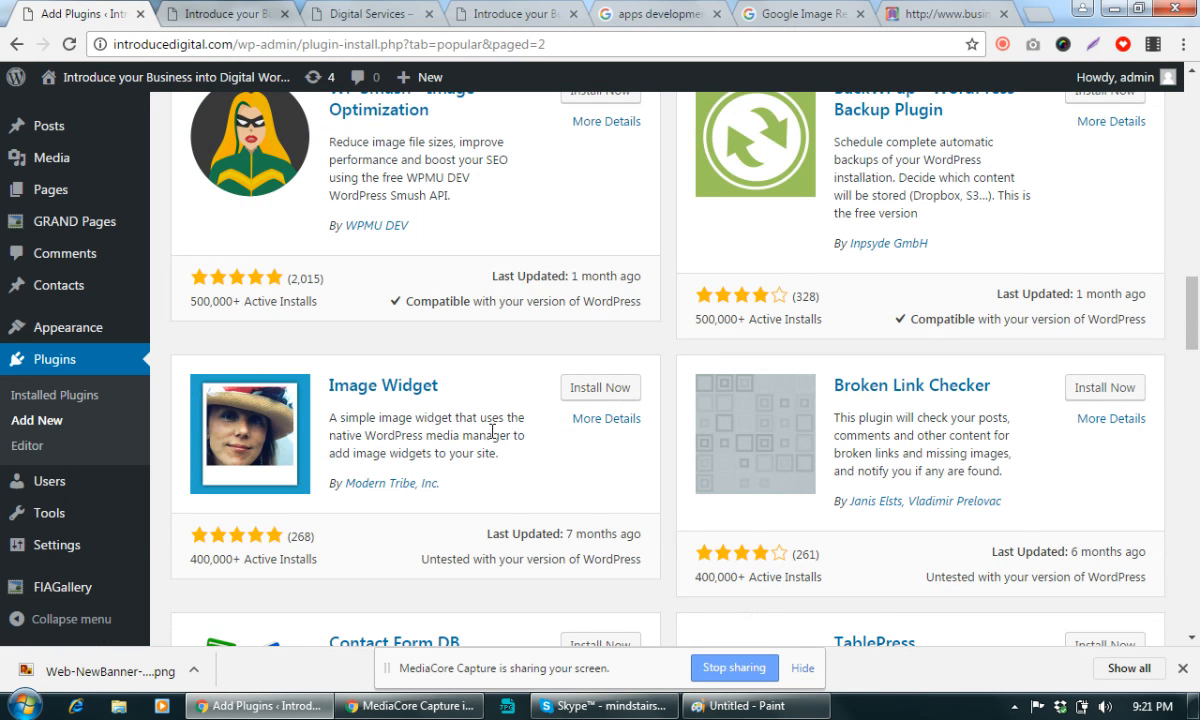
{"action": "scroll", "coordinate": [492, 431], "scroll_direction": "down", "scroll_amount": 2}
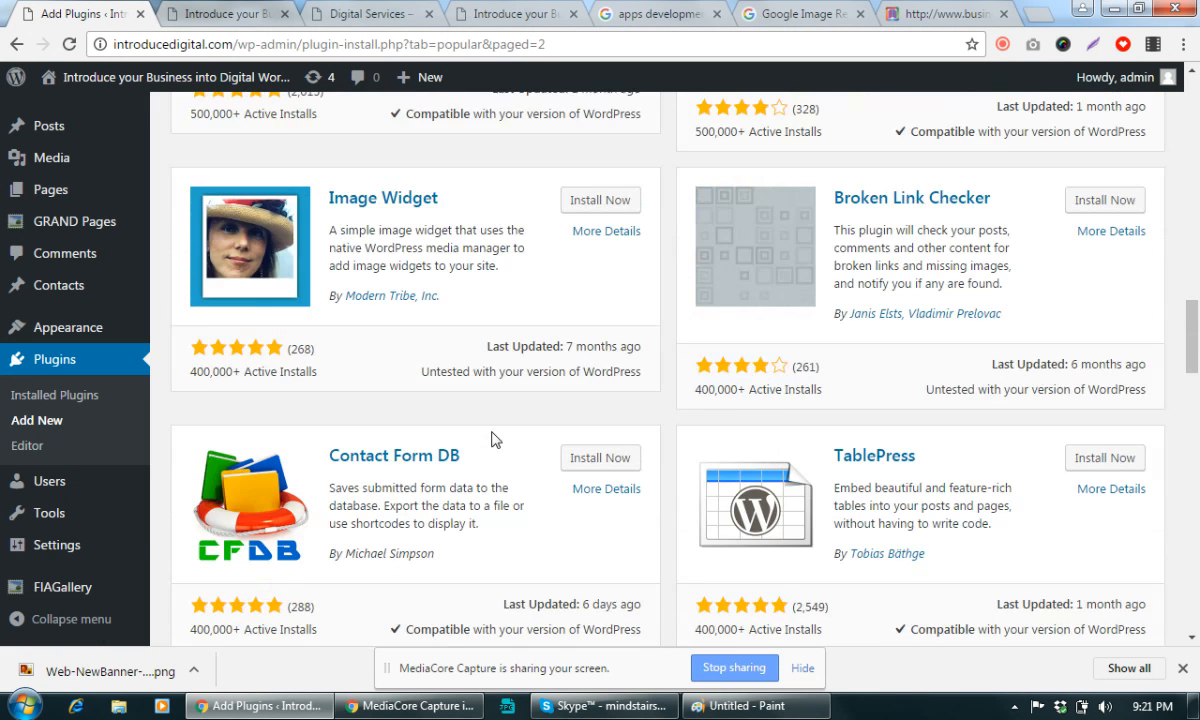
{"action": "scroll", "coordinate": [493, 439], "scroll_direction": "down", "scroll_amount": 3}
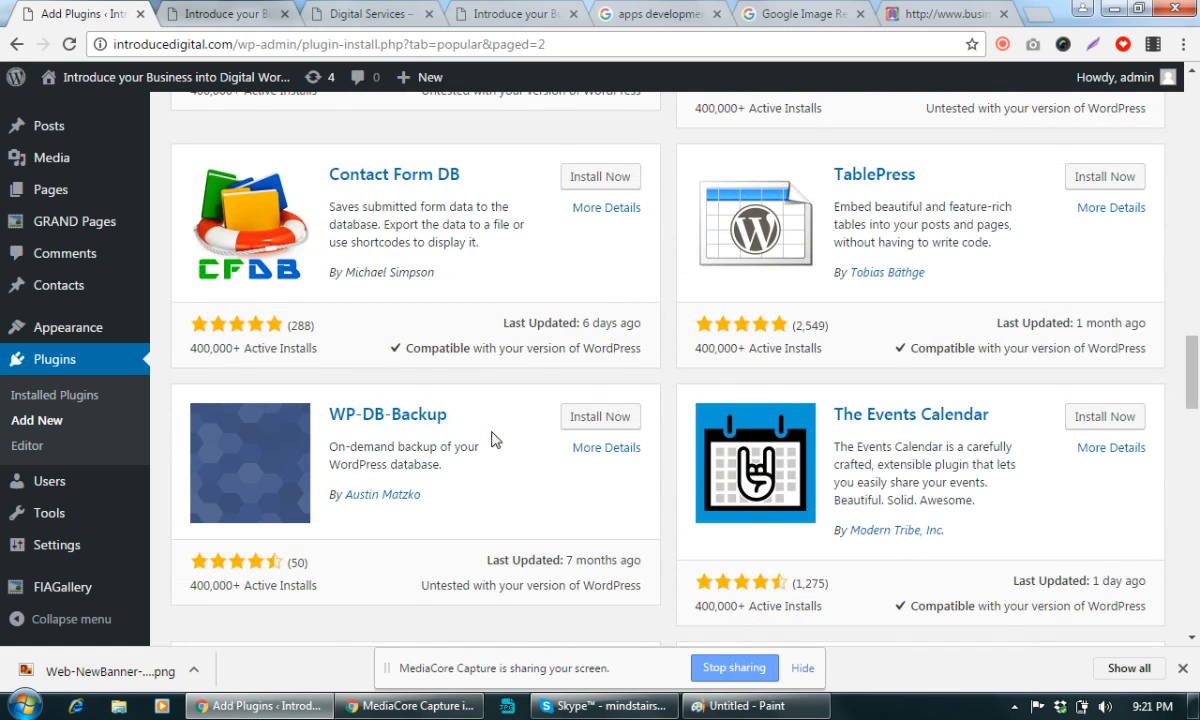
{"action": "scroll", "coordinate": [492, 438], "scroll_direction": "down", "scroll_amount": 4}
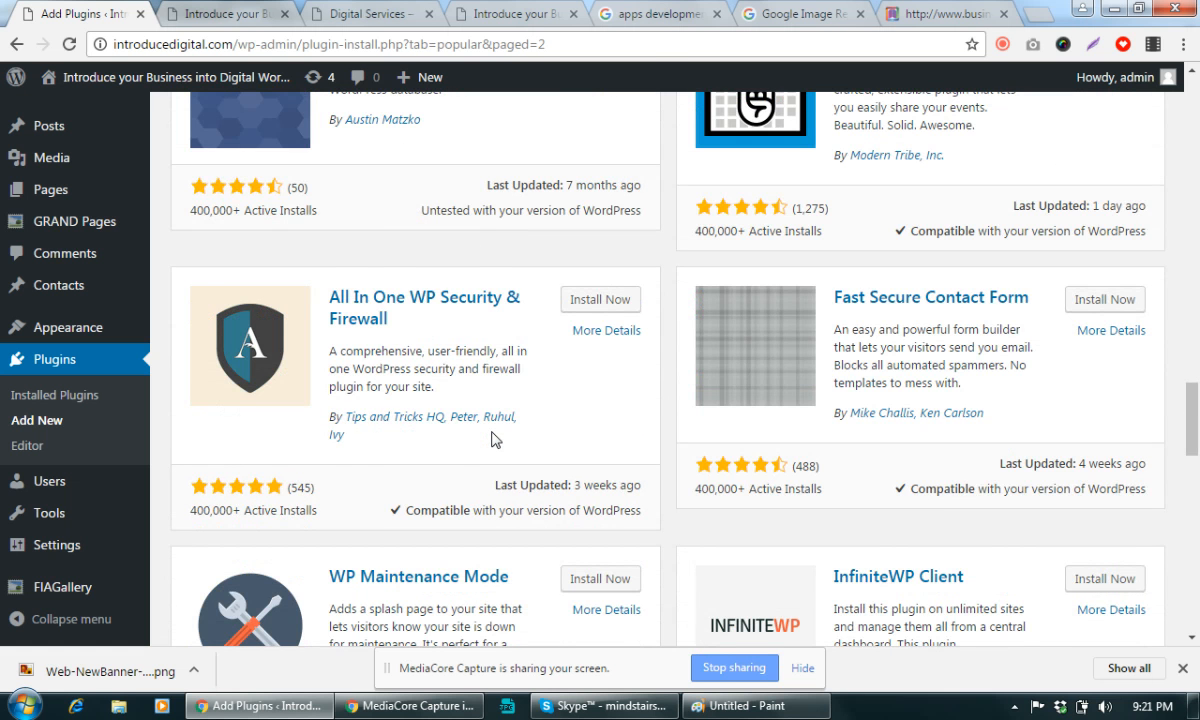
{"action": "scroll", "coordinate": [491, 439], "scroll_direction": "down", "scroll_amount": 2}
{"action": "scroll", "coordinate": [491, 439], "scroll_direction": "down", "scroll_amount": 4}
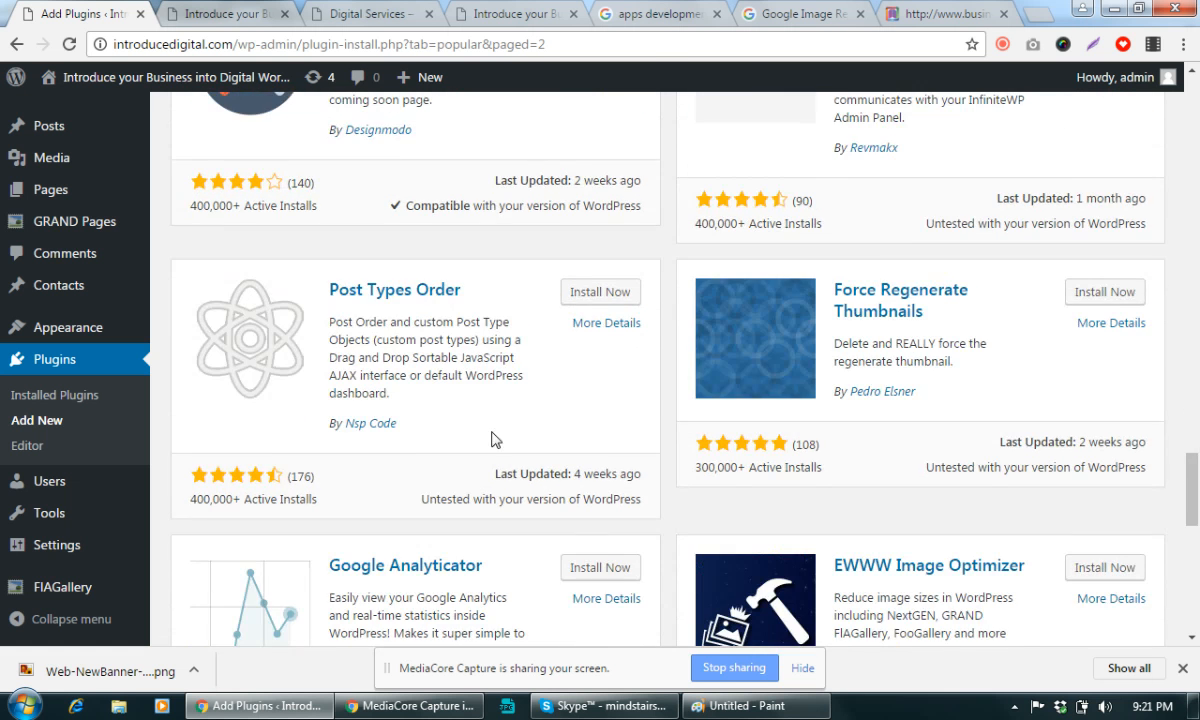
{"action": "scroll", "coordinate": [491, 439], "scroll_direction": "down", "scroll_amount": 4}
{"action": "scroll", "coordinate": [491, 439], "scroll_direction": "down", "scroll_amount": 5}
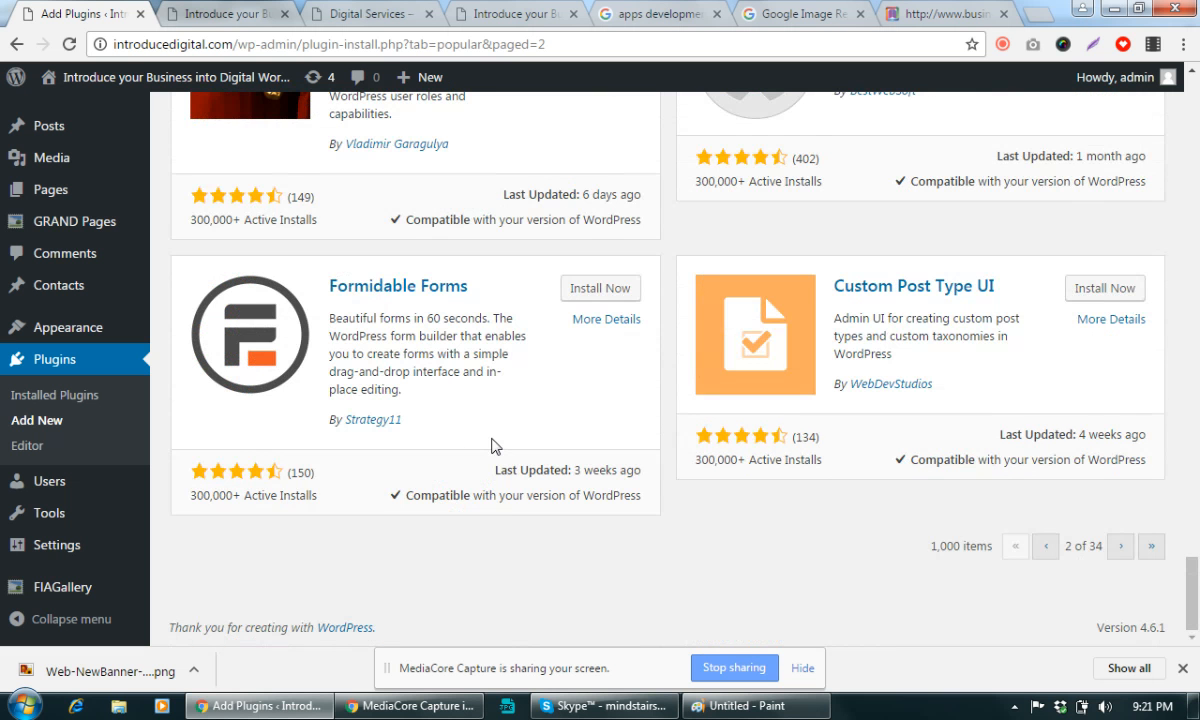
Open page 3 of the popular plugins and browse its entries, including AddToAny Share Buttons, Maintenance, WP Google Maps and Easy FancyBox
{"action": "left_click", "coordinate": [1120, 546]}
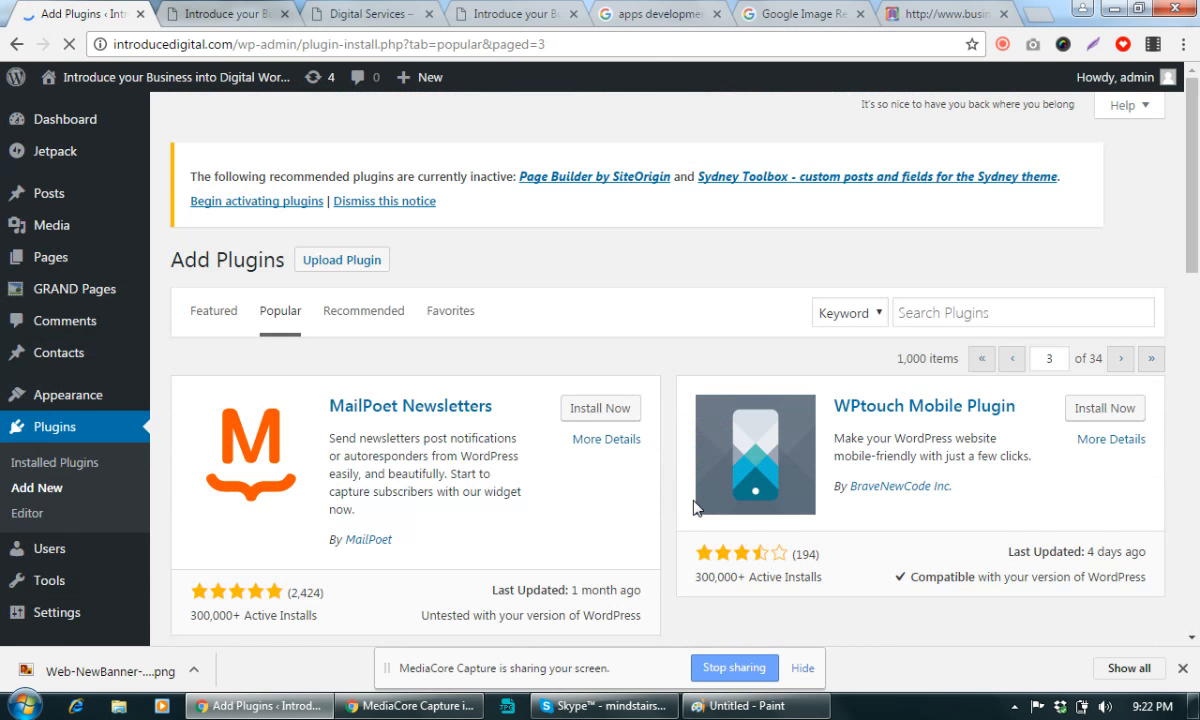
{"action": "scroll", "coordinate": [697, 508], "scroll_direction": "down", "scroll_amount": 3}
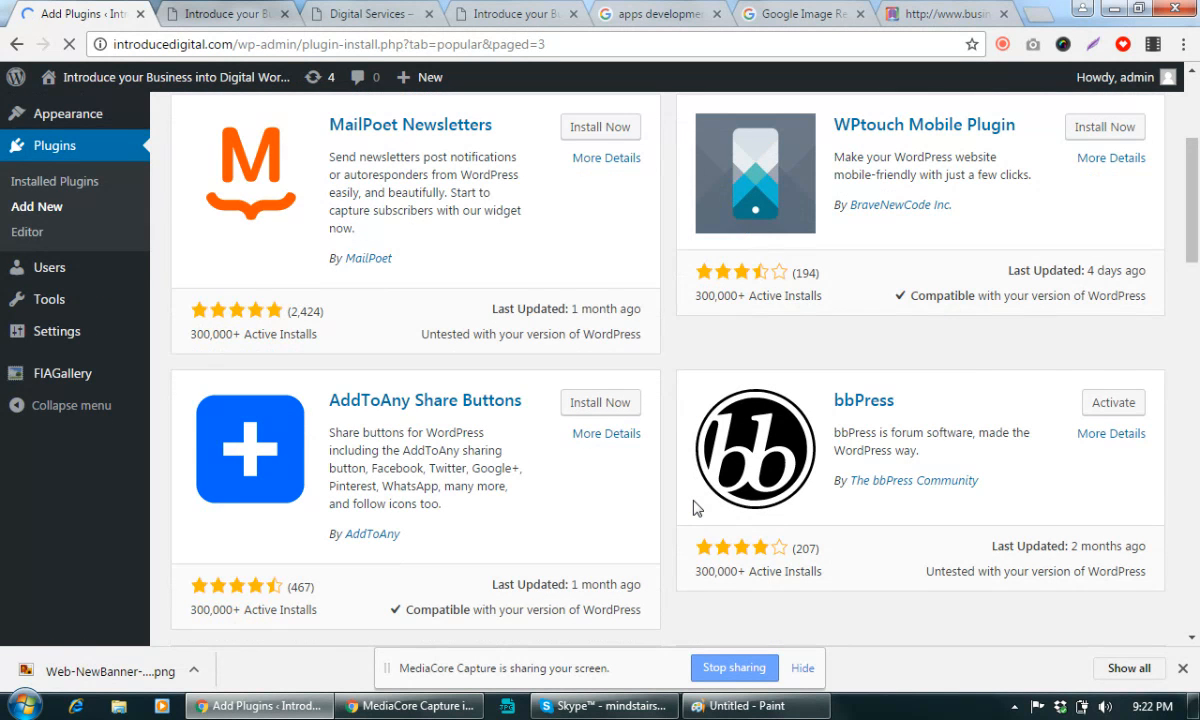
{"action": "scroll", "coordinate": [697, 508], "scroll_direction": "up", "scroll_amount": 2}
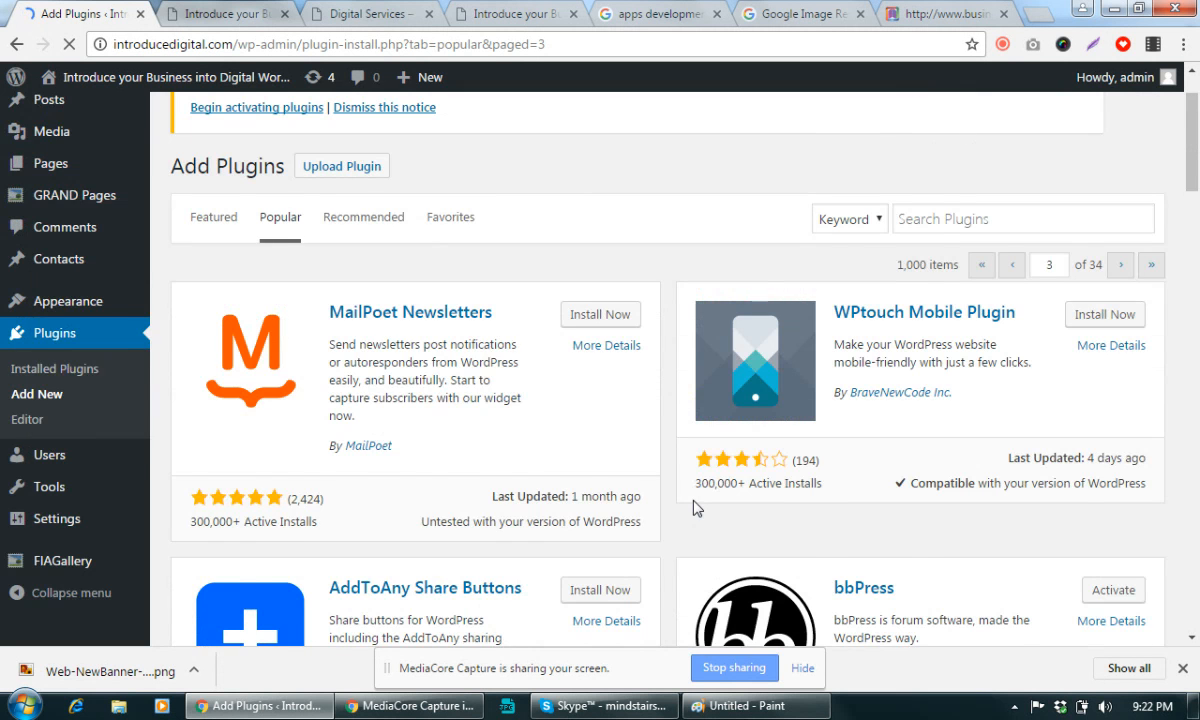
{"action": "scroll", "coordinate": [697, 508], "scroll_direction": "down", "scroll_amount": 3}
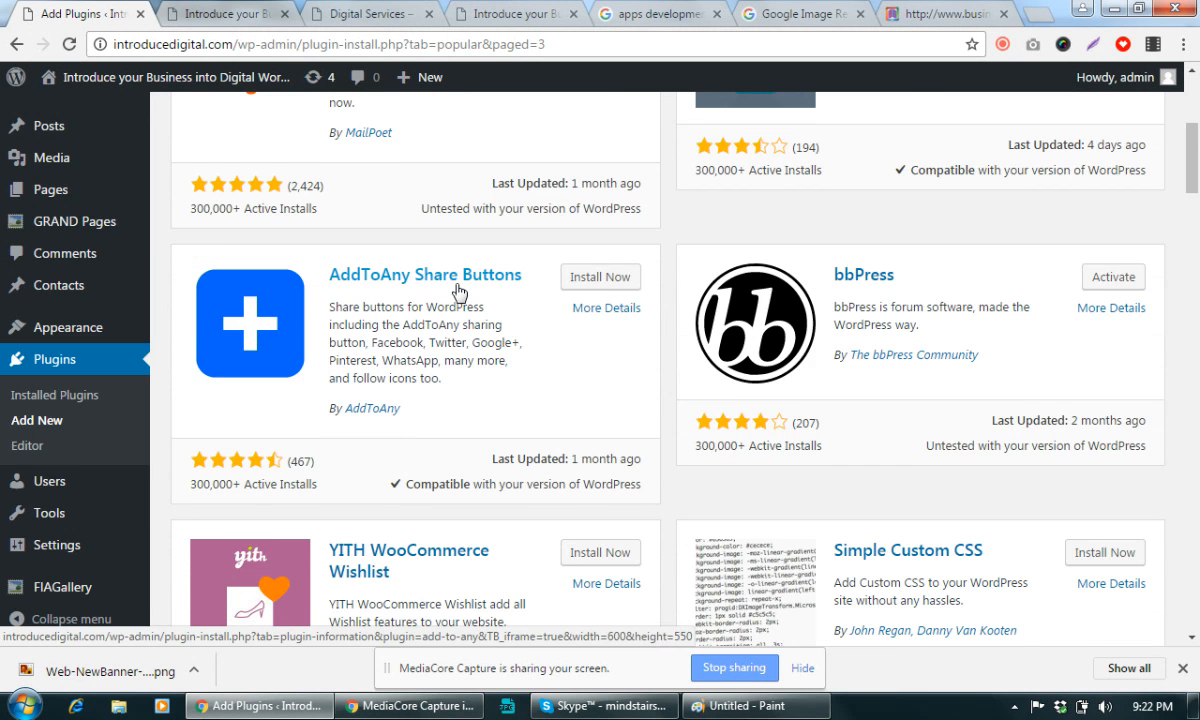
{"action": "scroll", "coordinate": [455, 291], "scroll_direction": "up", "scroll_amount": 3}
{"action": "scroll", "coordinate": [455, 290], "scroll_direction": "down", "scroll_amount": 9}
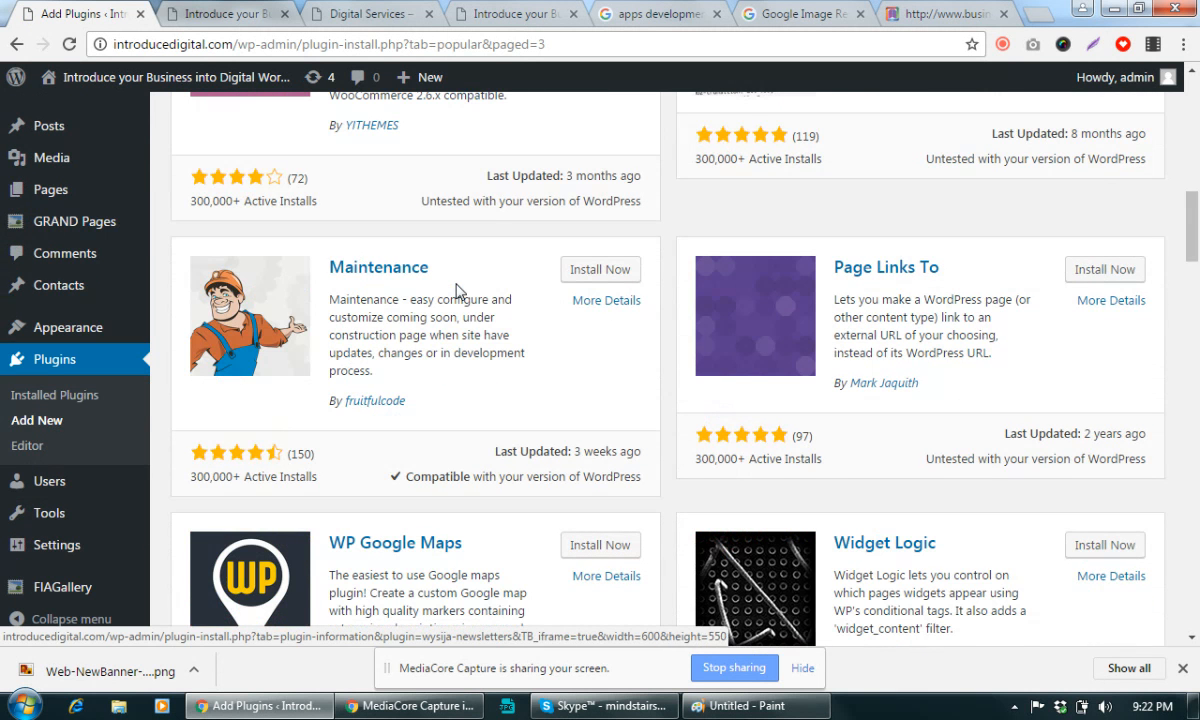
{"action": "scroll", "coordinate": [455, 291], "scroll_direction": "down", "scroll_amount": 4}
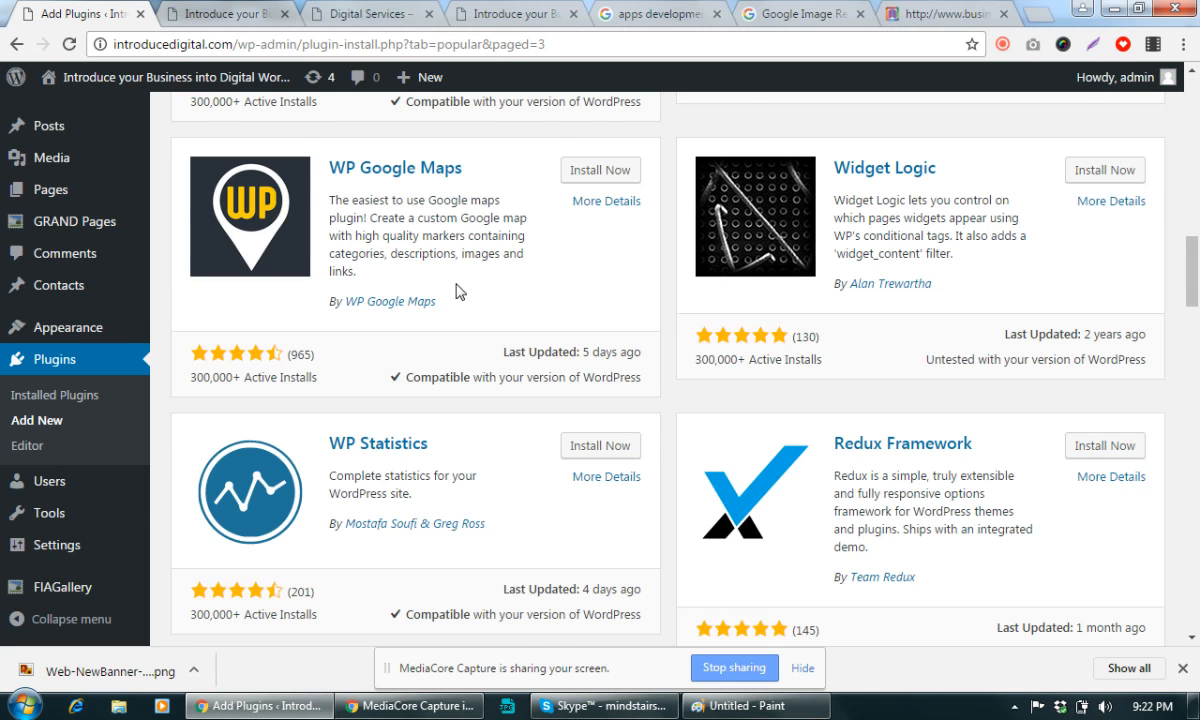
{"action": "scroll", "coordinate": [455, 291], "scroll_direction": "up", "scroll_amount": 3}
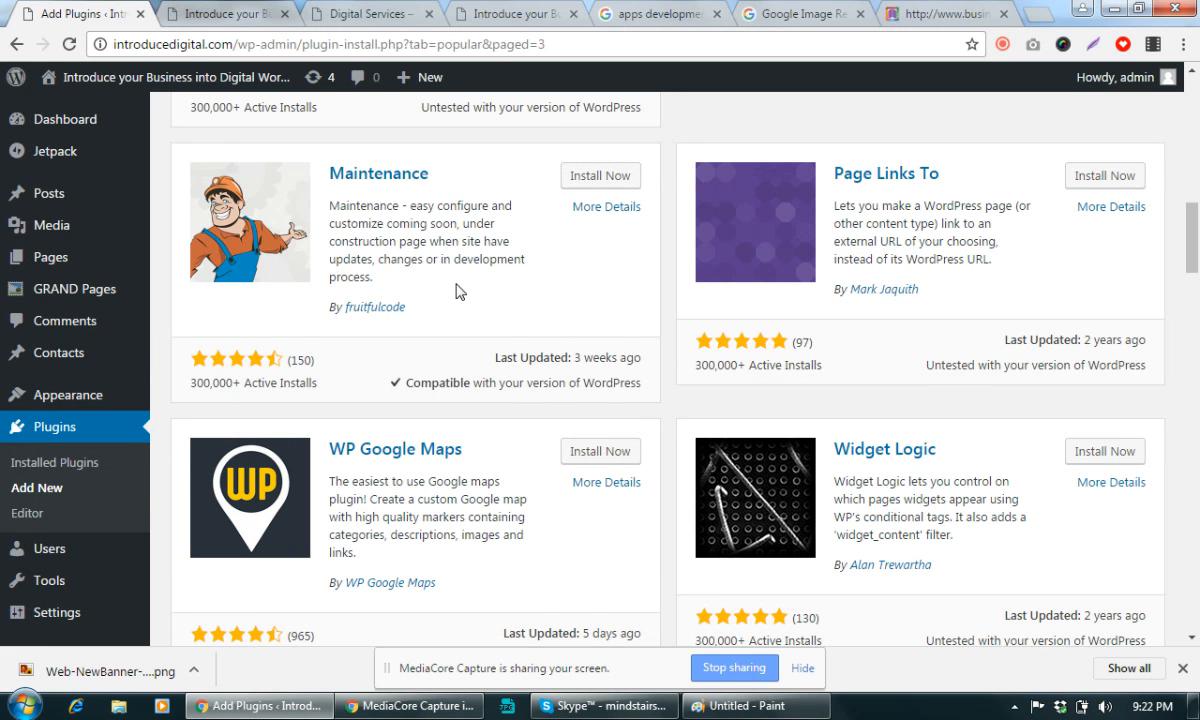
{"action": "scroll", "coordinate": [455, 291], "scroll_direction": "down", "scroll_amount": 4}
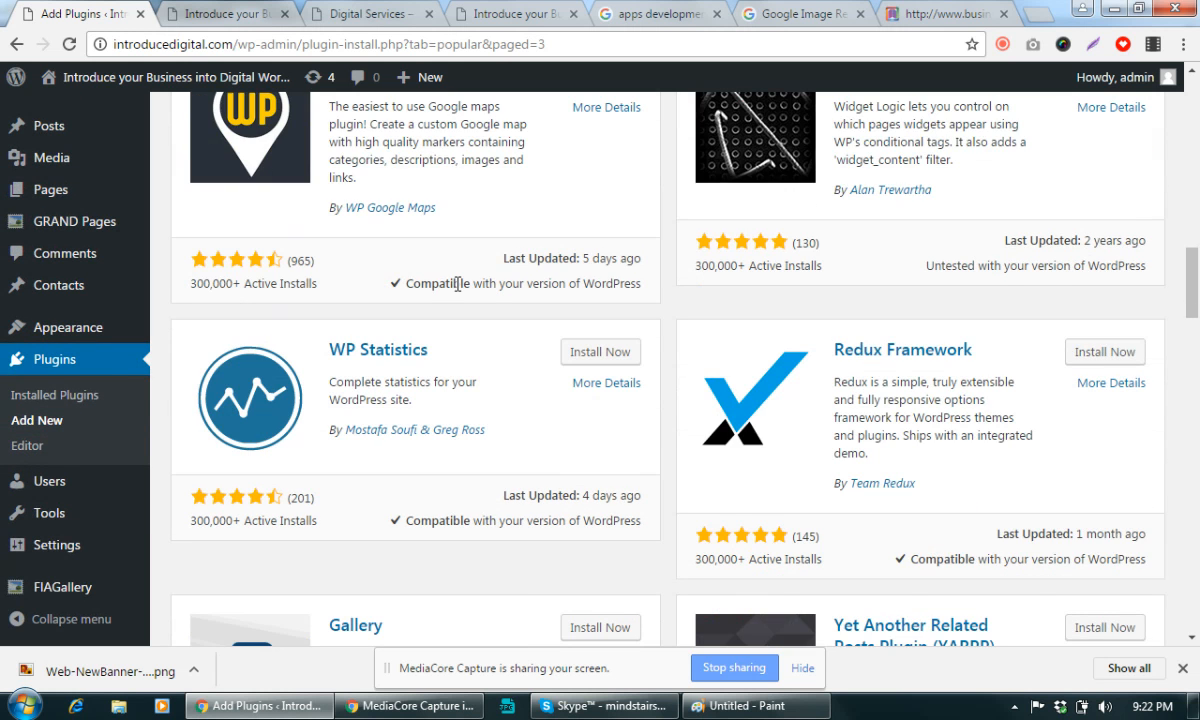
{"action": "scroll", "coordinate": [458, 288], "scroll_direction": "down", "scroll_amount": 5}
{"action": "scroll", "coordinate": [460, 292], "scroll_direction": "down", "scroll_amount": 4}
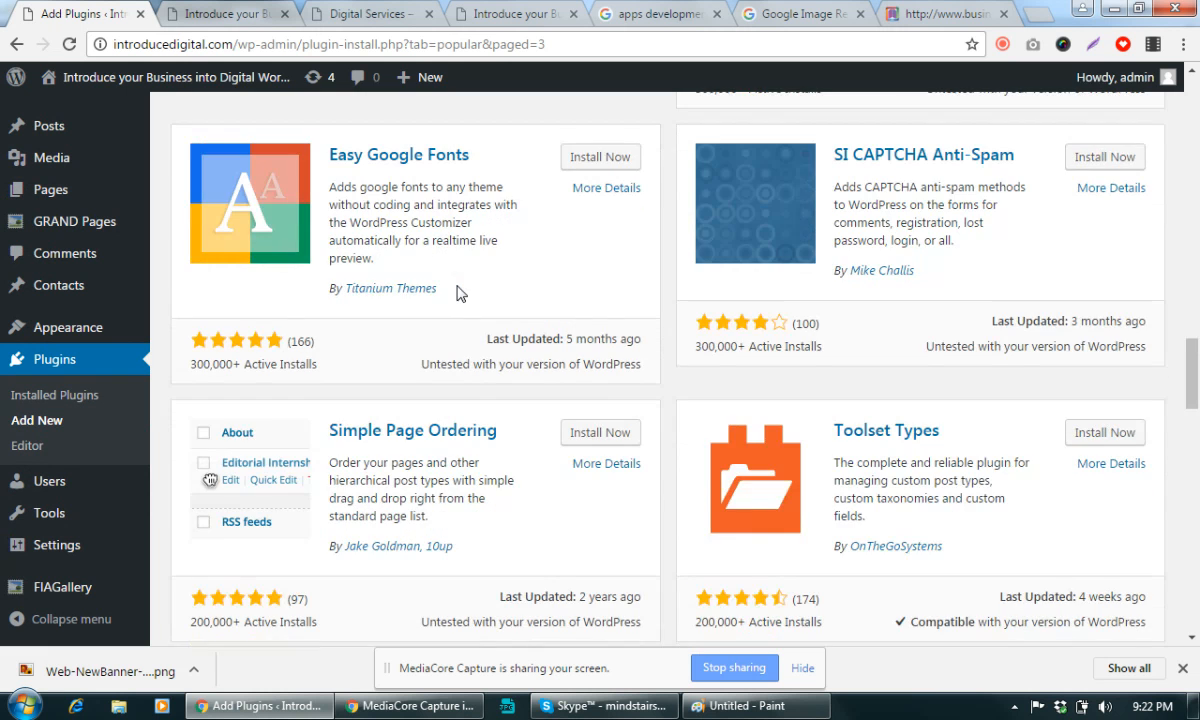
{"action": "scroll", "coordinate": [457, 292], "scroll_direction": "down", "scroll_amount": 12}
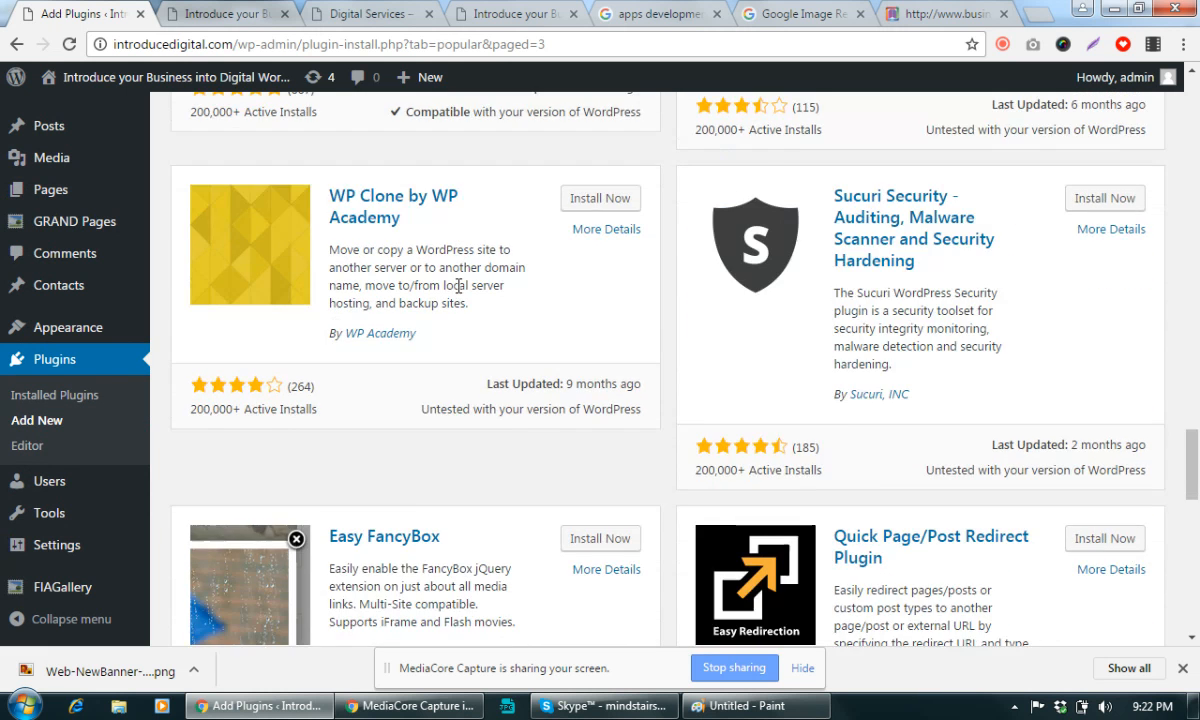
{"action": "scroll", "coordinate": [430, 300], "scroll_direction": "up", "scroll_amount": 20}
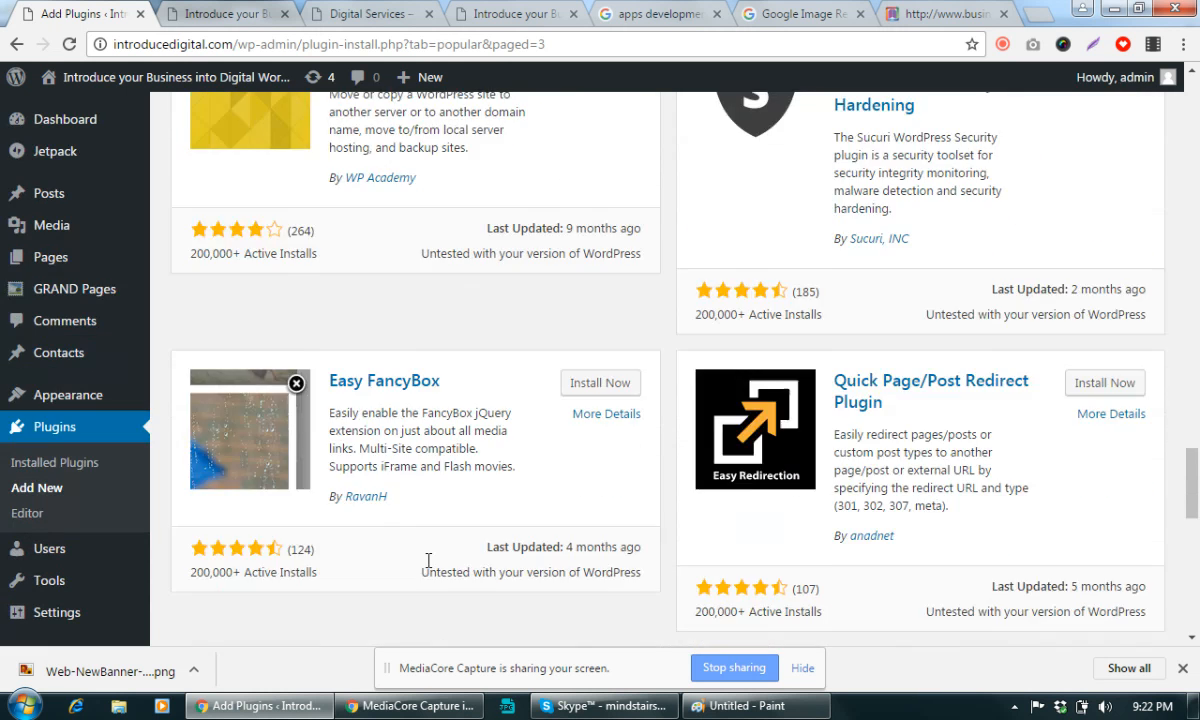
{"action": "scroll", "coordinate": [40, 500], "scroll_direction": "down", "scroll_amount": 4}
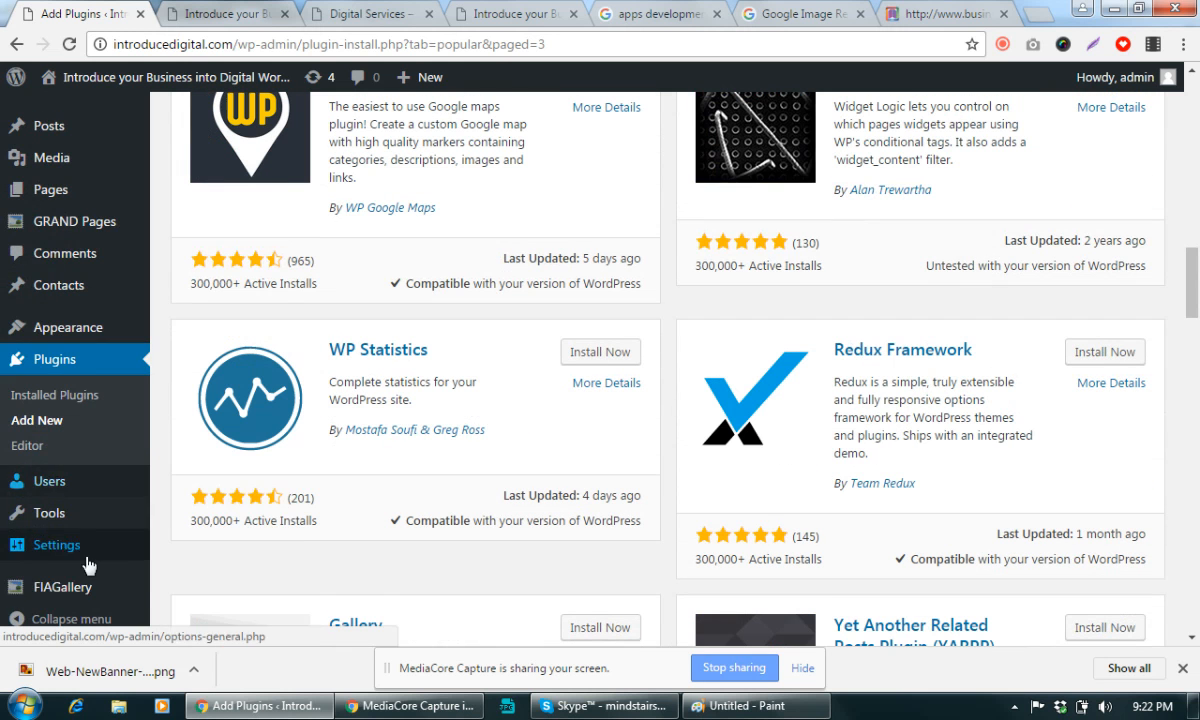
Open the form for adding a new user and examine its fields and the available role choices
{"action": "mouse_move", "coordinate": [50, 490]}
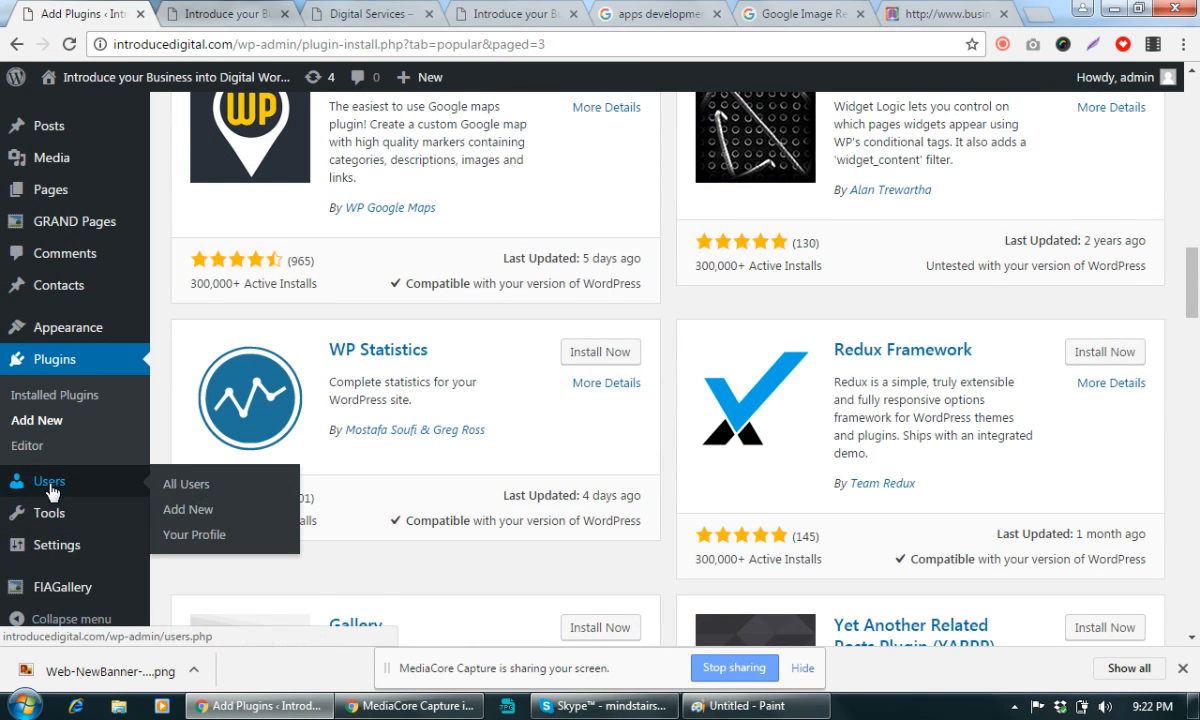
{"action": "left_click", "coordinate": [190, 509]}
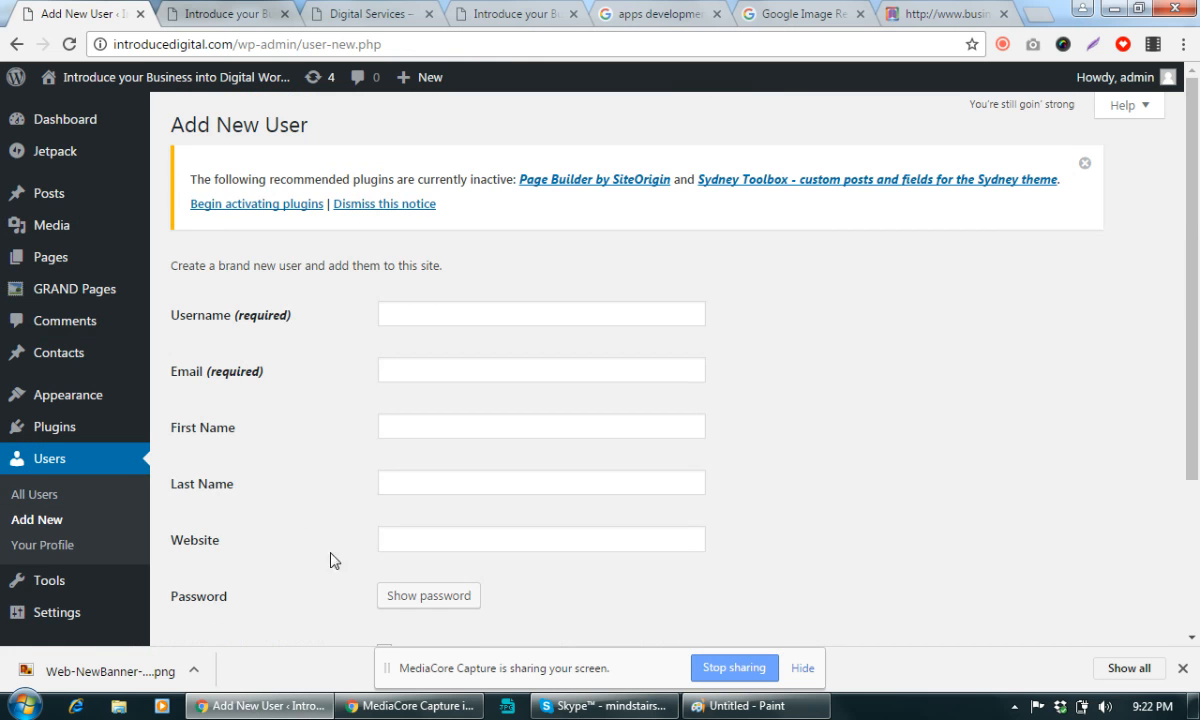
{"action": "scroll", "coordinate": [476, 180], "scroll_direction": "down", "scroll_amount": 3}
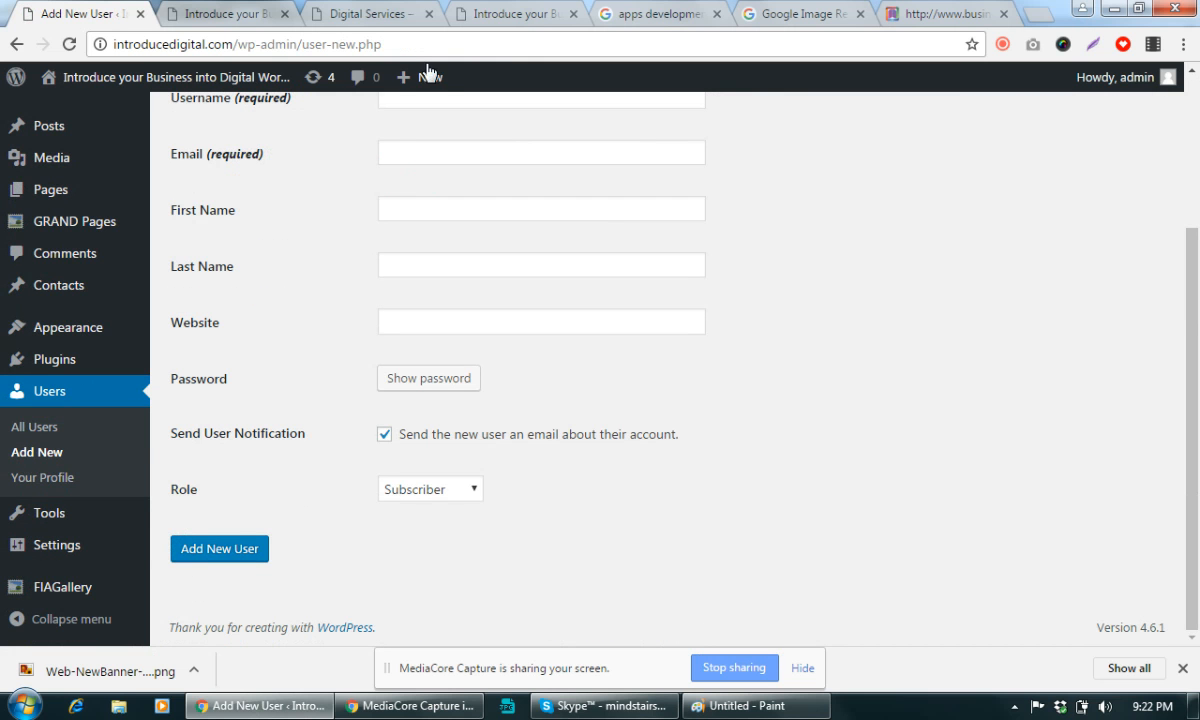
{"action": "left_click", "coordinate": [428, 489]}
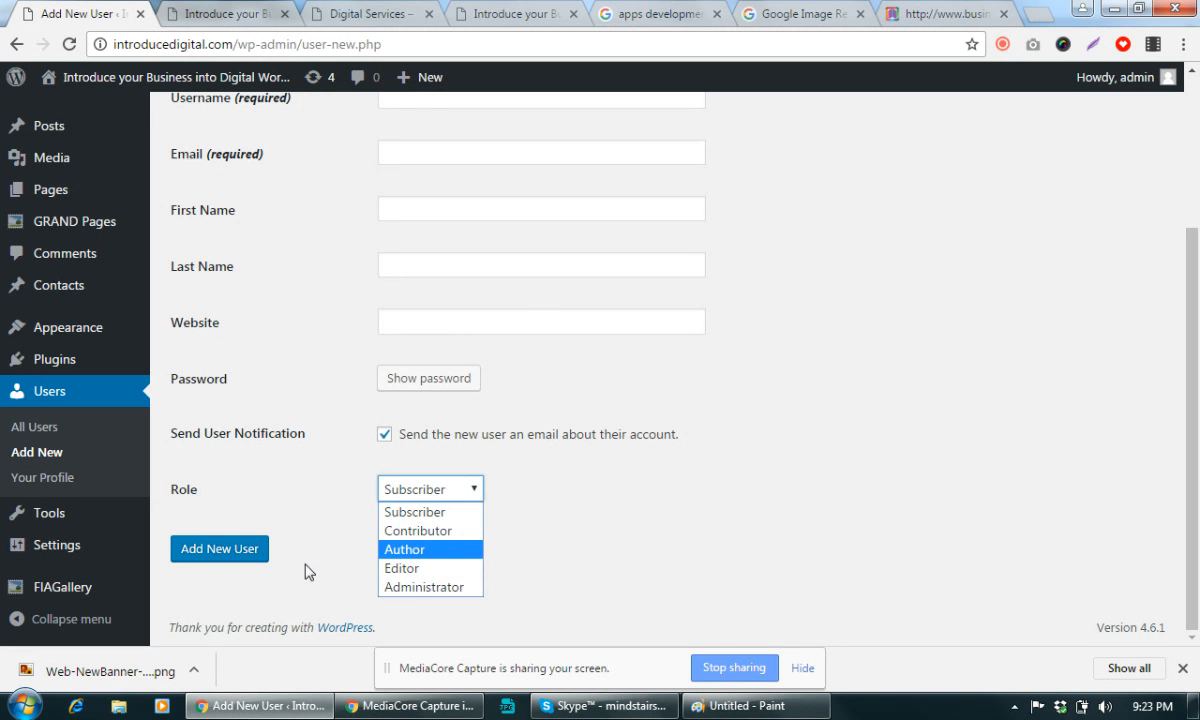
{"action": "left_click", "coordinate": [290, 540]}
{"action": "left_click", "coordinate": [405, 488]}
{"action": "left_click", "coordinate": [715, 497]}
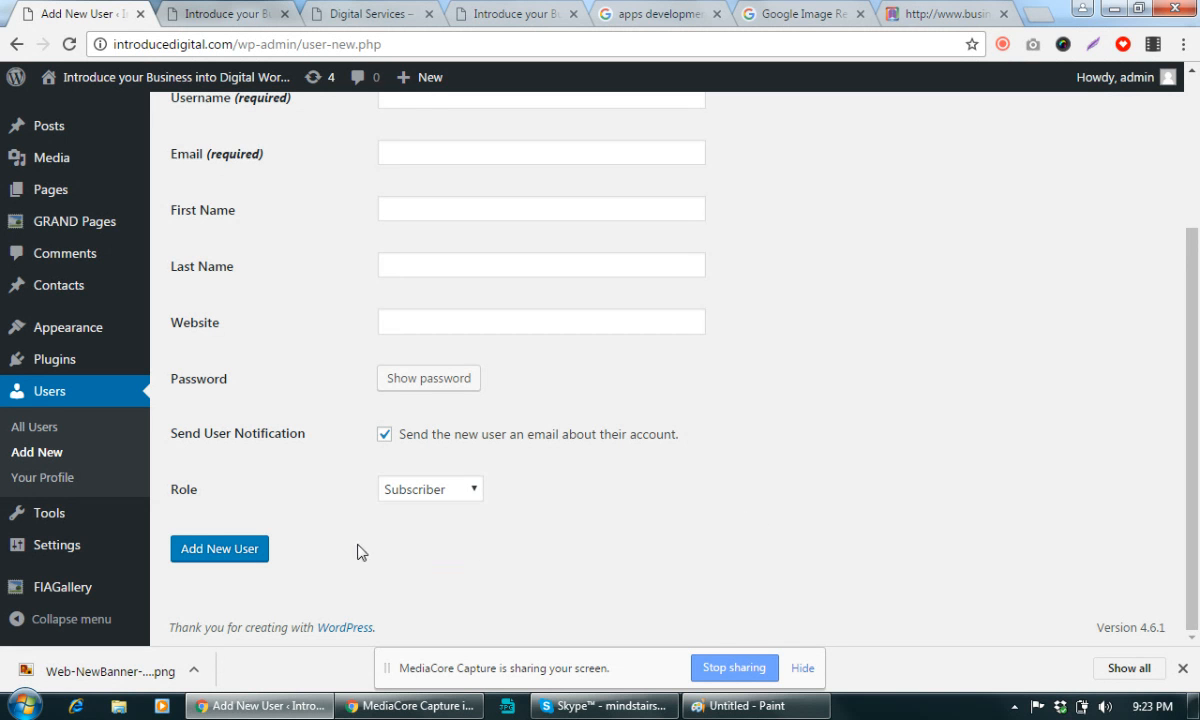
Open the site's Export tool and examine the content types that can be exported
{"action": "mouse_move", "coordinate": [63, 522]}
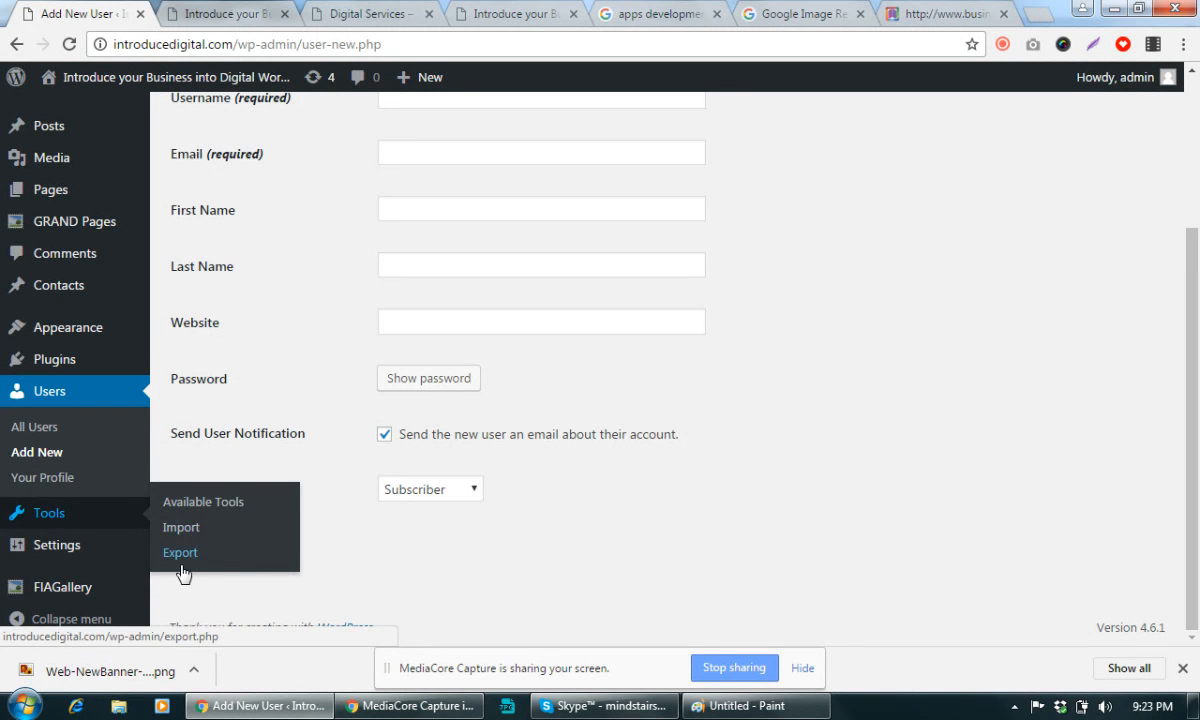
{"action": "left_click", "coordinate": [289, 556]}
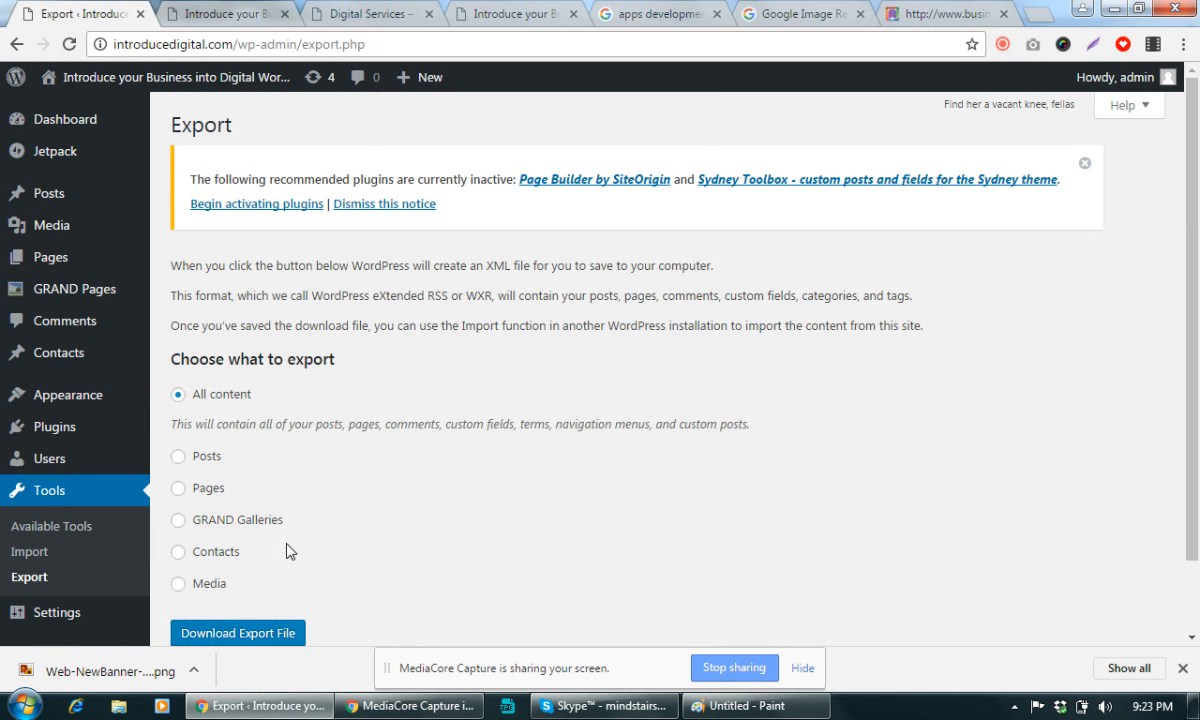
{"action": "scroll", "coordinate": [232, 453], "scroll_direction": "down", "scroll_amount": 2}
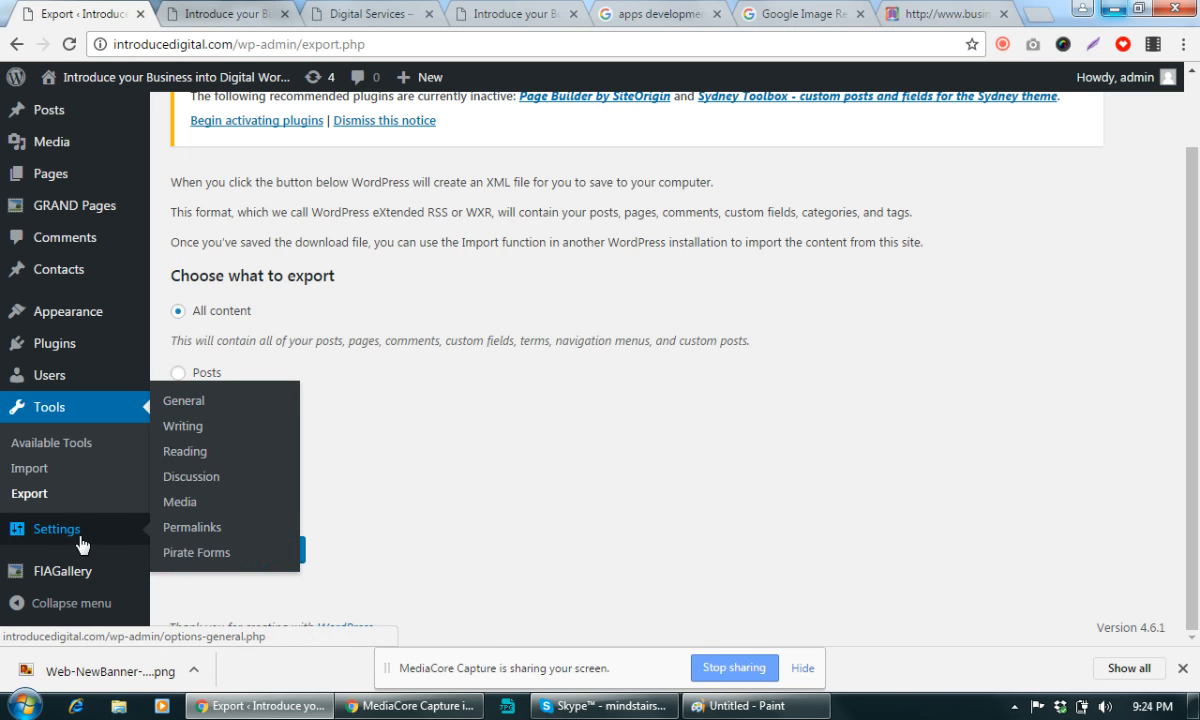
Open the General settings and examine the site title, tagline, WordPress and site addresses, membership, timezone and date format options
{"action": "left_click", "coordinate": [192, 405]}
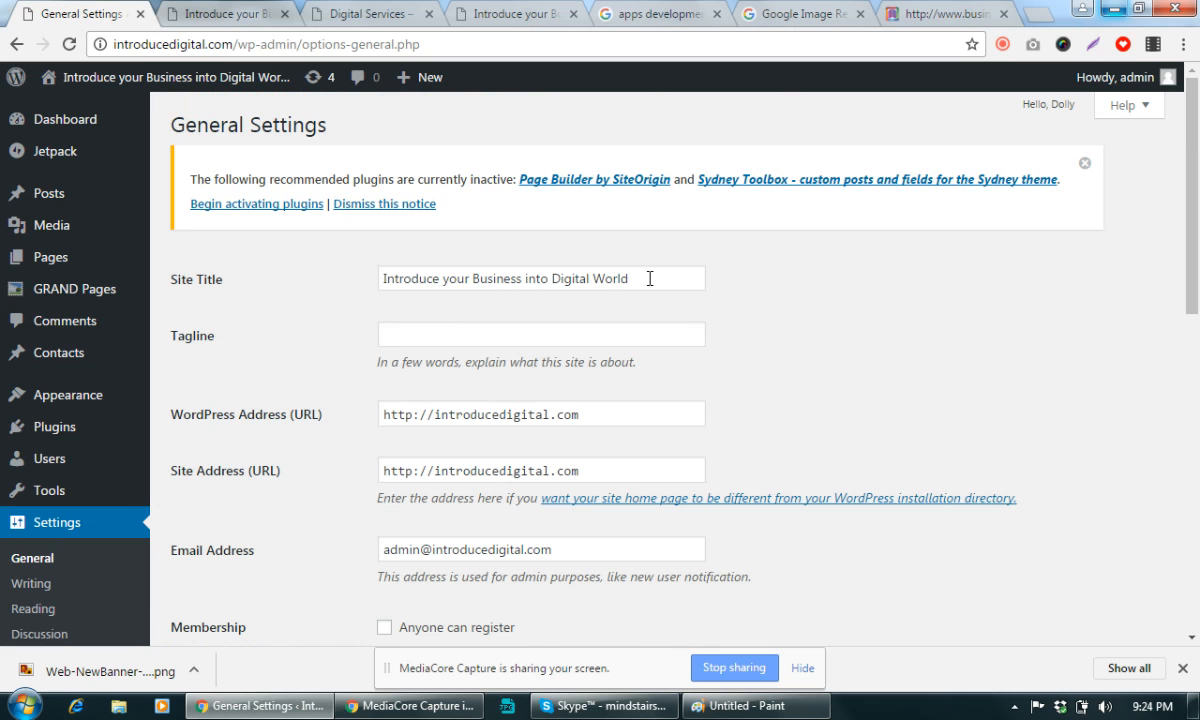
{"action": "left_click_drag", "start_coordinate": [649, 278], "coordinate": [380, 278]}
{"action": "left_click", "coordinate": [500, 333]}
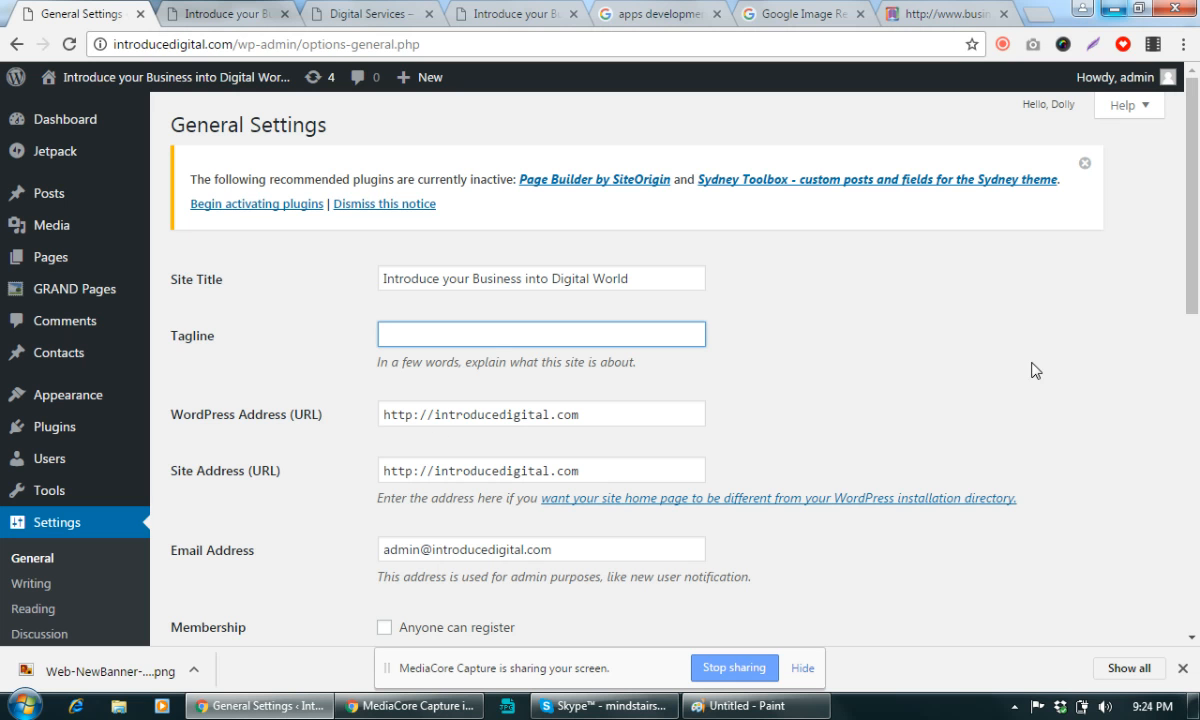
{"action": "left_click_drag", "start_coordinate": [608, 415], "coordinate": [381, 414]}
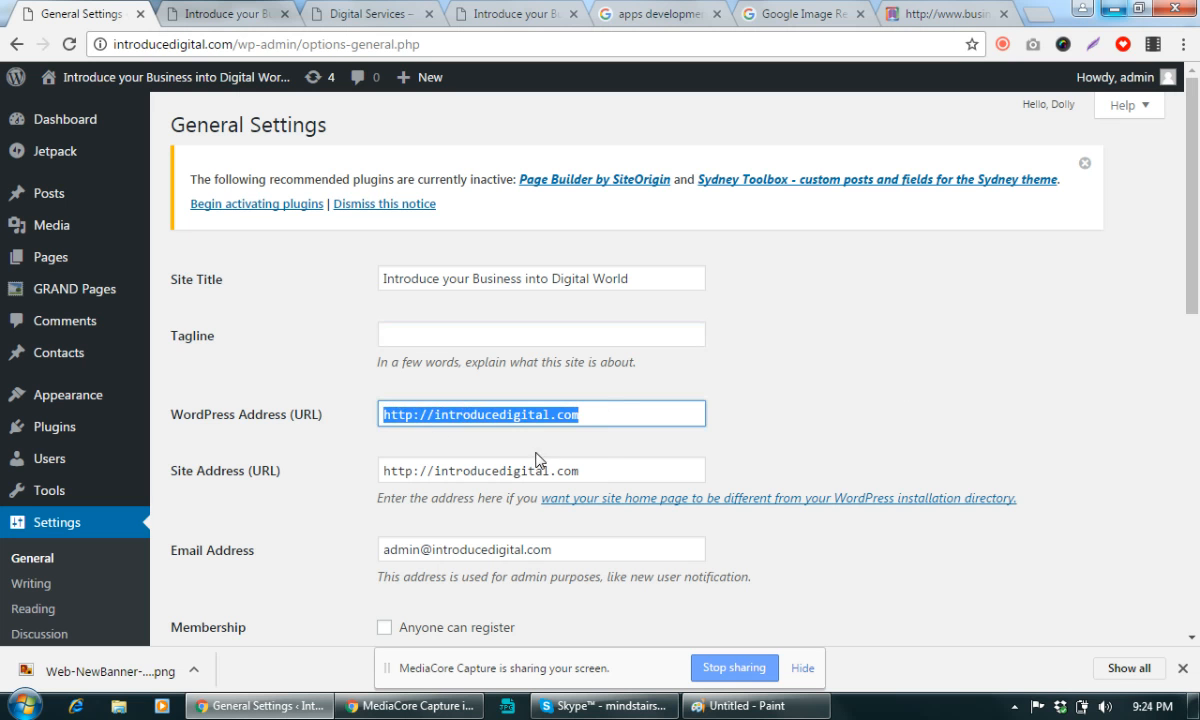
{"action": "left_click_drag", "start_coordinate": [601, 467], "coordinate": [360, 462]}
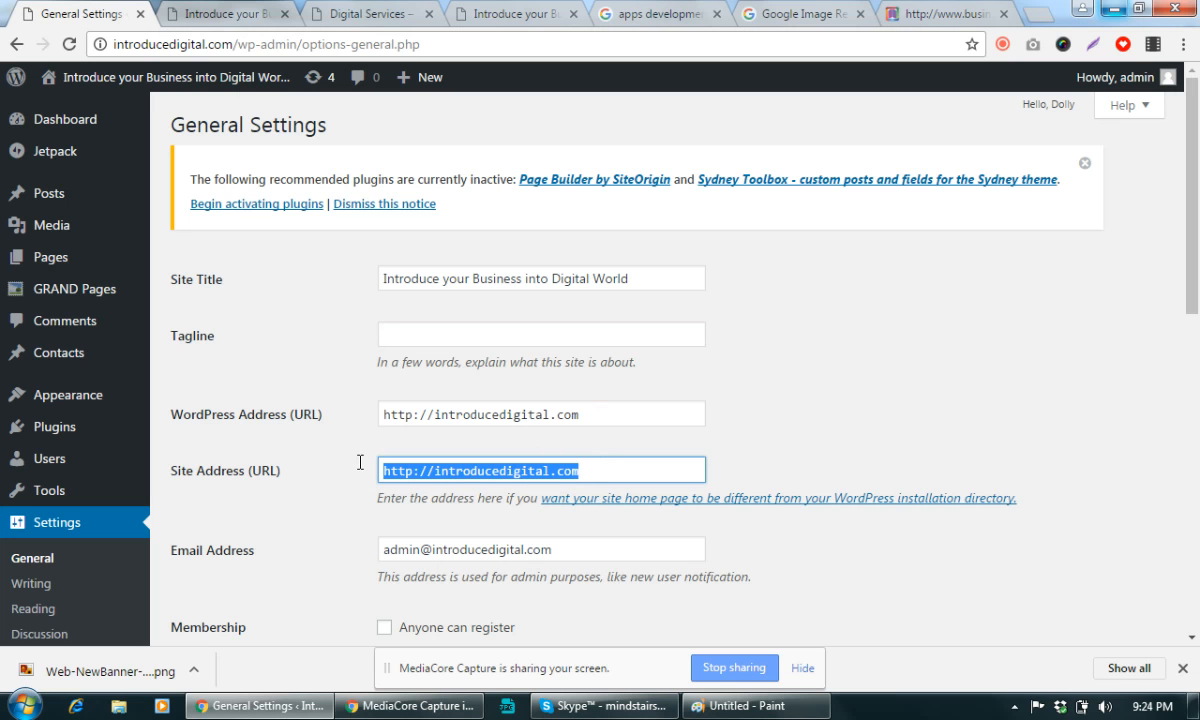
{"action": "left_click", "coordinate": [486, 414]}
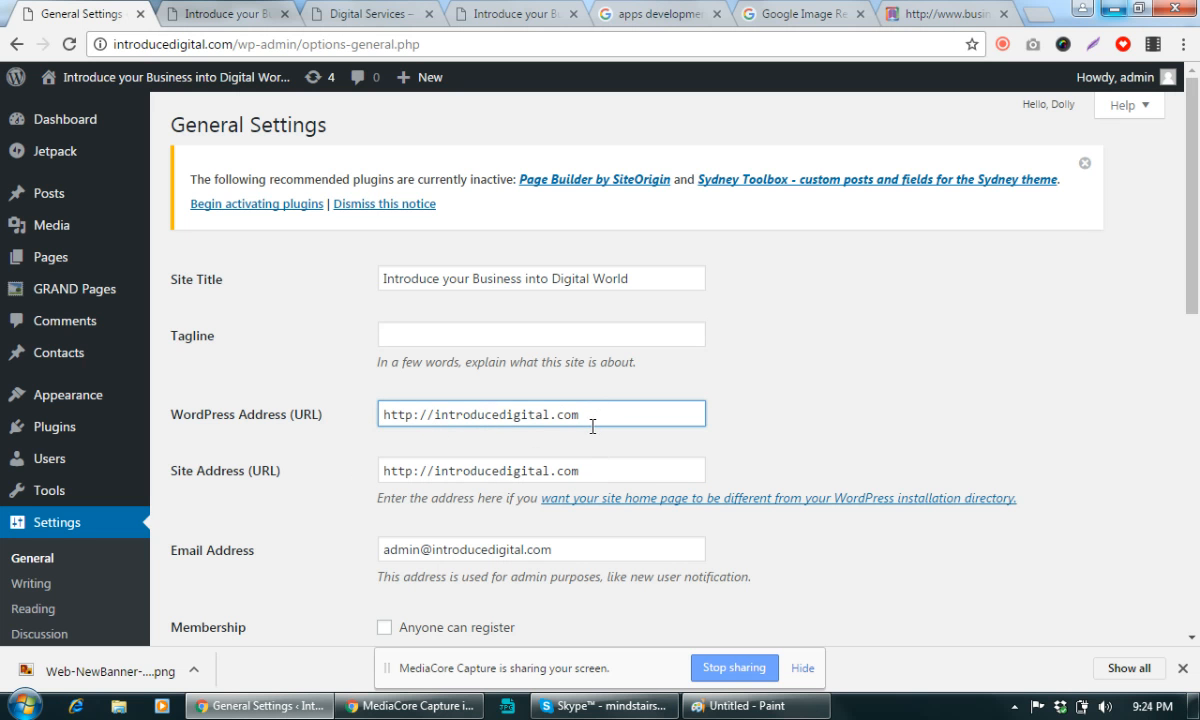
{"action": "scroll", "coordinate": [590, 426], "scroll_direction": "down", "scroll_amount": 4}
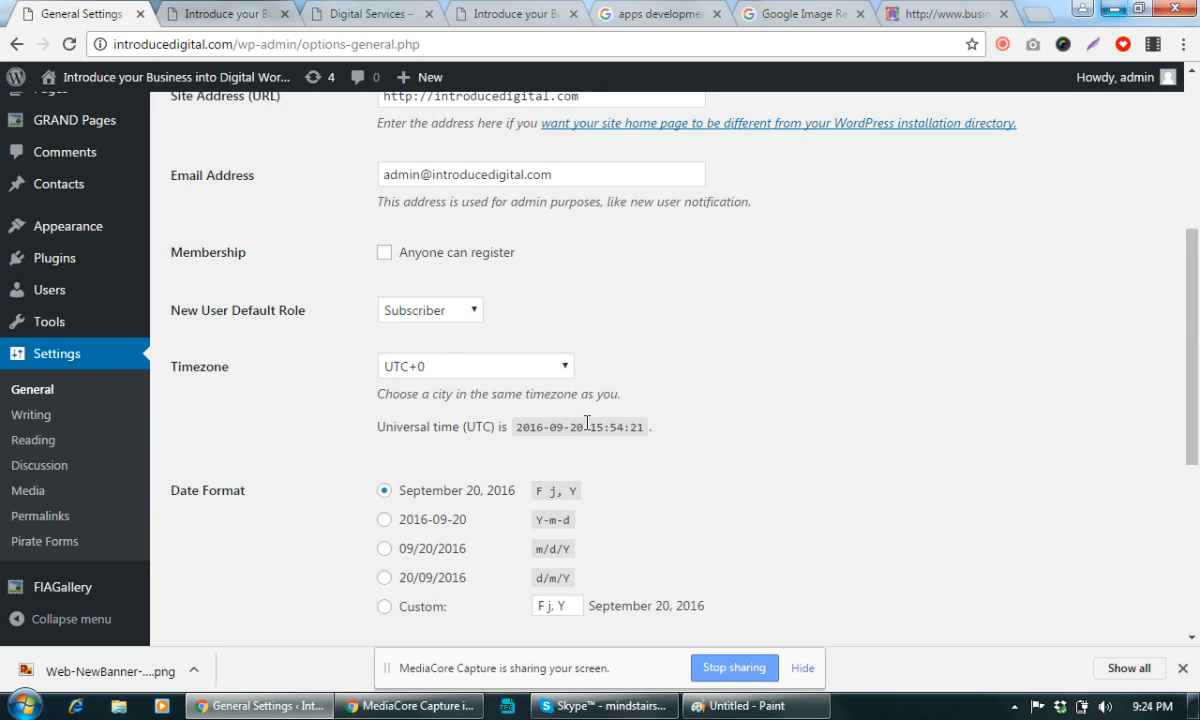
{"action": "scroll", "coordinate": [540, 440], "scroll_direction": "down", "scroll_amount": 3}
{"action": "scroll", "coordinate": [185, 508], "scroll_direction": "up", "scroll_amount": 5}
{"action": "scroll", "coordinate": [165, 513], "scroll_direction": "down", "scroll_amount": 3}
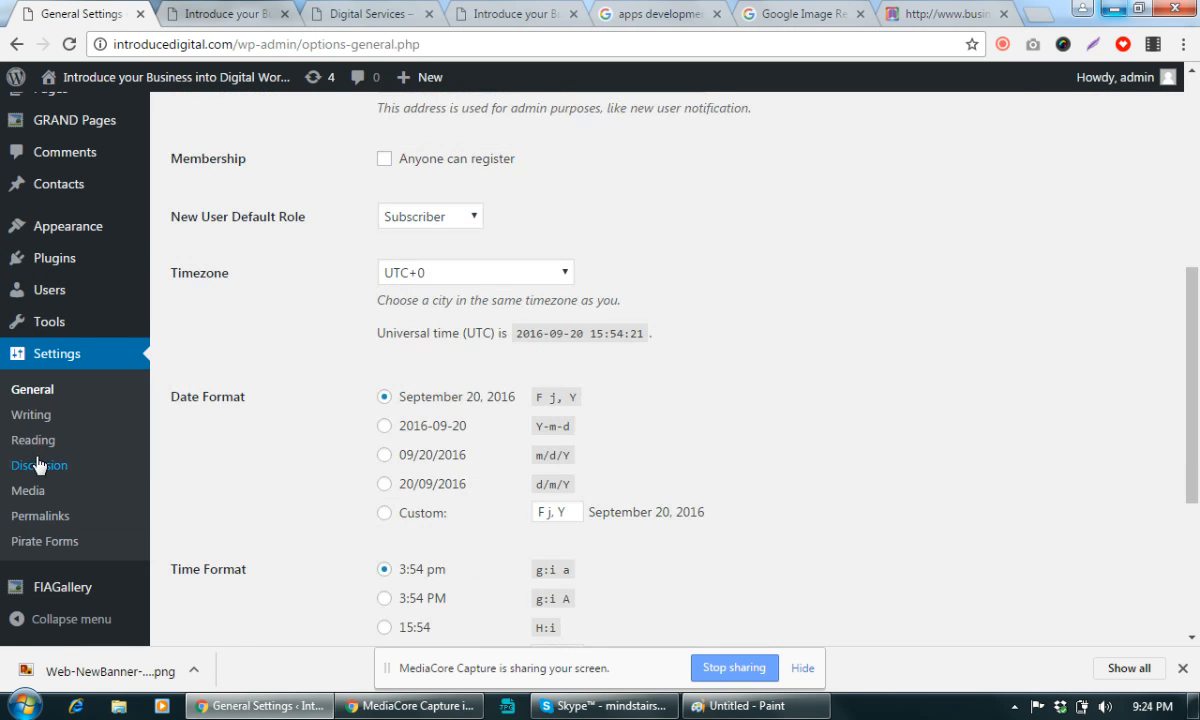
Open the Writing settings and choose SEO Tutorials as the default post category
{"action": "left_click", "coordinate": [38, 416]}
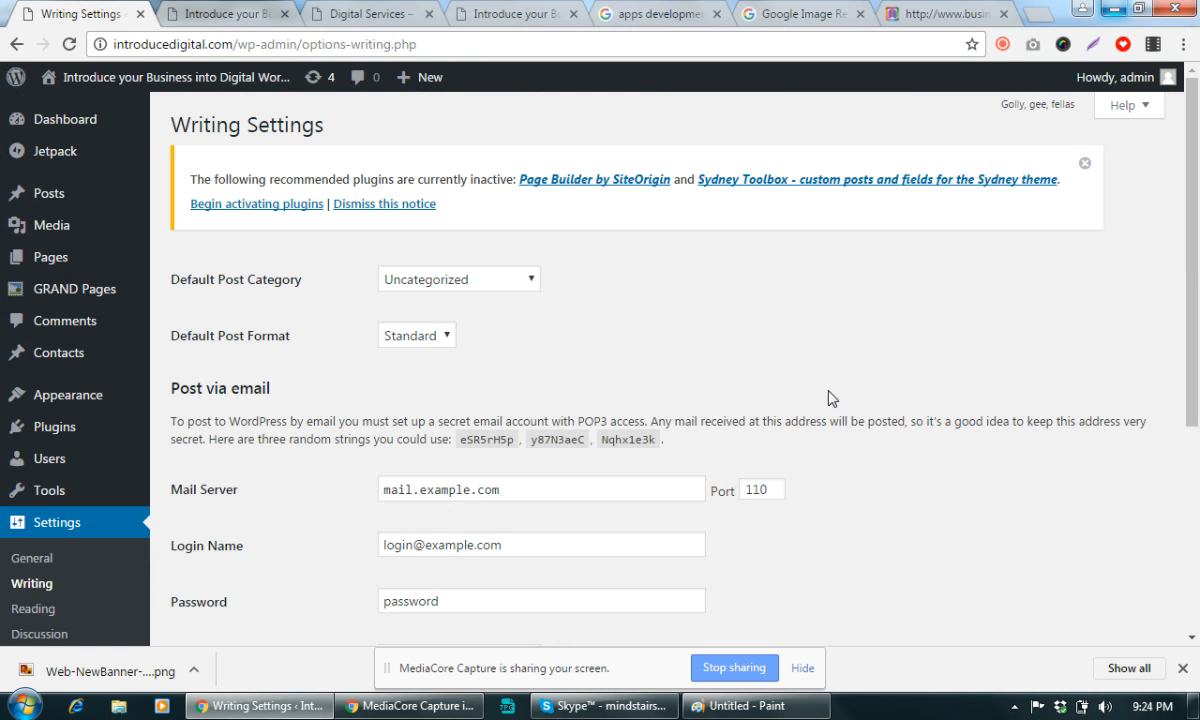
{"action": "left_click", "coordinate": [460, 280]}
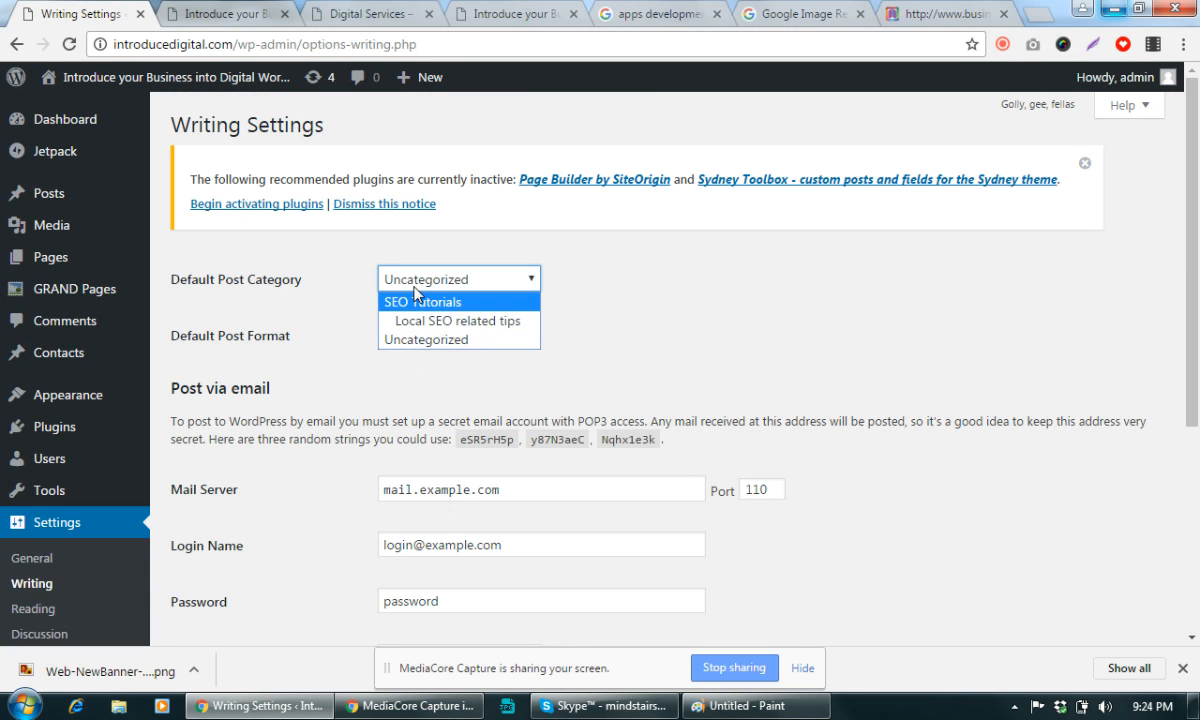
{"action": "left_click", "coordinate": [417, 298]}
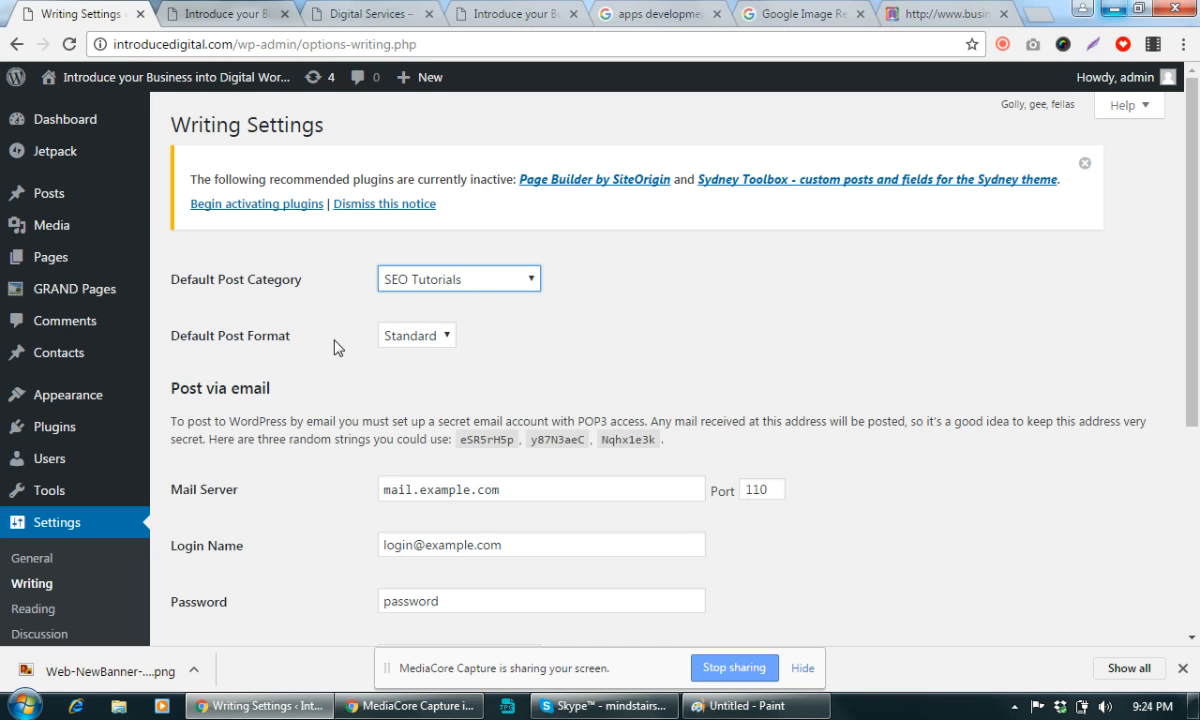
Examine the default post format choices, then the post-via-email and update services settings
{"action": "left_click", "coordinate": [410, 338]}
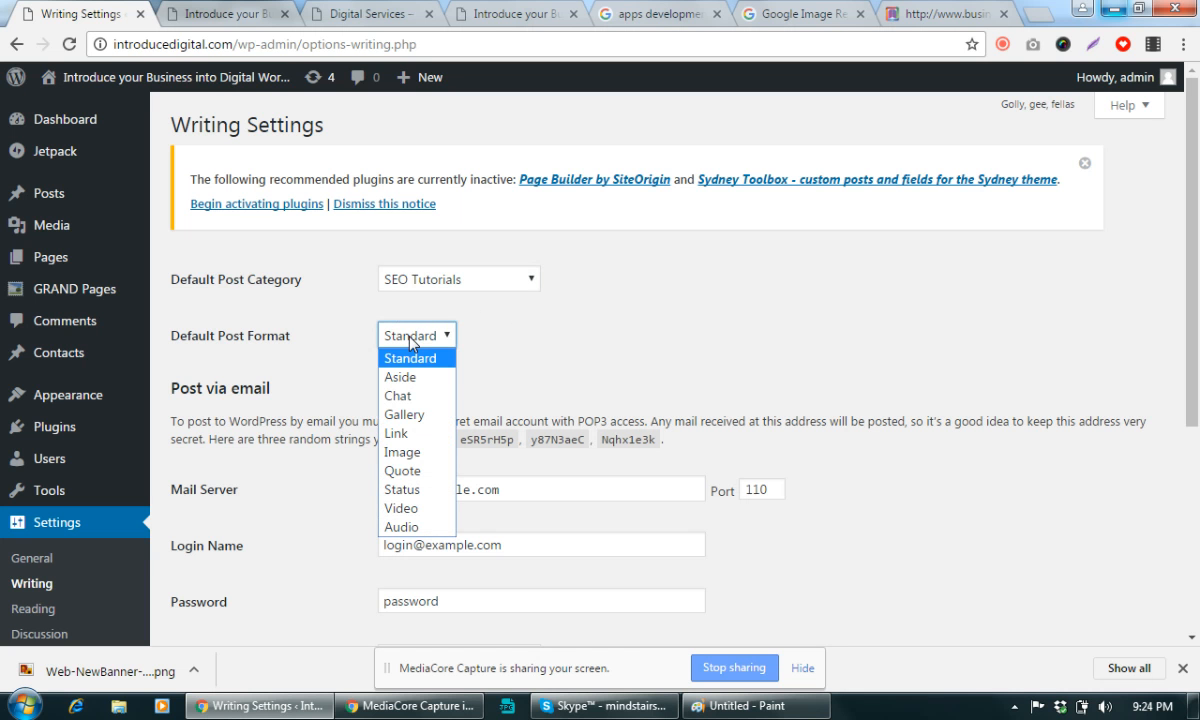
{"action": "left_click", "coordinate": [668, 342]}
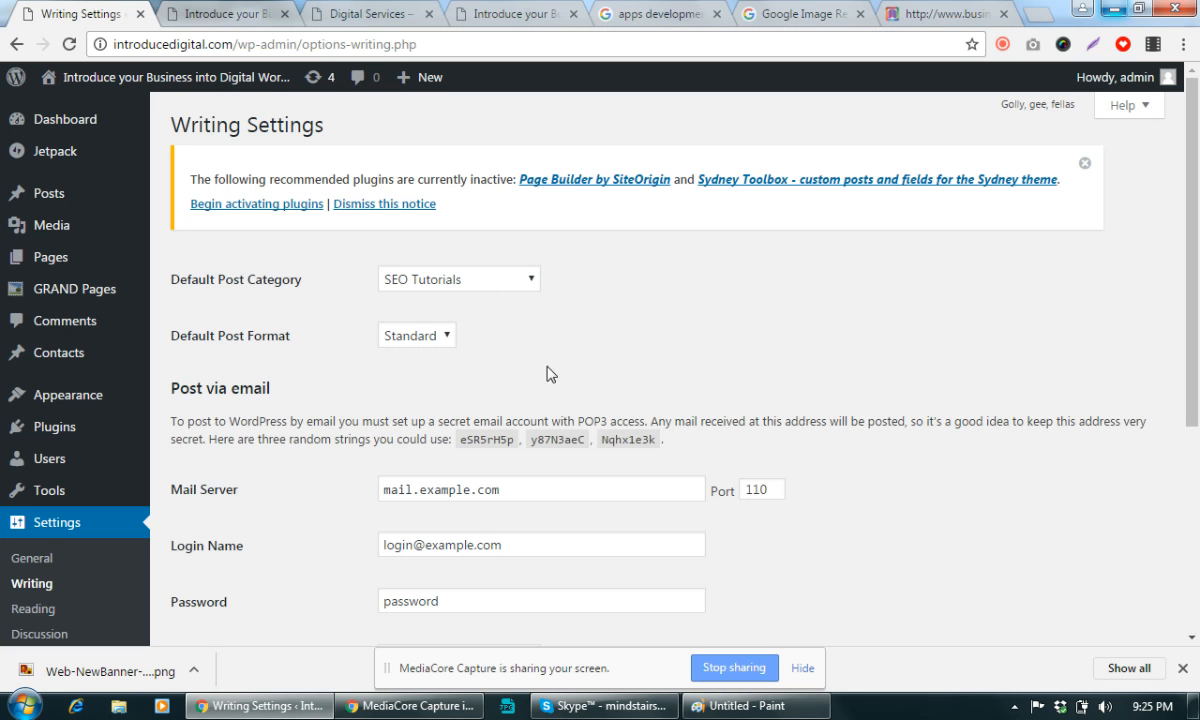
{"action": "scroll", "coordinate": [624, 361], "scroll_direction": "down", "scroll_amount": 3}
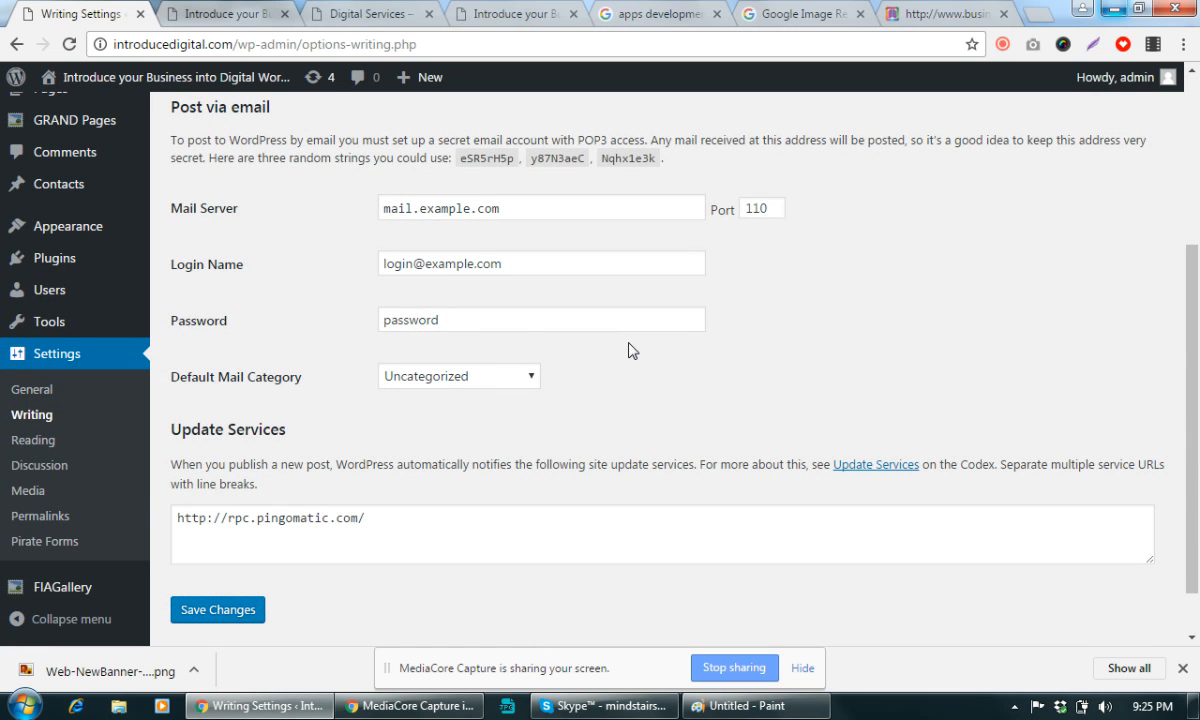
{"action": "scroll", "coordinate": [595, 367], "scroll_direction": "down", "scroll_amount": 1}
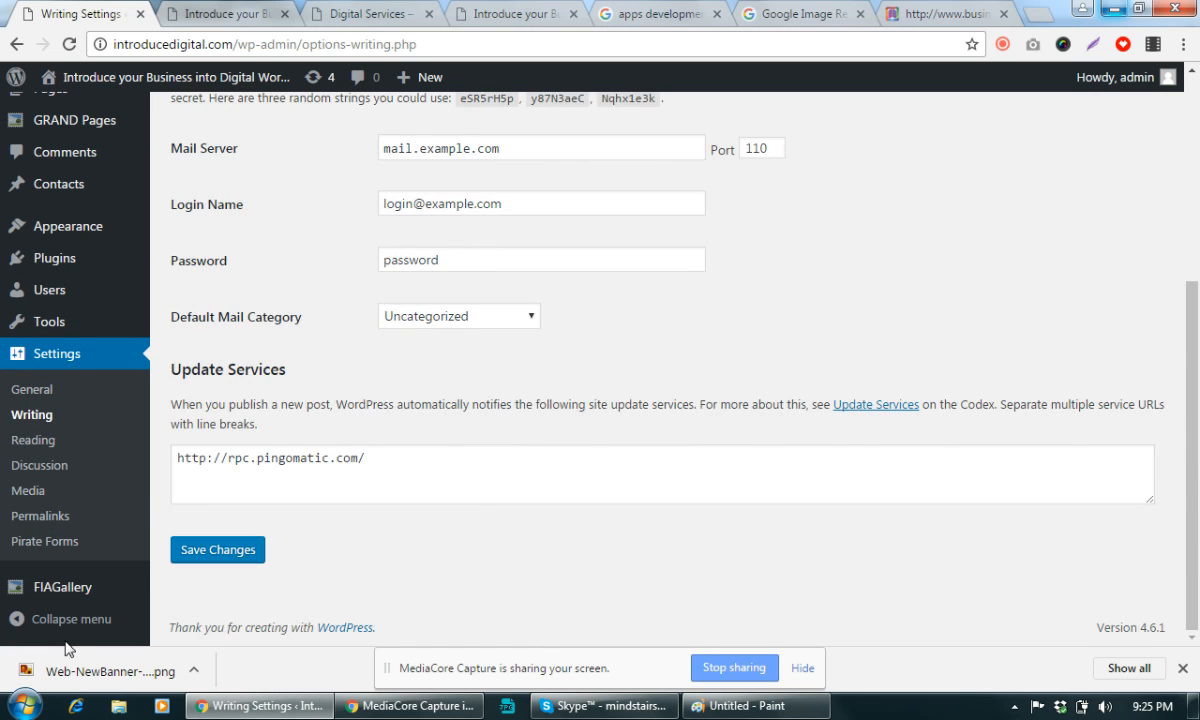
In the Reading settings, make the front page display the latest posts and show each feed article as a Summary
{"action": "left_click", "coordinate": [38, 442]}
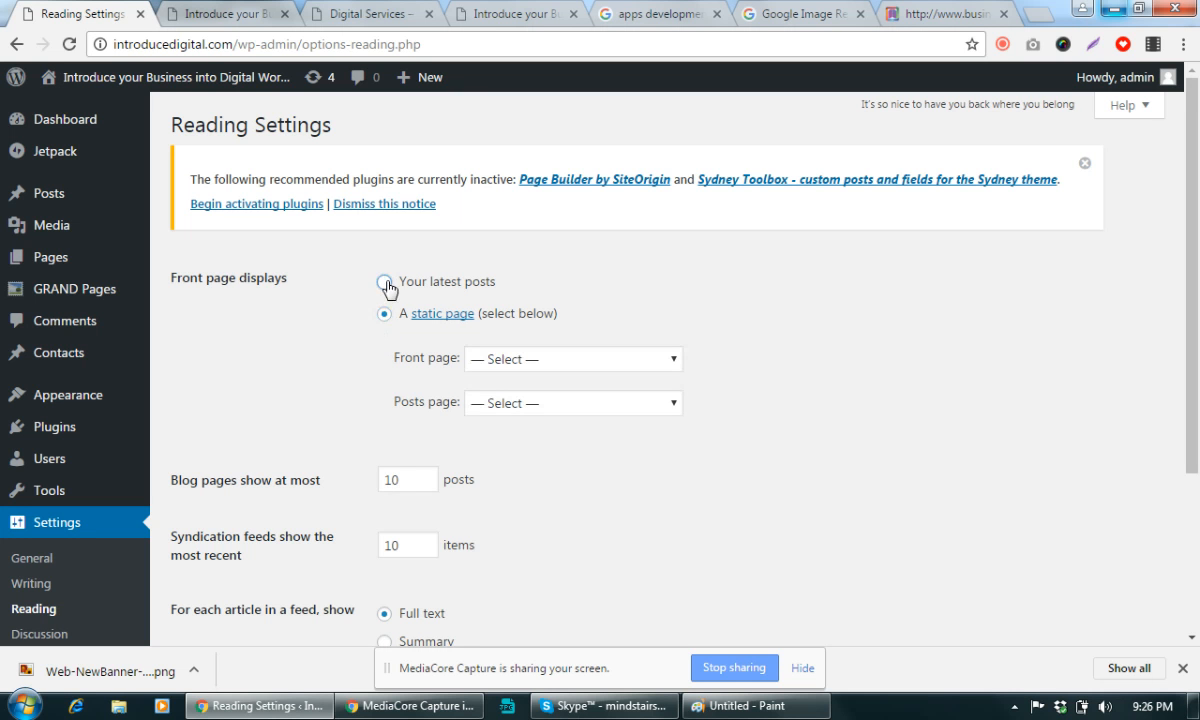
{"action": "left_click", "coordinate": [385, 282]}
{"action": "scroll", "coordinate": [503, 408], "scroll_direction": "down", "scroll_amount": 3}
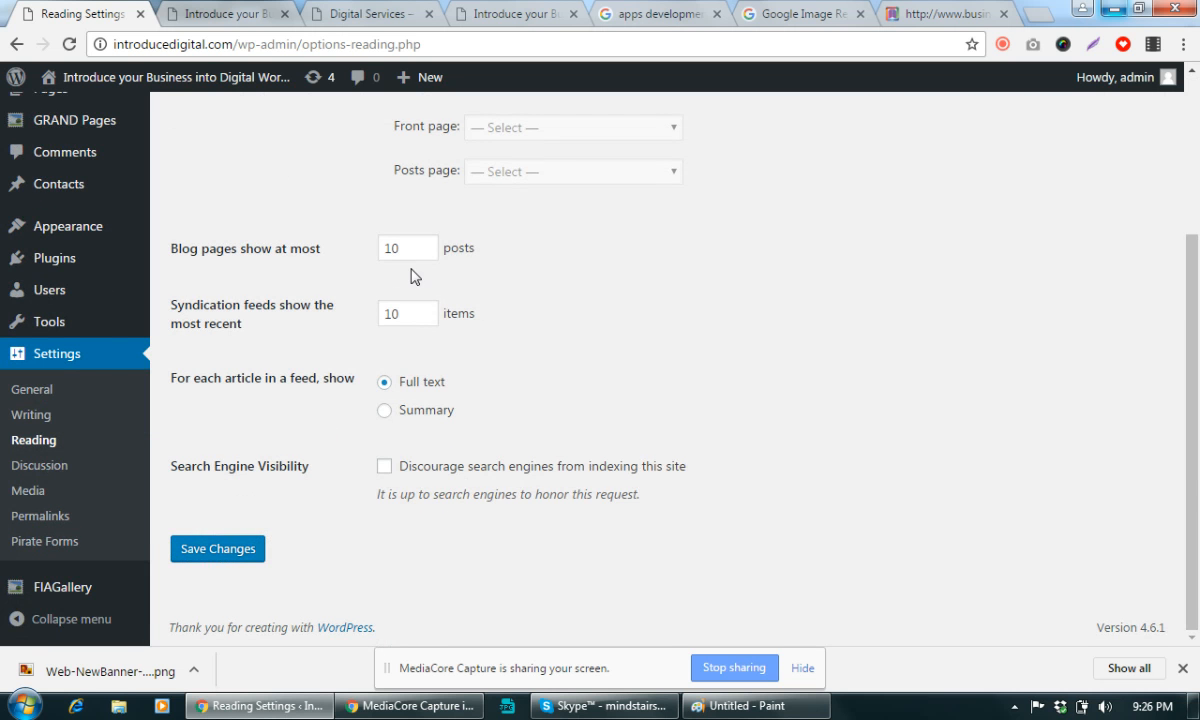
{"action": "left_click_drag", "start_coordinate": [410, 247], "coordinate": [373, 248]}
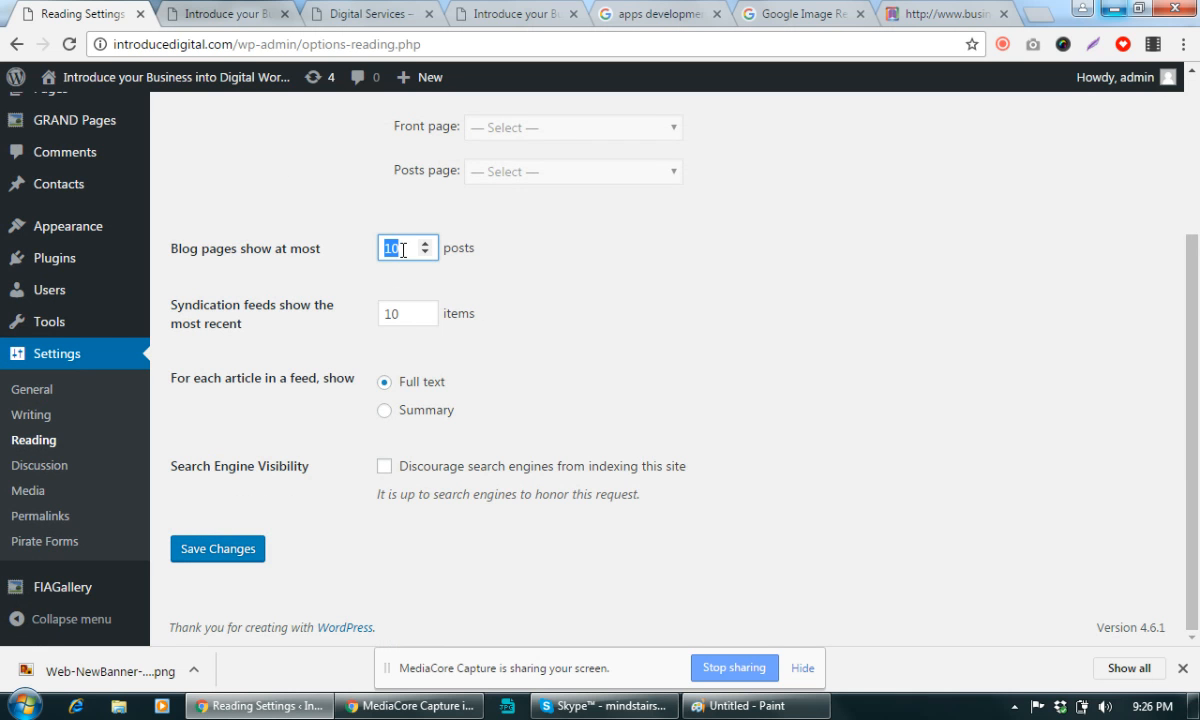
{"action": "left_click", "coordinate": [419, 413]}
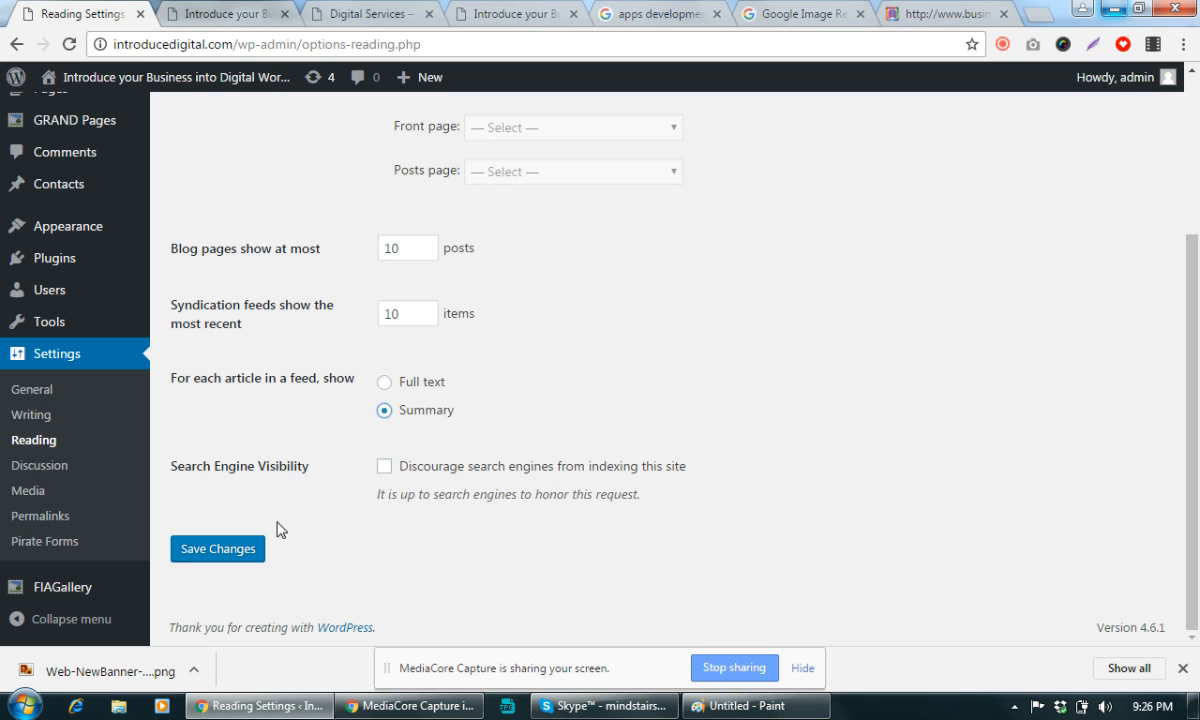
Examine the Search Engine Visibility option, enabling and then clearing the discouragement of search engine indexing
{"action": "left_click_drag", "start_coordinate": [177, 466], "coordinate": [690, 472]}
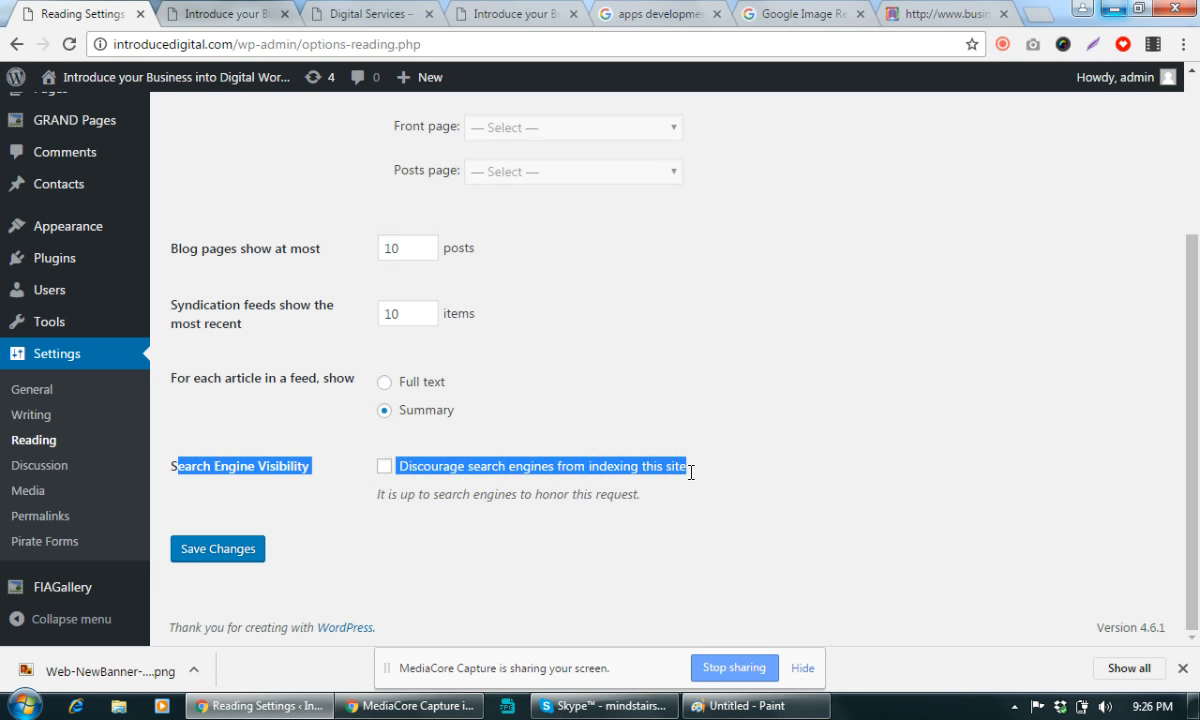
{"action": "left_click", "coordinate": [621, 492]}
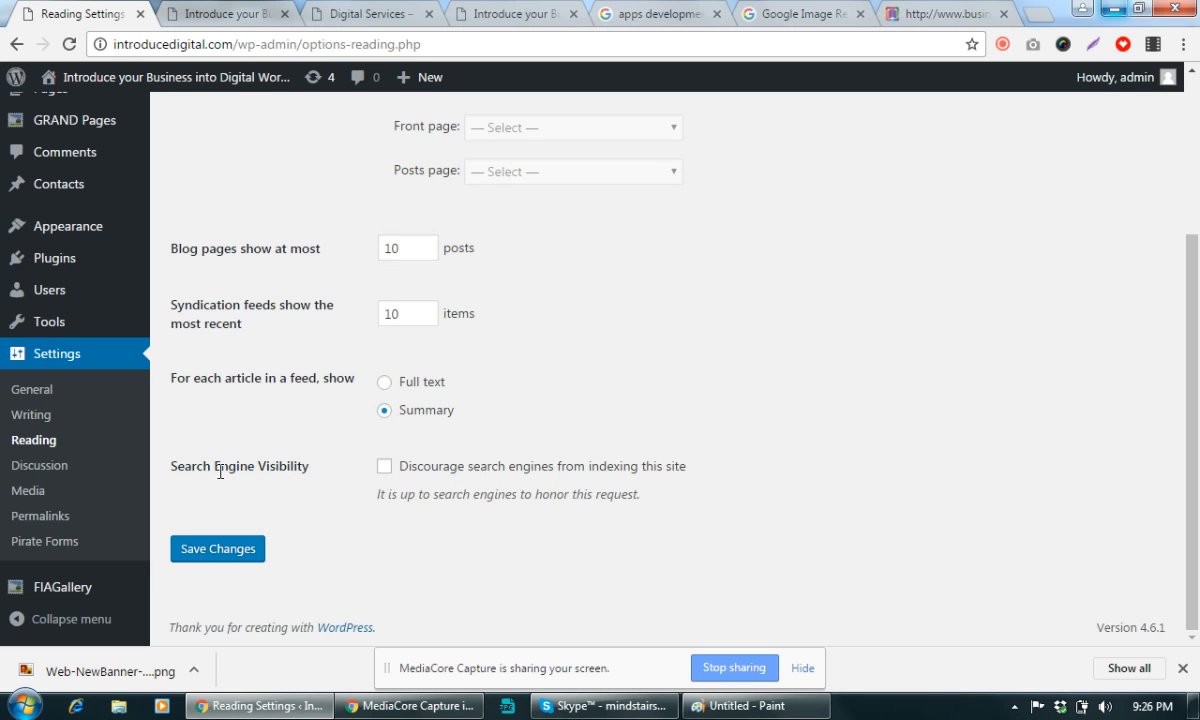
{"action": "left_click_drag", "start_coordinate": [190, 470], "coordinate": [287, 467]}
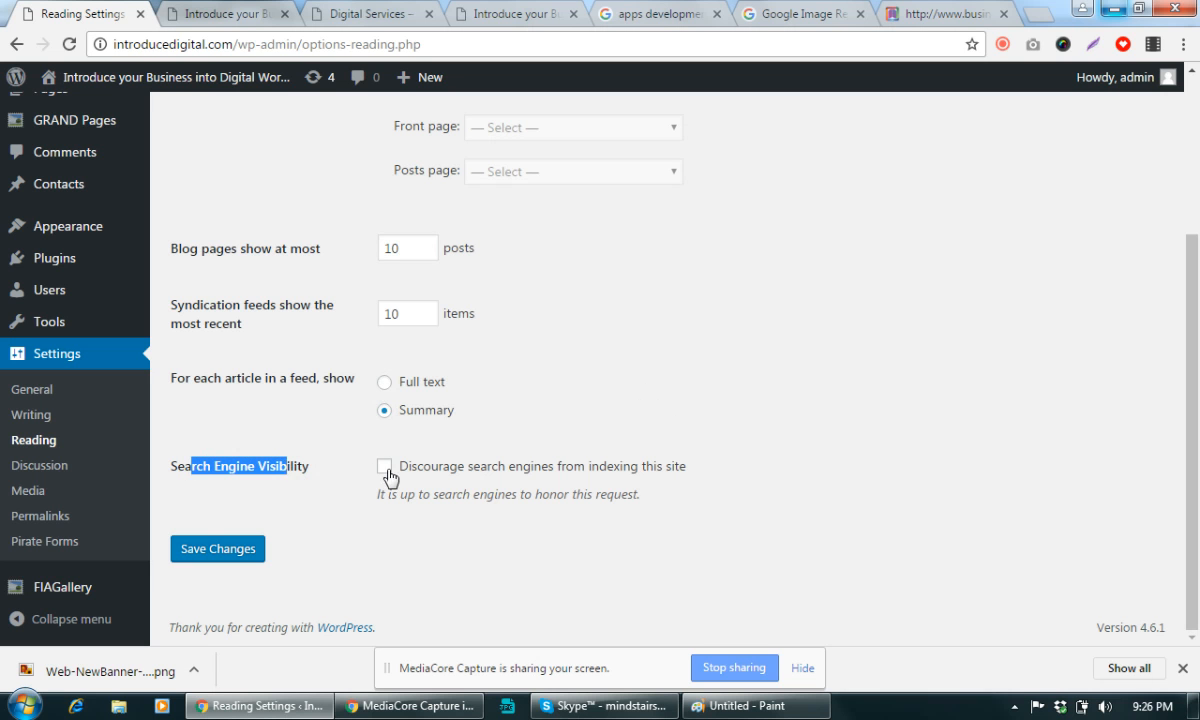
{"action": "left_click", "coordinate": [384, 466]}
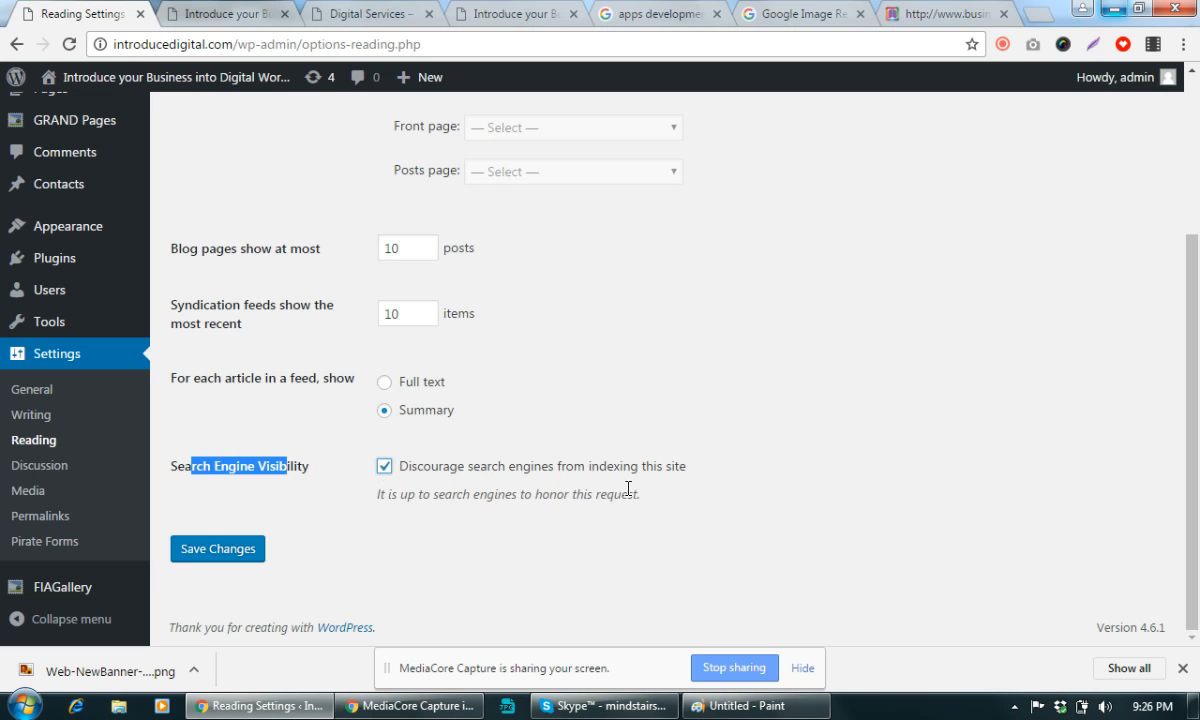
{"action": "left_click", "coordinate": [384, 466]}
In the Discussion settings, require commenters to be registered and logged in, require manual comment approval, and save the changes
{"action": "left_click", "coordinate": [27, 466]}
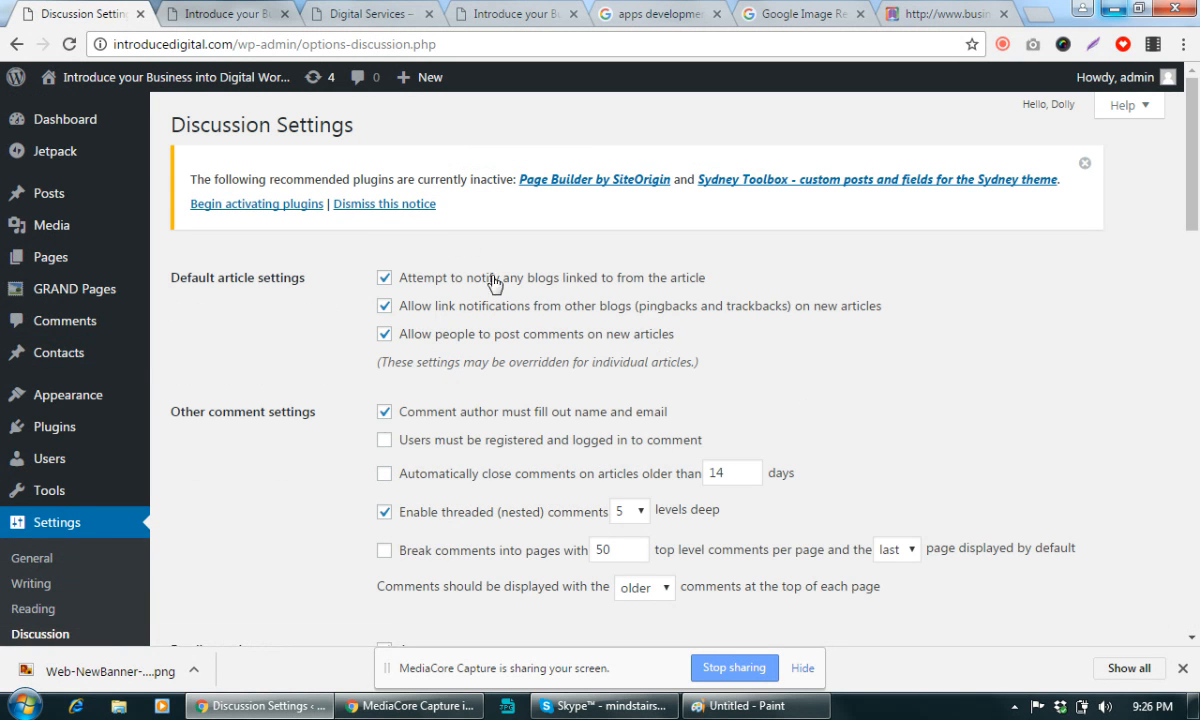
{"action": "left_click", "coordinate": [385, 441]}
{"action": "scroll", "coordinate": [548, 483], "scroll_direction": "down", "scroll_amount": 2}
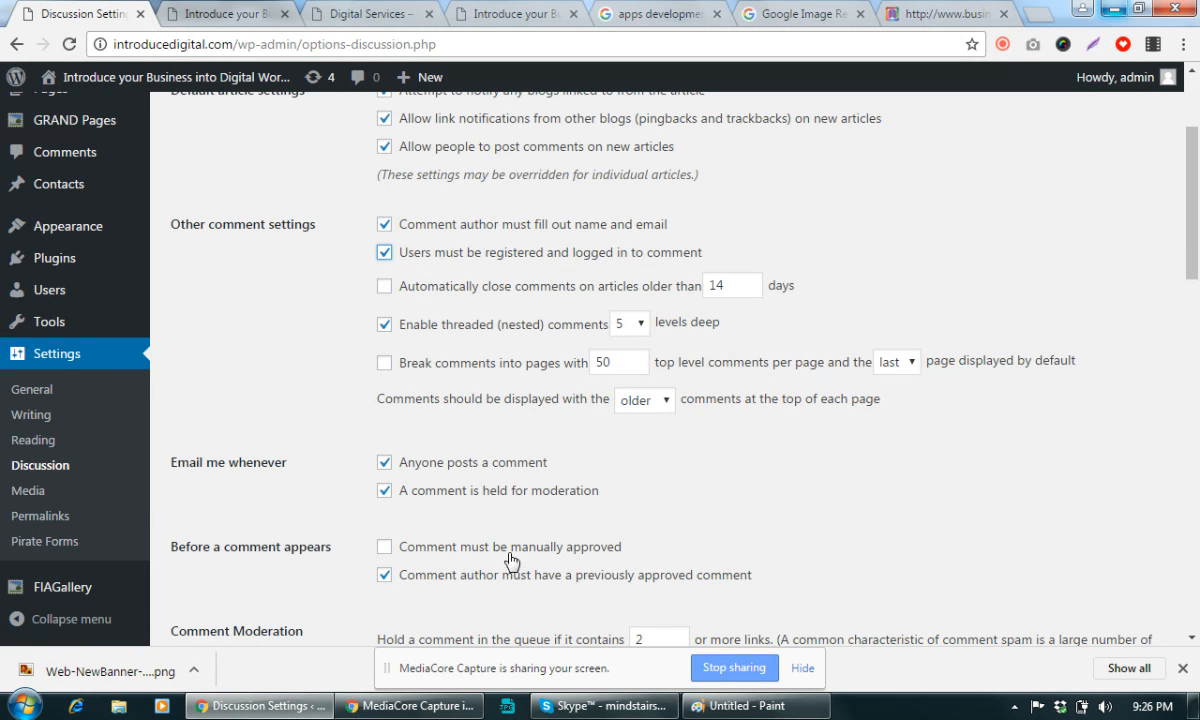
{"action": "left_click", "coordinate": [385, 547]}
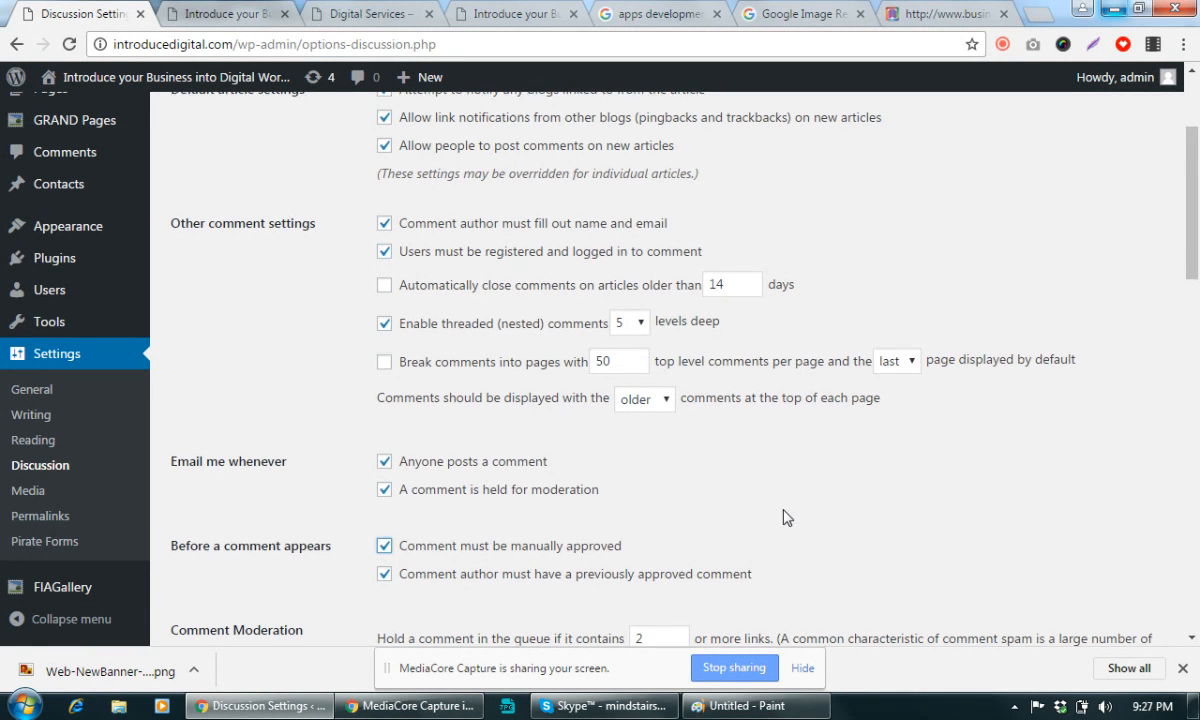
{"action": "scroll", "coordinate": [785, 515], "scroll_direction": "down", "scroll_amount": 3}
{"action": "scroll", "coordinate": [780, 509], "scroll_direction": "down", "scroll_amount": 12}
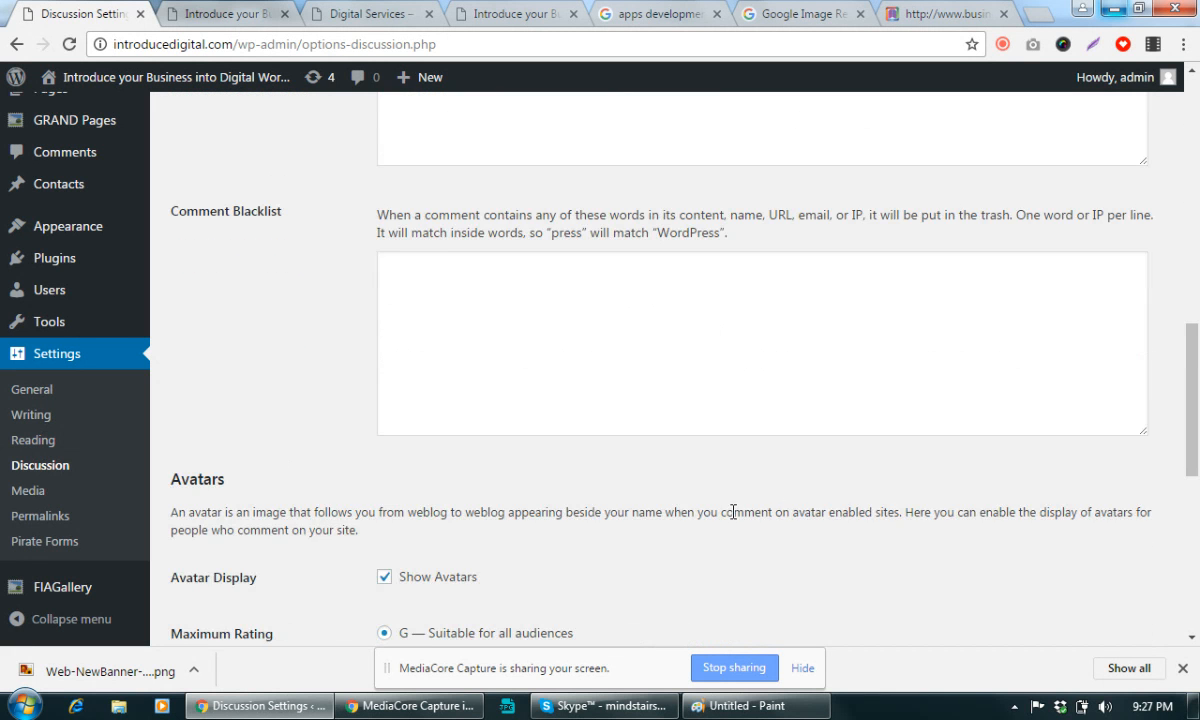
{"action": "left_click", "coordinate": [241, 580]}
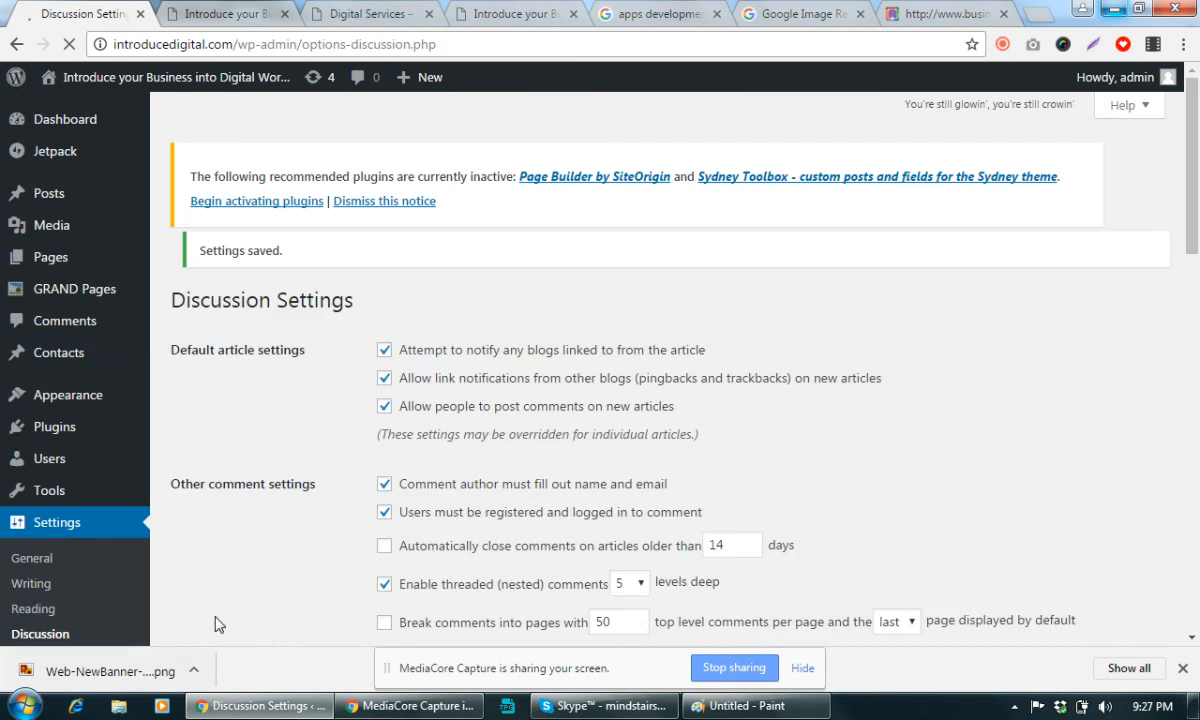
Open the Permalink settings and choose the Post name URL structure
{"action": "scroll", "coordinate": [106, 620], "scroll_direction": "down", "scroll_amount": 2}
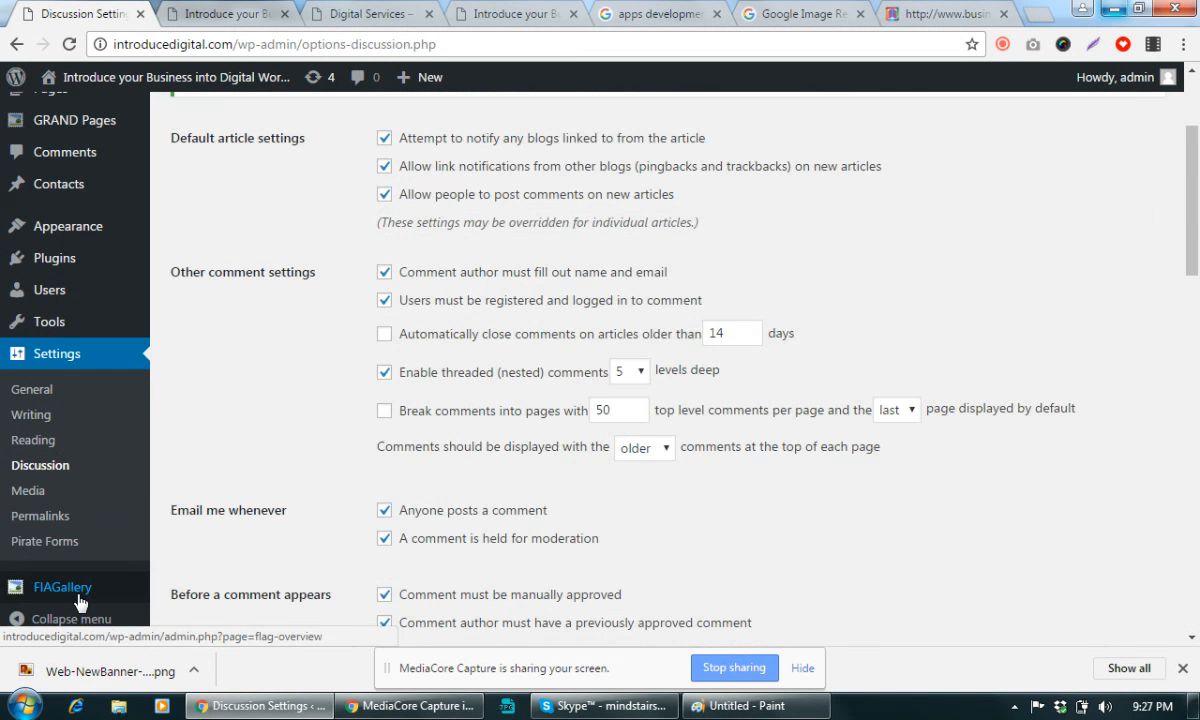
{"action": "left_click", "coordinate": [38, 516]}
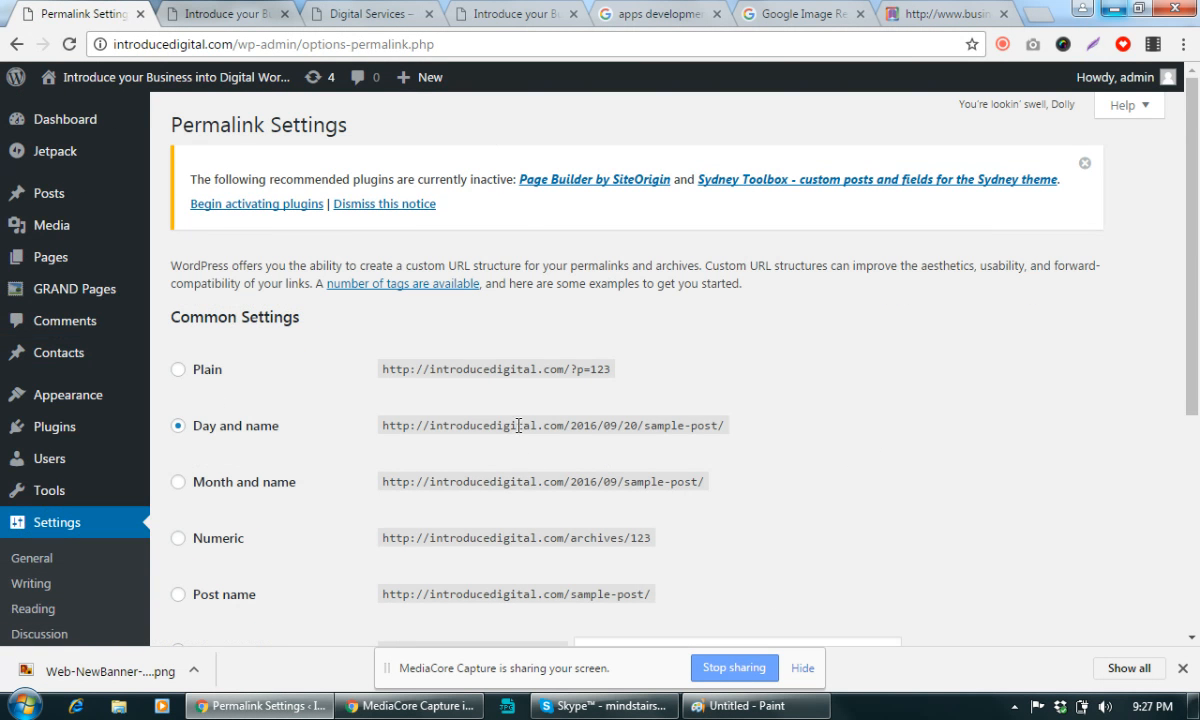
{"action": "left_click_drag", "start_coordinate": [518, 426], "coordinate": [741, 414]}
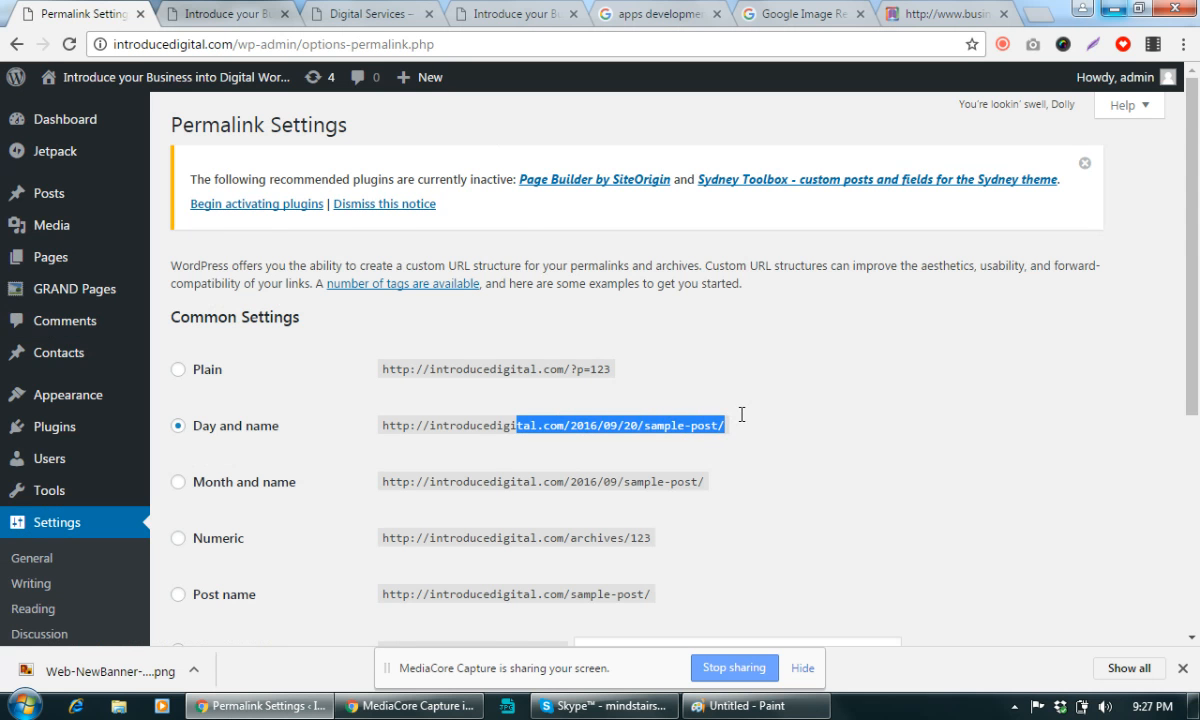
{"action": "scroll", "coordinate": [766, 413], "scroll_direction": "down", "scroll_amount": 1}
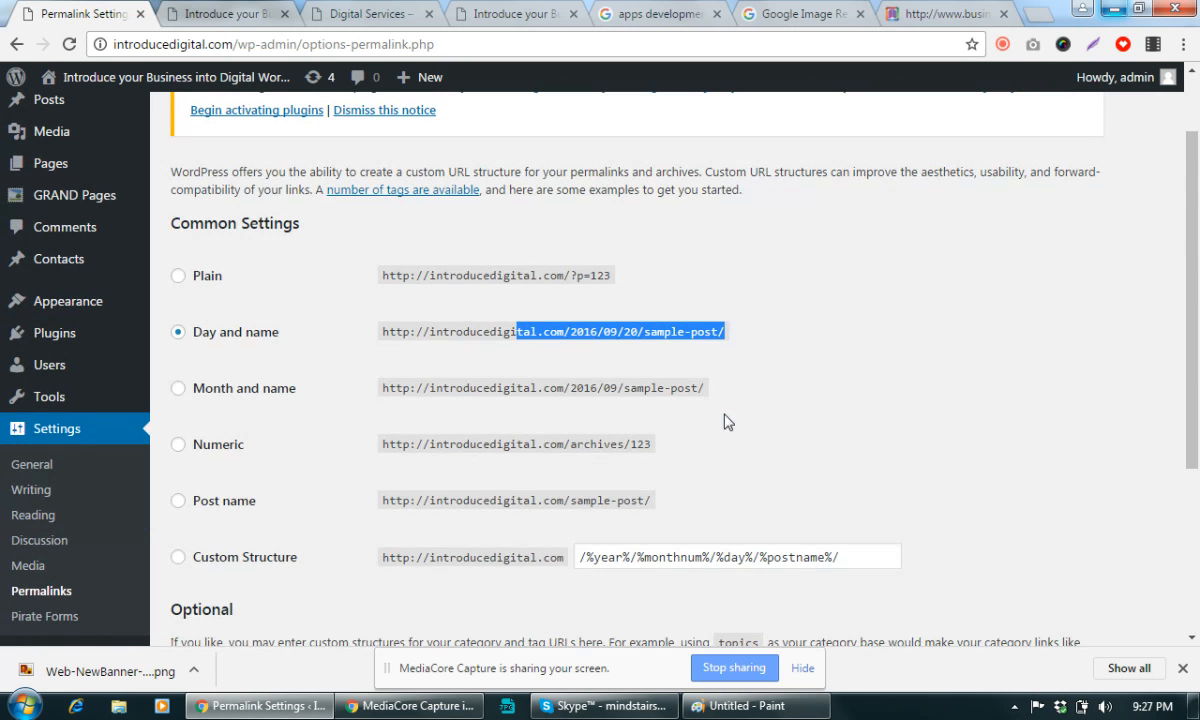
{"action": "left_click", "coordinate": [178, 501]}
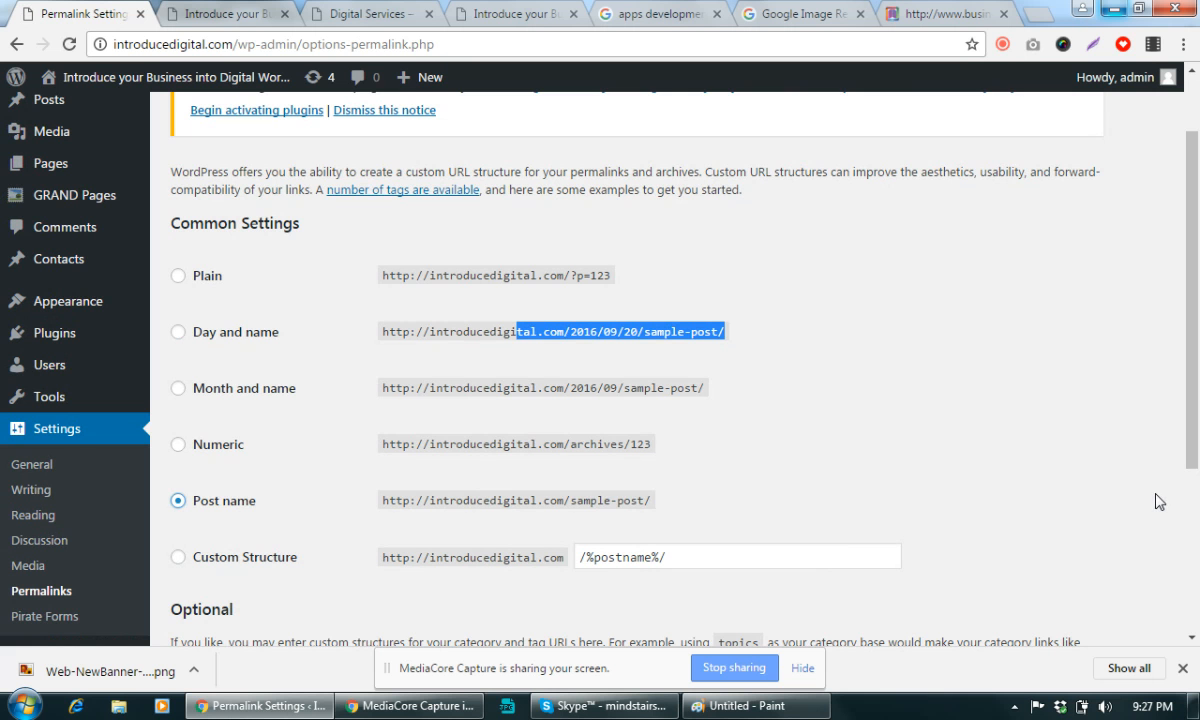
Open the SEO Training 1 post from the live site's home page and examine the date part of its address
{"action": "left_click", "coordinate": [385, 13]}
{"action": "left_click", "coordinate": [480, 12]}
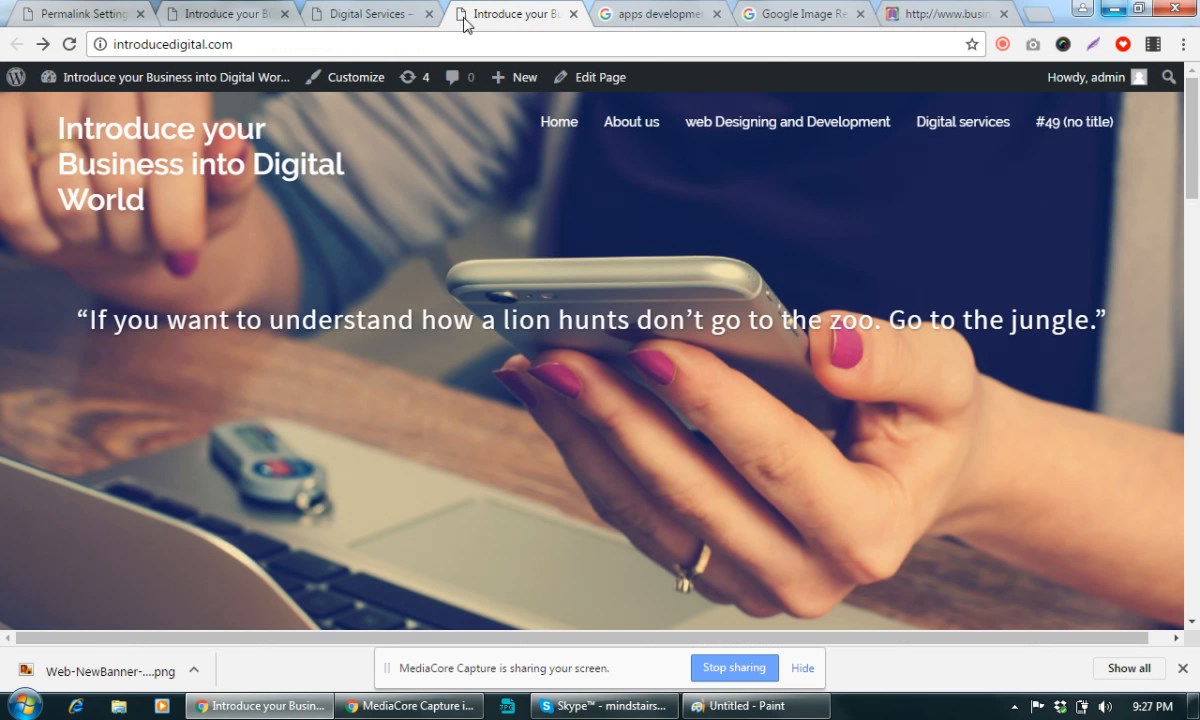
{"action": "left_click", "coordinate": [207, 166]}
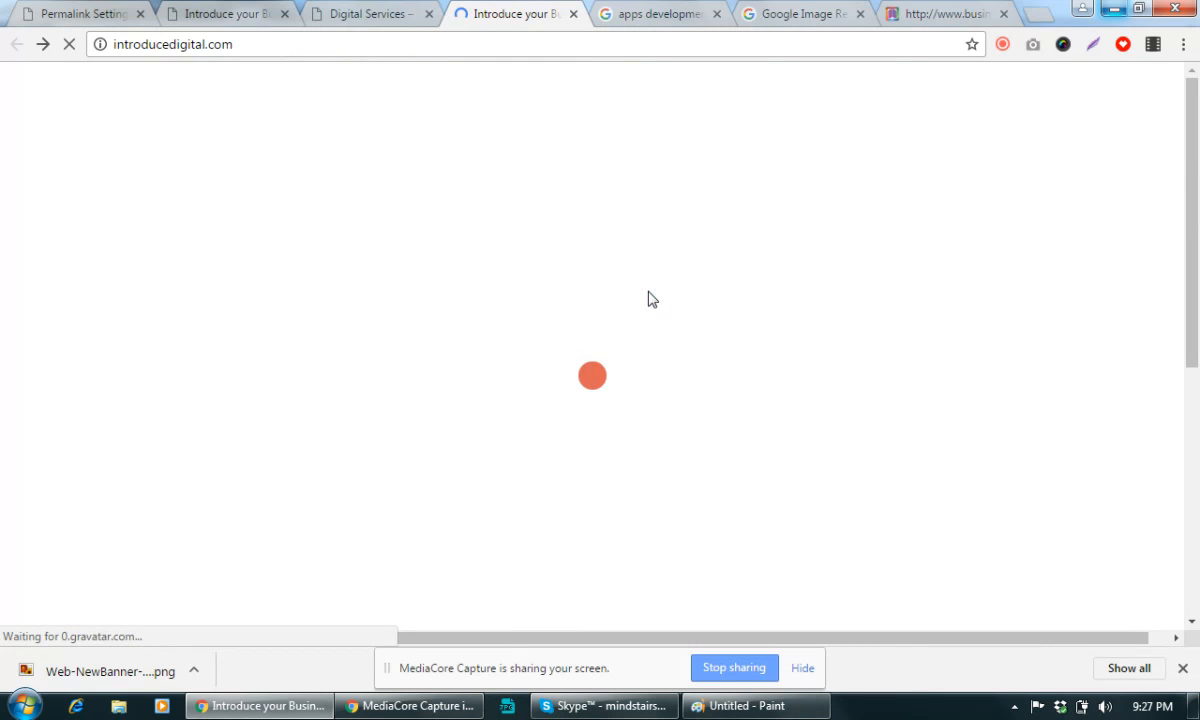
{"action": "scroll", "coordinate": [645, 302], "scroll_direction": "down", "scroll_amount": 10}
{"action": "scroll", "coordinate": [643, 306], "scroll_direction": "up", "scroll_amount": 3}
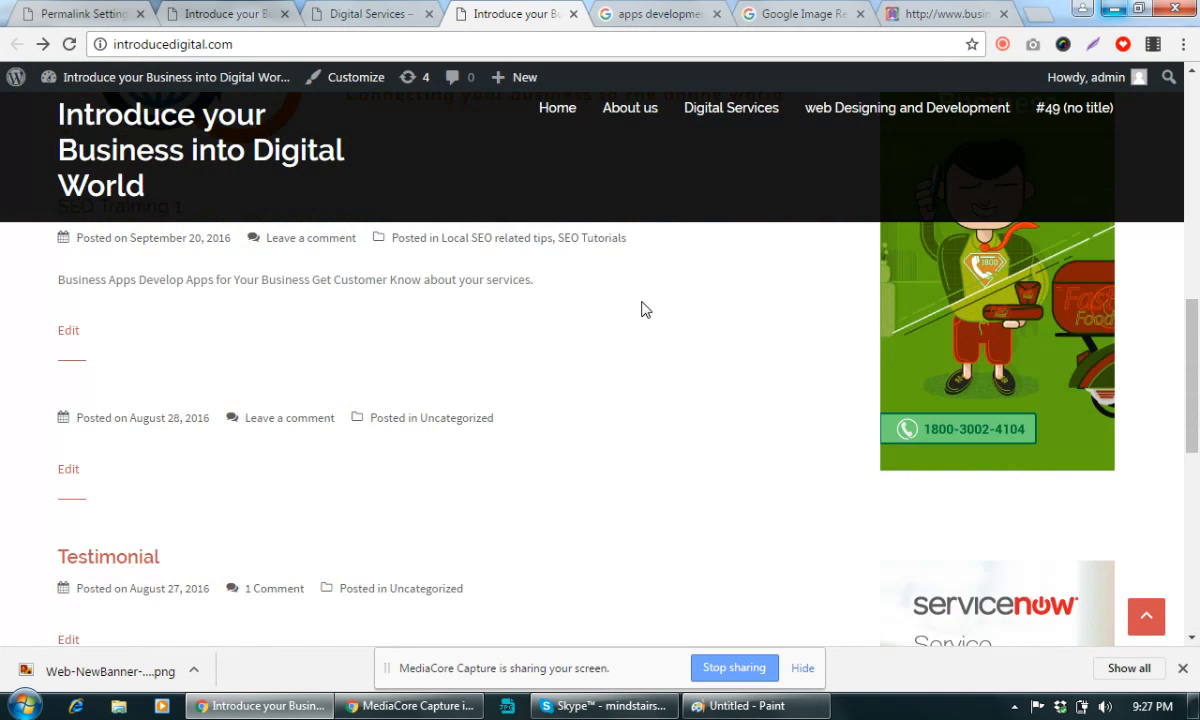
{"action": "scroll", "coordinate": [330, 500], "scroll_direction": "up", "scroll_amount": 3}
{"action": "left_click", "coordinate": [150, 490]}
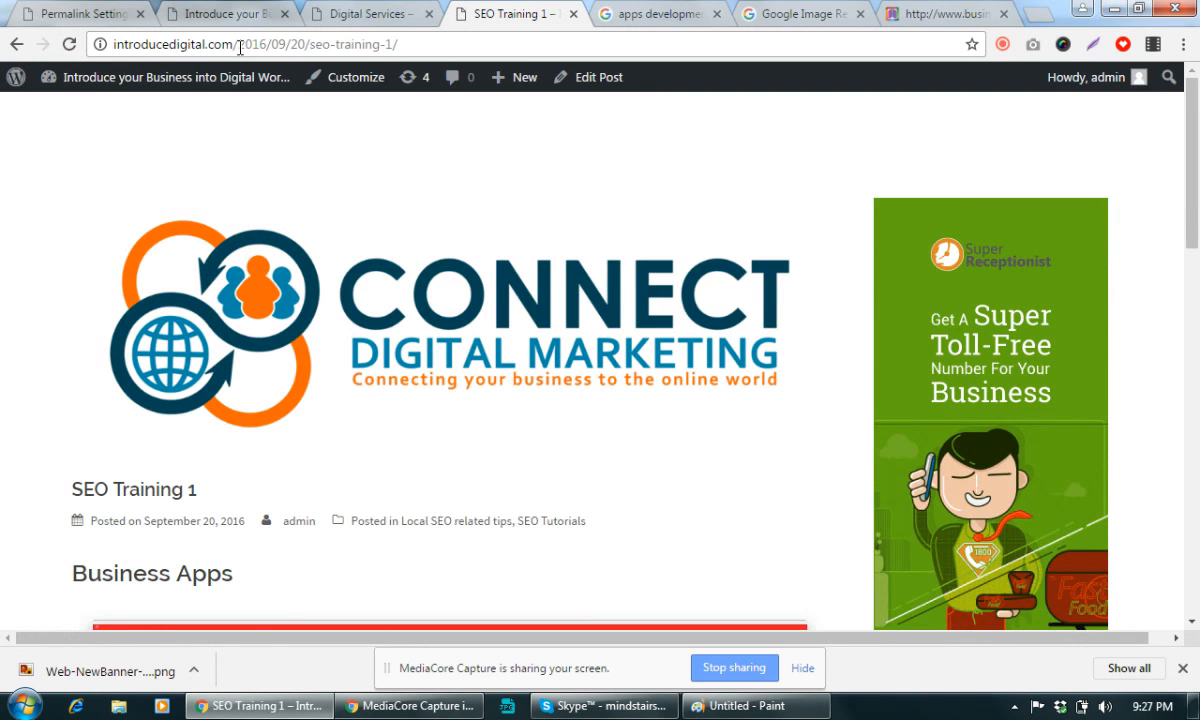
{"action": "left_click_drag", "start_coordinate": [237, 45], "coordinate": [310, 44]}
Return to the Permalink settings and save the Post name structure
{"action": "left_click", "coordinate": [115, 13]}
{"action": "scroll", "coordinate": [704, 551], "scroll_direction": "down", "scroll_amount": 3}
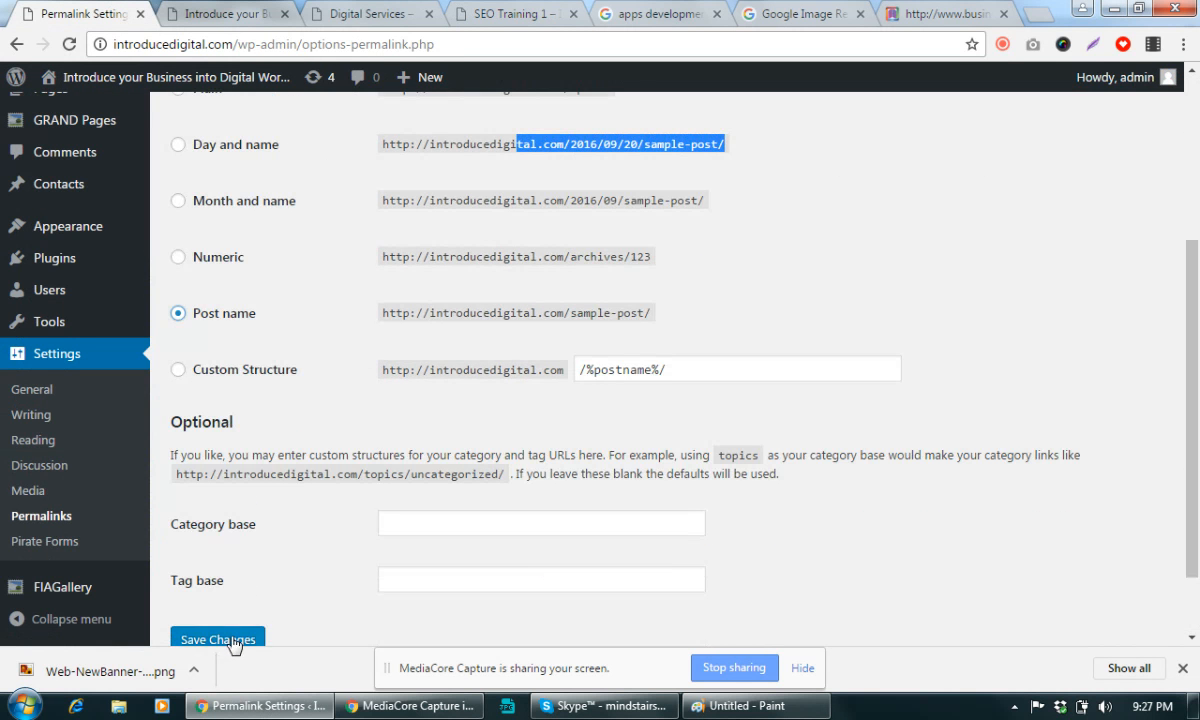
{"action": "left_click", "coordinate": [225, 602]}
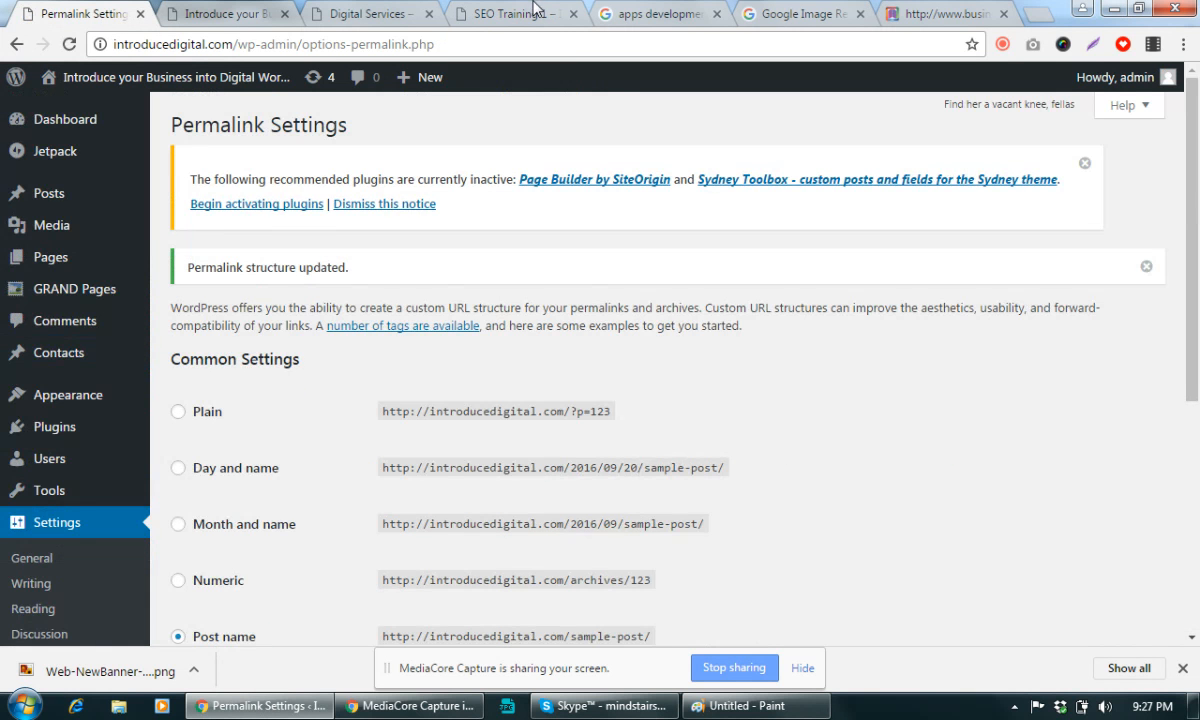
Reload the SEO Training 1 post at its date-based address to test it, and close that page
{"action": "left_click", "coordinate": [535, 10]}
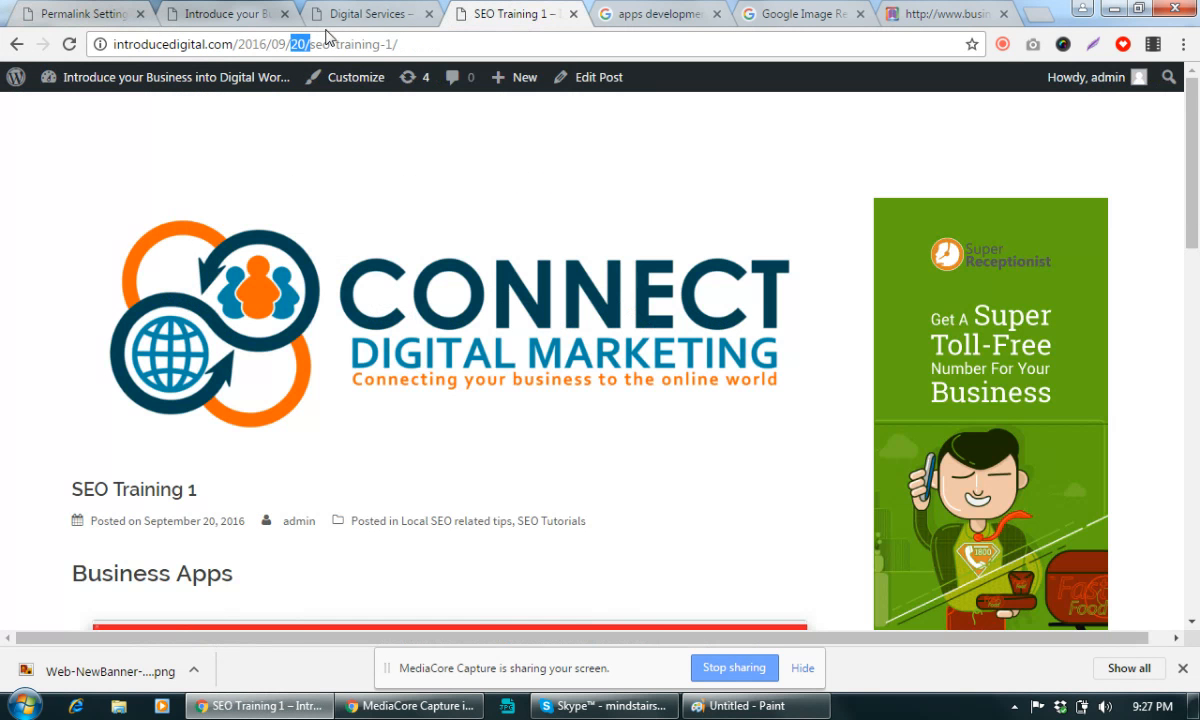
{"action": "left_click", "coordinate": [68, 45]}
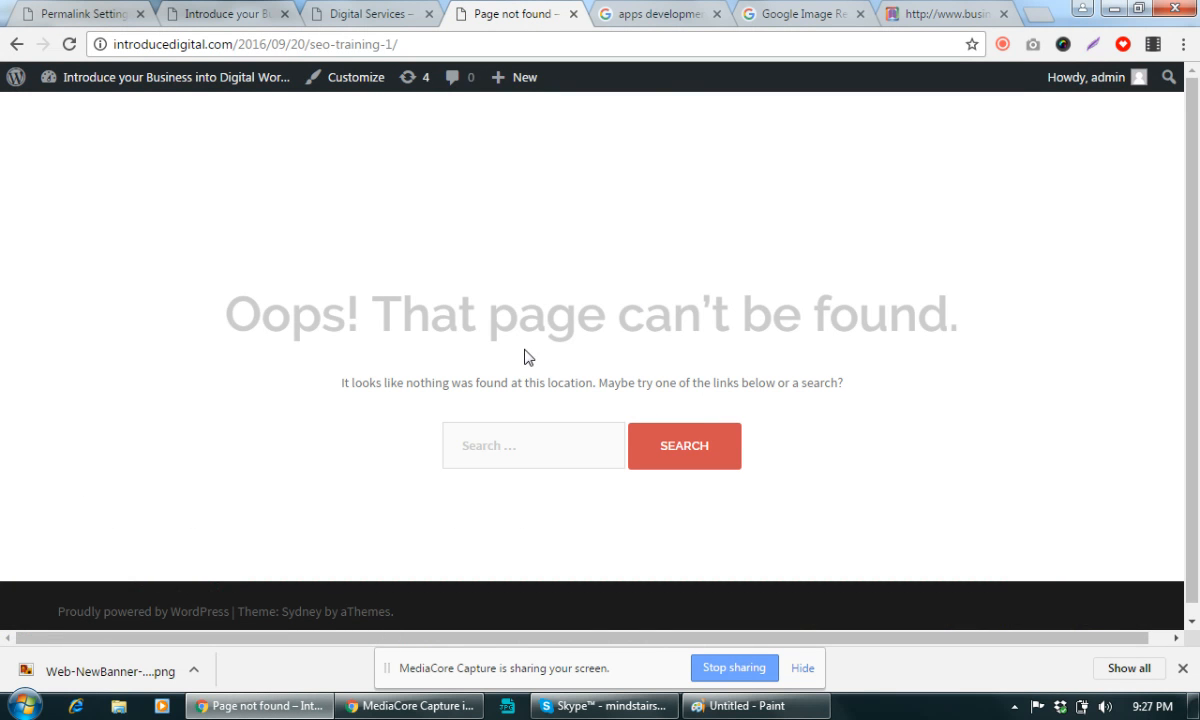
{"action": "left_click", "coordinate": [573, 14]}
Go from the Digital Services page to the site's home page, open the SEO Training 1 post and examine its address
{"action": "left_click", "coordinate": [398, 18]}
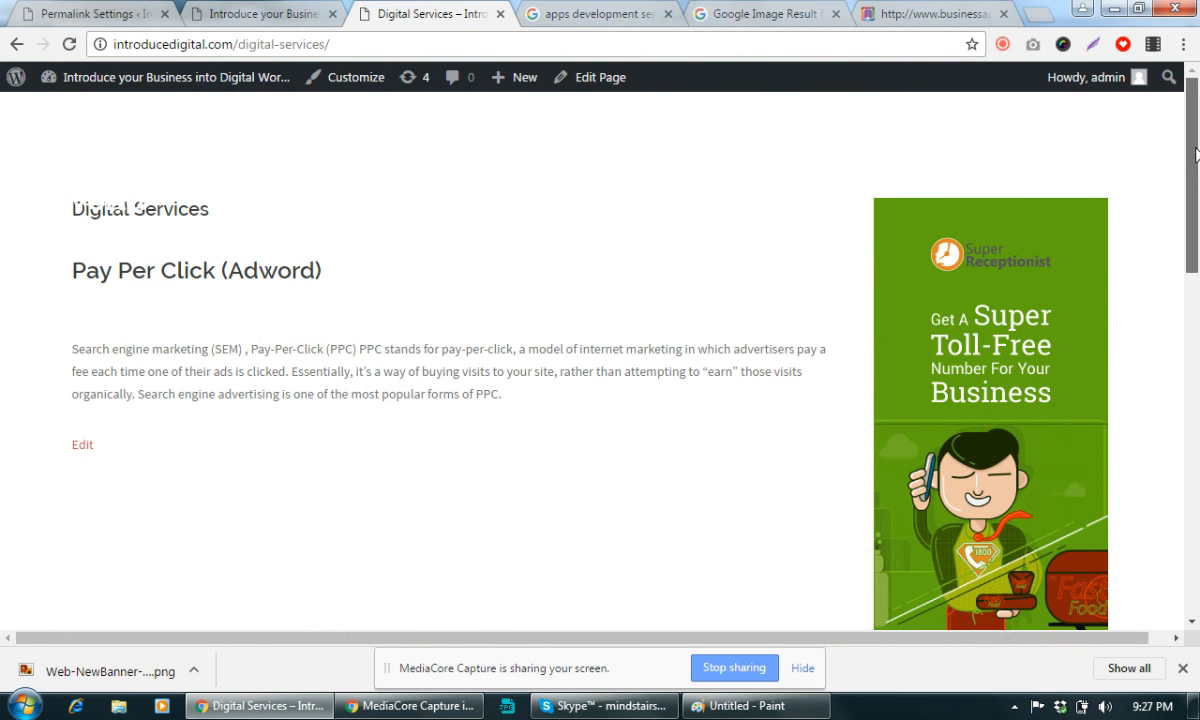
{"action": "left_click_drag", "start_coordinate": [232, 44], "coordinate": [330, 44]}
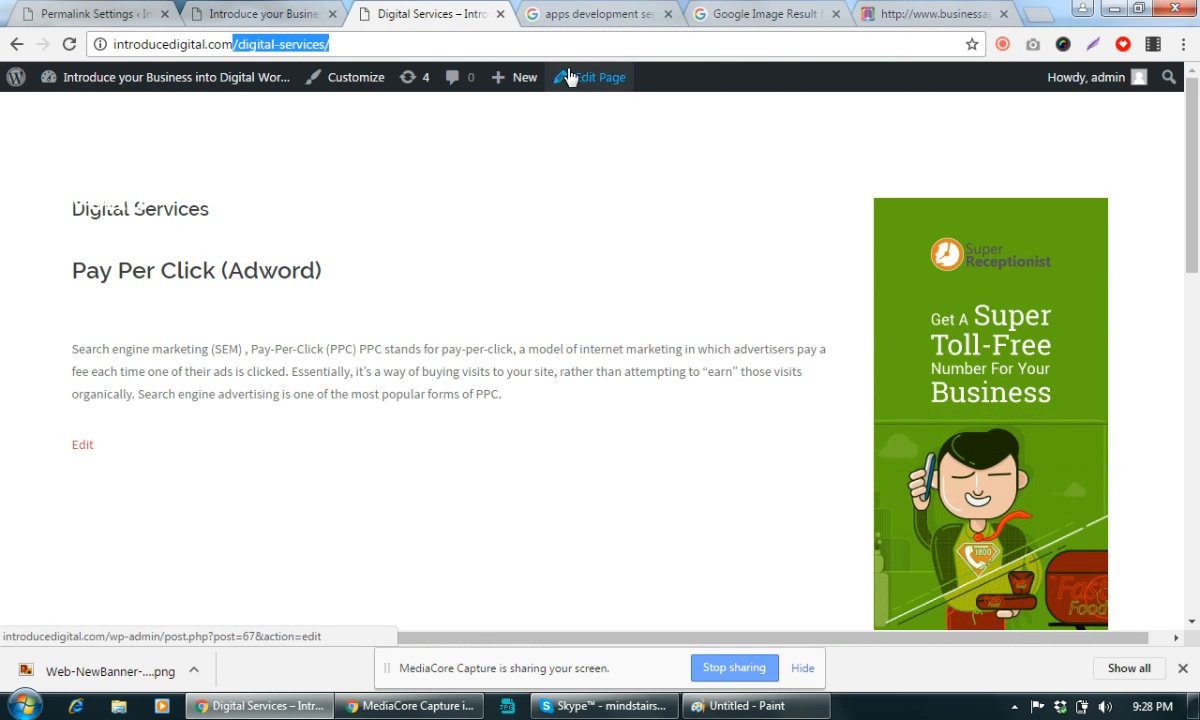
{"action": "key", "text": "BackSpace"}
{"action": "key", "text": "Return"}
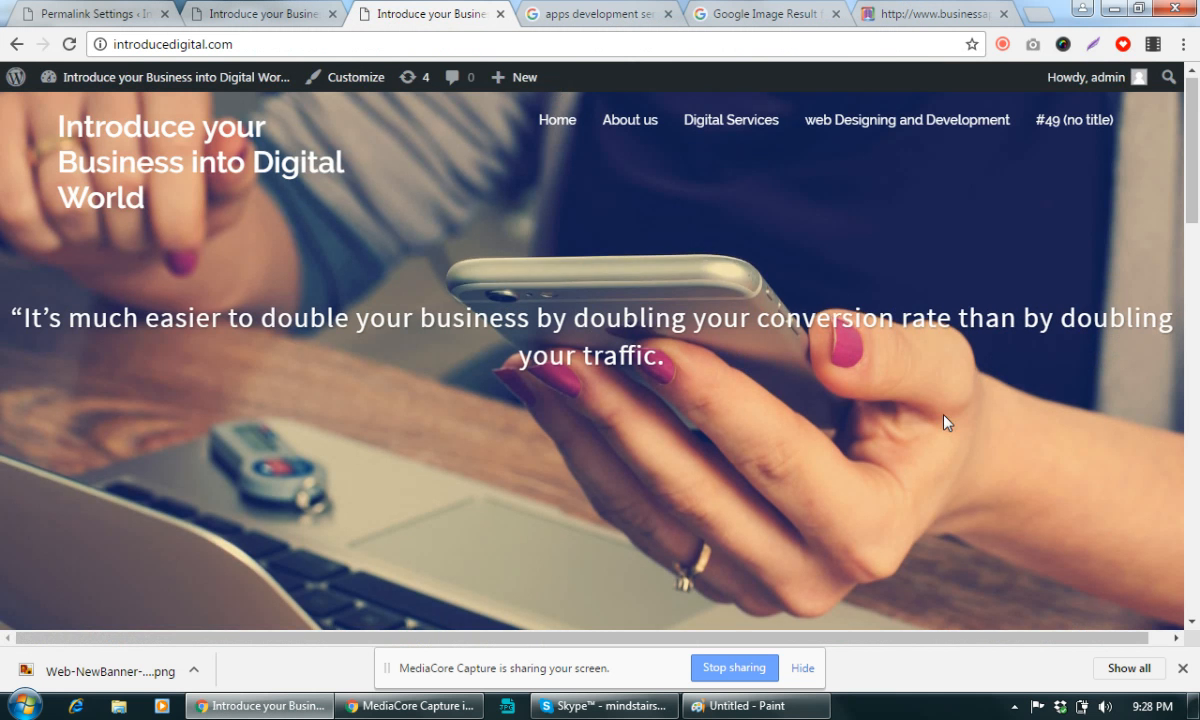
{"action": "scroll", "coordinate": [943, 420], "scroll_direction": "down", "scroll_amount": 5}
{"action": "left_click", "coordinate": [161, 497]}
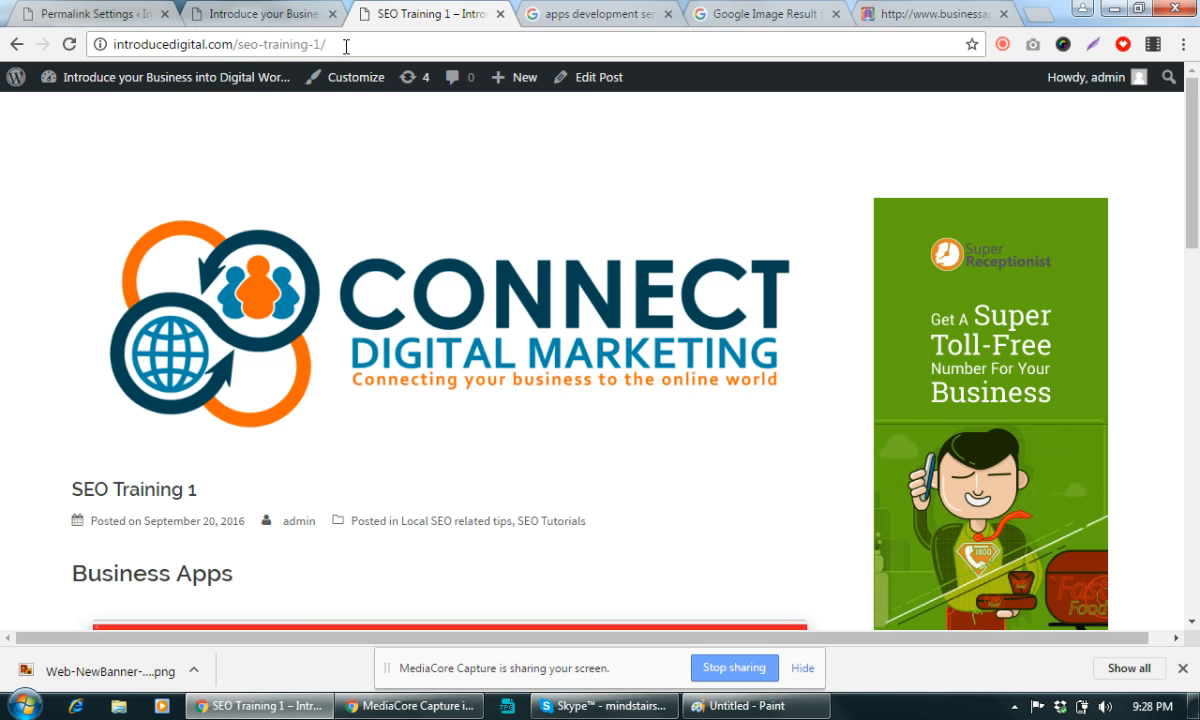
{"action": "left_click_drag", "start_coordinate": [330, 45], "coordinate": [163, 44]}
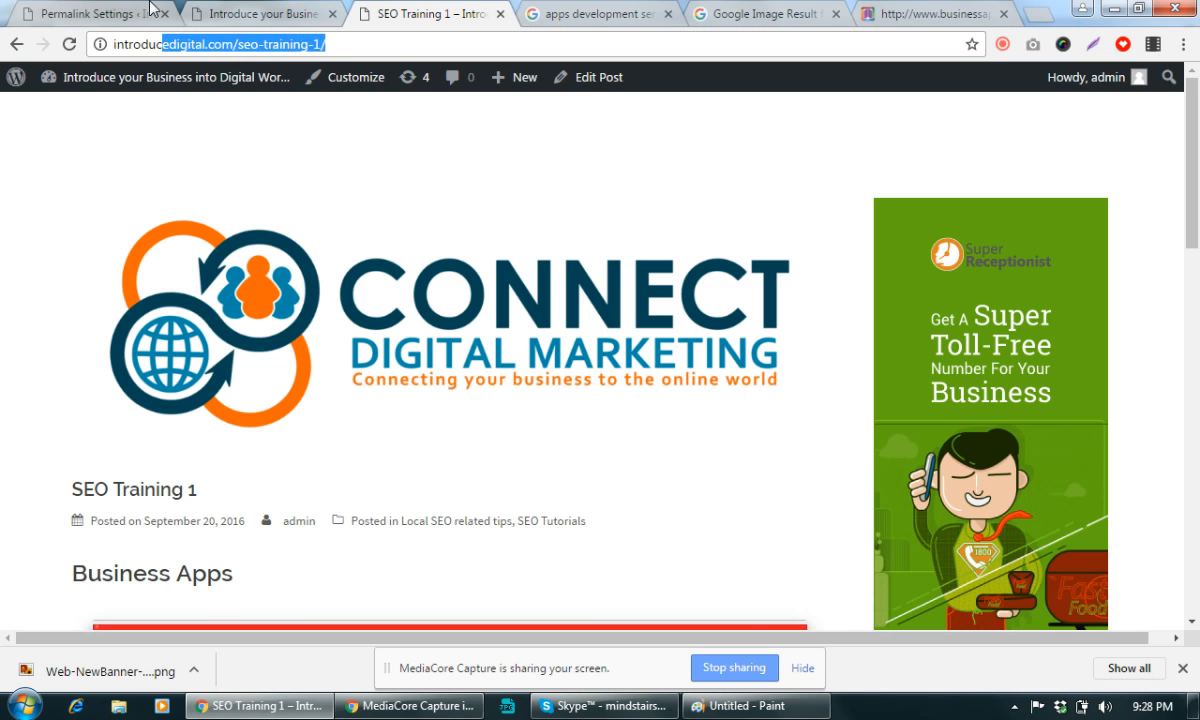
Save the Permalink settings again with the Post name structure and review the optional category and tag base fields
{"action": "left_click", "coordinate": [145, 12]}
{"action": "scroll", "coordinate": [590, 460], "scroll_direction": "down", "scroll_amount": 4}
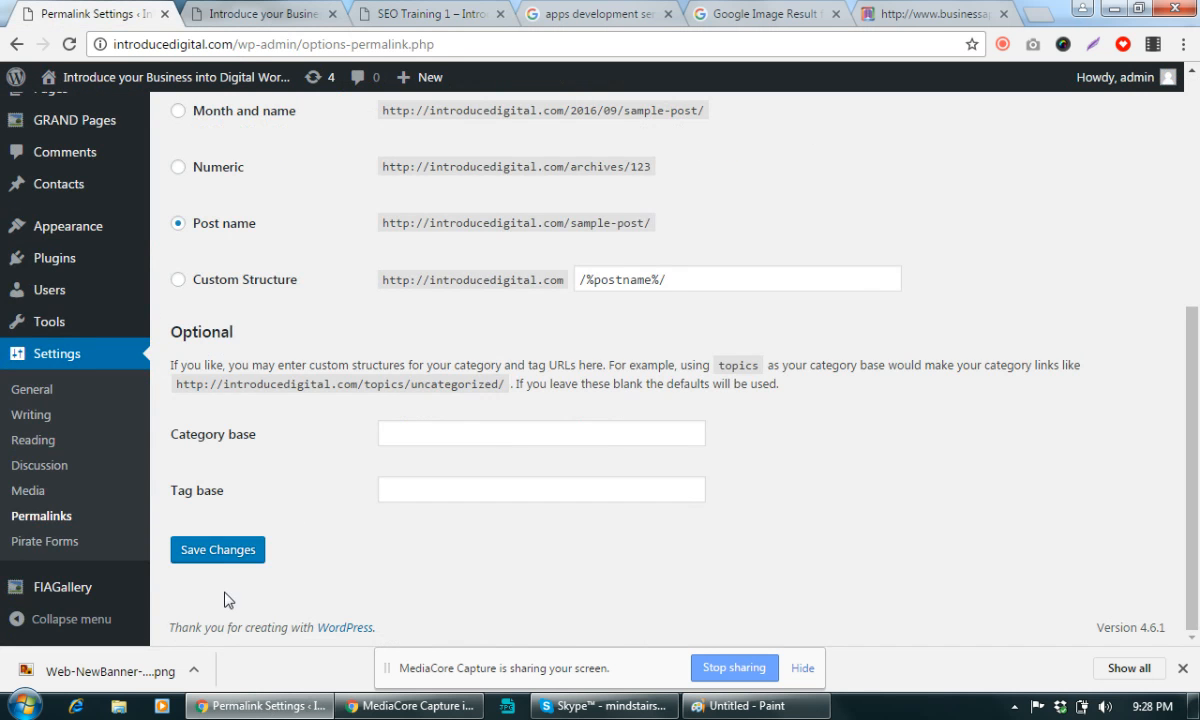
{"action": "left_click", "coordinate": [215, 549]}
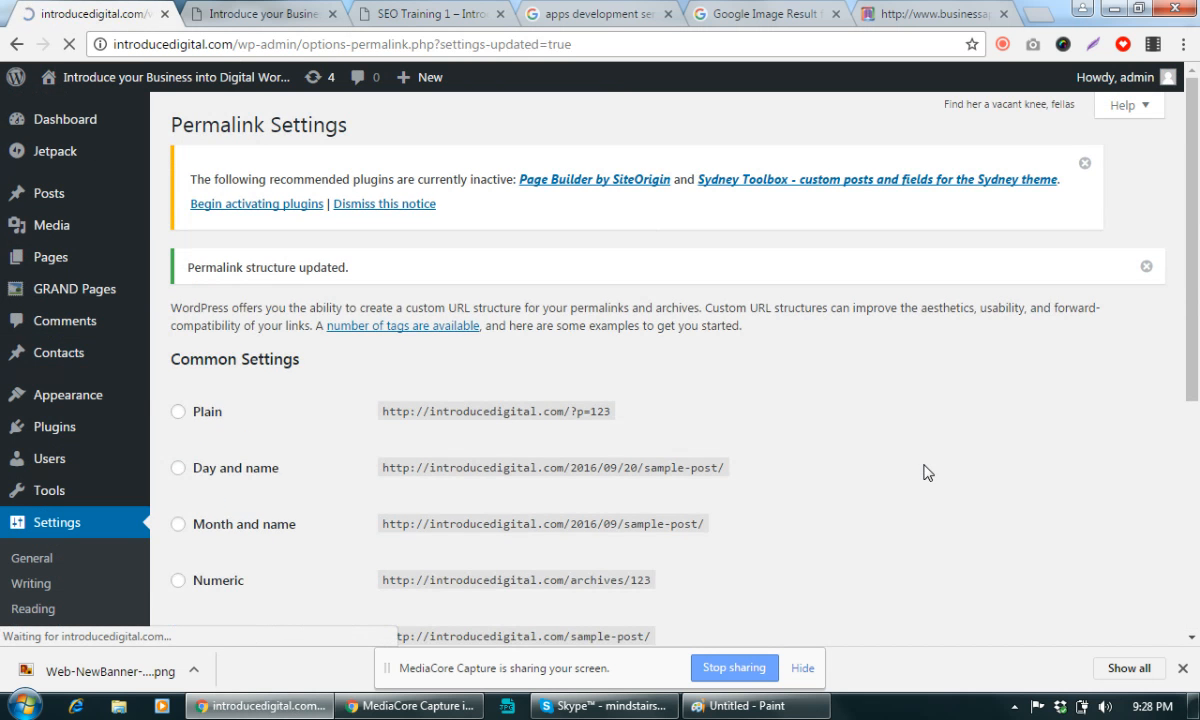
{"action": "mouse_move", "coordinate": [150, 388]}
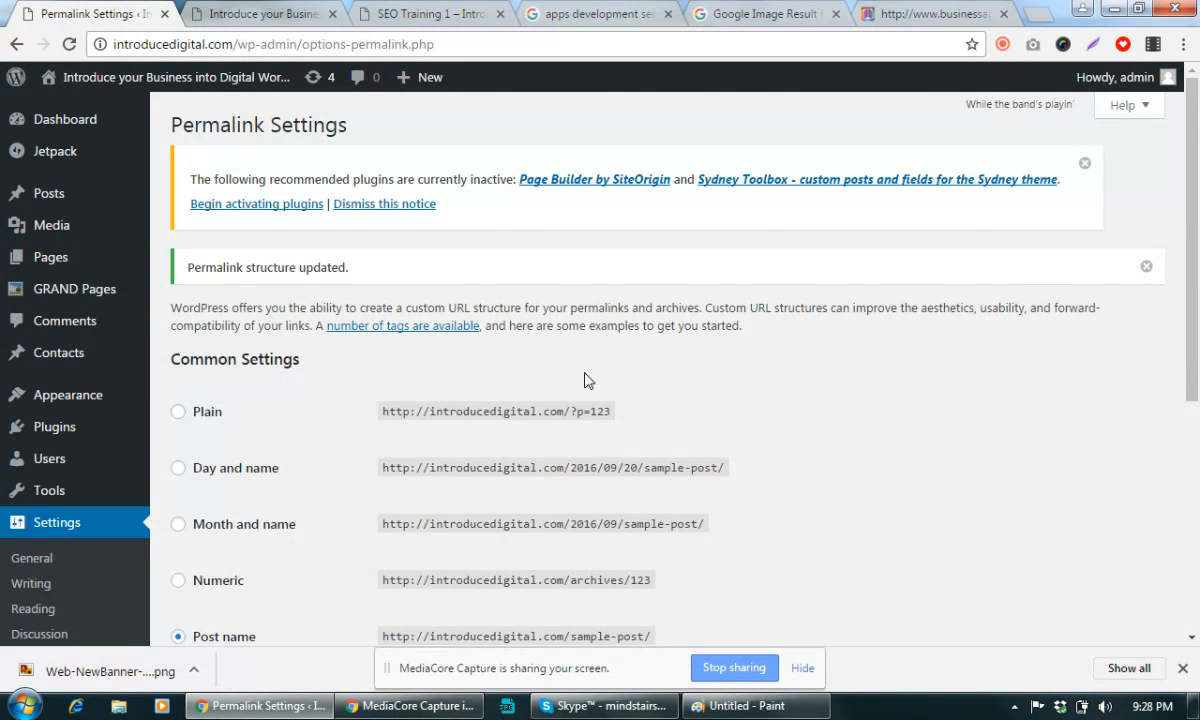
{"action": "scroll", "coordinate": [585, 380], "scroll_direction": "down", "scroll_amount": 4}
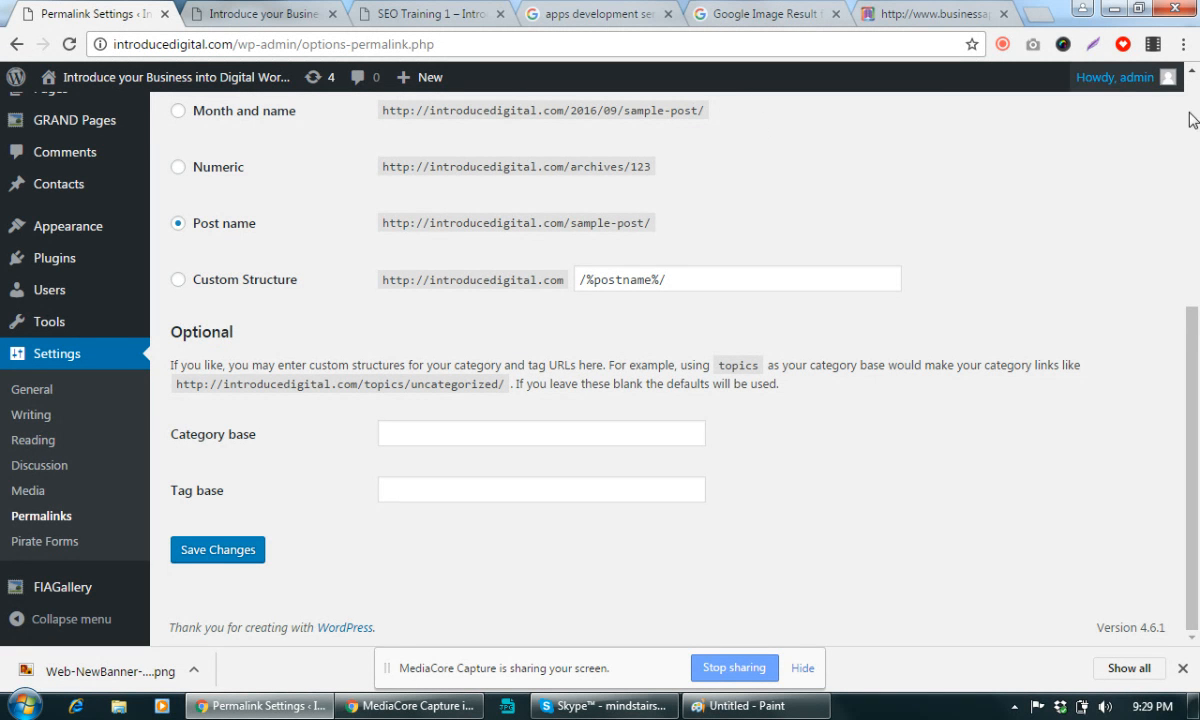
Open the logged-in administrator's profile page
{"action": "left_click", "coordinate": [1168, 80]}
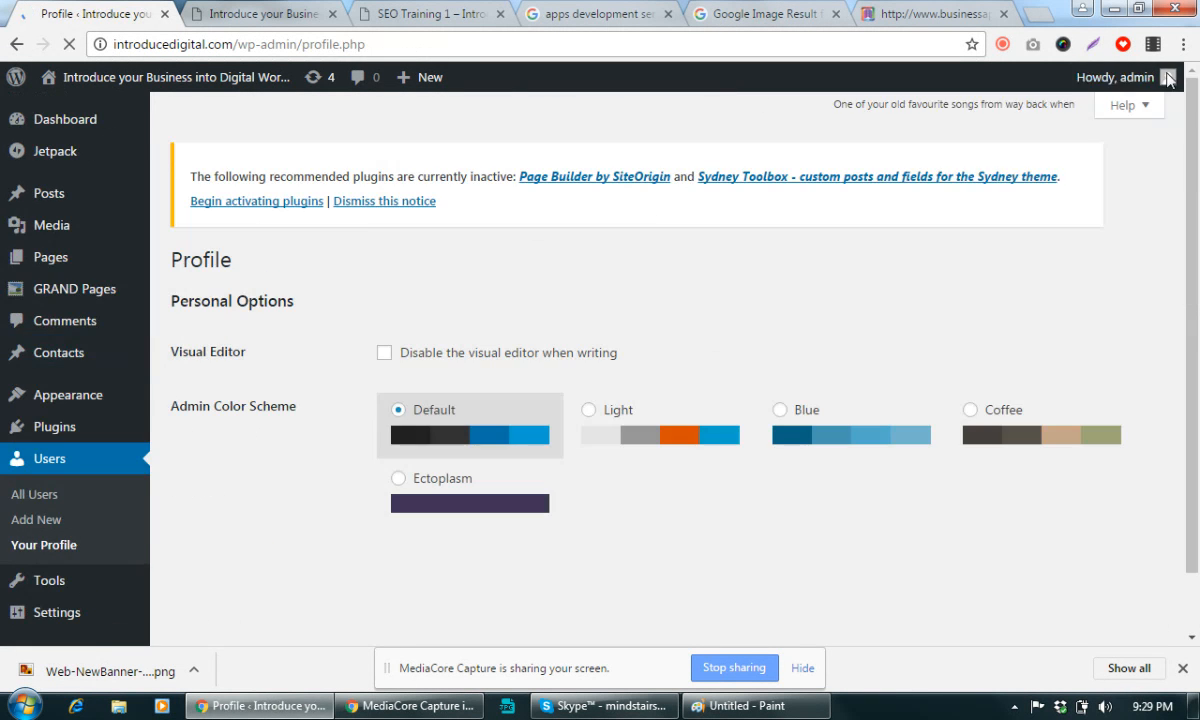
{"action": "left_click", "coordinate": [1003, 46]}
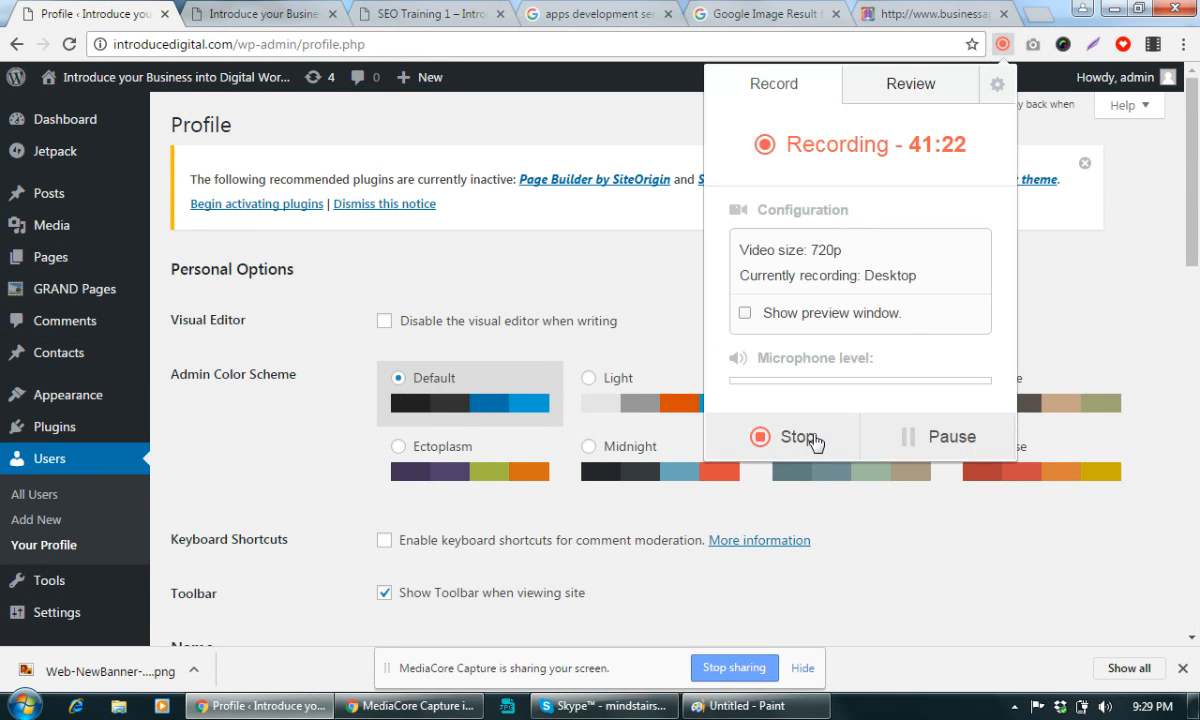